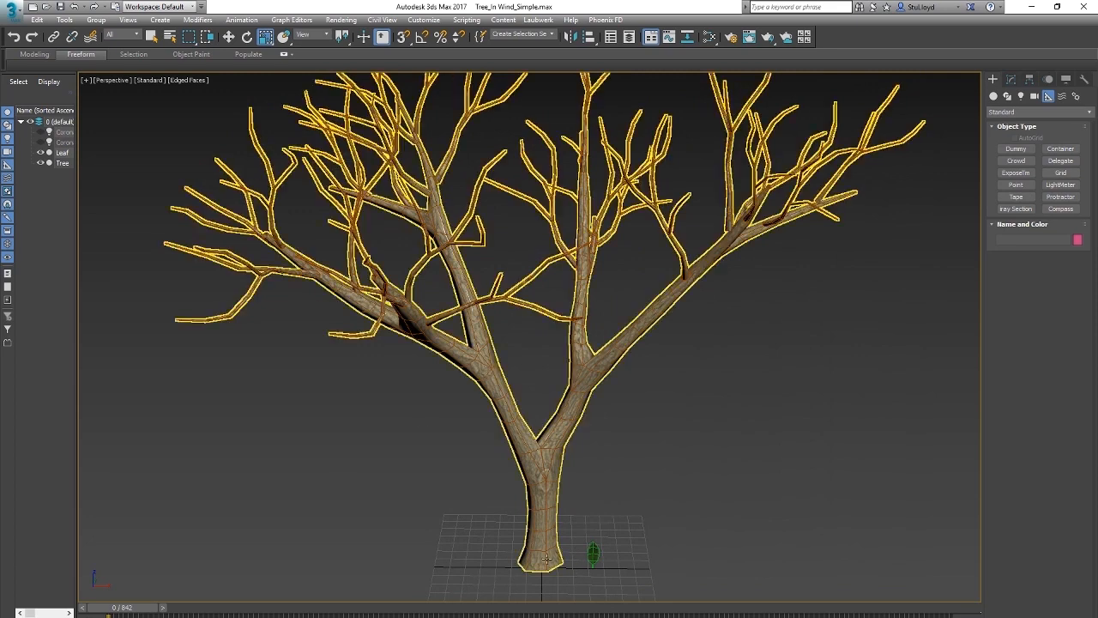
Step: Create a Point helper at the base of the tree trunk
{"action": "left_click", "coordinate": [1016, 186]}
{"action": "left_click", "coordinate": [597, 532]}
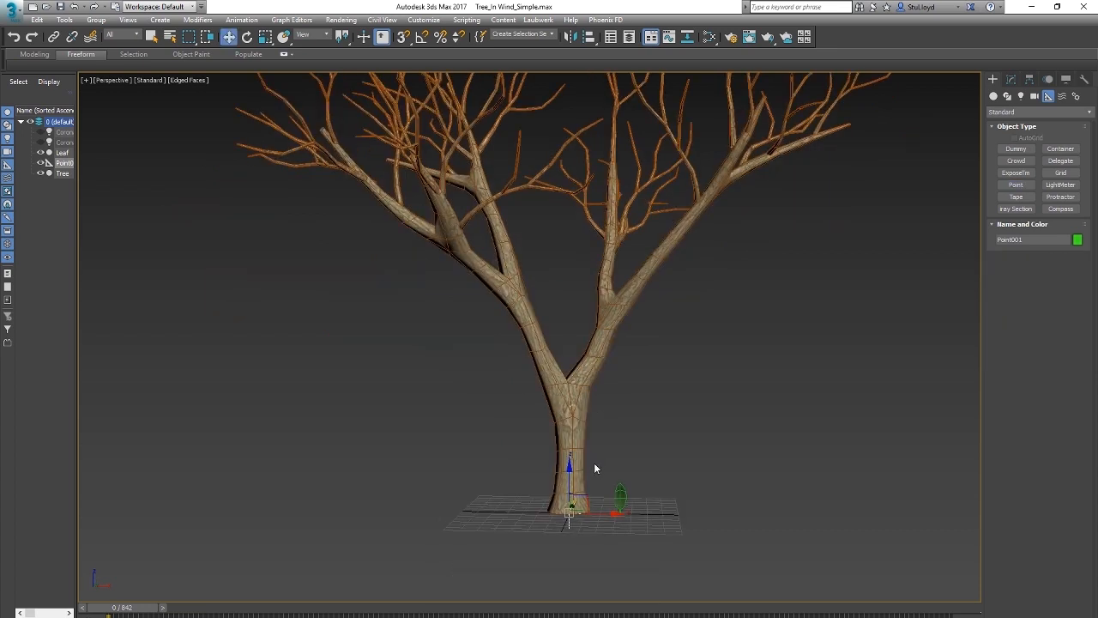
{"action": "scroll", "coordinate": [596, 464], "scroll_direction": "up", "scroll_amount": 3}
{"action": "middle_click_drag", "start_coordinate": [595, 465], "coordinate": [577, 477], "text": "alt"}
Step: Copy the base point helper up to the trunk fork and centre it inside the trunk
{"action": "left_click_drag", "start_coordinate": [553, 487], "coordinate": [552, 305], "text": "shift"}
{"action": "scroll", "coordinate": [553, 309], "scroll_direction": "up", "scroll_amount": 2}
{"action": "middle_click_drag", "start_coordinate": [553, 309], "coordinate": [568, 357], "text": "alt"}
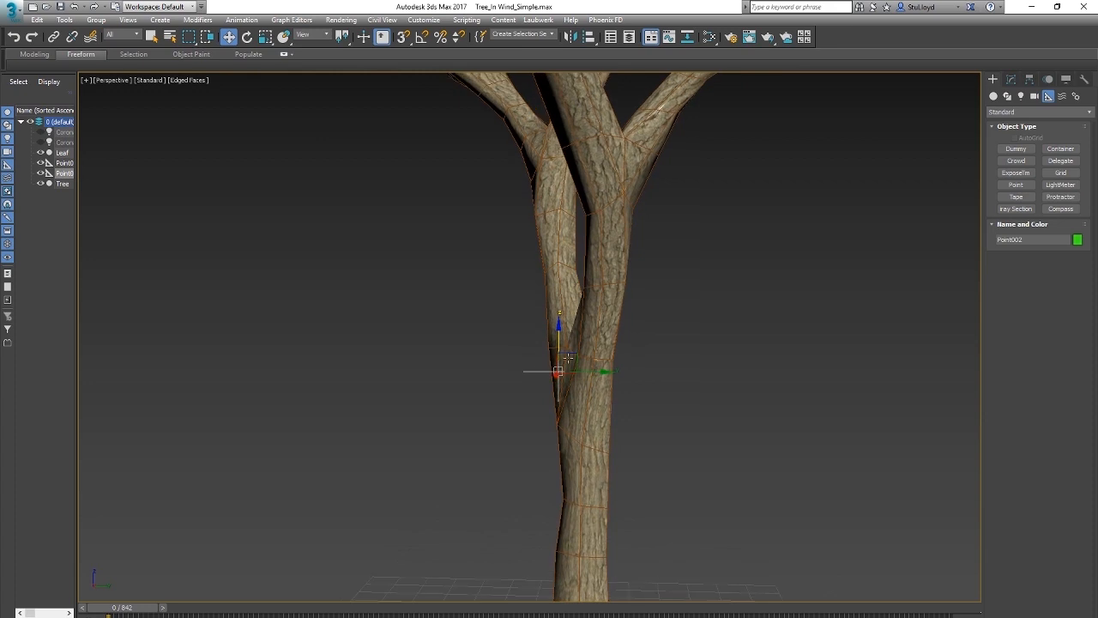
{"action": "left_click_drag", "start_coordinate": [588, 372], "coordinate": [606, 375]}
{"action": "middle_click_drag", "start_coordinate": [607, 375], "coordinate": [639, 379], "text": "alt"}
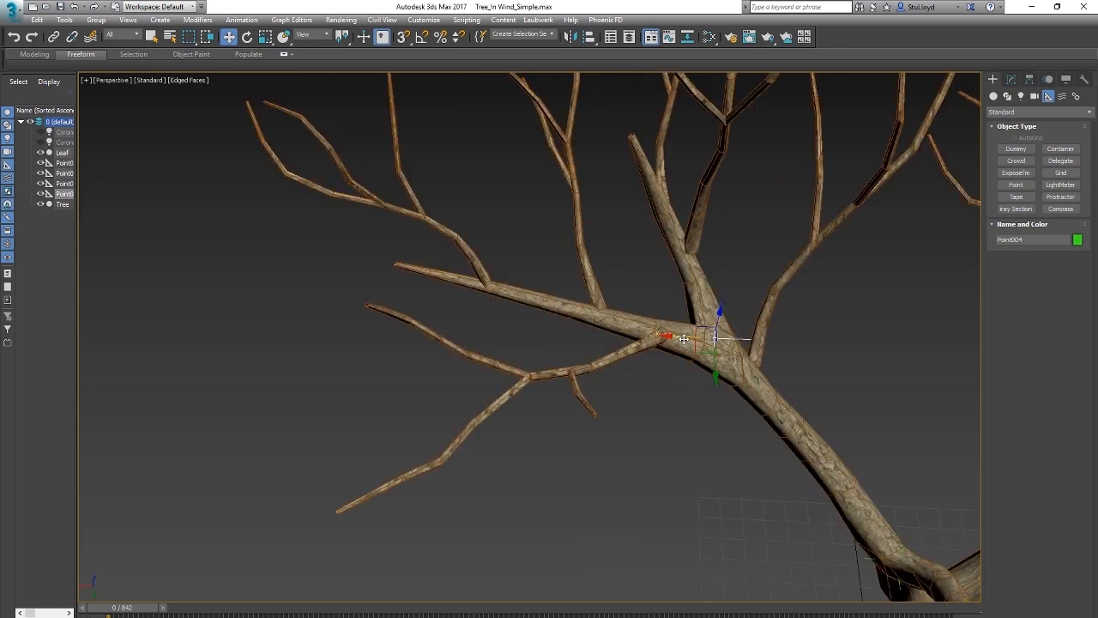
Step: Clone the branch-junction point helper as a copy and position it at the tip of that branch
{"action": "left_click_drag", "start_coordinate": [684, 337], "coordinate": [388, 330], "text": "shift"}
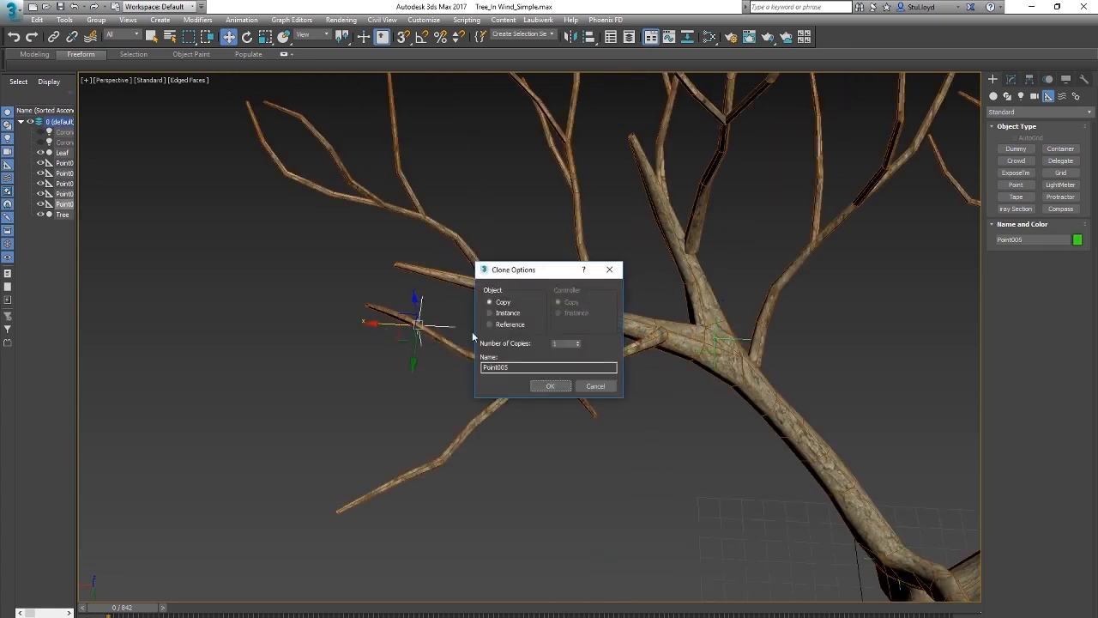
{"action": "left_click", "coordinate": [549, 386]}
{"action": "mouse_move", "coordinate": [481, 343]}
{"action": "middle_mouse_down", "text": "alt"}
{"action": "mouse_move", "coordinate": [454, 315]}
{"action": "mouse_move", "coordinate": [508, 300]}
{"action": "mouse_move", "coordinate": [486, 308]}
{"action": "middle_mouse_up", "text": "alt"}
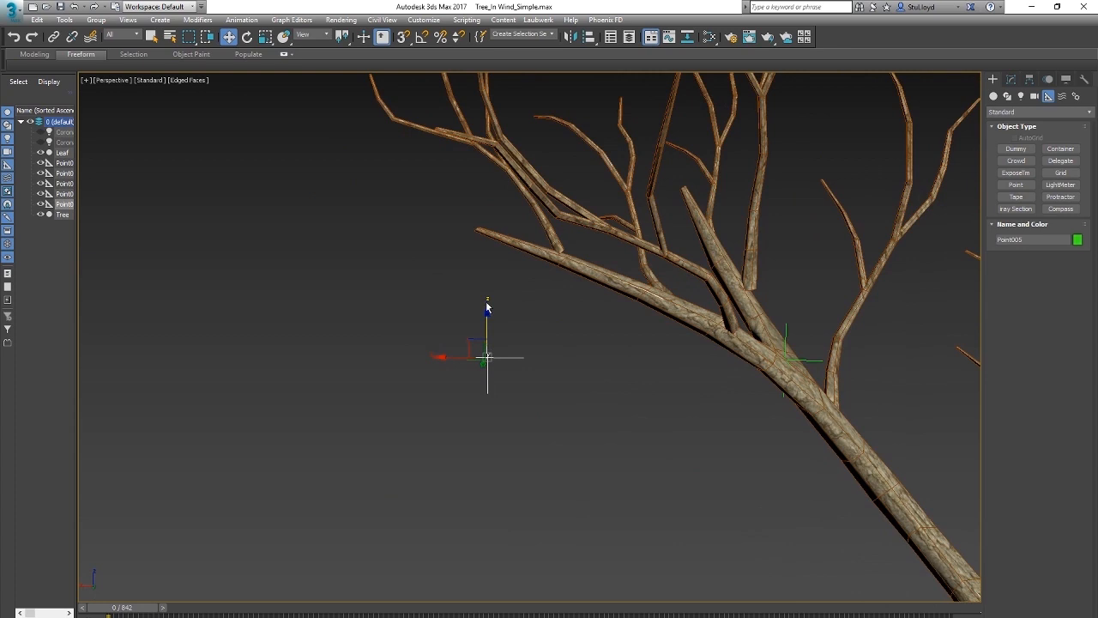
{"action": "left_click_drag", "start_coordinate": [486, 326], "coordinate": [477, 212]}
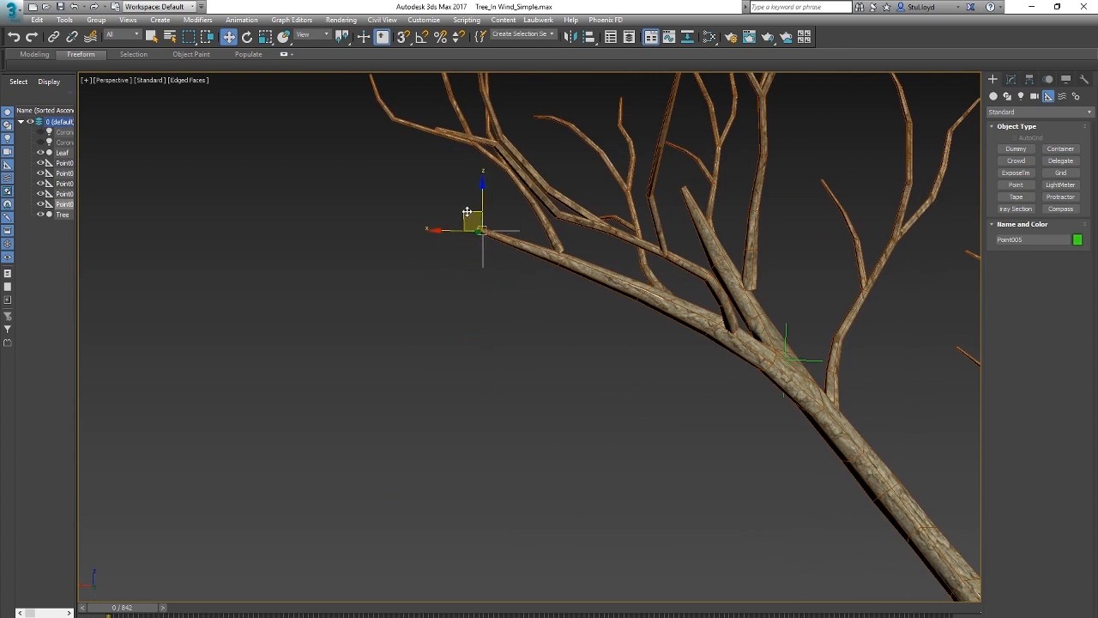
{"action": "middle_click_drag", "start_coordinate": [478, 211], "coordinate": [617, 249], "text": "alt"}
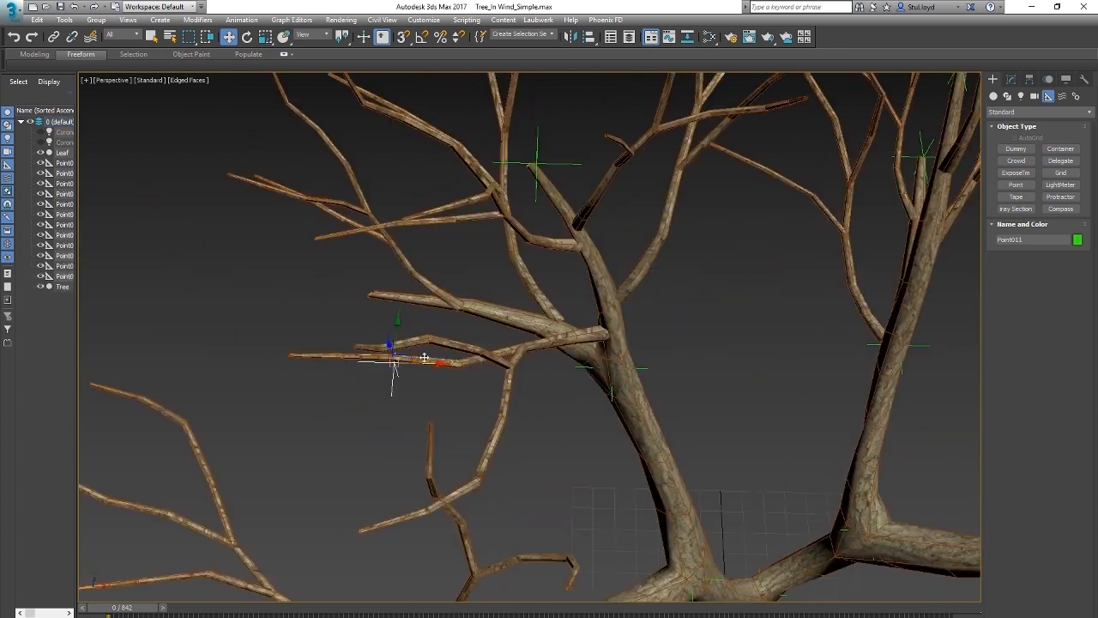
Step: Clone another point helper as a copy and move it onto the neighbouring branch
{"action": "left_click_drag", "start_coordinate": [391, 361], "coordinate": [371, 362], "text": "shift"}
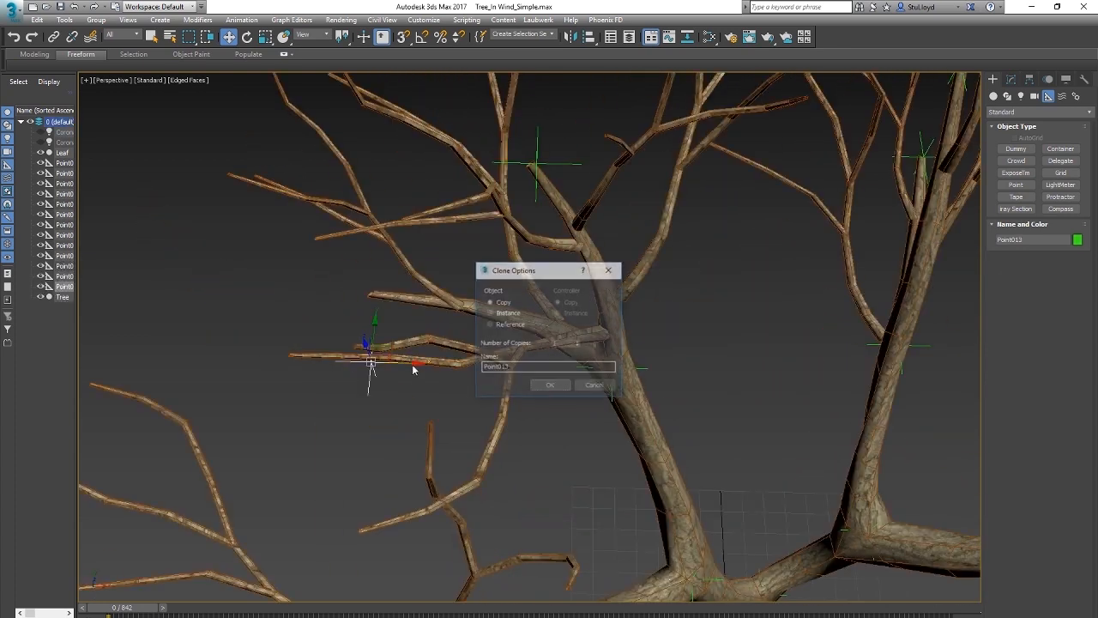
{"action": "left_click", "coordinate": [550, 386]}
{"action": "mouse_move", "coordinate": [395, 378]}
{"action": "middle_mouse_down", "text": "alt"}
{"action": "mouse_move", "coordinate": [404, 346]}
{"action": "mouse_move", "coordinate": [481, 296]}
{"action": "middle_mouse_up", "text": "alt"}
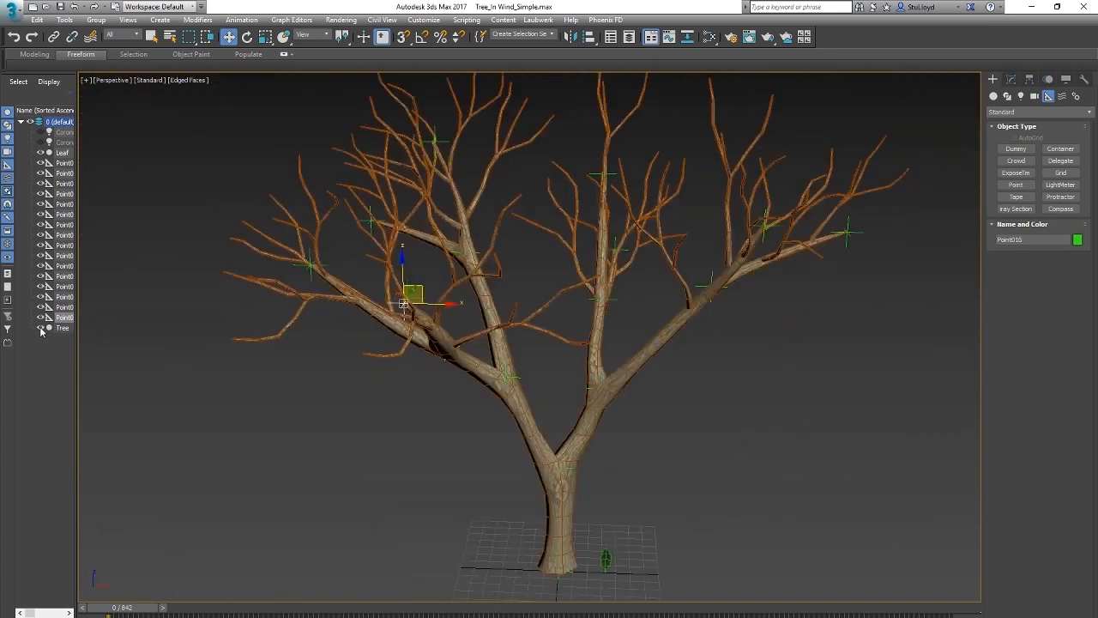
Step: Hide the Tree mesh and activate the Bones tool for building a skeleton between the point helpers
{"action": "left_click", "coordinate": [40, 328]}
{"action": "middle_click_drag", "start_coordinate": [372, 444], "coordinate": [553, 428], "text": "alt"}
{"action": "middle_click_drag", "start_coordinate": [687, 338], "coordinate": [525, 382], "text": "alt"}
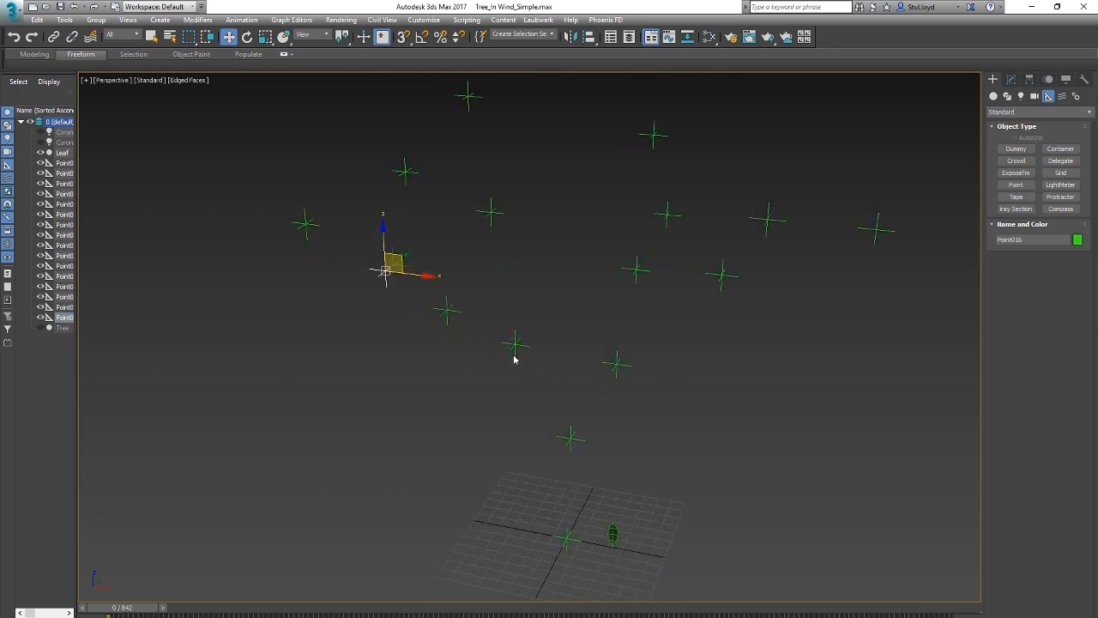
{"action": "middle_click_drag", "start_coordinate": [480, 352], "coordinate": [544, 378], "text": "alt"}
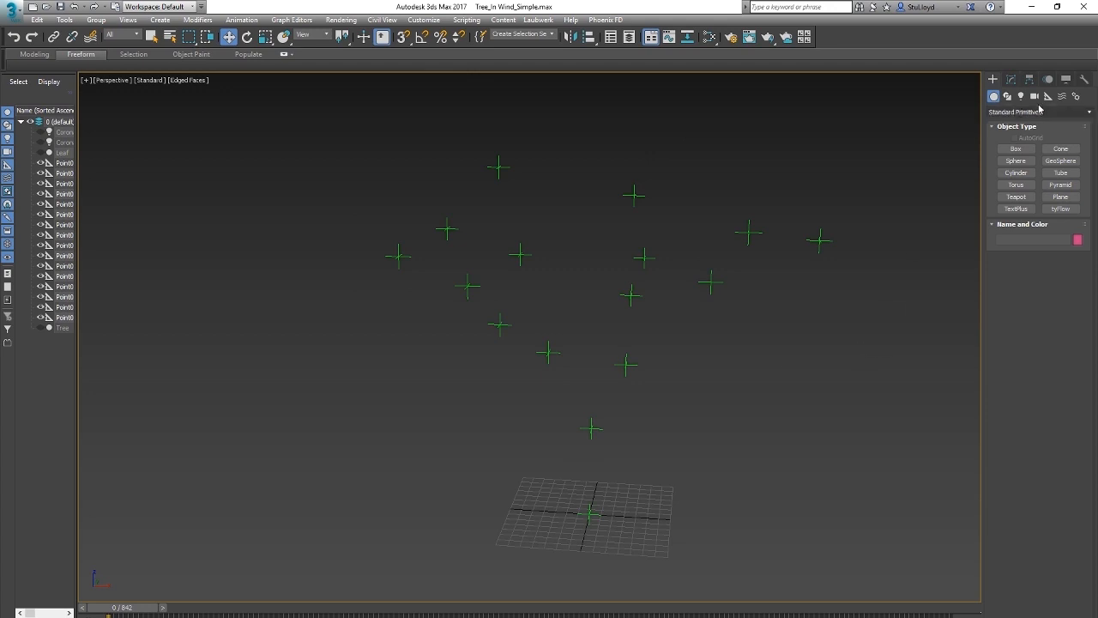
{"action": "left_click", "coordinate": [1077, 96]}
{"action": "left_click", "coordinate": [1025, 148]}
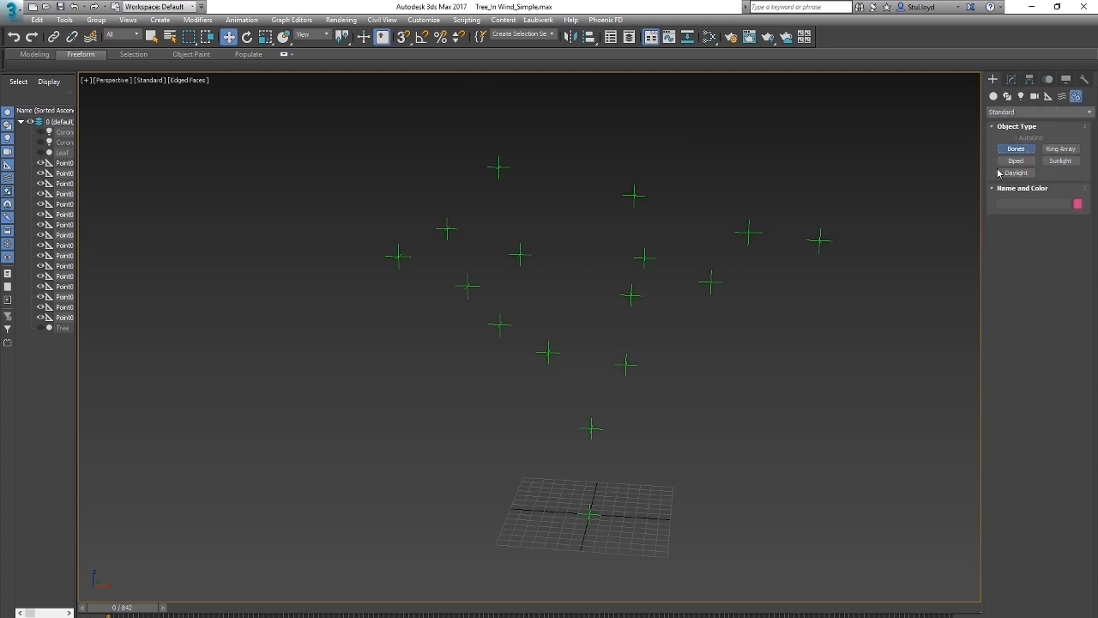
{"action": "left_click", "coordinate": [643, 443]}
{"action": "left_click", "coordinate": [712, 394]}
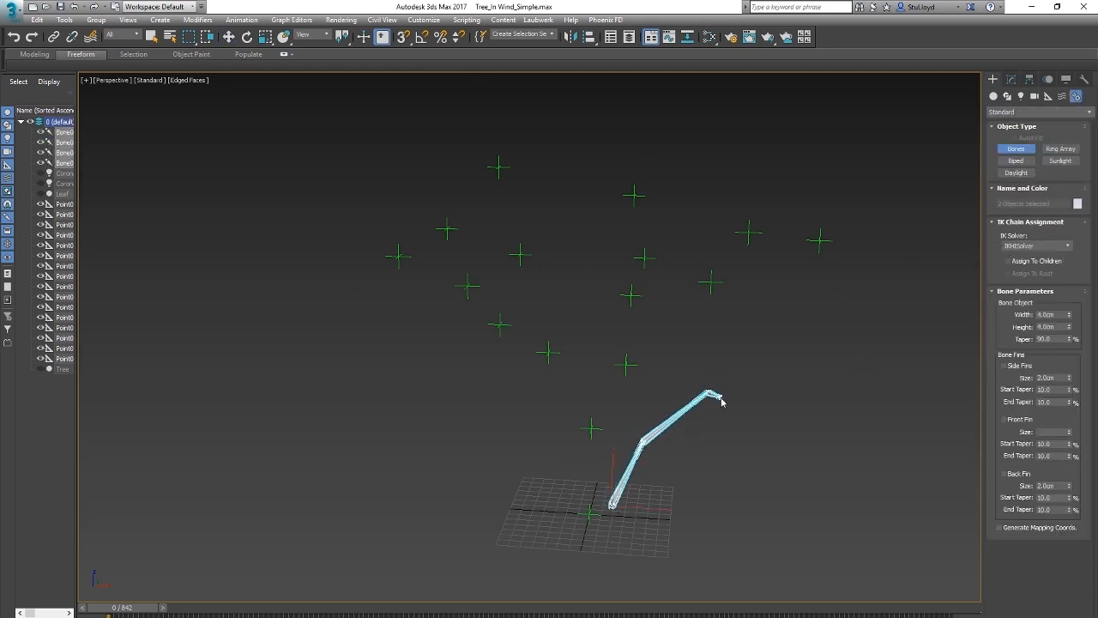
{"action": "right_click", "coordinate": [762, 355]}
{"action": "key", "text": "ctrl+z"}
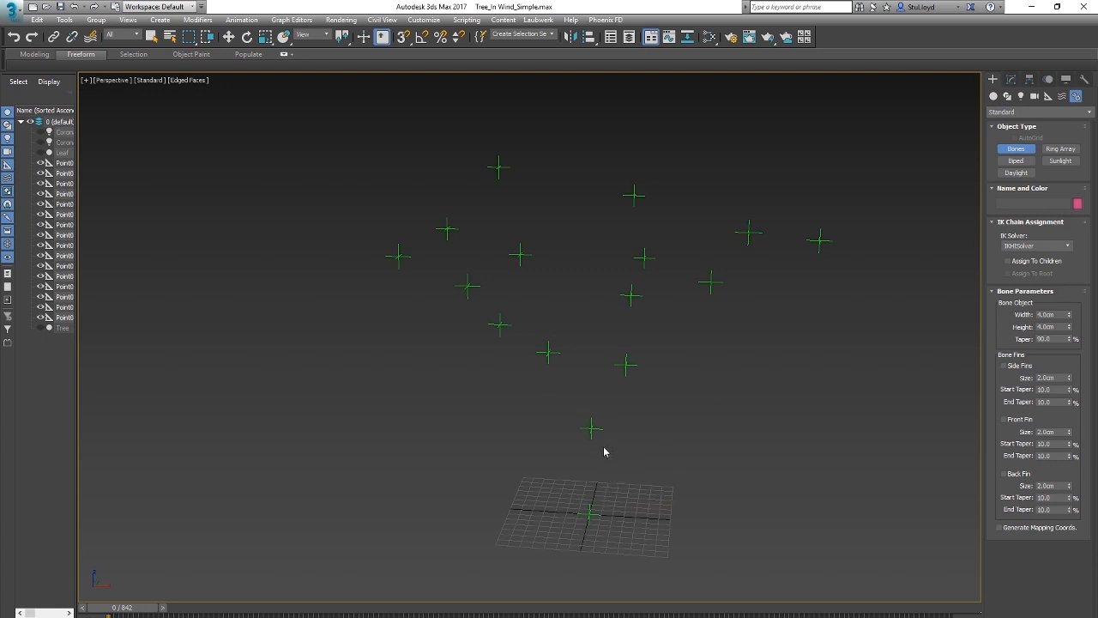
Step: Turn on 3D snapping with Pivot as the snap target
{"action": "left_click", "coordinate": [404, 38]}
{"action": "right_click", "coordinate": [404, 38]}
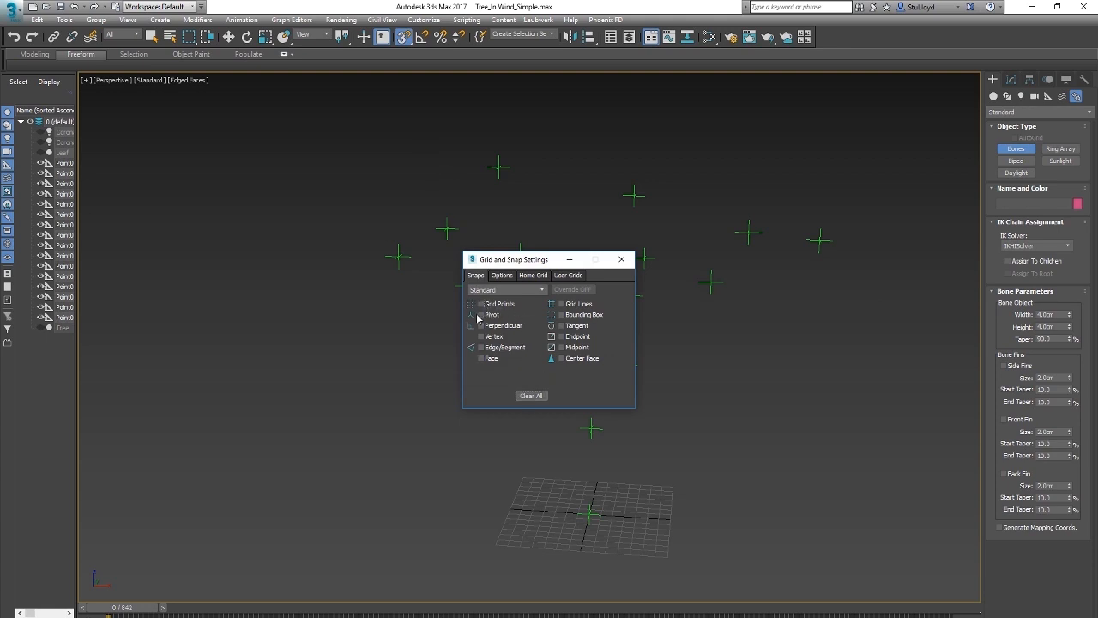
{"action": "left_click", "coordinate": [622, 259]}
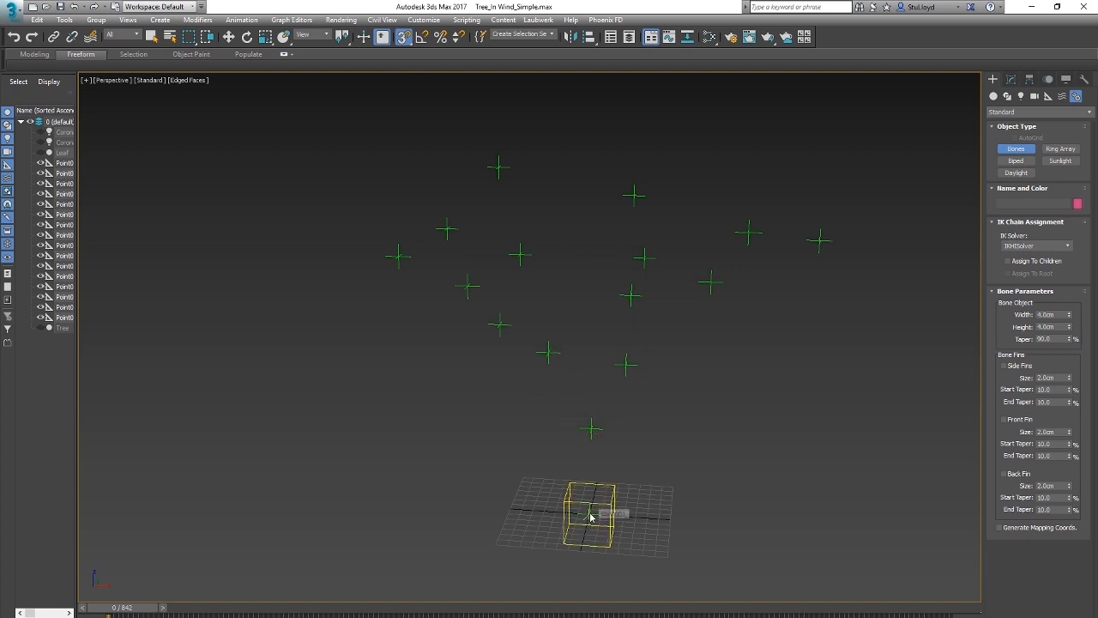
Step: Draw a bone chain snapped to the point helpers from the trunk base through the fork and along one main branch
{"action": "left_click", "coordinate": [590, 515]}
{"action": "left_click", "coordinate": [591, 429]}
{"action": "left_click", "coordinate": [549, 354]}
{"action": "left_click", "coordinate": [501, 324]}
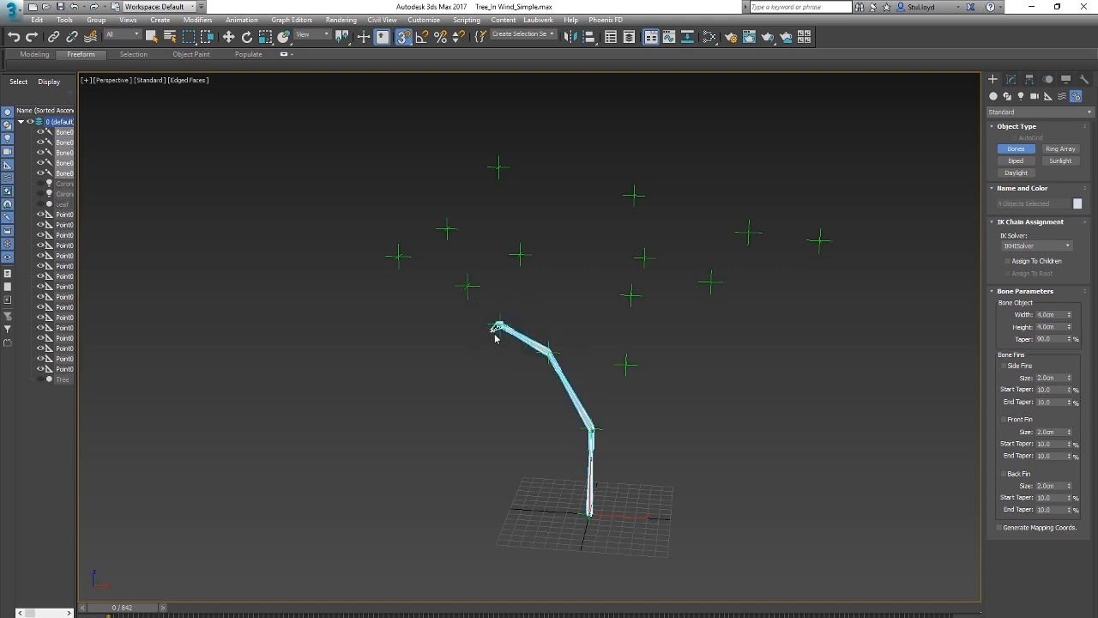
{"action": "left_click", "coordinate": [468, 290]}
{"action": "right_click", "coordinate": [468, 290]}
Step: Delete the small end bone at the tip of the new bone chain
{"action": "middle_click_drag", "start_coordinate": [581, 324], "coordinate": [513, 358], "text": "alt"}
{"action": "scroll", "coordinate": [513, 358], "scroll_direction": "up", "scroll_amount": 2}
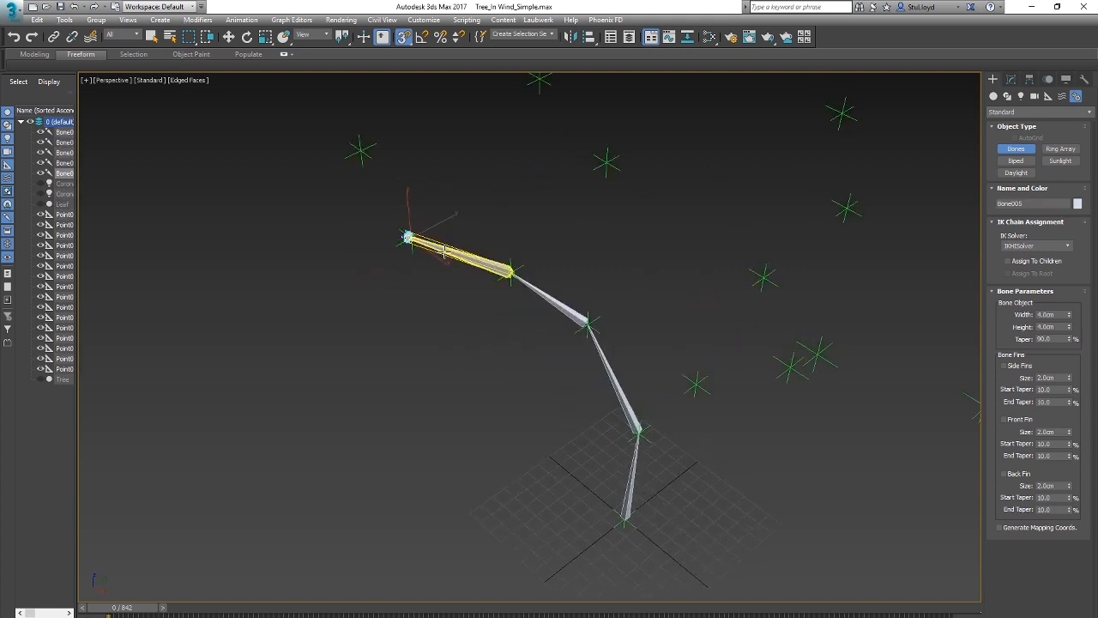
{"action": "middle_click_drag", "start_coordinate": [447, 265], "coordinate": [429, 247], "text": "alt"}
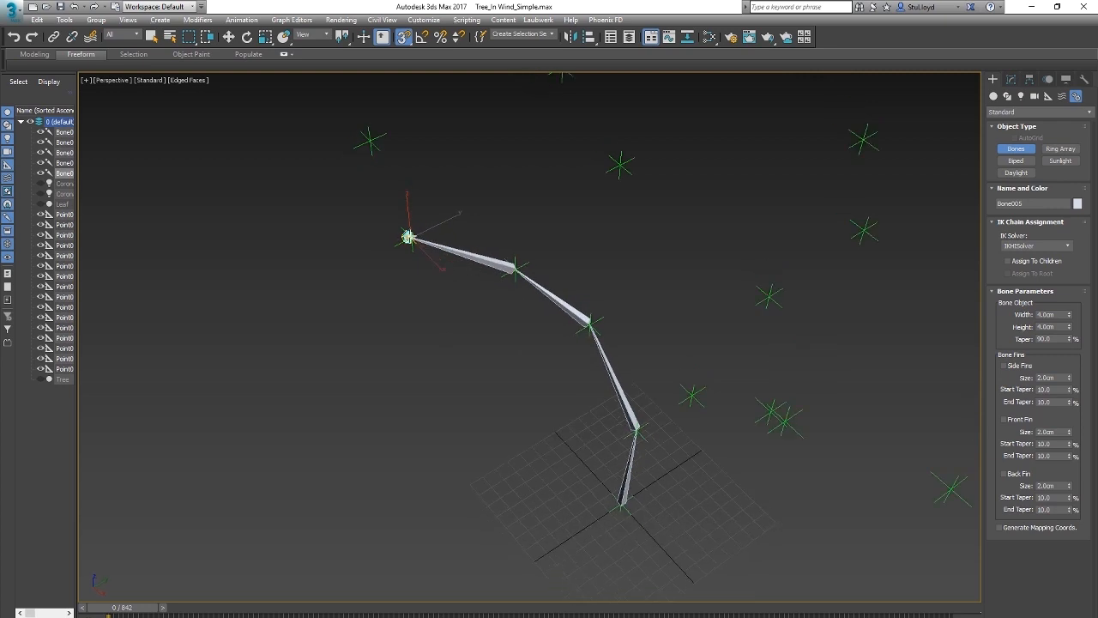
{"action": "right_click", "coordinate": [399, 240]}
{"action": "middle_click_drag", "start_coordinate": [417, 269], "coordinate": [554, 314], "text": "alt"}
{"action": "middle_click_drag", "start_coordinate": [637, 259], "coordinate": [542, 300], "text": "alt"}
{"action": "middle_click_drag", "start_coordinate": [479, 384], "coordinate": [489, 397]}
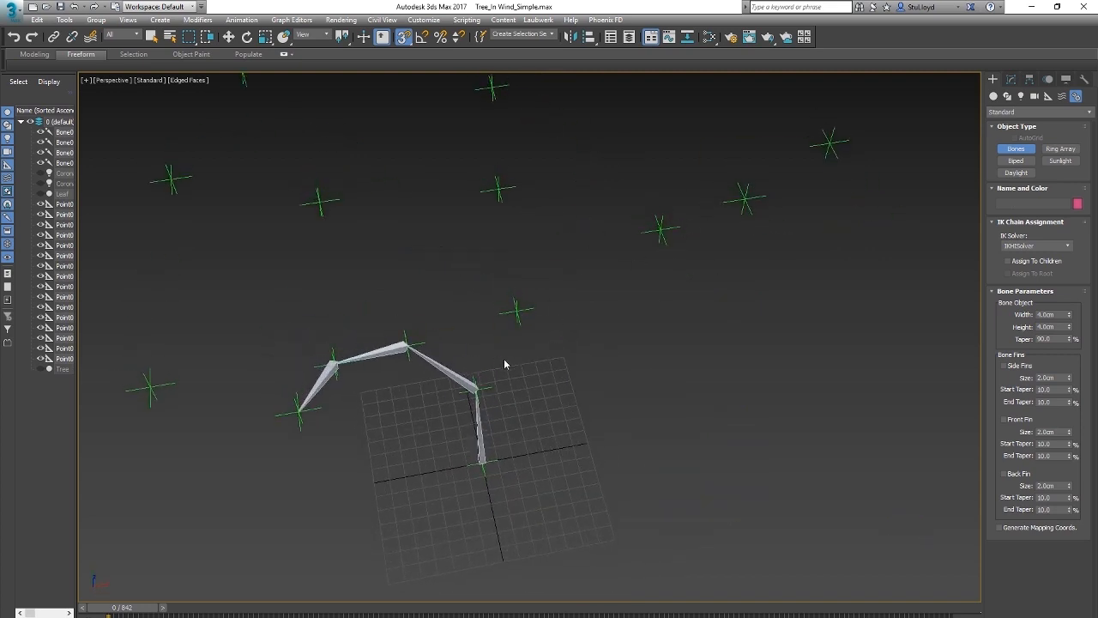
{"action": "left_click", "coordinate": [486, 391]}
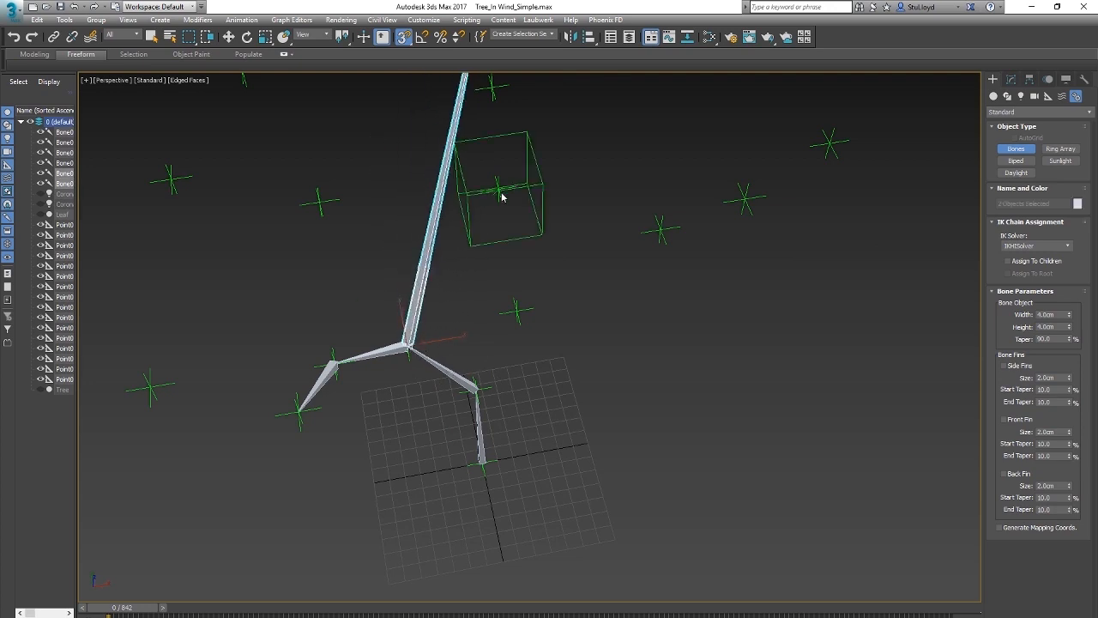
{"action": "right_click", "coordinate": [452, 325]}
{"action": "middle_click_drag", "start_coordinate": [518, 370], "coordinate": [567, 438]}
Step: Hide the existing bones and draw a second chain from the trunk fork along the opposite branch's three point helpers
{"action": "left_click_drag", "start_coordinate": [40, 134], "coordinate": [41, 164]}
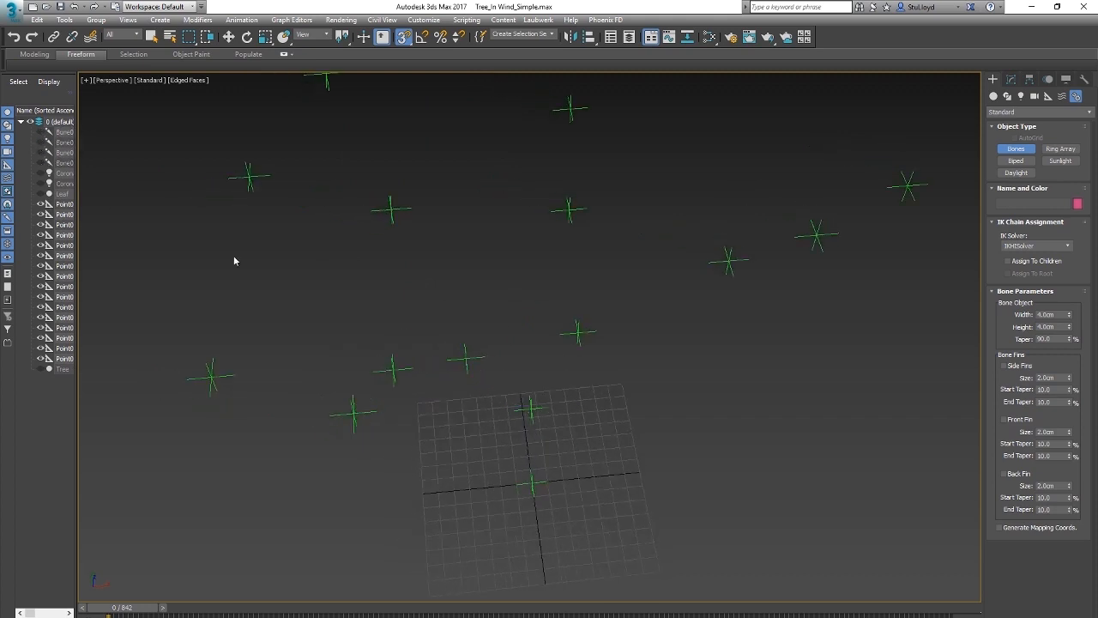
{"action": "left_click", "coordinate": [531, 408]}
{"action": "left_click", "coordinate": [577, 332]}
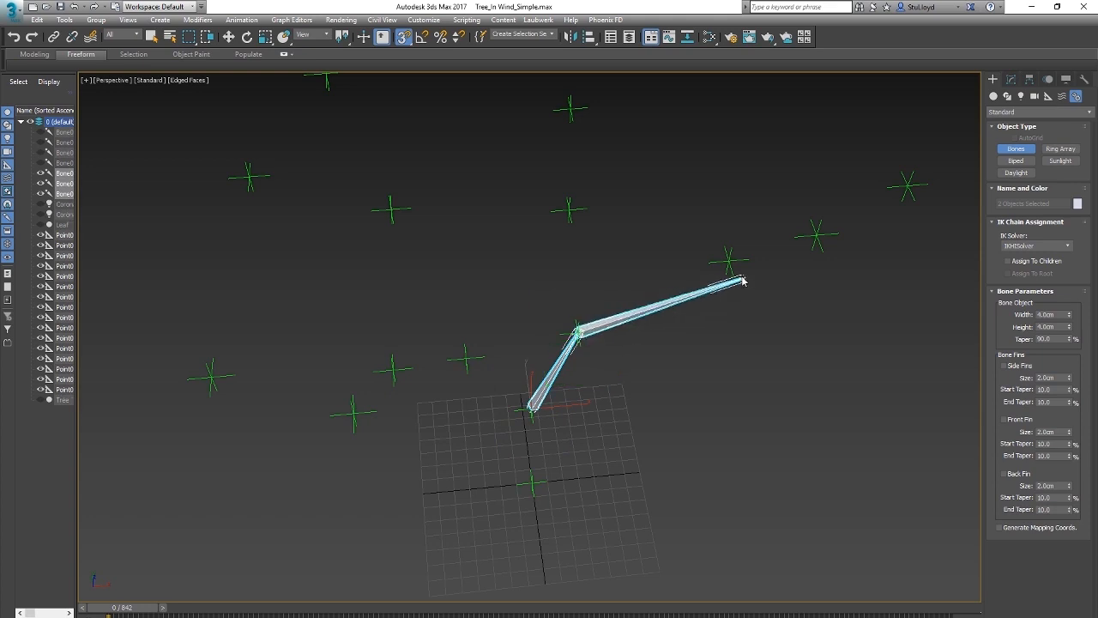
{"action": "left_click", "coordinate": [730, 261]}
{"action": "left_click", "coordinate": [817, 236]}
{"action": "right_click", "coordinate": [846, 262]}
Step: Hide the second chain's bones and draw a single side-branch bone from a branch junction point to the outer tip point
{"action": "left_click", "coordinate": [40, 174]}
{"action": "left_click", "coordinate": [40, 185]}
{"action": "left_click", "coordinate": [41, 195]}
{"action": "middle_click_drag", "start_coordinate": [533, 366], "coordinate": [517, 383], "text": "alt"}
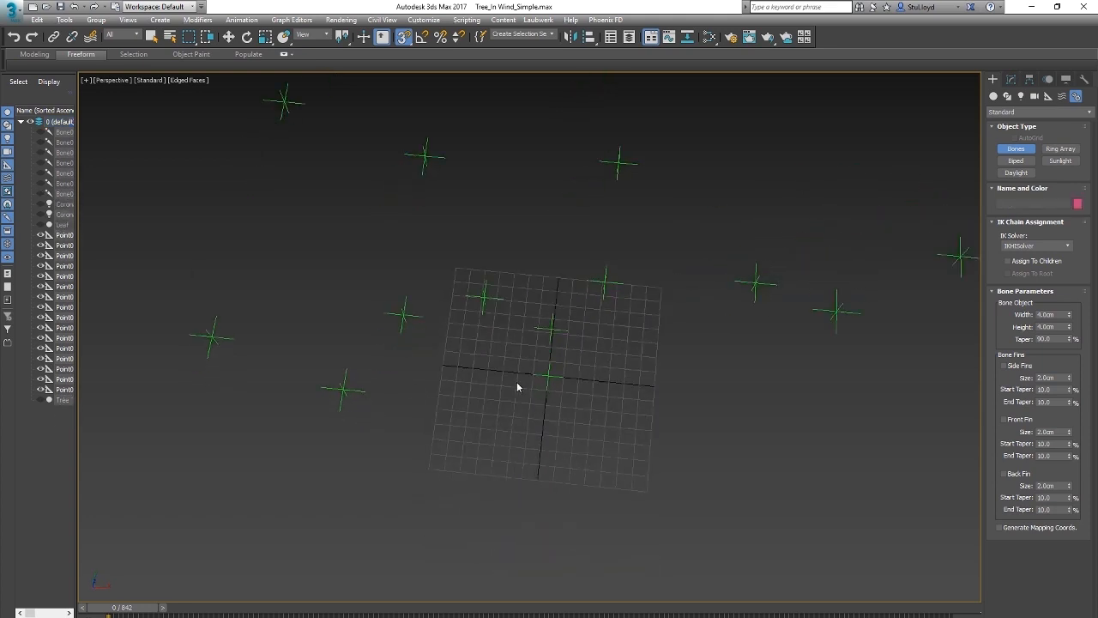
{"action": "left_click", "coordinate": [405, 315]}
{"action": "left_click", "coordinate": [215, 337]}
{"action": "right_click", "coordinate": [217, 340]}
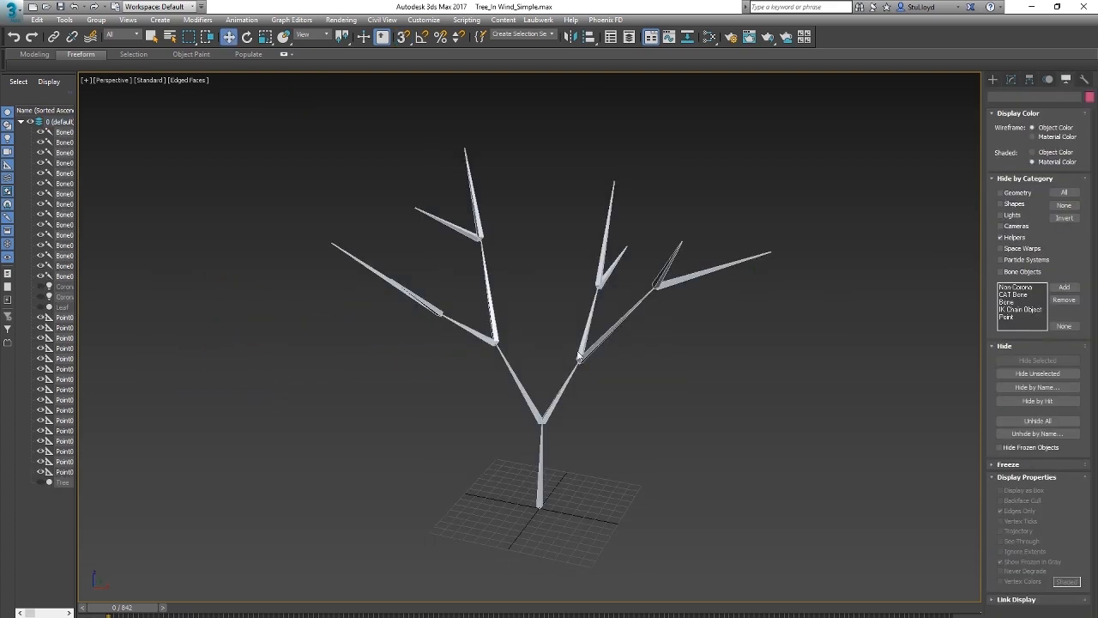
{"action": "scroll", "coordinate": [555, 383], "scroll_direction": "up", "scroll_amount": 3}
{"action": "scroll", "coordinate": [555, 383], "scroll_direction": "down", "scroll_amount": 4}
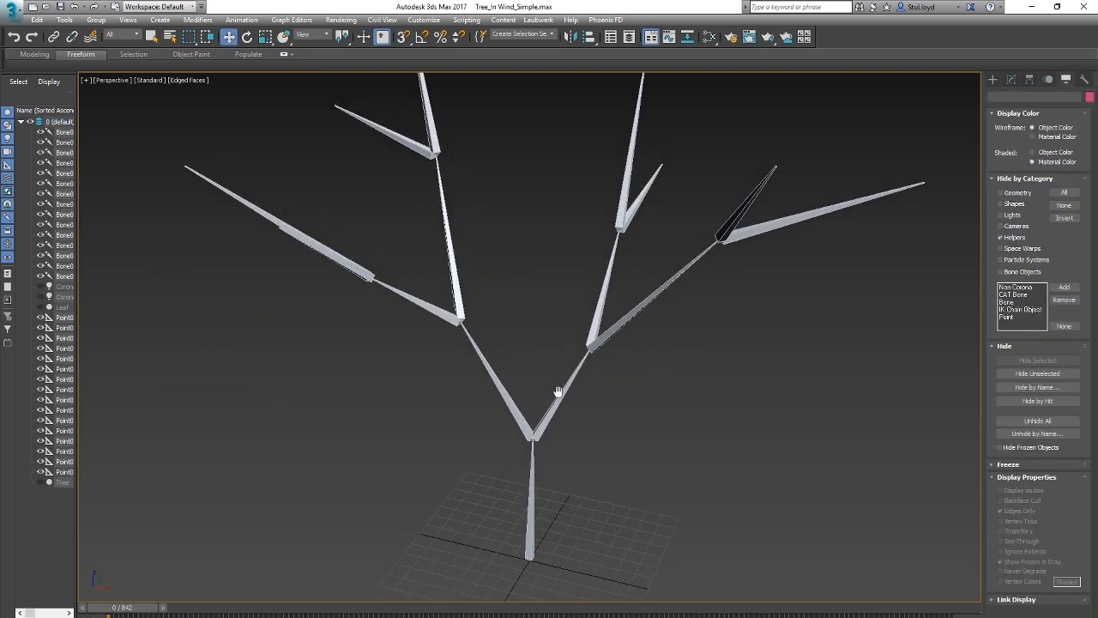
Step: Show the Tree mesh to examine how the bones fit inside the branches, and hide it again
{"action": "left_click", "coordinate": [41, 482]}
{"action": "middle_click_drag", "start_coordinate": [606, 363], "coordinate": [514, 358], "text": "alt"}
{"action": "scroll", "coordinate": [588, 259], "scroll_direction": "up", "scroll_amount": 3}
{"action": "scroll", "coordinate": [606, 342], "scroll_direction": "down", "scroll_amount": 2}
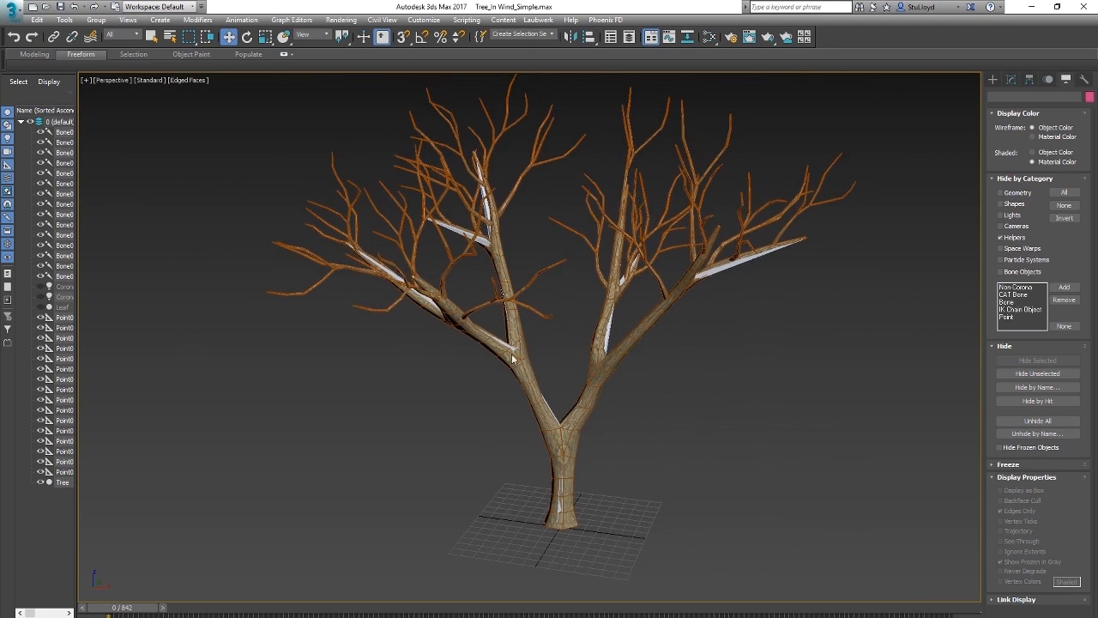
{"action": "left_click", "coordinate": [41, 482]}
{"action": "middle_click_drag", "start_coordinate": [323, 380], "coordinate": [527, 420], "text": "alt"}
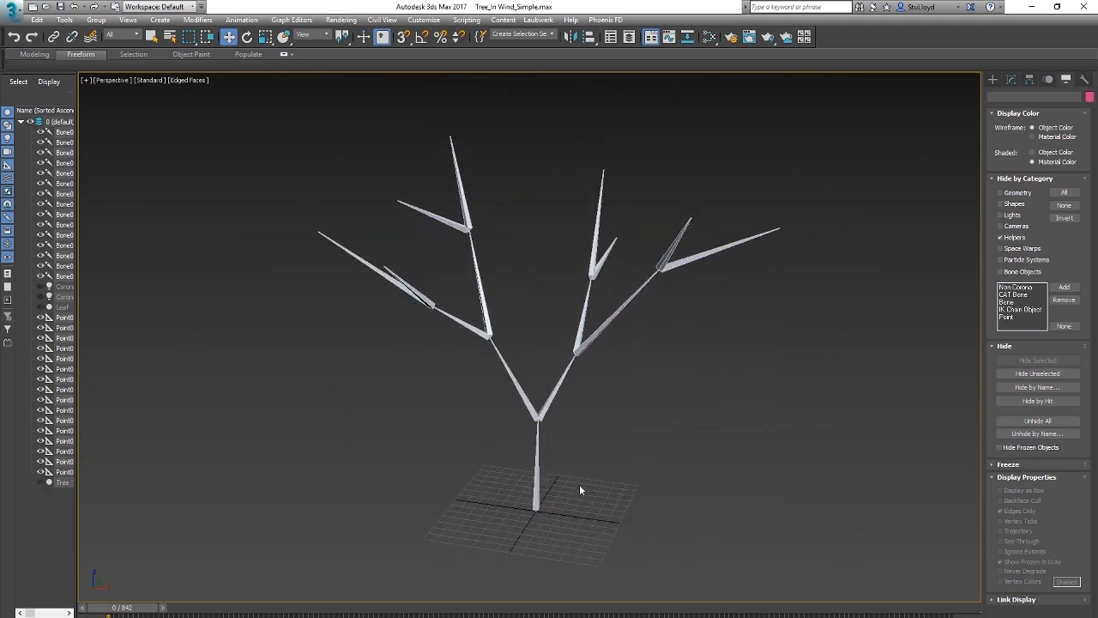
Step: Rotate the base trunk bone to test which bones follow it, and undo the rotation
{"action": "left_click", "coordinate": [538, 468]}
{"action": "key", "text": "e"}
{"action": "left_click_drag", "start_coordinate": [564, 492], "coordinate": [564, 450]}
{"action": "key", "text": "ctrl+z"}
{"action": "middle_click_drag", "start_coordinate": [558, 378], "coordinate": [565, 391], "text": "alt"}
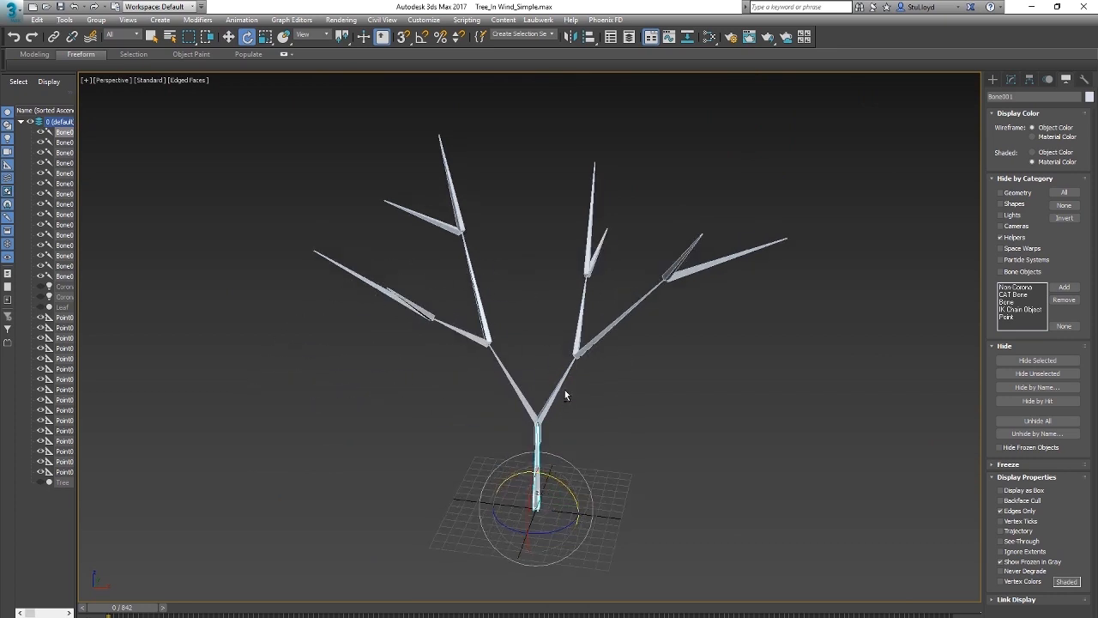
Step: Link the unattached main branch bone at the trunk fork to the trunk bone
{"action": "left_click", "coordinate": [553, 395]}
{"action": "left_click", "coordinate": [551, 402]}
{"action": "left_click", "coordinate": [54, 36]}
{"action": "left_click_drag", "start_coordinate": [543, 410], "coordinate": [556, 453]}
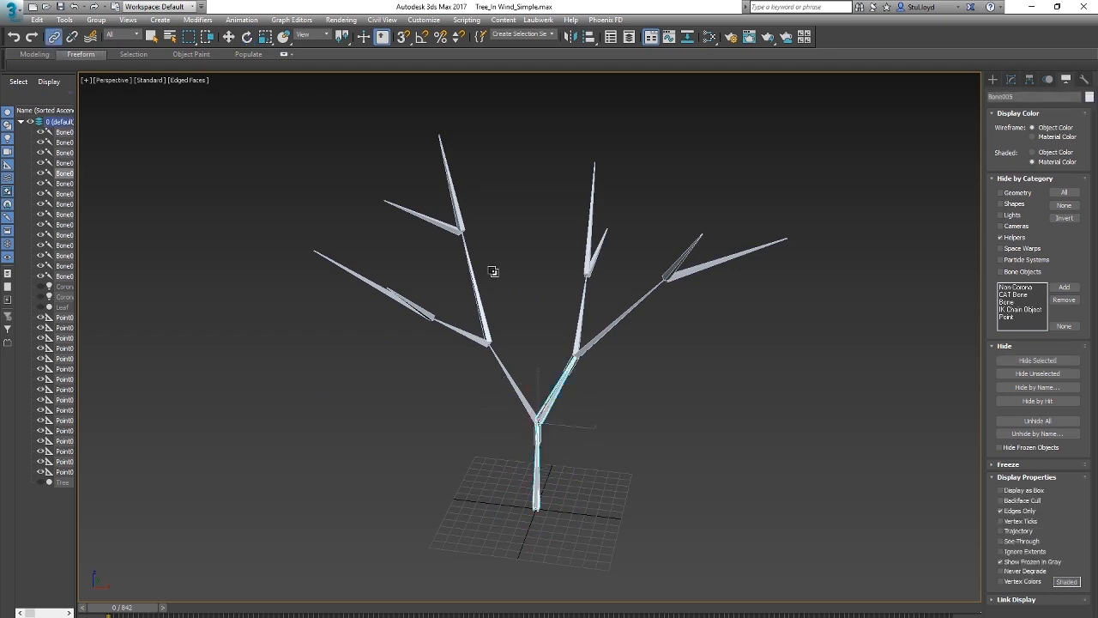
Step: Link the upright bone on the other main branch to the bone below it as its parent
{"action": "middle_click_drag", "start_coordinate": [494, 271], "coordinate": [486, 318], "text": "alt"}
{"action": "left_click", "coordinate": [490, 352]}
{"action": "left_click_drag", "start_coordinate": [512, 385], "coordinate": [513, 385]}
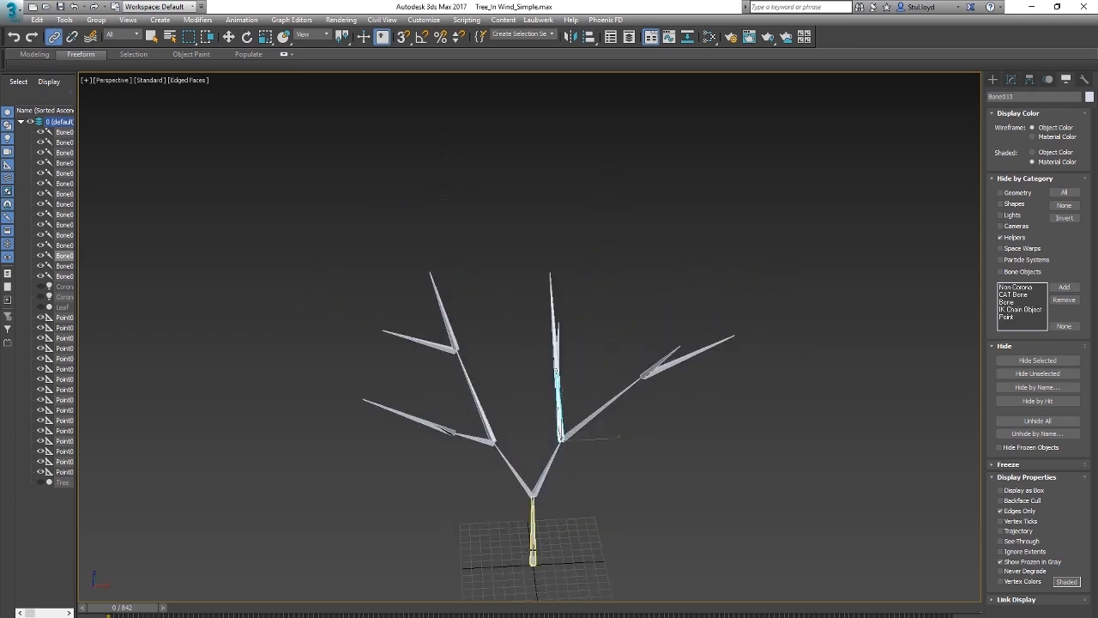
Step: Rotate the trunk bone again to test the linked hierarchy, and undo the rotation
{"action": "left_click", "coordinate": [532, 551]}
{"action": "key", "text": "e"}
{"action": "left_click_drag", "start_coordinate": [549, 563], "coordinate": [555, 534]}
{"action": "key", "text": "ctrl+z"}
{"action": "left_click", "coordinate": [581, 426]}
{"action": "mouse_move", "coordinate": [575, 456]}
{"action": "left_mouse_down"}
{"action": "mouse_move", "coordinate": [588, 473]}
{"action": "mouse_move", "coordinate": [574, 434]}
{"action": "left_mouse_up"}
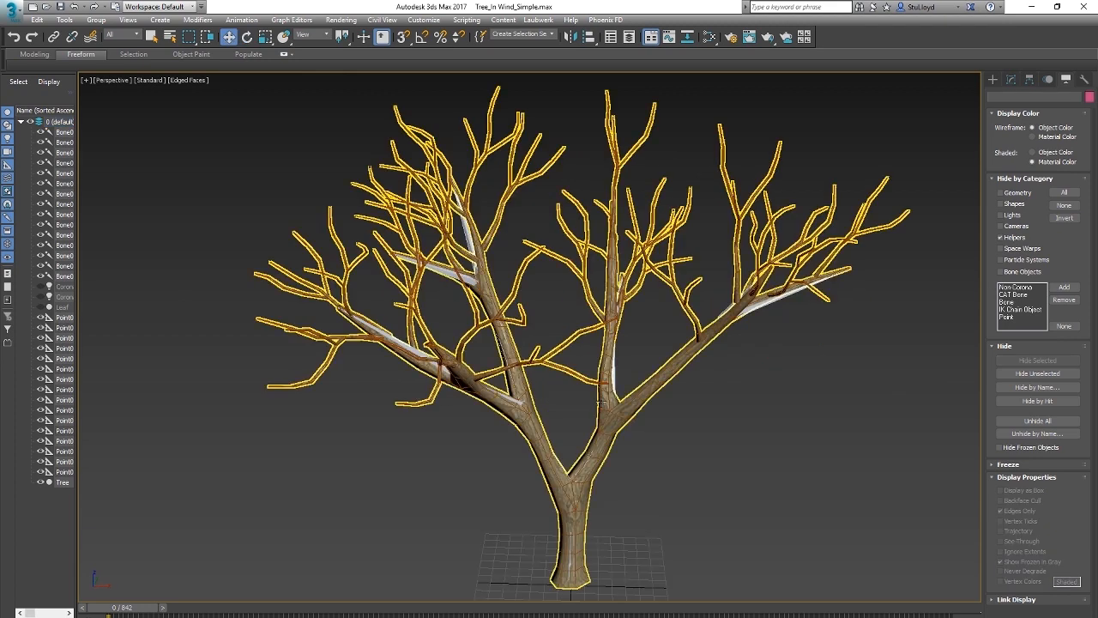
Step: Apply a Skin modifier to the Tree mesh
{"action": "left_click", "coordinate": [624, 440]}
{"action": "left_click", "coordinate": [1011, 79]}
{"action": "left_click", "coordinate": [1037, 114]}
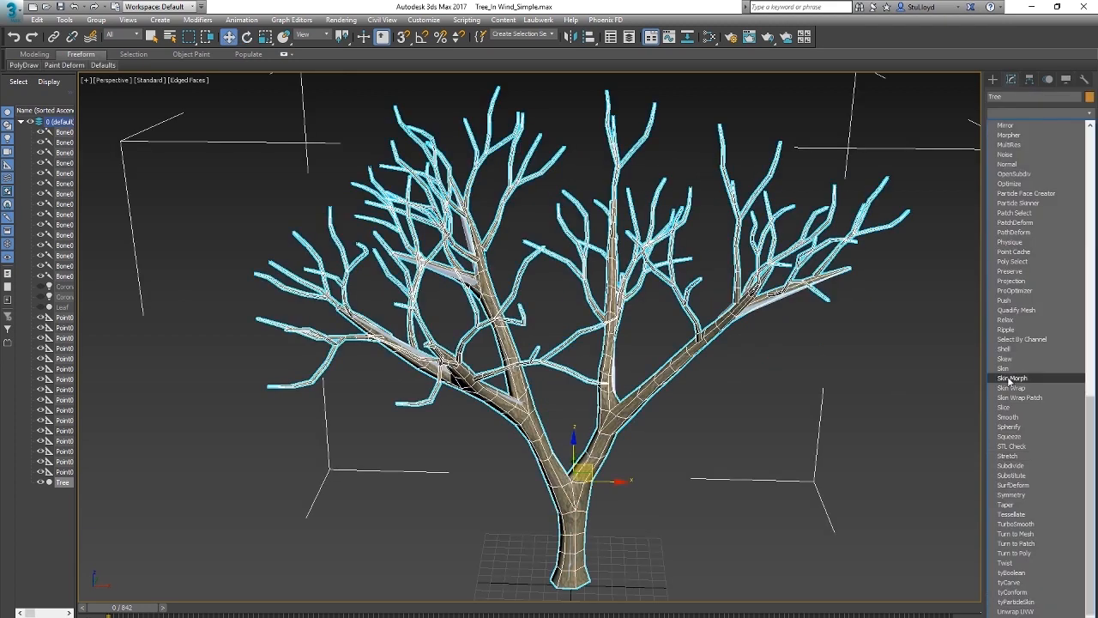
{"action": "left_click", "coordinate": [1022, 396]}
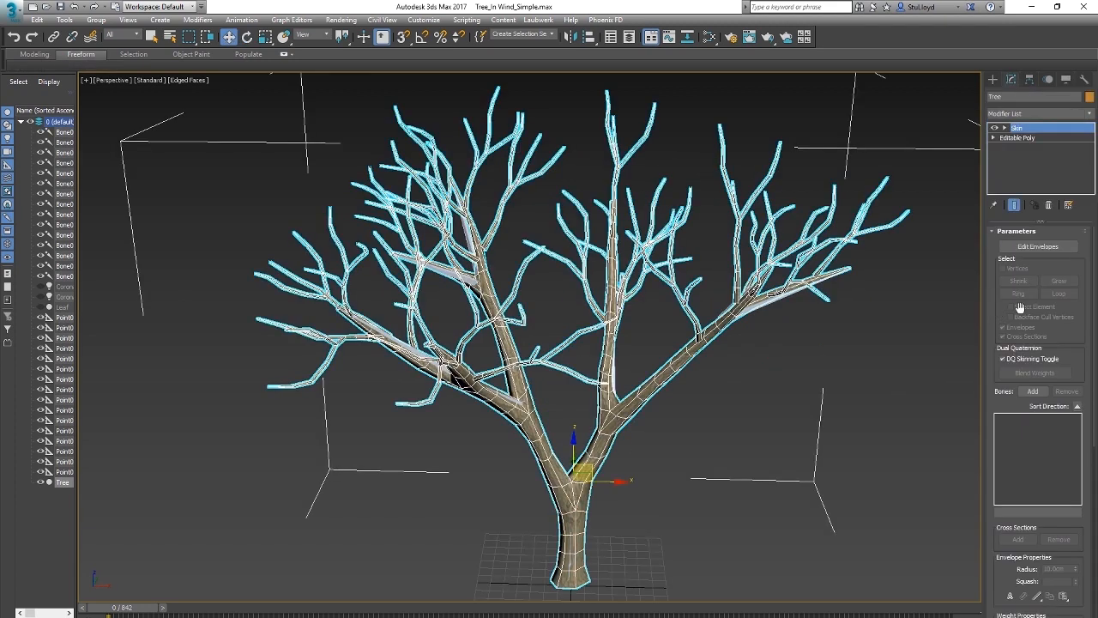
Step: Add all the tree bones, up to Bone015, to the Skin modifier's bone list
{"action": "left_click", "coordinate": [1030, 391]}
{"action": "double_click", "coordinate": [17, 83]}
{"action": "left_click", "coordinate": [188, 319]}
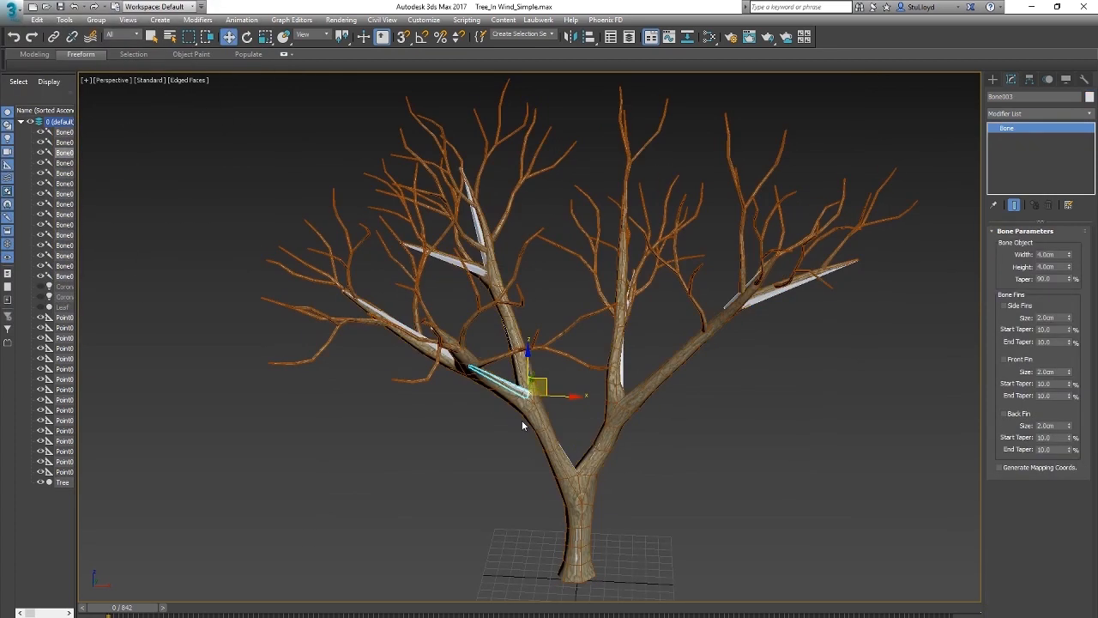
Step: Rotate Bone003 in the lower side branch to test how the skinned tree mesh deforms
{"action": "scroll", "coordinate": [498, 462], "scroll_direction": "up", "scroll_amount": 5}
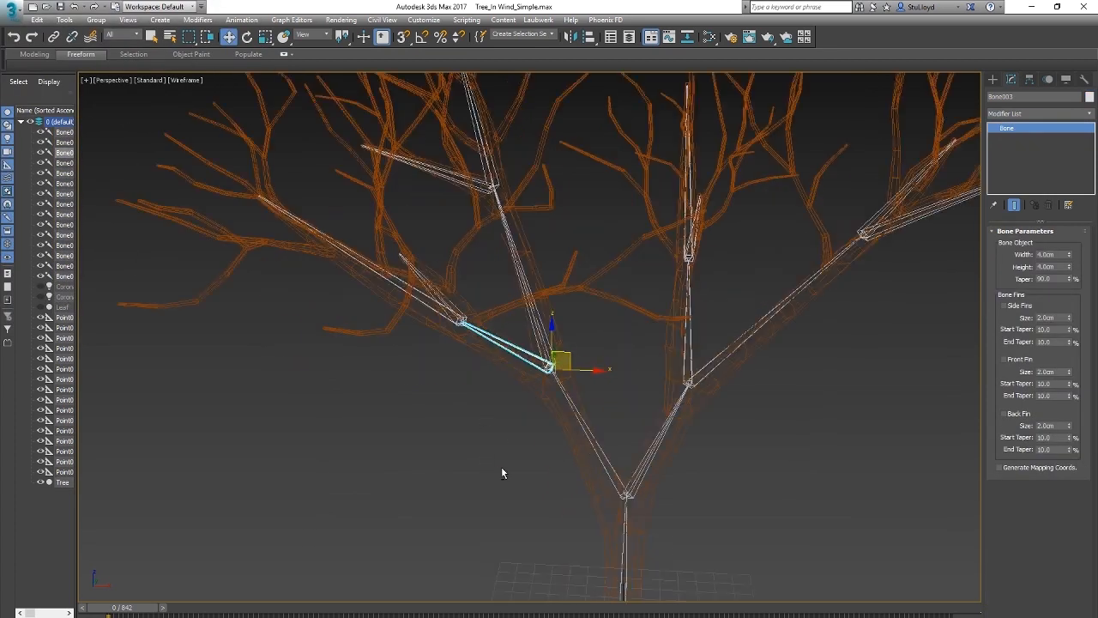
{"action": "key", "text": "e"}
{"action": "middle_click_drag", "start_coordinate": [535, 477], "coordinate": [567, 463], "text": "alt"}
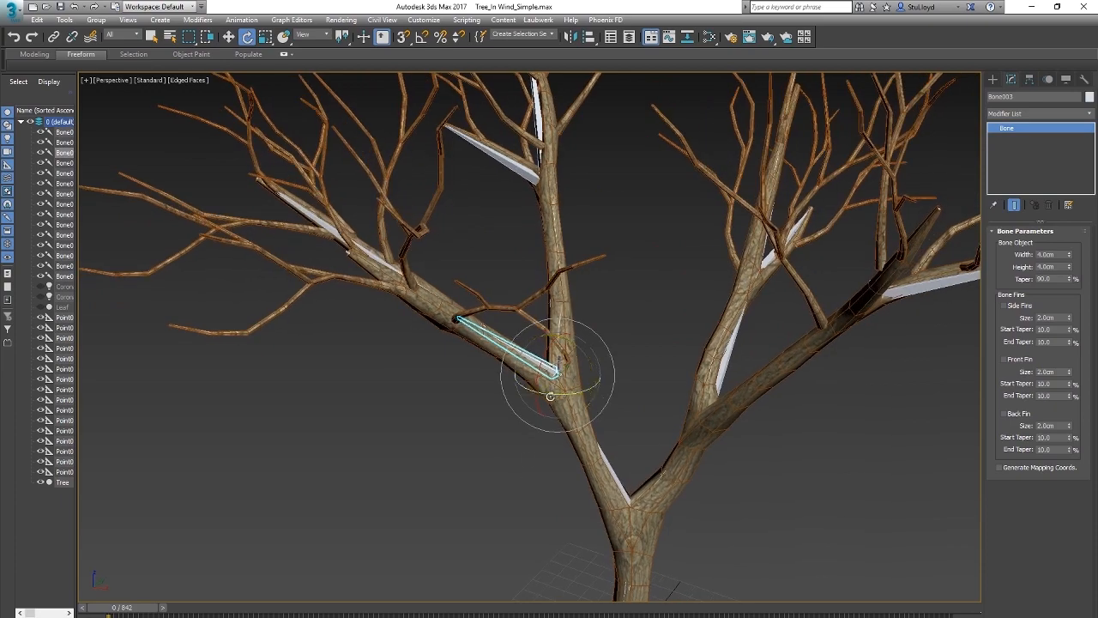
{"action": "left_click_drag", "start_coordinate": [547, 354], "coordinate": [475, 343]}
{"action": "scroll", "coordinate": [521, 303], "scroll_direction": "down", "scroll_amount": 4}
{"action": "middle_click_drag", "start_coordinate": [415, 234], "coordinate": [461, 315], "text": "alt"}
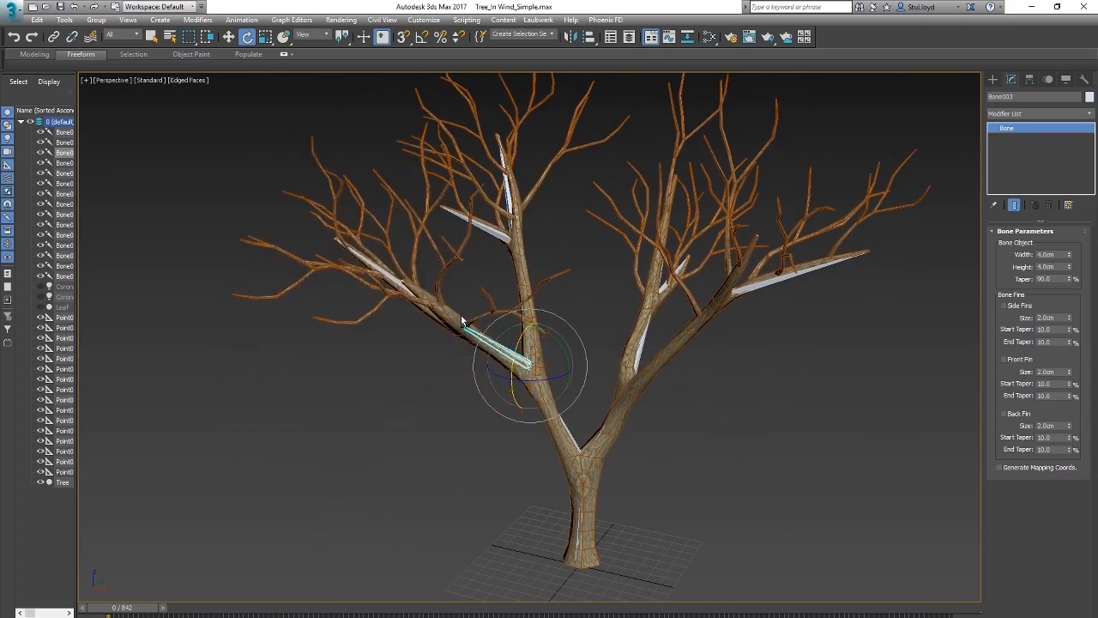
Step: Examine how the skinned mesh follows the outer branch bones, such as Bone011 and Bone009, from several angles
{"action": "scroll", "coordinate": [461, 315], "scroll_direction": "up", "scroll_amount": 2}
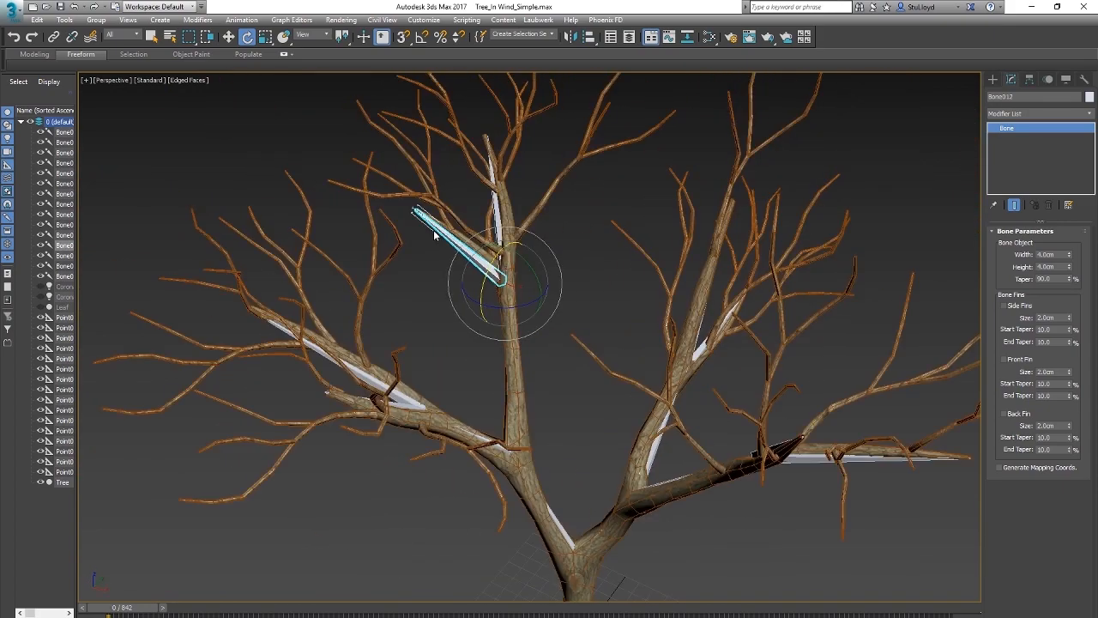
{"action": "middle_click_drag", "start_coordinate": [459, 229], "coordinate": [541, 284], "text": "alt"}
{"action": "left_click", "coordinate": [496, 198]}
{"action": "left_click_drag", "start_coordinate": [516, 325], "coordinate": [584, 264]}
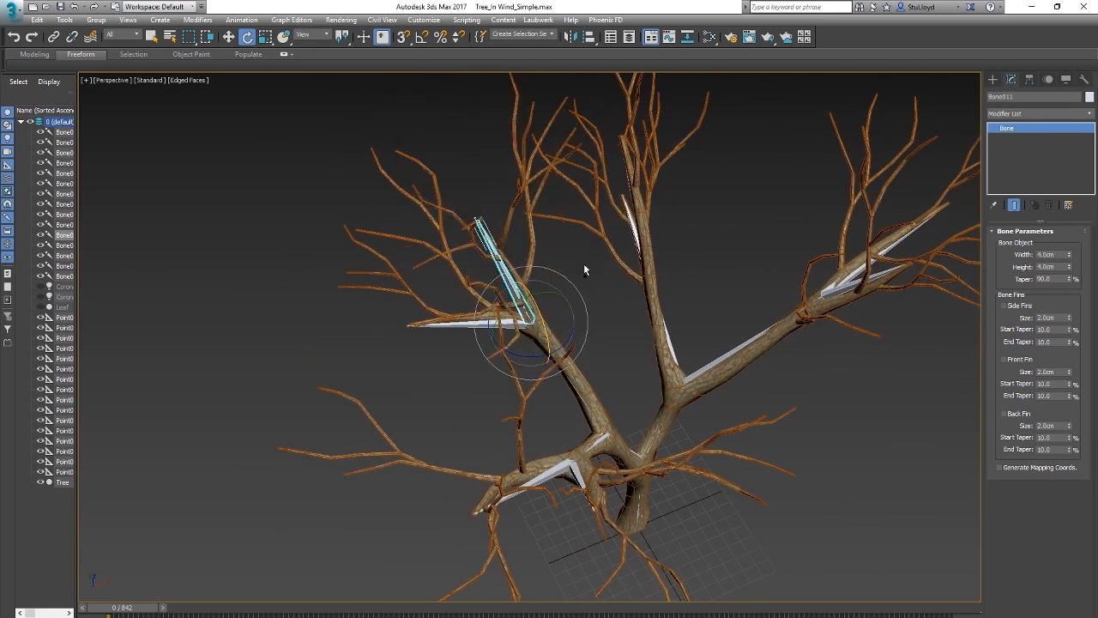
{"action": "middle_click_drag", "start_coordinate": [583, 264], "coordinate": [569, 295], "text": "alt"}
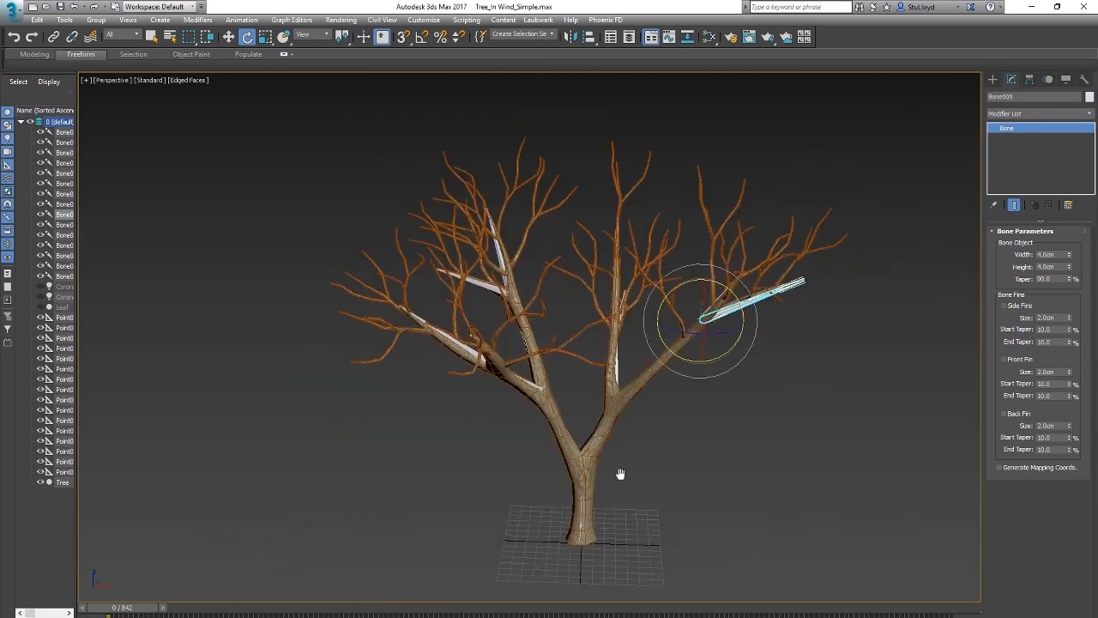
{"action": "mouse_move", "coordinate": [621, 473]}
{"action": "middle_mouse_down"}
{"action": "mouse_move", "coordinate": [610, 466]}
{"action": "mouse_move", "coordinate": [613, 474]}
{"action": "middle_mouse_up"}
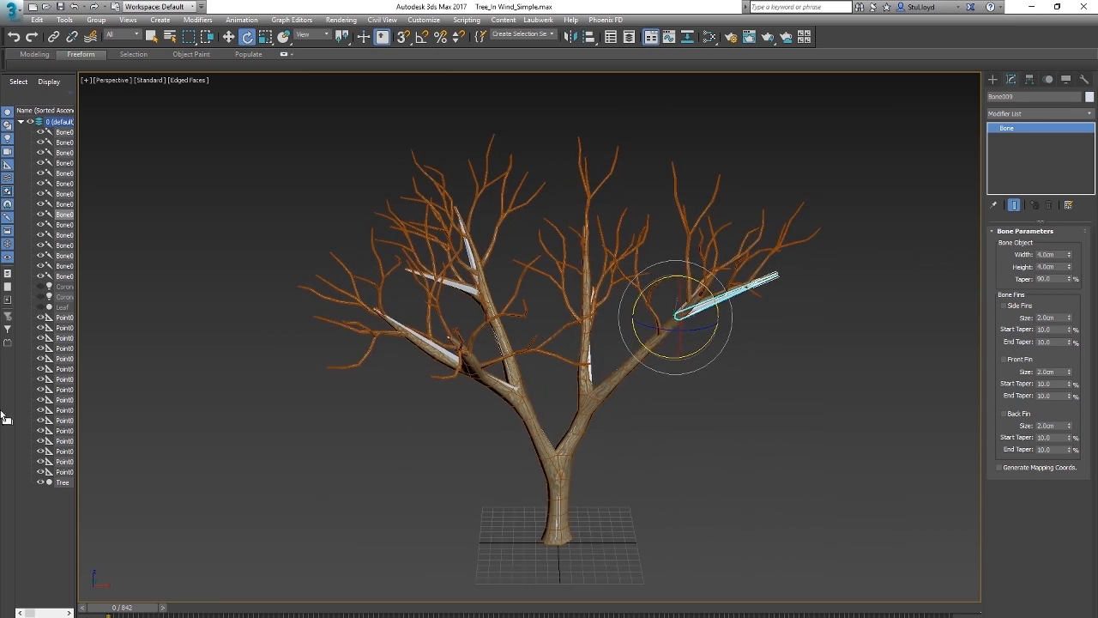
Step: Hide the Tree mesh, select the trunk bone Bone001 and show its transform controllers
{"action": "left_click", "coordinate": [39, 482]}
{"action": "mouse_move", "coordinate": [605, 386]}
{"action": "middle_mouse_down", "text": "alt"}
{"action": "mouse_move", "coordinate": [625, 415]}
{"action": "mouse_move", "coordinate": [623, 397]}
{"action": "middle_mouse_up", "text": "alt"}
{"action": "scroll", "coordinate": [623, 396], "scroll_direction": "up", "scroll_amount": 3}
{"action": "left_click", "coordinate": [546, 492]}
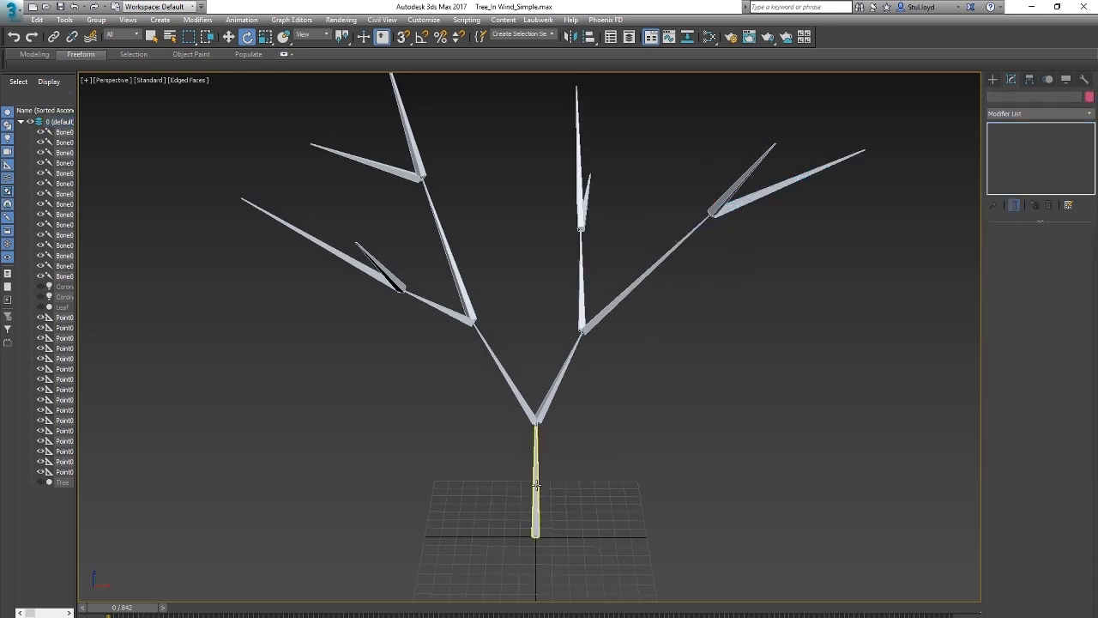
{"action": "left_click", "coordinate": [536, 485]}
{"action": "left_click", "coordinate": [1067, 79]}
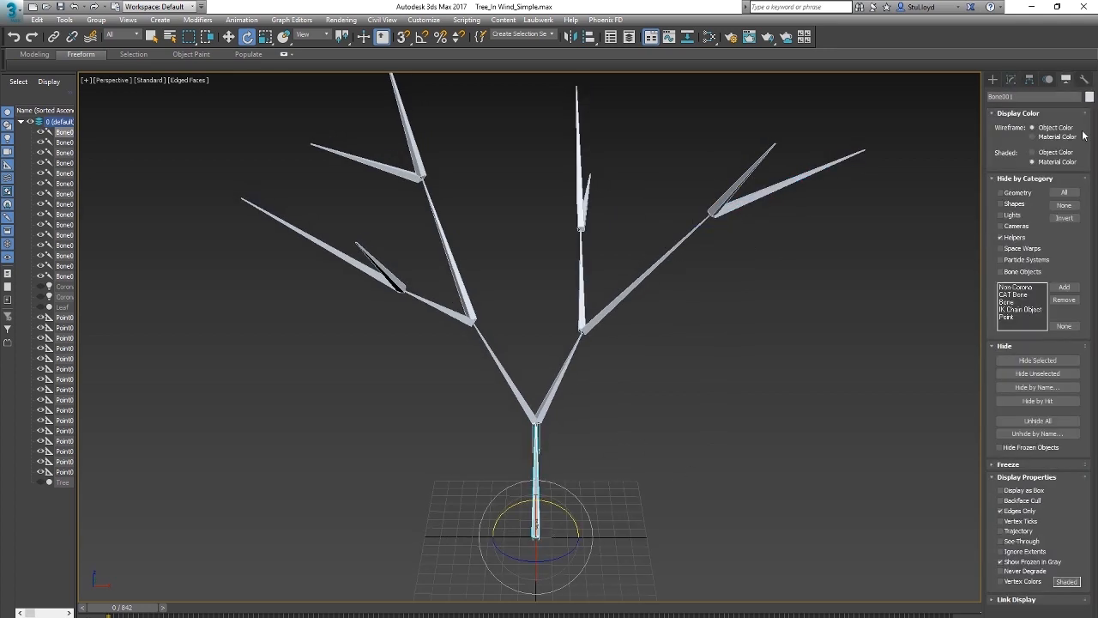
{"action": "left_click", "coordinate": [1048, 81]}
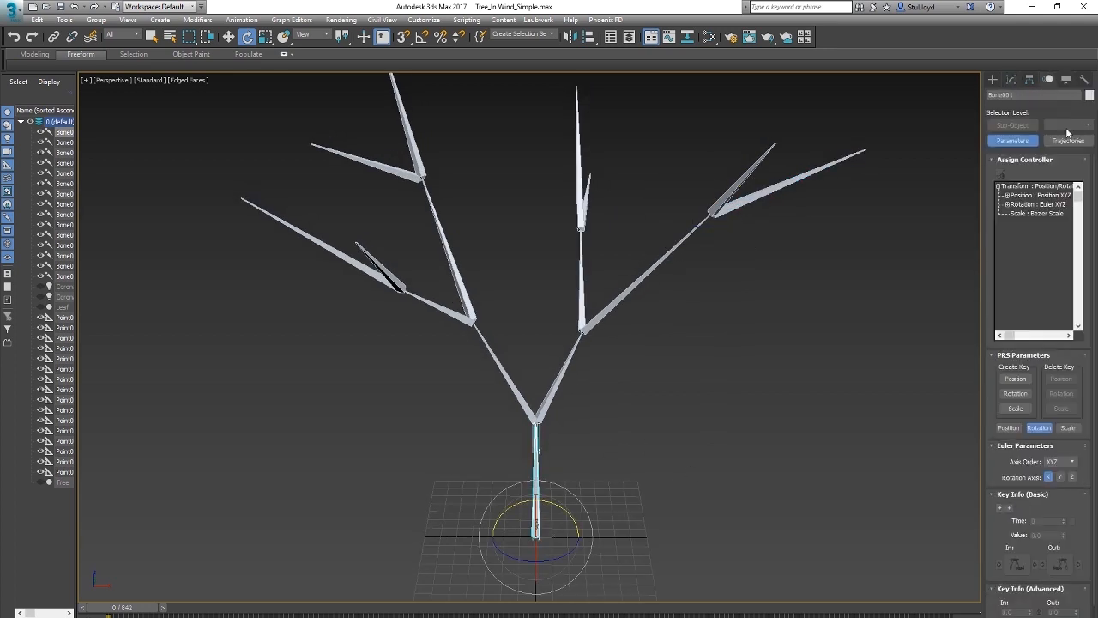
Step: Try a Noise Rotation controller directly on the trunk bone's rotation track, and undo the assignment
{"action": "left_click", "coordinate": [1020, 205]}
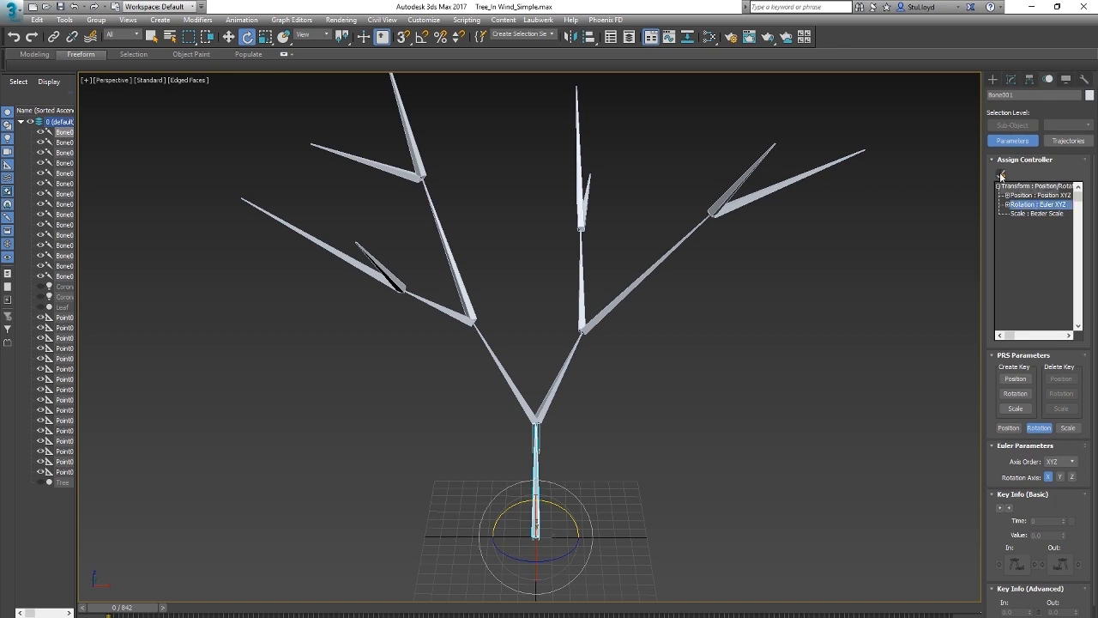
{"action": "left_click", "coordinate": [1000, 175]}
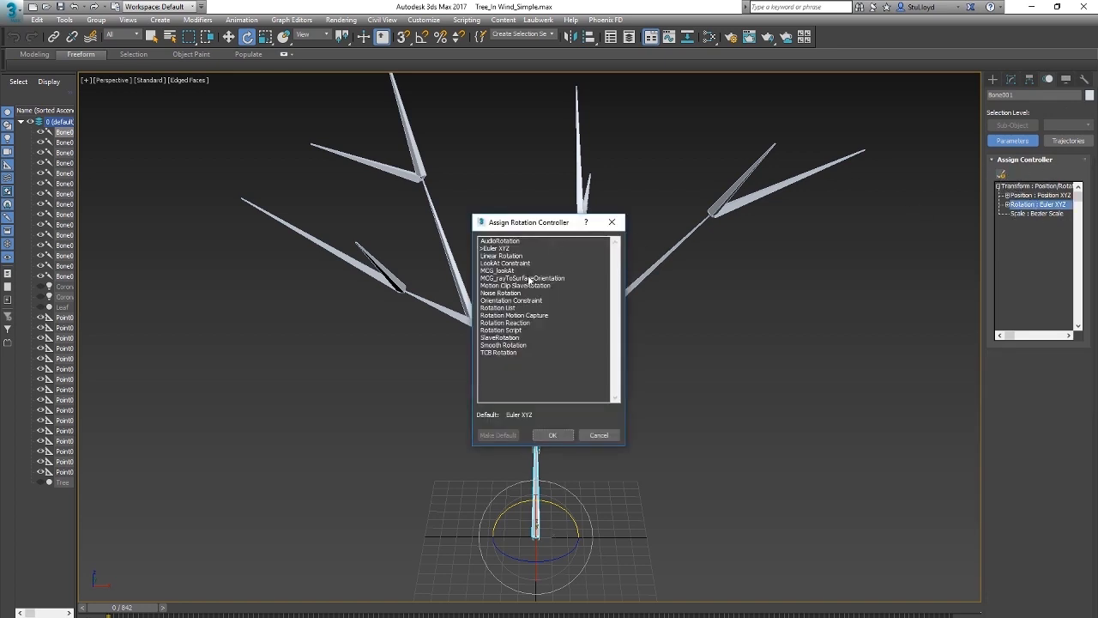
{"action": "left_click", "coordinate": [496, 294]}
{"action": "left_click", "coordinate": [550, 435]}
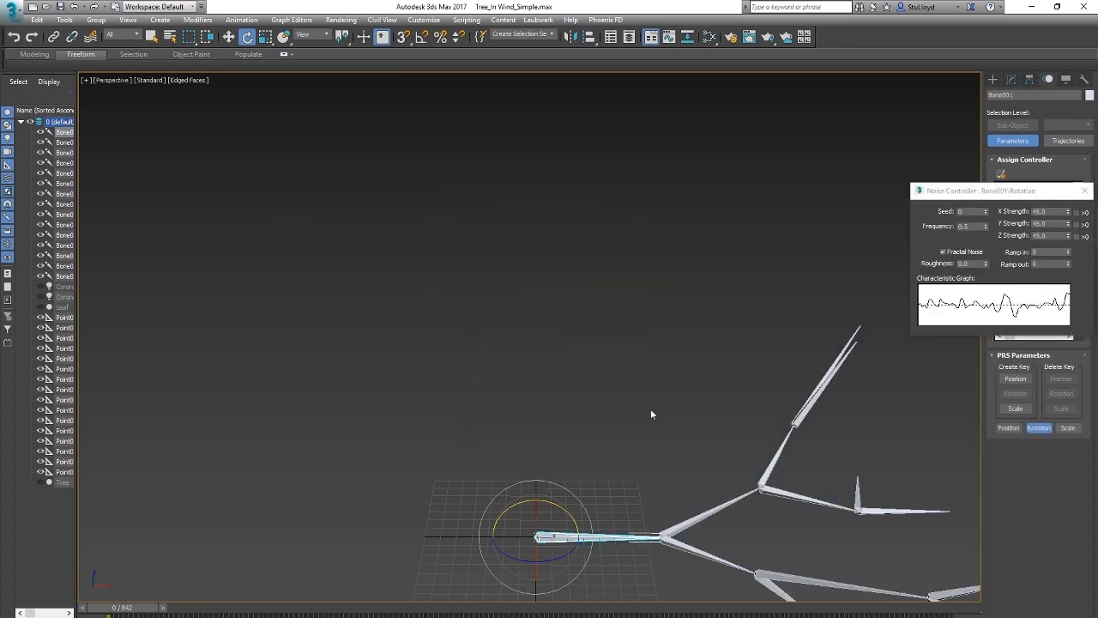
{"action": "left_click_drag", "start_coordinate": [995, 192], "coordinate": [743, 154]}
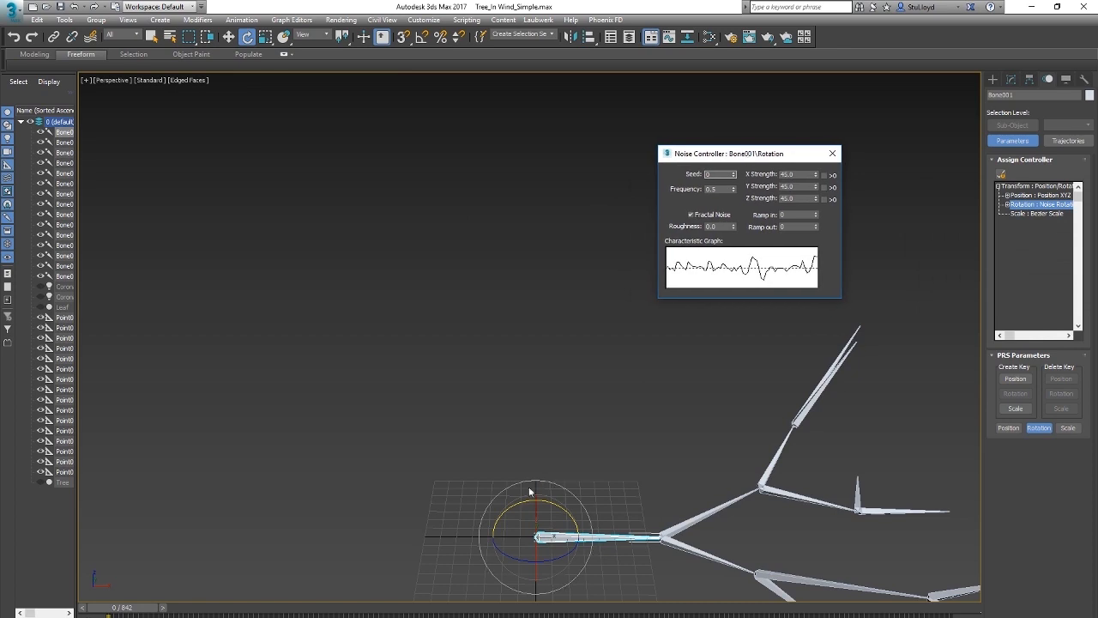
{"action": "left_click", "coordinate": [833, 153]}
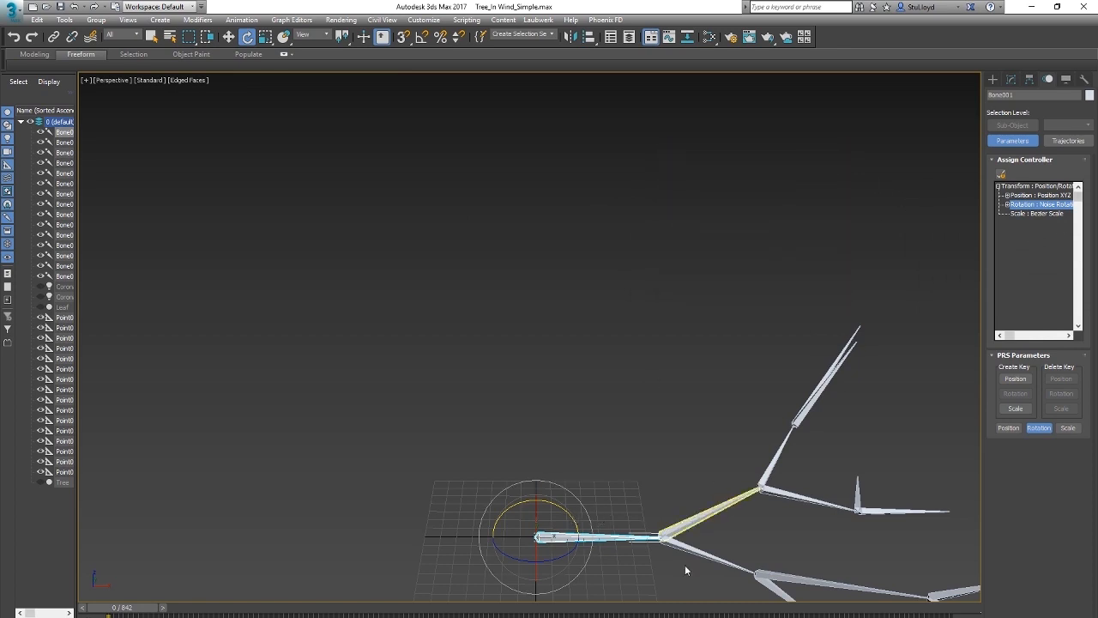
{"action": "key", "text": "ctrl+z"}
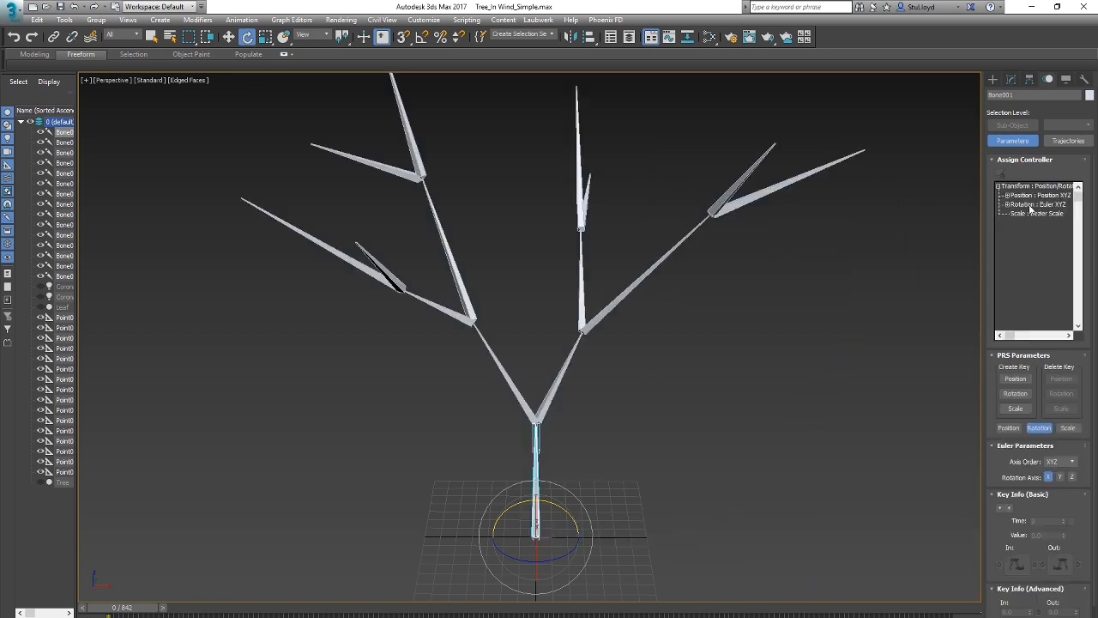
Step: Assign a Rotation List controller to the trunk bone's rotation track and expand its layers
{"action": "left_click", "coordinate": [1030, 205]}
{"action": "left_click", "coordinate": [1001, 175]}
{"action": "left_click", "coordinate": [498, 308]}
{"action": "left_click", "coordinate": [552, 435]}
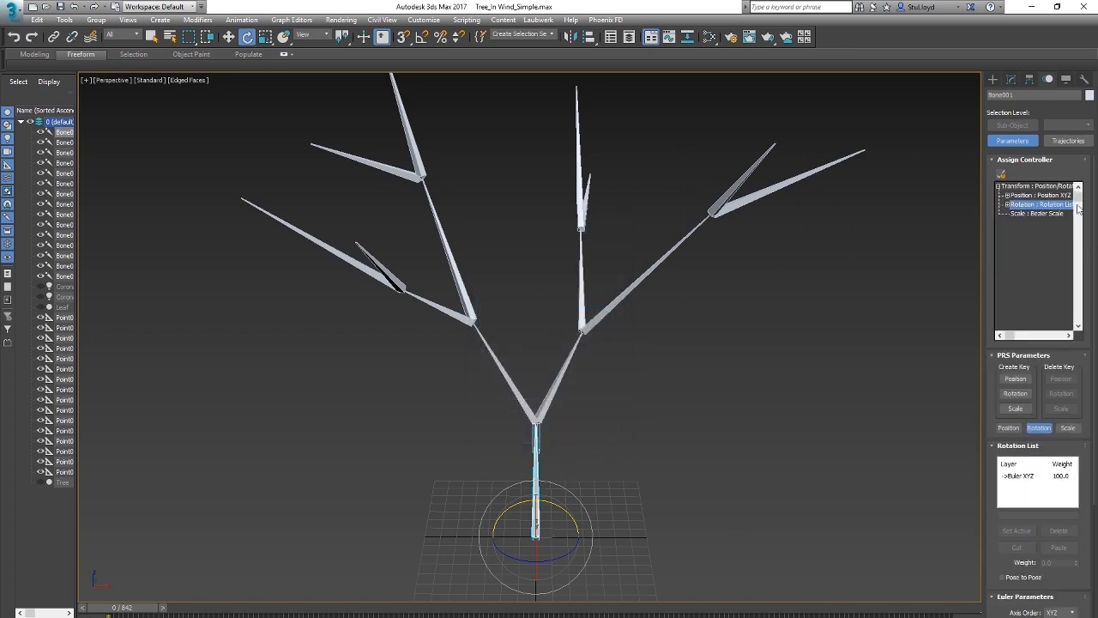
{"action": "double_click", "coordinate": [1039, 206]}
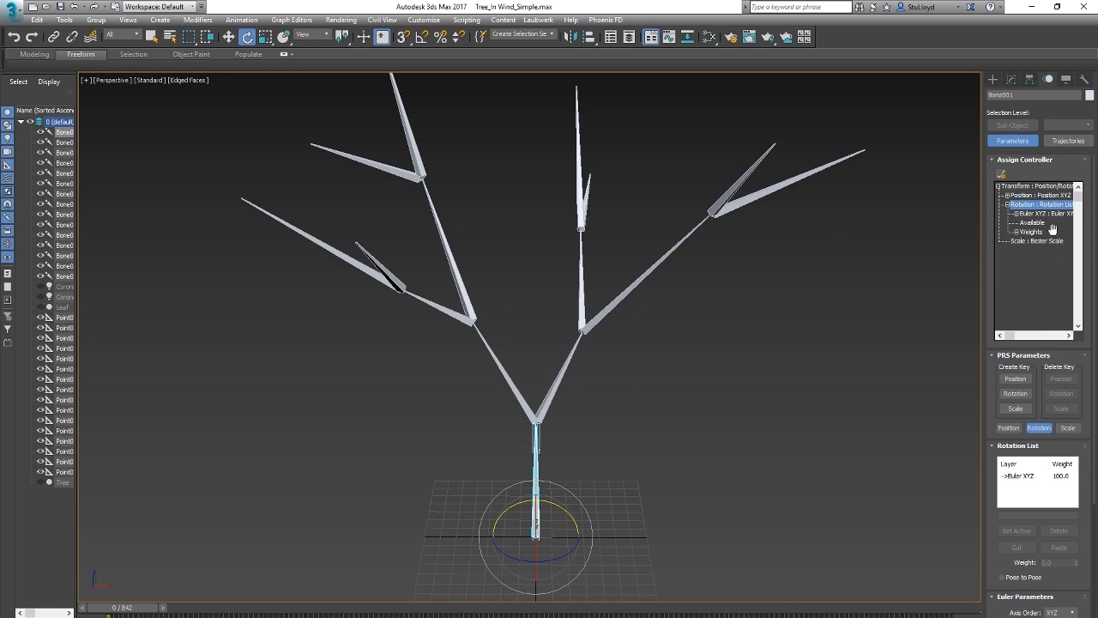
{"action": "left_click", "coordinate": [1041, 214]}
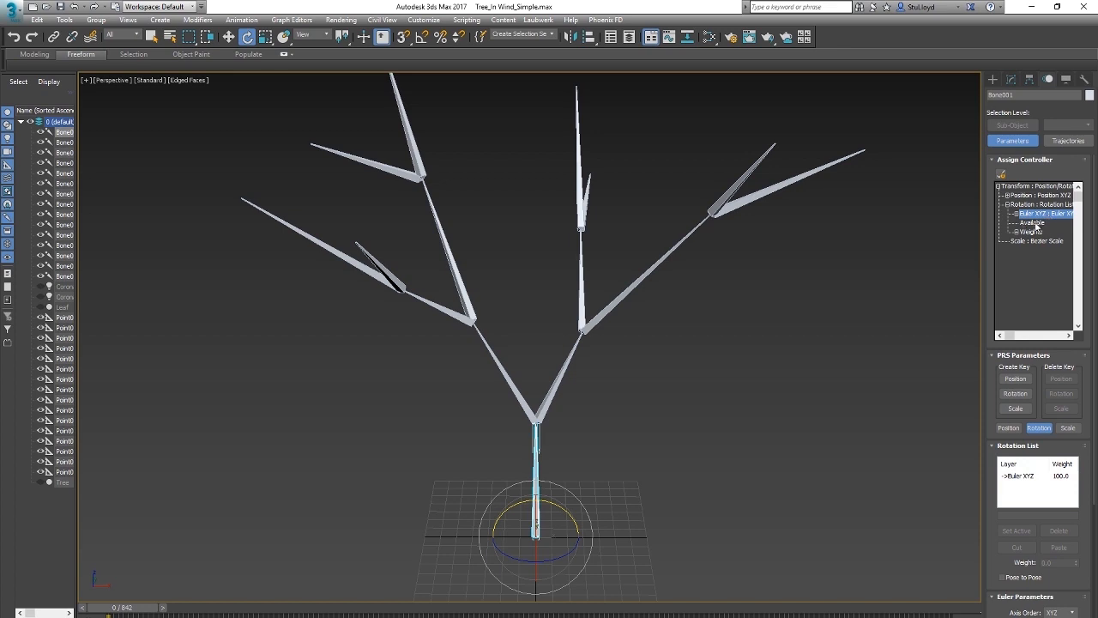
Step: Add a Noise Rotation controller to the available slot of the trunk bone's rotation list
{"action": "left_click", "coordinate": [1036, 223]}
{"action": "left_click", "coordinate": [1001, 175]}
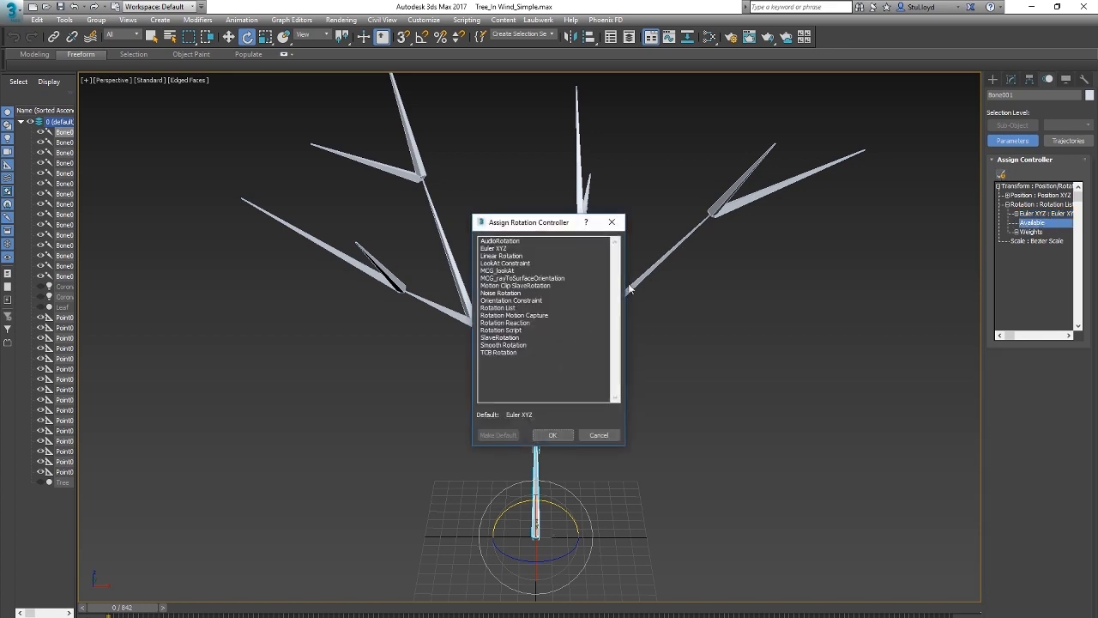
{"action": "left_click", "coordinate": [502, 294]}
{"action": "left_click", "coordinate": [553, 435]}
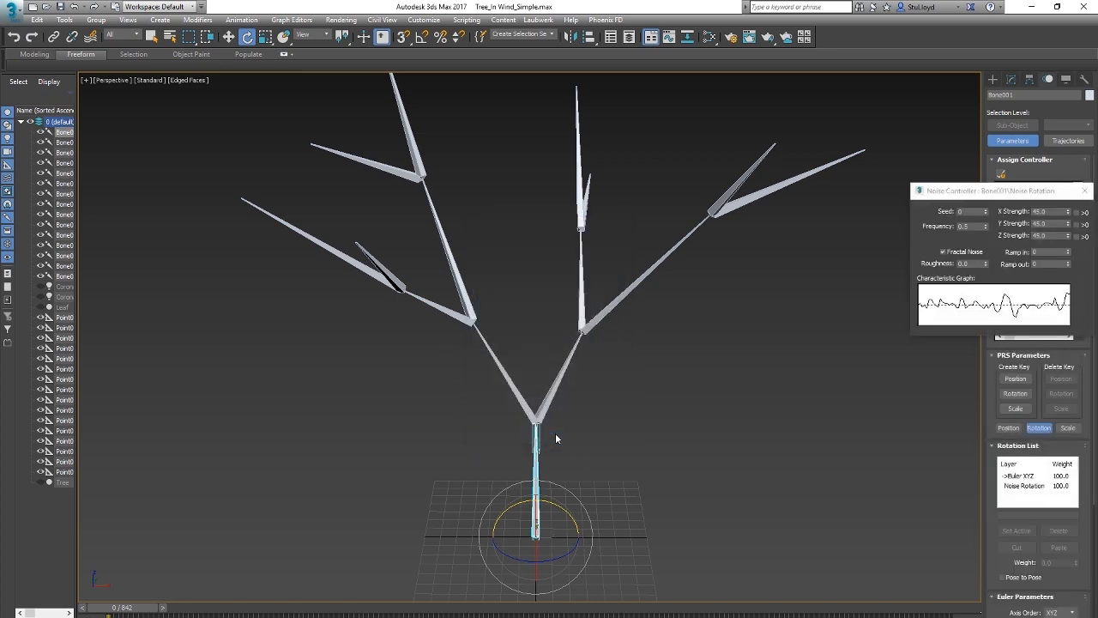
{"action": "left_click_drag", "start_coordinate": [998, 191], "coordinate": [825, 253]}
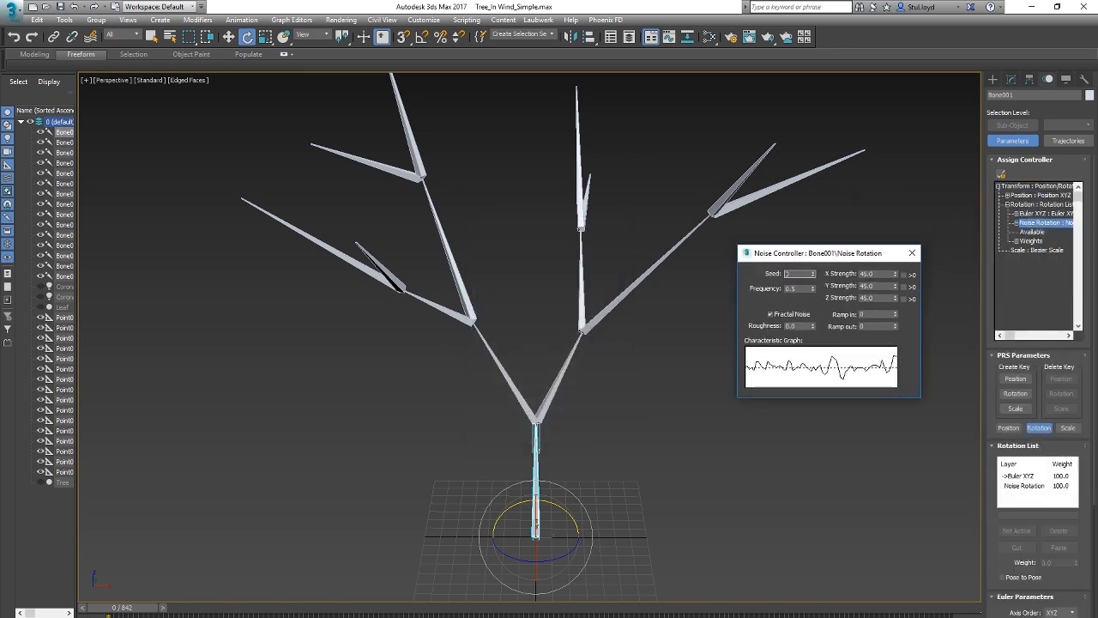
Step: With the animation playing, turn off Fractal Noise and set the trunk bone's noise frequency to 0.02
{"action": "key", "text": "slash"}
{"action": "left_click_drag", "start_coordinate": [803, 253], "coordinate": [809, 385]}
{"action": "left_click", "coordinate": [756, 354]}
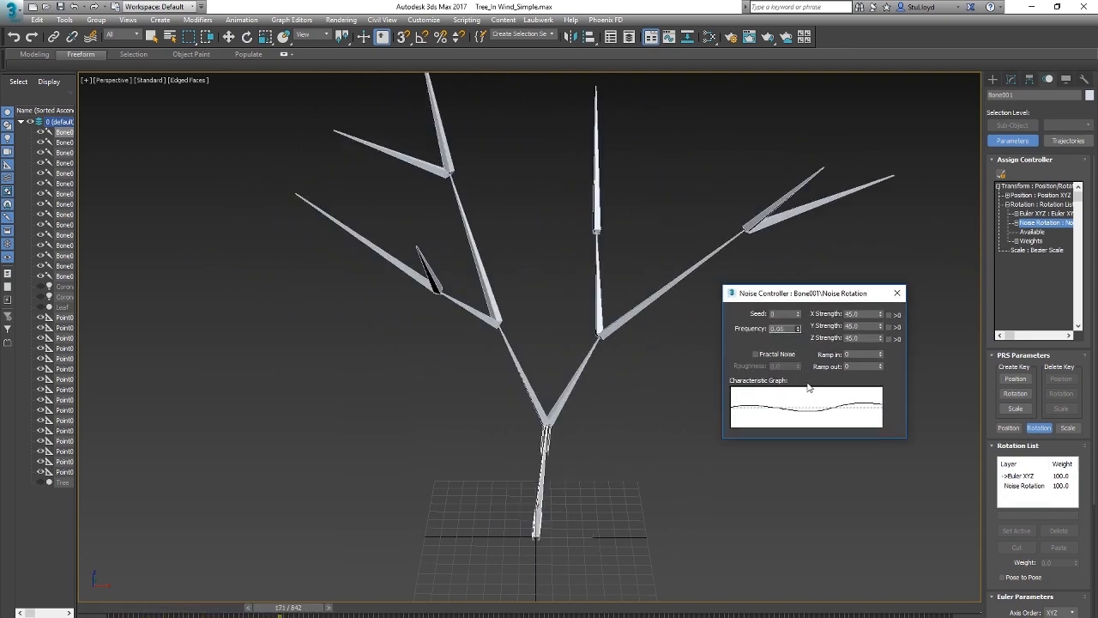
{"action": "left_click_drag", "start_coordinate": [799, 332], "coordinate": [802, 335]}
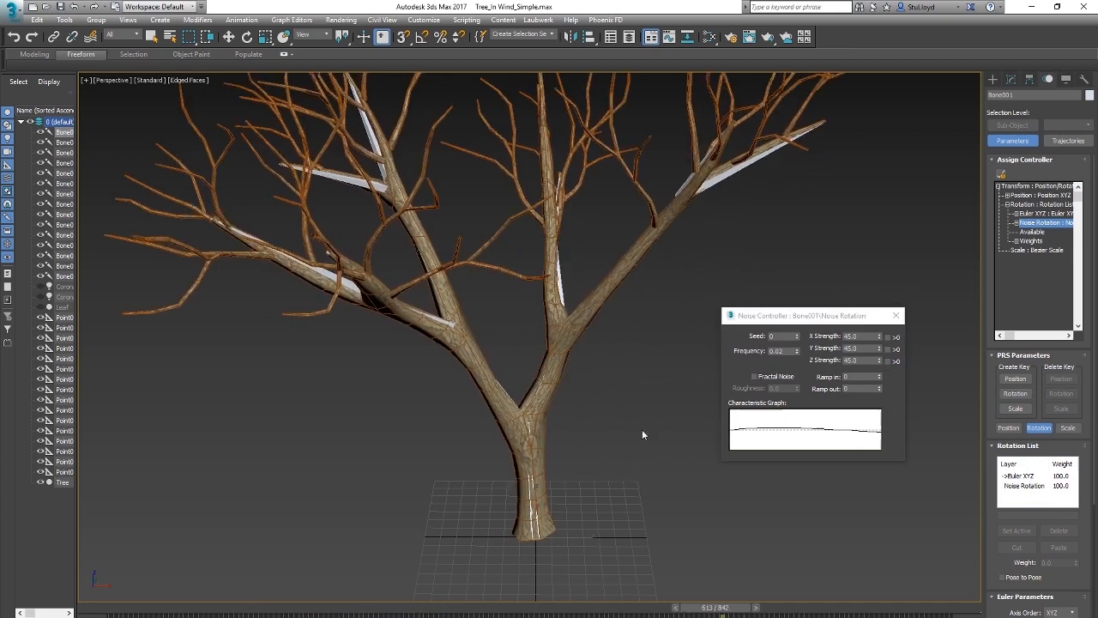
{"action": "scroll", "coordinate": [622, 429], "scroll_direction": "down", "scroll_amount": 5}
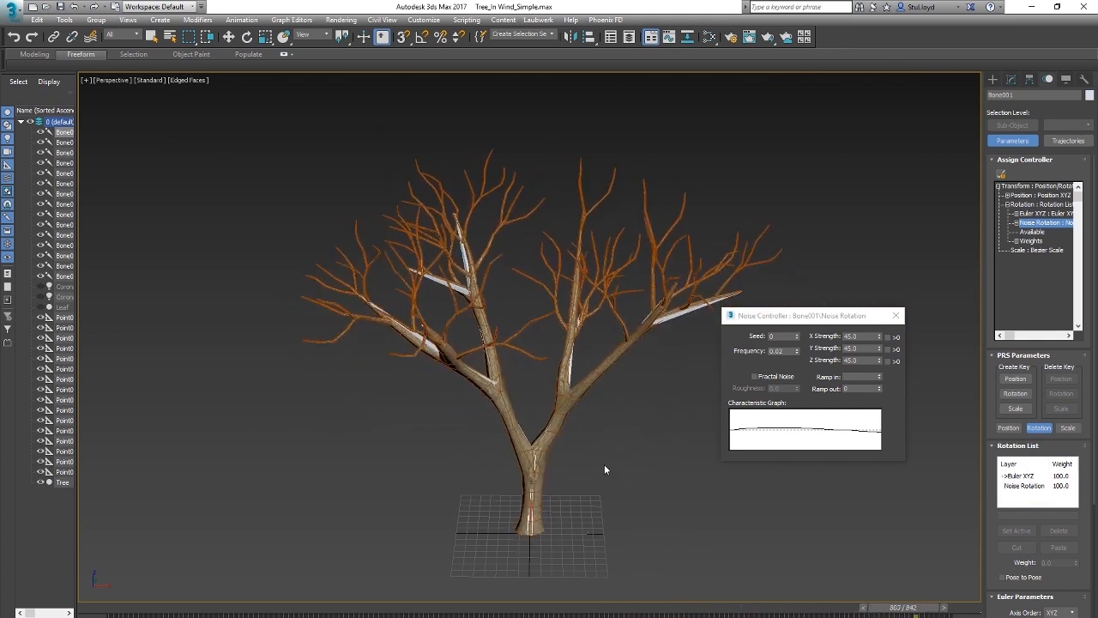
Step: Set the trunk bone's noise strength to 10 on X, Y and Z and check the tree's sway during playback
{"action": "double_click", "coordinate": [858, 336]}
{"action": "type", "text": "10"}
{"action": "key", "text": "Tab"}
{"action": "type", "text": "10"}
{"action": "key", "text": "Tab"}
{"action": "type", "text": "10"}
{"action": "key", "text": "Return"}
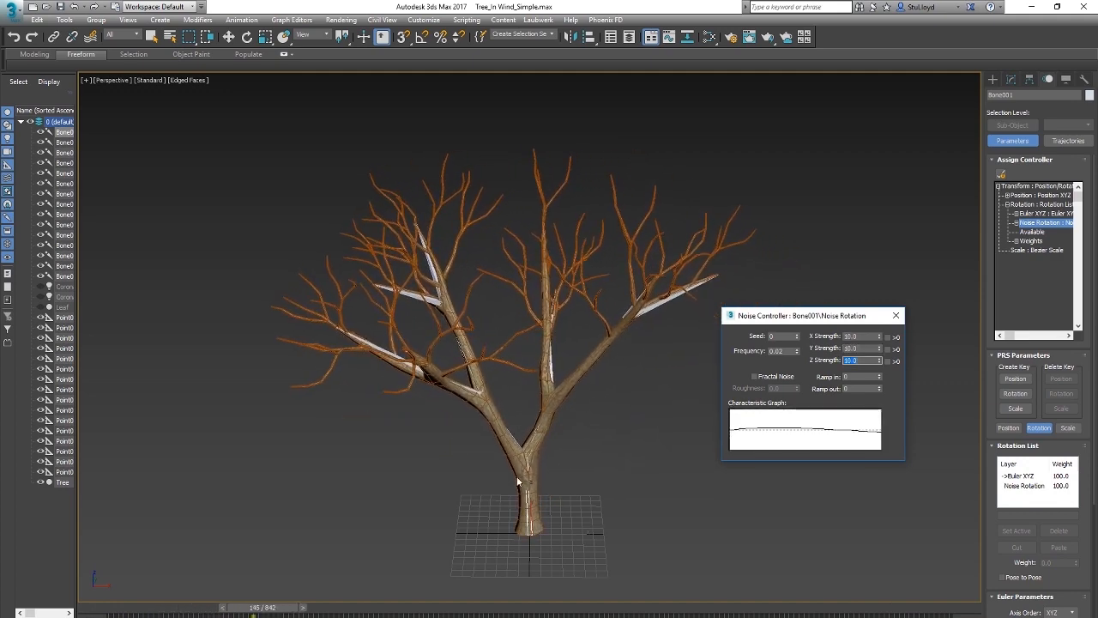
{"action": "scroll", "coordinate": [550, 467], "scroll_direction": "up", "scroll_amount": 5}
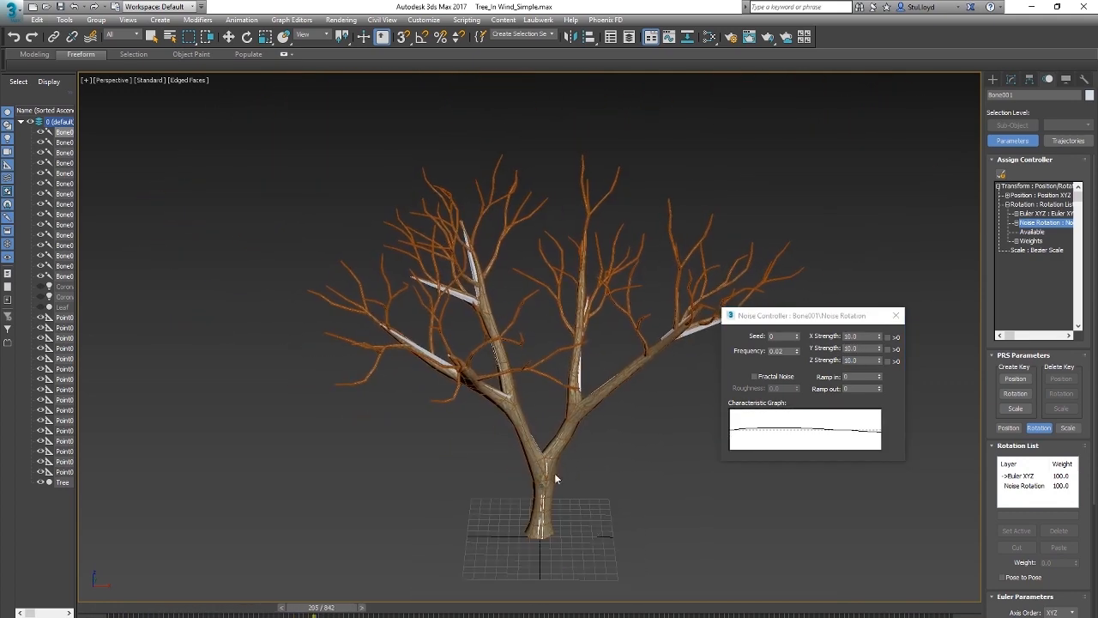
{"action": "middle_click_drag", "start_coordinate": [597, 437], "coordinate": [589, 449]}
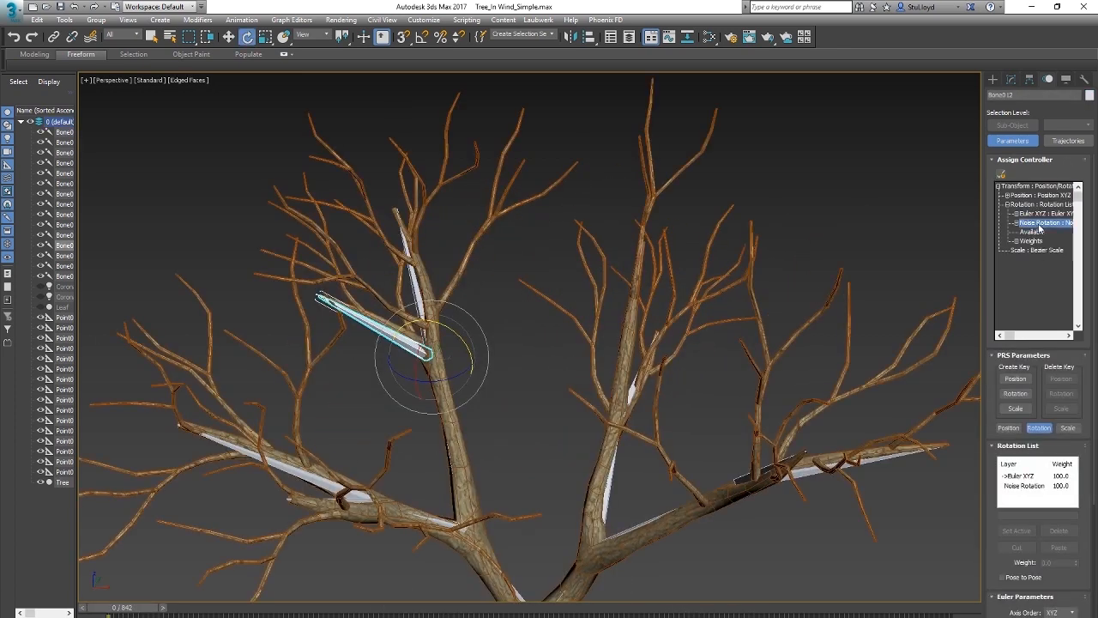
Step: Set Bone012's Noise Rotation to a frequency of 0.09 and a strength of 20 on X, Y and Z
{"action": "double_click", "coordinate": [1039, 224]}
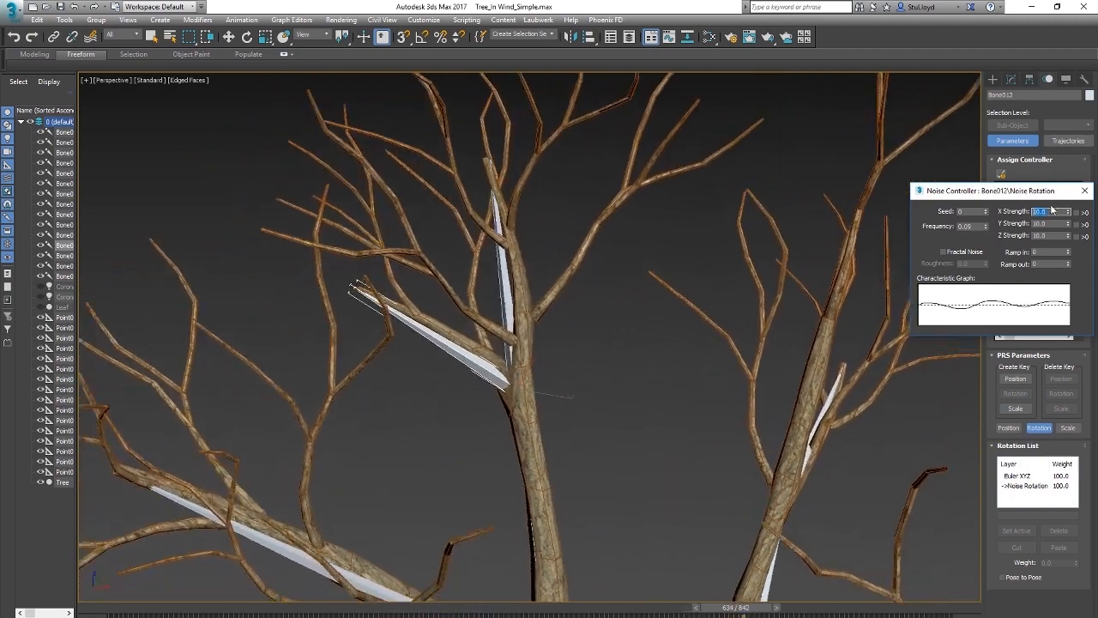
{"action": "left_click_drag", "start_coordinate": [1055, 211], "coordinate": [1028, 211]}
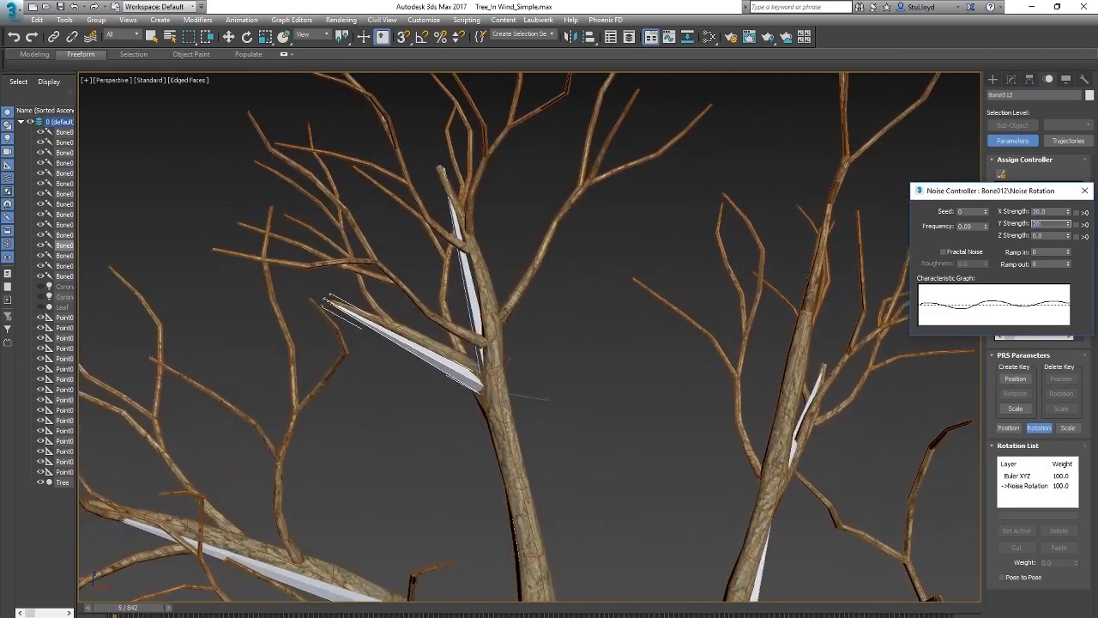
{"action": "type", "text": "20"}
{"action": "key", "text": "Return"}
{"action": "scroll", "coordinate": [283, 308], "scroll_direction": "down", "scroll_amount": 3}
{"action": "middle_click_drag", "start_coordinate": [291, 309], "coordinate": [456, 366], "text": "alt"}
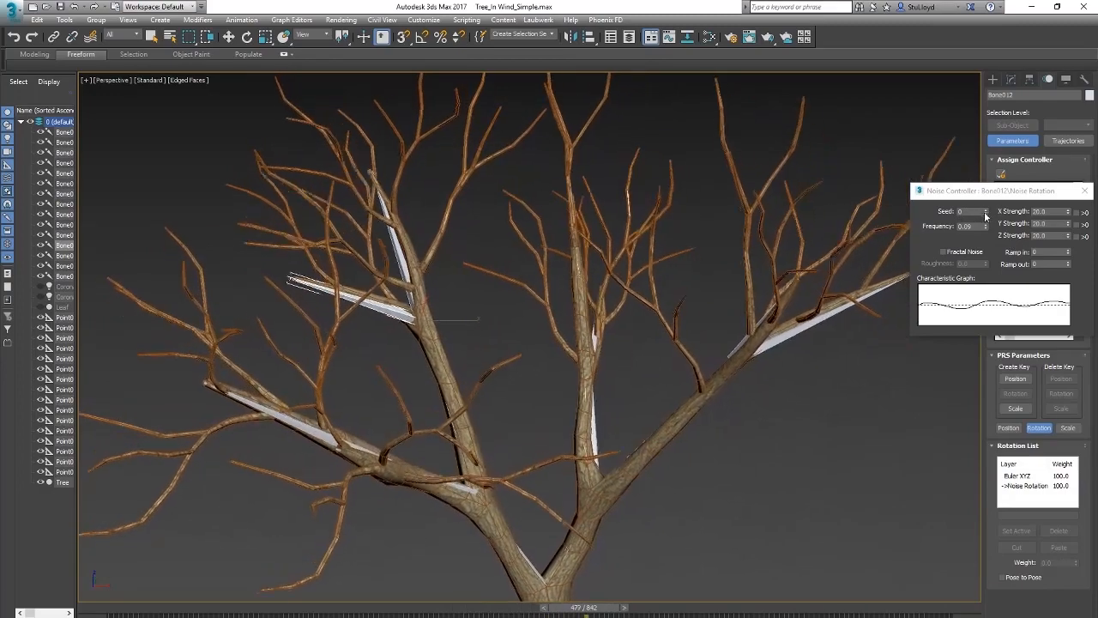
Step: Set Bone012's noise seed to 1, check the motion during playback and close the noise settings
{"action": "left_click", "coordinate": [986, 210]}
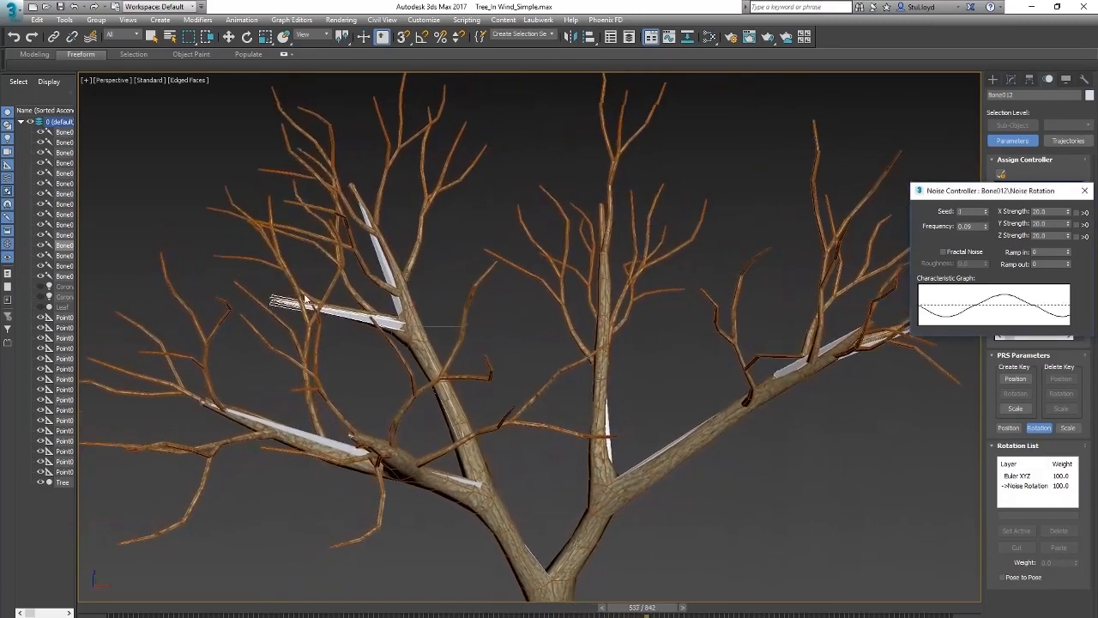
{"action": "scroll", "coordinate": [501, 320], "scroll_direction": "down", "scroll_amount": 3}
{"action": "scroll", "coordinate": [491, 283], "scroll_direction": "up", "scroll_amount": 3}
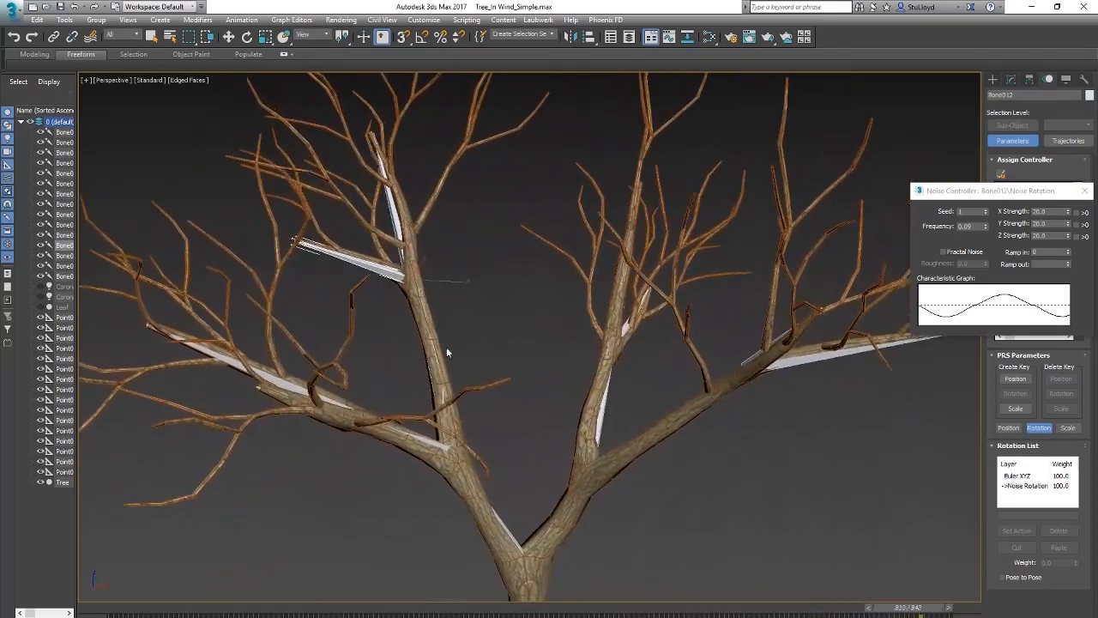
{"action": "left_click", "coordinate": [1084, 191]}
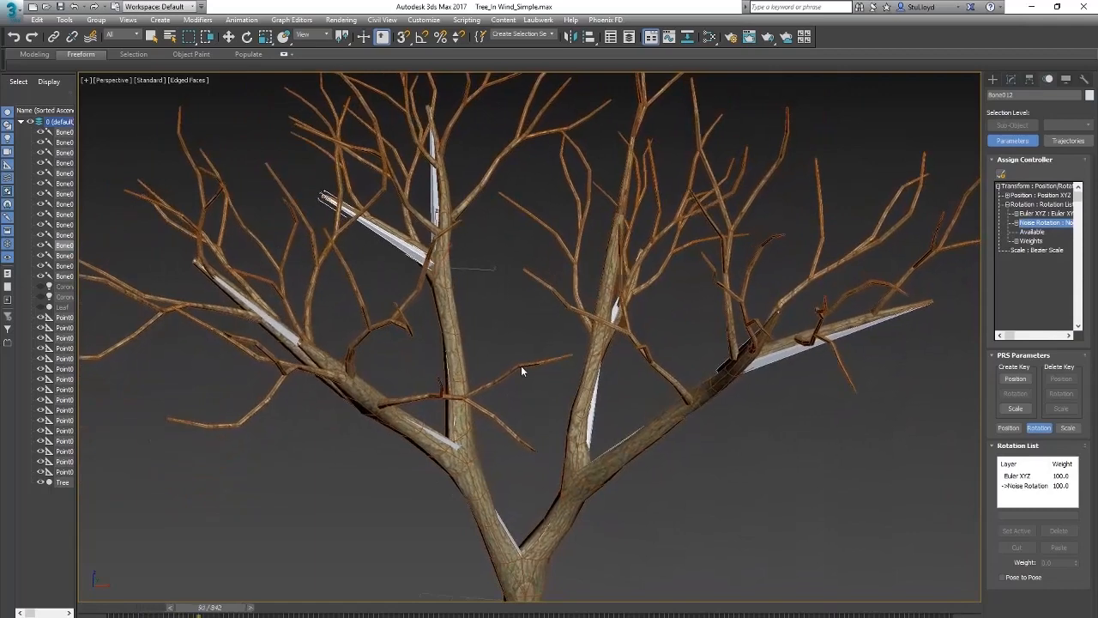
{"action": "scroll", "coordinate": [522, 368], "scroll_direction": "down", "scroll_amount": 3}
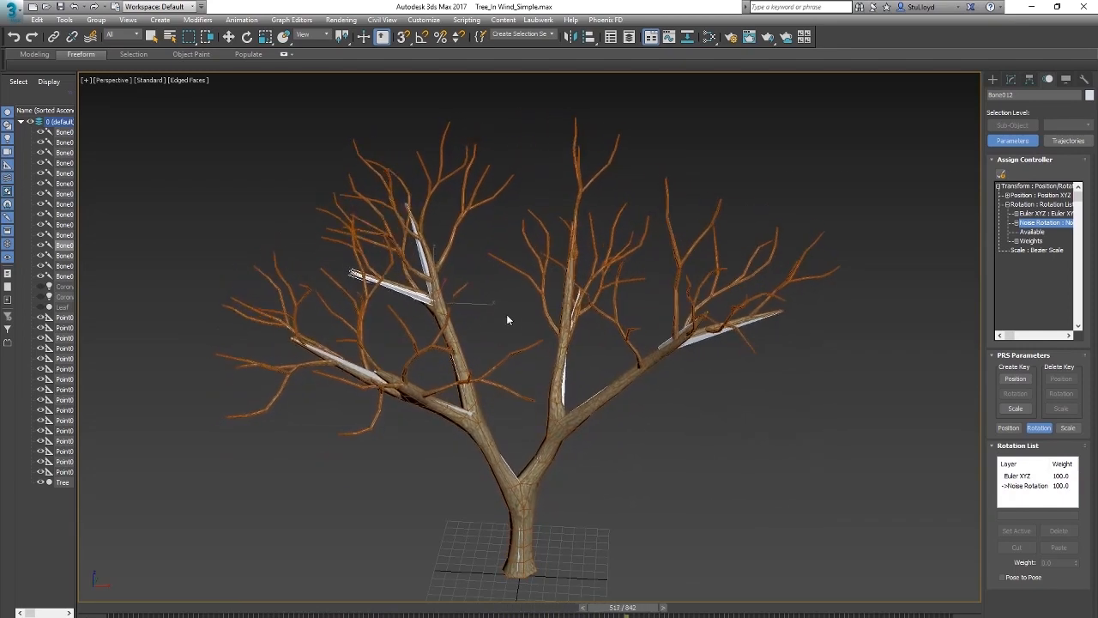
Step: Return the timeline to frame 0, clear the selection and play the animation to review the whole tree's wind motion
{"action": "key", "text": "e"}
{"action": "left_click_drag", "start_coordinate": [713, 607], "coordinate": [140, 576]}
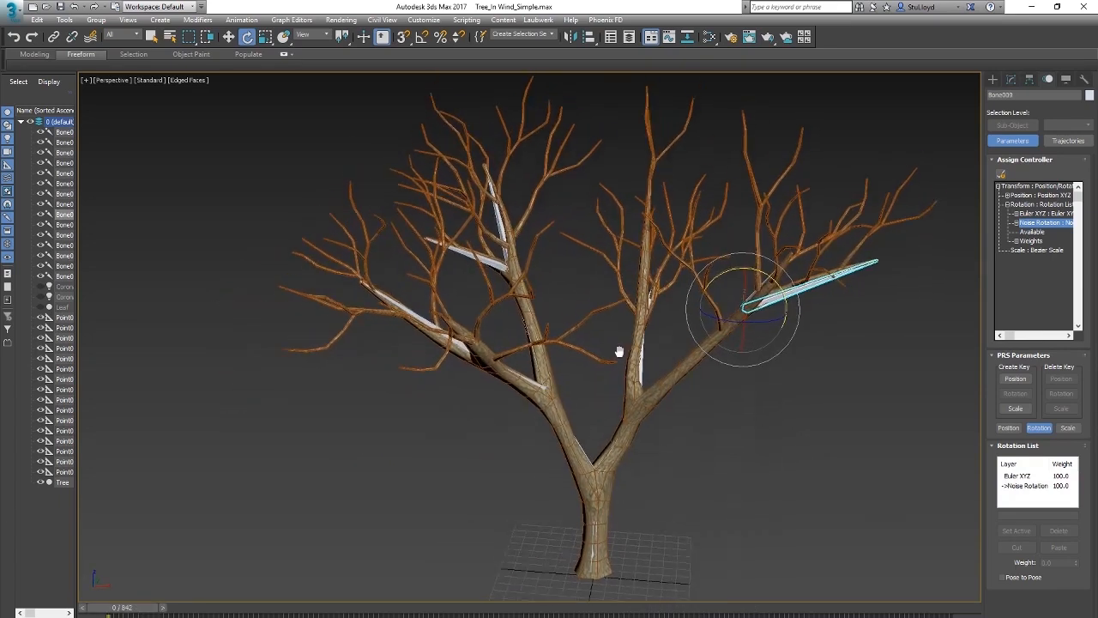
{"action": "left_click", "coordinate": [712, 464]}
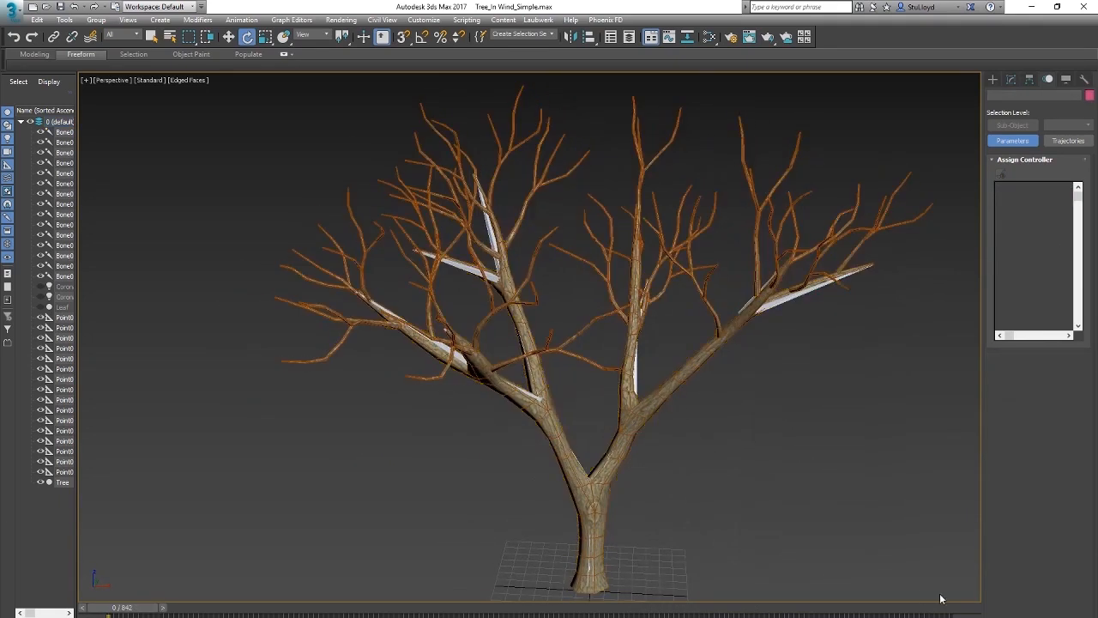
{"action": "key", "text": "slash"}
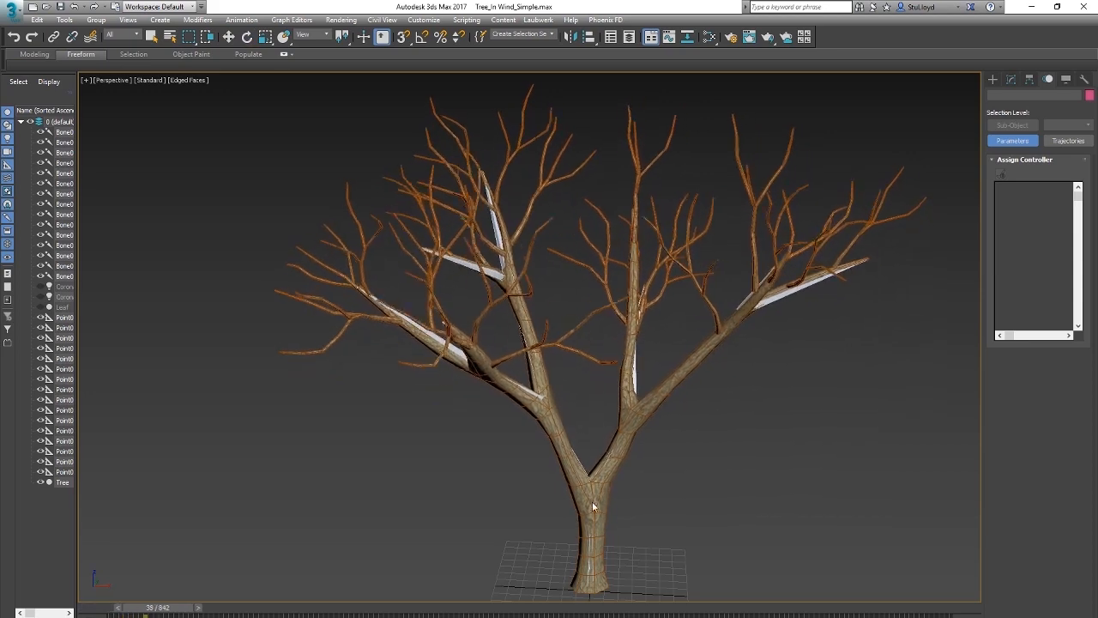
{"action": "scroll", "coordinate": [592, 505], "scroll_direction": "up", "scroll_amount": 5}
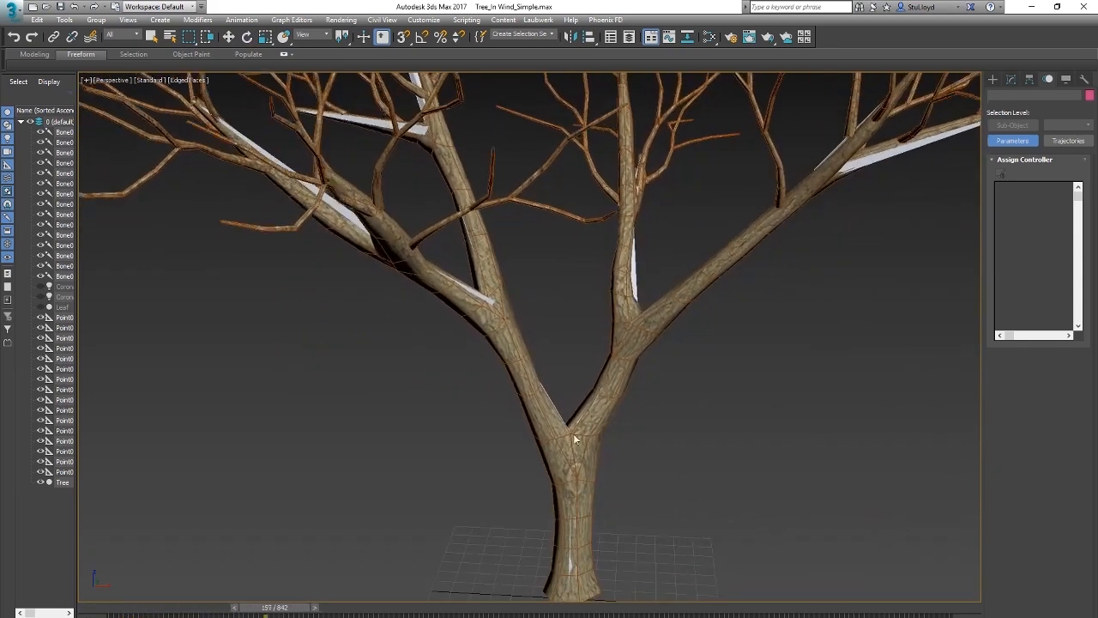
{"action": "scroll", "coordinate": [628, 377], "scroll_direction": "down", "scroll_amount": 5}
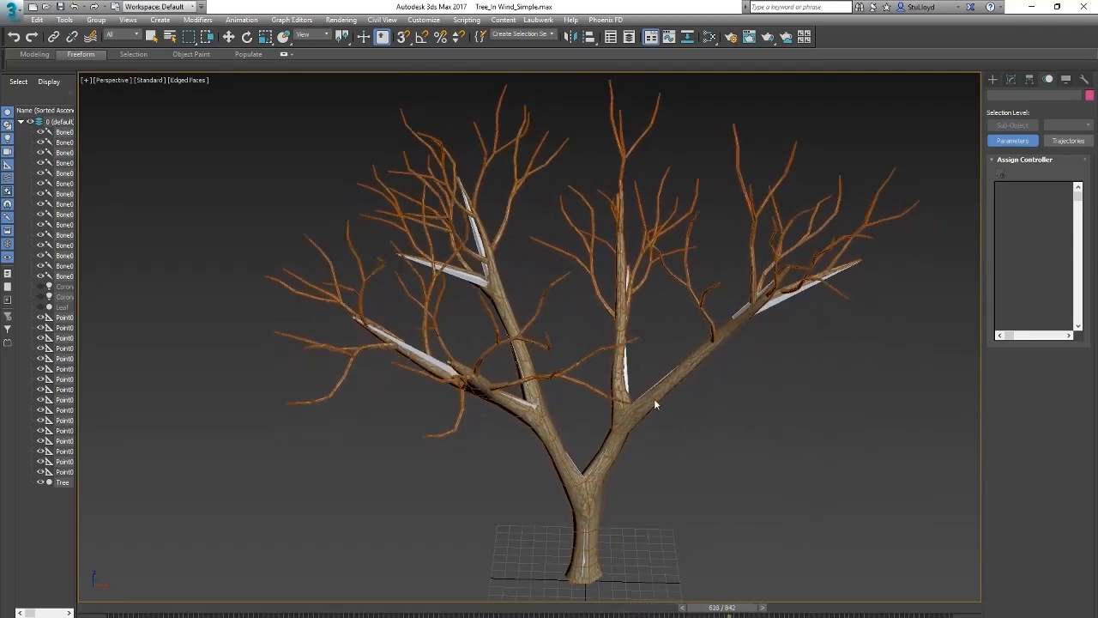
Step: Return the timeline to frame 0 and hide the existing point helpers
{"action": "left_click_drag", "start_coordinate": [745, 608], "coordinate": [7, 586]}
{"action": "key", "text": "e"}
{"action": "middle_click_drag", "start_coordinate": [598, 438], "coordinate": [601, 440]}
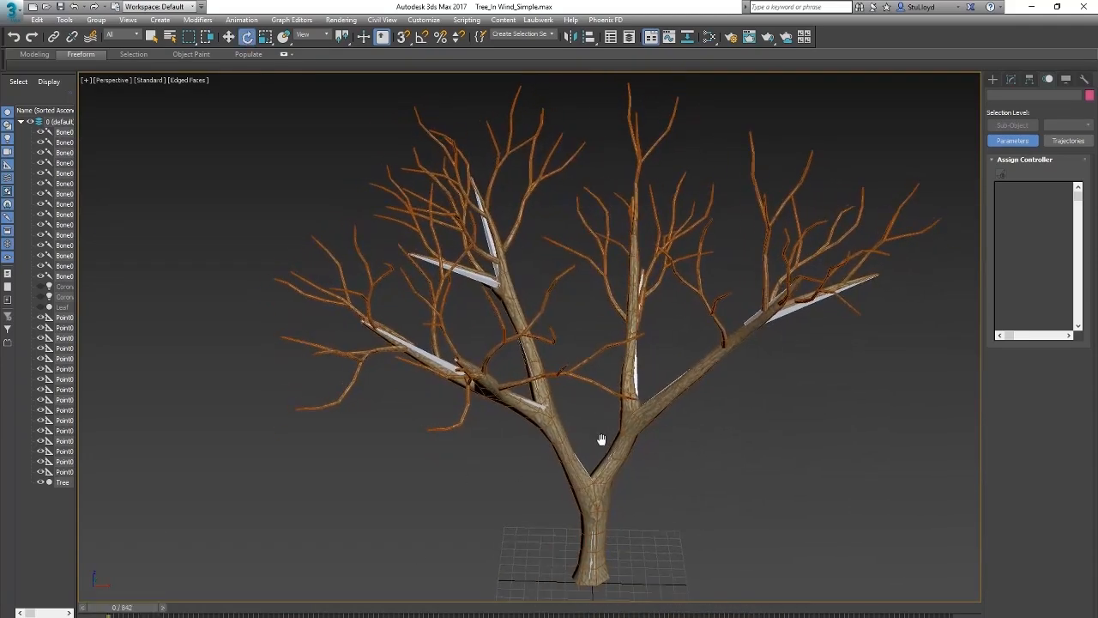
{"action": "left_click_drag", "start_coordinate": [122, 610], "coordinate": [86, 598]}
{"action": "middle_click_drag", "start_coordinate": [572, 427], "coordinate": [611, 455], "text": "alt"}
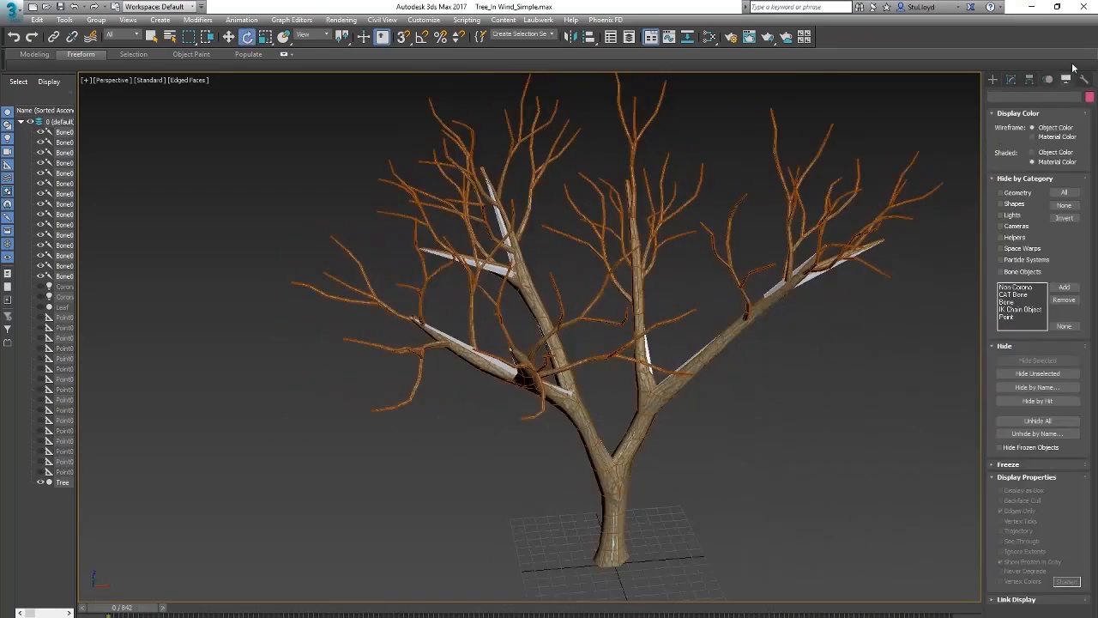
Step: Create a point helper displayed as a 40 cm box and move it to the base of the tree trunk
{"action": "left_click", "coordinate": [994, 80]}
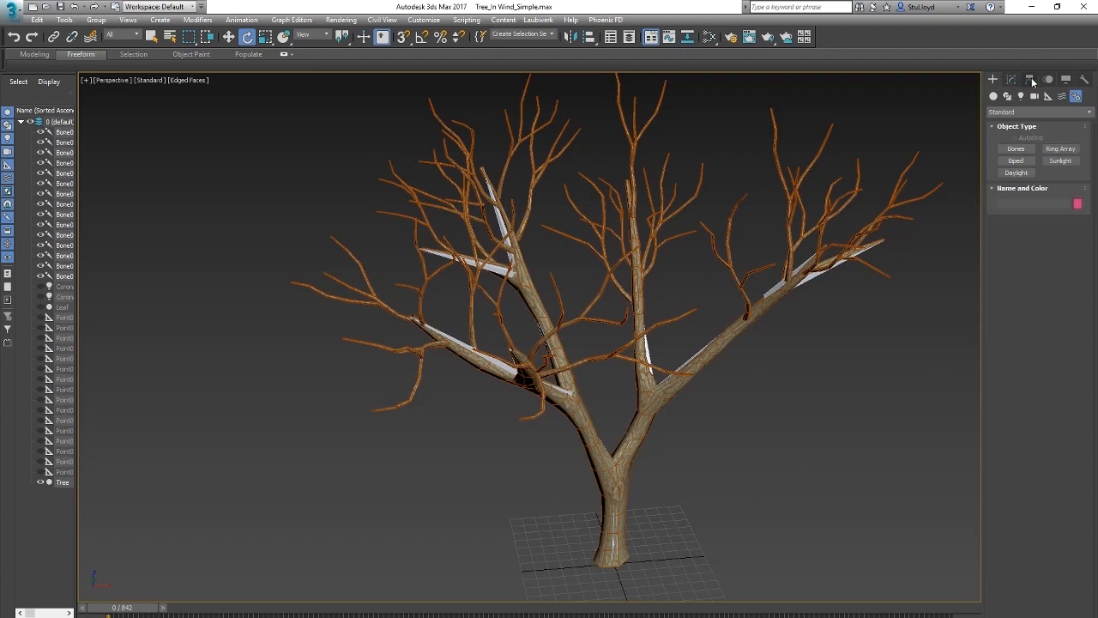
{"action": "left_click", "coordinate": [1016, 185]}
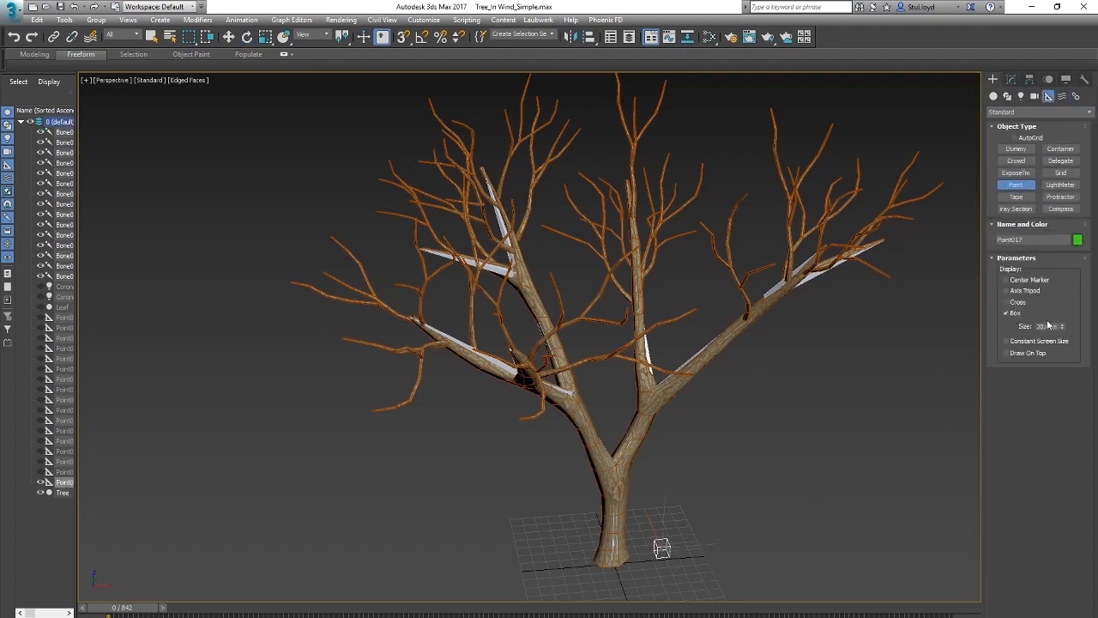
{"action": "key", "text": "w"}
{"action": "left_click_drag", "start_coordinate": [673, 539], "coordinate": [620, 543]}
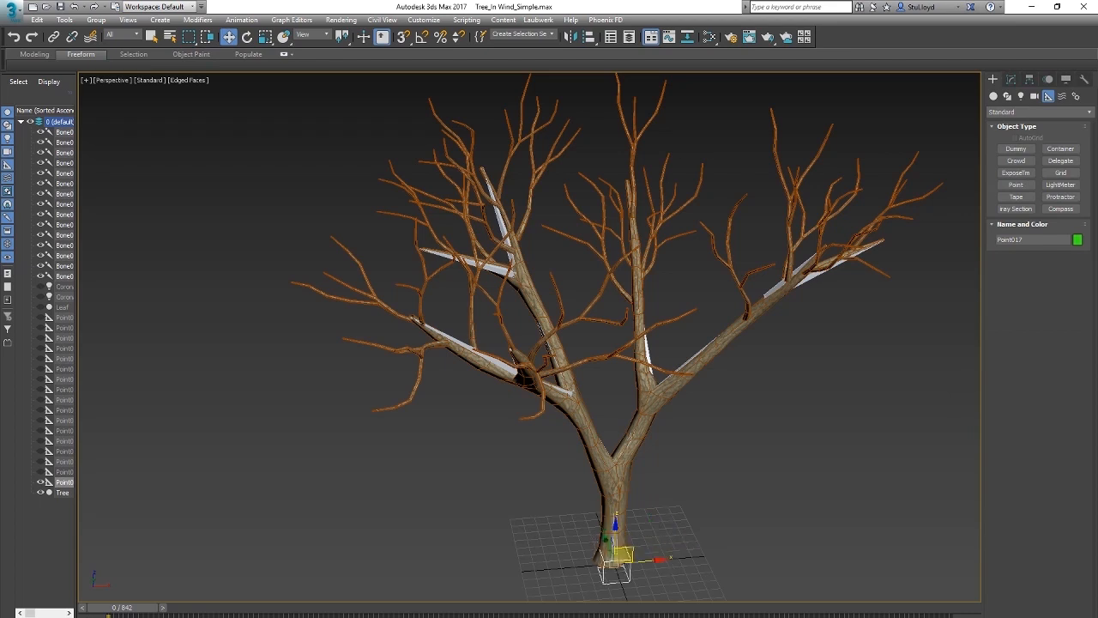
Step: Rename the new point helper Tree_Control and add an Attribute Holder modifier to it
{"action": "left_click", "coordinate": [1011, 79]}
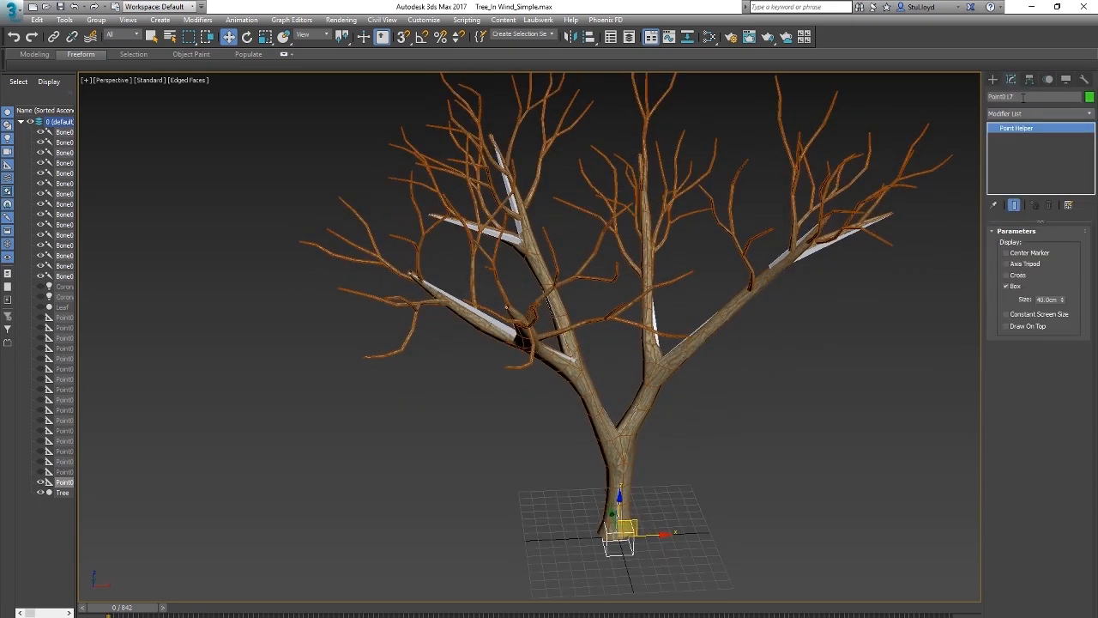
{"action": "type", "text": "Tree_Control"}
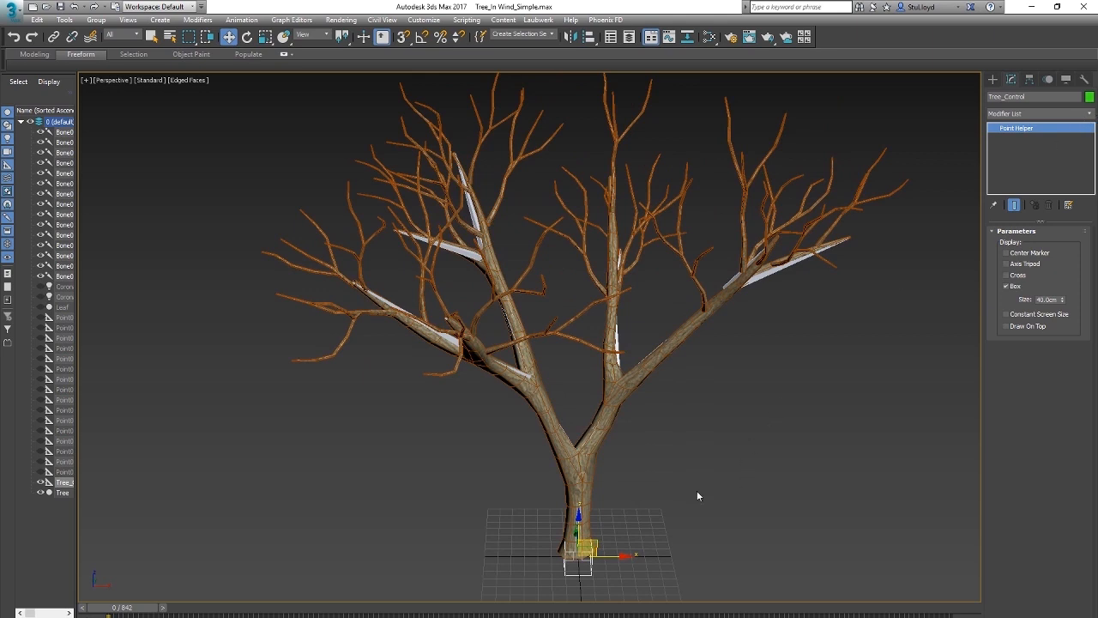
{"action": "left_click", "coordinate": [1084, 114]}
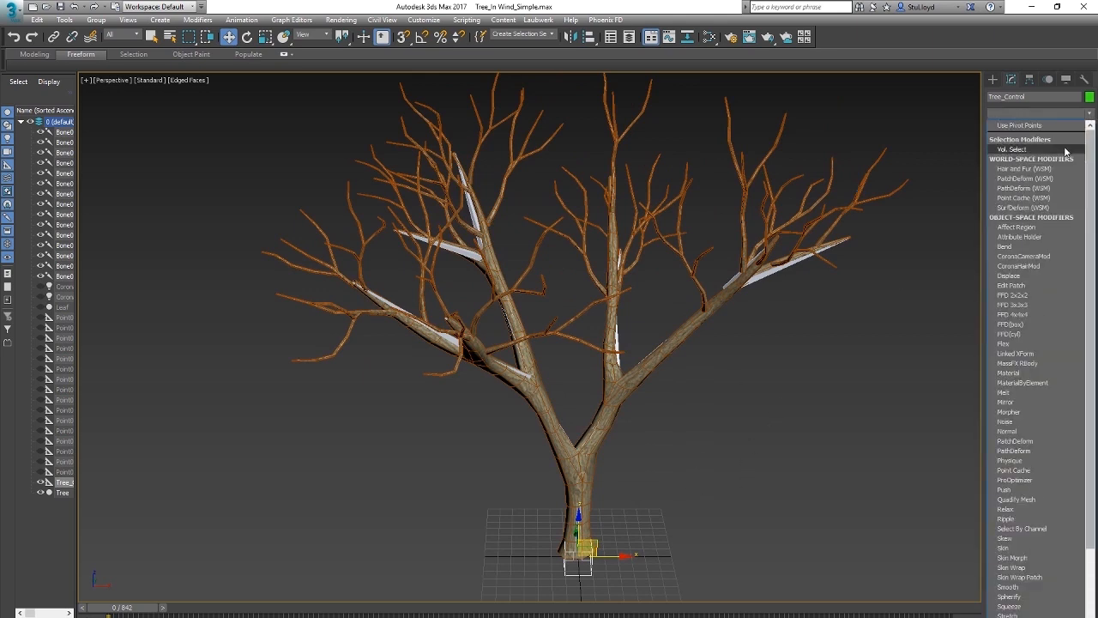
{"action": "left_click", "coordinate": [1016, 237]}
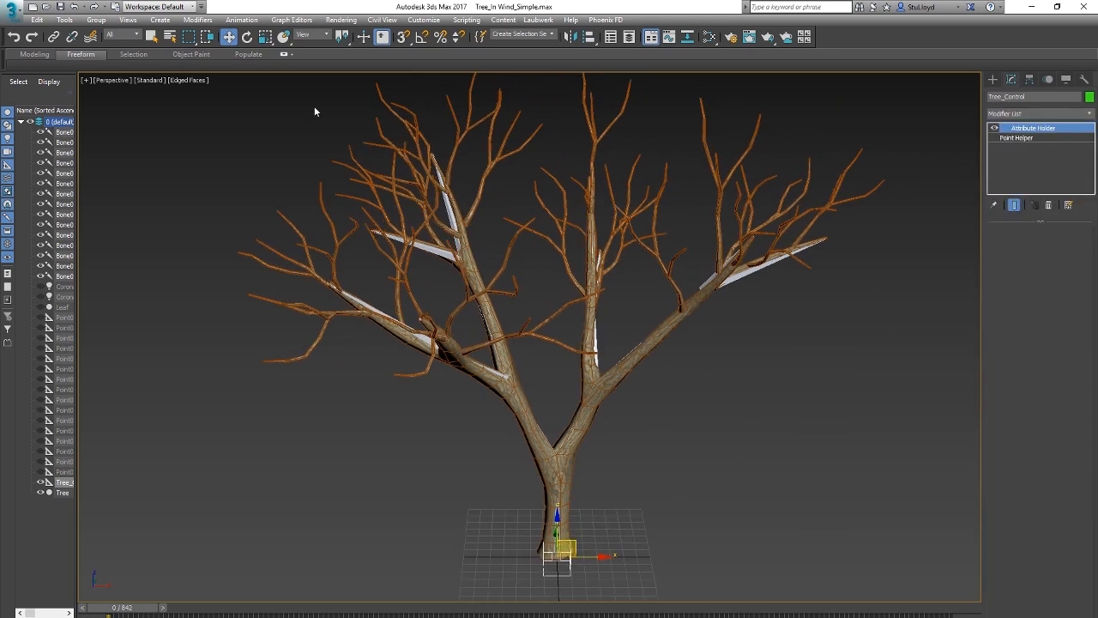
Step: Add a float slider attribute named Wind_Amount to Tree_Control's Attribute Holder using the Parameter Editor
{"action": "left_click", "coordinate": [225, 22]}
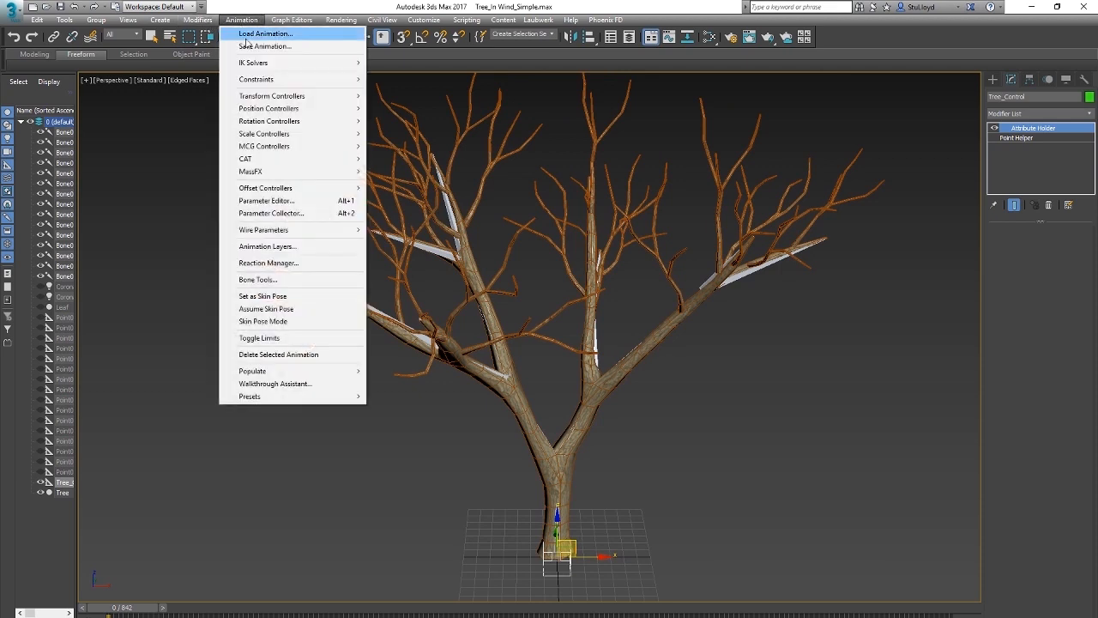
{"action": "left_click", "coordinate": [273, 202]}
{"action": "left_click_drag", "start_coordinate": [321, 176], "coordinate": [254, 154]}
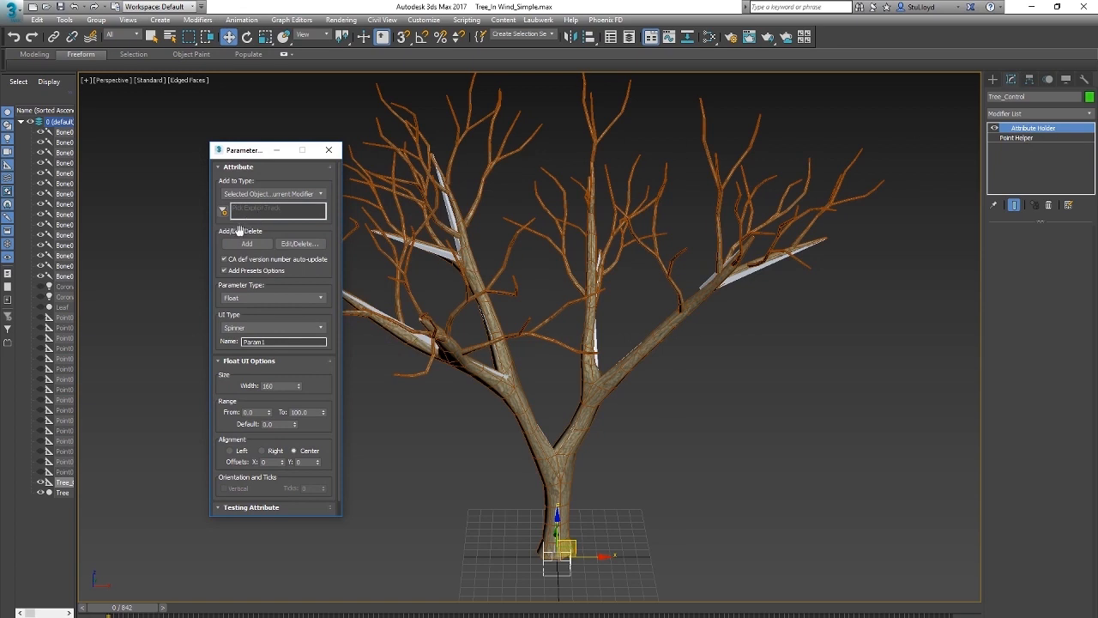
{"action": "left_click_drag", "start_coordinate": [215, 278], "coordinate": [213, 254]}
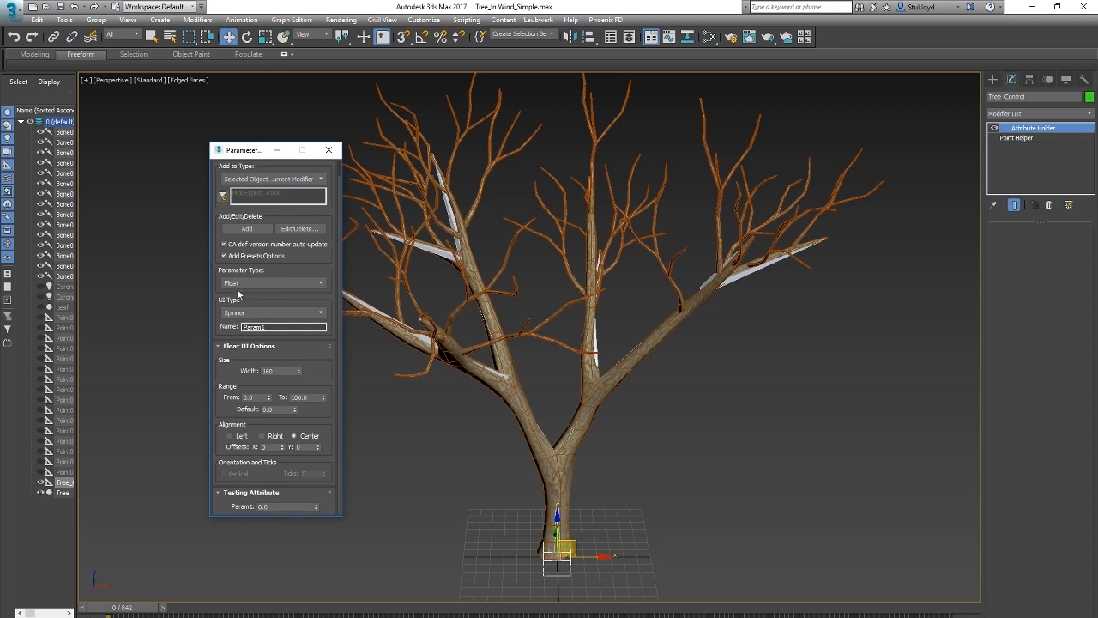
{"action": "left_click", "coordinate": [277, 314]}
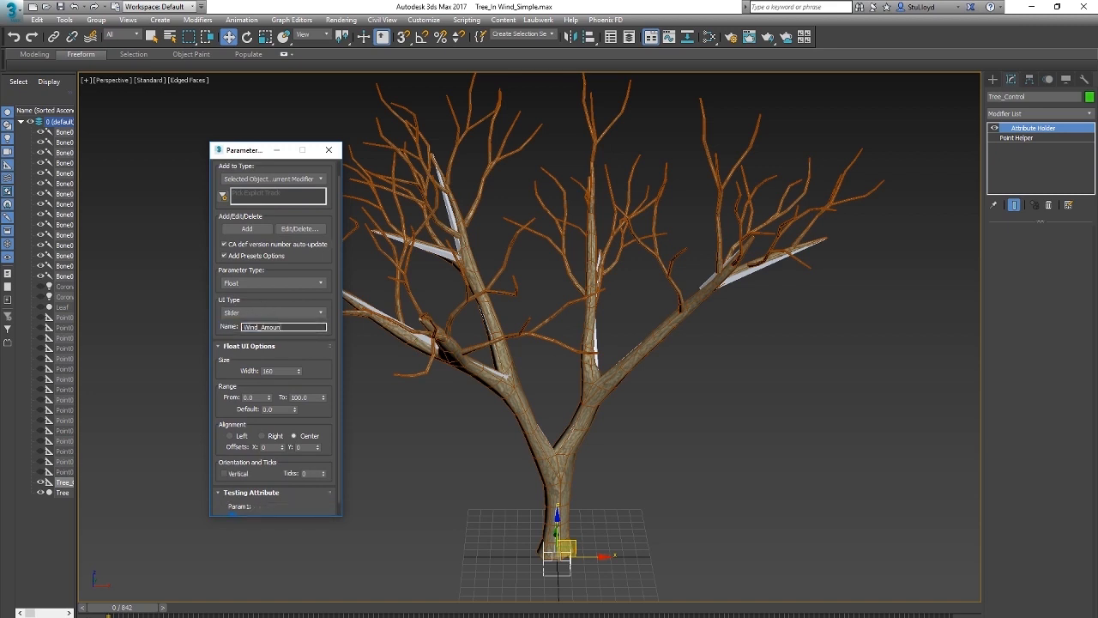
{"action": "key", "text": "Return"}
{"action": "scroll", "coordinate": [257, 353], "scroll_direction": "down", "scroll_amount": 1}
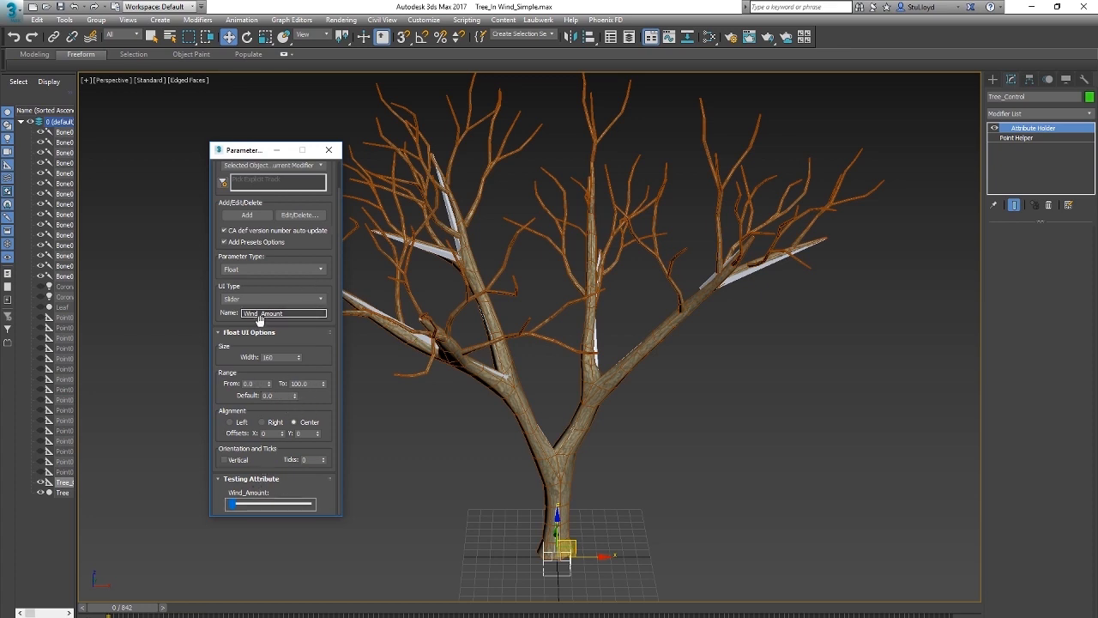
{"action": "left_click_drag", "start_coordinate": [213, 254], "coordinate": [211, 309]}
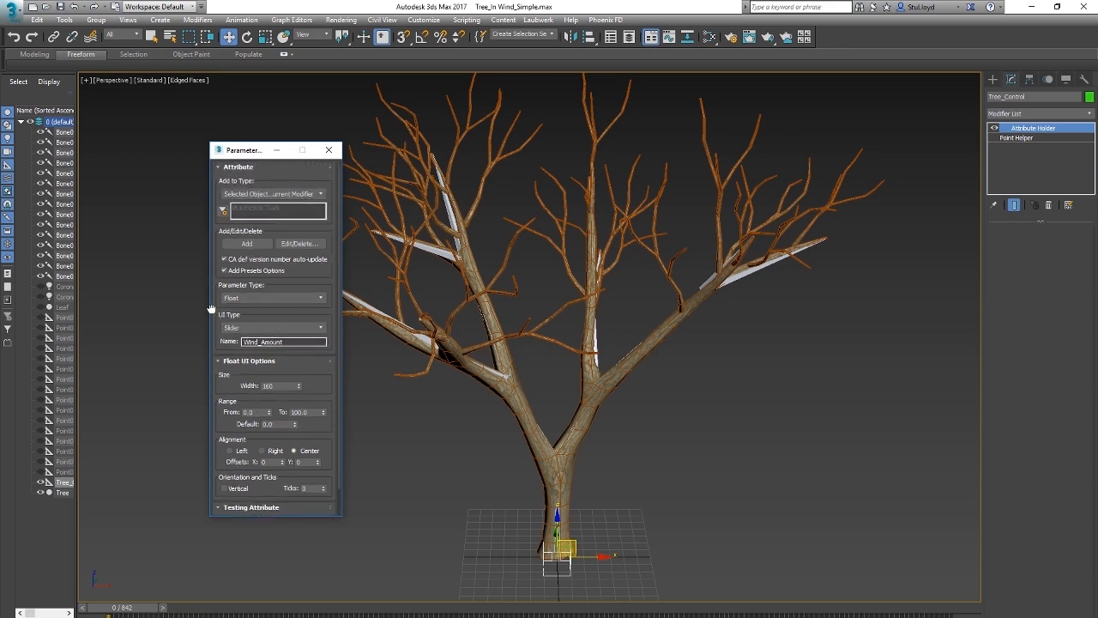
{"action": "left_click", "coordinate": [246, 244]}
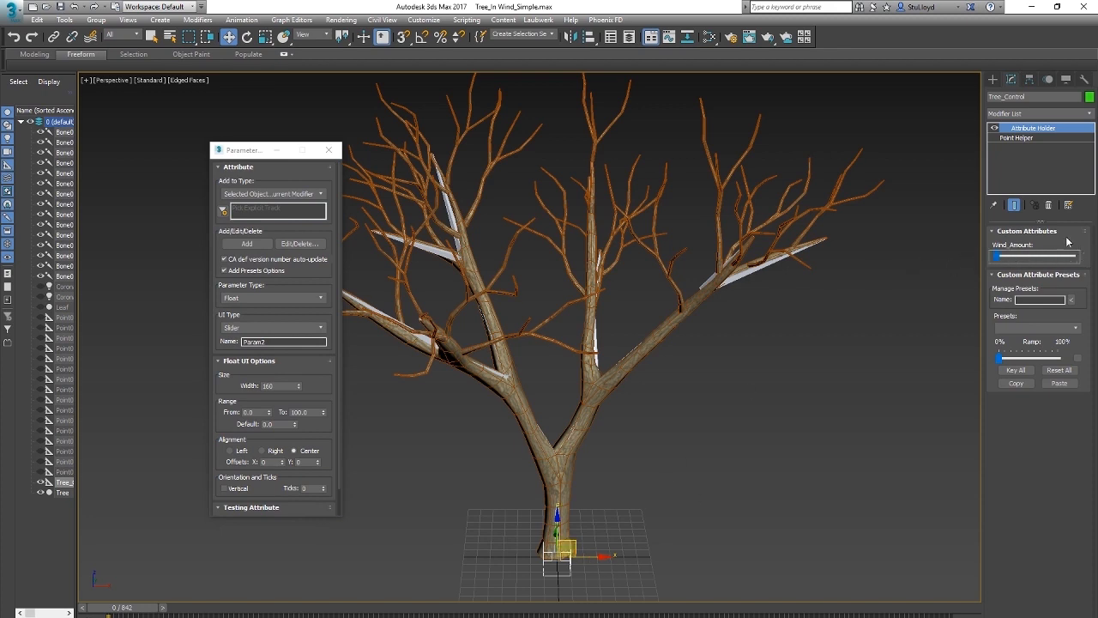
{"action": "left_click", "coordinate": [329, 151]}
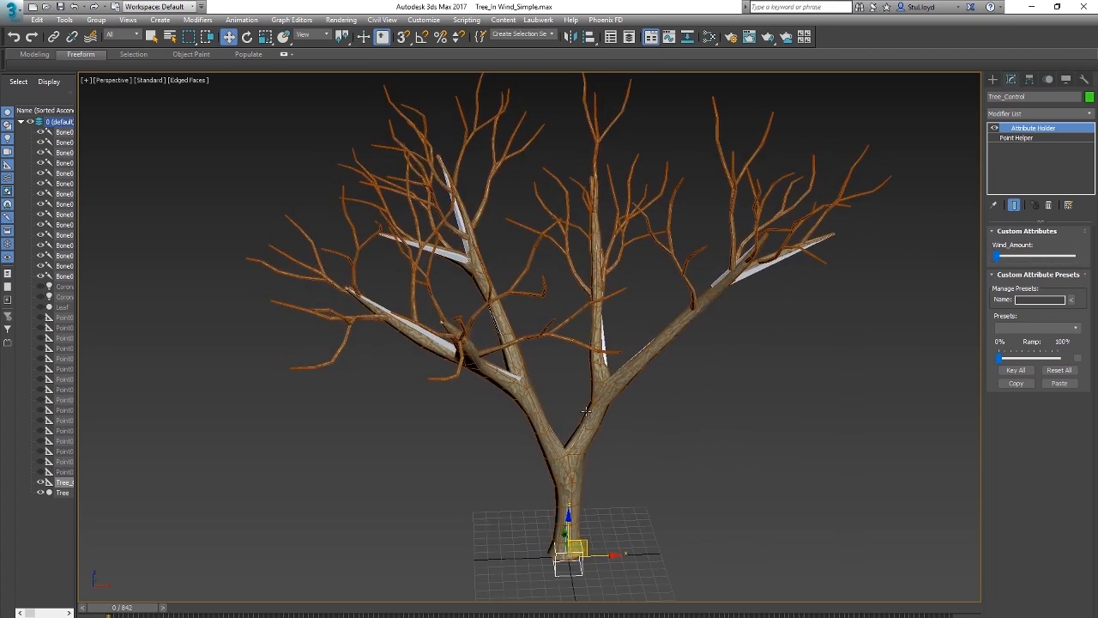
Step: Hide the tree mesh and select the trunk bone together with the Tree_Control helper
{"action": "middle_click_drag", "start_coordinate": [597, 504], "coordinate": [610, 475]}
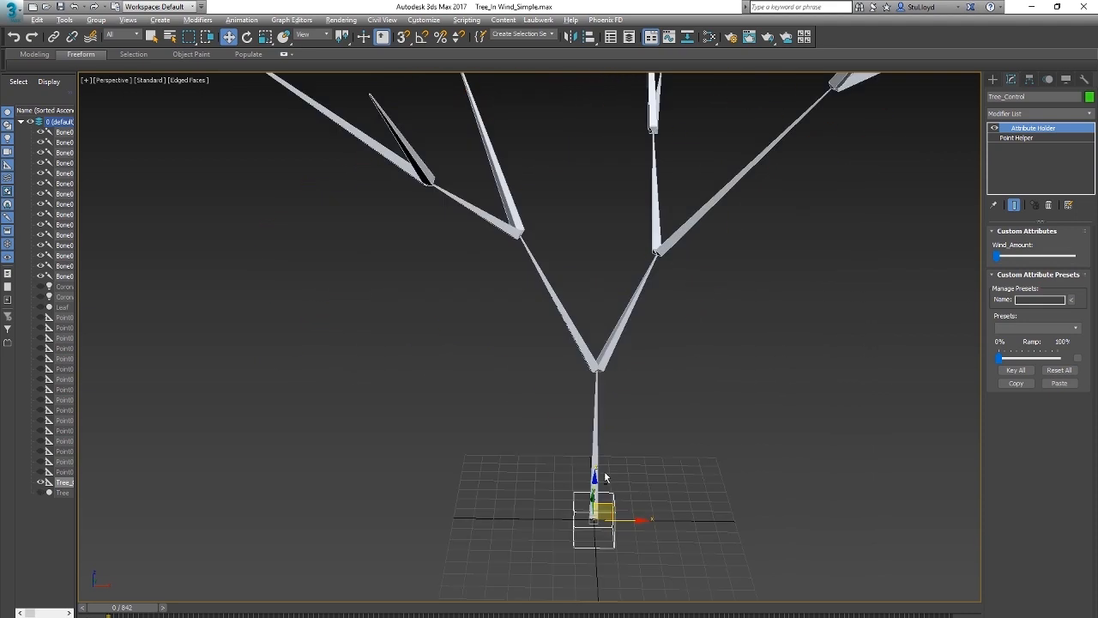
{"action": "middle_click_drag", "start_coordinate": [605, 475], "coordinate": [612, 479], "text": "alt"}
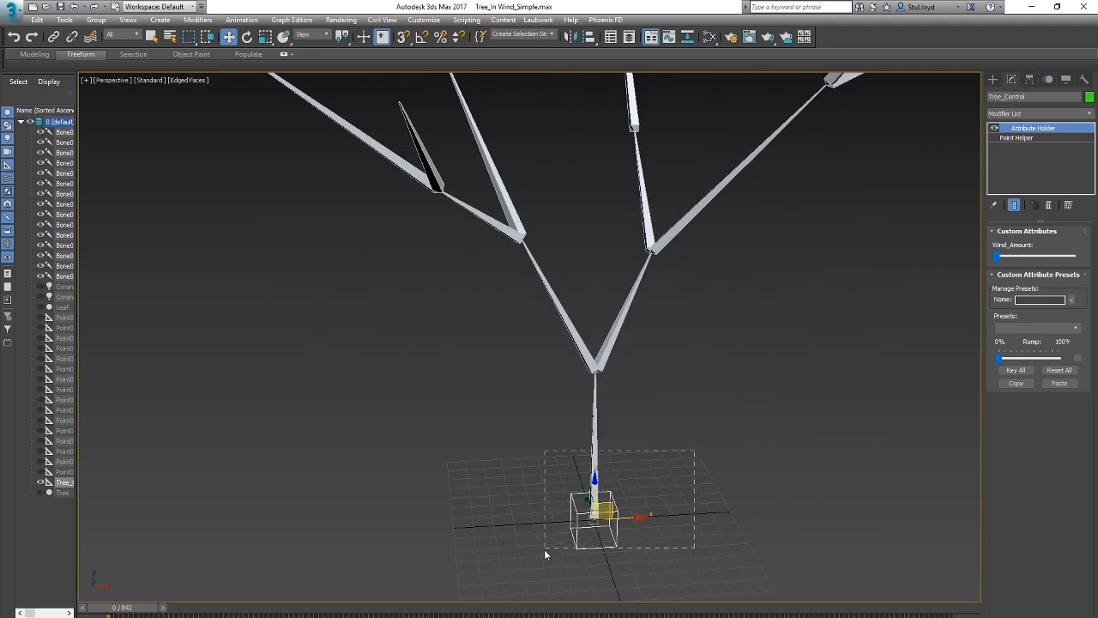
{"action": "left_click_drag", "start_coordinate": [545, 550], "coordinate": [544, 550]}
{"action": "scroll", "coordinate": [608, 484], "scroll_direction": "down", "scroll_amount": 3}
{"action": "scroll", "coordinate": [588, 498], "scroll_direction": "up", "scroll_amount": 3}
{"action": "middle_click_drag", "start_coordinate": [626, 488], "coordinate": [664, 447], "text": "alt"}
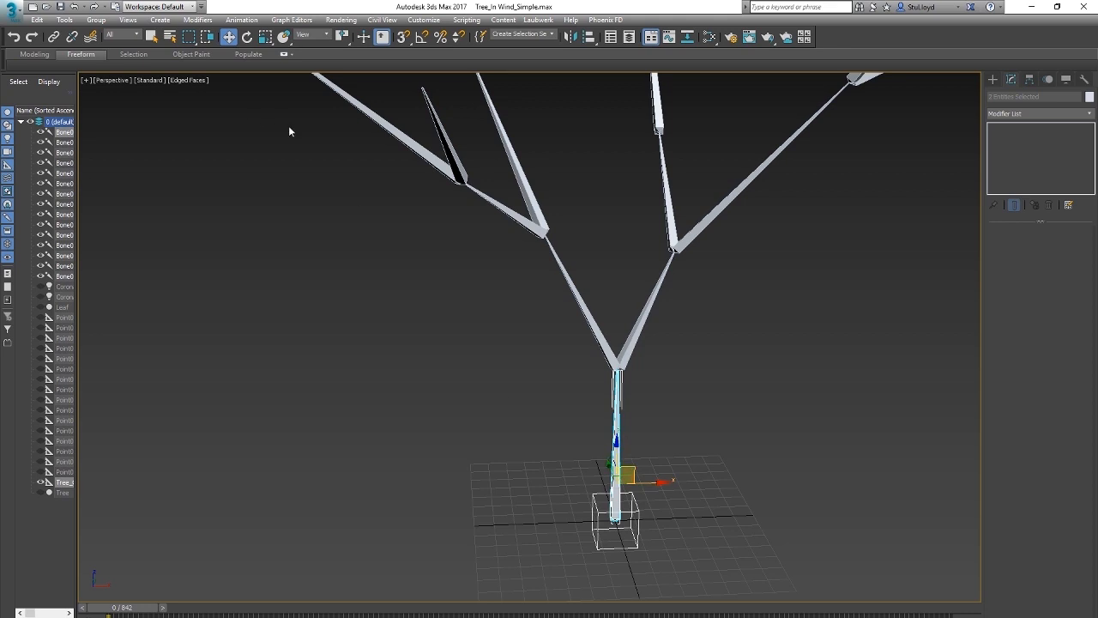
Step: Open the Parameter Wire dialog, enlarged, with only the trunk bone and Tree_Control listed in both parameter trees
{"action": "left_click", "coordinate": [241, 20]}
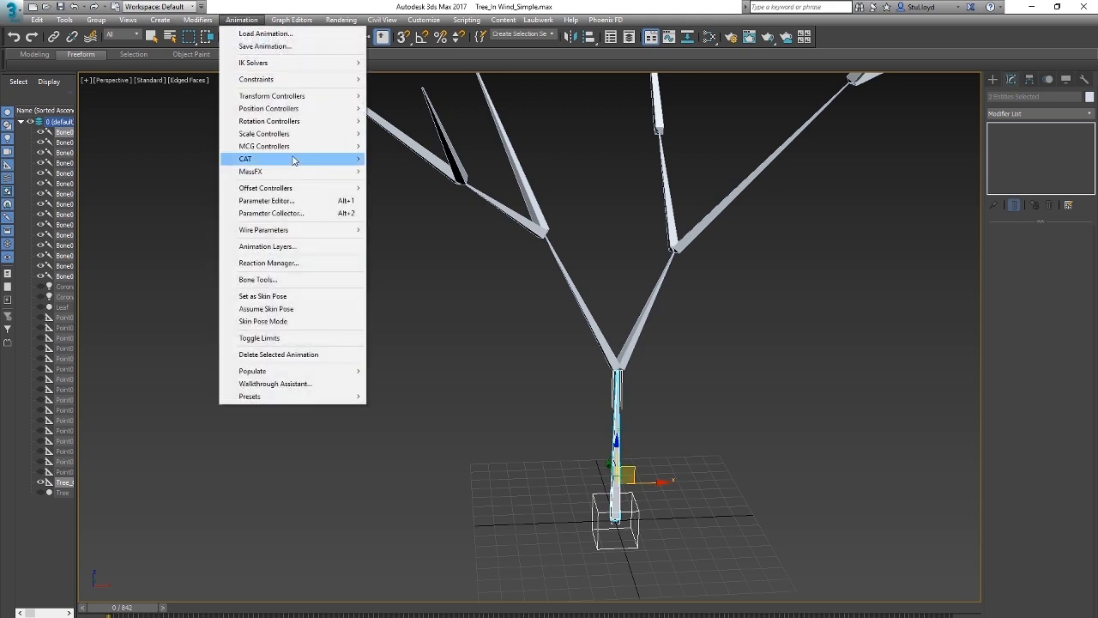
{"action": "mouse_move", "coordinate": [277, 233]}
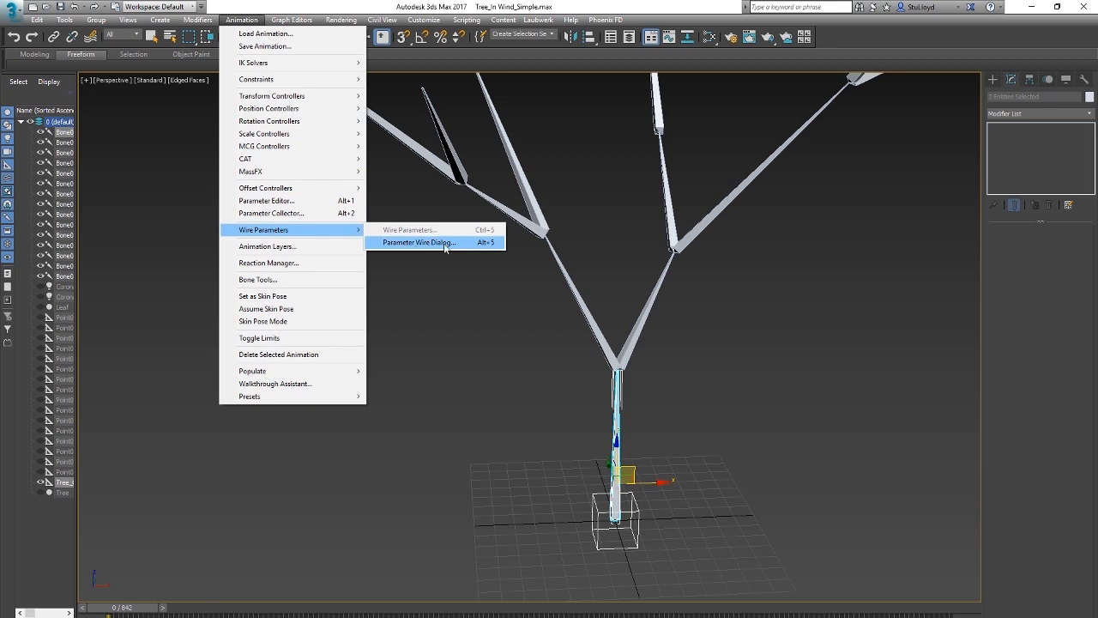
{"action": "left_click", "coordinate": [421, 243]}
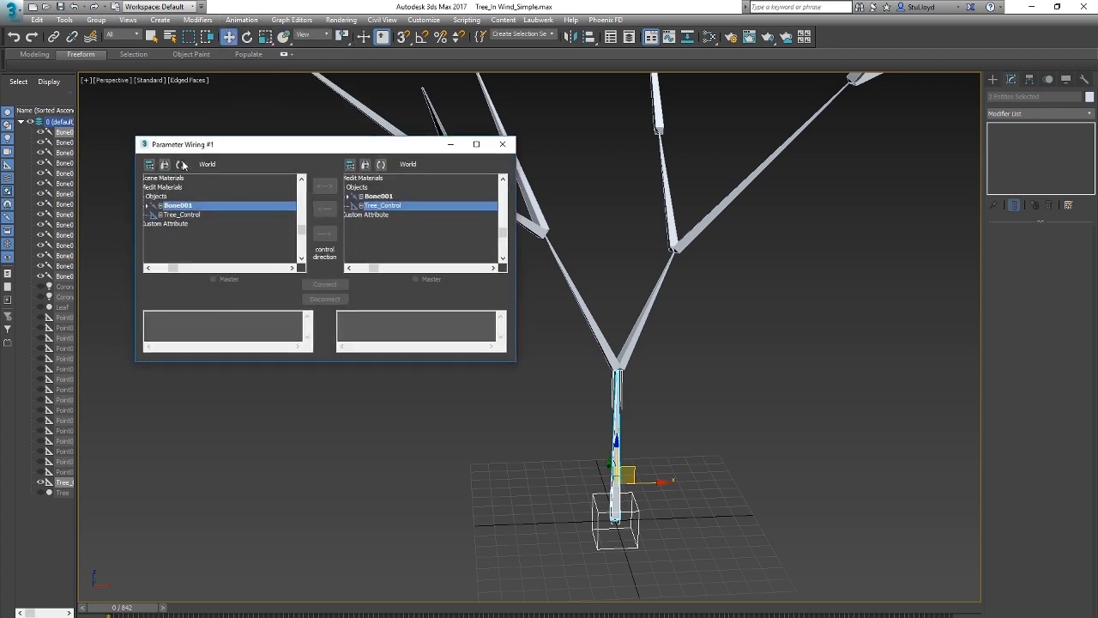
{"action": "left_click", "coordinate": [181, 165]}
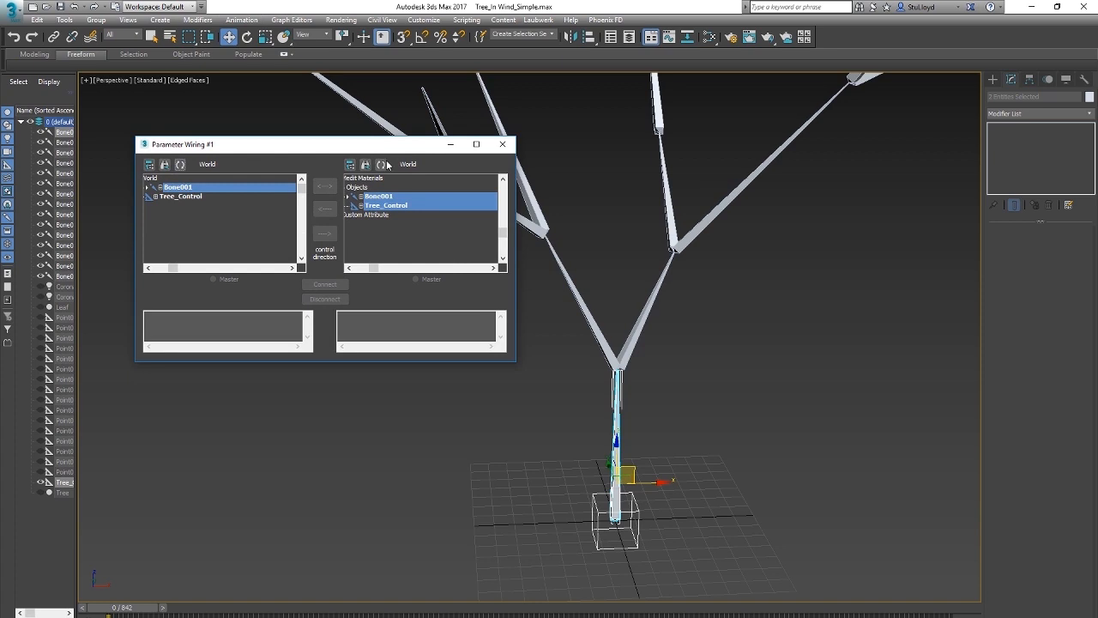
{"action": "left_click", "coordinate": [382, 164]}
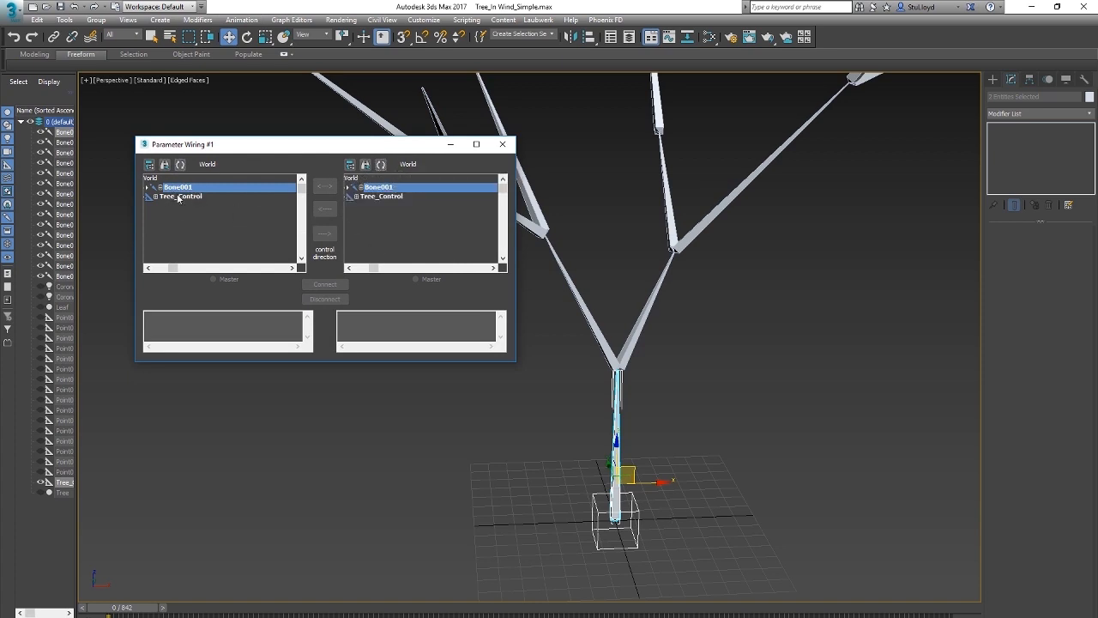
{"action": "left_click_drag", "start_coordinate": [310, 149], "coordinate": [280, 145]}
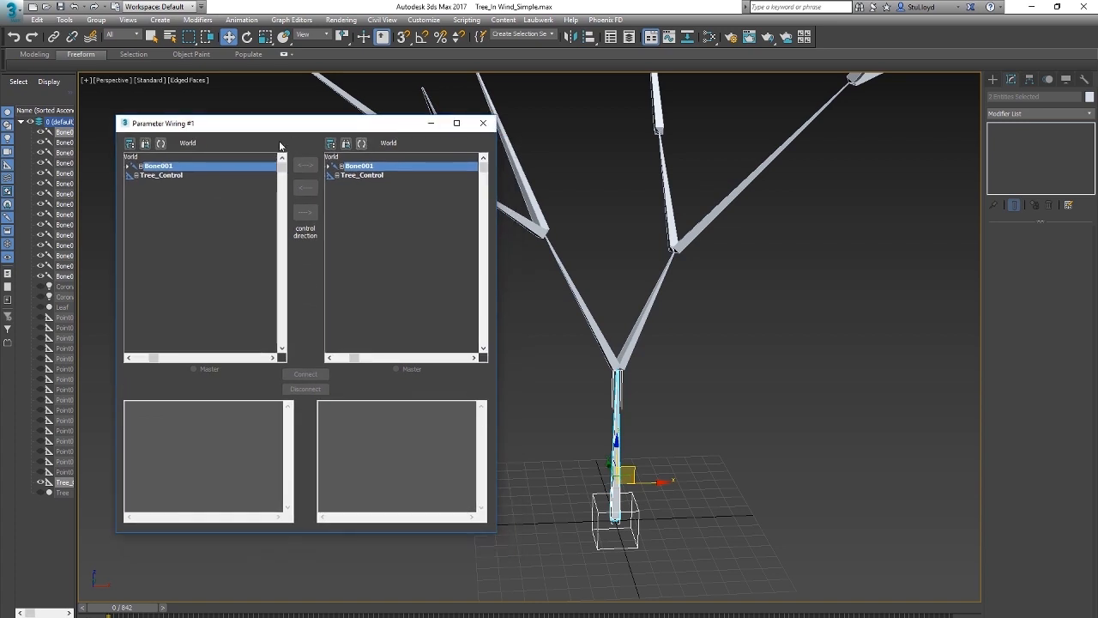
Step: Select Tree_Control's Wind_Amount custom attribute as one side of the parameter wiring
{"action": "left_click", "coordinate": [136, 175]}
{"action": "left_click", "coordinate": [144, 193]}
{"action": "left_click", "coordinate": [155, 202]}
{"action": "left_click", "coordinate": [163, 212]}
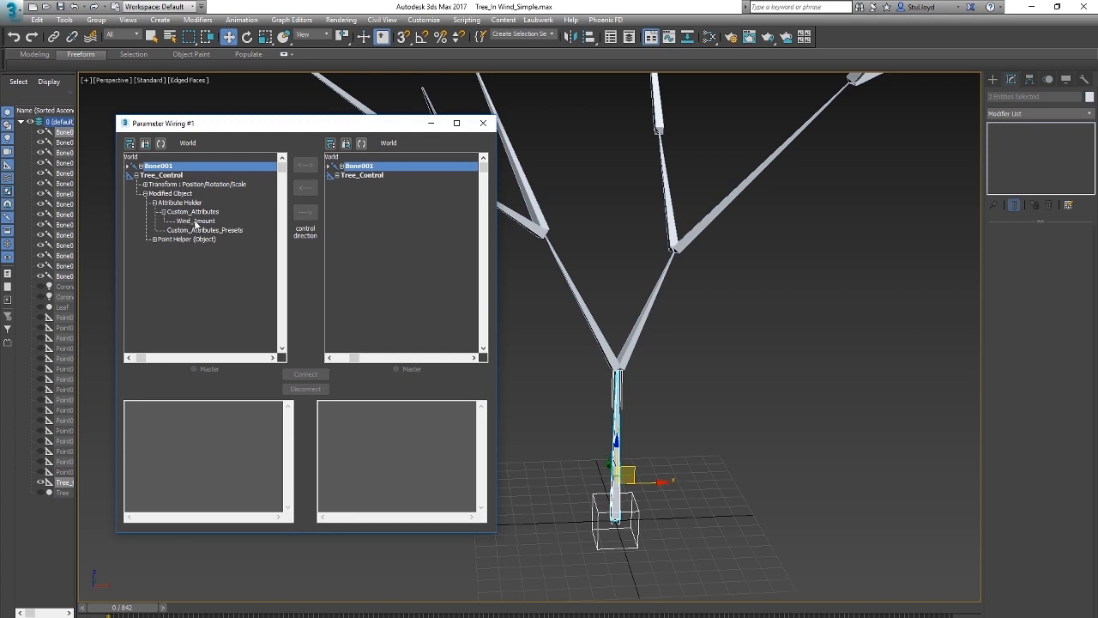
{"action": "left_click", "coordinate": [196, 221]}
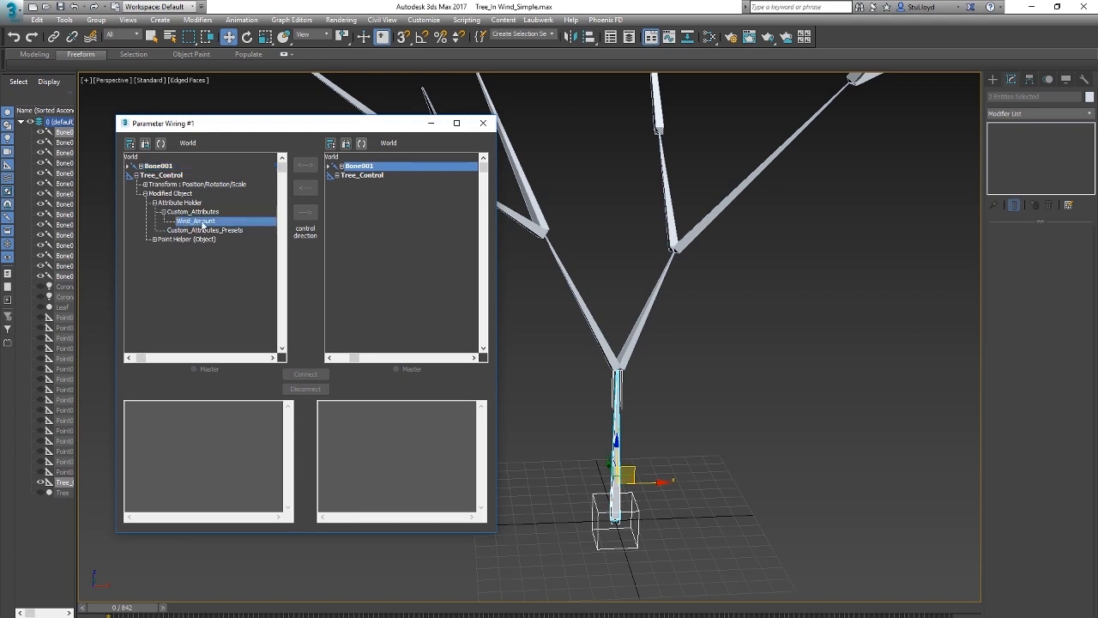
Step: Expand Bone001's Rotation List weights on the other side of the wiring and select the Noise Rotation weight
{"action": "left_click", "coordinate": [341, 167]}
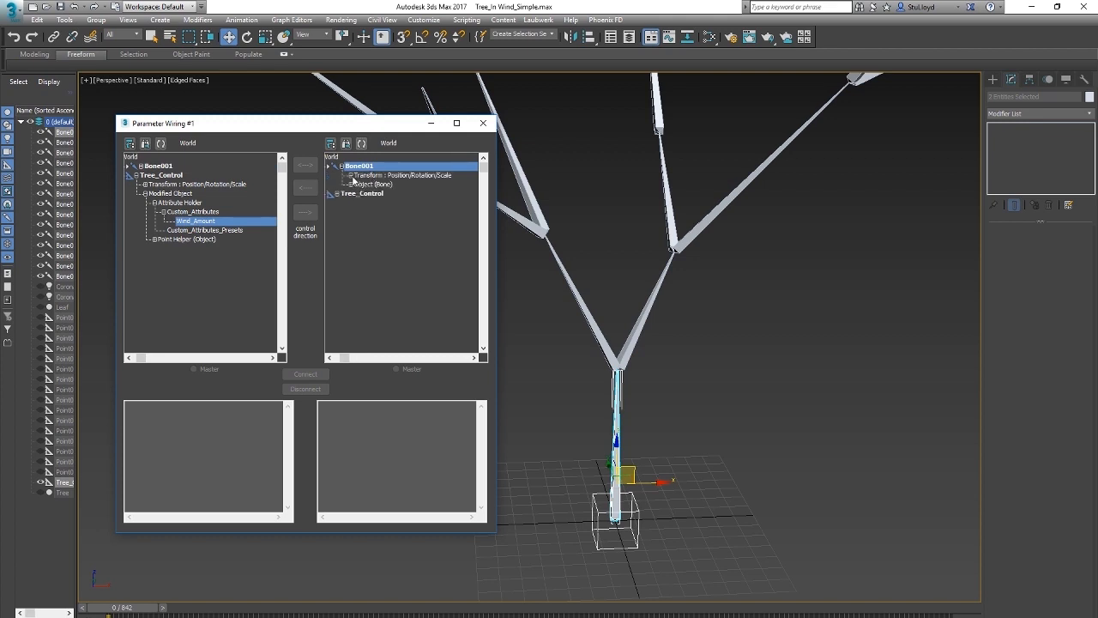
{"action": "left_click", "coordinate": [350, 176]}
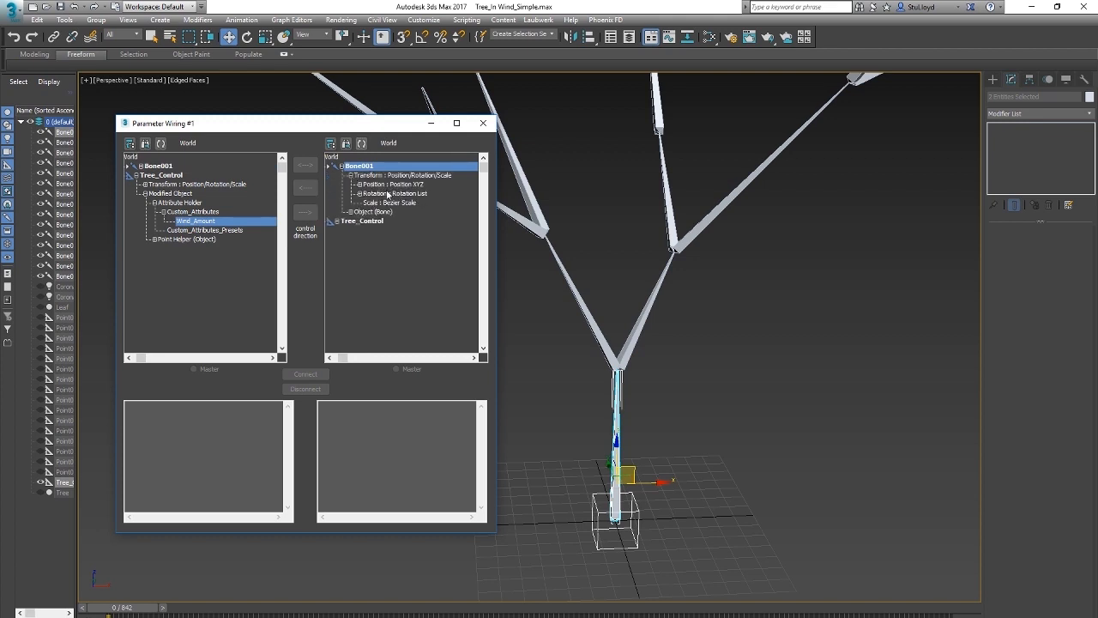
{"action": "left_click", "coordinate": [359, 194]}
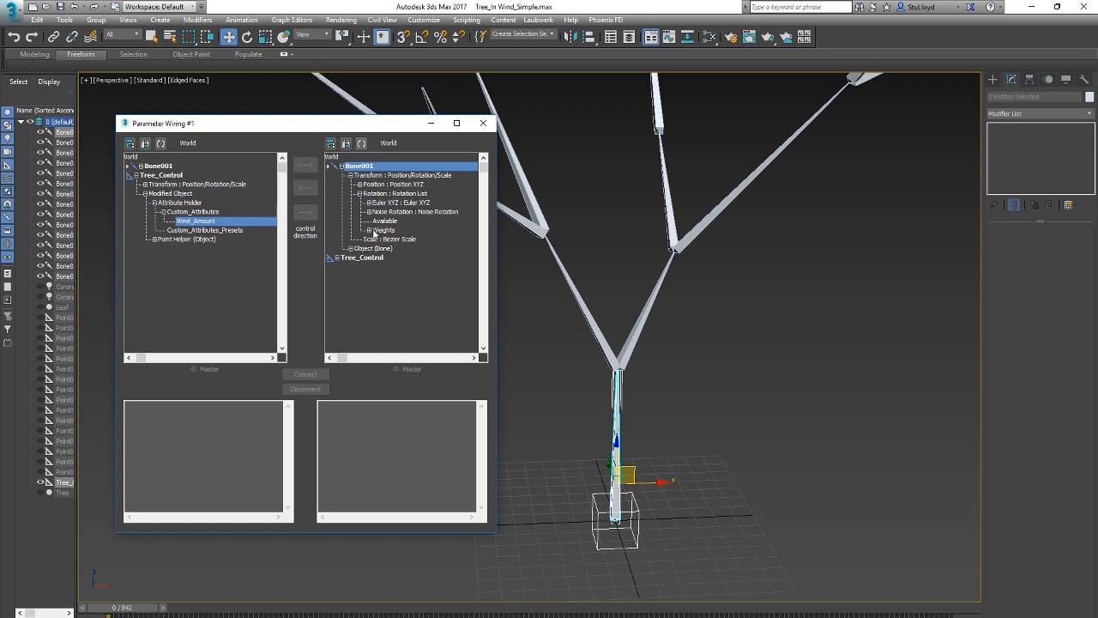
{"action": "left_click", "coordinate": [369, 231]}
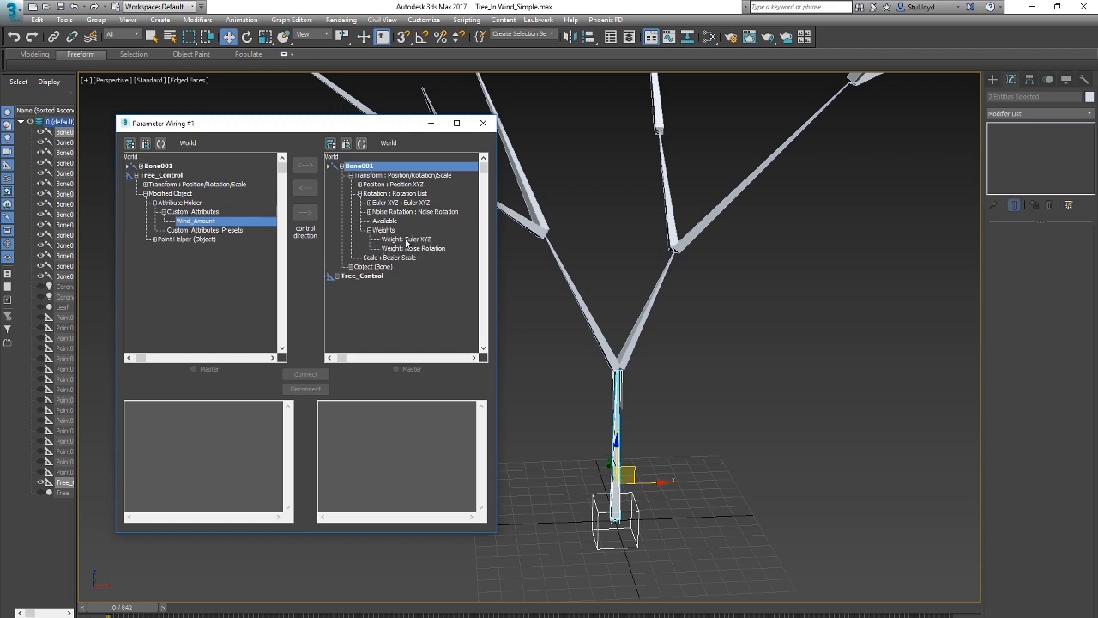
{"action": "left_click", "coordinate": [409, 240]}
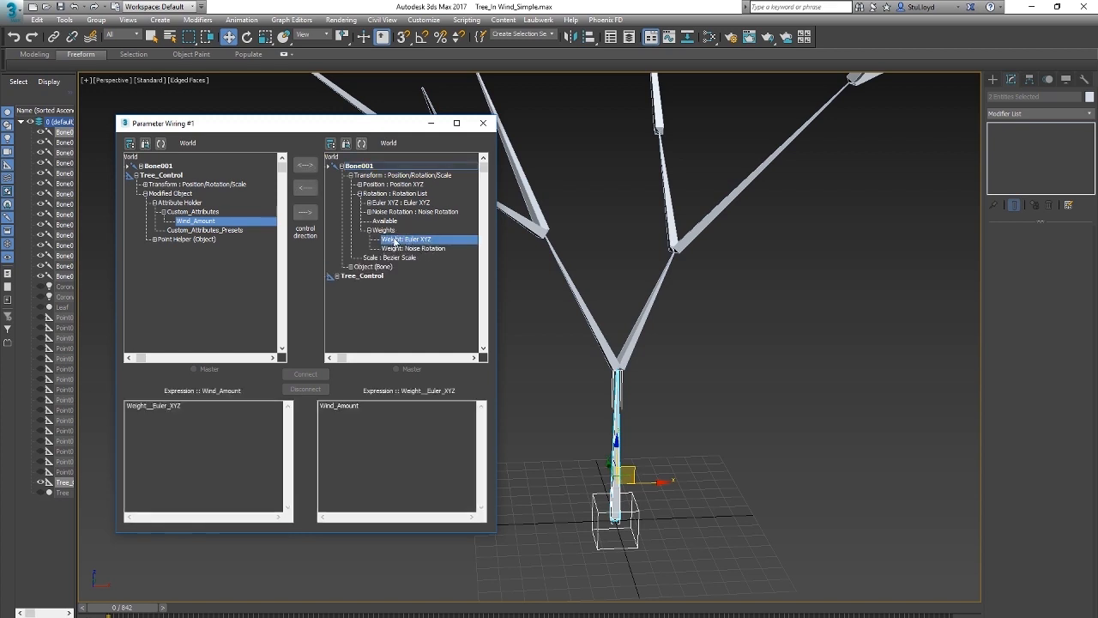
{"action": "left_click", "coordinate": [408, 249]}
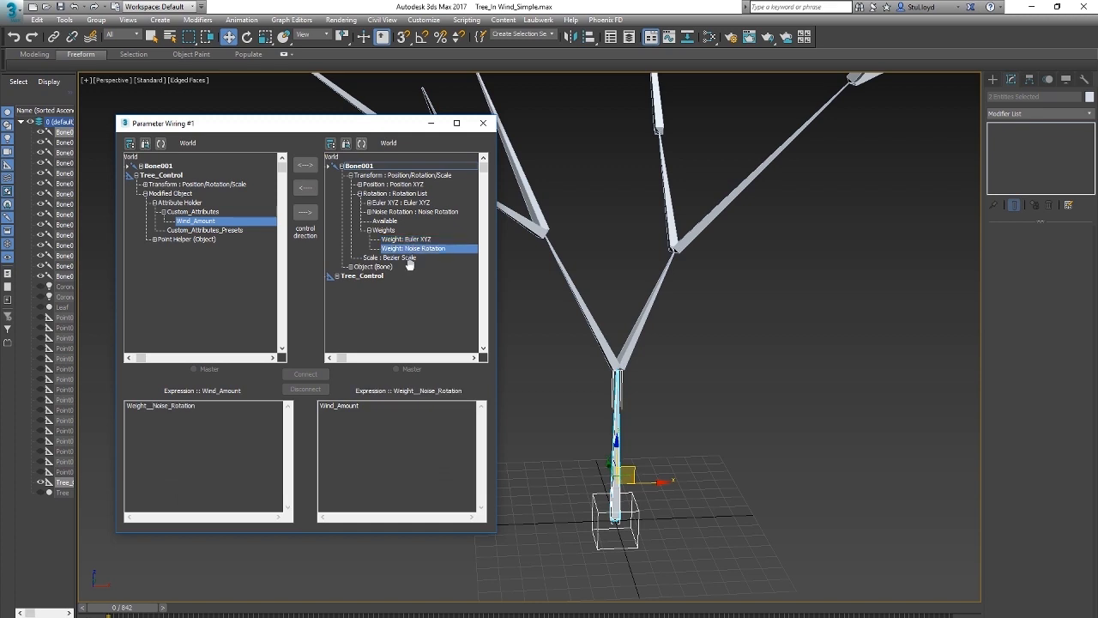
Step: Compare the Euler XYZ and Noise Rotation weights of Bone001 and their wiring expressions against Wind_Amount
{"action": "left_click", "coordinate": [406, 239]}
{"action": "left_click", "coordinate": [406, 248]}
{"action": "left_click", "coordinate": [407, 239]}
{"action": "left_click", "coordinate": [406, 248]}
{"action": "left_click", "coordinate": [397, 240]}
{"action": "left_click", "coordinate": [401, 248]}
{"action": "left_click", "coordinate": [405, 241]}
{"action": "left_click", "coordinate": [404, 248]}
{"action": "left_click", "coordinate": [407, 240]}
{"action": "left_click", "coordinate": [408, 248]}
{"action": "left_click", "coordinate": [408, 240]}
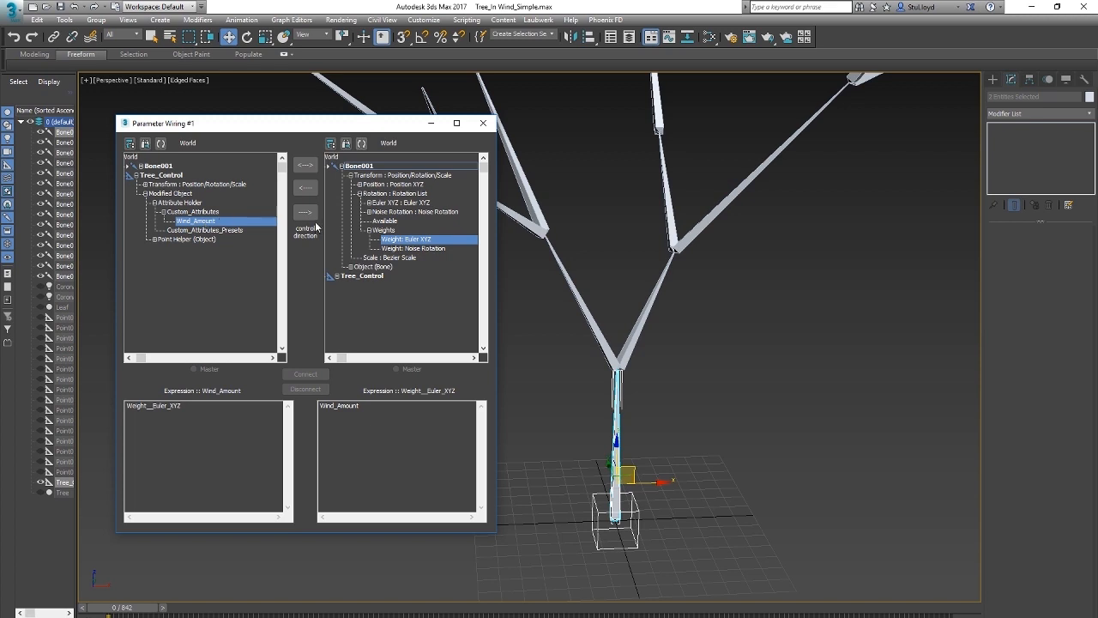
Step: Wire Tree_Control's Wind_Amount one-way to Bone001's Noise Rotation weight and connect them
{"action": "left_click", "coordinate": [414, 249]}
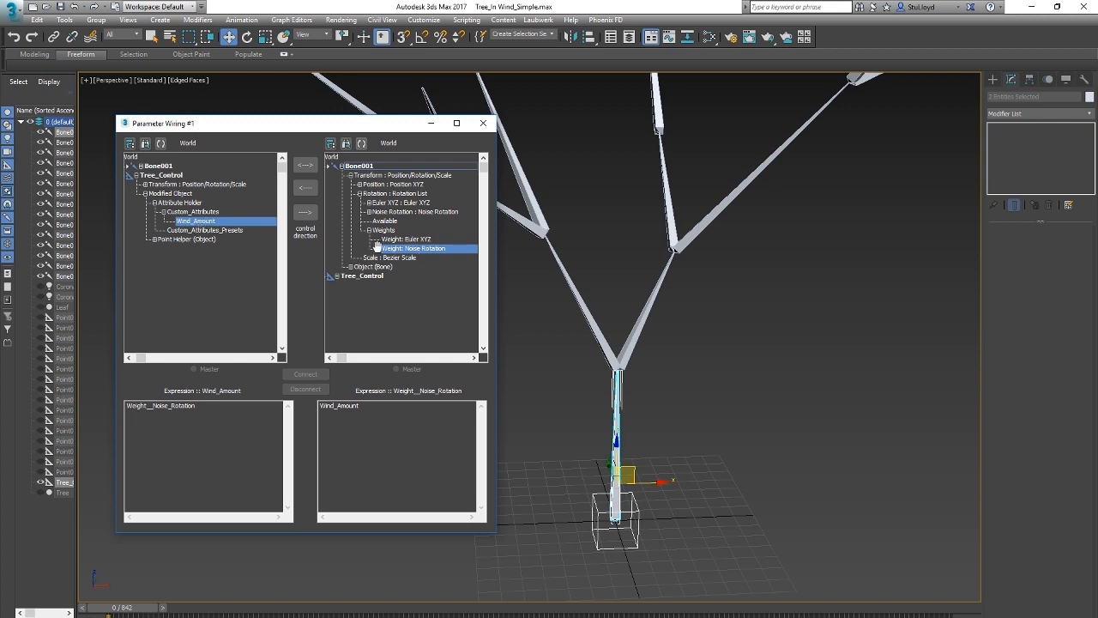
{"action": "left_click", "coordinate": [305, 214]}
{"action": "left_click", "coordinate": [305, 215]}
{"action": "left_click", "coordinate": [308, 374]}
Step: Select Tree_Control and play the animation, testing the Wind_Amount slider at its maximum and minimum
{"action": "key", "text": "slash"}
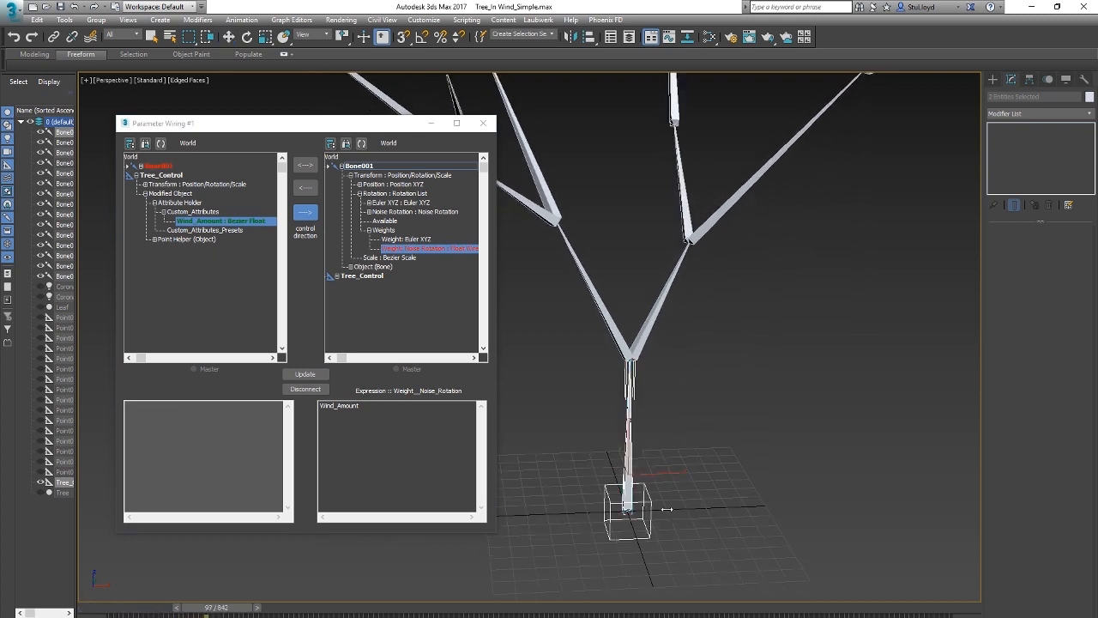
{"action": "key", "text": "slash"}
{"action": "left_click", "coordinate": [743, 505]}
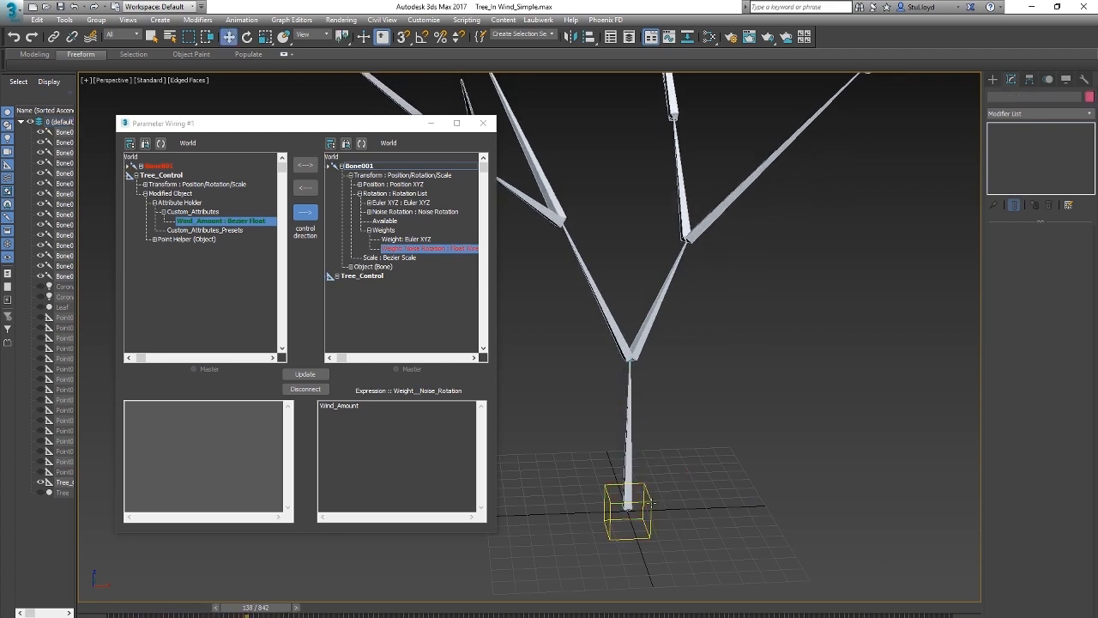
{"action": "left_click", "coordinate": [652, 511]}
{"action": "left_click_drag", "start_coordinate": [273, 610], "coordinate": [116, 609]}
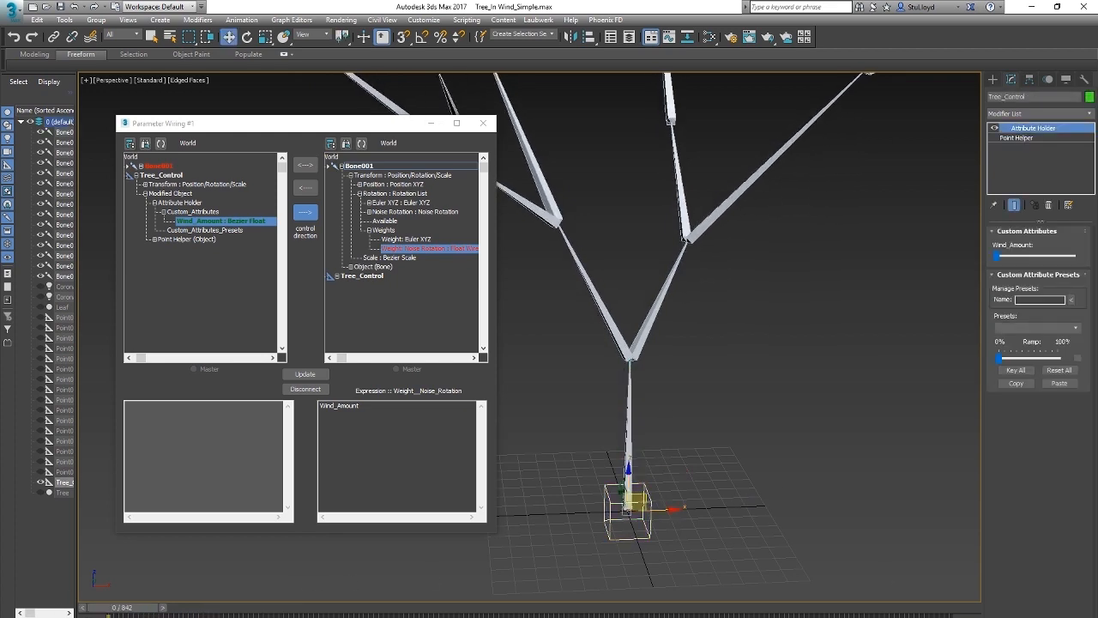
{"action": "key", "text": "slash"}
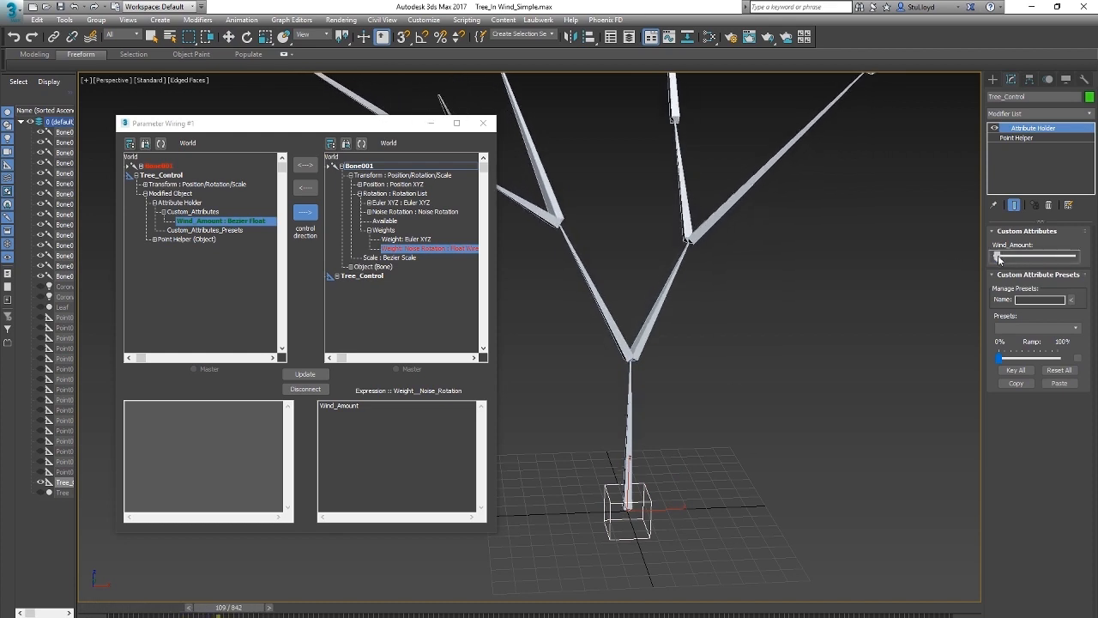
{"action": "left_click_drag", "start_coordinate": [998, 256], "coordinate": [1069, 255]}
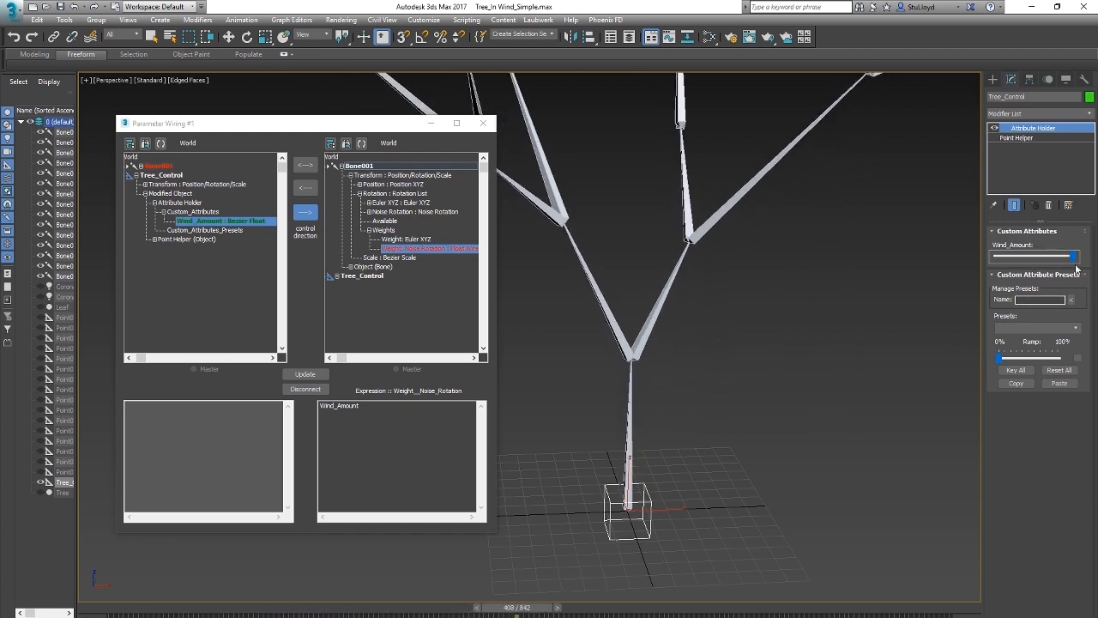
{"action": "left_click_drag", "start_coordinate": [1073, 255], "coordinate": [999, 260]}
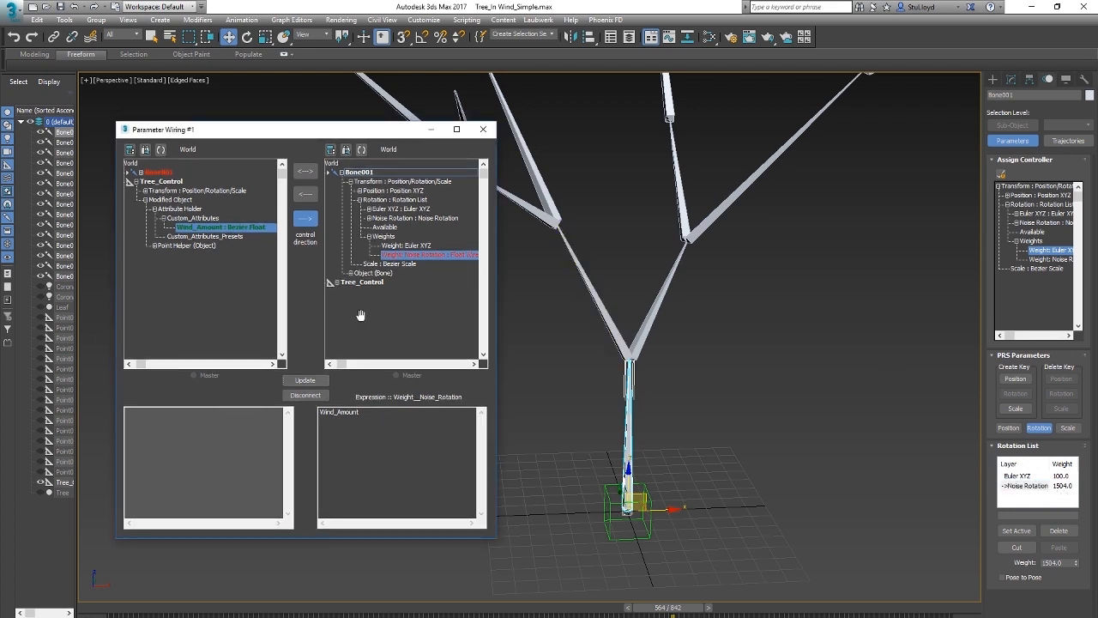
Step: Change the wiring expression for Bone001's Noise Rotation weight to Wind_Amount/100 and update the connection
{"action": "left_click", "coordinate": [380, 418]}
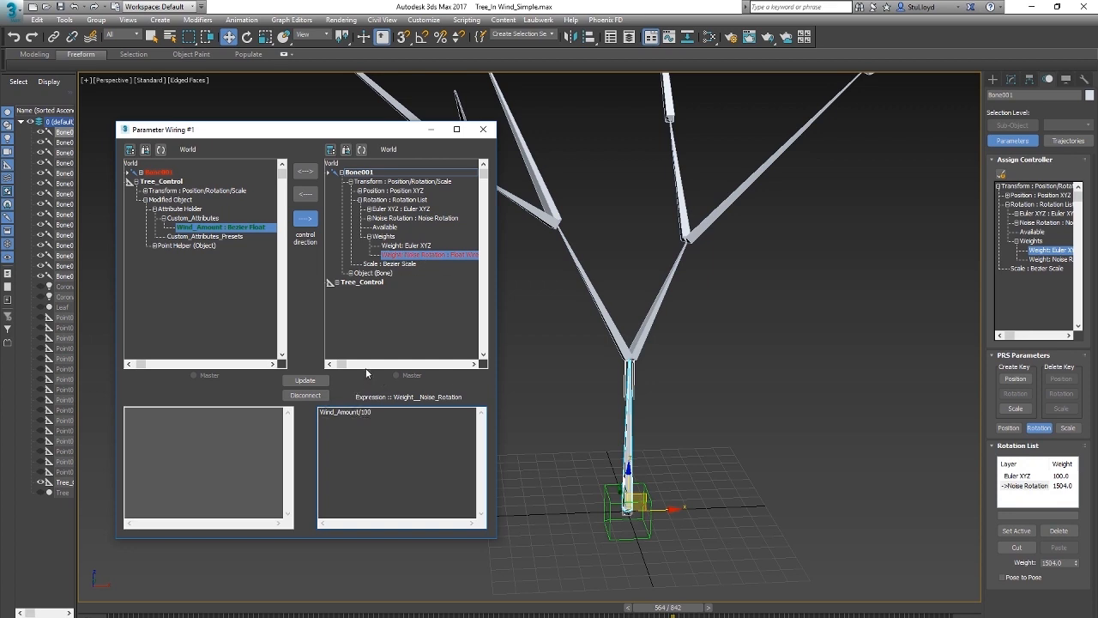
{"action": "left_click", "coordinate": [301, 381]}
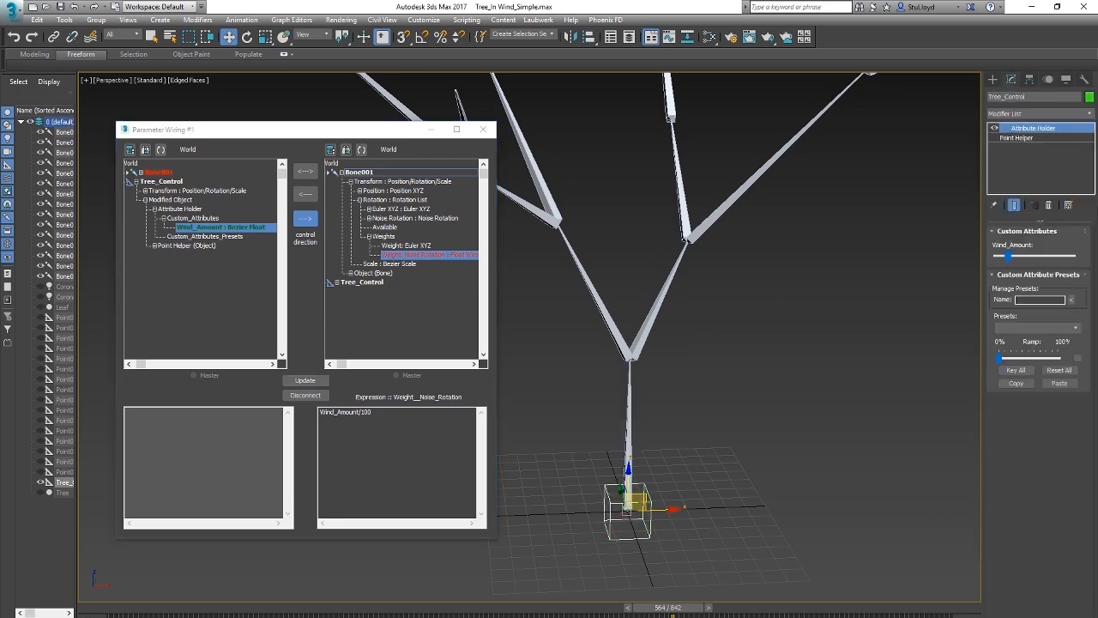
Step: Play the animation with Wind_Amount raised to its maximum, and close the Parameter Wiring dialog
{"action": "key", "text": "q"}
{"action": "key", "text": "slash"}
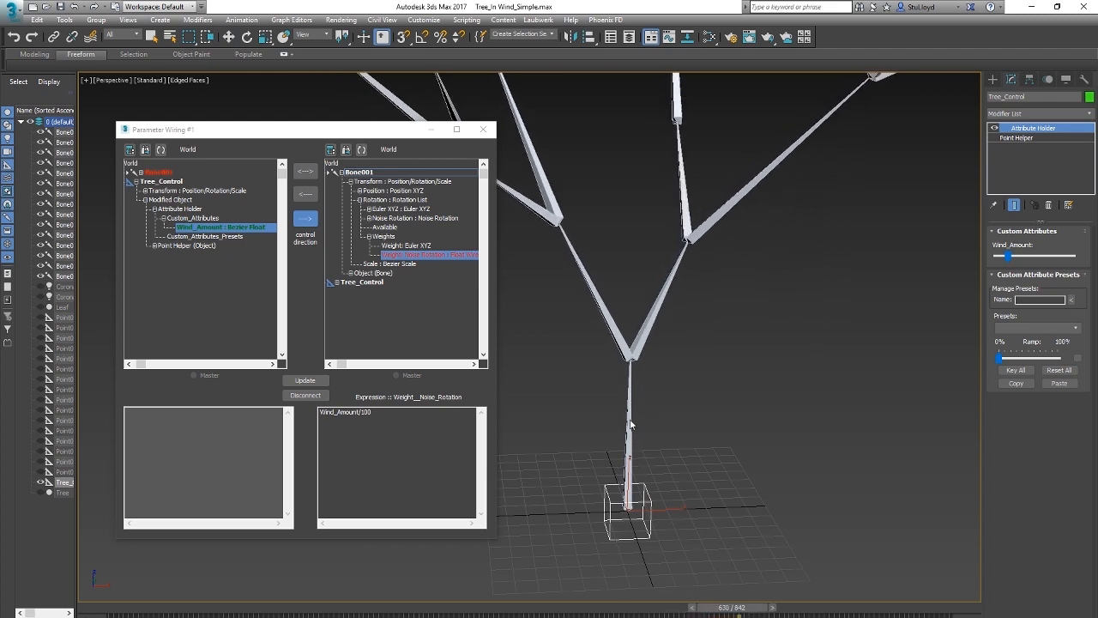
{"action": "left_click_drag", "start_coordinate": [1010, 259], "coordinate": [1074, 256]}
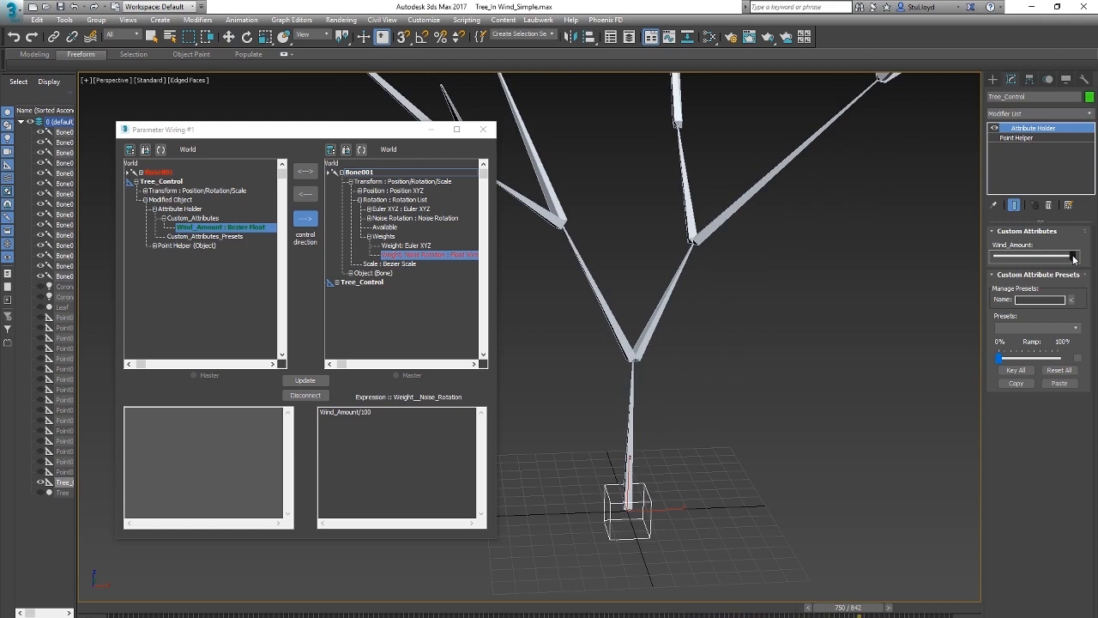
{"action": "left_click", "coordinate": [486, 129]}
{"action": "middle_click_drag", "start_coordinate": [728, 317], "coordinate": [671, 379]}
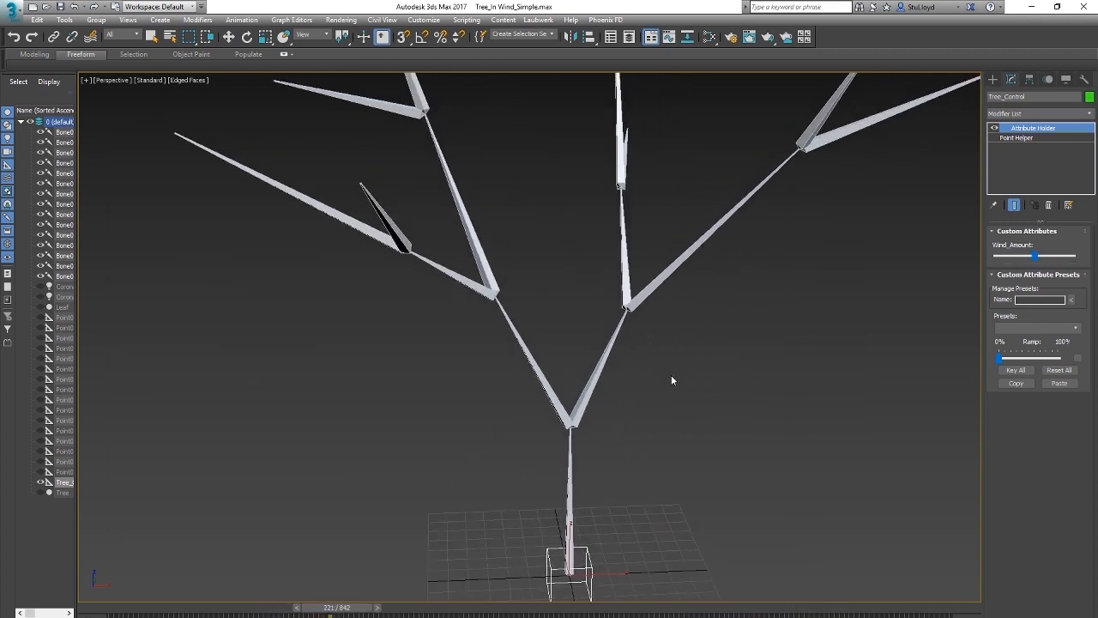
{"action": "scroll", "coordinate": [659, 383], "scroll_direction": "down", "scroll_amount": 3}
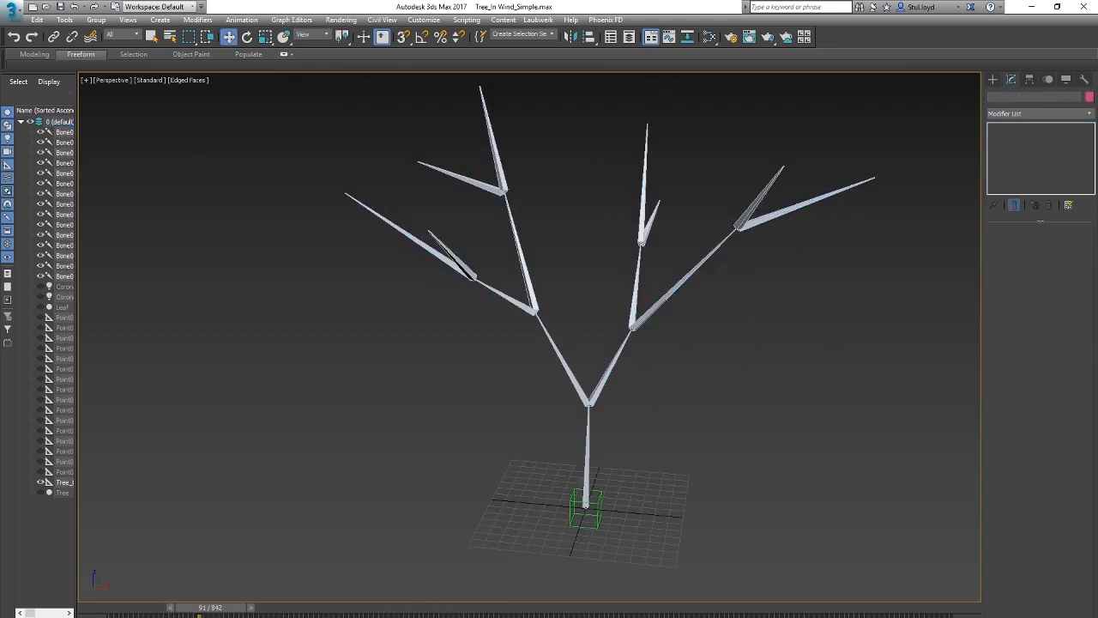
{"action": "left_click", "coordinate": [937, 617]}
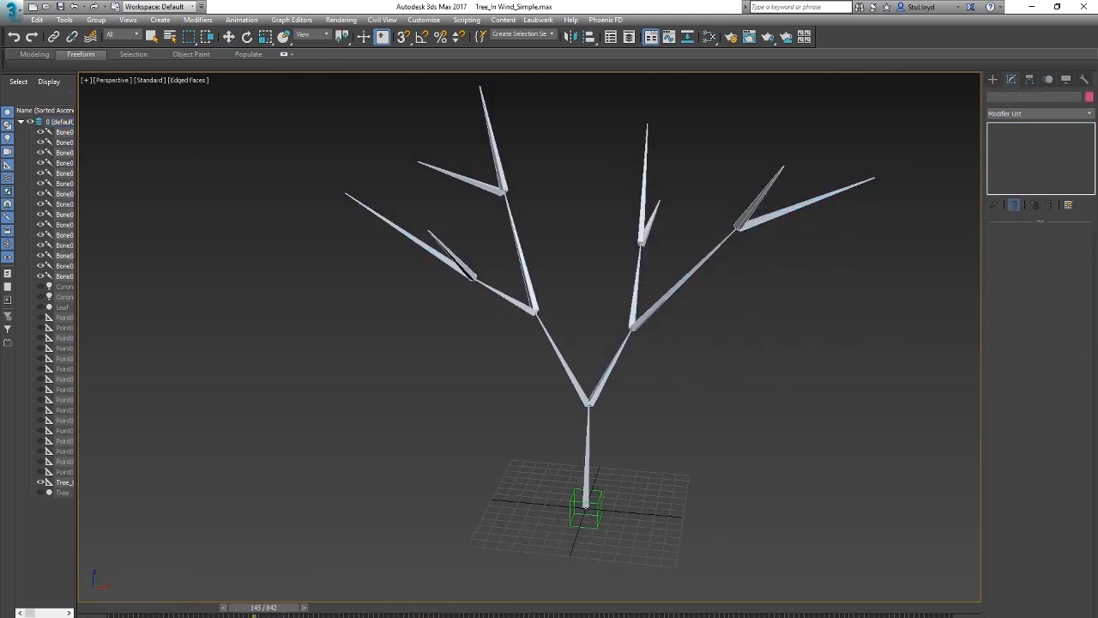
Step: Select Tree_Control and check the whole bone rig's movement in playback with Wind_Amount at its maximum
{"action": "left_click", "coordinate": [587, 506]}
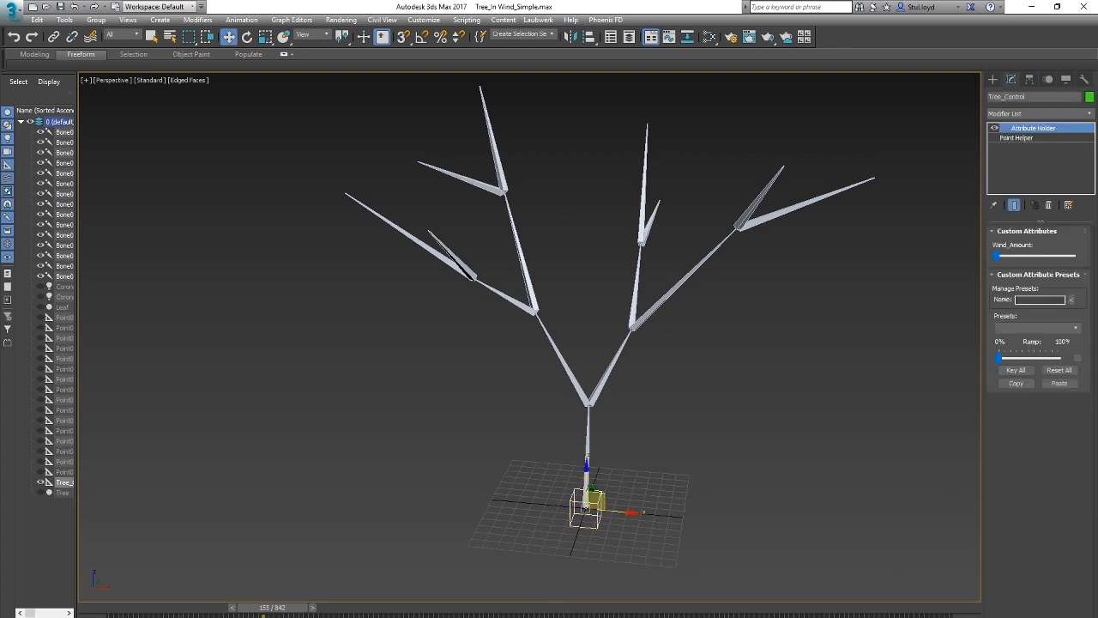
{"action": "key", "text": "/"}
{"action": "left_click_drag", "start_coordinate": [999, 256], "coordinate": [1073, 256]}
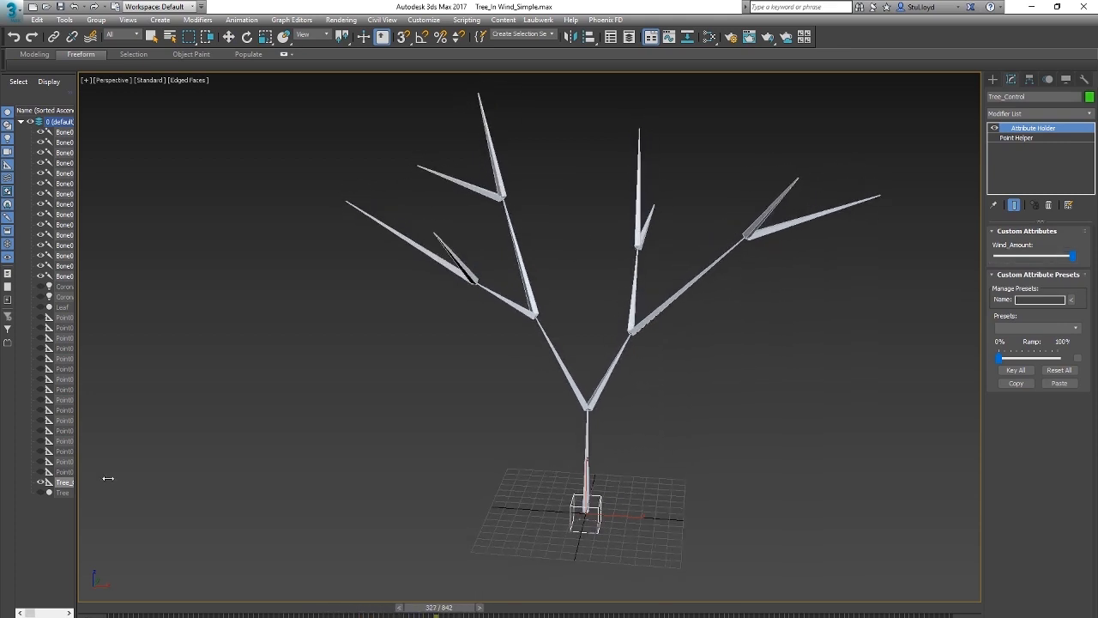
Step: Unhide the Tree mesh and lower Wind_Amount close to its minimum while the animation plays
{"action": "left_click", "coordinate": [41, 493]}
{"action": "left_click_drag", "start_coordinate": [1072, 256], "coordinate": [1028, 257]}
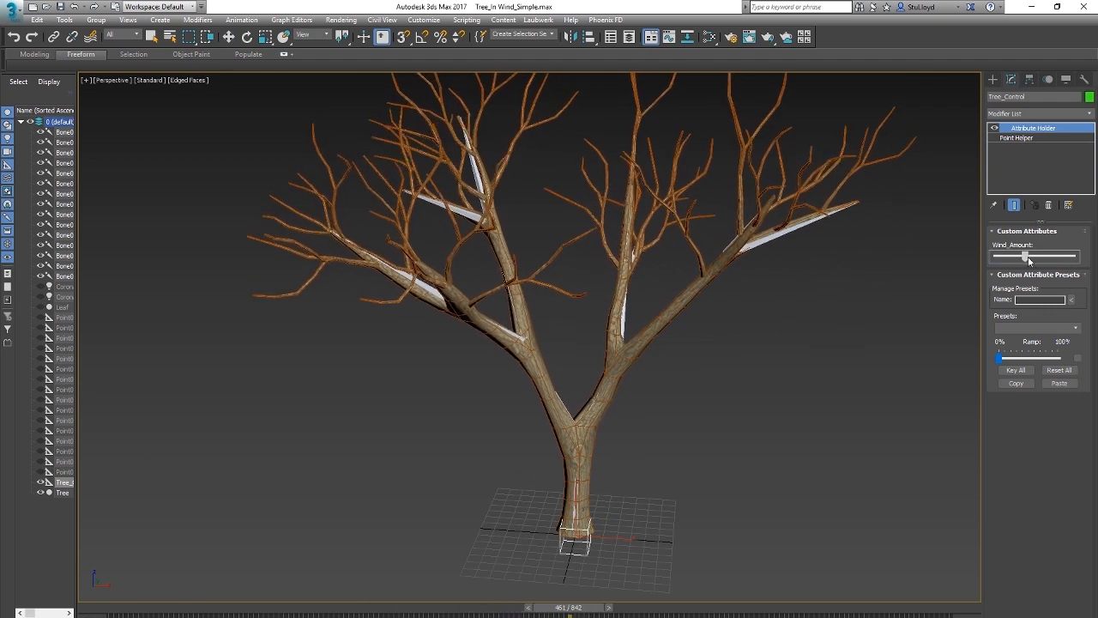
{"action": "left_click_drag", "start_coordinate": [1026, 257], "coordinate": [1007, 256]}
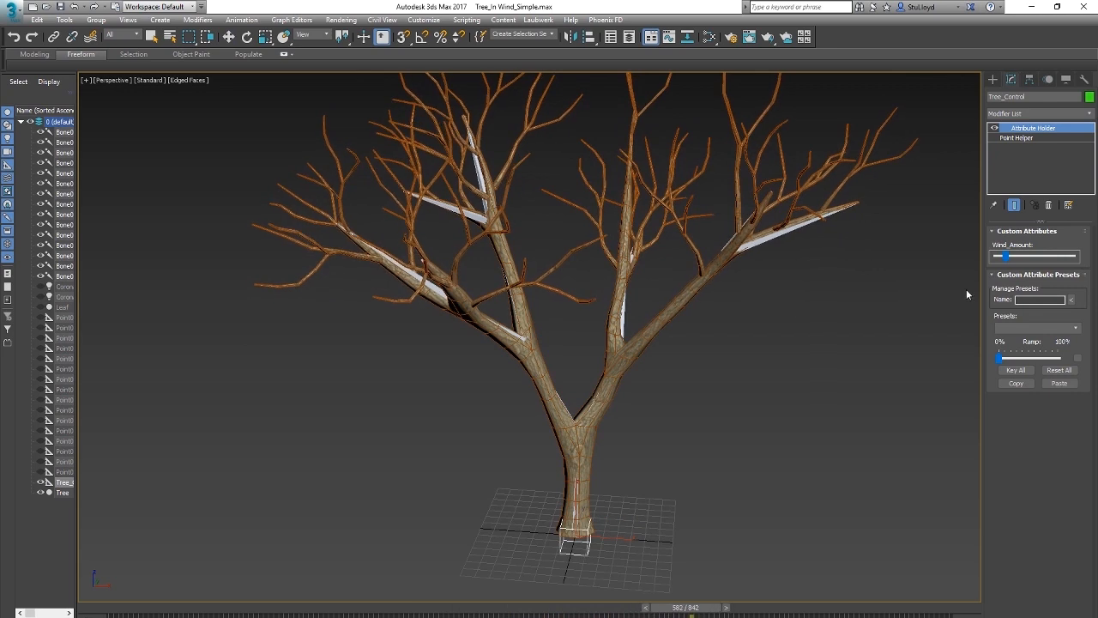
{"action": "mouse_move", "coordinate": [1005, 257]}
{"action": "left_mouse_down"}
{"action": "mouse_move", "coordinate": [1073, 257]}
{"action": "mouse_move", "coordinate": [1011, 257]}
{"action": "left_mouse_up"}
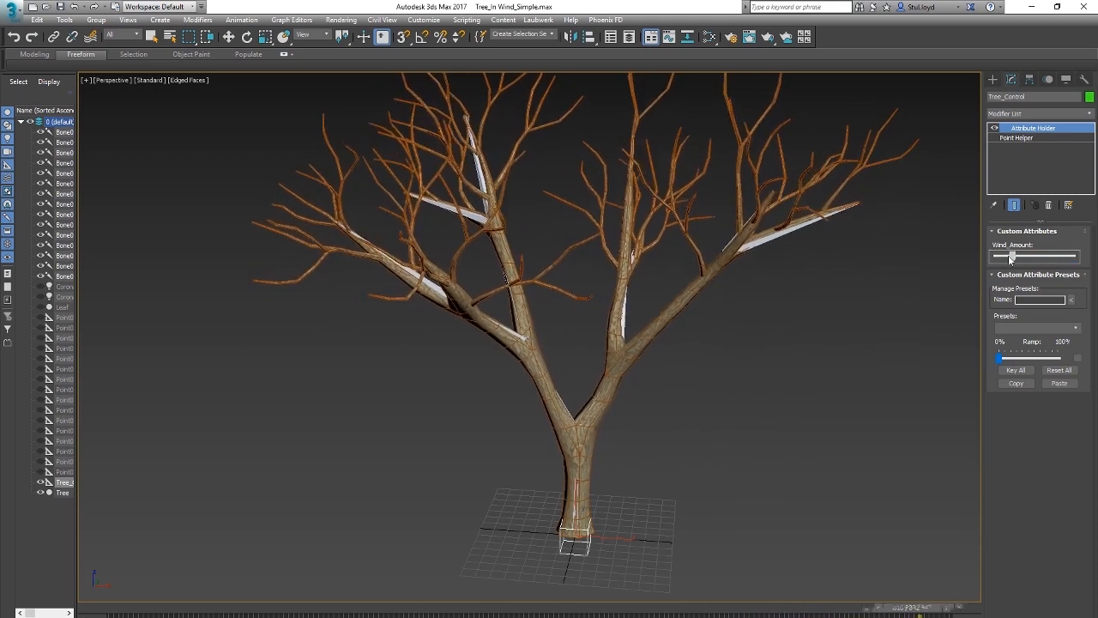
Step: Compare the Tree mesh's sway up close and from afar with Wind_Amount low and at its maximum
{"action": "scroll", "coordinate": [657, 322], "scroll_direction": "up", "scroll_amount": 5}
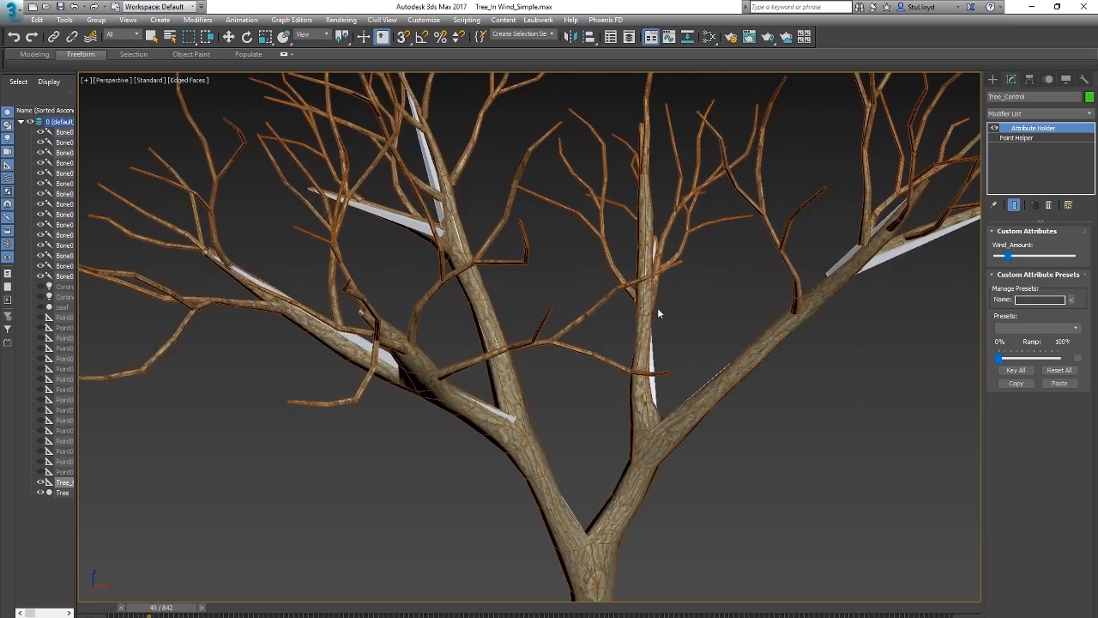
{"action": "scroll", "coordinate": [657, 314], "scroll_direction": "down", "scroll_amount": 5}
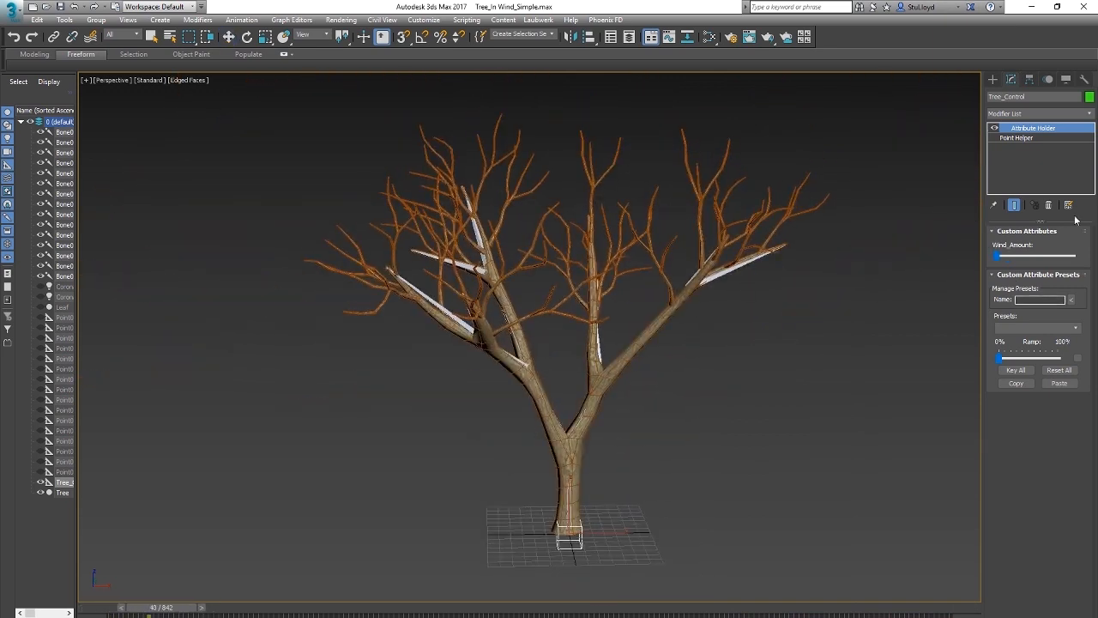
{"action": "left_click_drag", "start_coordinate": [997, 254], "coordinate": [1011, 256]}
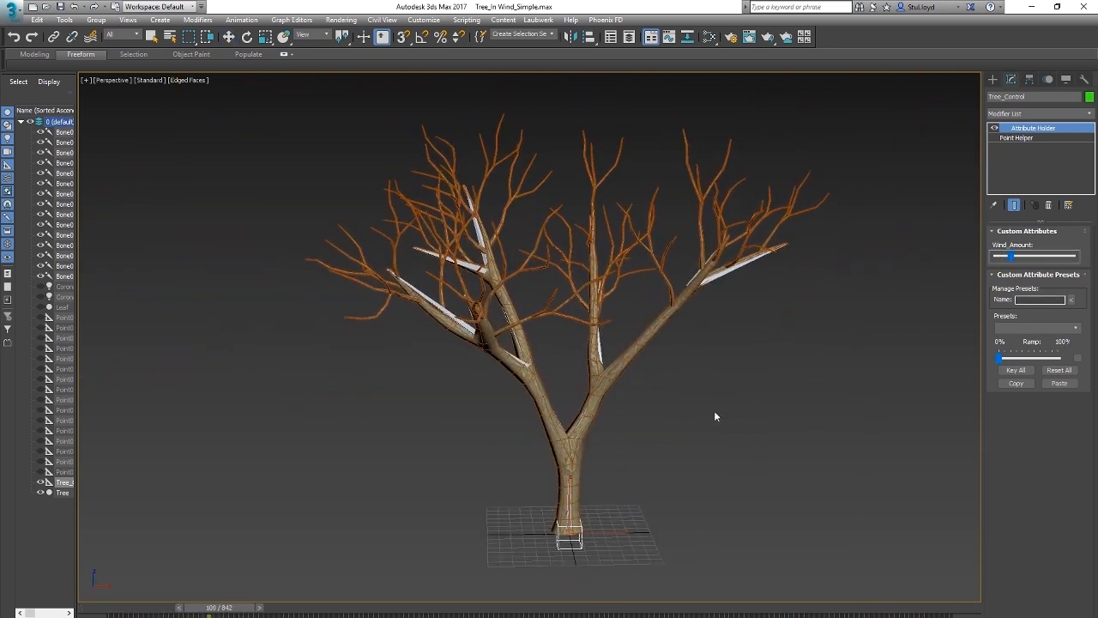
{"action": "scroll", "coordinate": [592, 398], "scroll_direction": "up", "scroll_amount": 5}
{"action": "scroll", "coordinate": [515, 343], "scroll_direction": "down", "scroll_amount": 5}
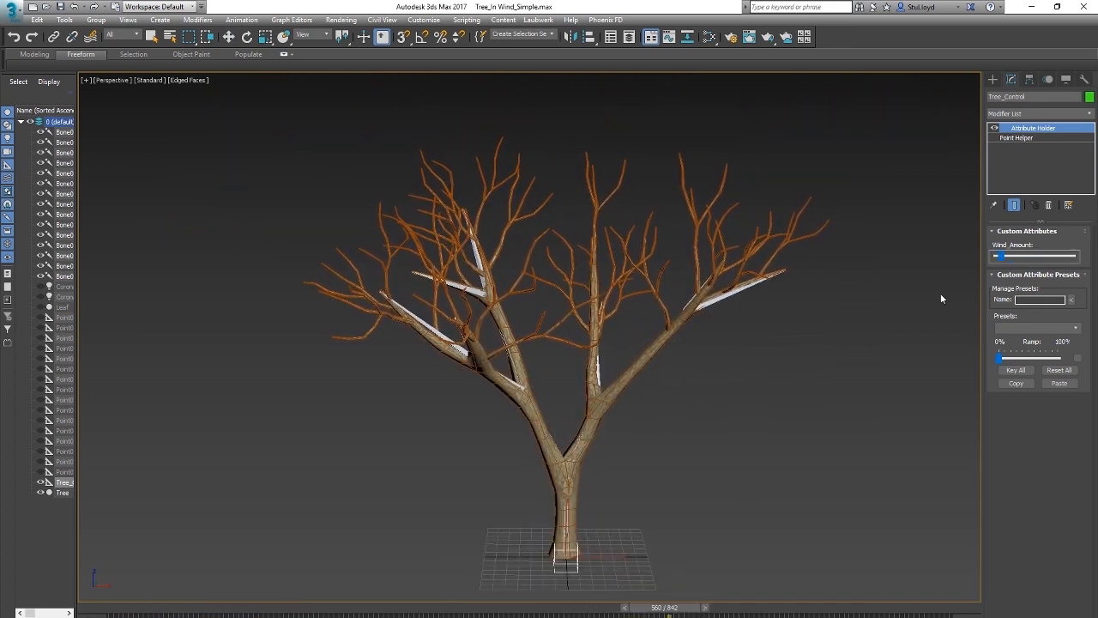
{"action": "left_click_drag", "start_coordinate": [1001, 257], "coordinate": [1074, 256]}
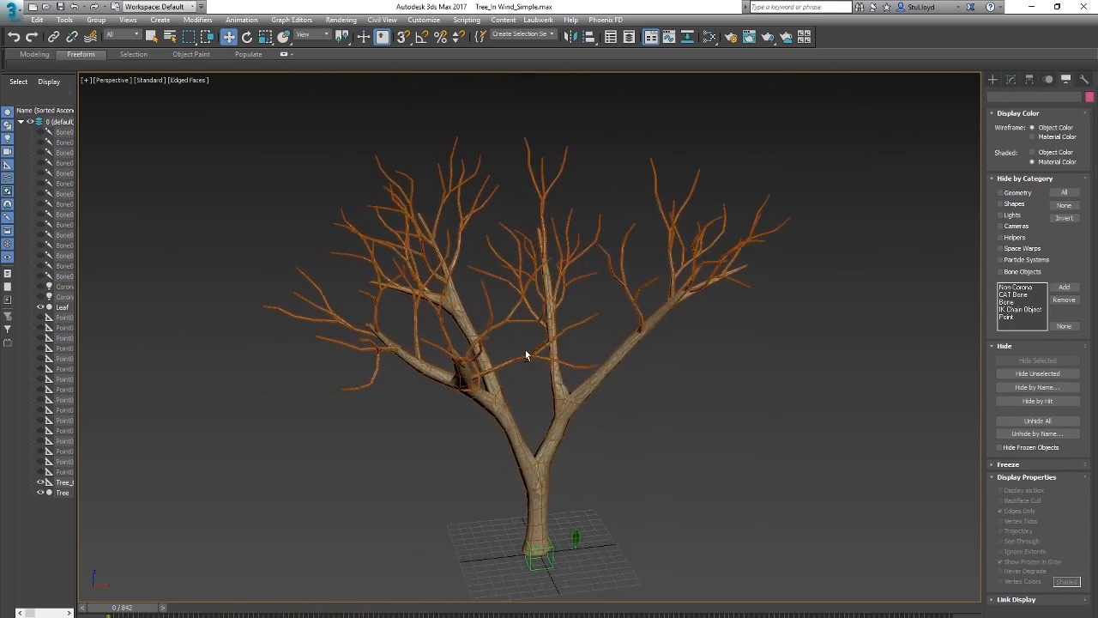
{"action": "scroll", "coordinate": [543, 373], "scroll_direction": "up", "scroll_amount": 3}
{"action": "scroll", "coordinate": [533, 372], "scroll_direction": "down", "scroll_amount": 3}
{"action": "mouse_move", "coordinate": [543, 373]}
{"action": "middle_mouse_down", "text": "alt"}
{"action": "mouse_move", "coordinate": [533, 371]}
{"action": "mouse_move", "coordinate": [546, 355]}
{"action": "middle_mouse_up", "text": "alt"}
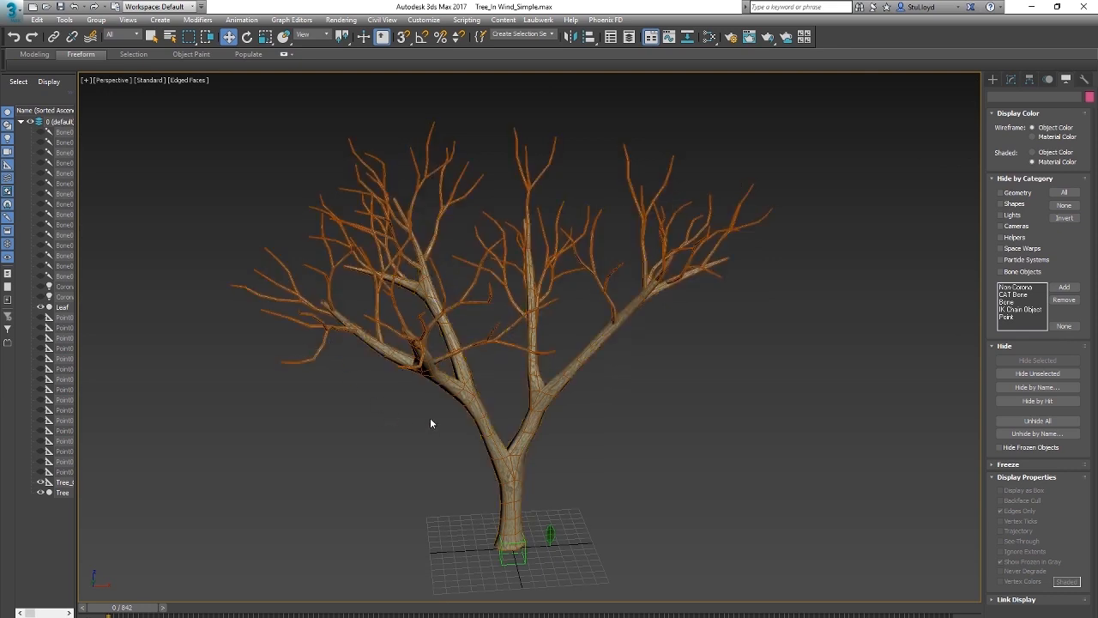
Step: Select the Tree mesh and enter polygon editing on the Editable Poly beneath its Skin modifier
{"action": "middle_click_drag", "start_coordinate": [553, 416], "coordinate": [626, 417], "text": "alt"}
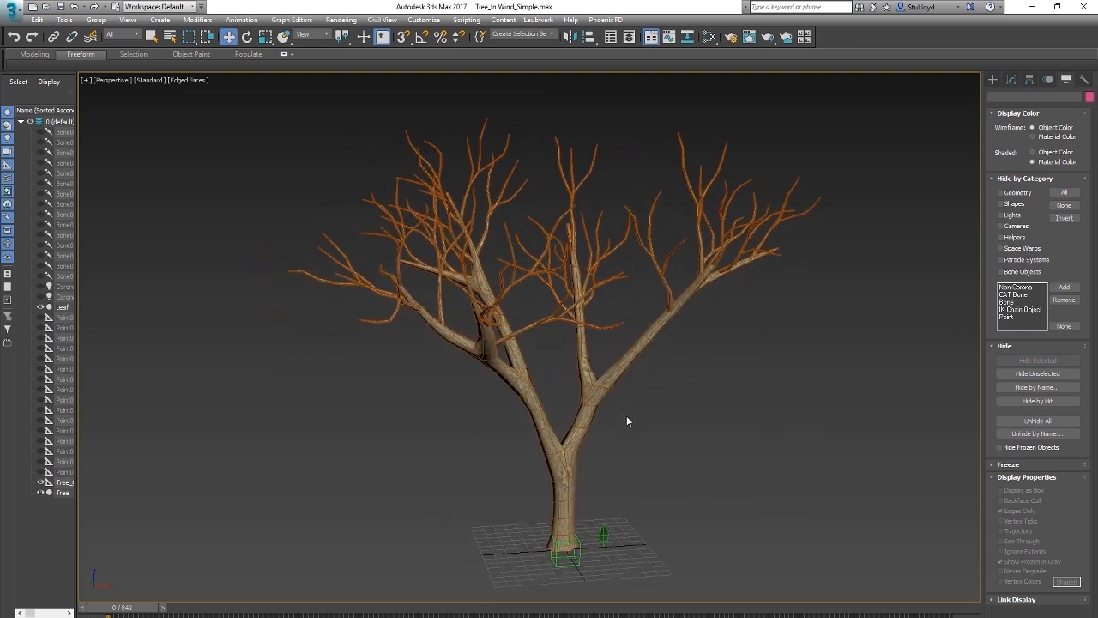
{"action": "middle_click_drag", "start_coordinate": [661, 385], "coordinate": [671, 394]}
{"action": "left_click", "coordinate": [611, 393]}
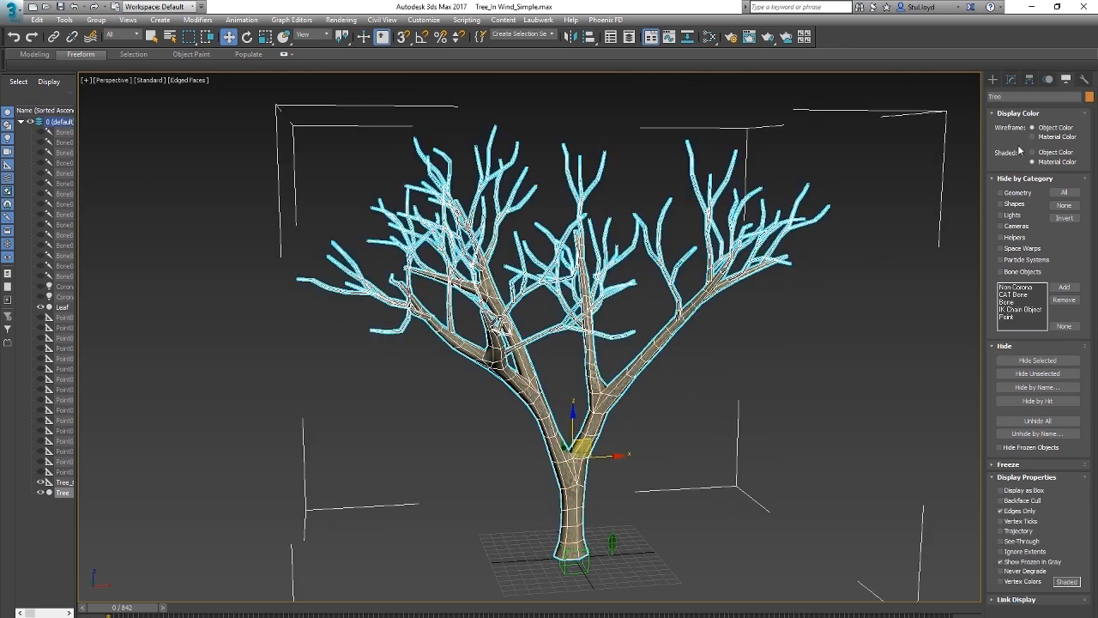
{"action": "left_click", "coordinate": [1011, 79]}
{"action": "left_click", "coordinate": [1013, 138]}
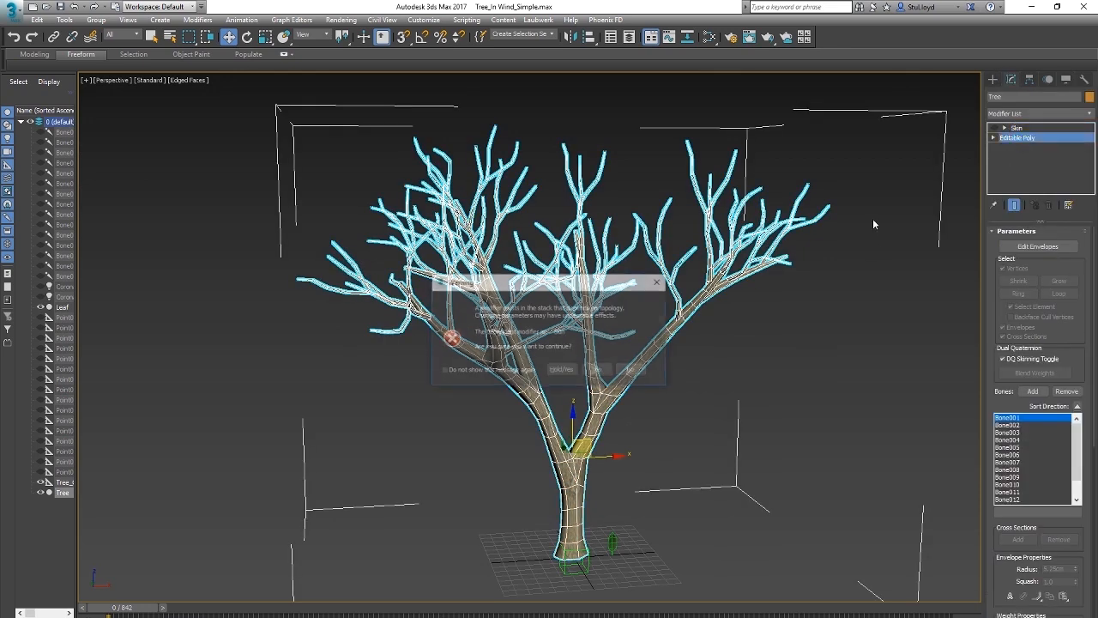
{"action": "left_click", "coordinate": [597, 369]}
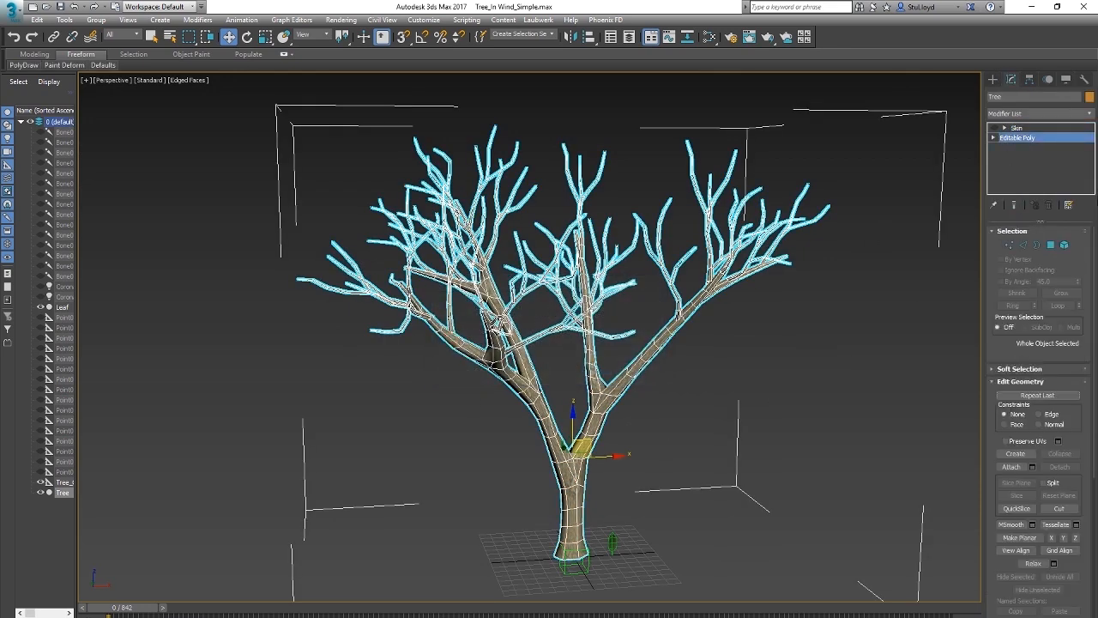
{"action": "key", "text": "4"}
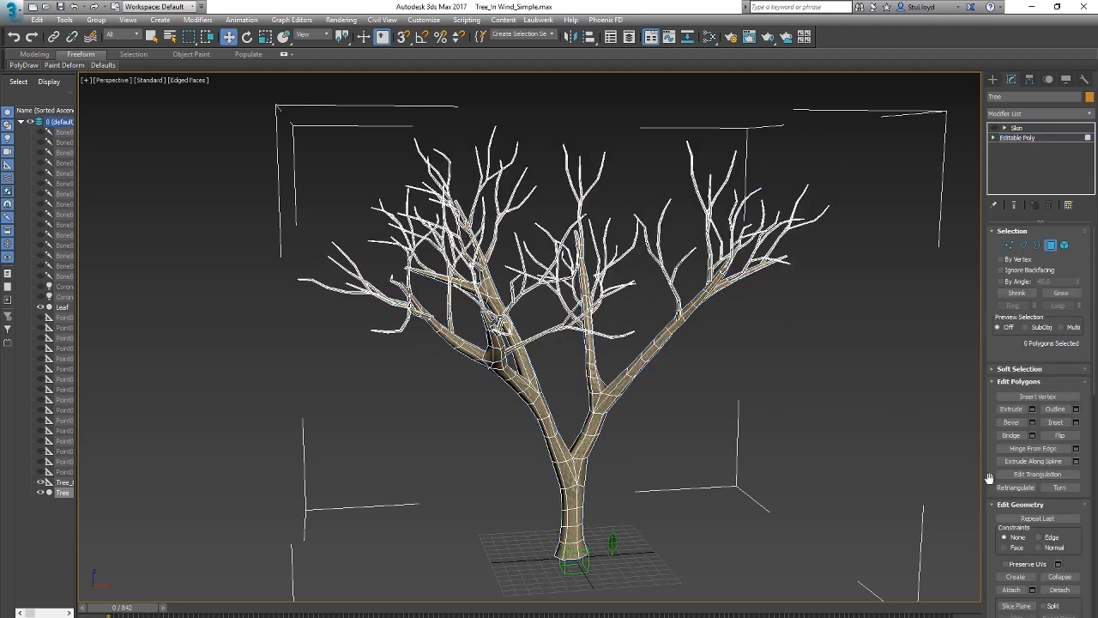
Step: Select the polygons at the outer tip of a low twig on the Tree mesh
{"action": "left_click_drag", "start_coordinate": [989, 478], "coordinate": [956, 166]}
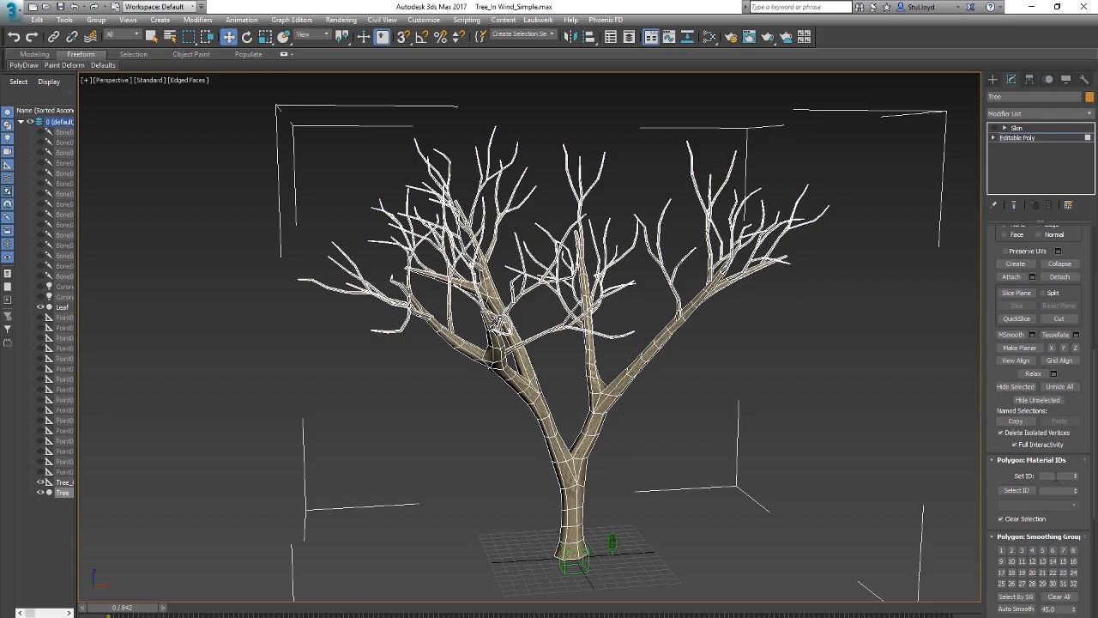
{"action": "scroll", "coordinate": [429, 321], "scroll_direction": "up", "scroll_amount": 8}
{"action": "middle_click_drag", "start_coordinate": [434, 324], "coordinate": [449, 327], "text": "alt"}
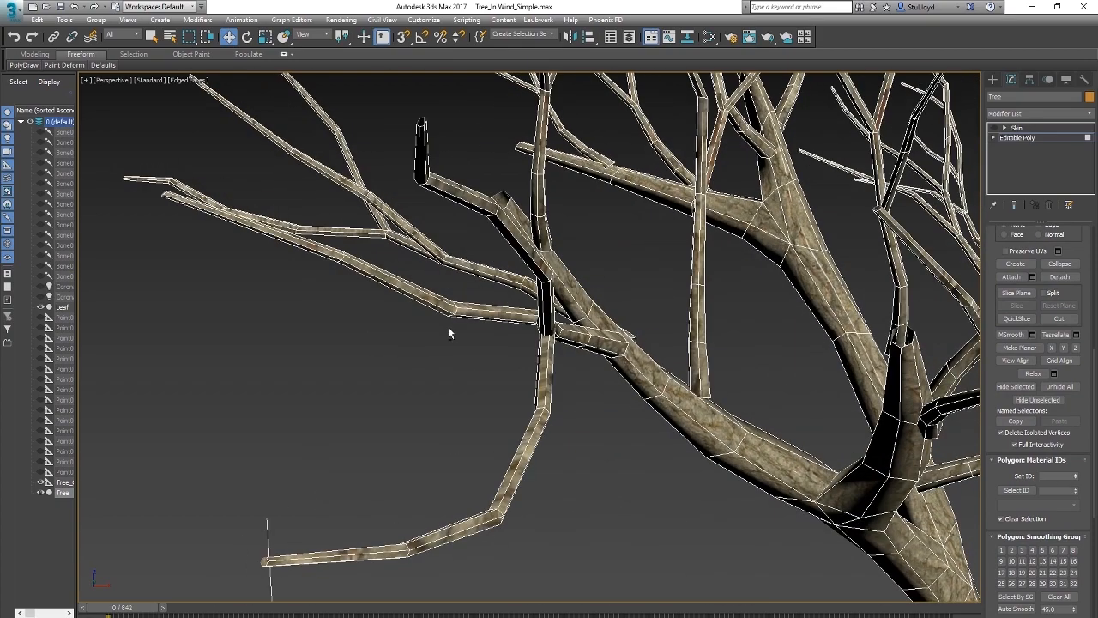
{"action": "middle_click_drag", "start_coordinate": [371, 428], "coordinate": [385, 351]}
{"action": "left_click", "coordinate": [378, 372]}
Step: Extend the polygon selection to the twigs on all branches and open their material ID for editing
{"action": "scroll", "coordinate": [450, 370], "scroll_direction": "down", "scroll_amount": 8}
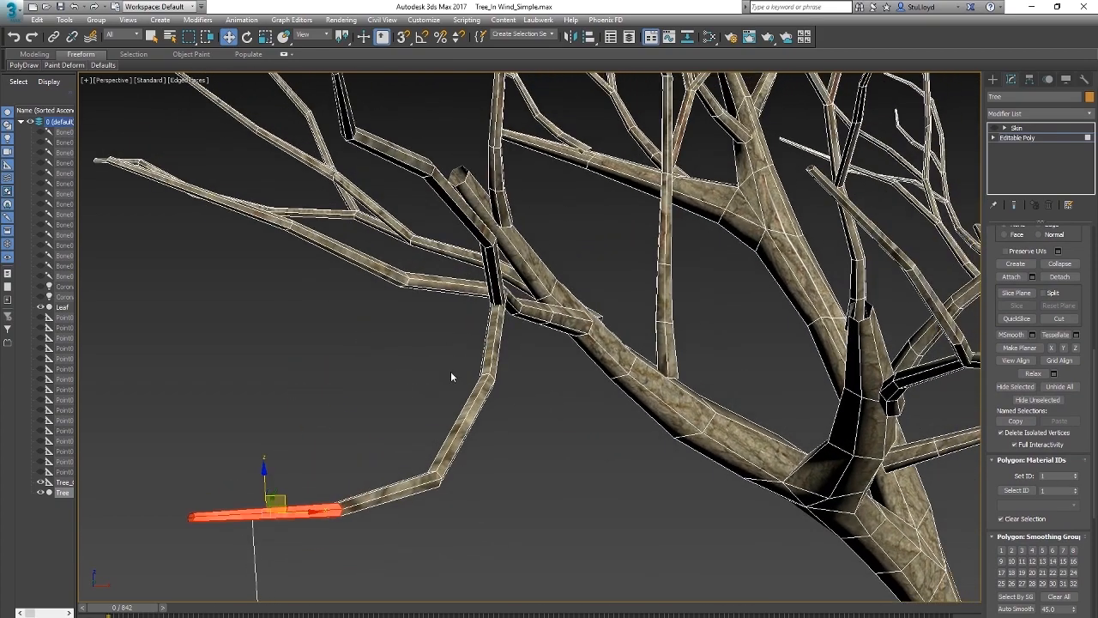
{"action": "mouse_move", "coordinate": [431, 379]}
{"action": "middle_mouse_down", "text": "alt"}
{"action": "mouse_move", "coordinate": [412, 387]}
{"action": "mouse_move", "coordinate": [426, 395]}
{"action": "middle_mouse_up", "text": "alt"}
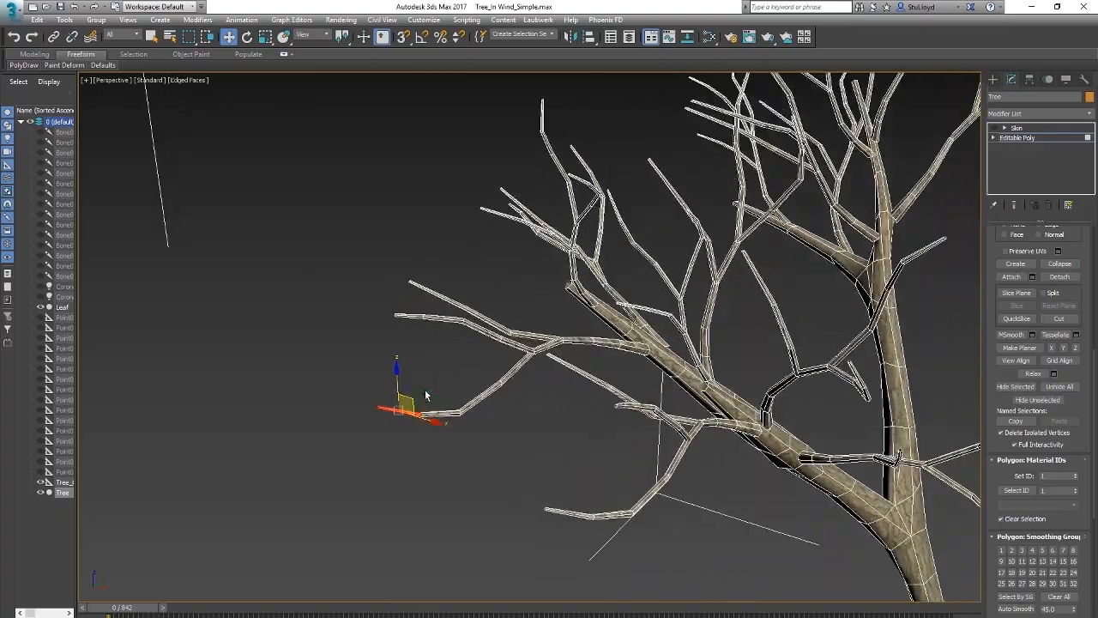
{"action": "left_click_drag", "start_coordinate": [544, 441], "coordinate": [543, 441]}
{"action": "middle_click_drag", "start_coordinate": [496, 415], "coordinate": [421, 461], "text": "alt"}
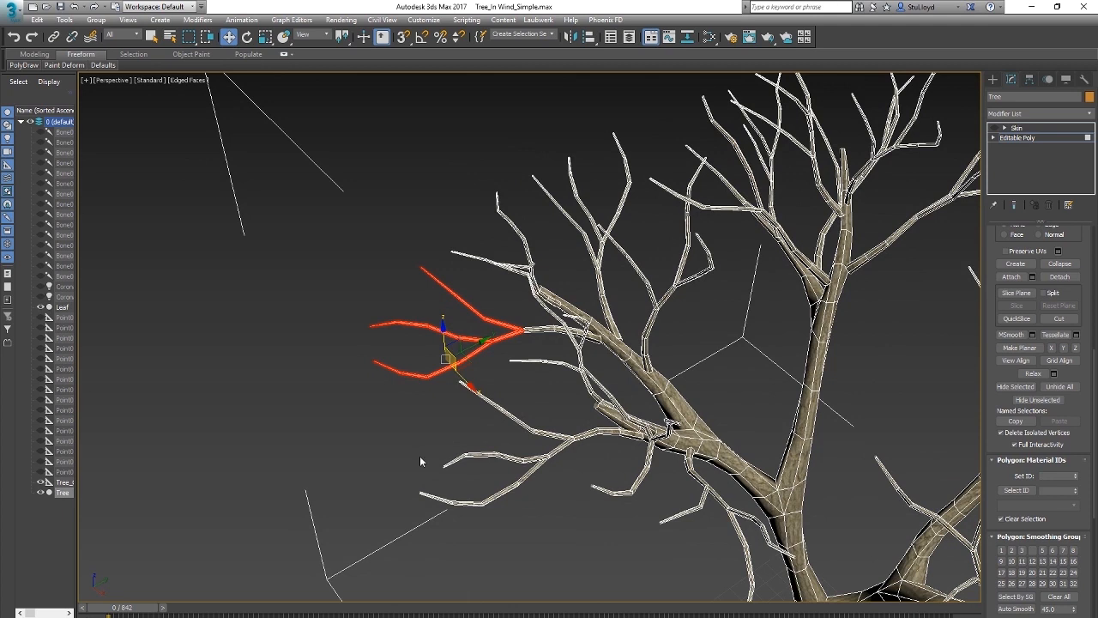
{"action": "left_click_drag", "start_coordinate": [534, 449], "coordinate": [534, 447]}
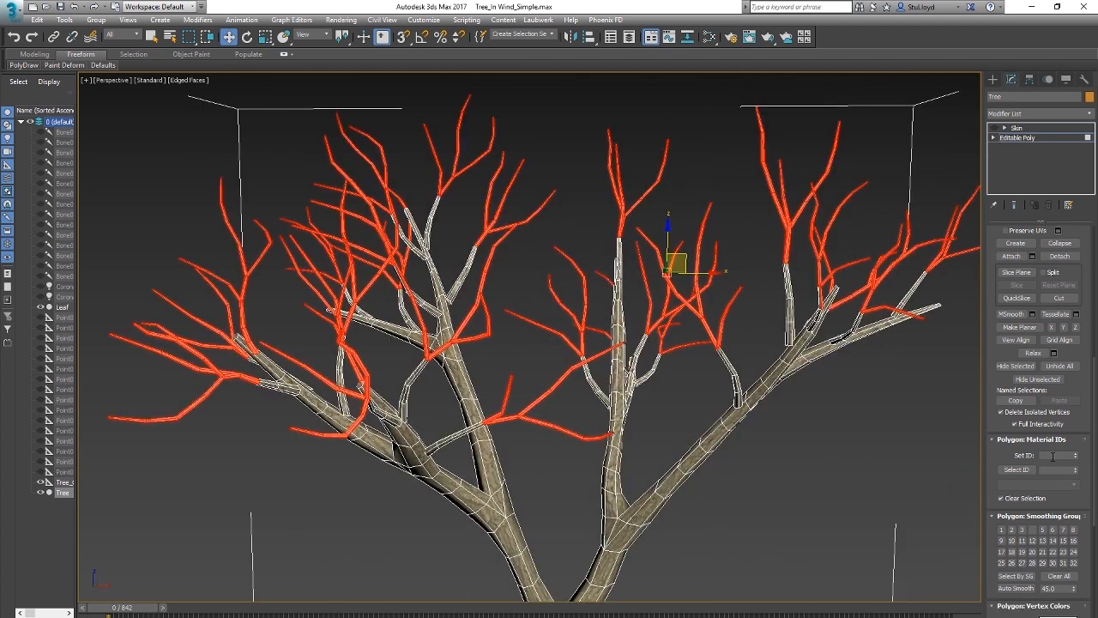
{"action": "left_click", "coordinate": [1053, 456]}
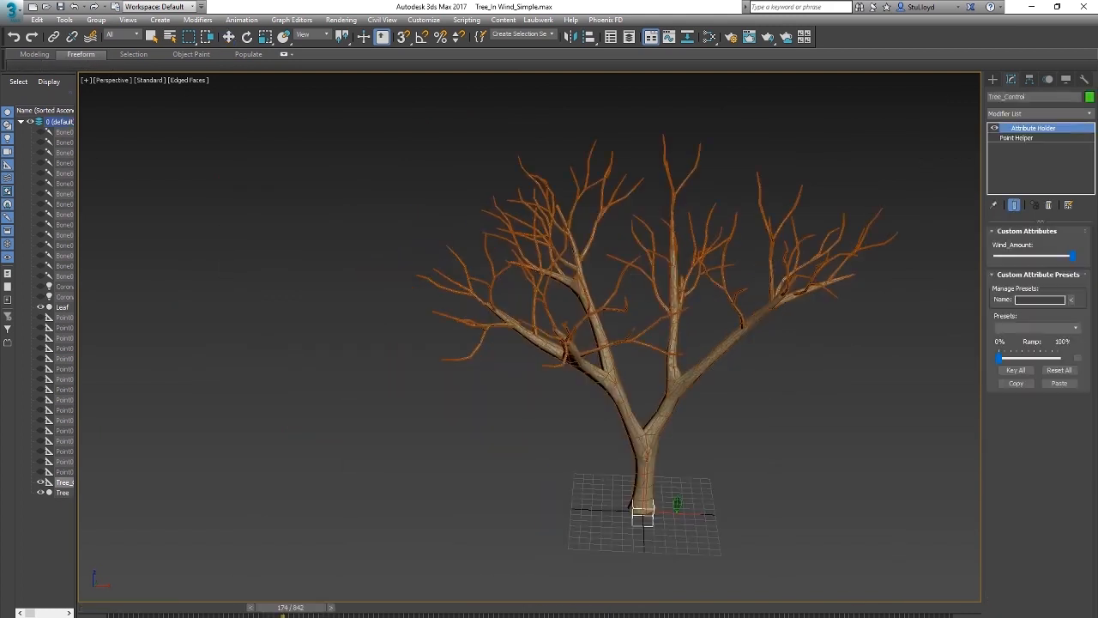
Step: Create a tyFlow object on the ground beside the tree
{"action": "scroll", "coordinate": [611, 421], "scroll_direction": "up", "scroll_amount": 5}
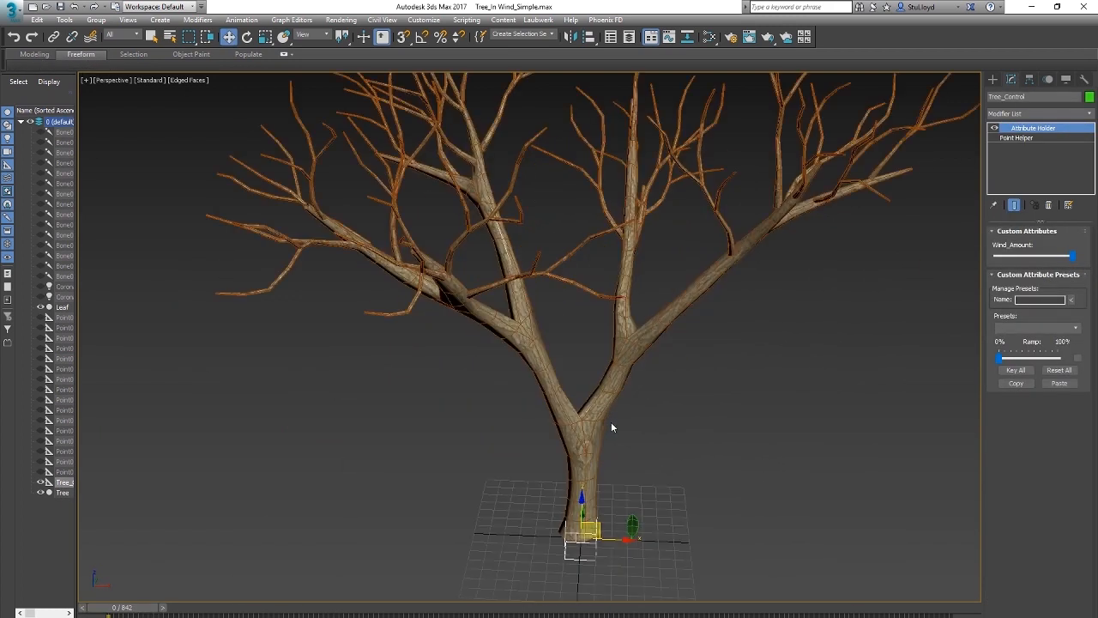
{"action": "left_click", "coordinate": [994, 80]}
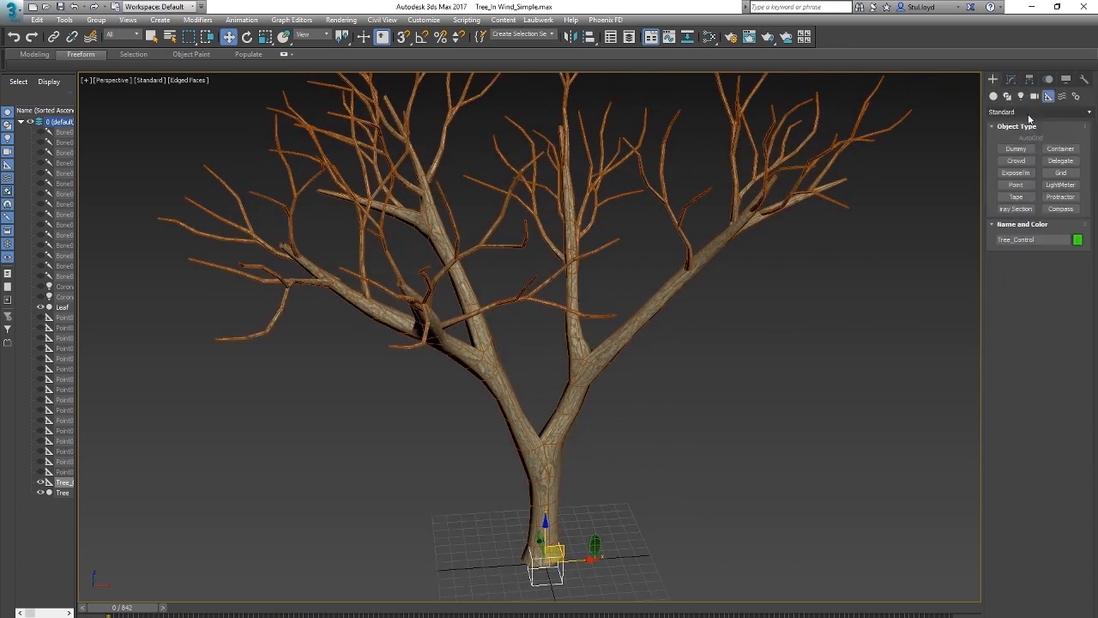
{"action": "left_click", "coordinate": [1060, 208]}
{"action": "left_click_drag", "start_coordinate": [667, 495], "coordinate": [679, 506]}
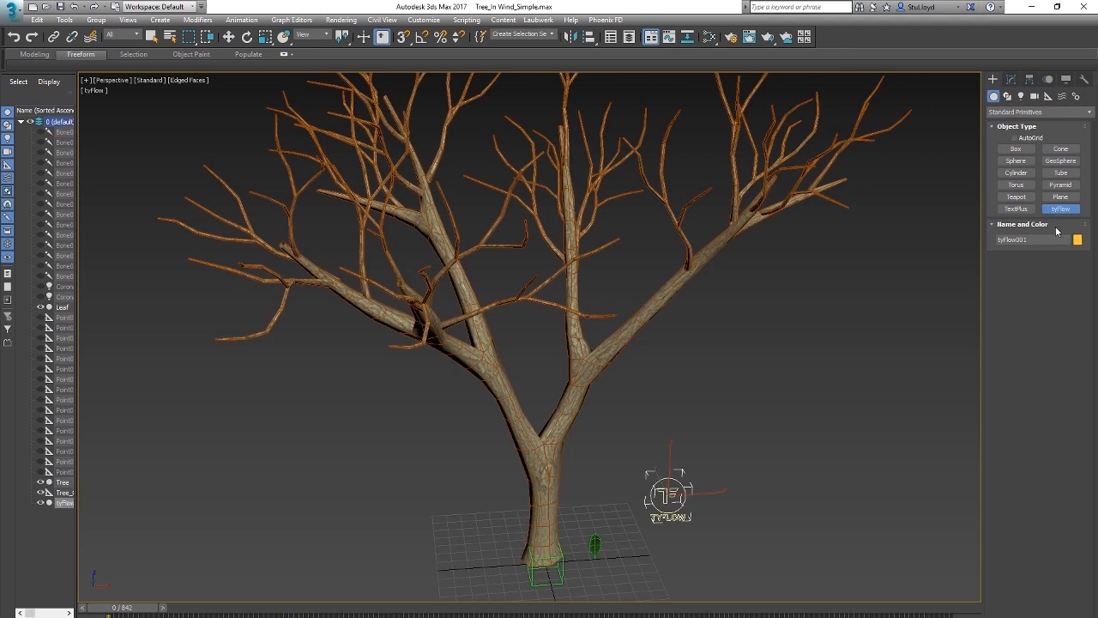
Step: Create a tyFlow event with a Birth operator and set its End frame to 0
{"action": "left_click_drag", "start_coordinate": [59, 471], "coordinate": [146, 254]}
{"action": "left_click_drag", "start_coordinate": [466, 180], "coordinate": [384, 197]}
{"action": "type", "text": "0"}
{"action": "key", "text": "Return"}
{"action": "left_click_drag", "start_coordinate": [334, 129], "coordinate": [366, 119]}
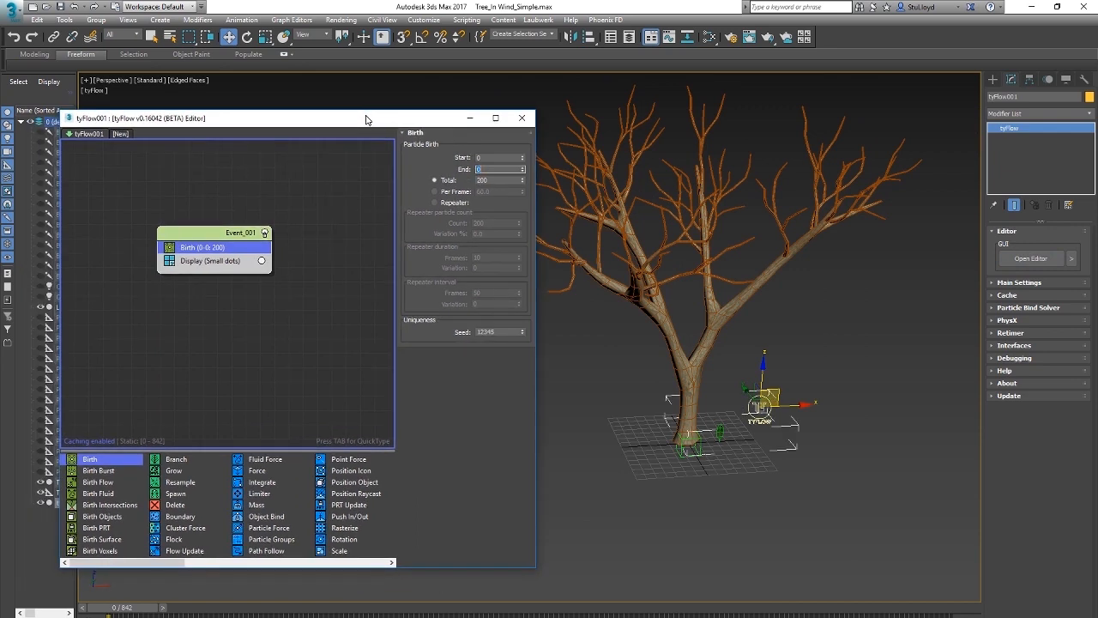
Step: Add a Position Object operator after Birth, with Tree as its object and Faces as the location
{"action": "middle_click_drag", "start_coordinate": [713, 369], "coordinate": [714, 387]}
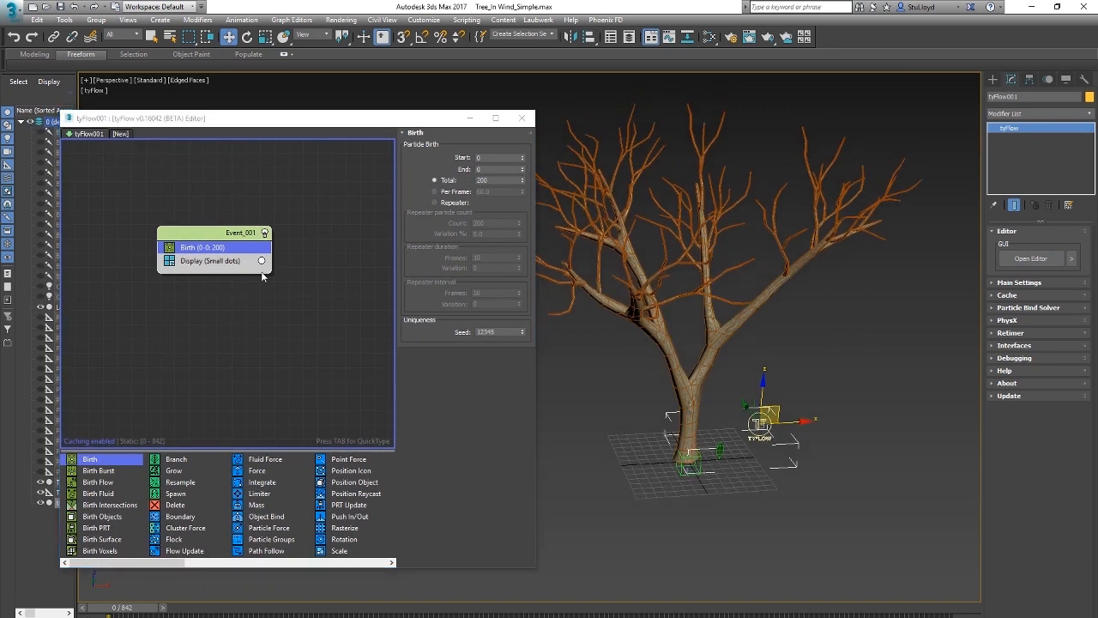
{"action": "left_click_drag", "start_coordinate": [350, 486], "coordinate": [202, 260]}
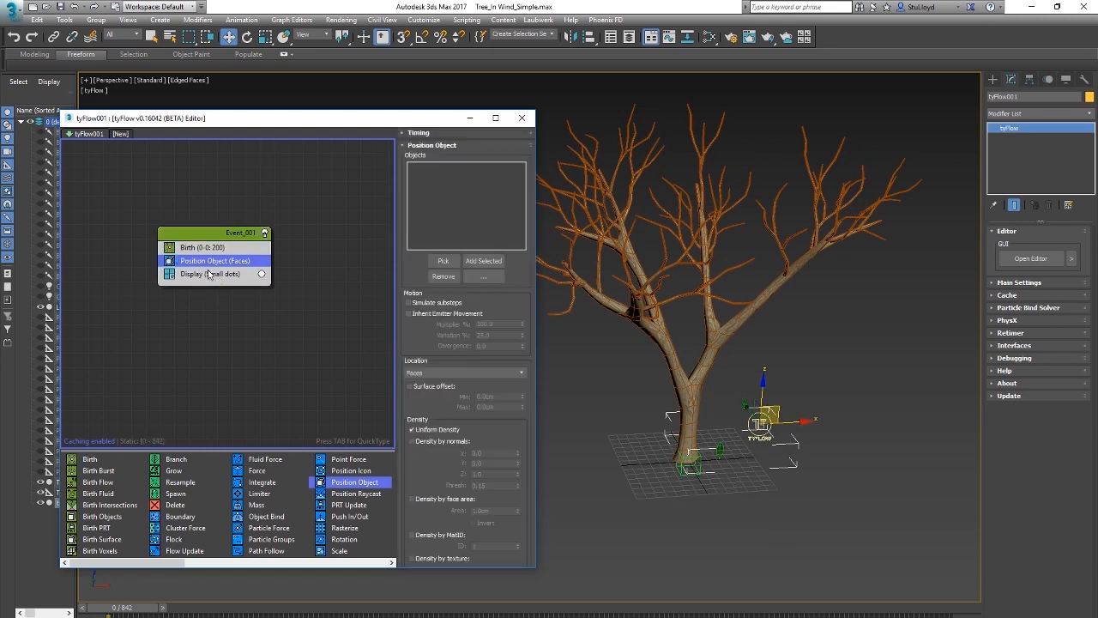
{"action": "left_click", "coordinate": [436, 267]}
{"action": "left_click", "coordinate": [680, 314]}
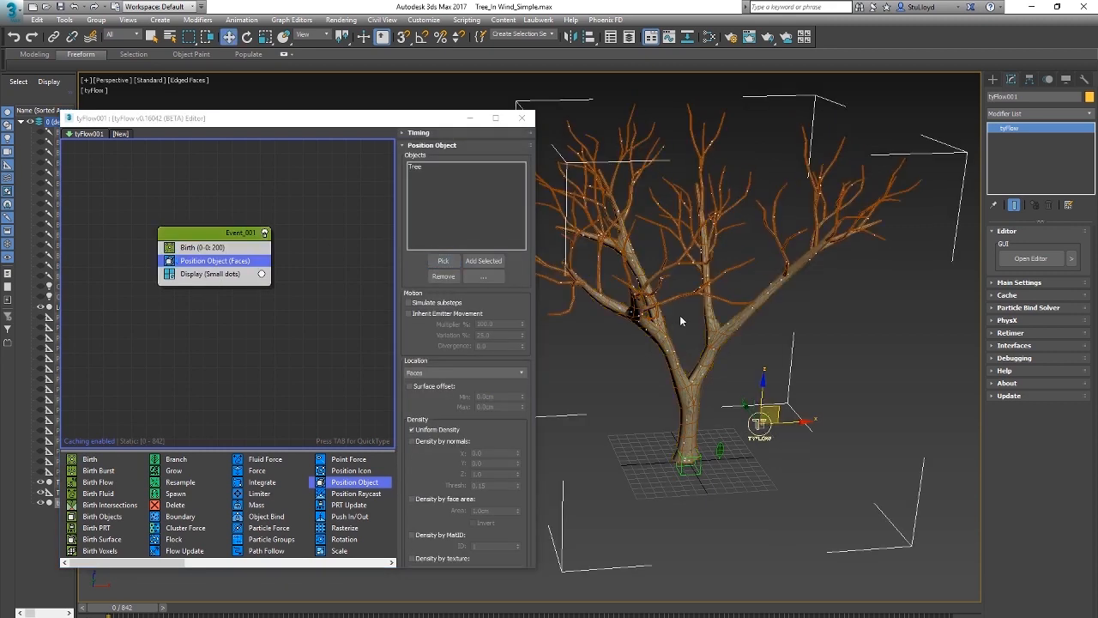
{"action": "left_click", "coordinate": [485, 373]}
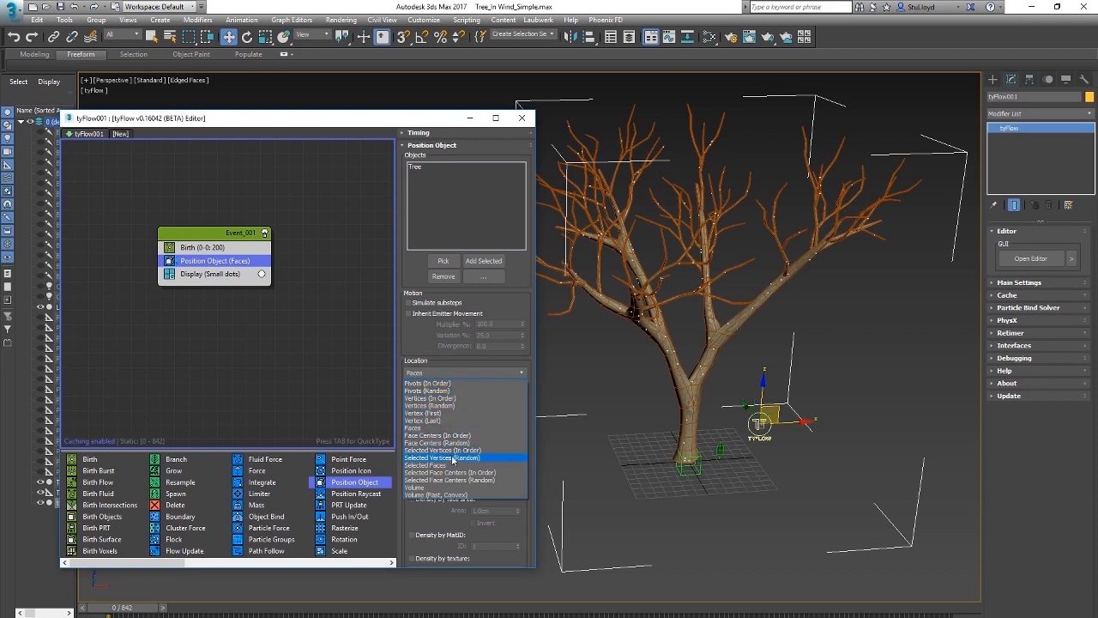
{"action": "left_click", "coordinate": [424, 428]}
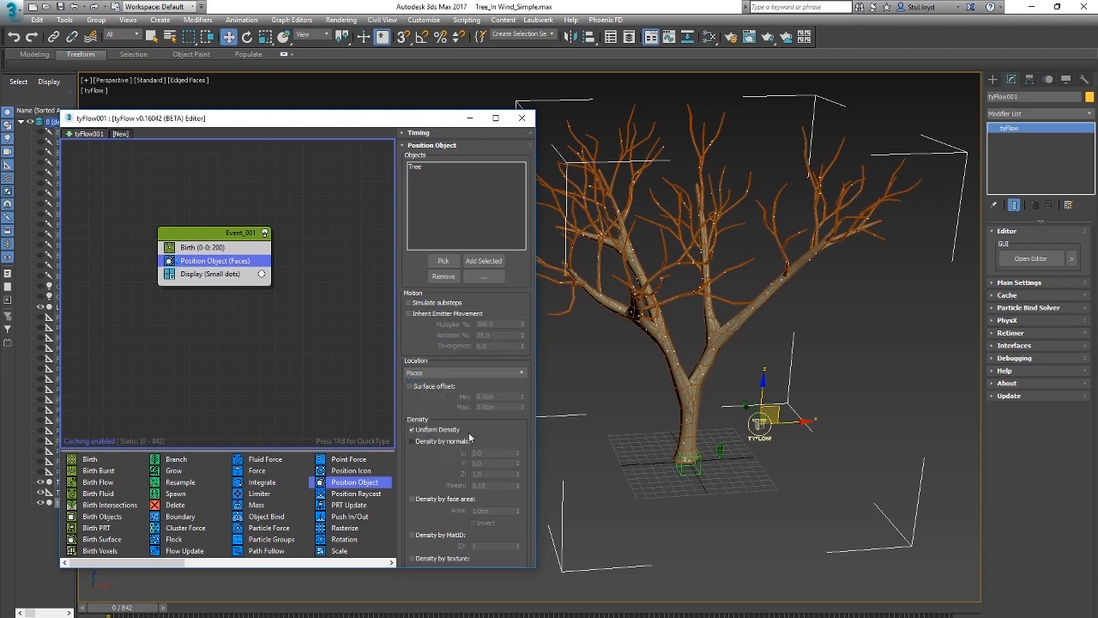
Step: Enable Density by MatID with ID 3 in Position Object and check the particle placement on the twigs
{"action": "left_click_drag", "start_coordinate": [407, 476], "coordinate": [404, 314]}
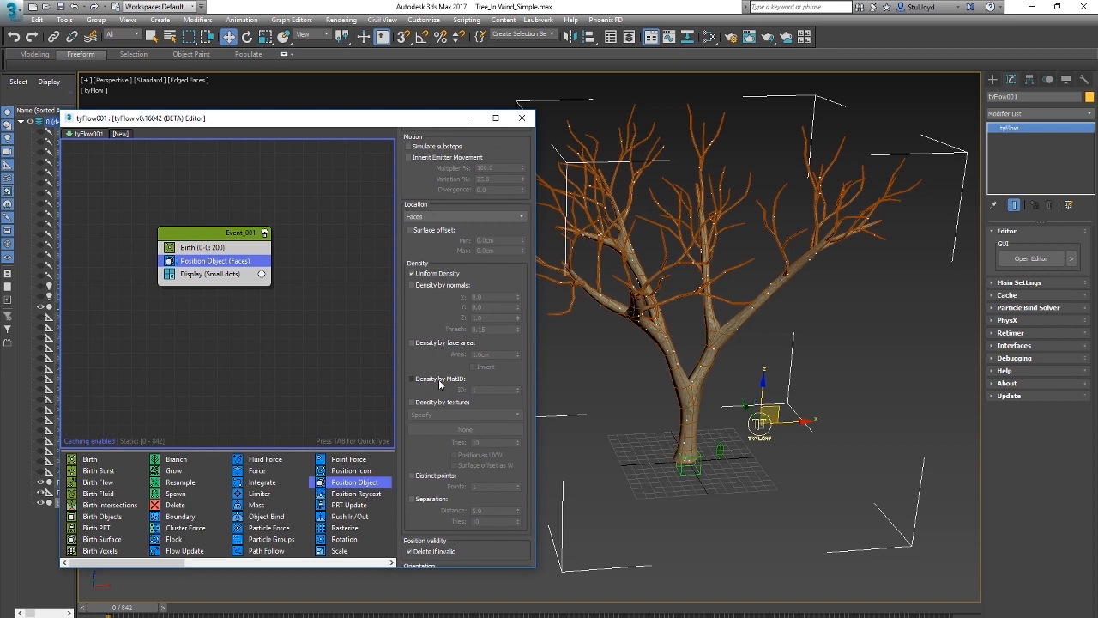
{"action": "left_click", "coordinate": [412, 379]}
{"action": "left_click_drag", "start_coordinate": [483, 390], "coordinate": [433, 391]}
{"action": "type", "text": "3"}
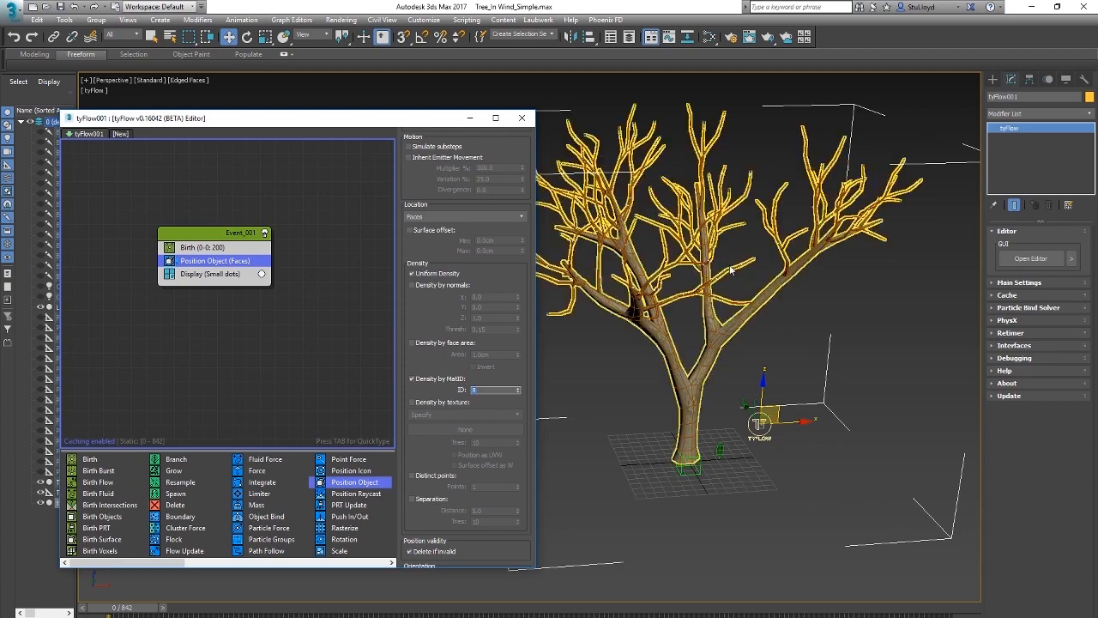
{"action": "middle_click_drag", "start_coordinate": [732, 271], "coordinate": [675, 284], "text": "alt"}
{"action": "scroll", "coordinate": [665, 278], "scroll_direction": "up", "scroll_amount": 4}
{"action": "middle_click_drag", "start_coordinate": [888, 356], "coordinate": [752, 345], "text": "alt"}
{"action": "middle_click_drag", "start_coordinate": [795, 297], "coordinate": [652, 297], "text": "alt"}
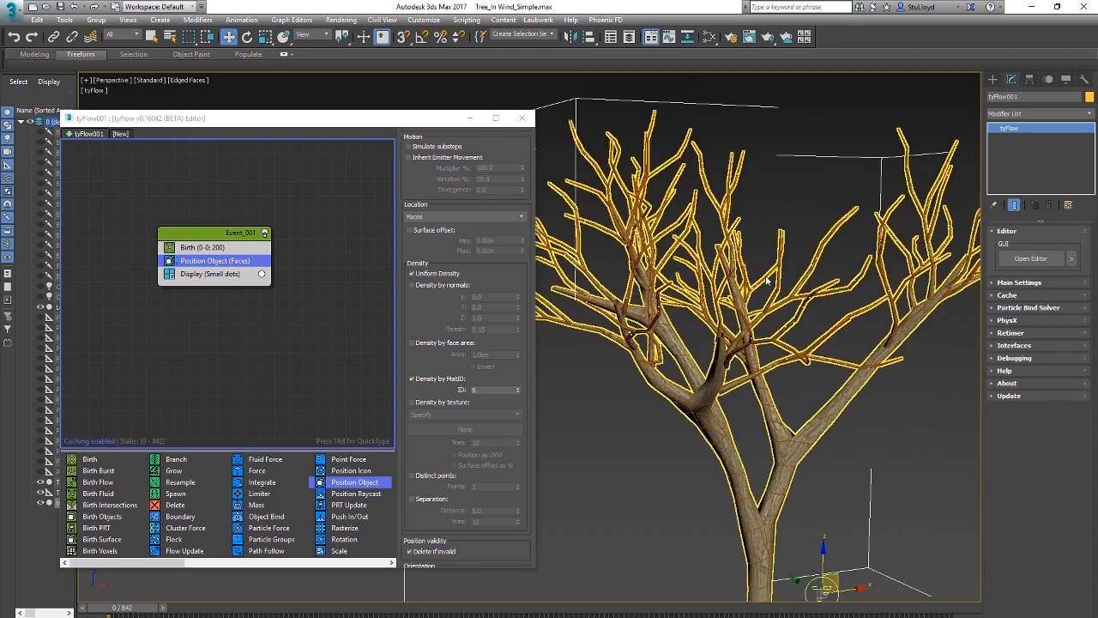
{"action": "scroll", "coordinate": [768, 281], "scroll_direction": "down", "scroll_amount": 5}
Step: Set the event's Display operator type to Geometry
{"action": "left_click", "coordinate": [210, 274]}
{"action": "left_click", "coordinate": [513, 159]}
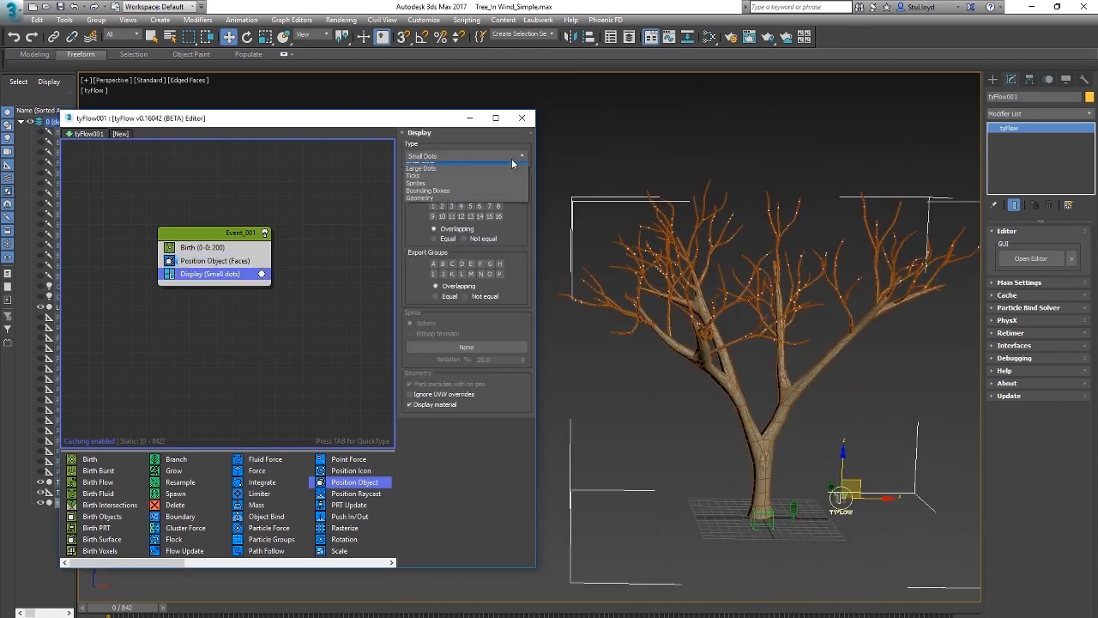
{"action": "left_click", "coordinate": [464, 207]}
Step: Add a Shape operator before Display, using the Leaf mesh as its shape, and remove the Tetra shape
{"action": "left_click_drag", "start_coordinate": [158, 564], "coordinate": [215, 563]}
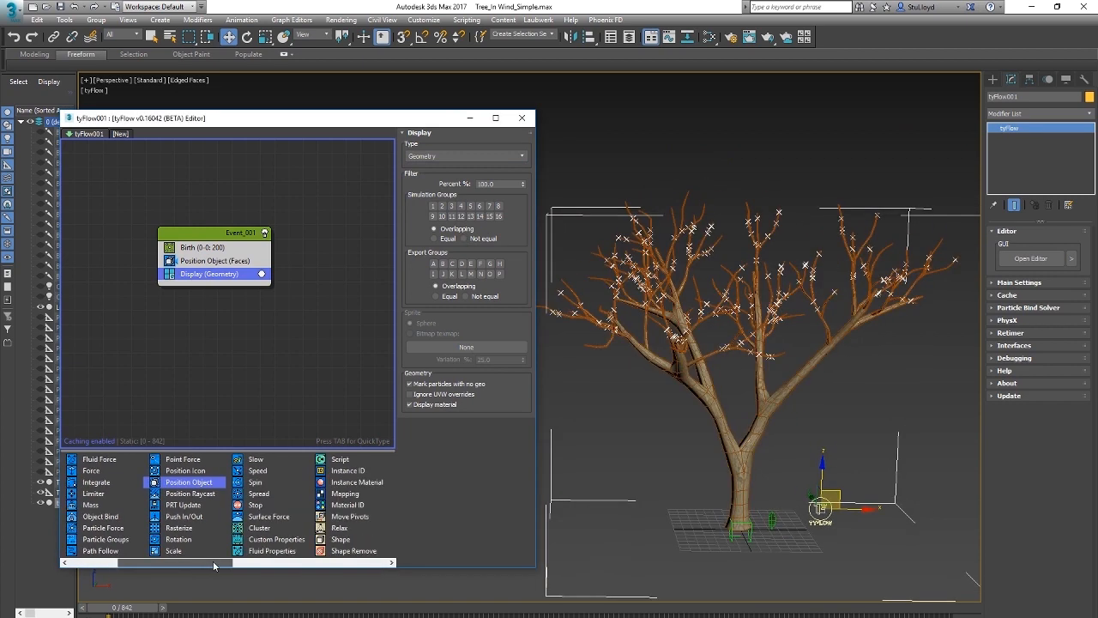
{"action": "left_click_drag", "start_coordinate": [343, 540], "coordinate": [215, 276]}
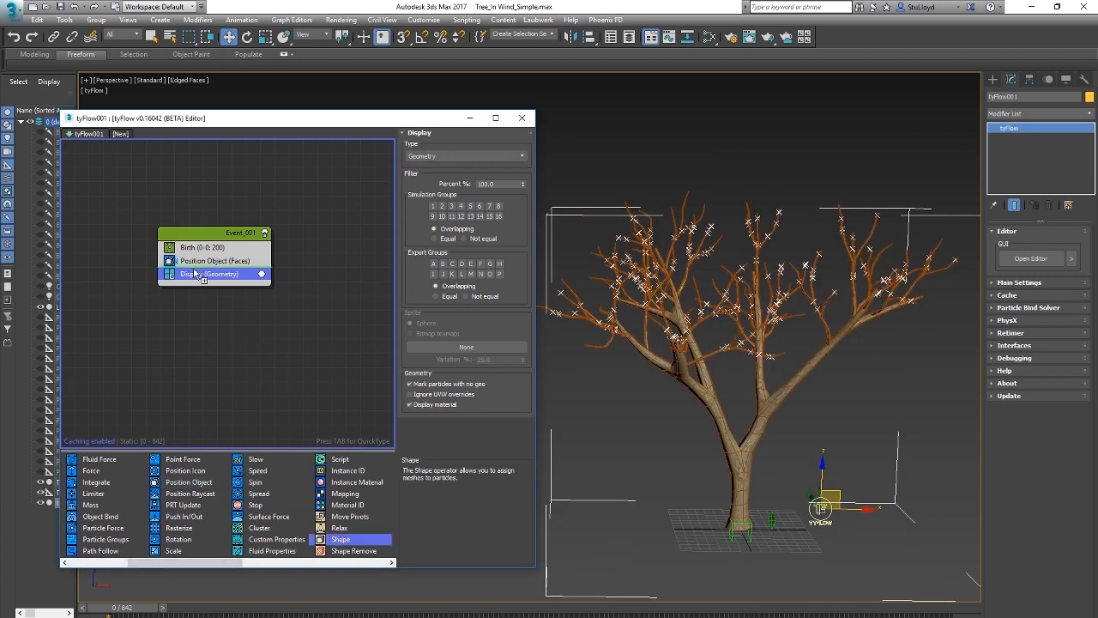
{"action": "left_click", "coordinate": [412, 411]}
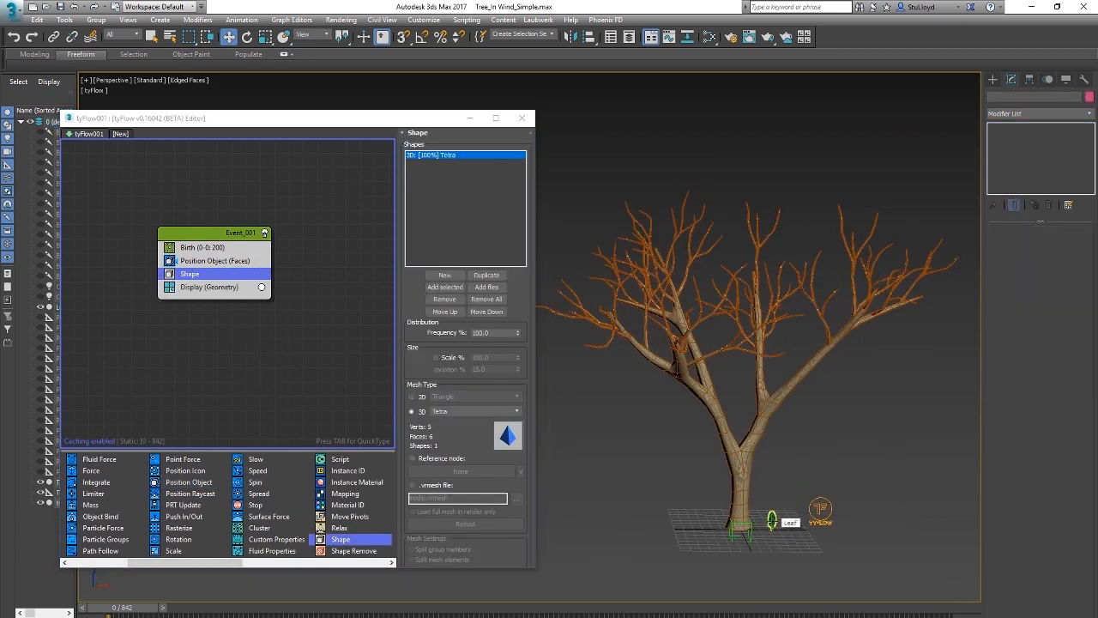
{"action": "left_click", "coordinate": [772, 520]}
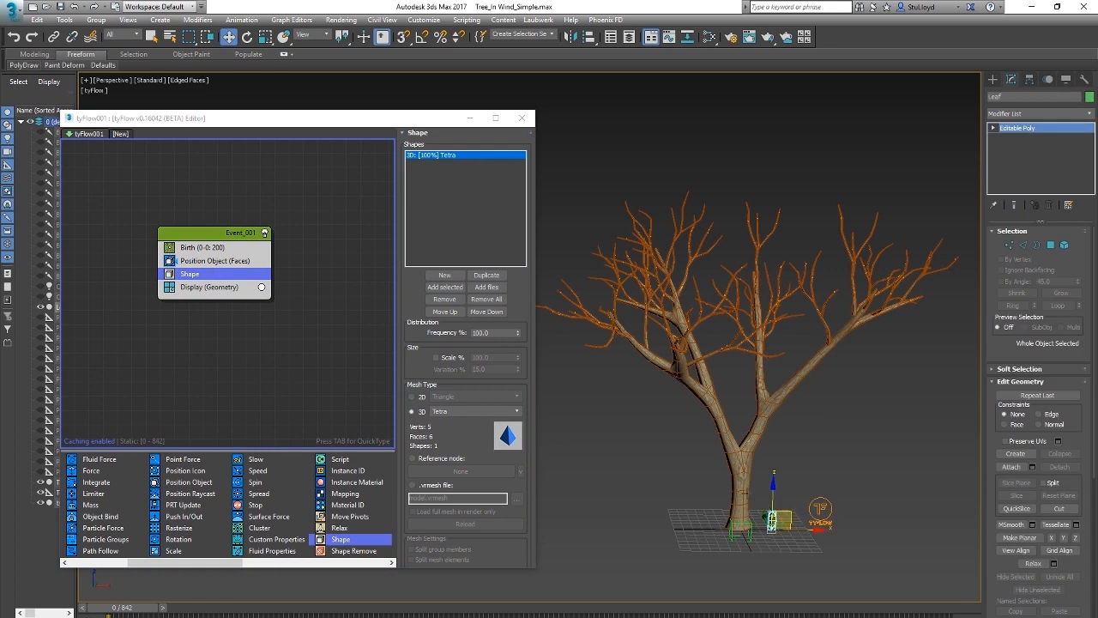
{"action": "left_click", "coordinate": [455, 291]}
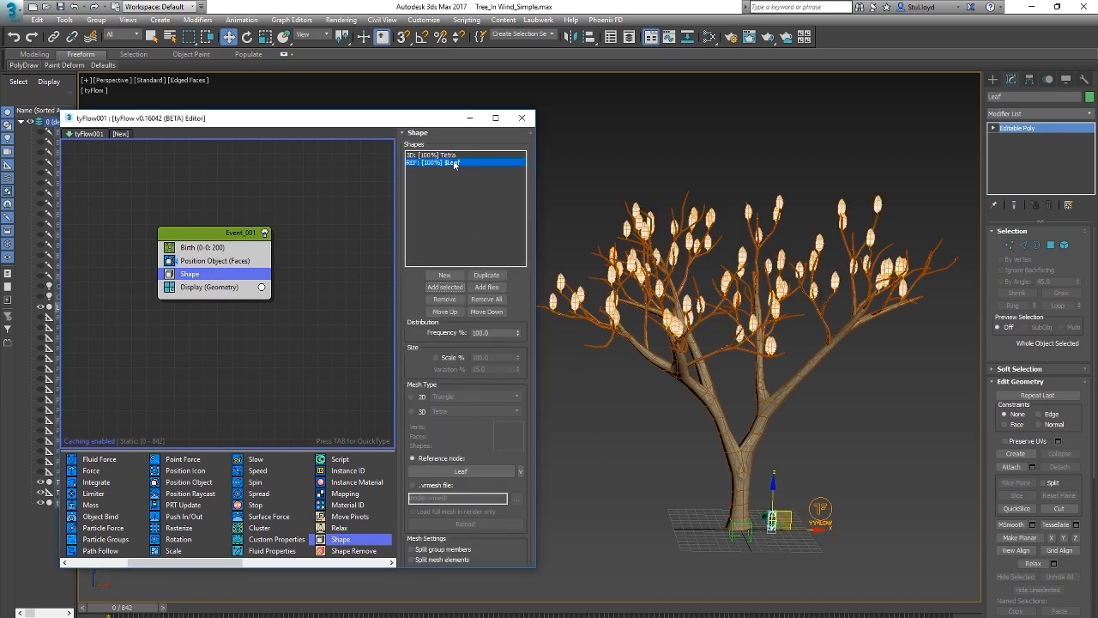
{"action": "left_click", "coordinate": [438, 155]}
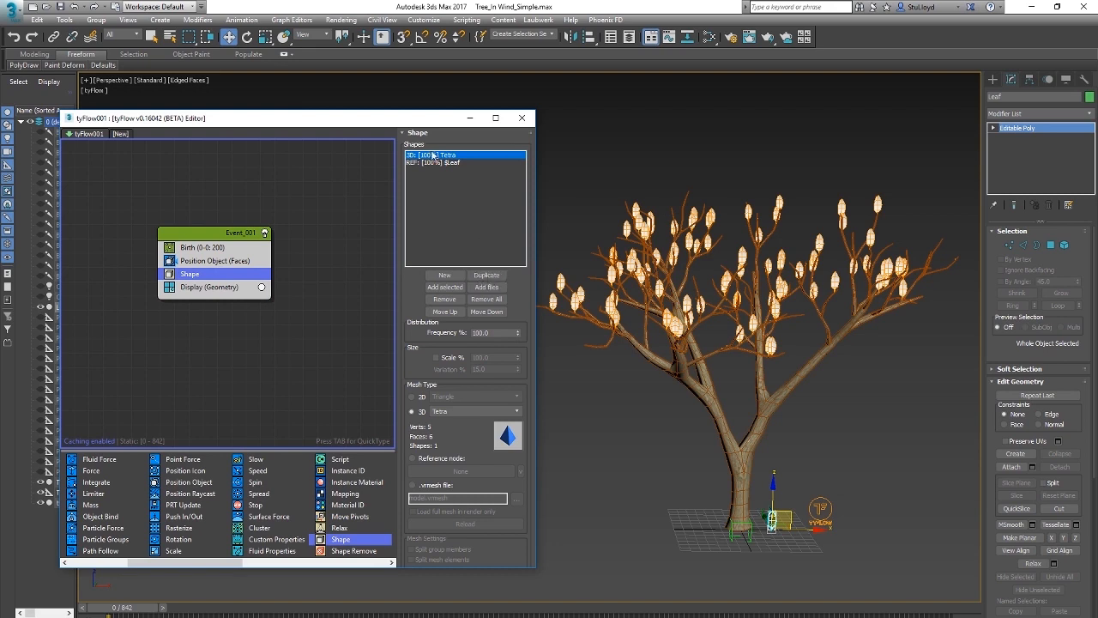
{"action": "left_click", "coordinate": [442, 299]}
Step: Add a Rotation operator with Random 3D orientation after Shape and inspect the leaves on the branches
{"action": "scroll", "coordinate": [788, 410], "scroll_direction": "up", "scroll_amount": 5}
{"action": "scroll", "coordinate": [787, 409], "scroll_direction": "down", "scroll_amount": 5}
{"action": "scroll", "coordinate": [791, 446], "scroll_direction": "up", "scroll_amount": 4}
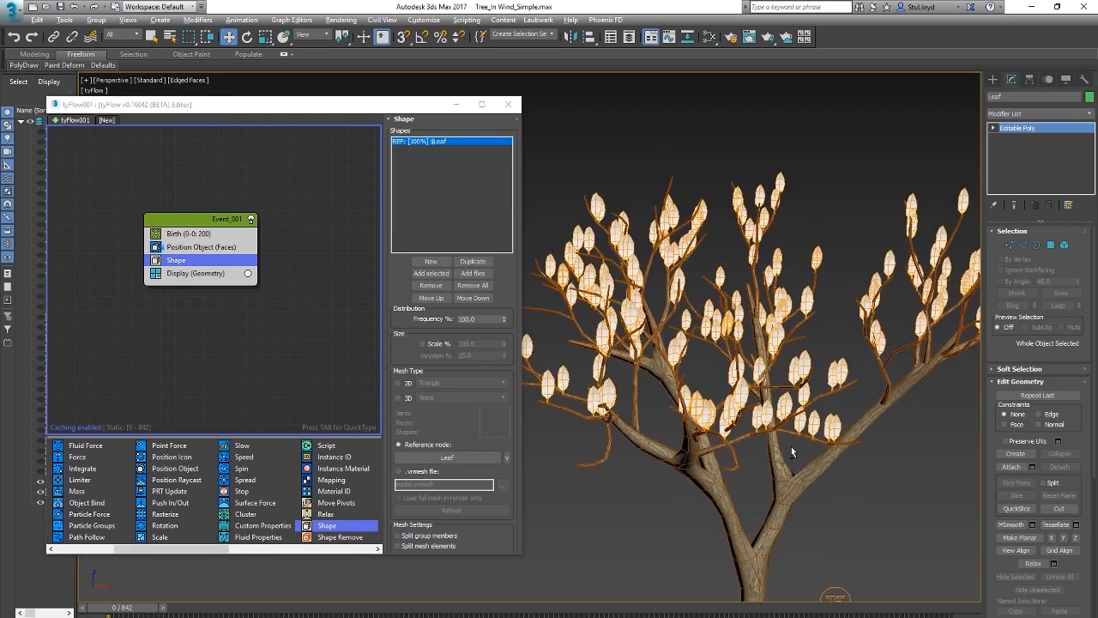
{"action": "middle_click_drag", "start_coordinate": [776, 428], "coordinate": [766, 395]}
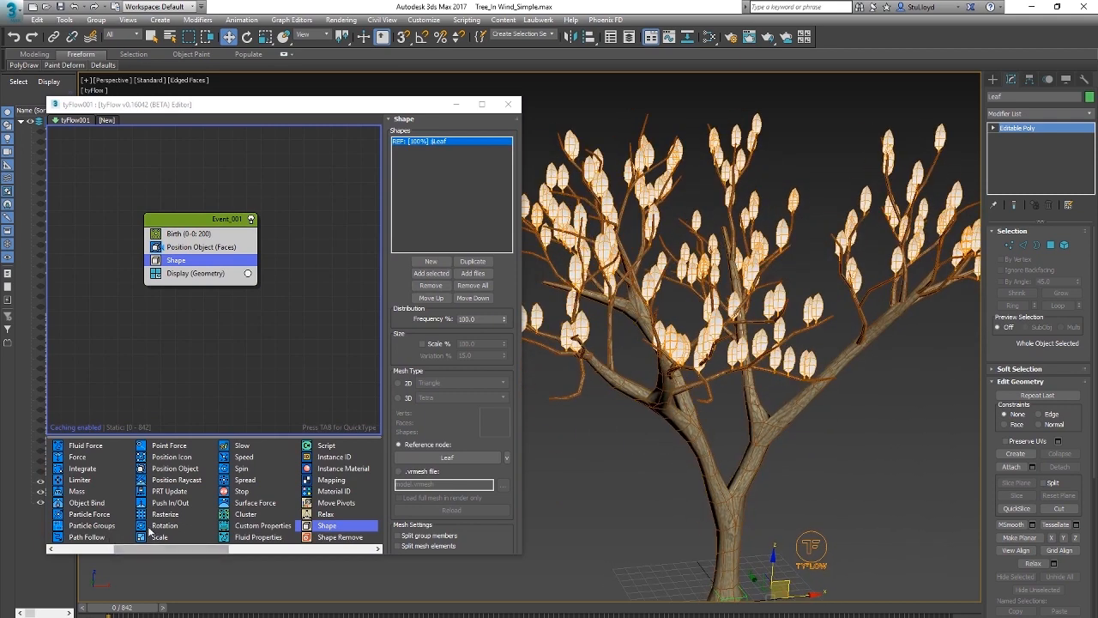
{"action": "left_click_drag", "start_coordinate": [167, 531], "coordinate": [189, 266]}
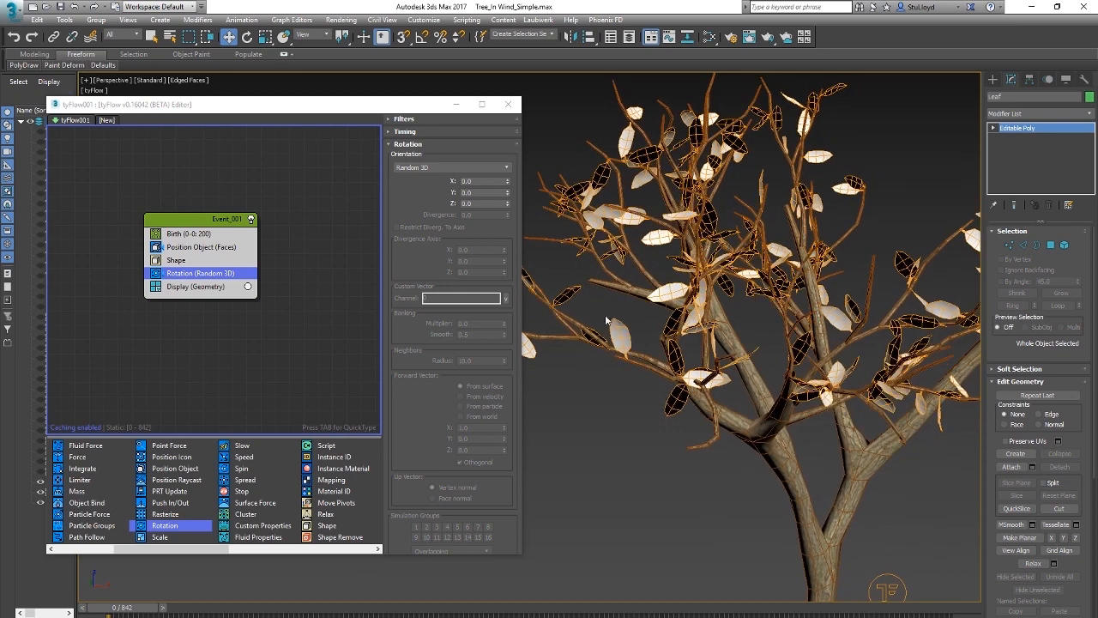
{"action": "middle_click_drag", "start_coordinate": [745, 294], "coordinate": [763, 301]}
Step: Try the Facing Closest orientation in the Rotation operator with the tree as its reference object
{"action": "left_click", "coordinate": [450, 168]}
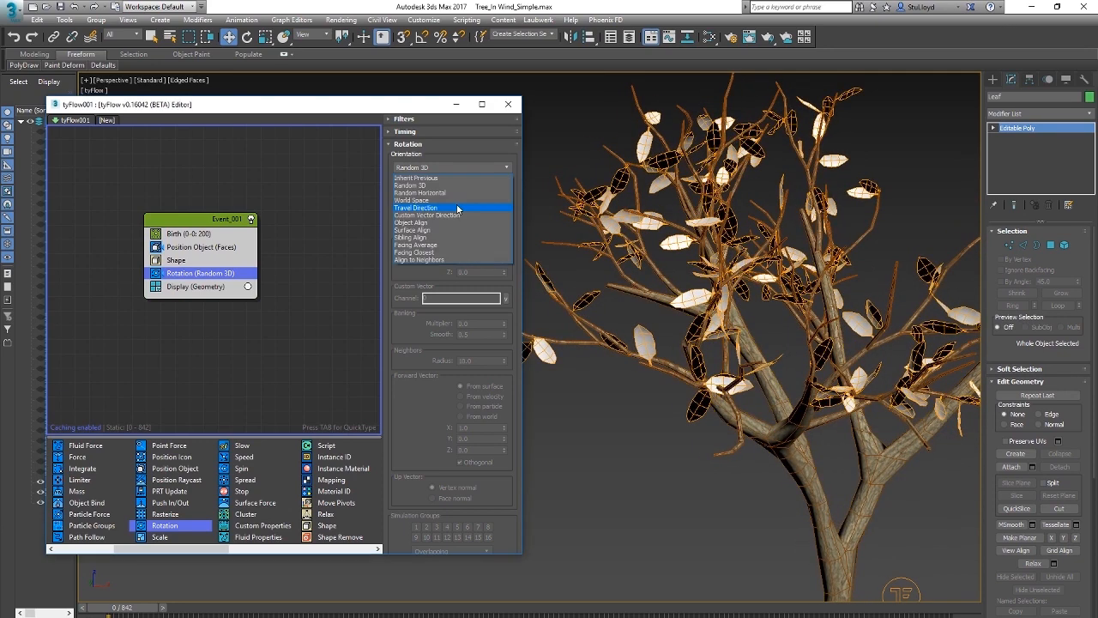
{"action": "left_click", "coordinate": [424, 253]}
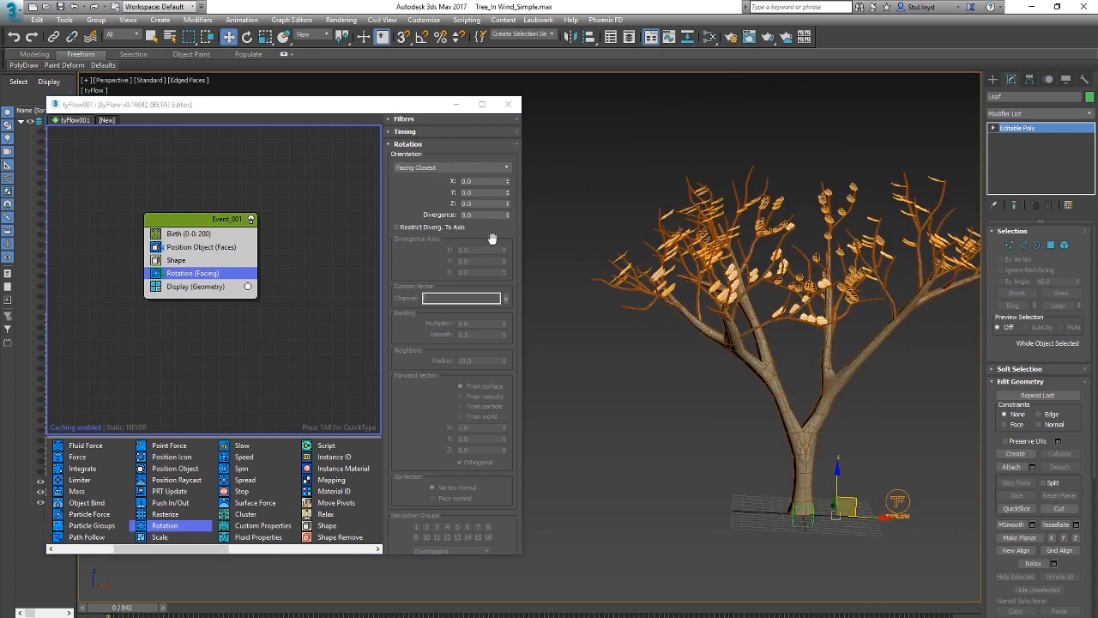
{"action": "left_click_drag", "start_coordinate": [401, 447], "coordinate": [407, 249]}
{"action": "left_click", "coordinate": [429, 473]}
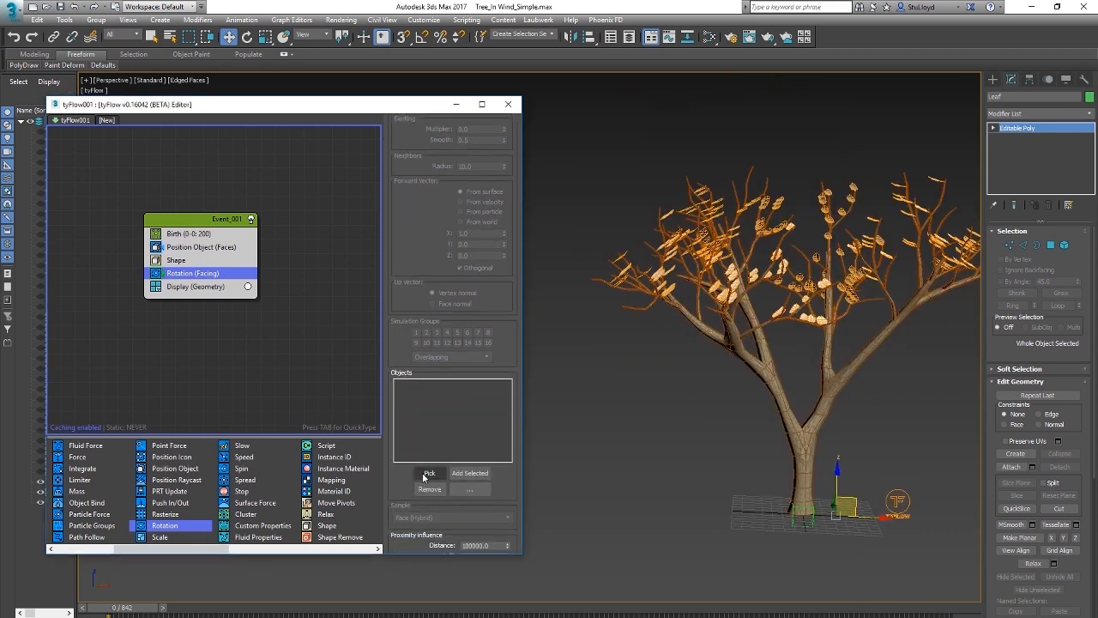
{"action": "left_click", "coordinate": [759, 383]}
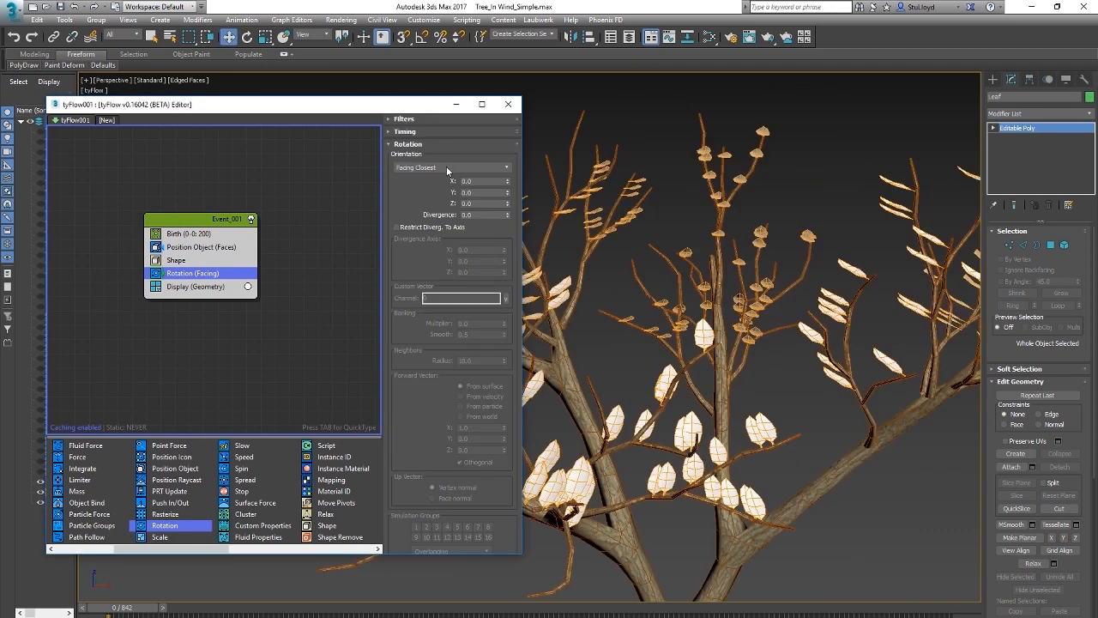
Step: Set the Rotation operator's orientation to Surface Align and pick Tree as its object
{"action": "left_click", "coordinate": [448, 169]}
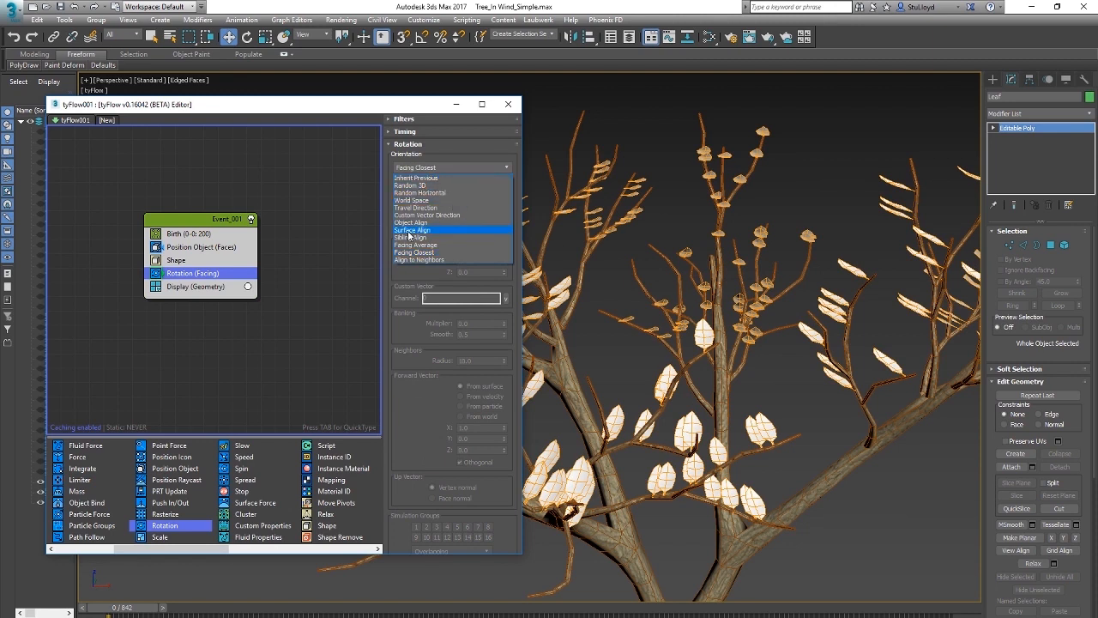
{"action": "left_click", "coordinate": [420, 230]}
{"action": "left_click_drag", "start_coordinate": [400, 426], "coordinate": [414, 148]}
{"action": "left_click", "coordinate": [429, 406]}
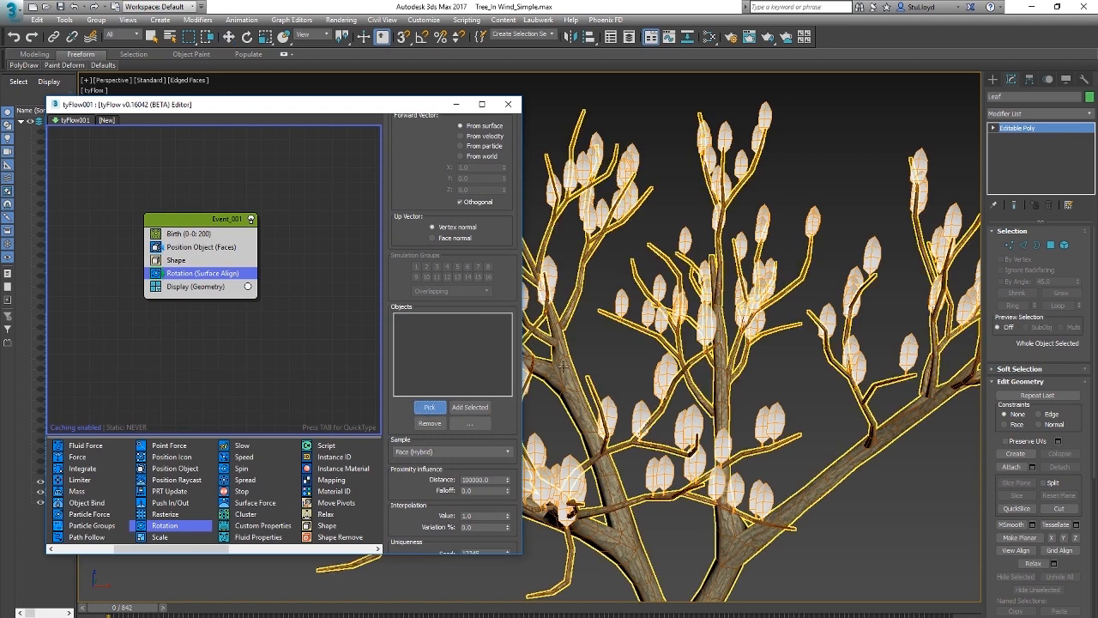
{"action": "left_click", "coordinate": [563, 366]}
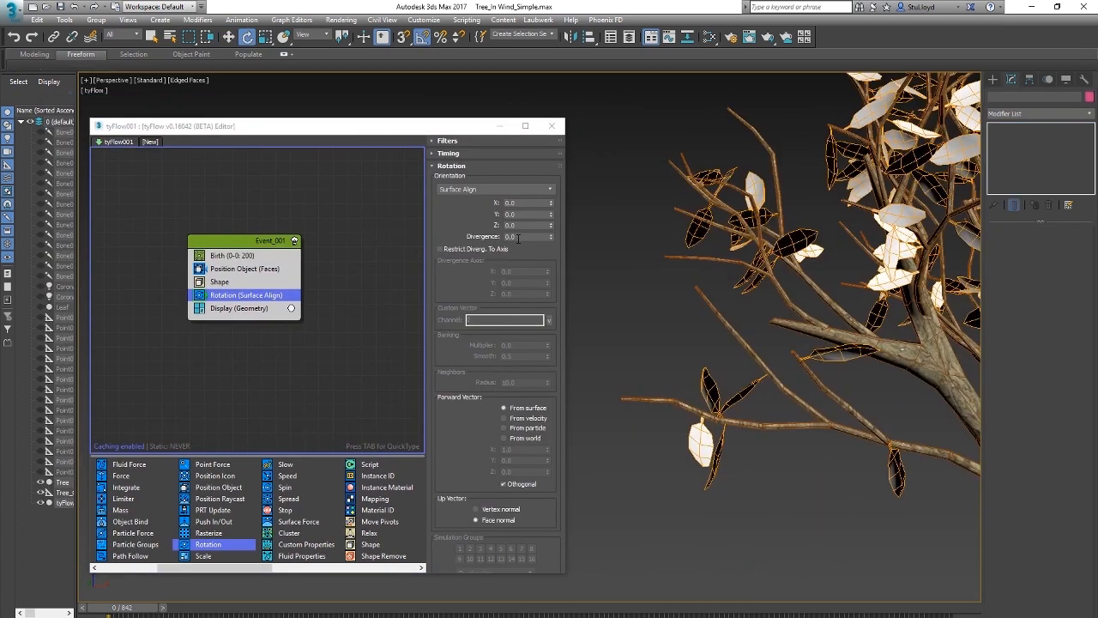
Step: Set the Rotation operator's divergence to 180 and restrict the divergence to an axis
{"action": "double_click", "coordinate": [517, 236]}
{"action": "type", "text": "18"}
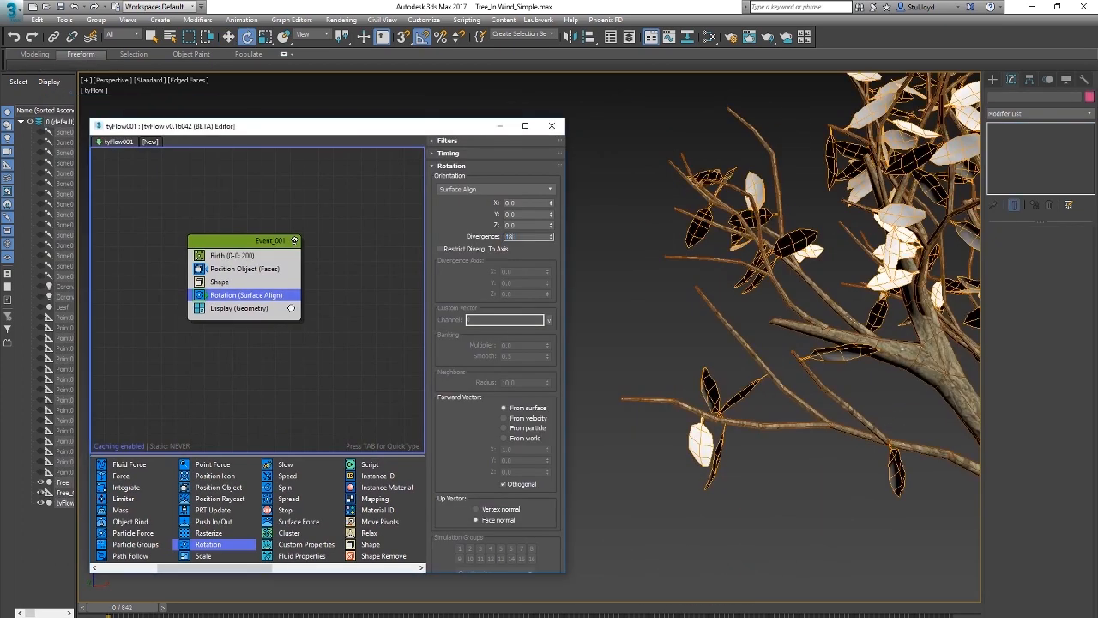
{"action": "type", "text": "0"}
{"action": "key", "text": "Return"}
{"action": "left_click", "coordinate": [440, 249]}
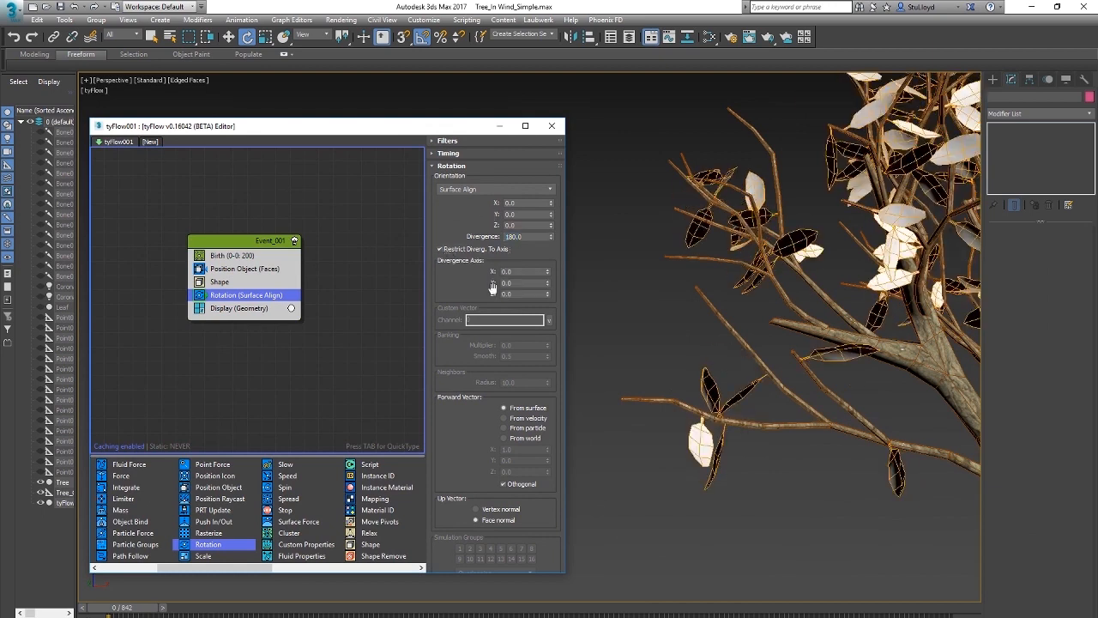
Step: Set the Rotation operator's divergence axis to 0.2 in X and Y, and raise its Z value slightly
{"action": "mouse_move", "coordinate": [547, 272]}
{"action": "left_mouse_down"}
{"action": "mouse_move", "coordinate": [551, 252]}
{"action": "mouse_move", "coordinate": [551, 275]}
{"action": "left_mouse_up"}
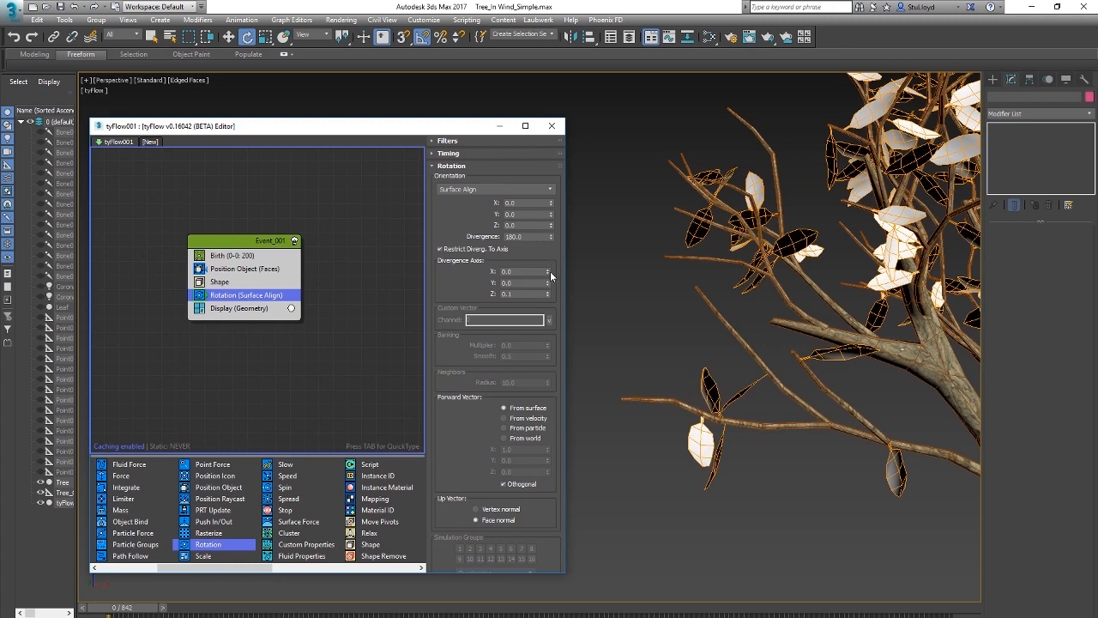
{"action": "left_click", "coordinate": [548, 270]}
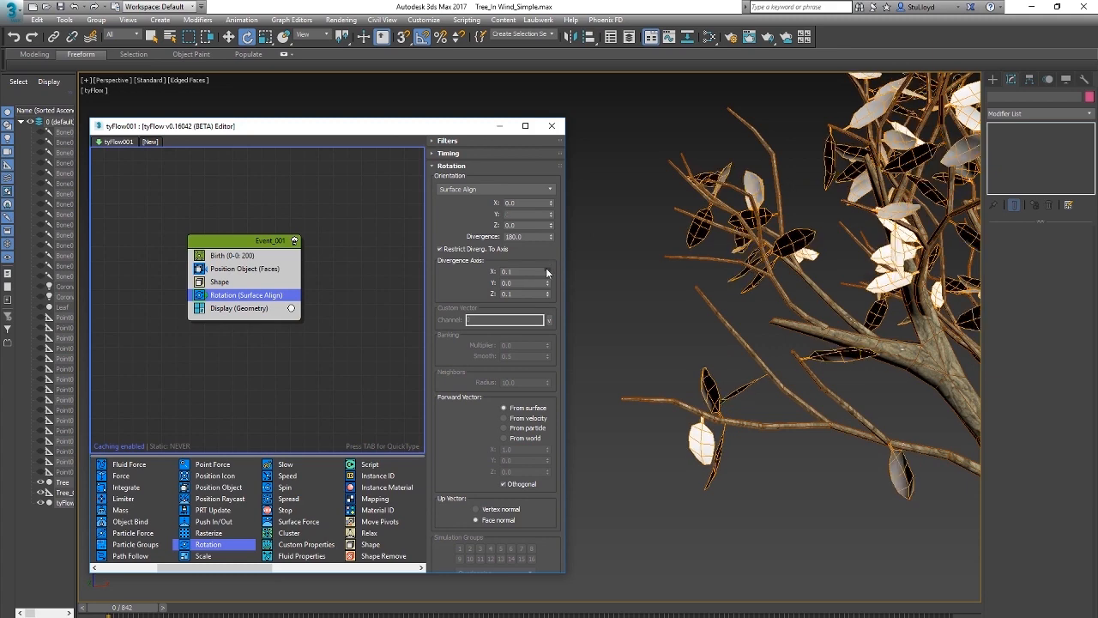
{"action": "left_click", "coordinate": [548, 270]}
{"action": "left_click", "coordinate": [548, 280]}
{"action": "left_click", "coordinate": [547, 280]}
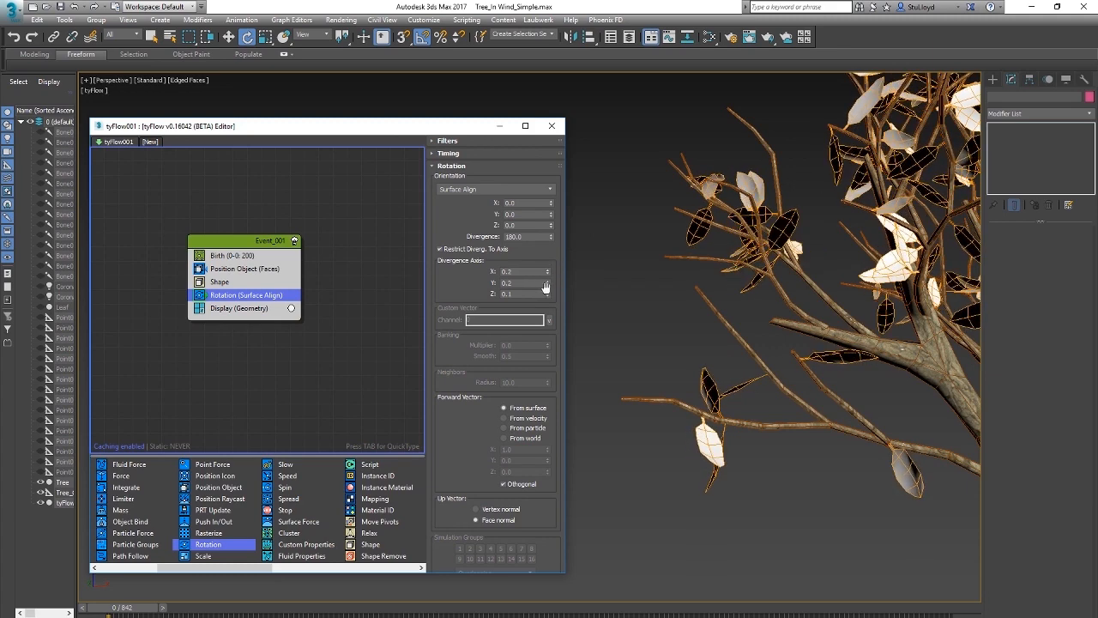
{"action": "left_click", "coordinate": [548, 291]}
Step: Set the Birth operator's total particle count to 2000
{"action": "scroll", "coordinate": [796, 333], "scroll_direction": "down", "scroll_amount": 5}
{"action": "middle_click_drag", "start_coordinate": [795, 334], "coordinate": [764, 331], "text": "alt"}
{"action": "left_click", "coordinate": [236, 256]}
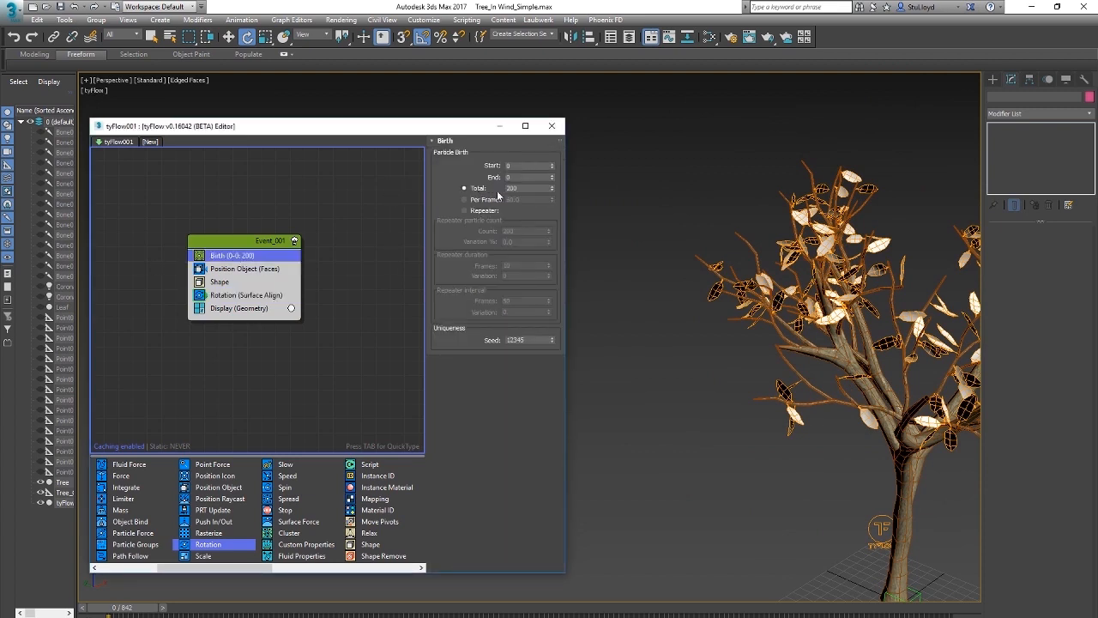
{"action": "double_click", "coordinate": [527, 187]}
{"action": "key", "text": "Return"}
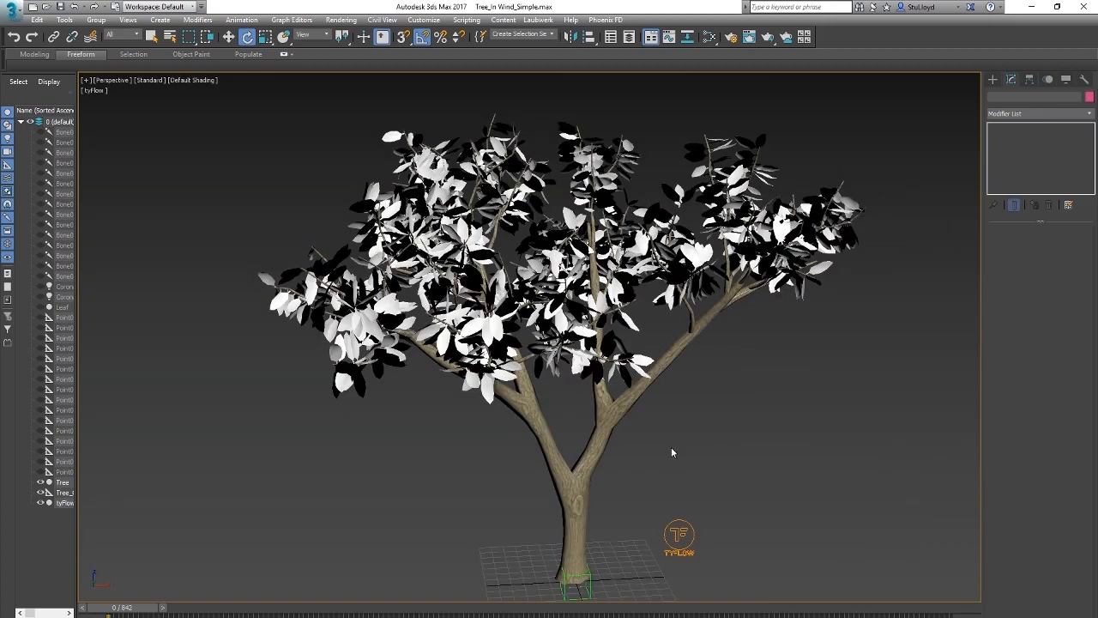
Step: Play the animation and examine how the leaves move relative to the swaying branches
{"action": "middle_click_drag", "start_coordinate": [671, 447], "coordinate": [654, 437]}
{"action": "key", "text": "/"}
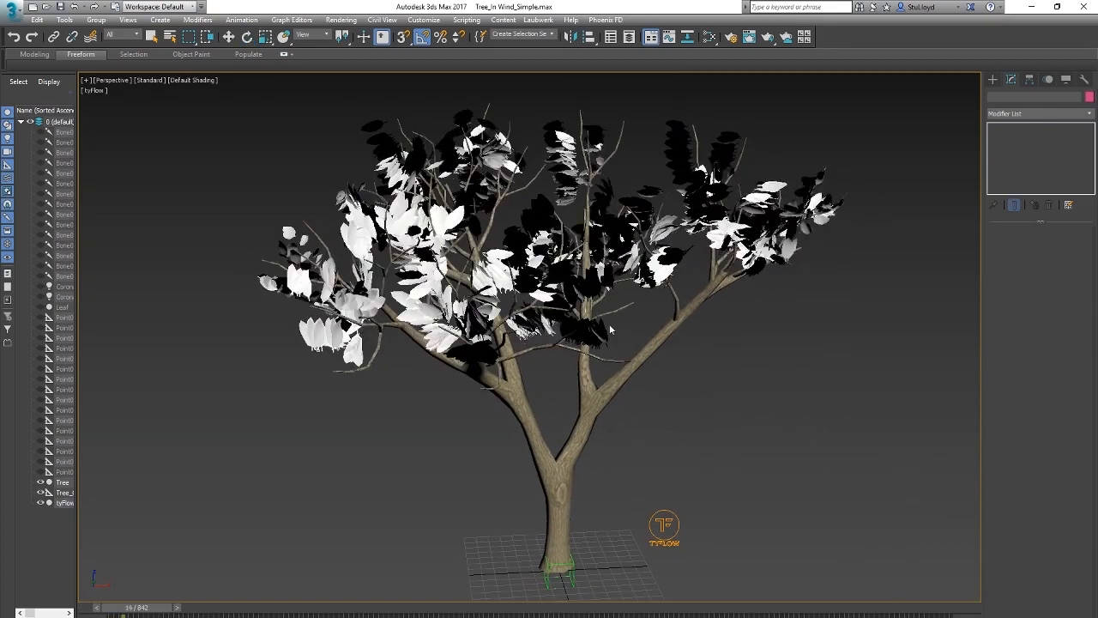
{"action": "middle_click_drag", "start_coordinate": [518, 364], "coordinate": [480, 326]}
{"action": "middle_click_drag", "start_coordinate": [567, 337], "coordinate": [625, 346], "text": "alt"}
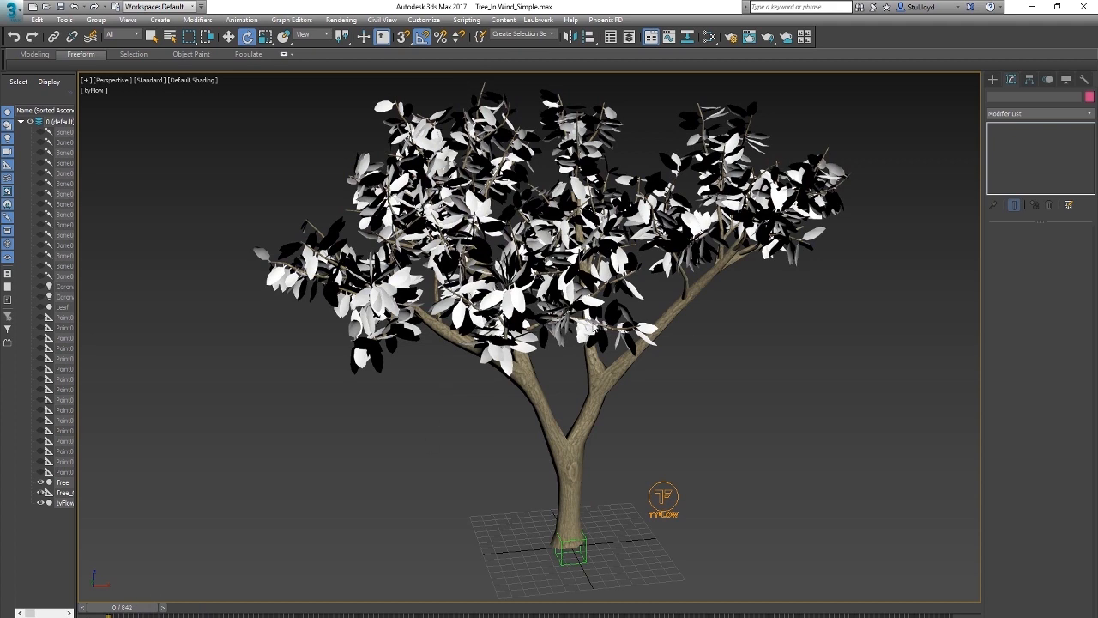
Step: Add an Object Bind operator after Rotation, pick Tree as its object, and set the bind mode to Lock to Surface
{"action": "left_click", "coordinate": [663, 498]}
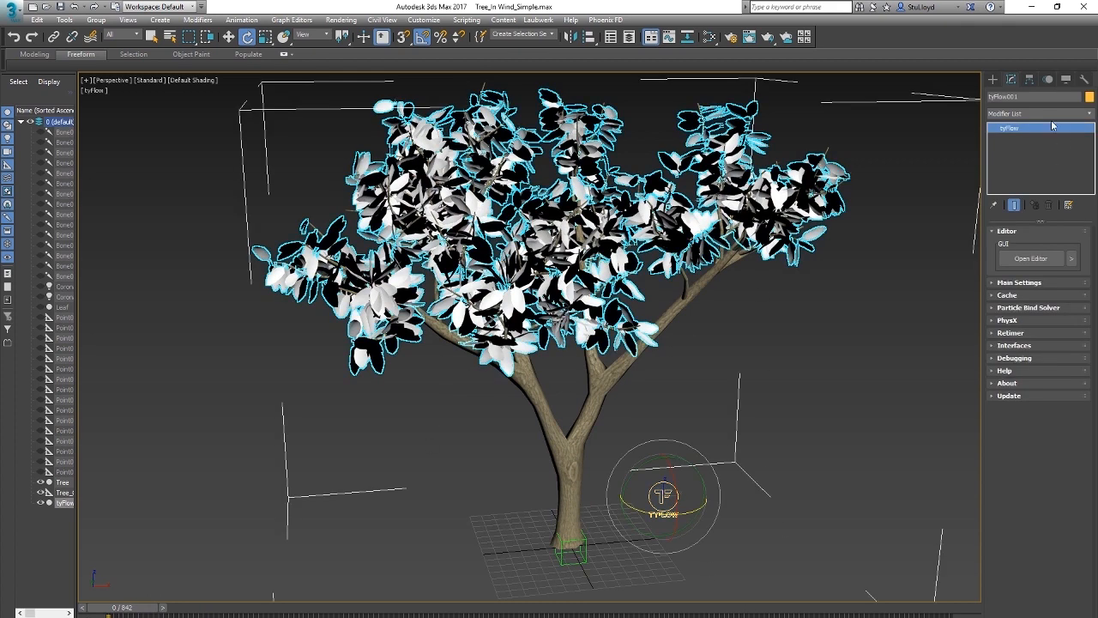
{"action": "left_click", "coordinate": [1032, 258]}
{"action": "middle_click_drag", "start_coordinate": [318, 284], "coordinate": [294, 266]}
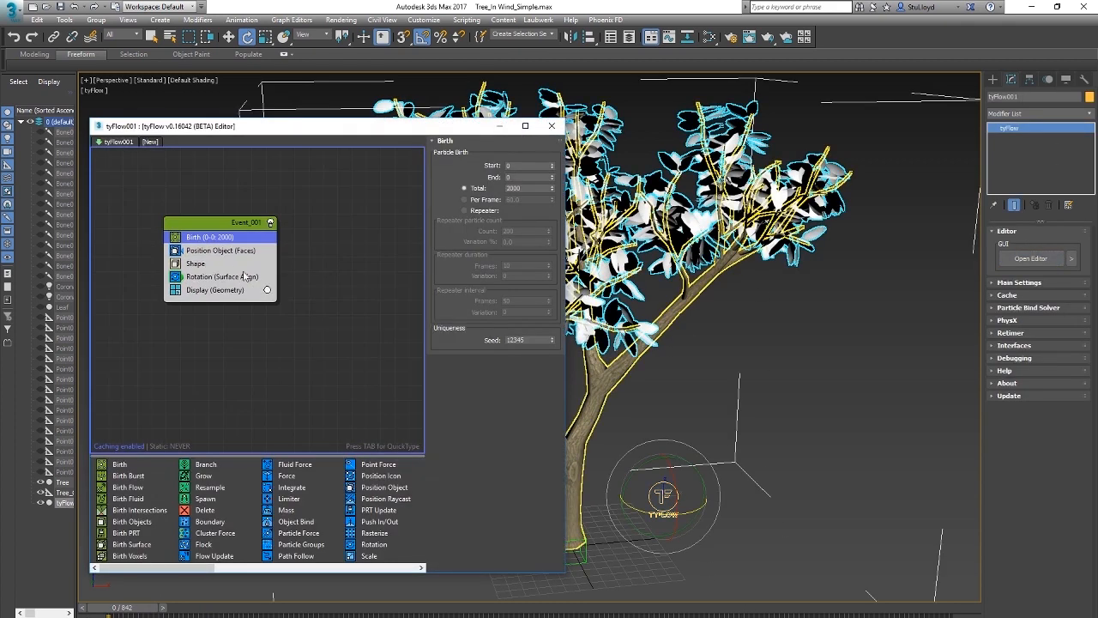
{"action": "left_click_drag", "start_coordinate": [277, 122], "coordinate": [290, 111]}
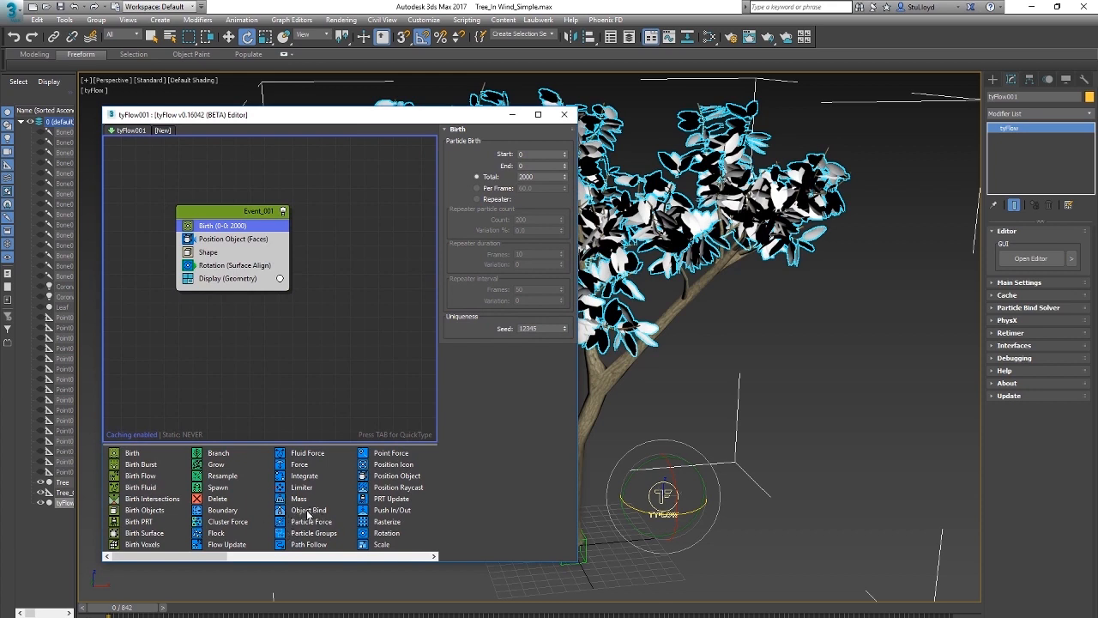
{"action": "left_click_drag", "start_coordinate": [305, 515], "coordinate": [219, 283]}
{"action": "left_click", "coordinate": [486, 334]}
{"action": "left_click", "coordinate": [678, 323]}
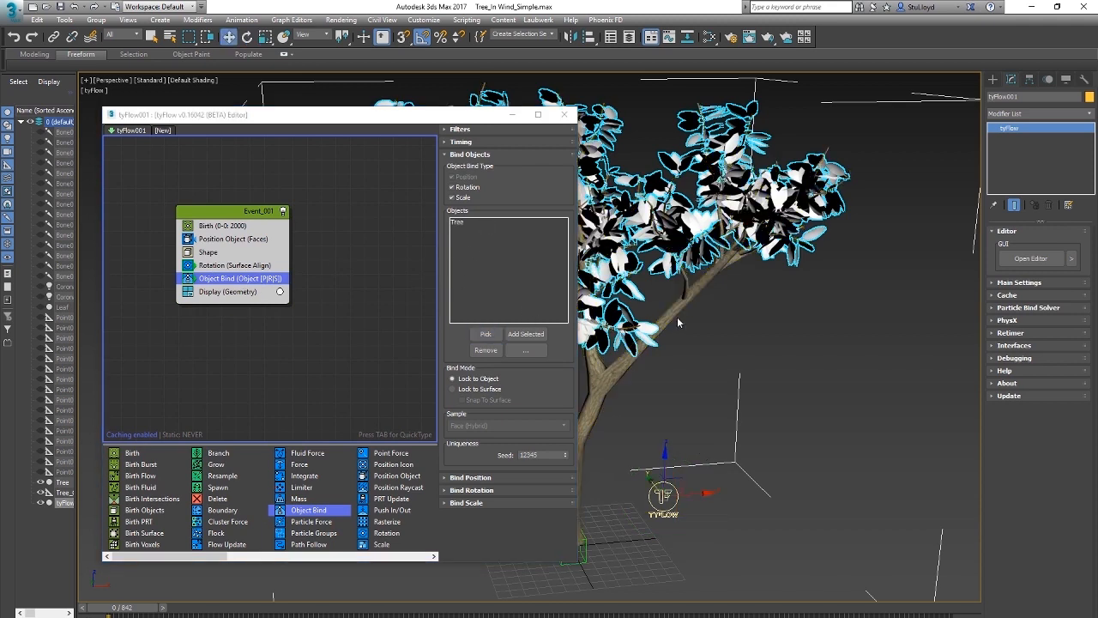
{"action": "left_click", "coordinate": [470, 391]}
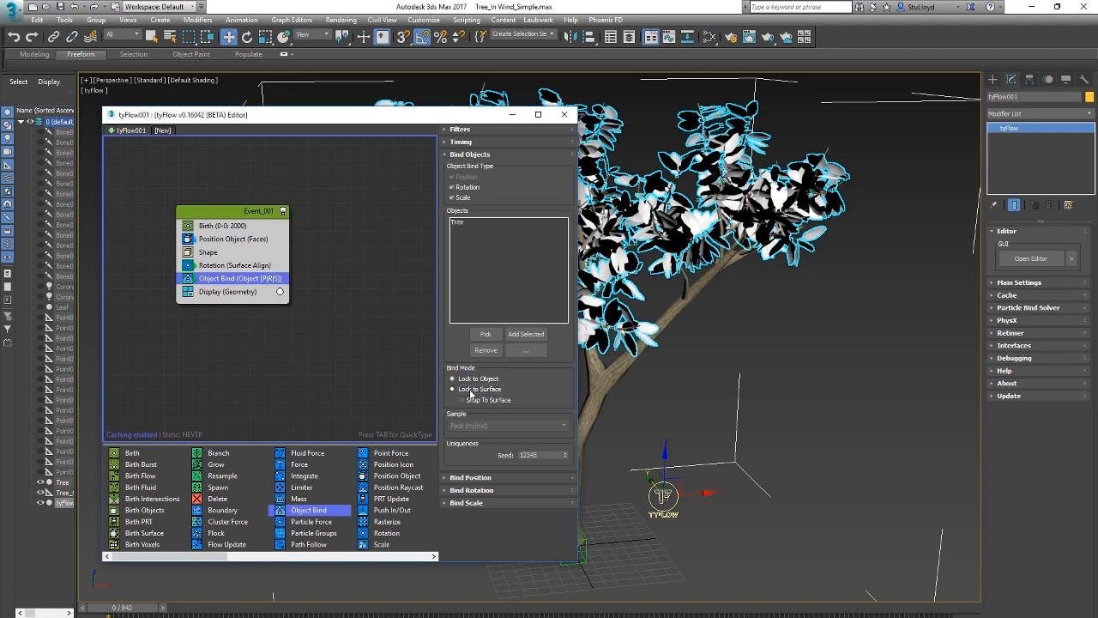
Step: Close the flow editor and play the animation to check that the leaves follow the tree's surface
{"action": "left_click", "coordinate": [564, 114]}
{"action": "left_click", "coordinate": [797, 385]}
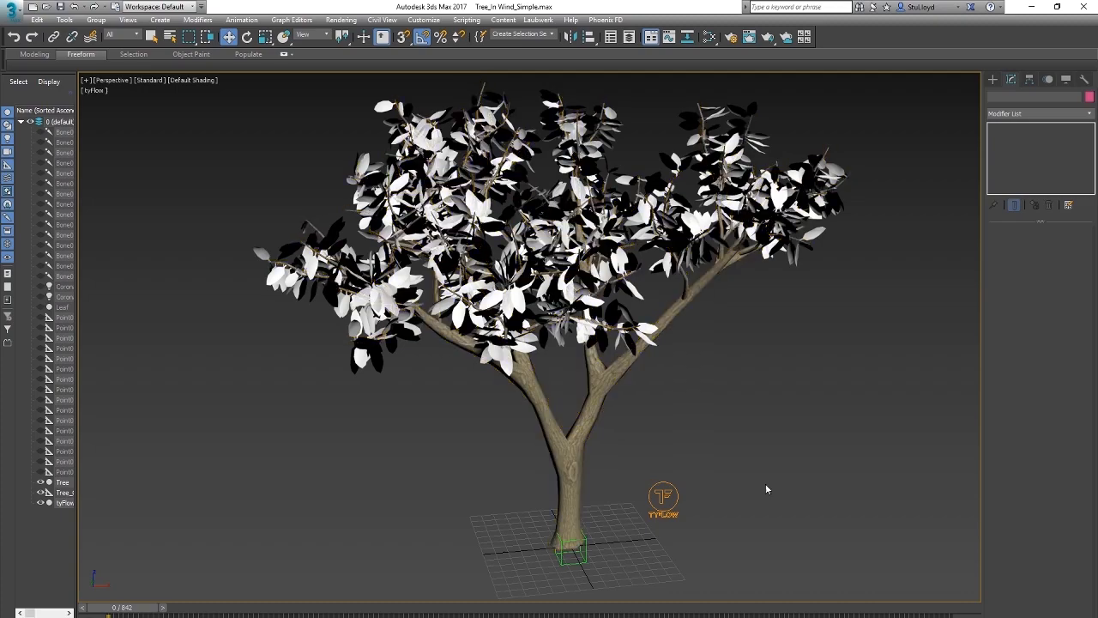
{"action": "key", "text": "slash"}
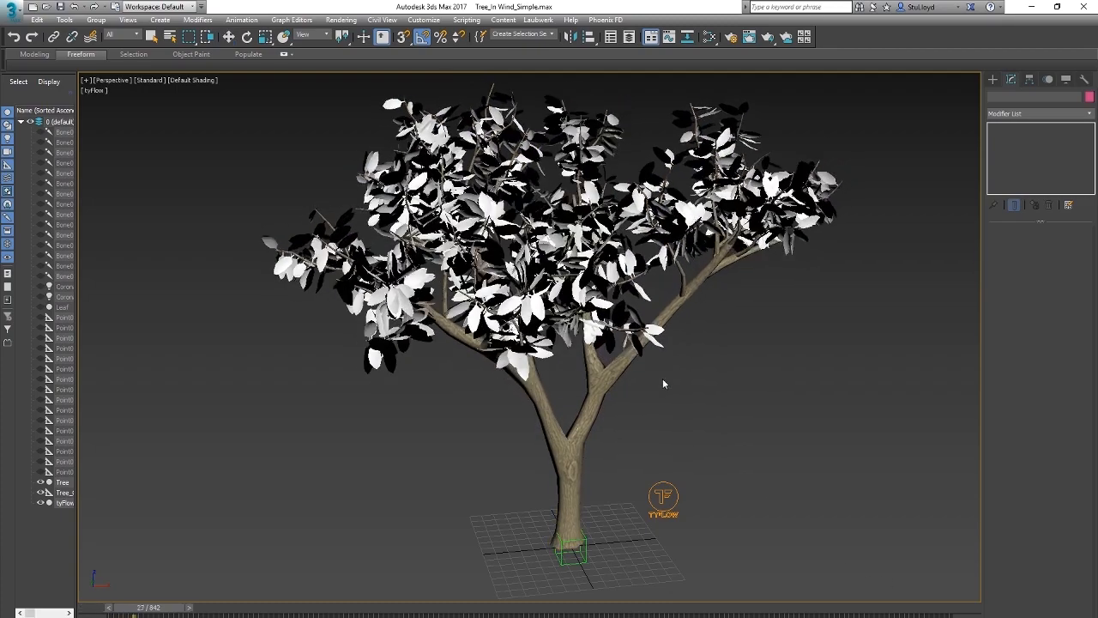
{"action": "middle_click_drag", "start_coordinate": [752, 390], "coordinate": [690, 392], "text": "alt"}
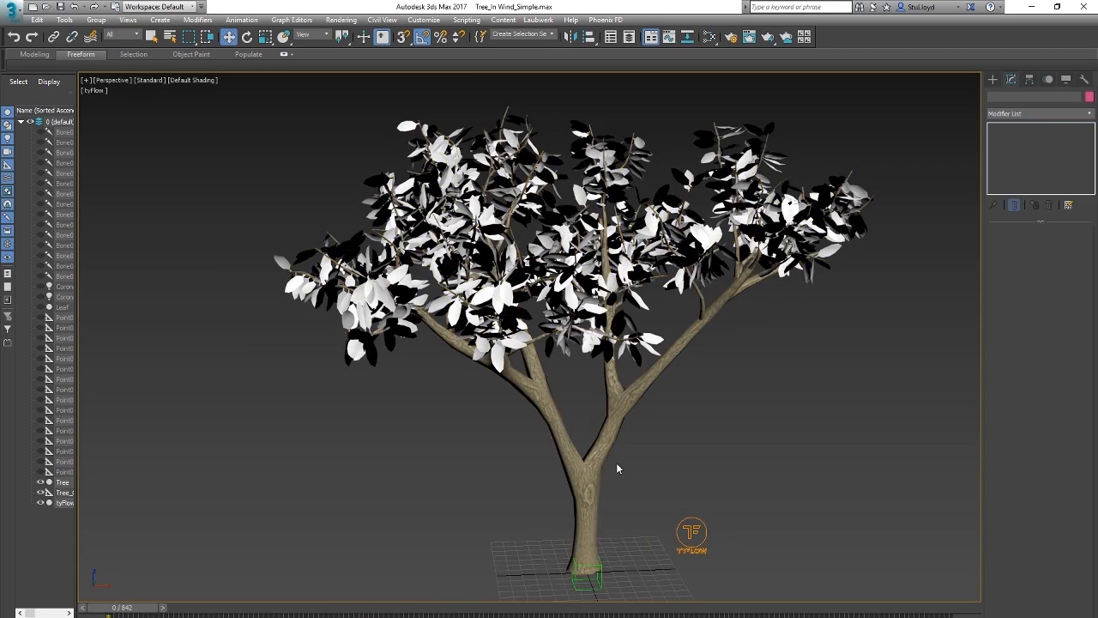
Step: Add a Wobble operator after Object Bind and connect its output to a new event containing a Force operator
{"action": "left_click", "coordinate": [692, 529]}
{"action": "left_click", "coordinate": [1023, 260]}
{"action": "left_click_drag", "start_coordinate": [206, 541], "coordinate": [197, 259]}
{"action": "left_click_drag", "start_coordinate": [312, 104], "coordinate": [276, 96]}
{"action": "left_click_drag", "start_coordinate": [177, 176], "coordinate": [159, 167]}
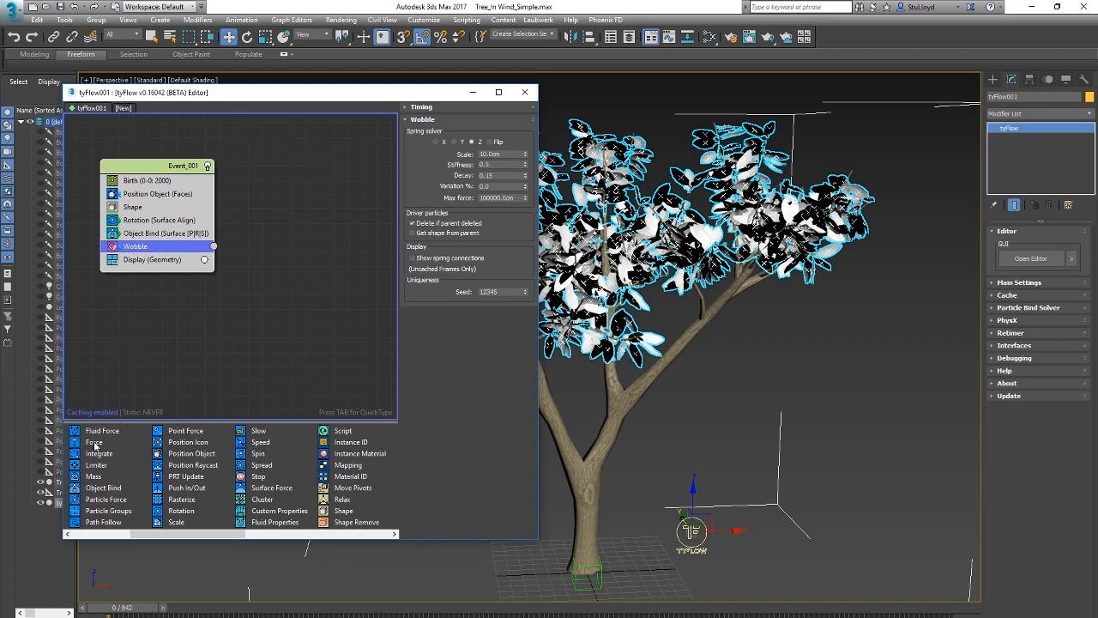
{"action": "left_click_drag", "start_coordinate": [94, 444], "coordinate": [210, 319]}
{"action": "left_click_drag", "start_coordinate": [286, 275], "coordinate": [285, 244]}
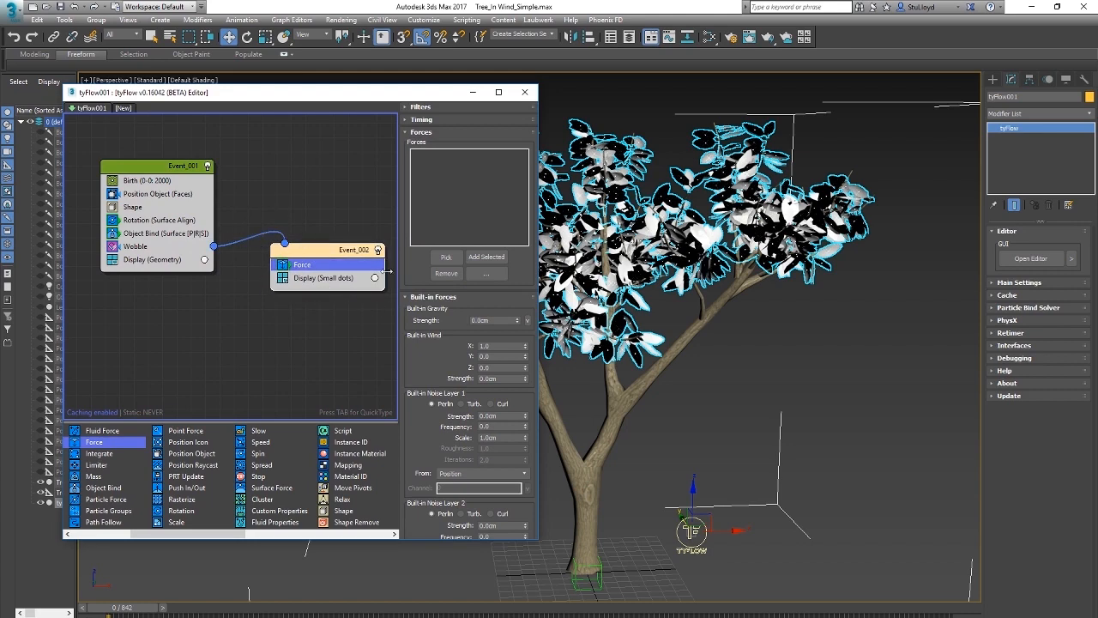
Step: Turn off the Display operator in Event_002 and set the Wobble scale to 19.1 cm
{"action": "scroll", "coordinate": [758, 195], "scroll_direction": "up", "scroll_amount": 10}
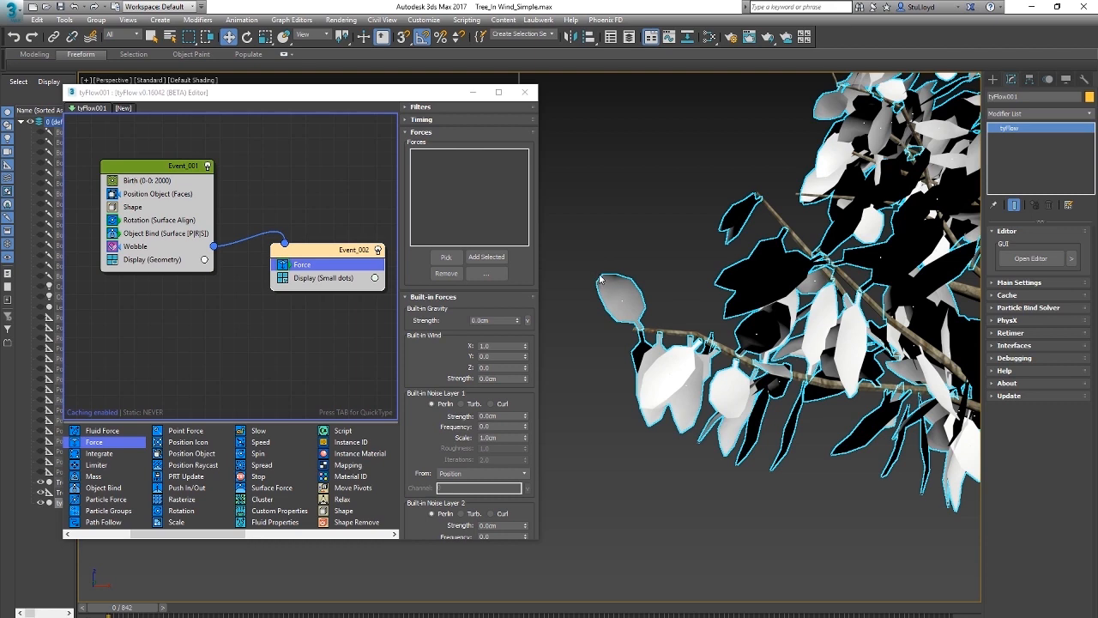
{"action": "left_click", "coordinate": [135, 248]}
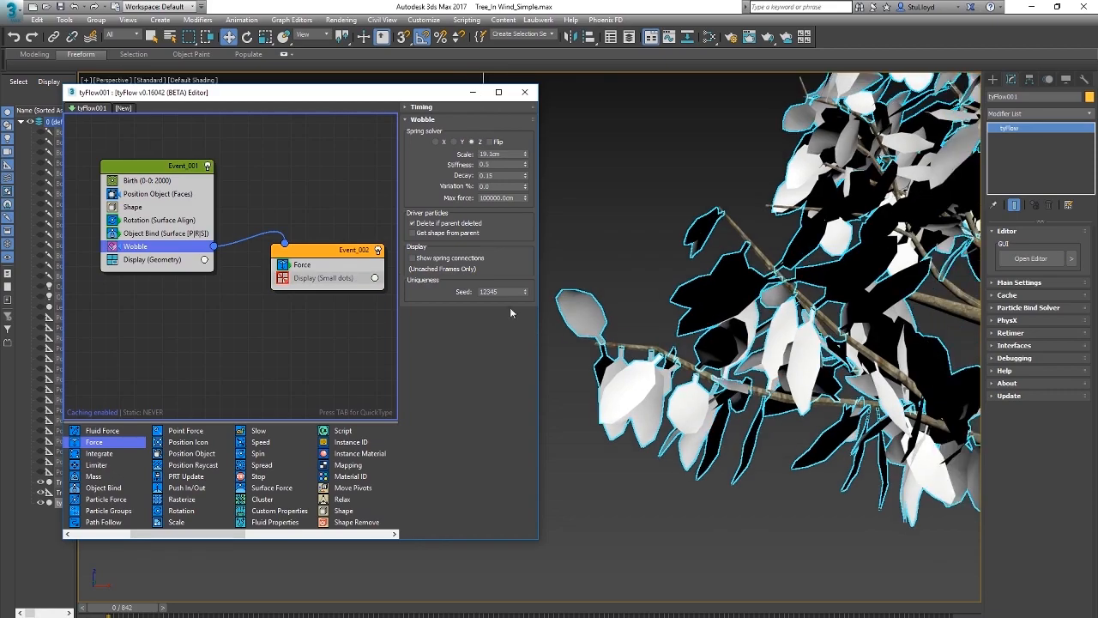
Step: Play the animation and inspect the leaf wobble over the whole tree and up close on a branch
{"action": "scroll", "coordinate": [670, 336], "scroll_direction": "down", "scroll_amount": 7}
{"action": "middle_click_drag", "start_coordinate": [669, 335], "coordinate": [641, 336]}
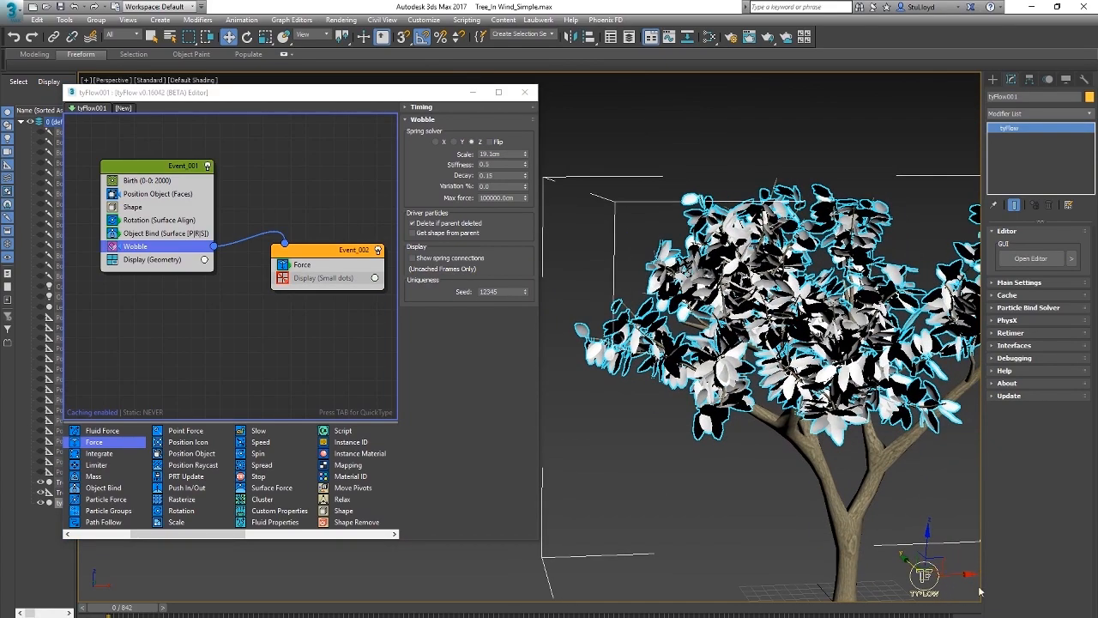
{"action": "key", "text": "slash"}
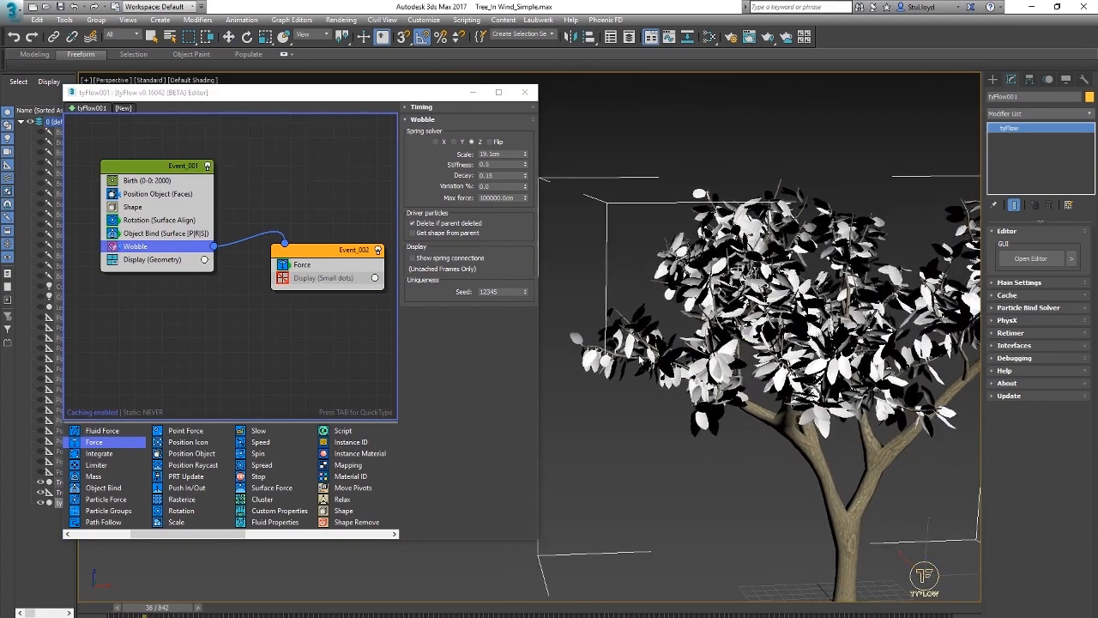
{"action": "scroll", "coordinate": [669, 339], "scroll_direction": "up", "scroll_amount": 4}
{"action": "scroll", "coordinate": [692, 335], "scroll_direction": "up", "scroll_amount": 5}
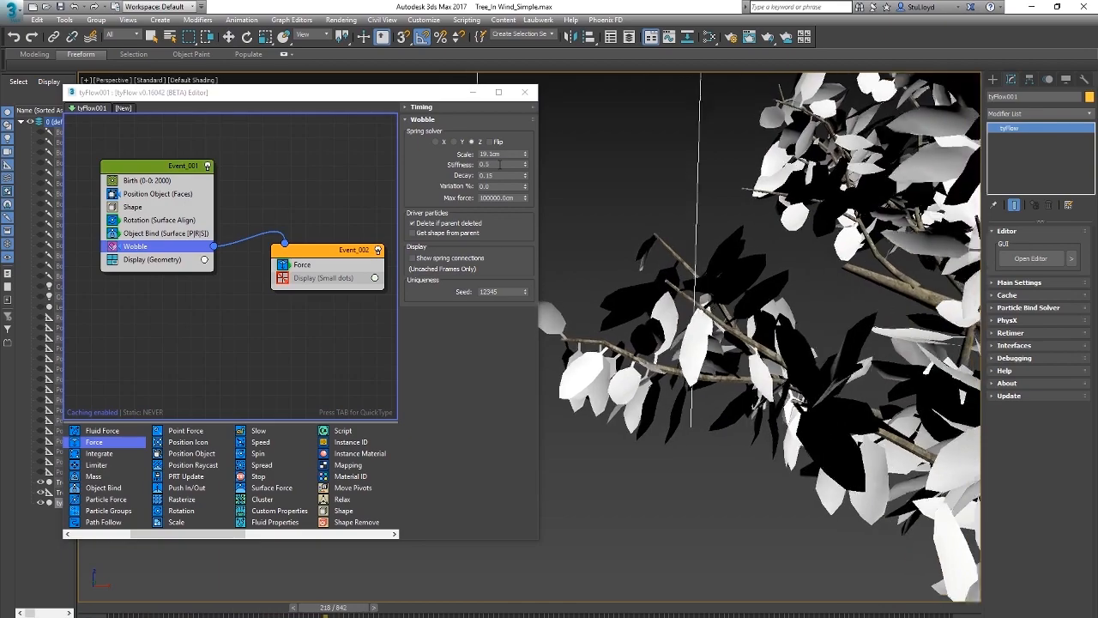
Step: Set the Wobble stiffness to 0.1, check the leaf motion during playback, and return to frame 0
{"action": "left_click", "coordinate": [505, 165]}
{"action": "key", "text": "BackSpace"}
{"action": "type", "text": "1"}
{"action": "key", "text": "Return"}
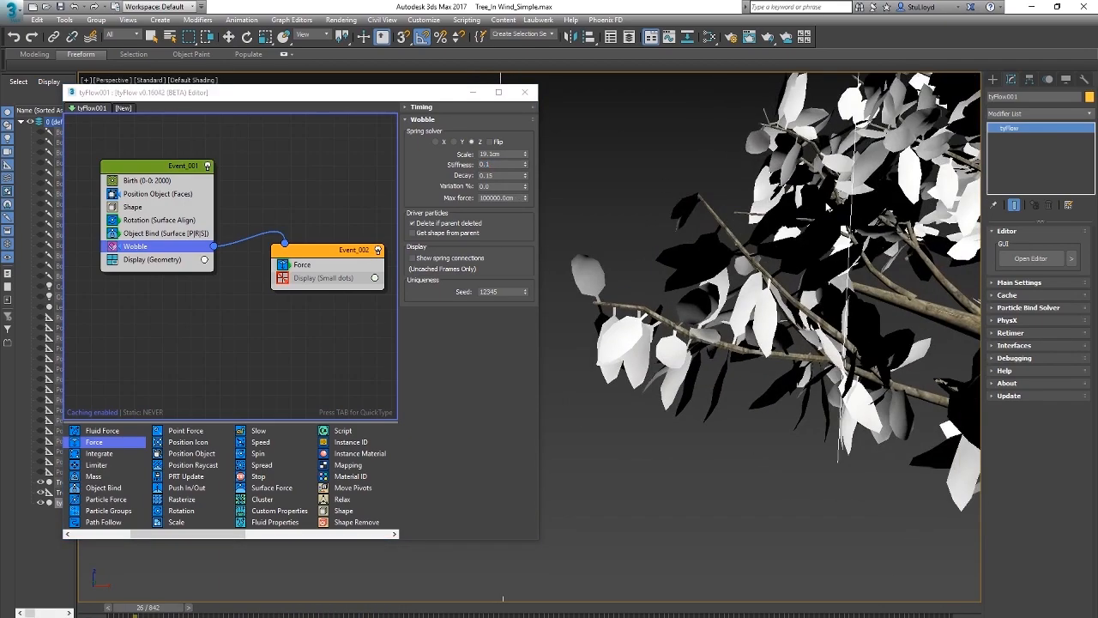
{"action": "middle_click_drag", "start_coordinate": [876, 296], "coordinate": [618, 344], "text": "alt"}
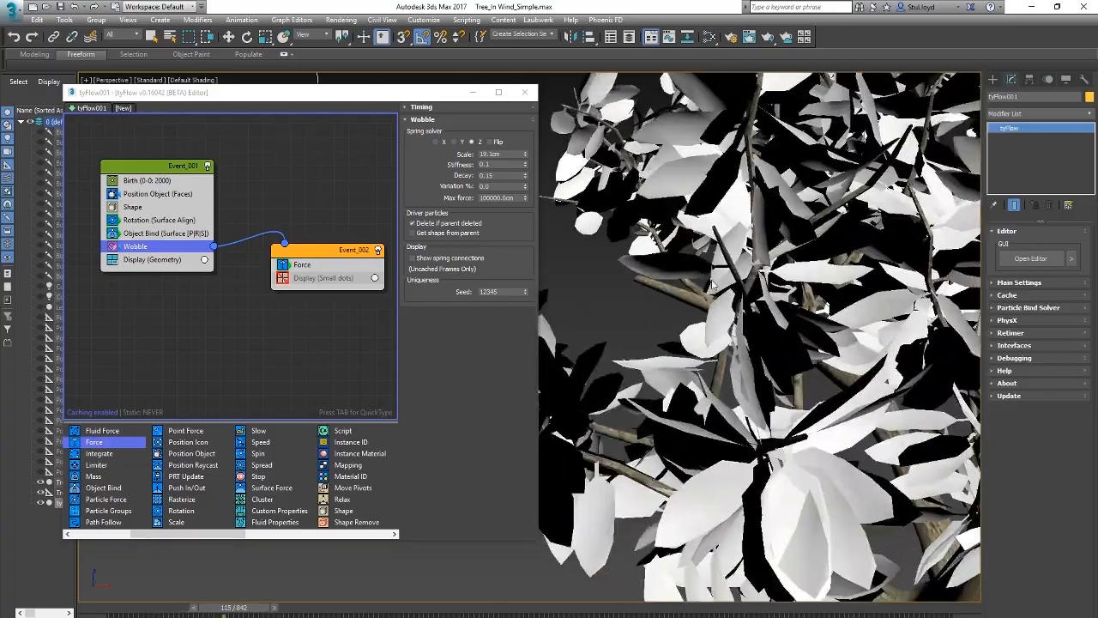
{"action": "scroll", "coordinate": [618, 343], "scroll_direction": "down", "scroll_amount": 4}
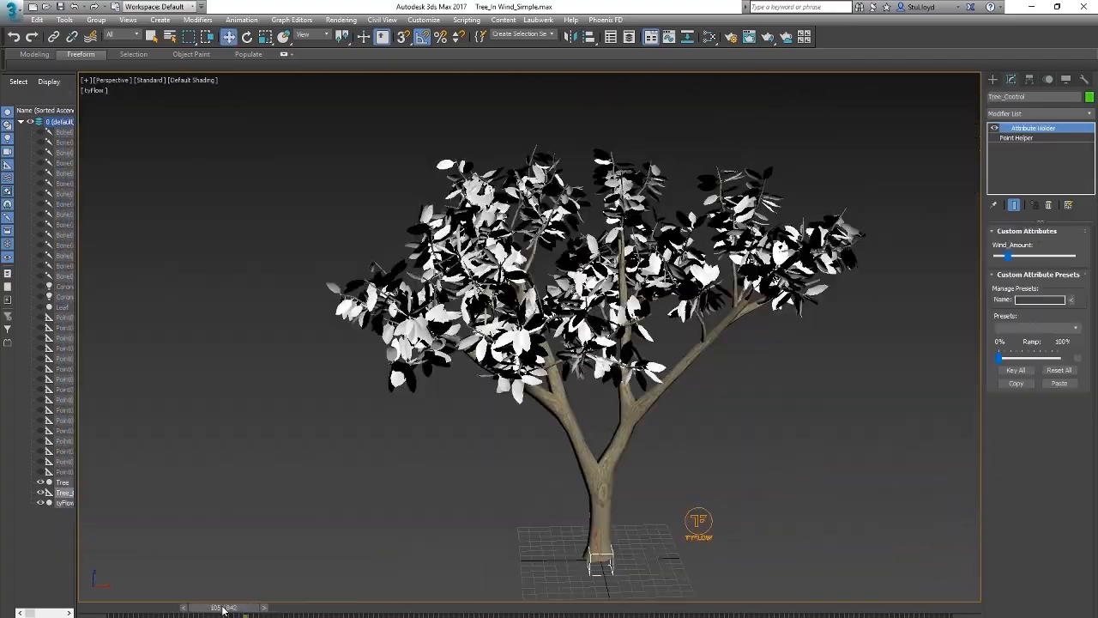
{"action": "left_click_drag", "start_coordinate": [224, 611], "coordinate": [118, 609]}
Step: Raise Tree_Control's Wind_Amount to its maximum and play the animation to check the leaves, then return to frame 0
{"action": "left_click_drag", "start_coordinate": [1010, 258], "coordinate": [1097, 260]}
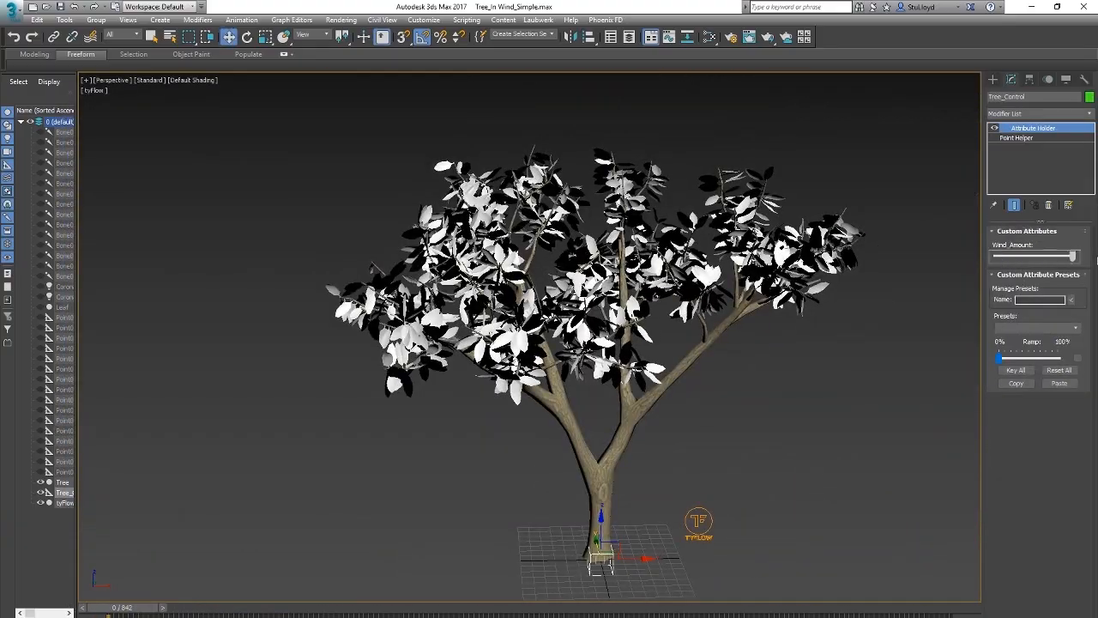
{"action": "key", "text": "slash"}
{"action": "scroll", "coordinate": [473, 363], "scroll_direction": "up", "scroll_amount": 3}
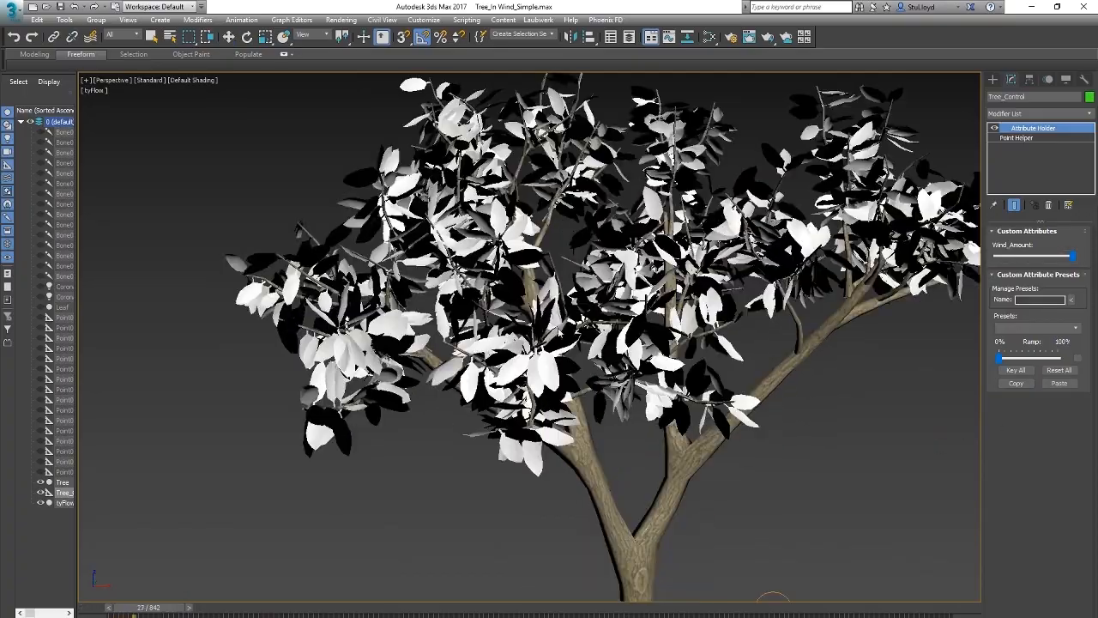
{"action": "scroll", "coordinate": [473, 363], "scroll_direction": "down", "scroll_amount": 5}
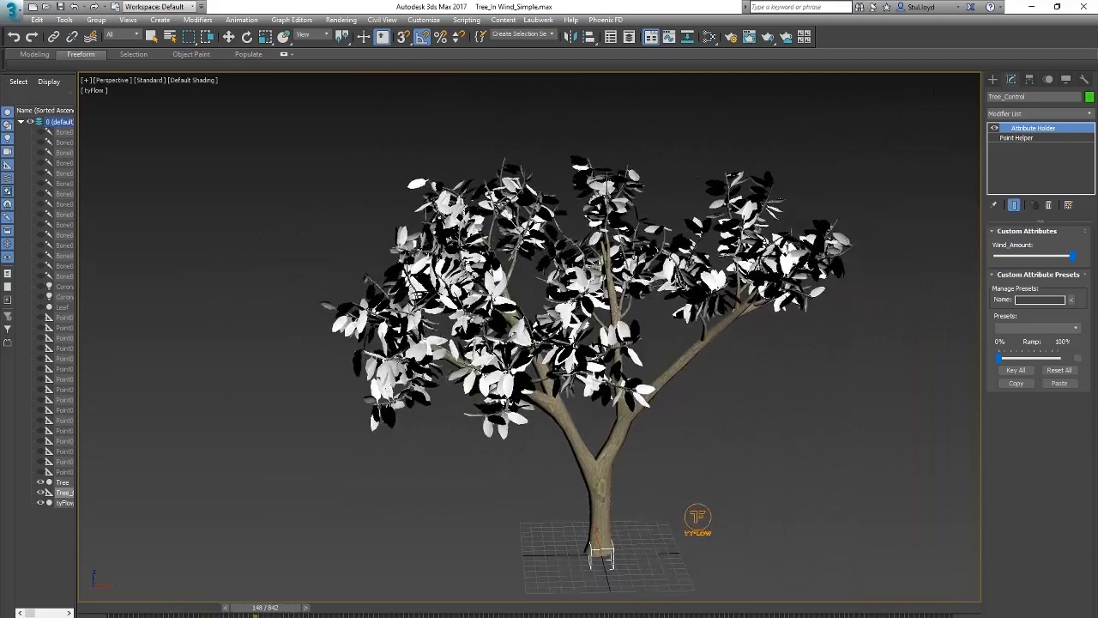
{"action": "key", "text": "slash"}
{"action": "left_click_drag", "start_coordinate": [293, 611], "coordinate": [159, 532]}
Step: Reopen the tyFlow editor and set the Force operator's Built-in Noise Layer 1 strength to 1 cm
{"action": "left_click", "coordinate": [682, 507]}
{"action": "left_click", "coordinate": [1031, 258]}
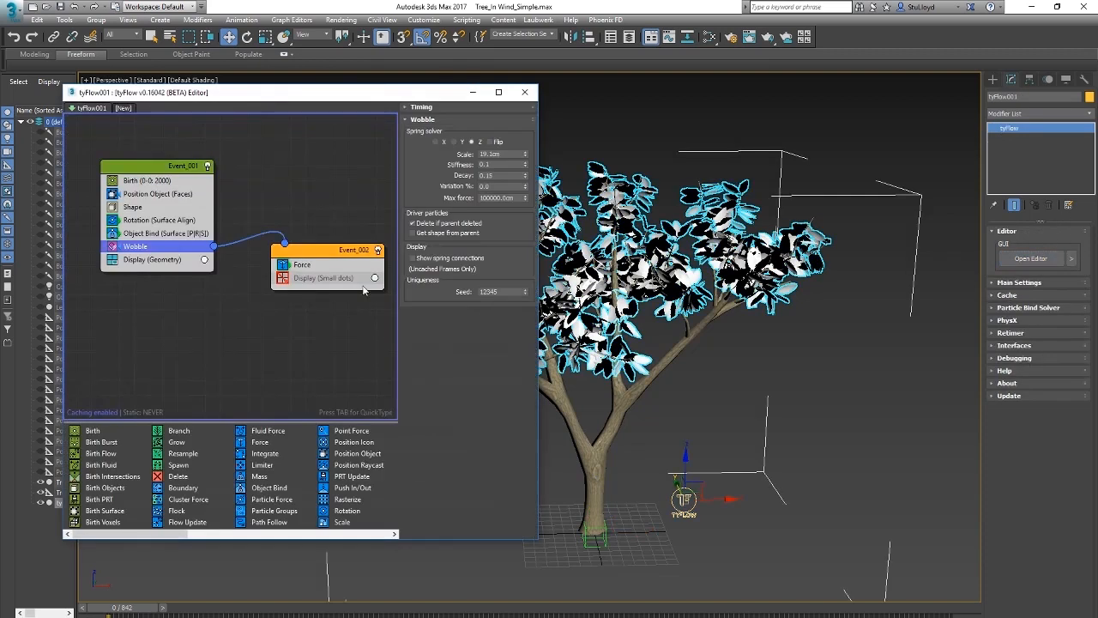
{"action": "left_click", "coordinate": [302, 265]}
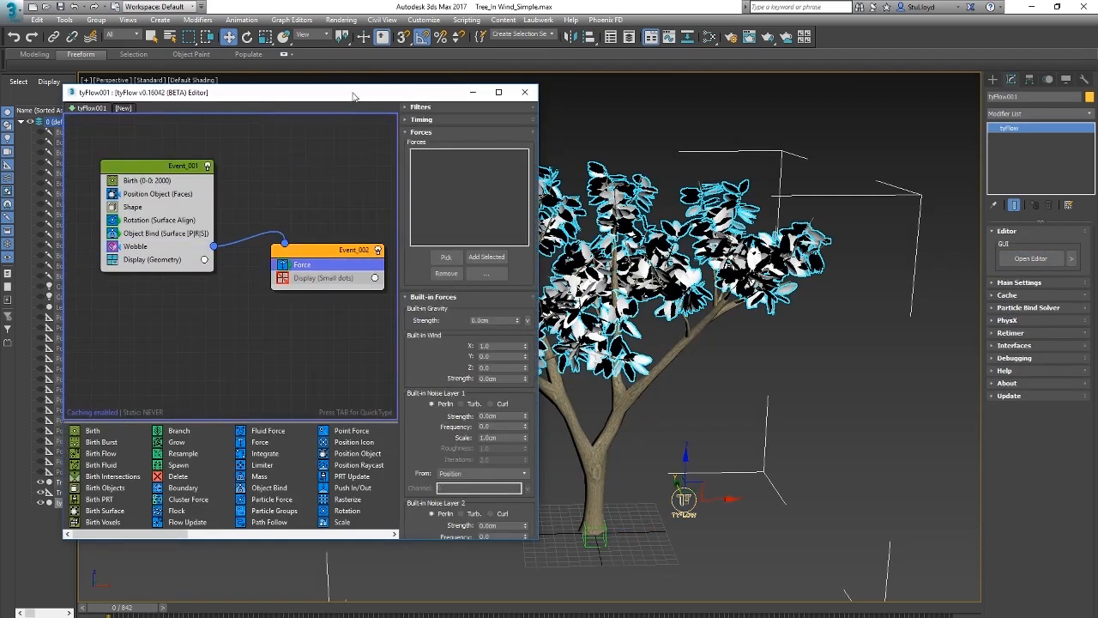
{"action": "left_click_drag", "start_coordinate": [353, 96], "coordinate": [339, 103]}
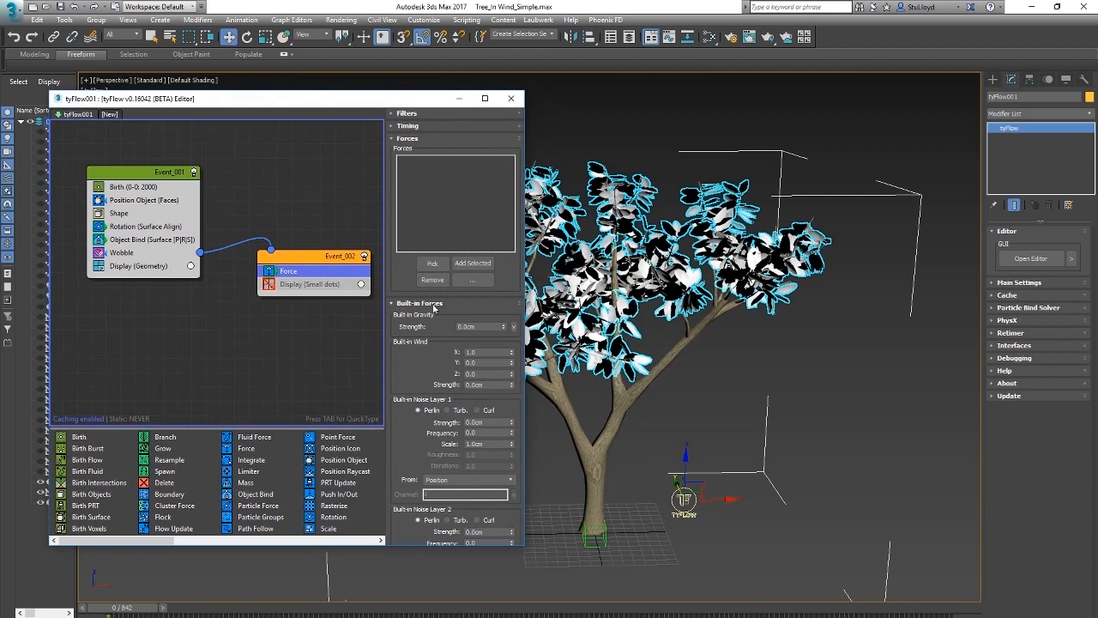
{"action": "left_click_drag", "start_coordinate": [407, 362], "coordinate": [398, 334]}
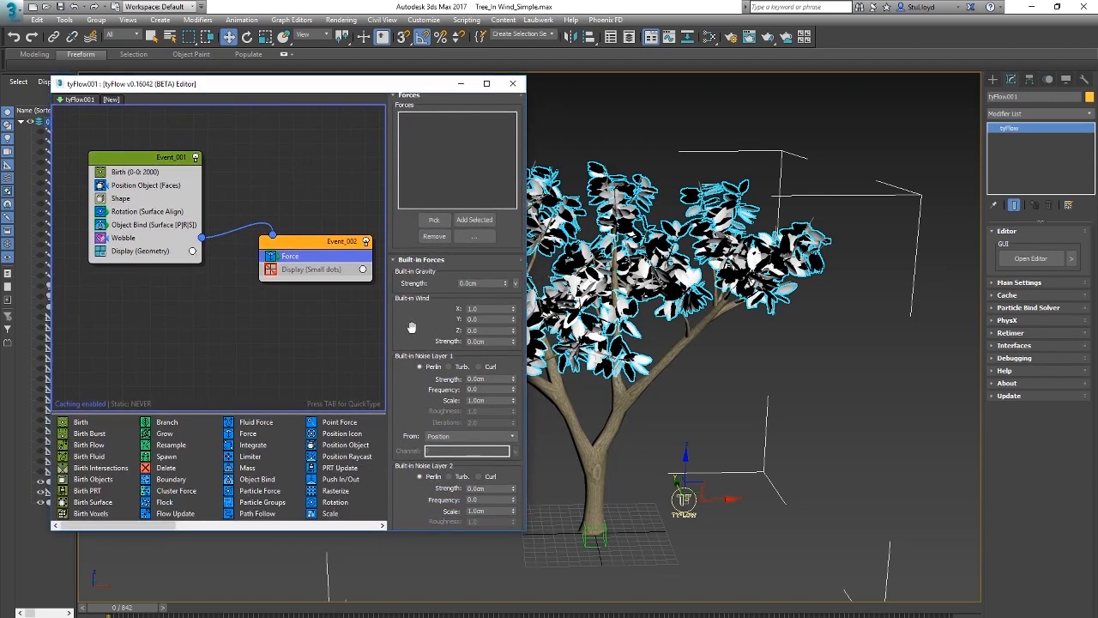
{"action": "left_click_drag", "start_coordinate": [412, 327], "coordinate": [455, 281]}
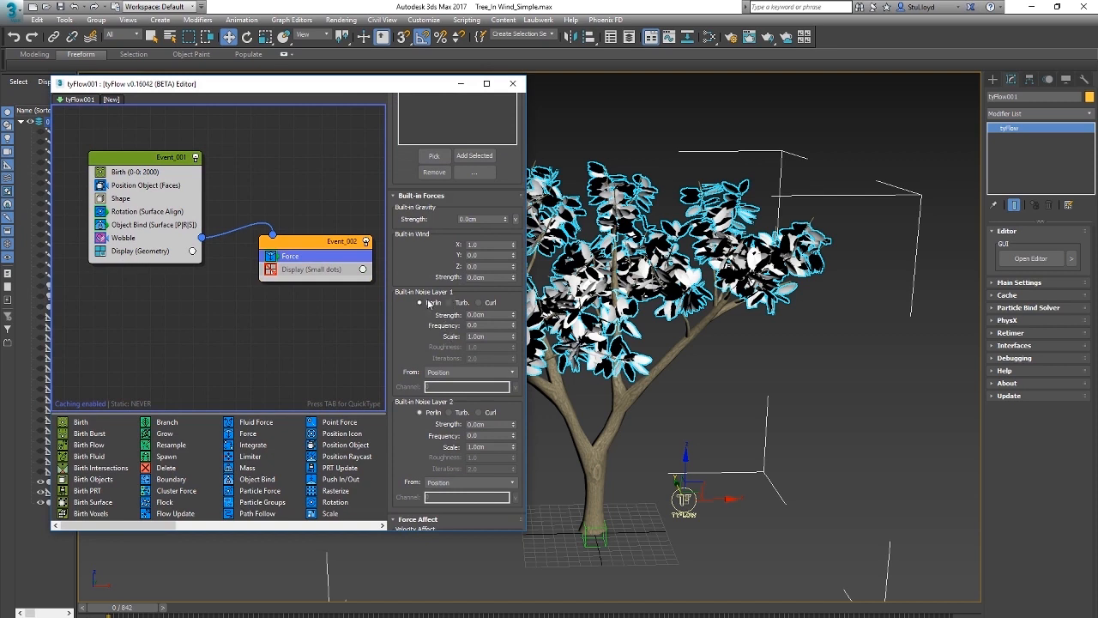
{"action": "left_click_drag", "start_coordinate": [406, 324], "coordinate": [412, 312]}
{"action": "left_click_drag", "start_coordinate": [488, 303], "coordinate": [434, 302]}
{"action": "type", "text": "1"}
{"action": "key", "text": "Return"}
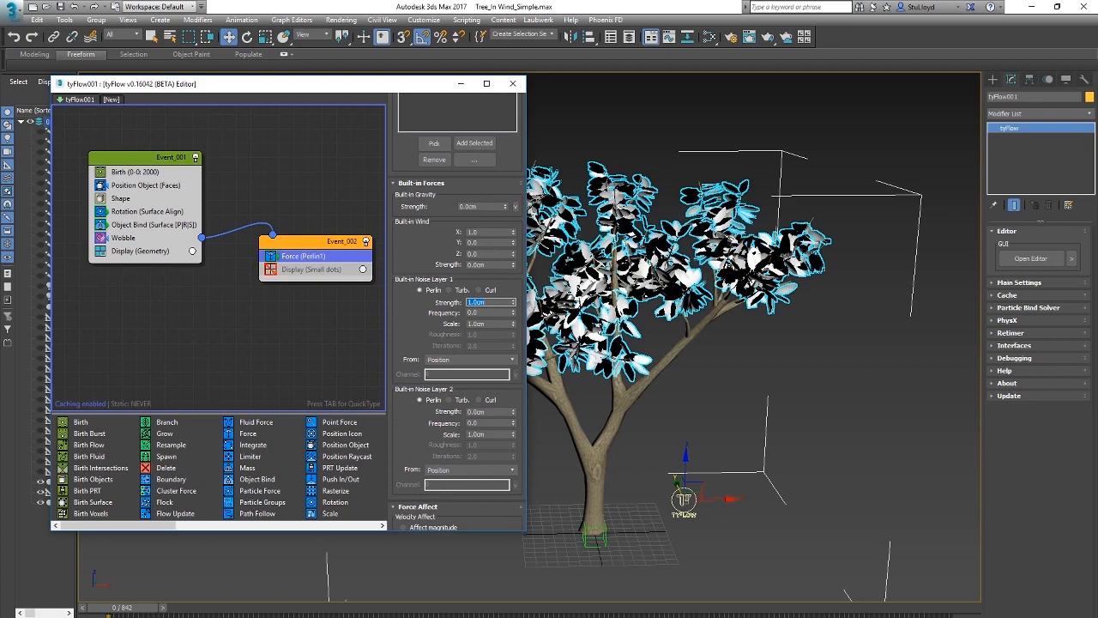
Step: Set Built-in Noise Layer 1's strength to 3 cm, frequency to 2 and scale to 0.5 cm, play the animation, and close the tyFlow editor
{"action": "middle_click_drag", "start_coordinate": [709, 302], "coordinate": [759, 305]}
{"action": "key", "text": "slash"}
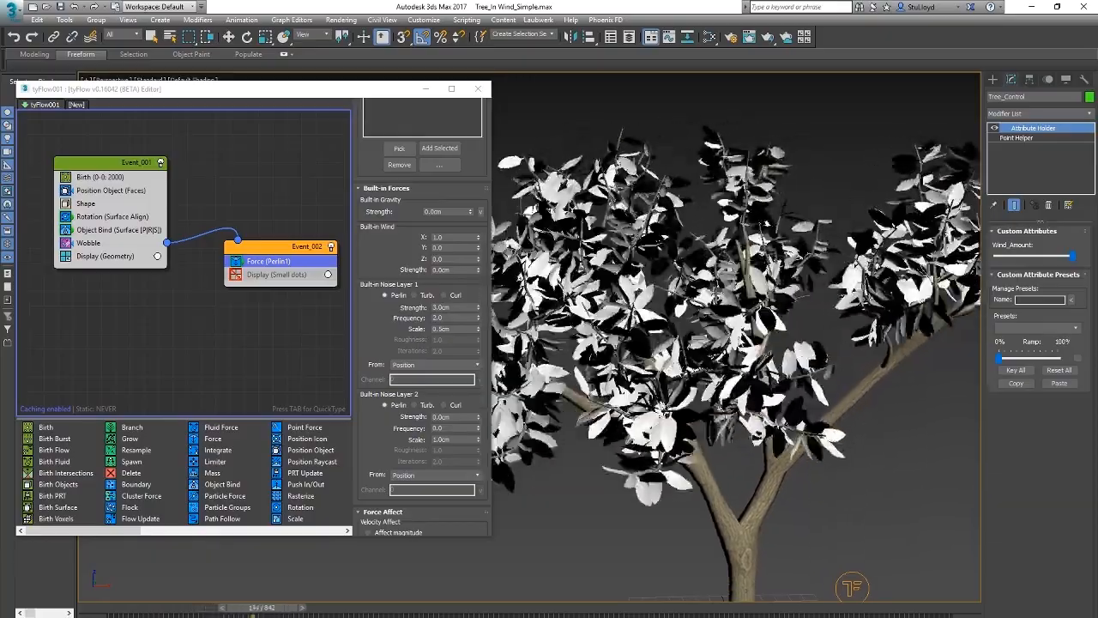
{"action": "left_click", "coordinate": [478, 88]}
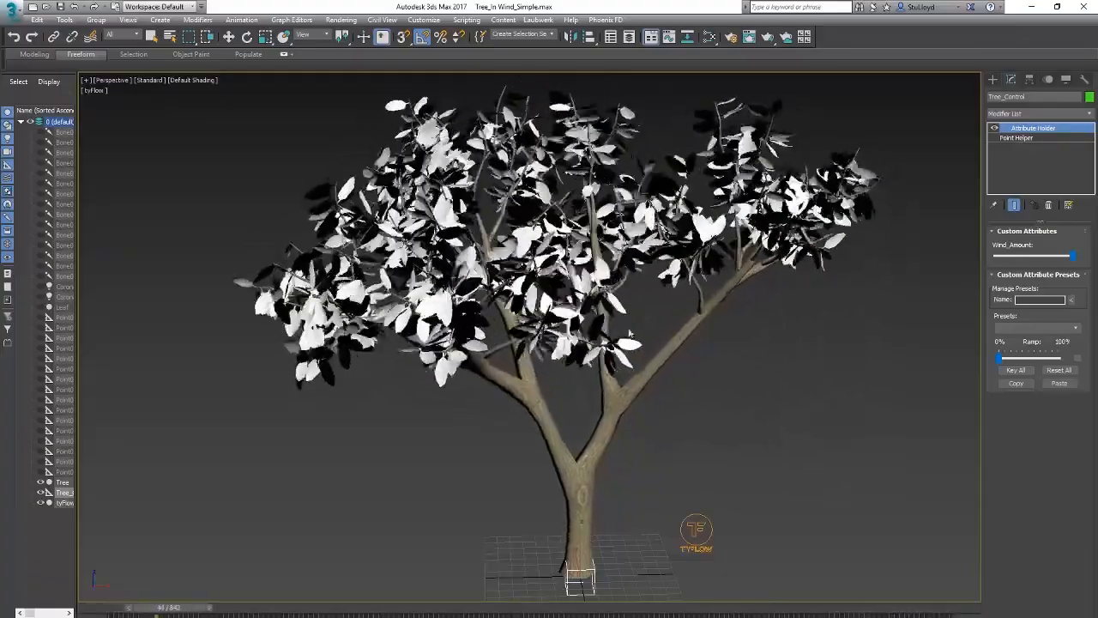
Step: Return the animation to frame 0 and review the whole leaf-covered tree
{"action": "left_click_drag", "start_coordinate": [193, 607], "coordinate": [119, 608]}
{"action": "key", "text": "w"}
{"action": "middle_click_drag", "start_coordinate": [572, 465], "coordinate": [578, 472]}
{"action": "scroll", "coordinate": [594, 459], "scroll_direction": "down", "scroll_amount": 3}
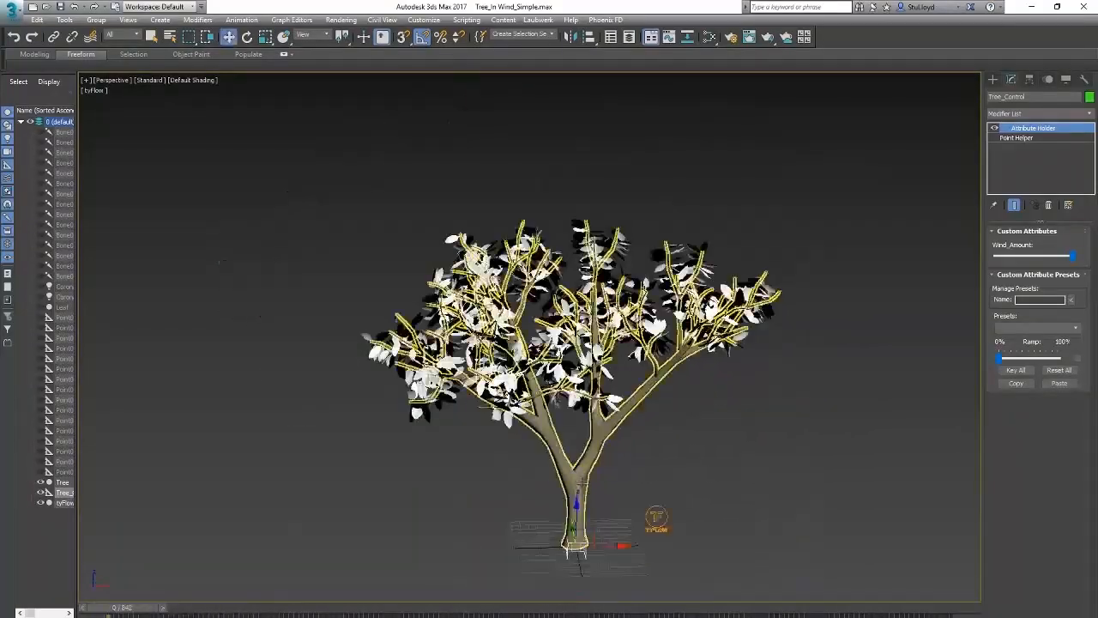
{"action": "scroll", "coordinate": [603, 451], "scroll_direction": "up", "scroll_amount": 3}
{"action": "mouse_move", "coordinate": [155, 609]}
{"action": "left_mouse_down"}
{"action": "mouse_move", "coordinate": [352, 610]}
{"action": "mouse_move", "coordinate": [133, 612]}
{"action": "left_mouse_up"}
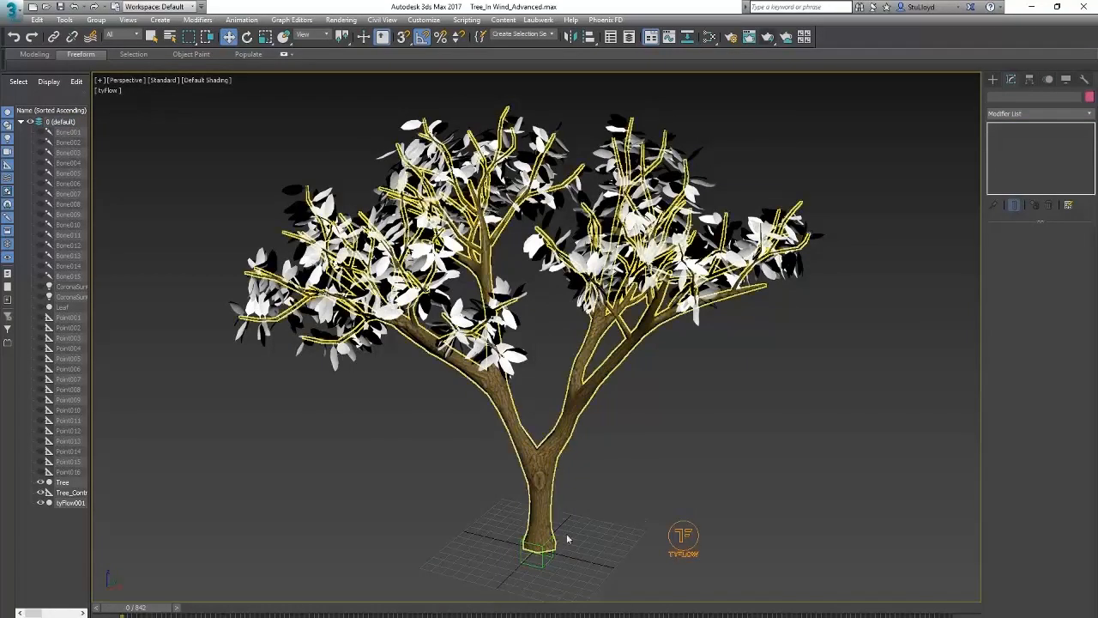
Step: In the advanced tree scene, unhide the helpers Point001 to Point016 and hide the Tree and tyFlow001 objects
{"action": "middle_click_drag", "start_coordinate": [554, 443], "coordinate": [563, 444]}
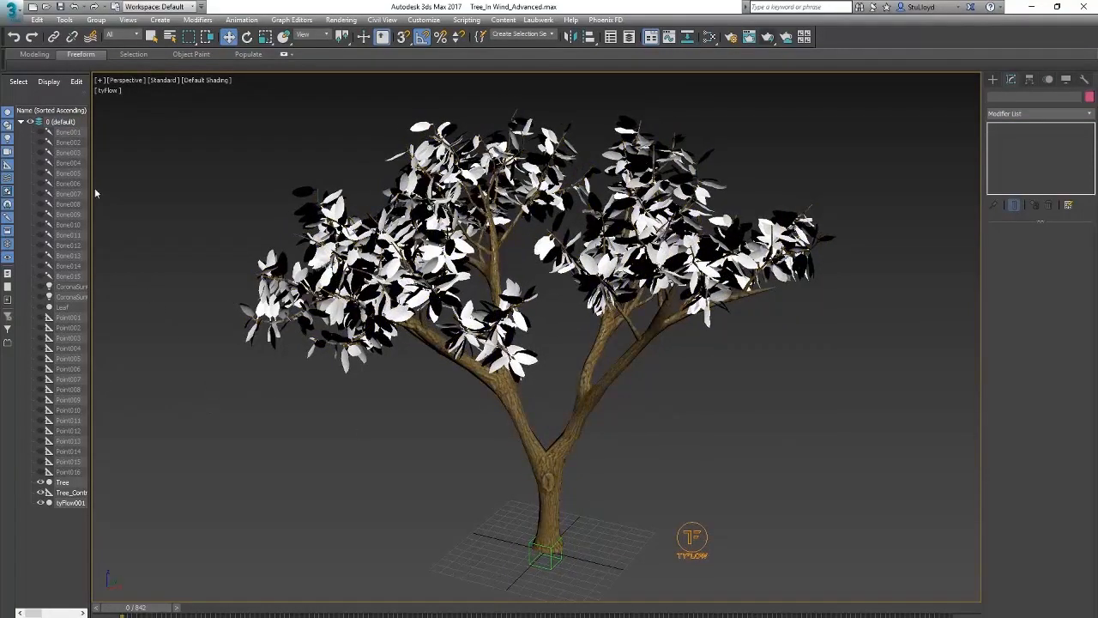
{"action": "left_click", "coordinate": [66, 329]}
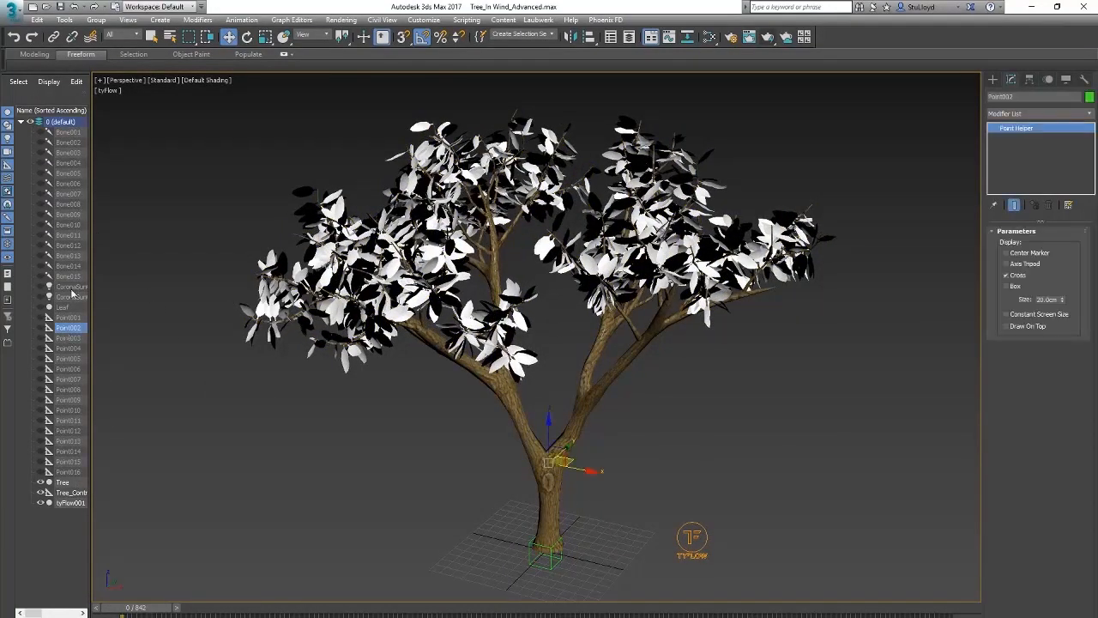
{"action": "left_click", "coordinate": [72, 318]}
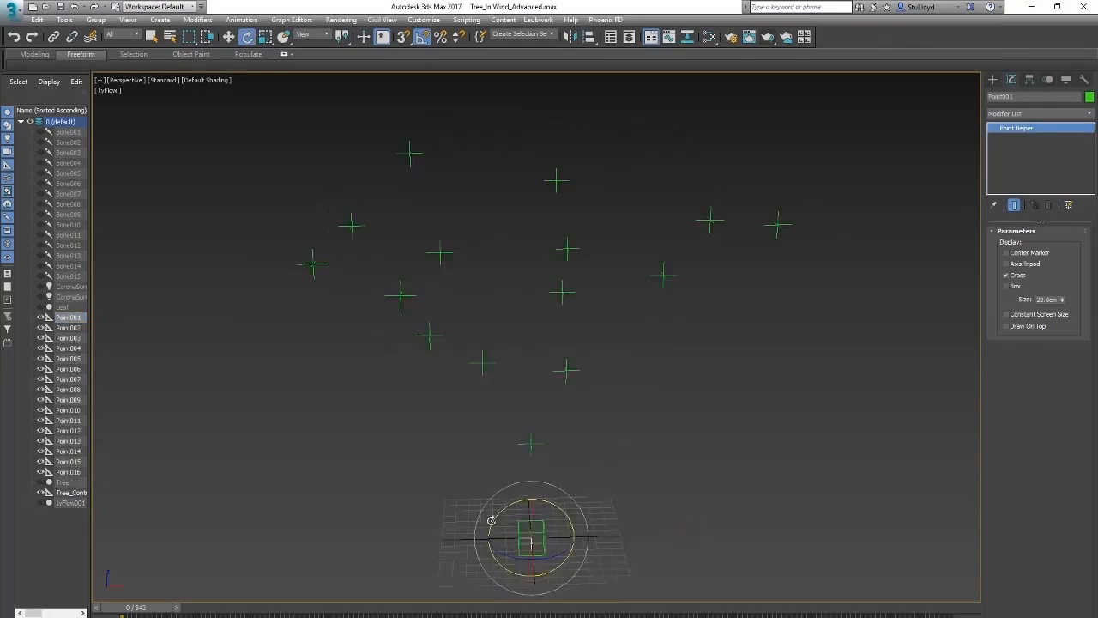
{"action": "middle_click_drag", "start_coordinate": [552, 487], "coordinate": [552, 480]}
{"action": "left_click", "coordinate": [579, 460]}
{"action": "mouse_move", "coordinate": [586, 436]}
{"action": "middle_mouse_down", "text": "alt"}
{"action": "mouse_move", "coordinate": [576, 432]}
{"action": "mouse_move", "coordinate": [603, 446]}
{"action": "mouse_move", "coordinate": [580, 436]}
{"action": "middle_mouse_up", "text": "alt"}
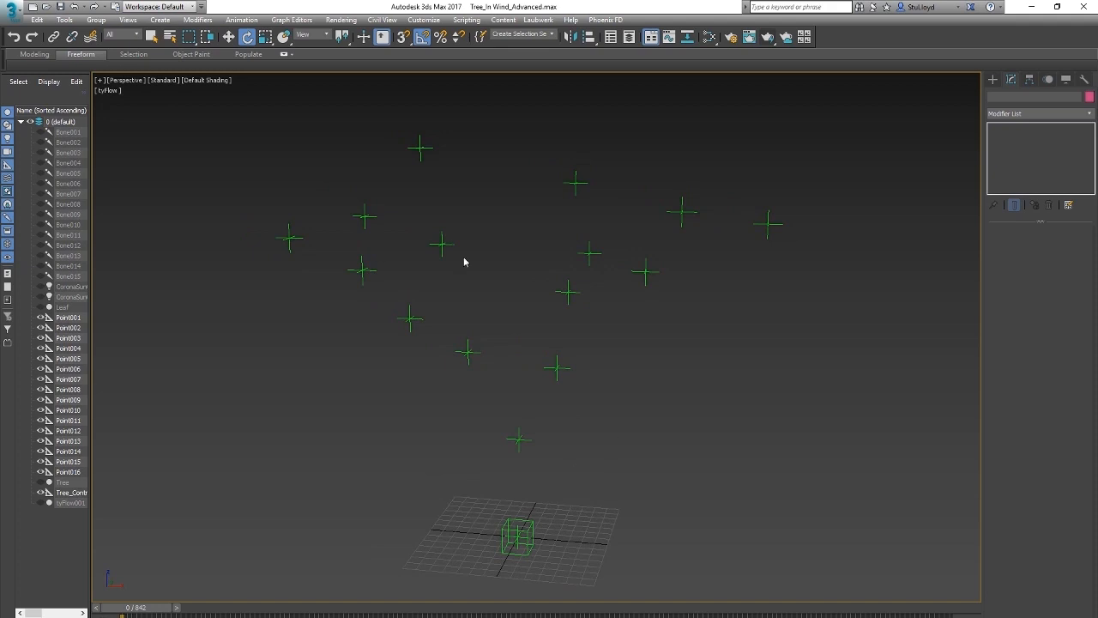
Step: Link the branch-tip helpers Point015 and Point016 to their branch-joint helper, and continue linking helpers down the chain towards the trunk
{"action": "middle_click_drag", "start_coordinate": [467, 350], "coordinate": [523, 388], "text": "alt"}
{"action": "middle_click_drag", "start_coordinate": [654, 412], "coordinate": [522, 419], "text": "alt"}
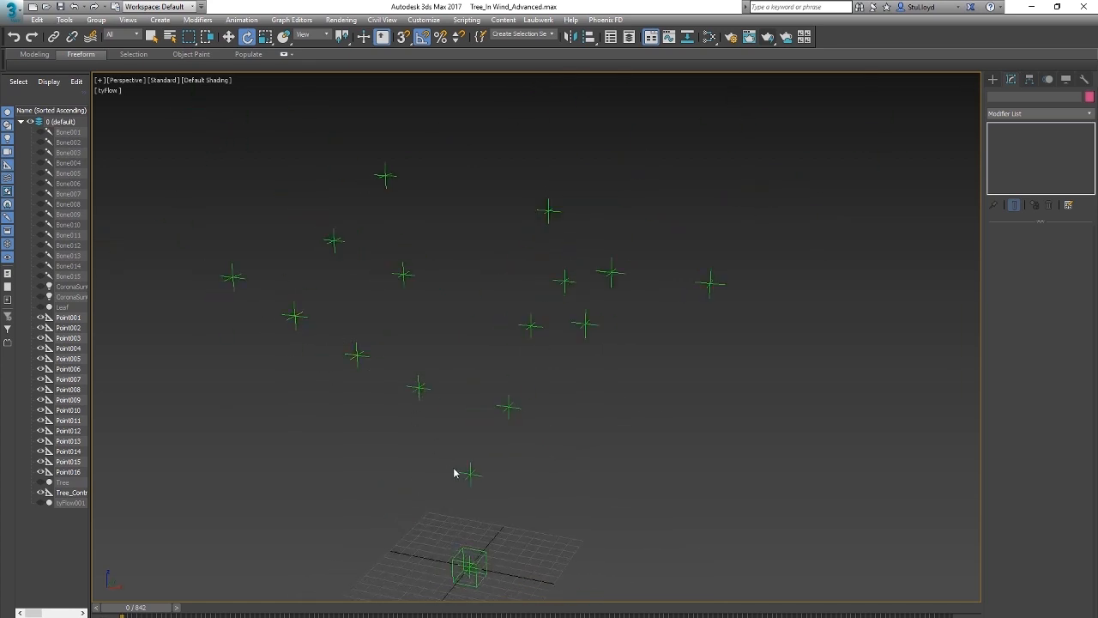
{"action": "middle_click_drag", "start_coordinate": [311, 316], "coordinate": [350, 363], "text": "alt"}
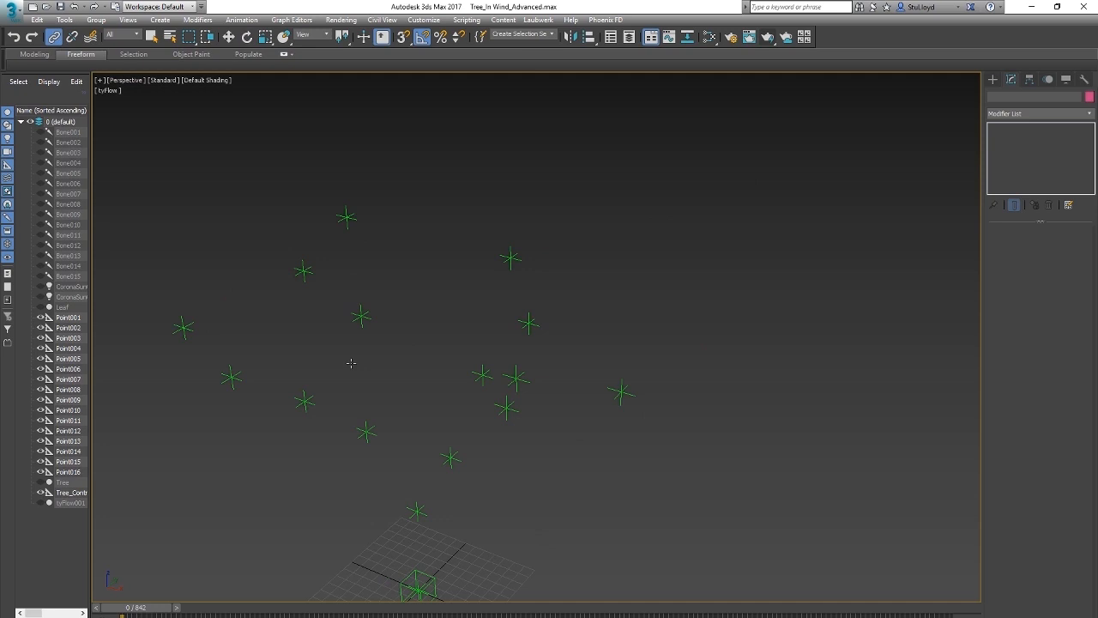
{"action": "left_click_drag", "start_coordinate": [164, 313], "coordinate": [255, 420]}
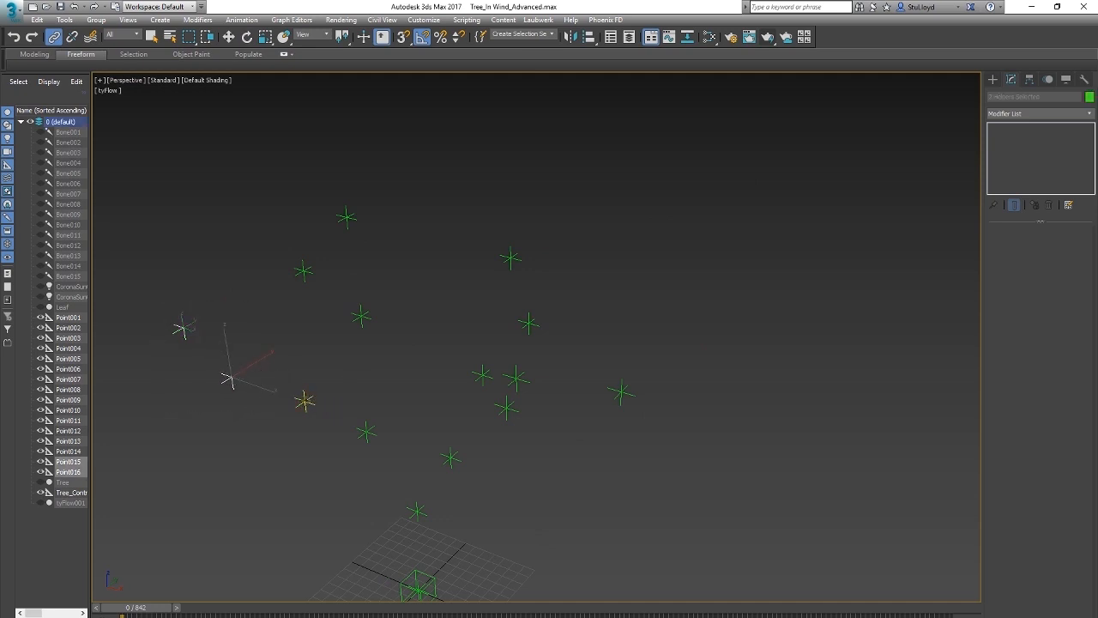
{"action": "left_click_drag", "start_coordinate": [304, 401], "coordinate": [371, 425]}
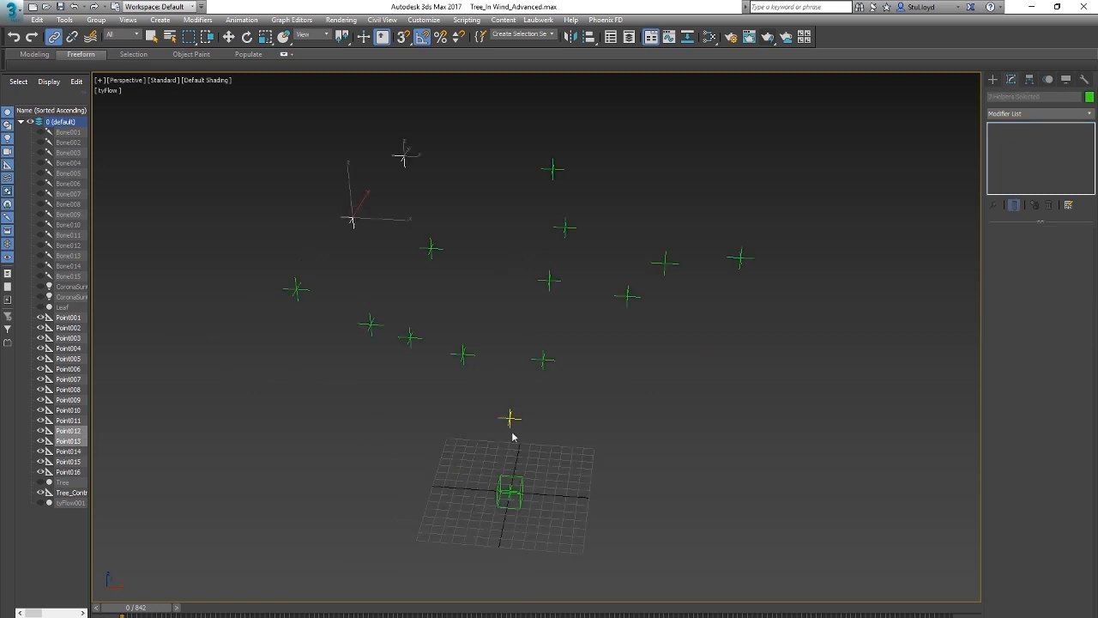
{"action": "middle_click_drag", "start_coordinate": [517, 438], "coordinate": [542, 383], "text": "alt"}
Step: Try rotating the base helper and Point002 at the trunk fork to test the linked hierarchy, undoing each rotation
{"action": "left_click", "coordinate": [247, 37]}
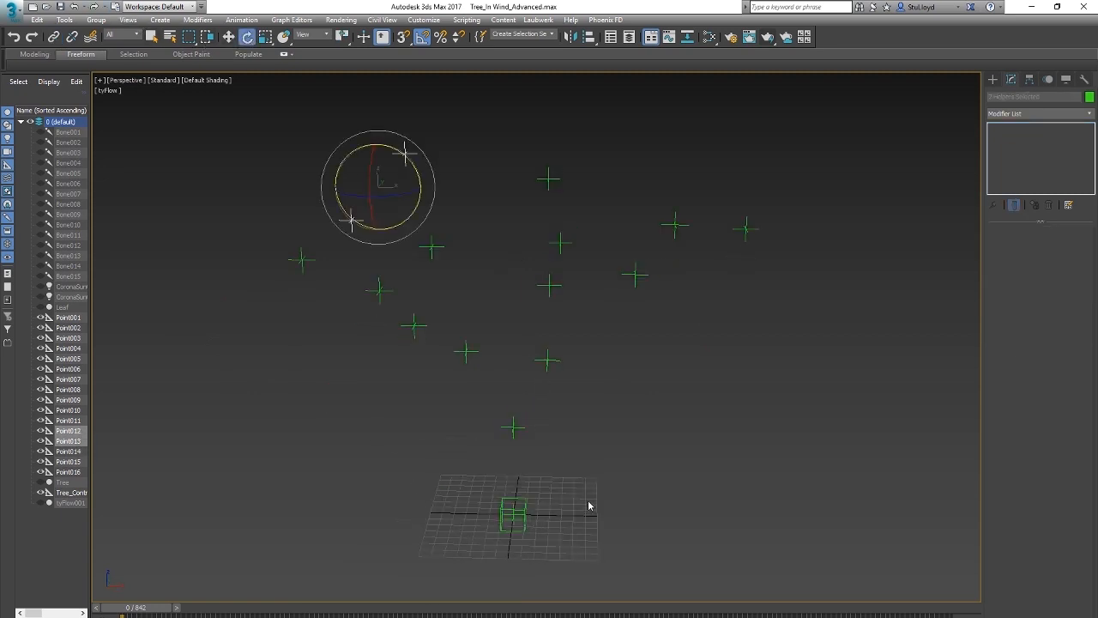
{"action": "left_click", "coordinate": [519, 517]}
{"action": "left_click_drag", "start_coordinate": [526, 480], "coordinate": [544, 463]}
{"action": "key", "text": "ctrl+z"}
{"action": "left_click", "coordinate": [512, 427]}
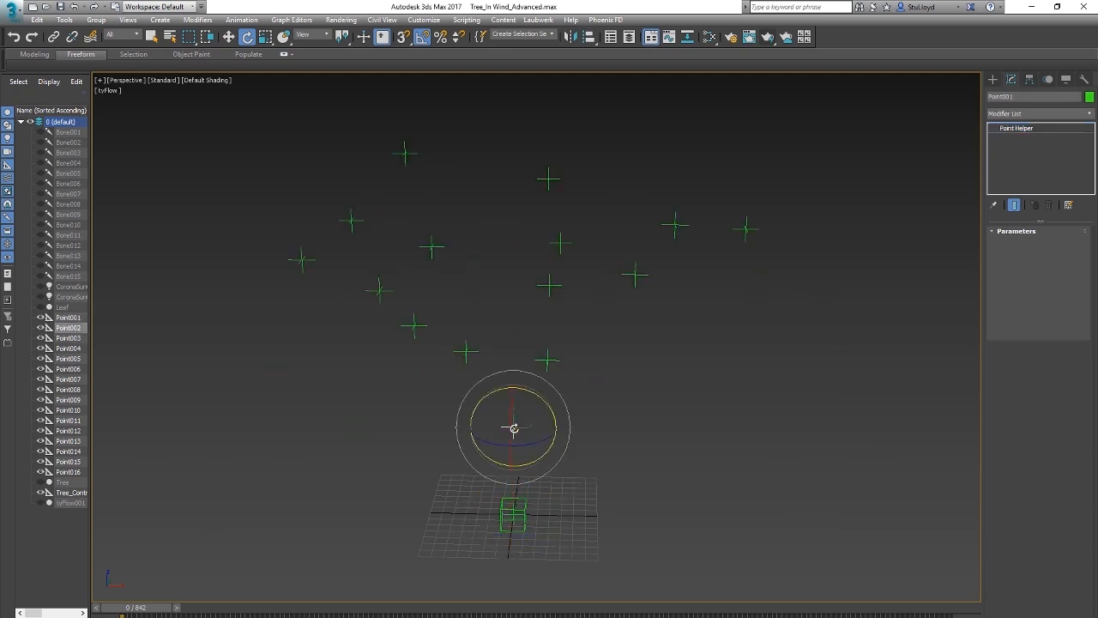
{"action": "mouse_move", "coordinate": [529, 387]}
{"action": "left_mouse_down"}
{"action": "mouse_move", "coordinate": [520, 385]}
{"action": "mouse_move", "coordinate": [526, 405]}
{"action": "left_mouse_up"}
{"action": "key", "text": "ctrl+z"}
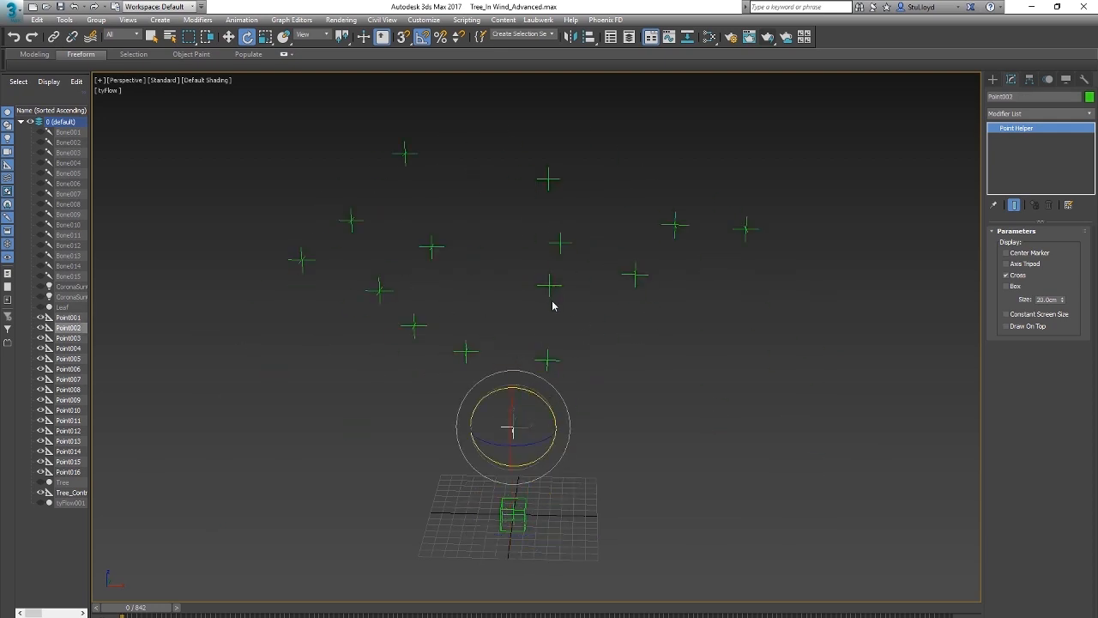
Step: Unhide the bones Bone001 to Bone015 and clear the selection
{"action": "left_click", "coordinate": [551, 288]}
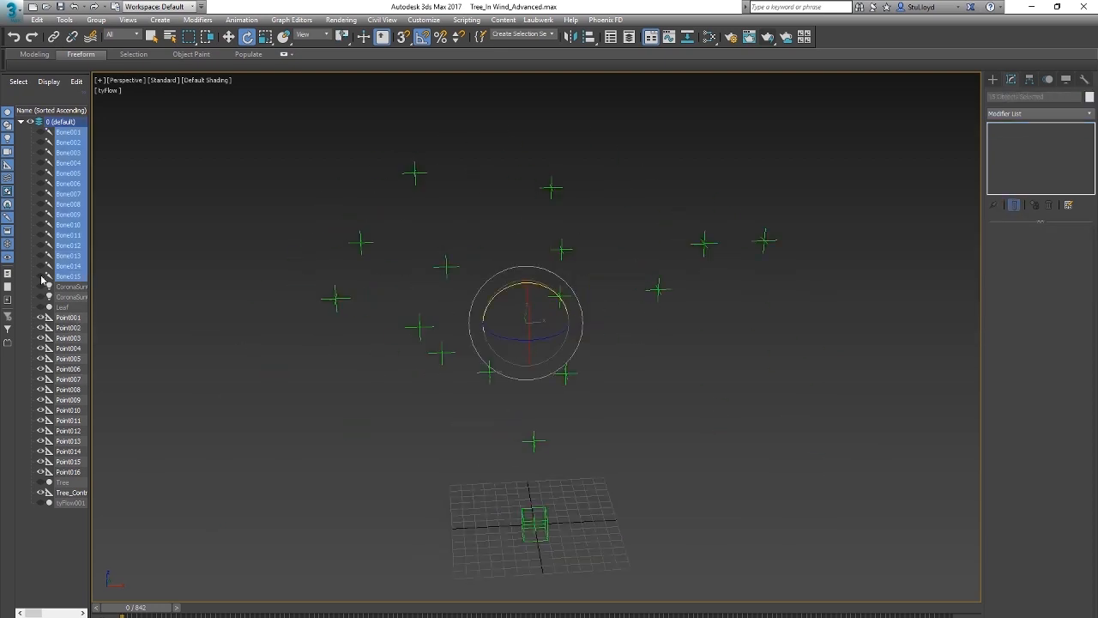
{"action": "left_click", "coordinate": [42, 275]}
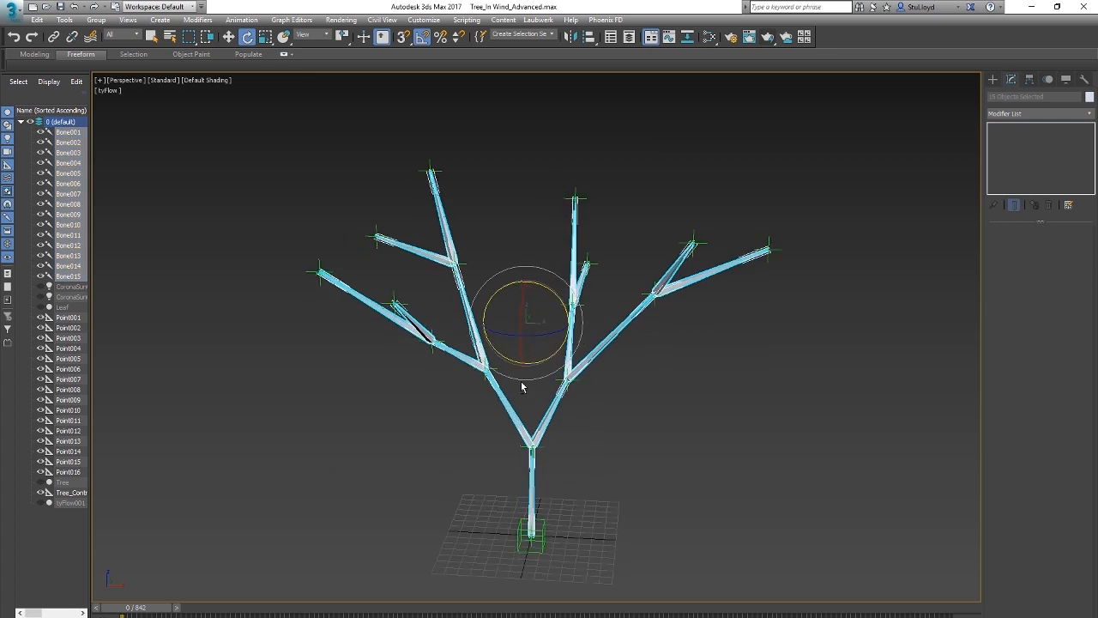
{"action": "left_click", "coordinate": [591, 406]}
{"action": "mouse_move", "coordinate": [159, 612]}
{"action": "left_mouse_down"}
{"action": "mouse_move", "coordinate": [291, 612]}
{"action": "mouse_move", "coordinate": [156, 611]}
{"action": "left_mouse_up"}
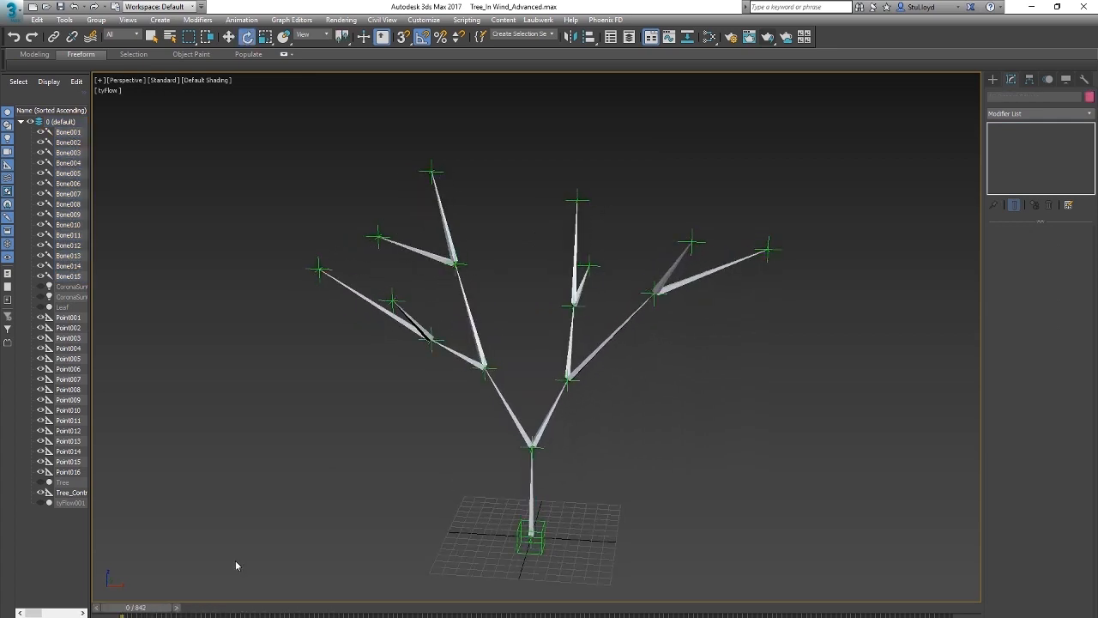
Step: Set Tree_Control's Wind_Amount to its minimum and check the bone rig over the timeline
{"action": "left_click", "coordinate": [539, 529]}
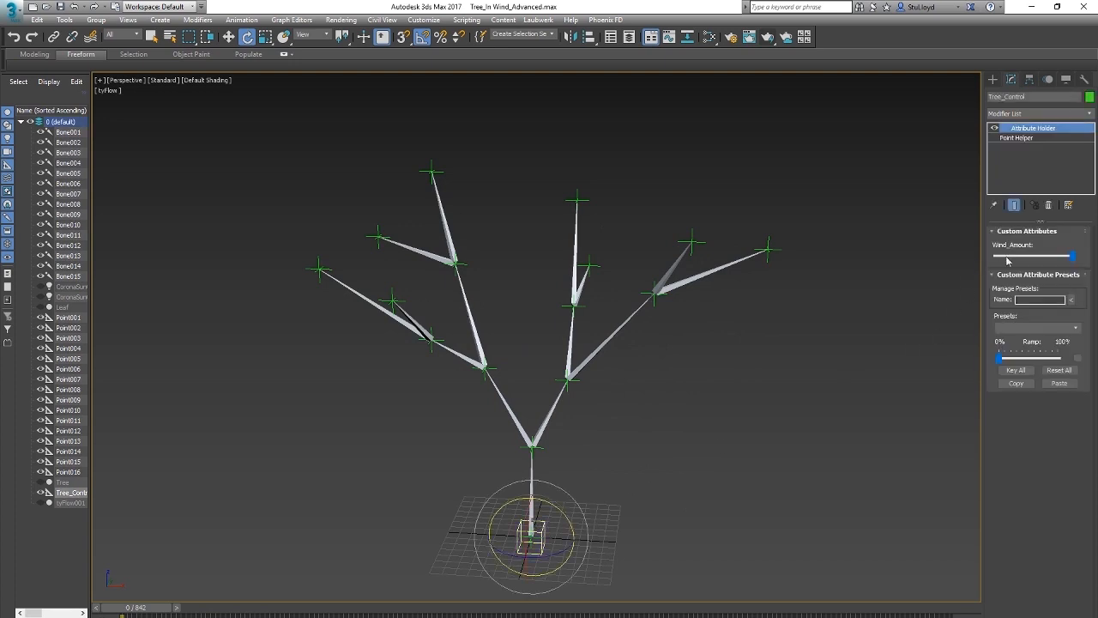
{"action": "left_click_drag", "start_coordinate": [1074, 259], "coordinate": [939, 267]}
{"action": "left_click_drag", "start_coordinate": [155, 612], "coordinate": [285, 611]}
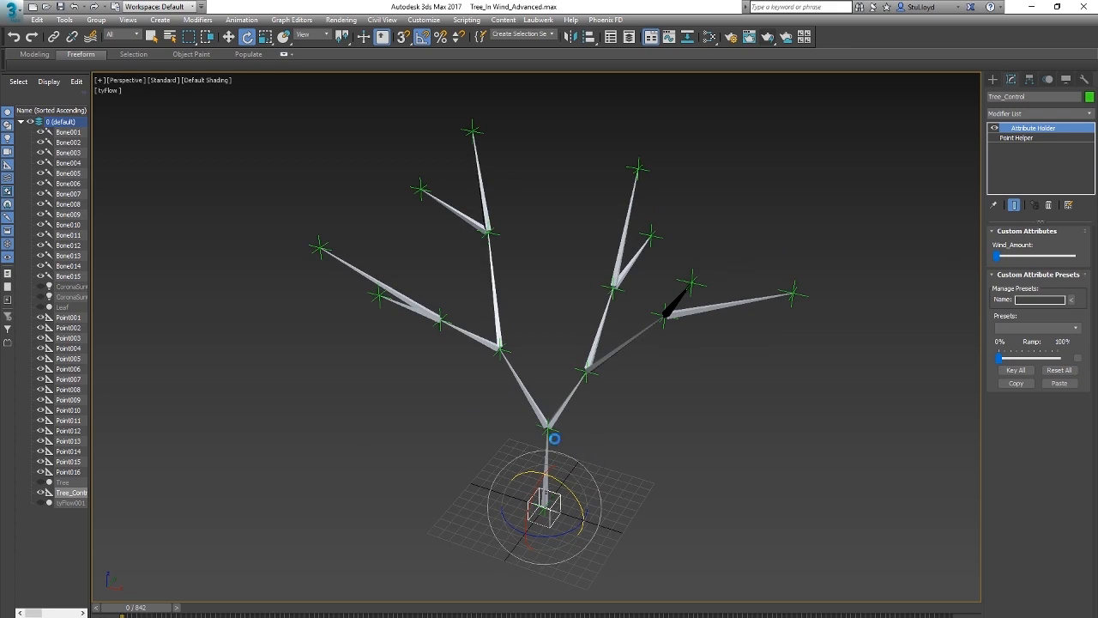
Step: Assign a Spring position controller to Point002, the helper at the trunk's fork
{"action": "middle_click_drag", "start_coordinate": [558, 319], "coordinate": [566, 327], "text": "alt"}
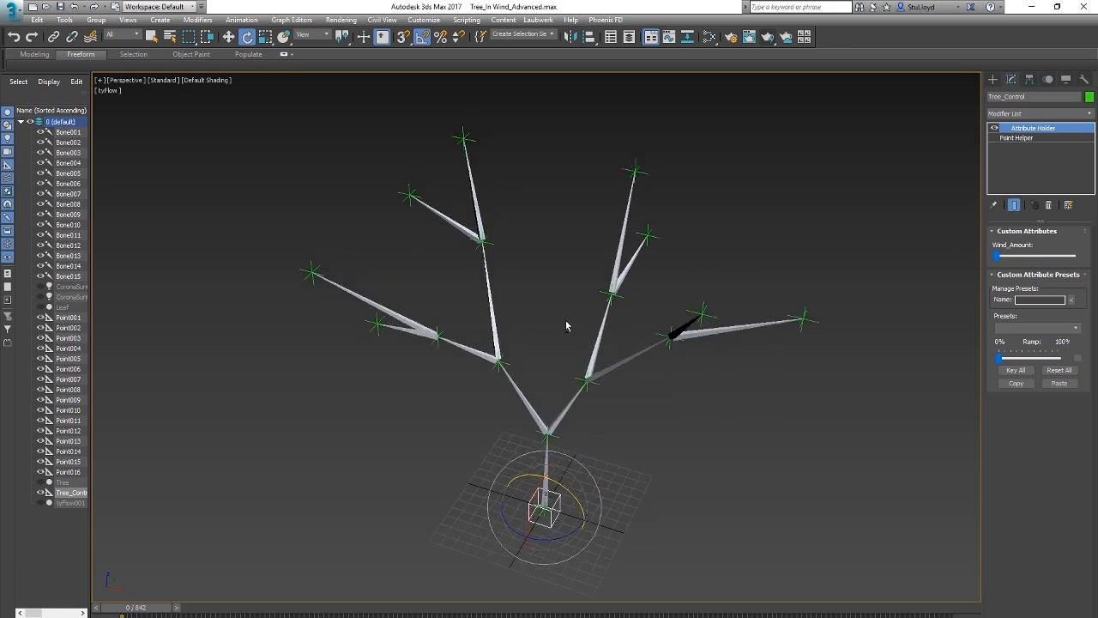
{"action": "left_click", "coordinate": [802, 320]}
{"action": "middle_click_drag", "start_coordinate": [784, 380], "coordinate": [578, 373], "text": "alt"}
{"action": "left_click", "coordinate": [563, 434]}
{"action": "left_click", "coordinate": [565, 461]}
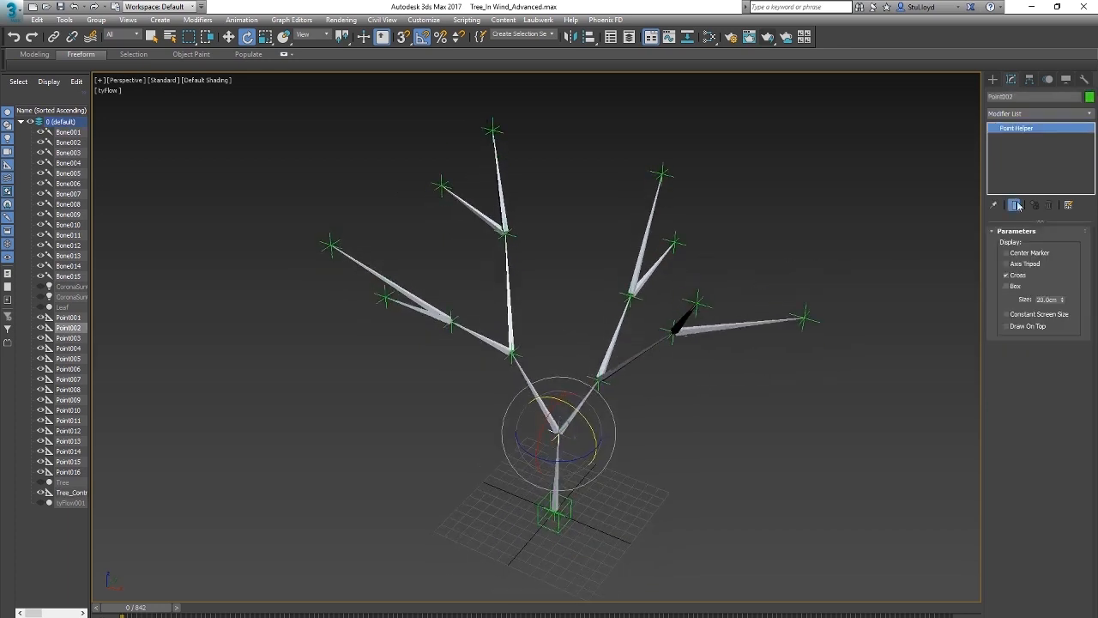
{"action": "left_click", "coordinate": [993, 80]}
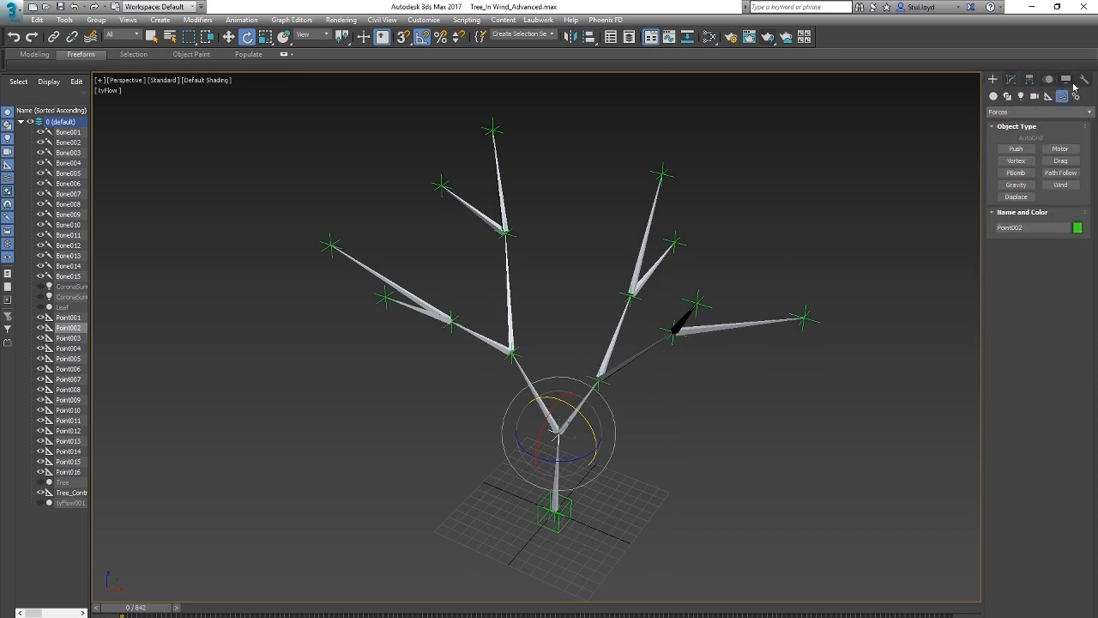
{"action": "left_click", "coordinate": [1048, 80]}
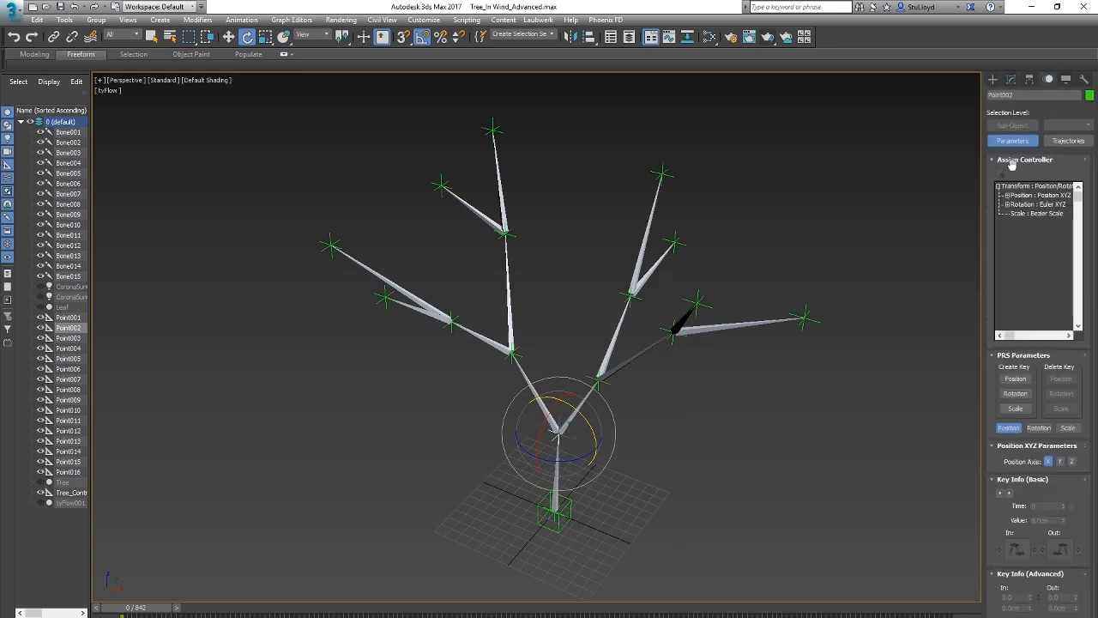
{"action": "left_click", "coordinate": [1033, 196]}
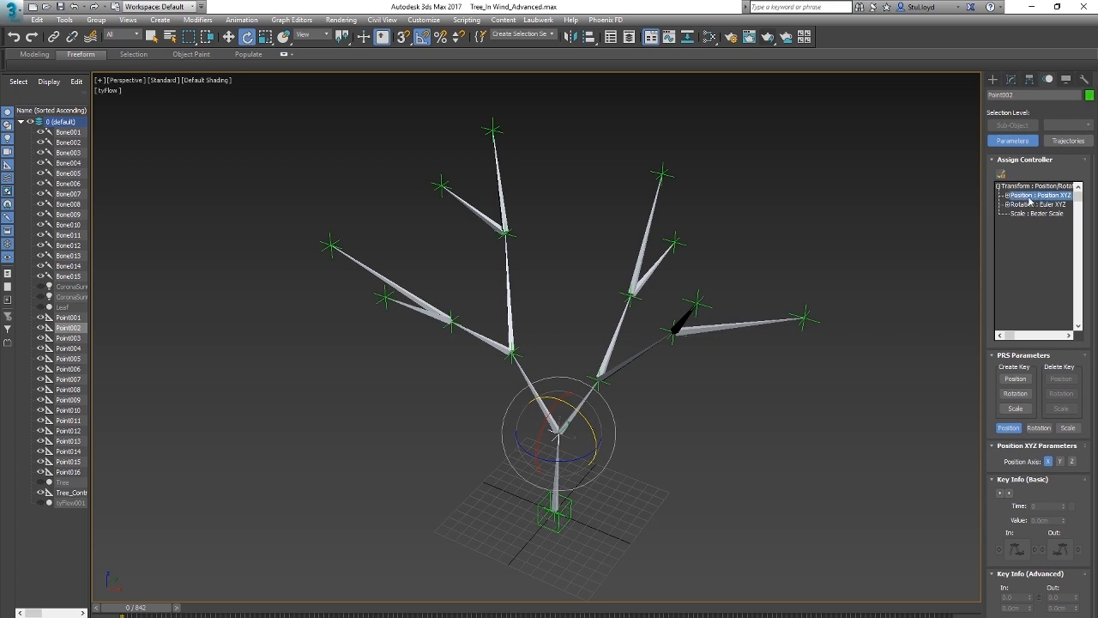
{"action": "left_click", "coordinate": [1000, 174]}
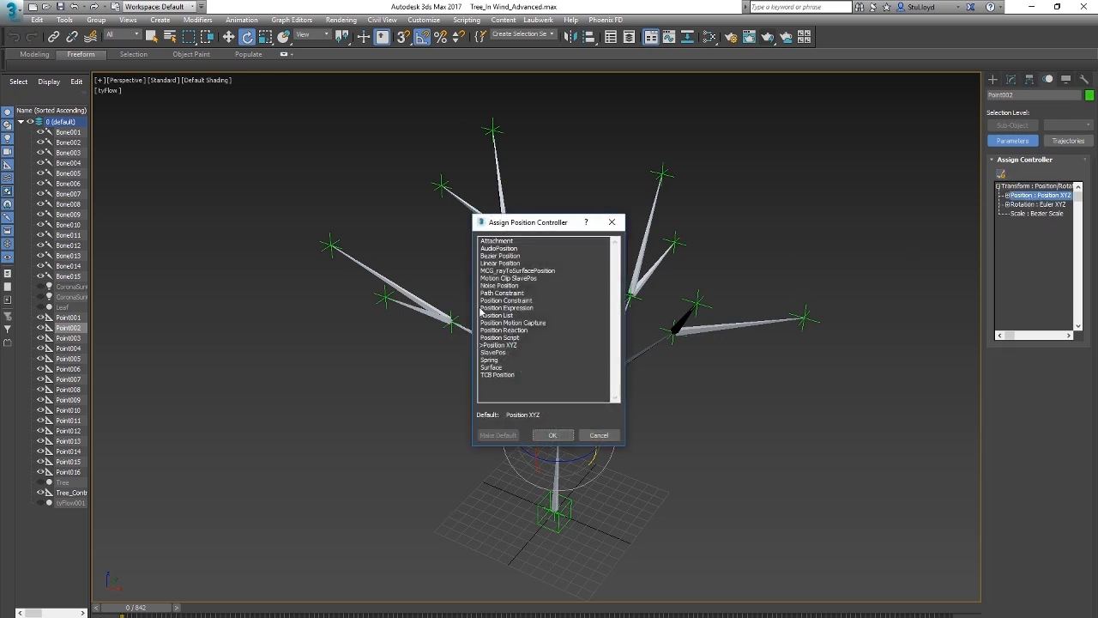
{"action": "left_click", "coordinate": [489, 359]}
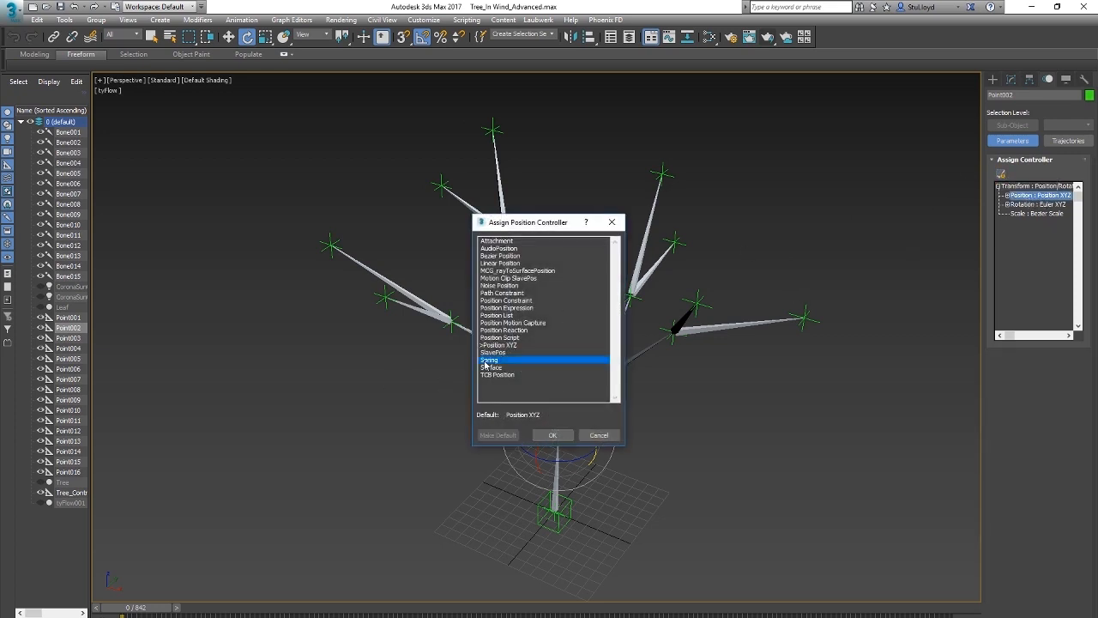
{"action": "left_click", "coordinate": [554, 436]}
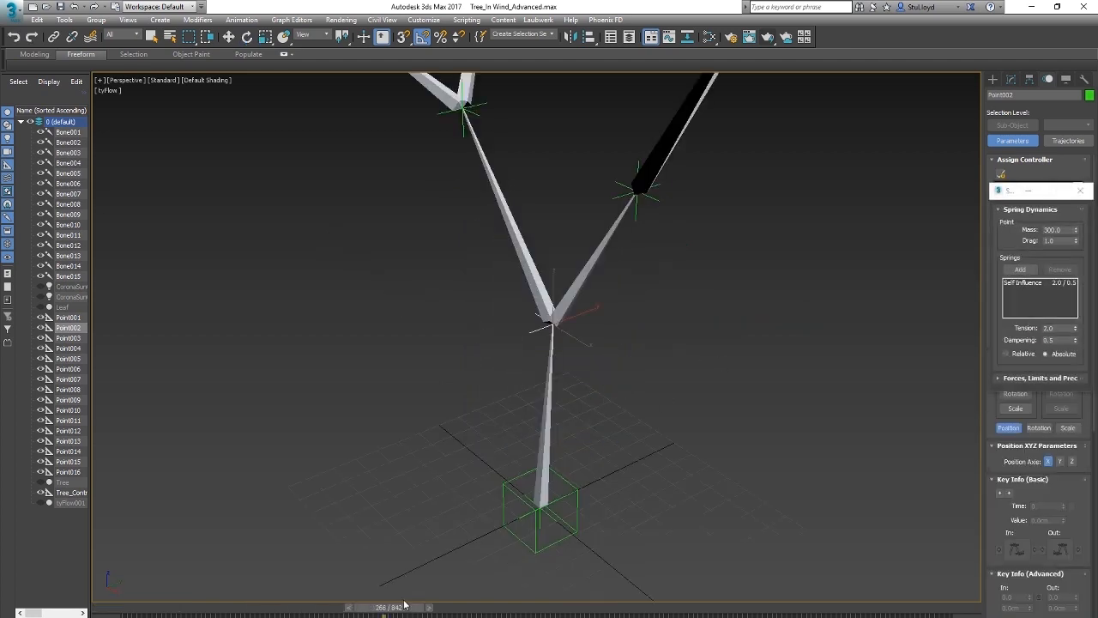
Step: Key the base helper Point001 with Auto Key, play the animation to test the spring motion, and return to frame 0
{"action": "left_click_drag", "start_coordinate": [404, 606], "coordinate": [85, 610]}
{"action": "key", "text": "e"}
{"action": "scroll", "coordinate": [583, 395], "scroll_direction": "down", "scroll_amount": 3}
{"action": "scroll", "coordinate": [584, 394], "scroll_direction": "up", "scroll_amount": 3}
{"action": "middle_click_drag", "start_coordinate": [584, 395], "coordinate": [561, 445], "text": "alt"}
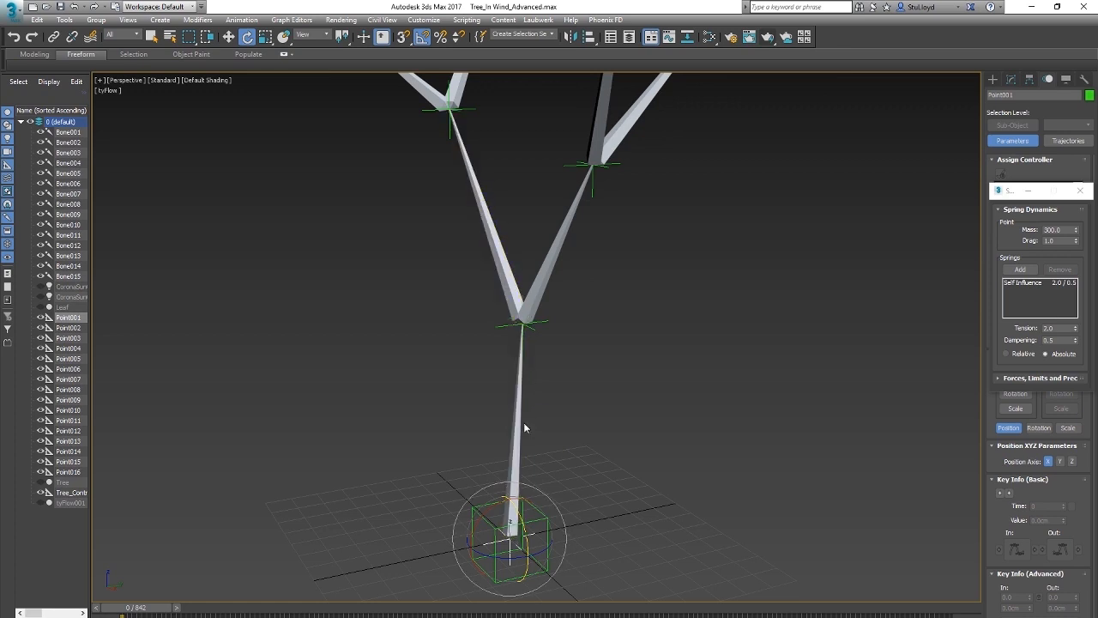
{"action": "middle_click_drag", "start_coordinate": [590, 441], "coordinate": [572, 430], "text": "alt"}
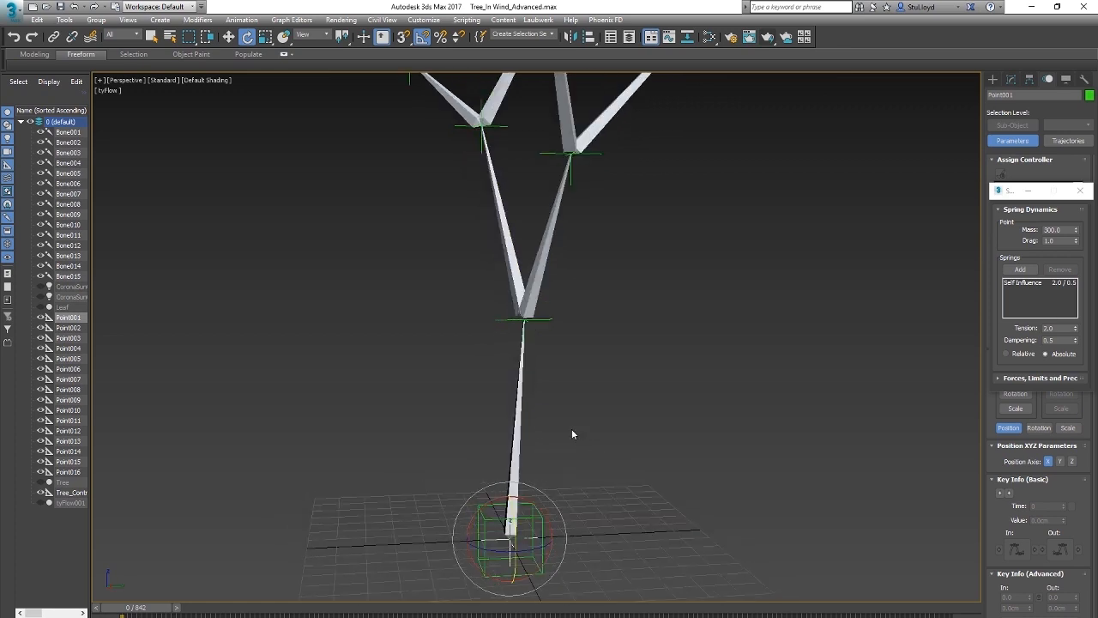
{"action": "middle_click_drag", "start_coordinate": [498, 320], "coordinate": [474, 320]}
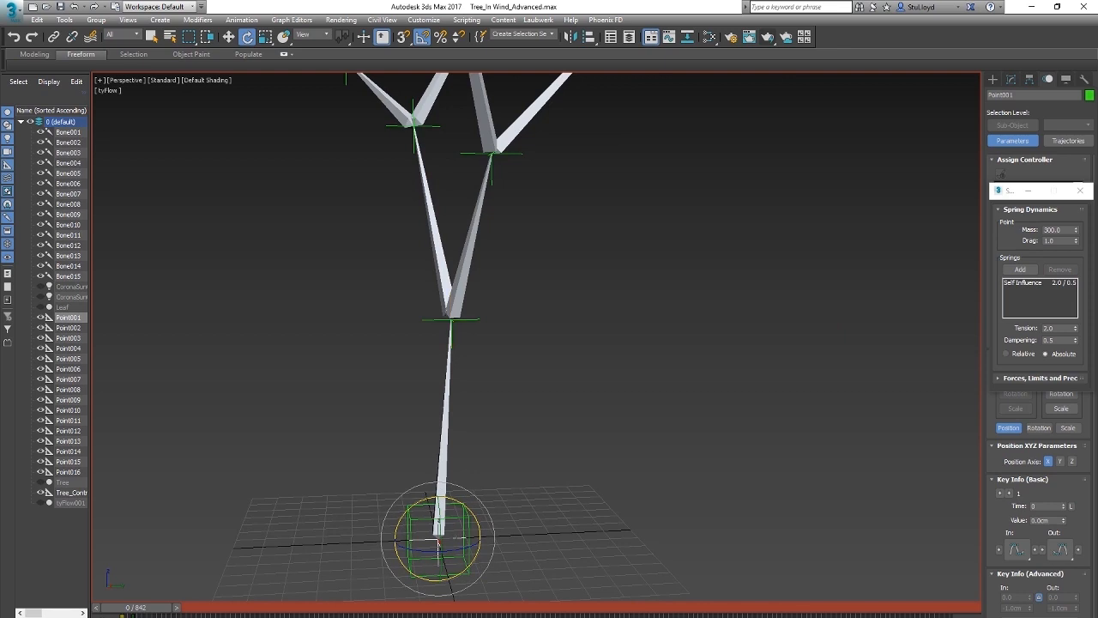
{"action": "key", "text": "/"}
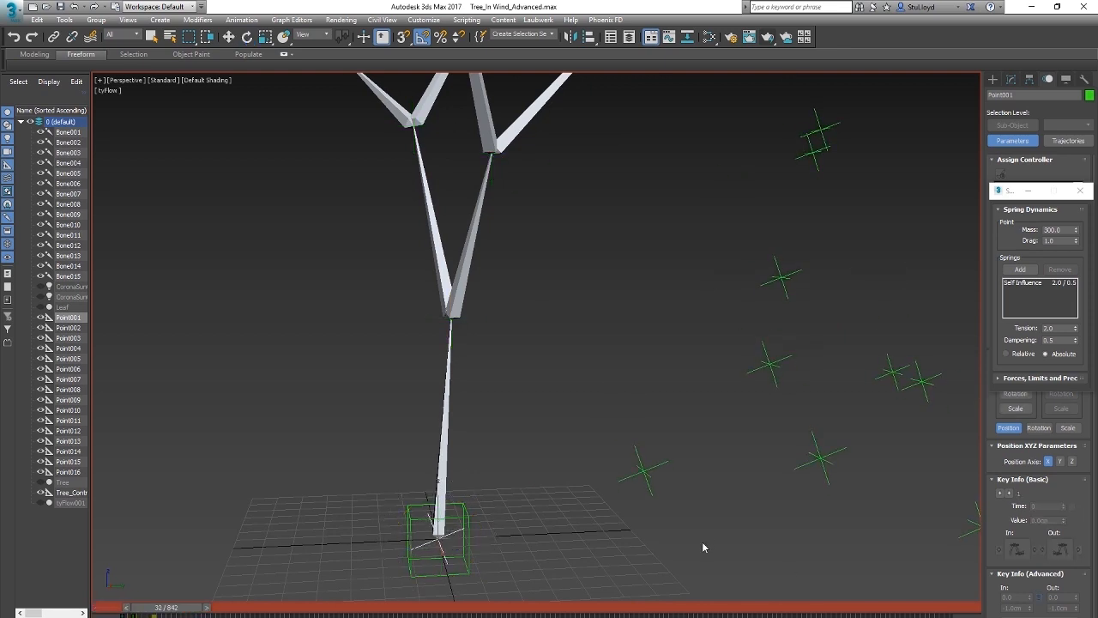
{"action": "key", "text": "/"}
{"action": "key", "text": "Home"}
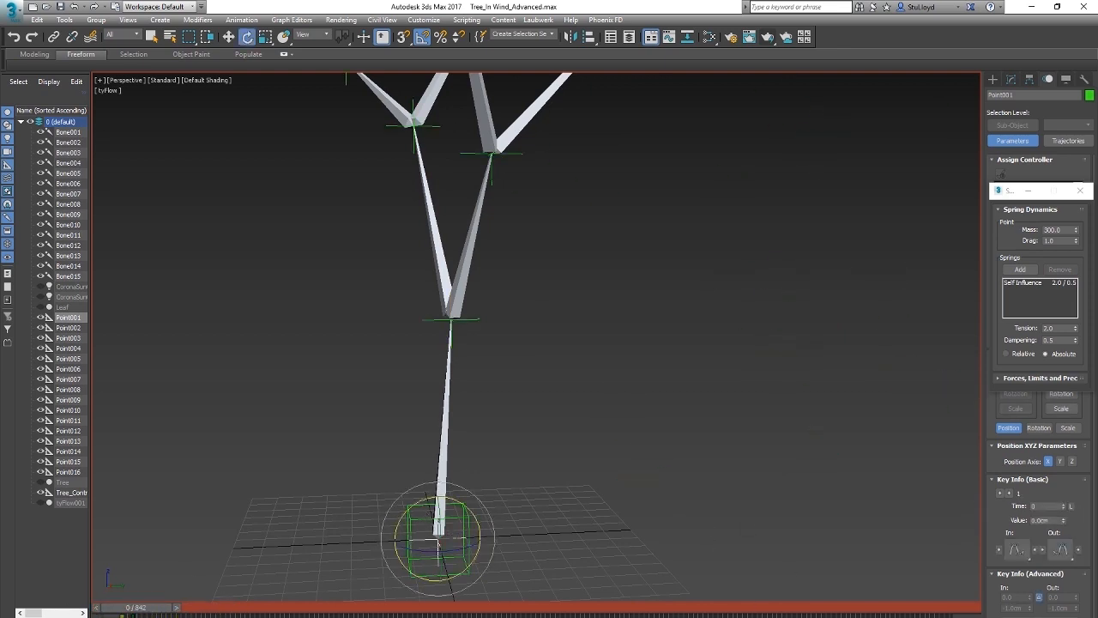
Step: Try a Spring mass of 1000 on Point002 and play the animation to compare the helpers' motion
{"action": "left_click", "coordinate": [471, 321]}
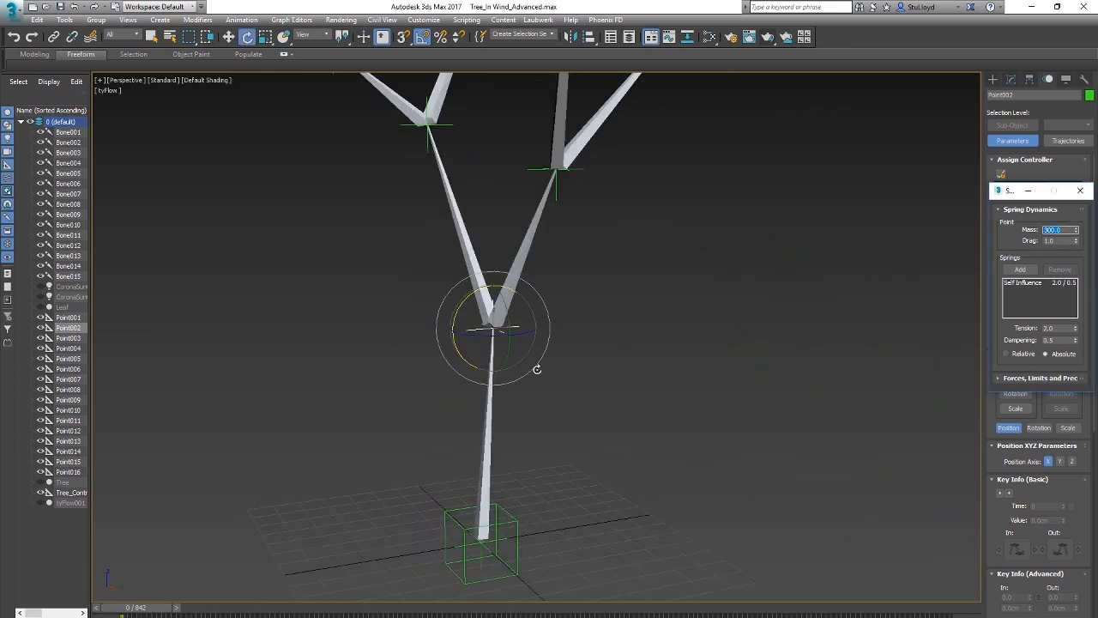
{"action": "mouse_move", "coordinate": [550, 457]}
{"action": "middle_mouse_down"}
{"action": "mouse_move", "coordinate": [561, 425]}
{"action": "mouse_move", "coordinate": [552, 388]}
{"action": "mouse_move", "coordinate": [559, 401]}
{"action": "mouse_move", "coordinate": [539, 442]}
{"action": "middle_mouse_up"}
{"action": "scroll", "coordinate": [557, 412], "scroll_direction": "down", "scroll_amount": 3}
{"action": "scroll", "coordinate": [551, 385], "scroll_direction": "up", "scroll_amount": 3}
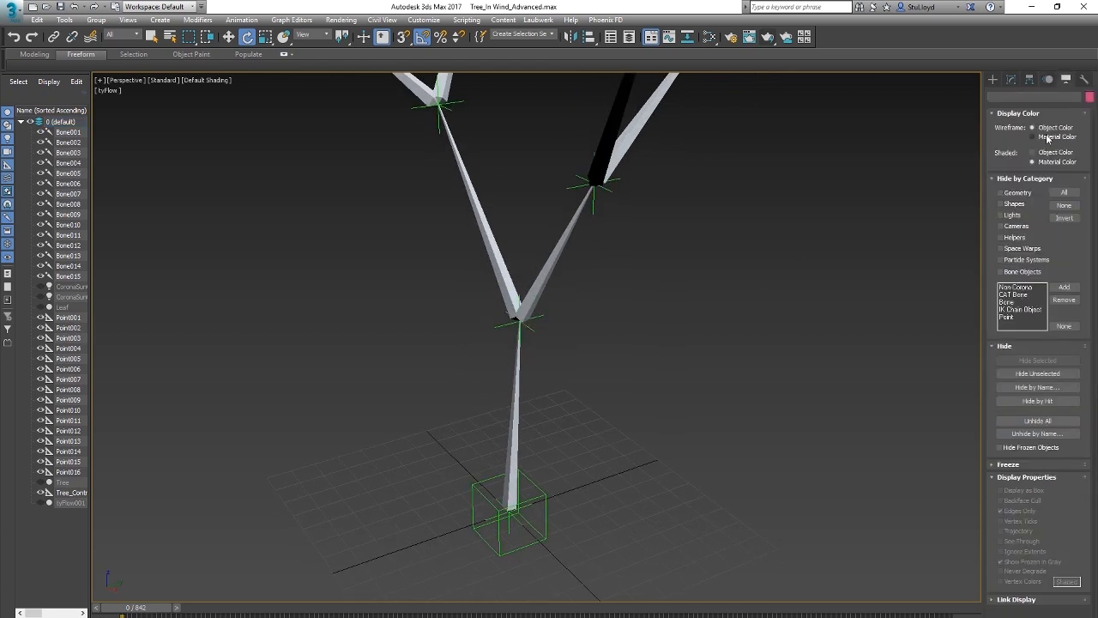
Step: Create a Wind space warp beside the trunk base with an icon size of about 12.7 cm and aim it horizontally
{"action": "left_click", "coordinate": [993, 80]}
{"action": "left_click", "coordinate": [1061, 184]}
{"action": "left_click_drag", "start_coordinate": [566, 555], "coordinate": [588, 574]}
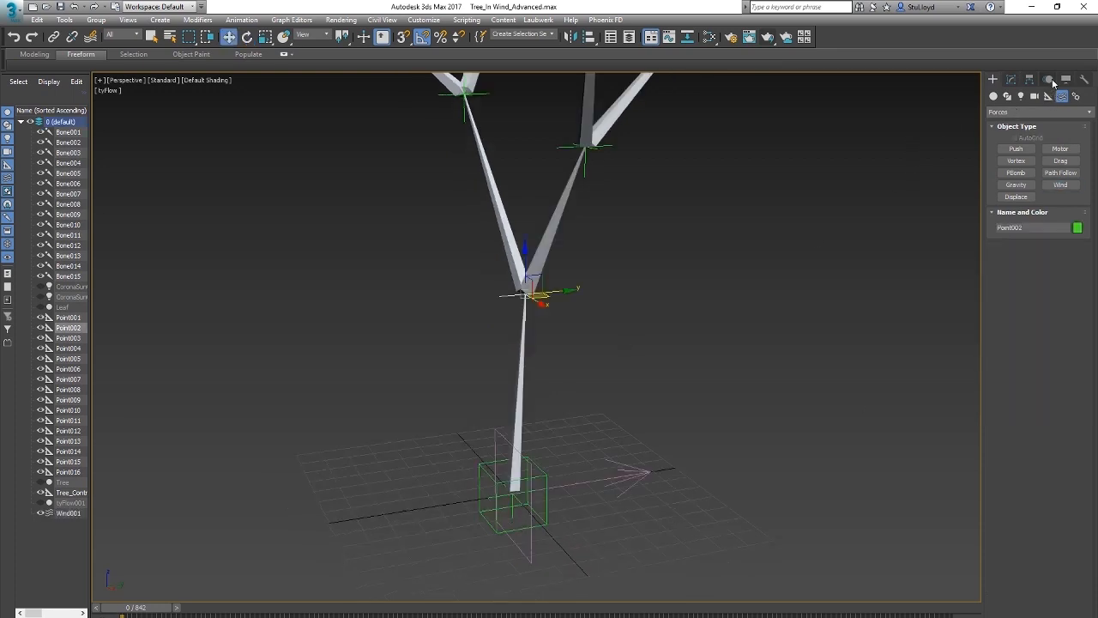
Step: Add the Wind001 space warp as an external force in Point002's Spring position controller
{"action": "left_click", "coordinate": [1050, 79]}
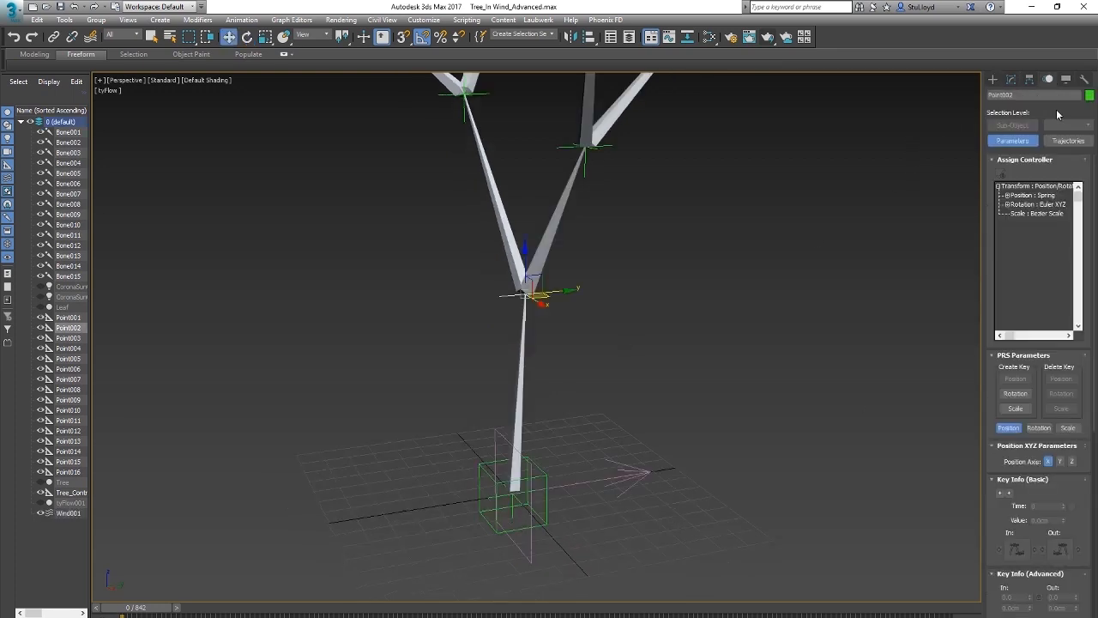
{"action": "double_click", "coordinate": [1030, 197]}
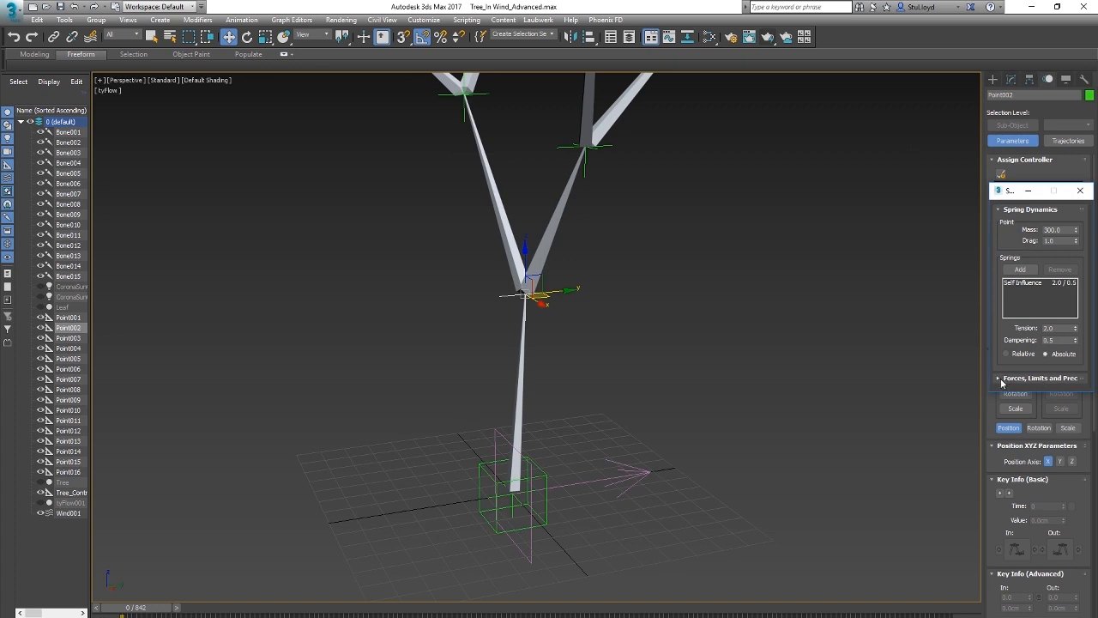
{"action": "left_click", "coordinate": [1001, 378]}
{"action": "left_click", "coordinate": [1020, 243]}
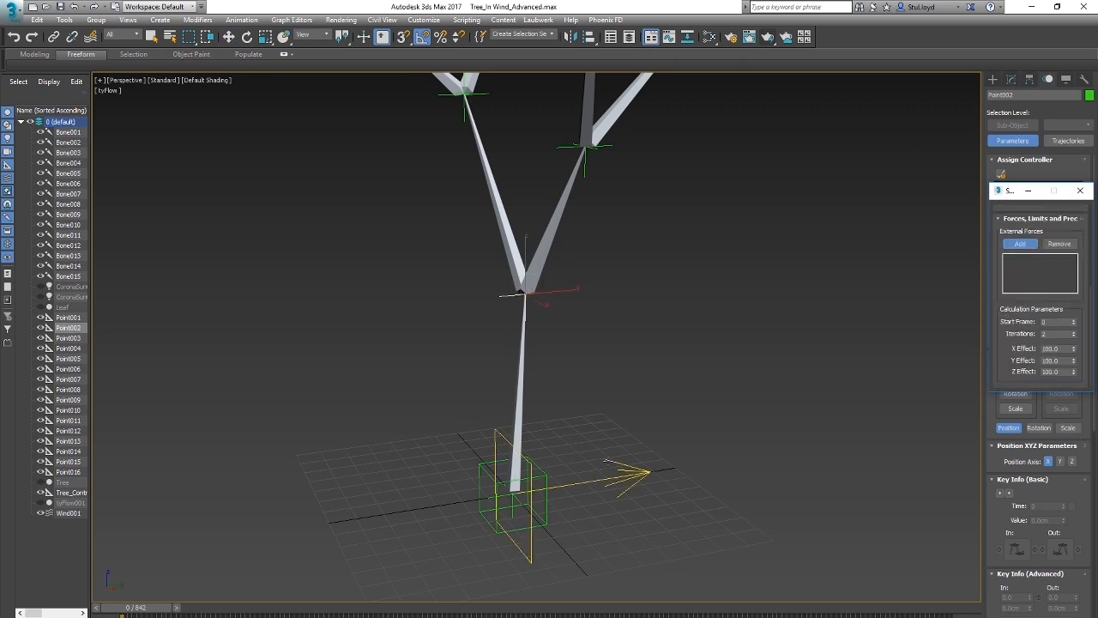
{"action": "left_click", "coordinate": [1080, 190]}
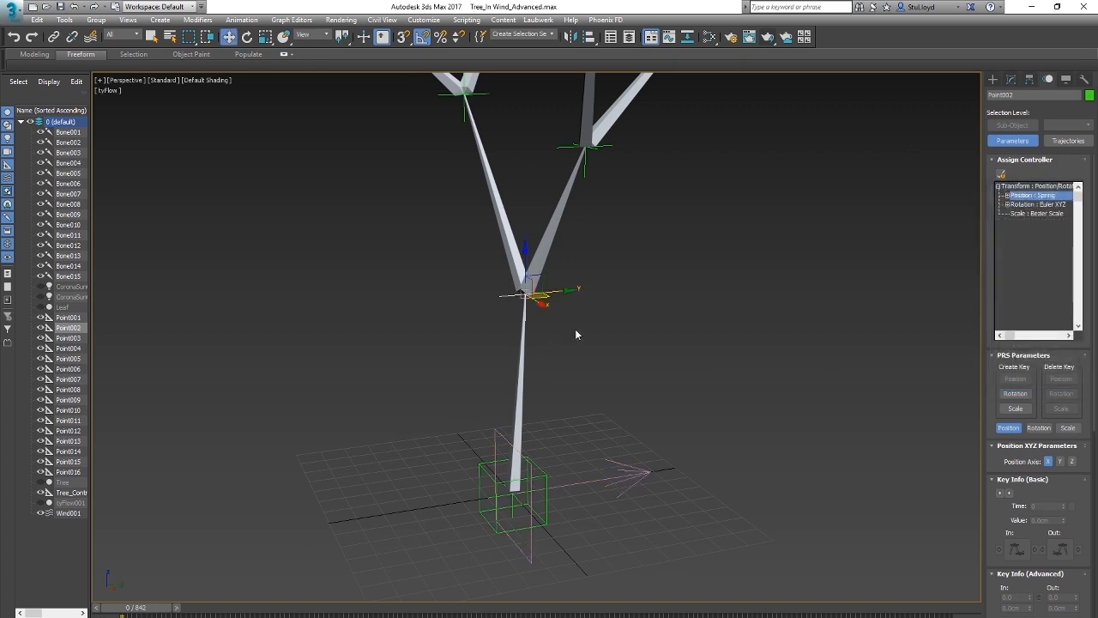
Step: Play the animation to test how the trunk-fork helper Point002 reacts to the wind
{"action": "key", "text": "/"}
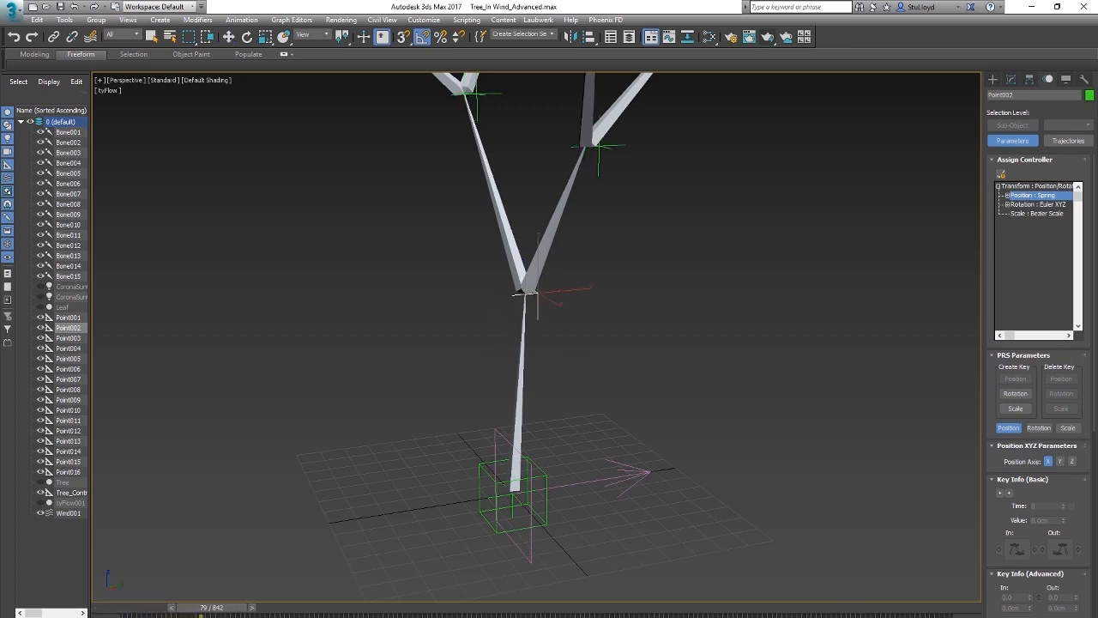
{"action": "key", "text": "/"}
{"action": "left_click", "coordinate": [652, 477]}
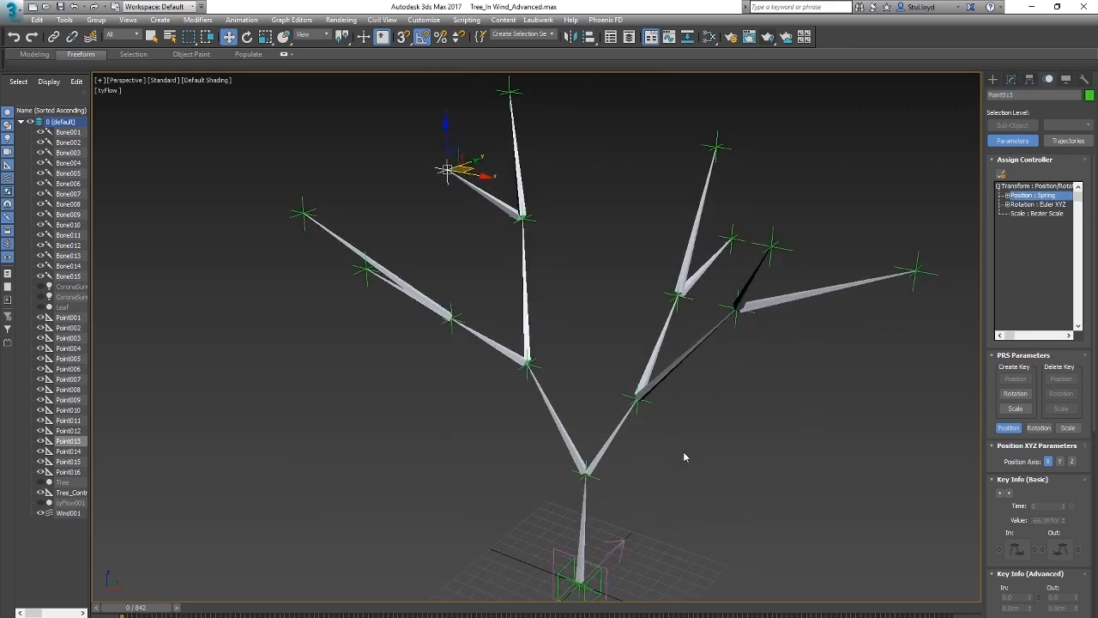
Step: Play the animation to examine the wind's effect on all the branch helpers, and return to frame 0
{"action": "middle_click_drag", "start_coordinate": [617, 444], "coordinate": [608, 409]}
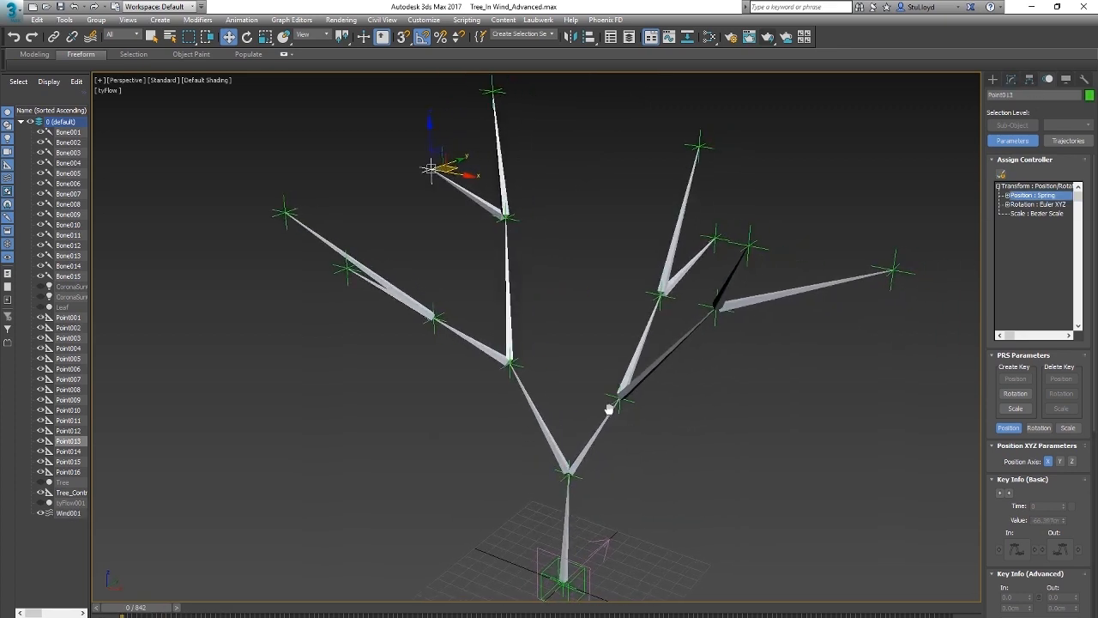
{"action": "middle_click_drag", "start_coordinate": [542, 352], "coordinate": [559, 378], "text": "alt"}
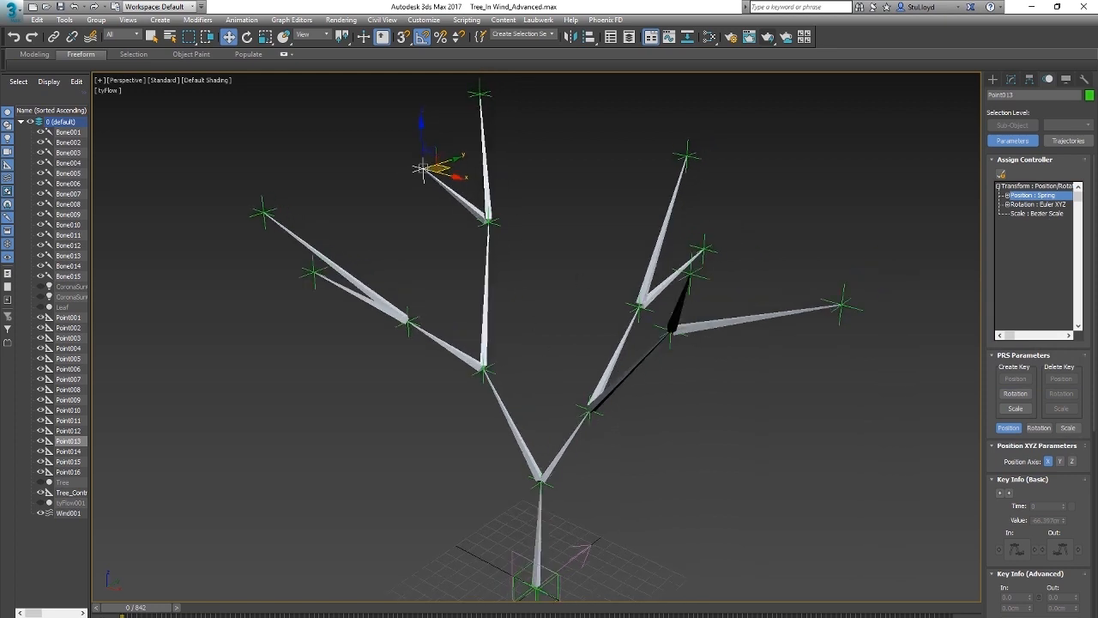
{"action": "key", "text": "slash"}
{"action": "middle_click_drag", "start_coordinate": [652, 372], "coordinate": [543, 391], "text": "alt"}
{"action": "key", "text": "w"}
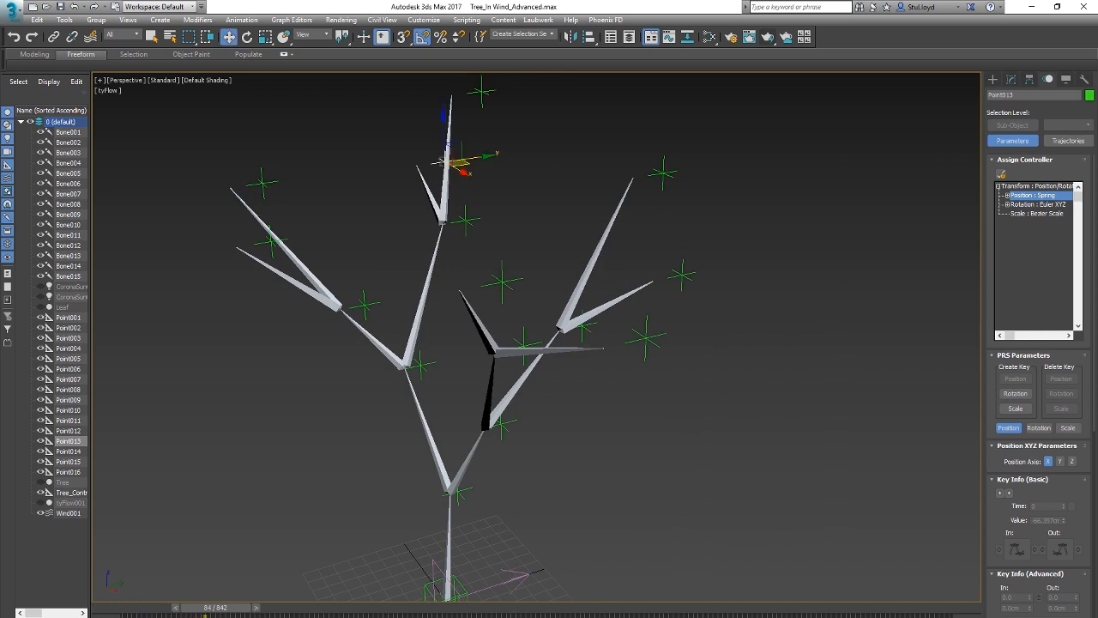
{"action": "left_click_drag", "start_coordinate": [230, 612], "coordinate": [120, 611]}
Step: Open the tension of the Self Influence spring for editing in the Spring position controller of branch-tip helper Point006
{"action": "middle_click_drag", "start_coordinate": [525, 302], "coordinate": [577, 291], "text": "alt"}
{"action": "scroll", "coordinate": [554, 297], "scroll_direction": "down", "scroll_amount": 3}
{"action": "scroll", "coordinate": [587, 287], "scroll_direction": "up", "scroll_amount": 3}
{"action": "middle_click_drag", "start_coordinate": [507, 412], "coordinate": [506, 397], "text": "alt"}
{"action": "middle_click_drag", "start_coordinate": [415, 377], "coordinate": [479, 361]}
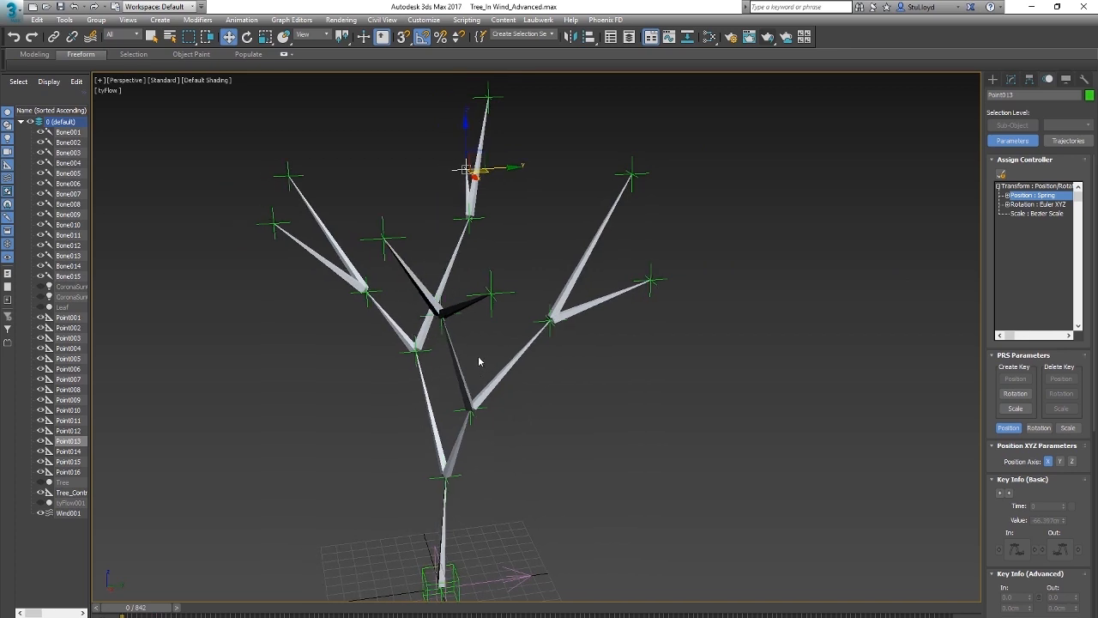
{"action": "left_click", "coordinate": [383, 234]}
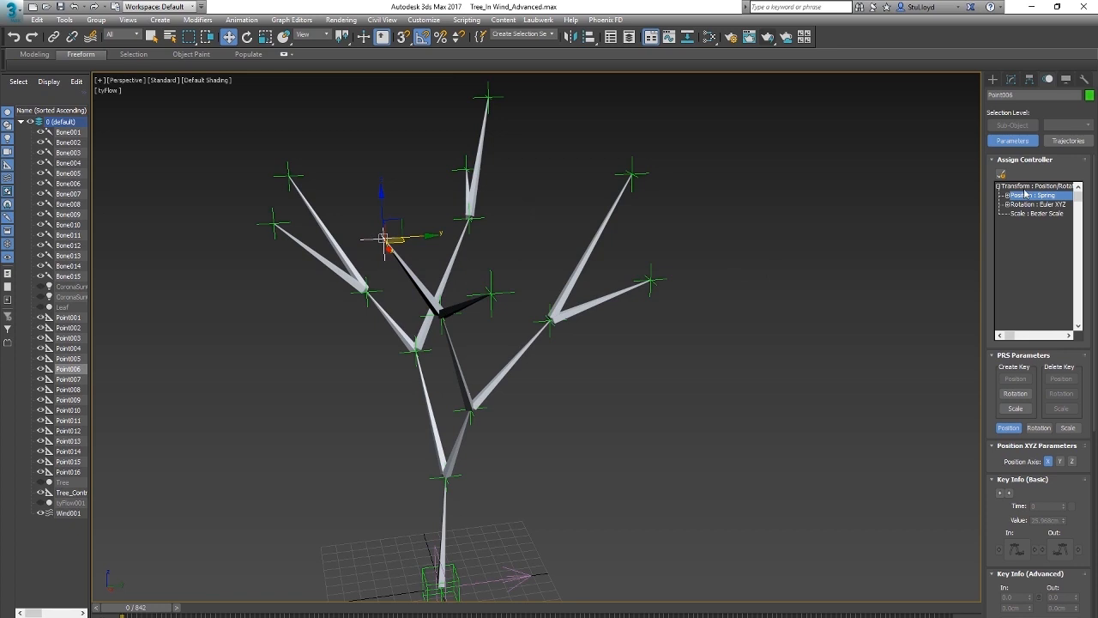
{"action": "double_click", "coordinate": [1029, 197]}
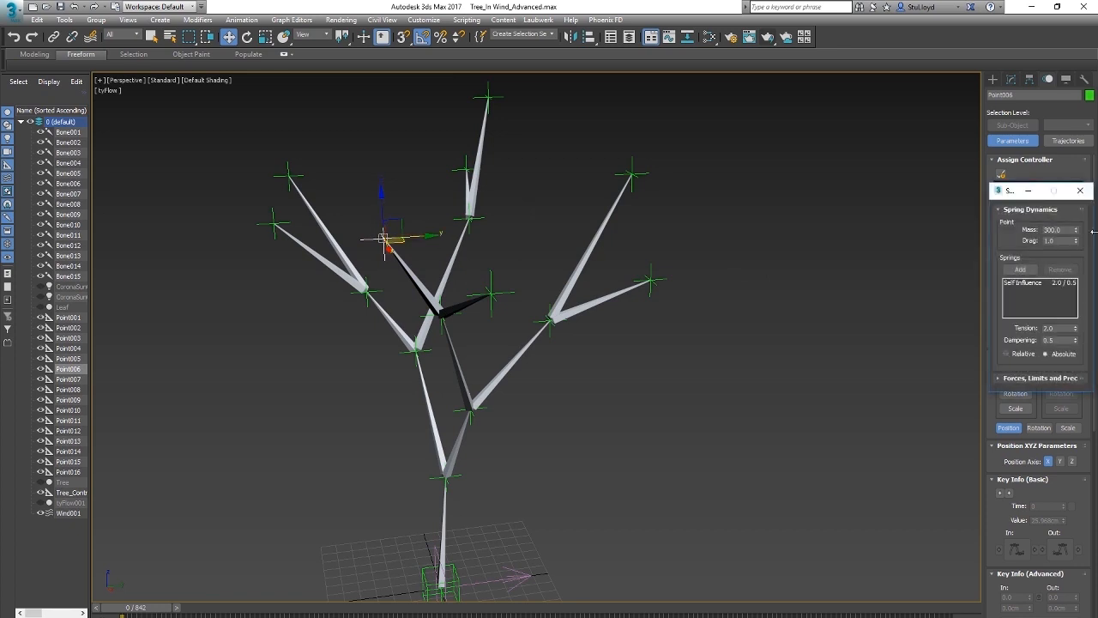
{"action": "left_click", "coordinate": [1033, 286]}
{"action": "left_click_drag", "start_coordinate": [1060, 329], "coordinate": [1004, 334]}
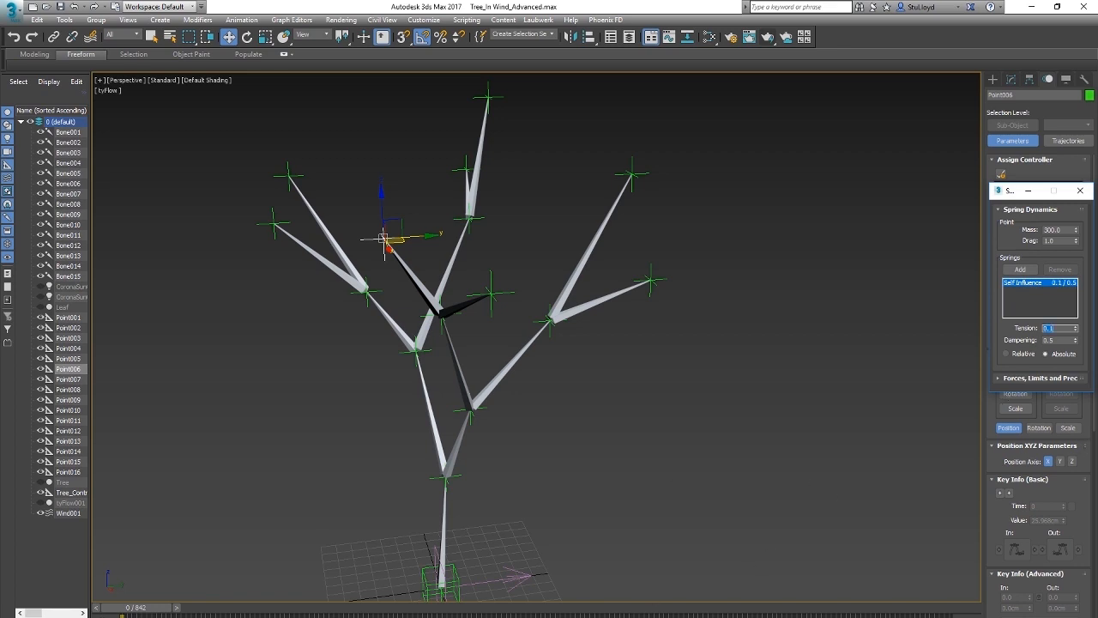
Step: Play the animation to test the branch-tip helper Point006's reaction to the wind, and return to frame 0
{"action": "key", "text": "slash"}
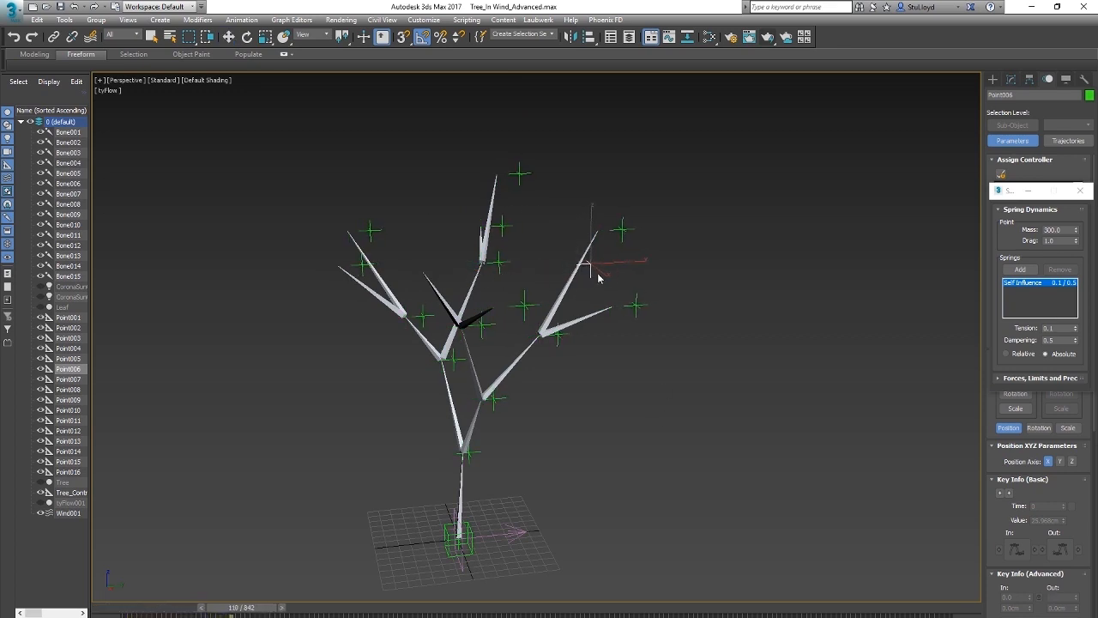
{"action": "key", "text": "Home"}
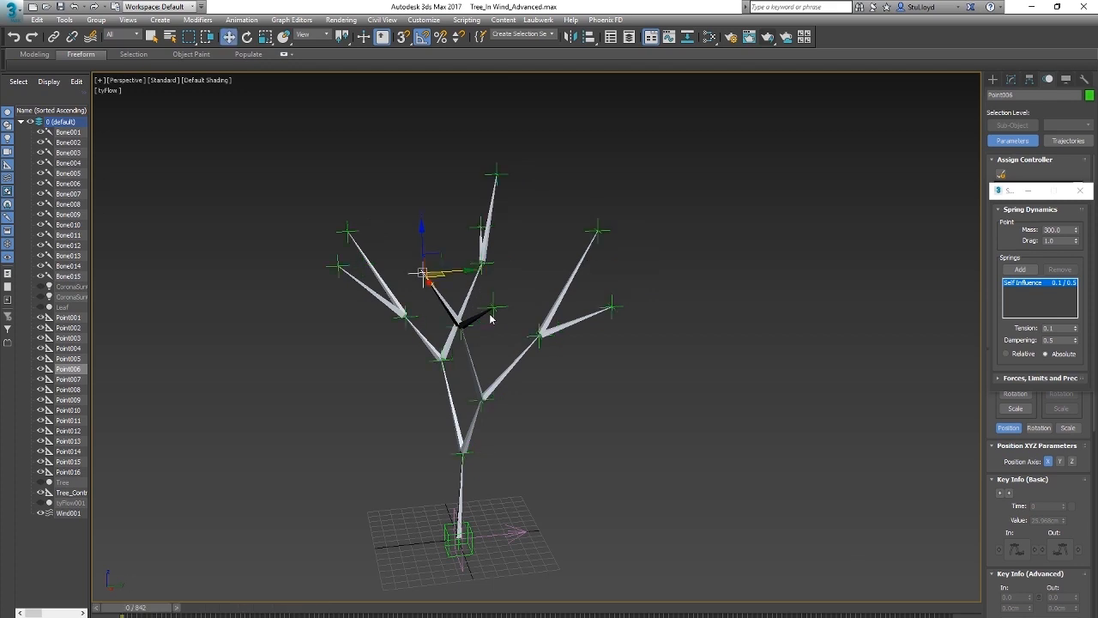
Step: Set the tension of the Self Influence spring to 0.2 in the Spring position controller of branch-fork helper Point004
{"action": "scroll", "coordinate": [490, 319], "scroll_direction": "up", "scroll_amount": 5}
{"action": "mouse_move", "coordinate": [466, 371]}
{"action": "middle_mouse_down"}
{"action": "mouse_move", "coordinate": [501, 354]}
{"action": "mouse_move", "coordinate": [465, 354]}
{"action": "middle_mouse_up"}
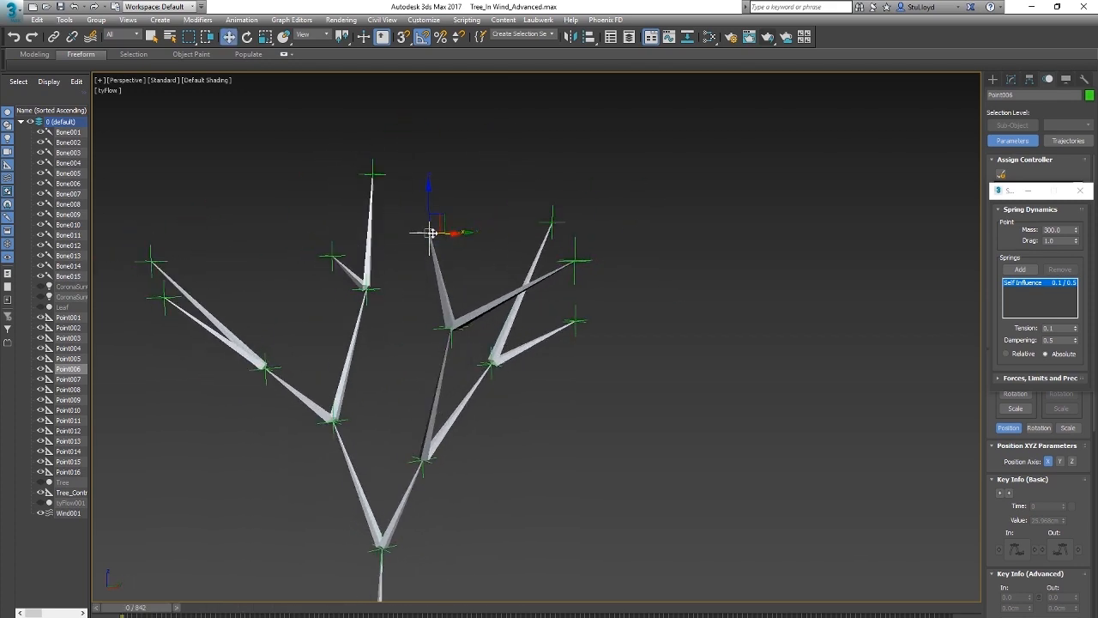
{"action": "left_click", "coordinate": [451, 329]}
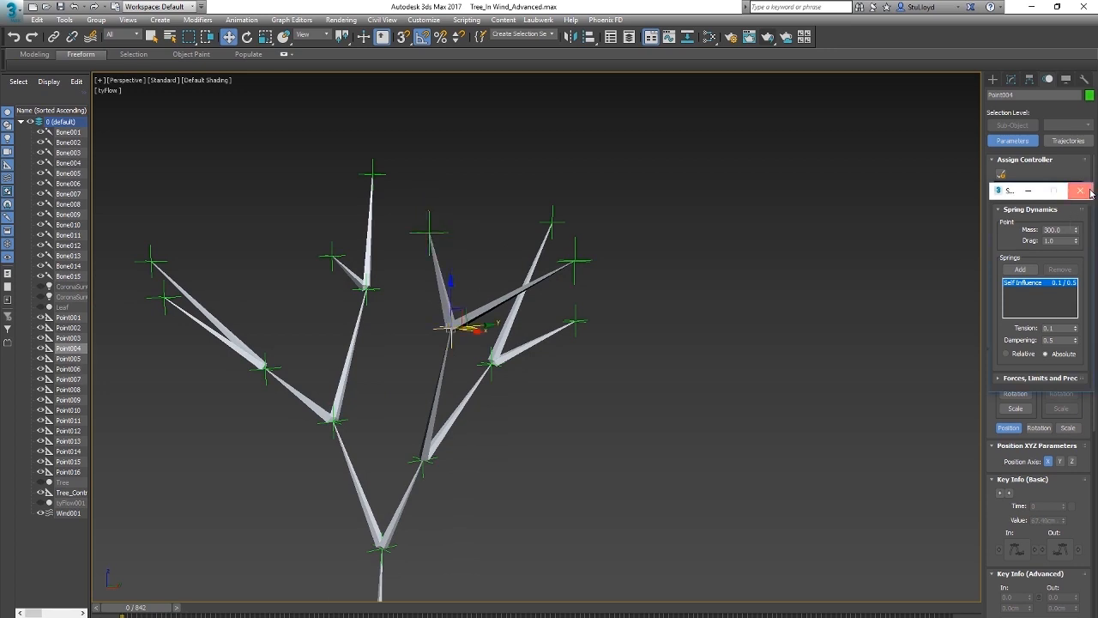
{"action": "left_click", "coordinate": [1080, 191]}
{"action": "double_click", "coordinate": [1027, 196]}
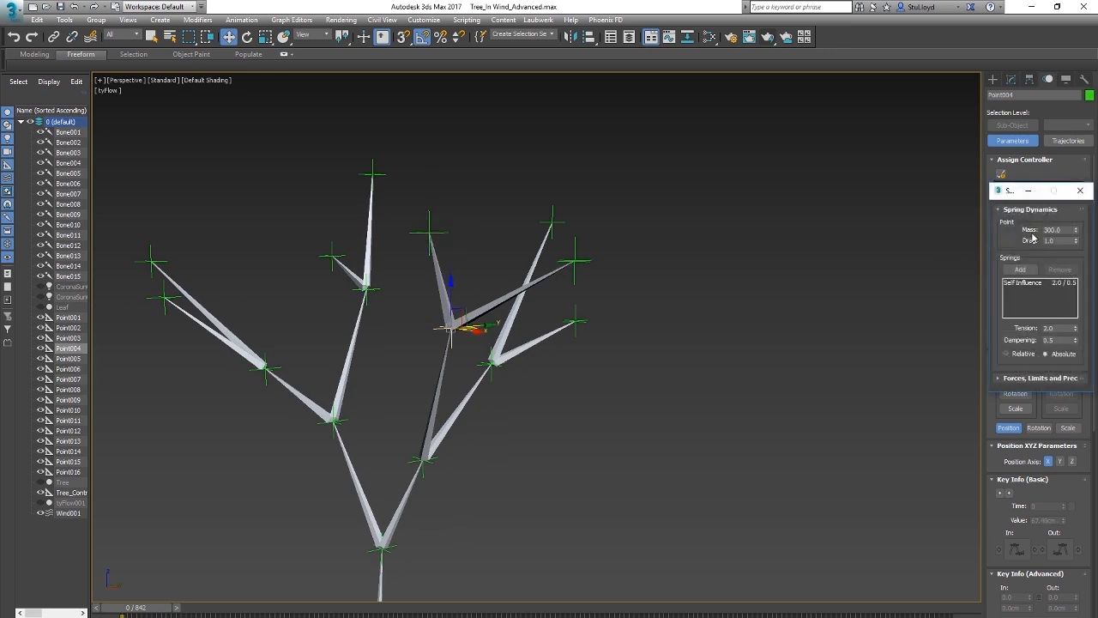
{"action": "left_click", "coordinate": [1028, 283]}
{"action": "key", "text": "Tab"}
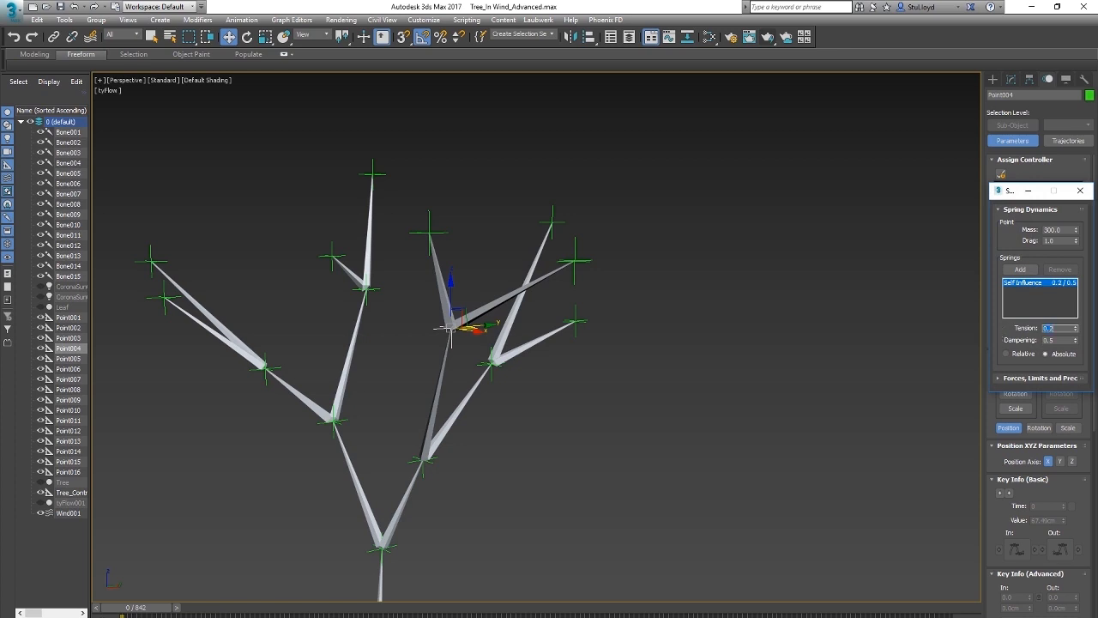
Step: Play the animation to test how the branch-fork helper Point004 swings in the wind, and return to frame 0
{"action": "middle_click_drag", "start_coordinate": [518, 352], "coordinate": [491, 355], "text": "alt"}
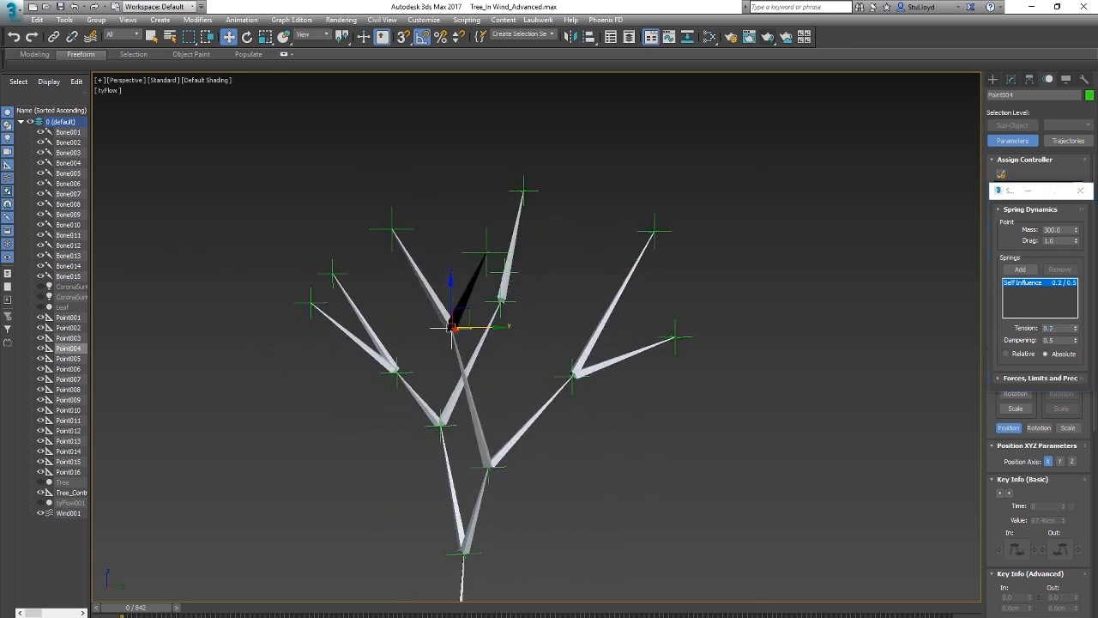
{"action": "key", "text": "slash"}
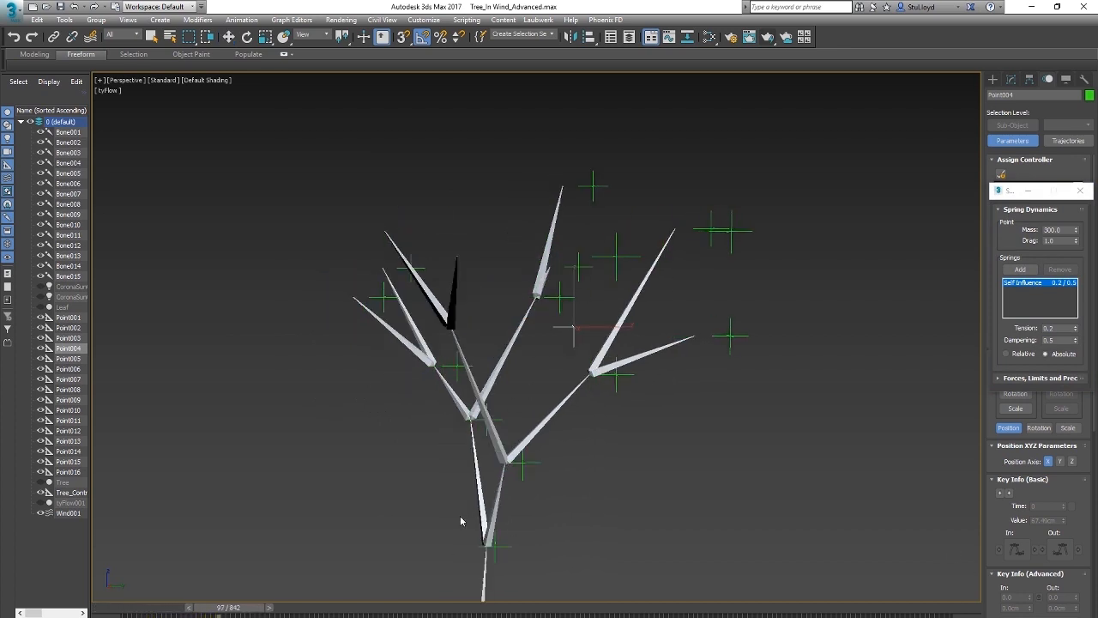
{"action": "key", "text": "Home"}
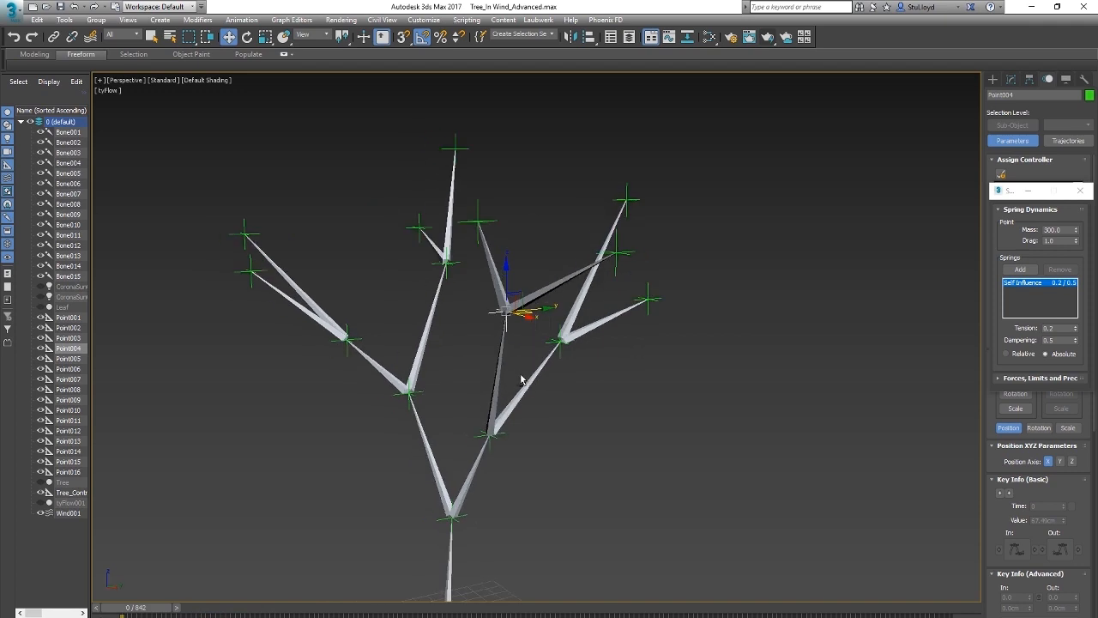
Step: Clear the selection, play the animation to compare helper movement from the trunk to the branch tips, and return to frame 0
{"action": "middle_click_drag", "start_coordinate": [547, 406], "coordinate": [567, 397]}
{"action": "middle_click_drag", "start_coordinate": [566, 397], "coordinate": [588, 347], "text": "alt"}
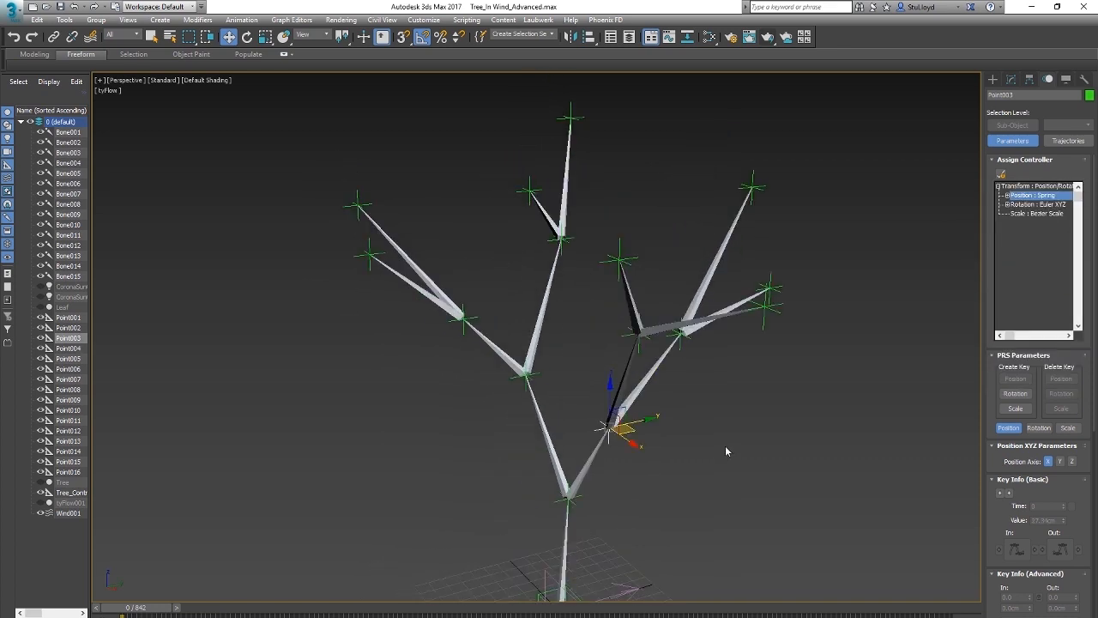
{"action": "middle_click_drag", "start_coordinate": [689, 448], "coordinate": [680, 450]}
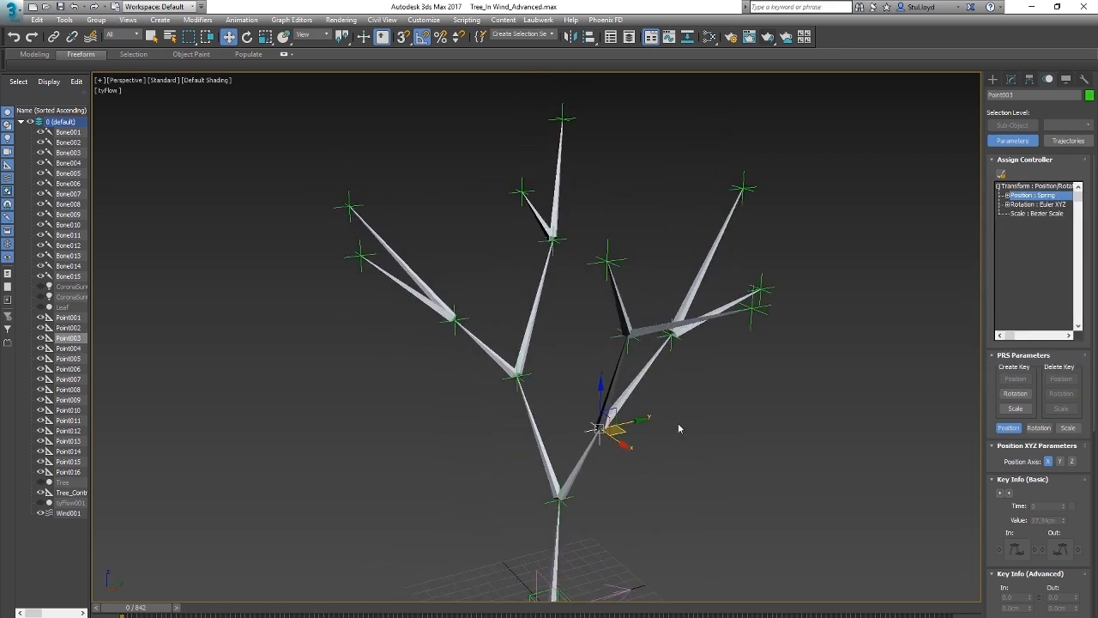
{"action": "left_click", "coordinate": [729, 466]}
{"action": "key", "text": "/"}
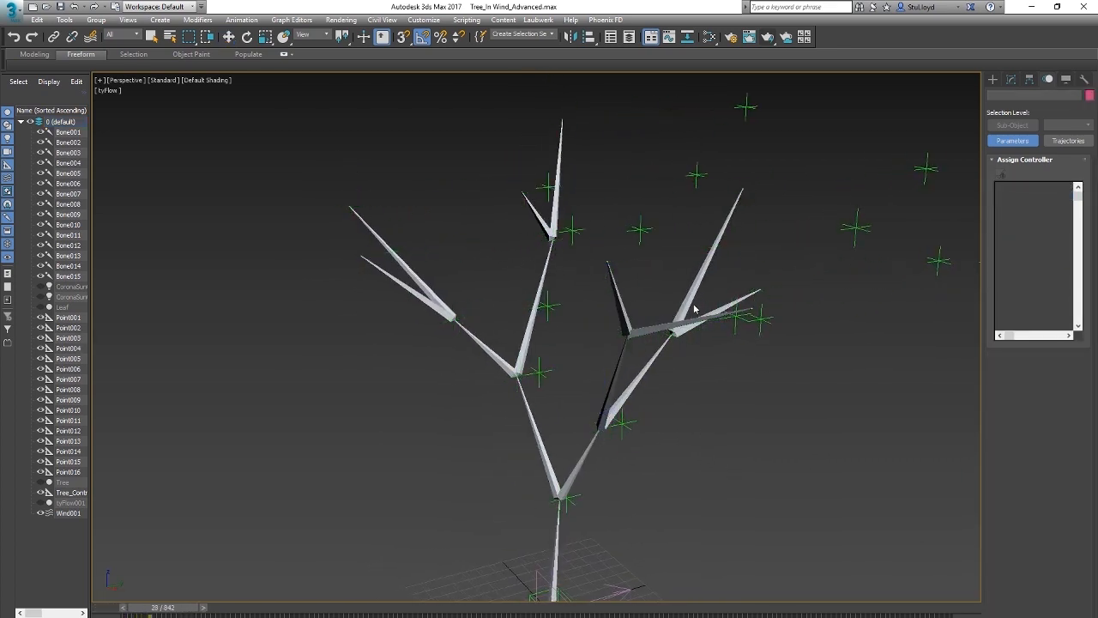
{"action": "scroll", "coordinate": [661, 369], "scroll_direction": "down", "scroll_amount": 3}
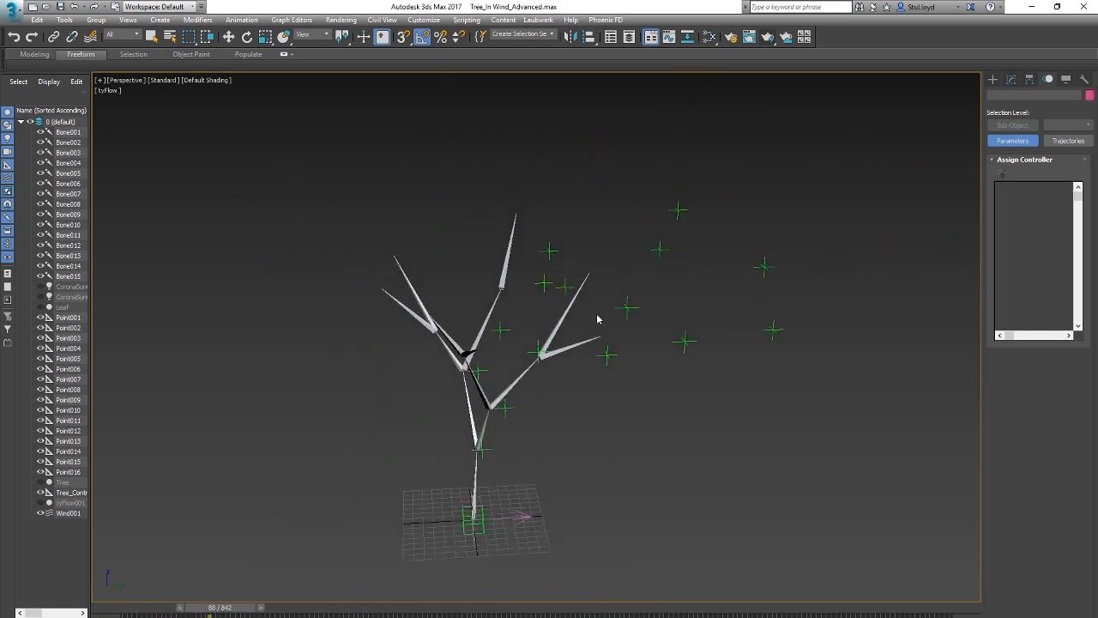
{"action": "scroll", "coordinate": [537, 405], "scroll_direction": "up", "scroll_amount": 3}
{"action": "middle_click_drag", "start_coordinate": [546, 397], "coordinate": [515, 356], "text": "alt"}
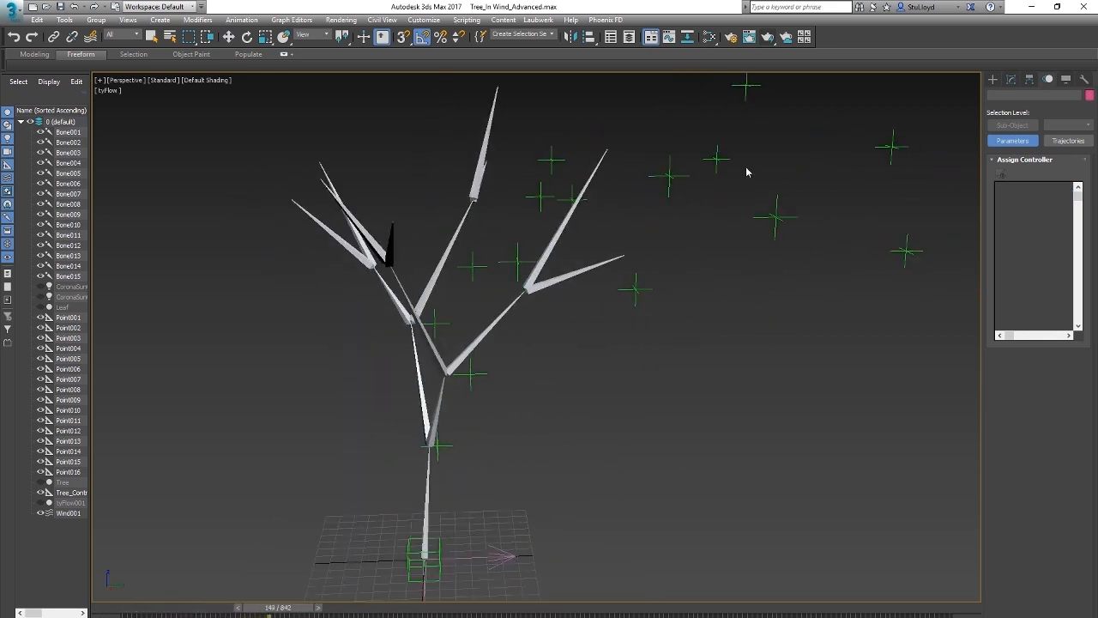
{"action": "scroll", "coordinate": [483, 425], "scroll_direction": "up", "scroll_amount": 3}
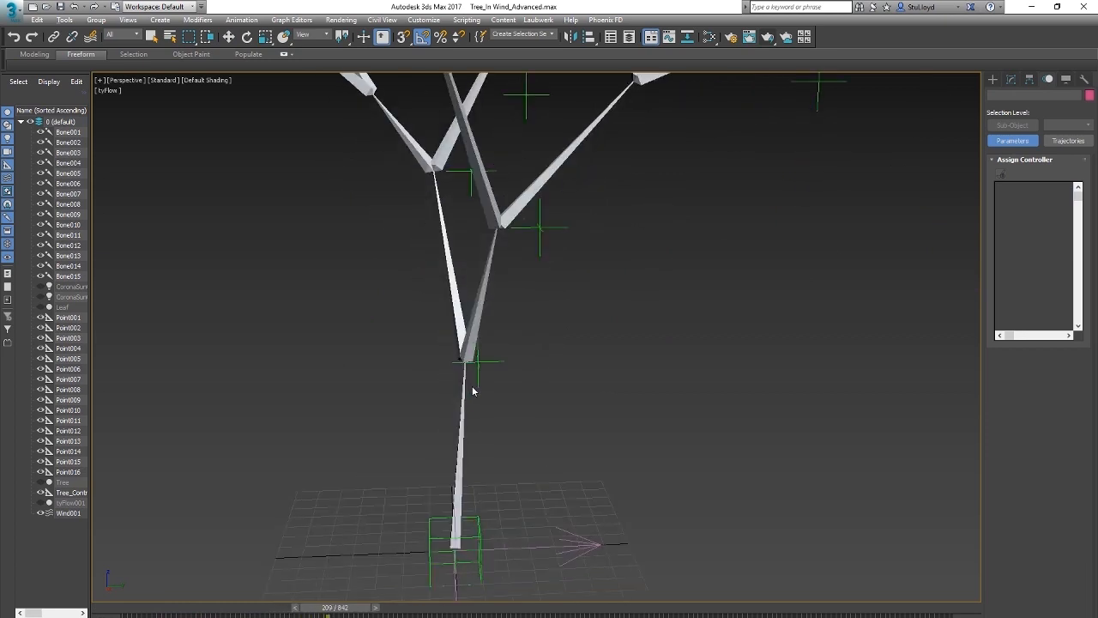
{"action": "key", "text": "w"}
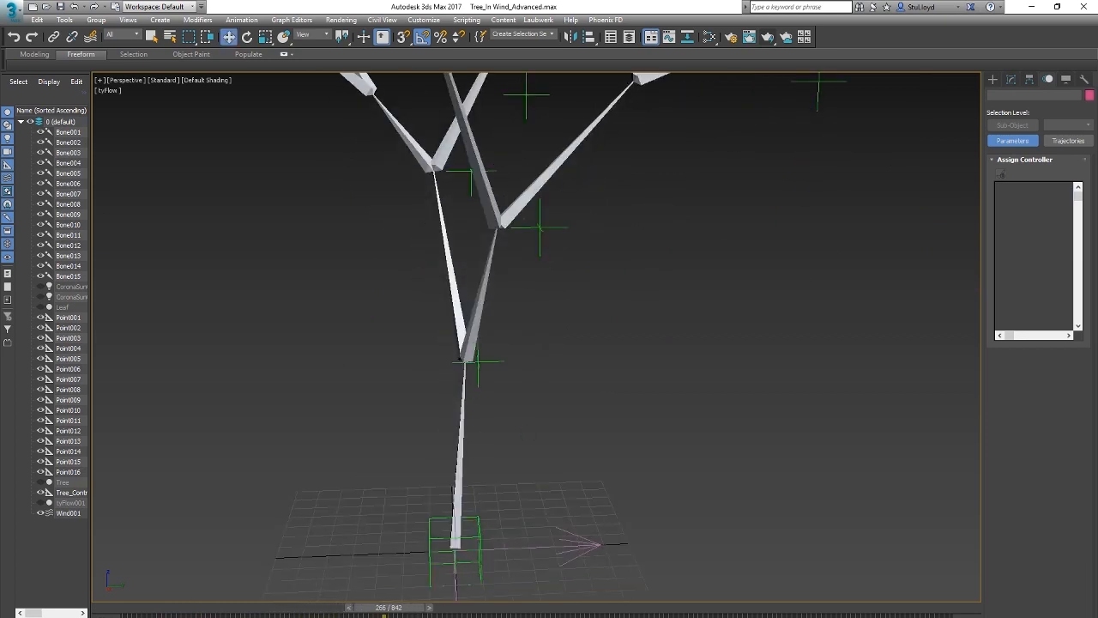
{"action": "key", "text": "Home"}
Step: Play the animation up close on the trunk to examine the fork helper's movement, and return to frame 0
{"action": "middle_click_drag", "start_coordinate": [486, 374], "coordinate": [491, 321]}
{"action": "scroll", "coordinate": [468, 380], "scroll_direction": "up", "scroll_amount": 3}
{"action": "middle_click_drag", "start_coordinate": [533, 357], "coordinate": [516, 332]}
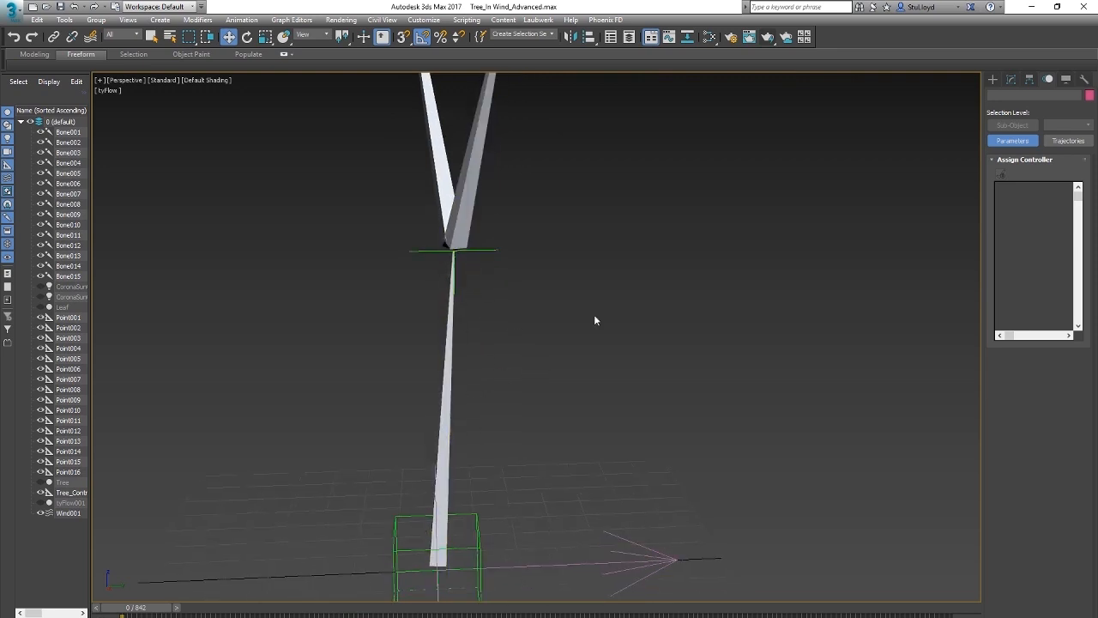
{"action": "key", "text": "/"}
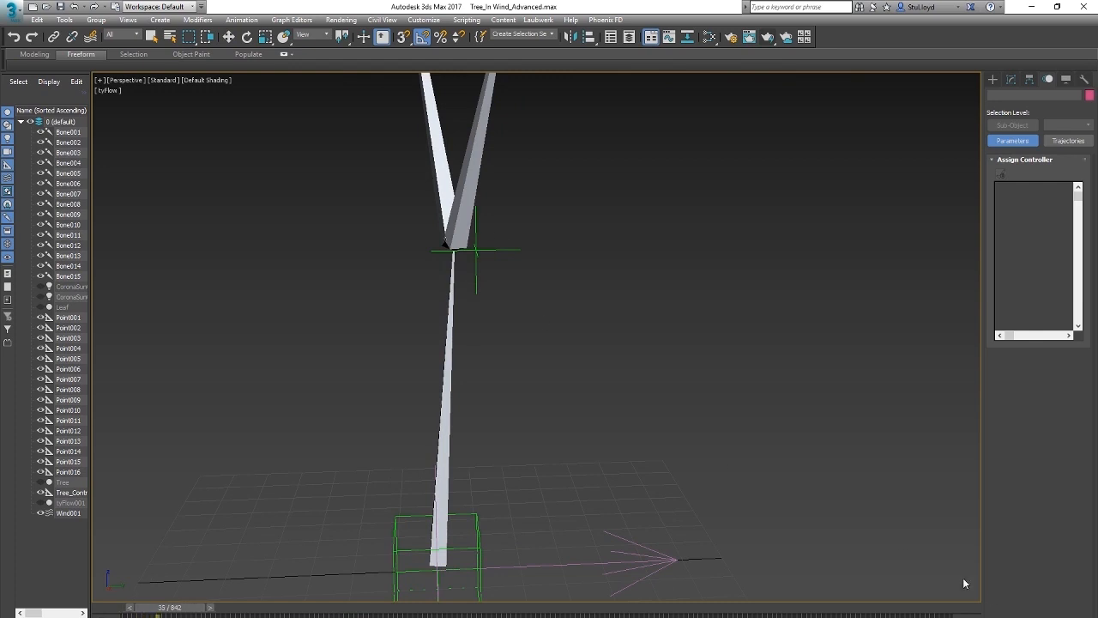
{"action": "key", "text": "/"}
{"action": "key", "text": "Home"}
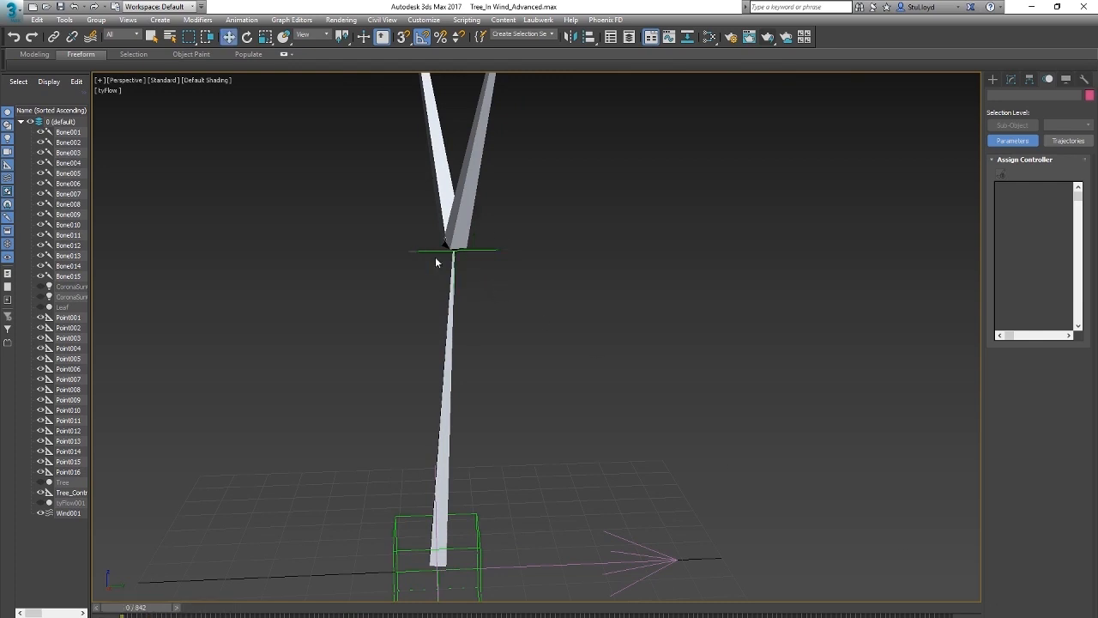
Step: Set the dampening of the Self Influence spring to 2.0 in trunk-fork helper Point002's Spring position controller
{"action": "left_click", "coordinate": [496, 250]}
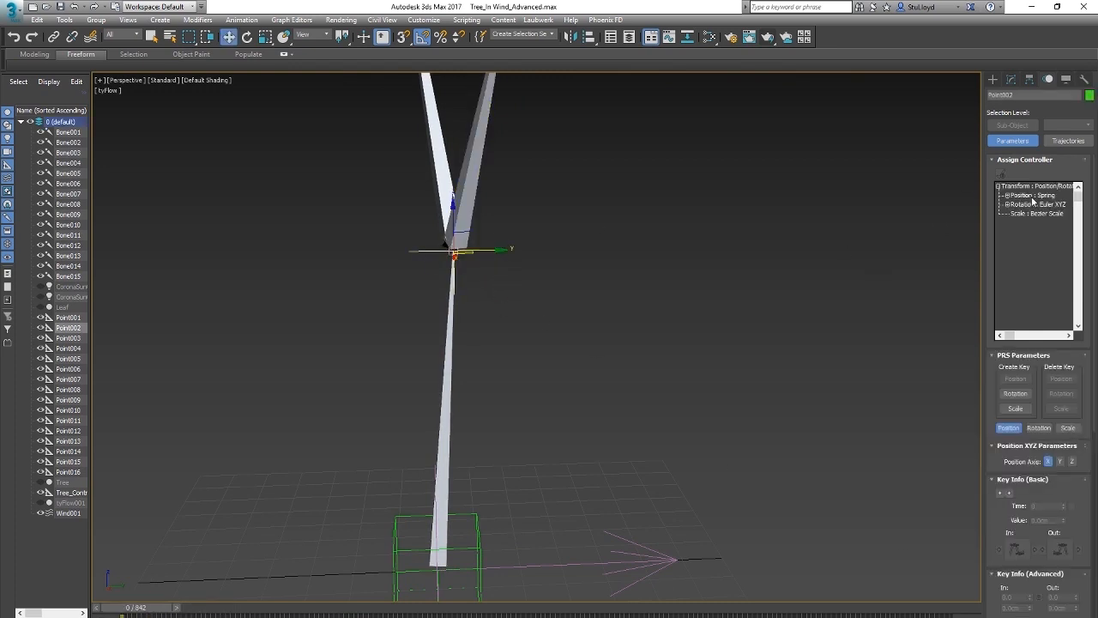
{"action": "double_click", "coordinate": [1028, 196]}
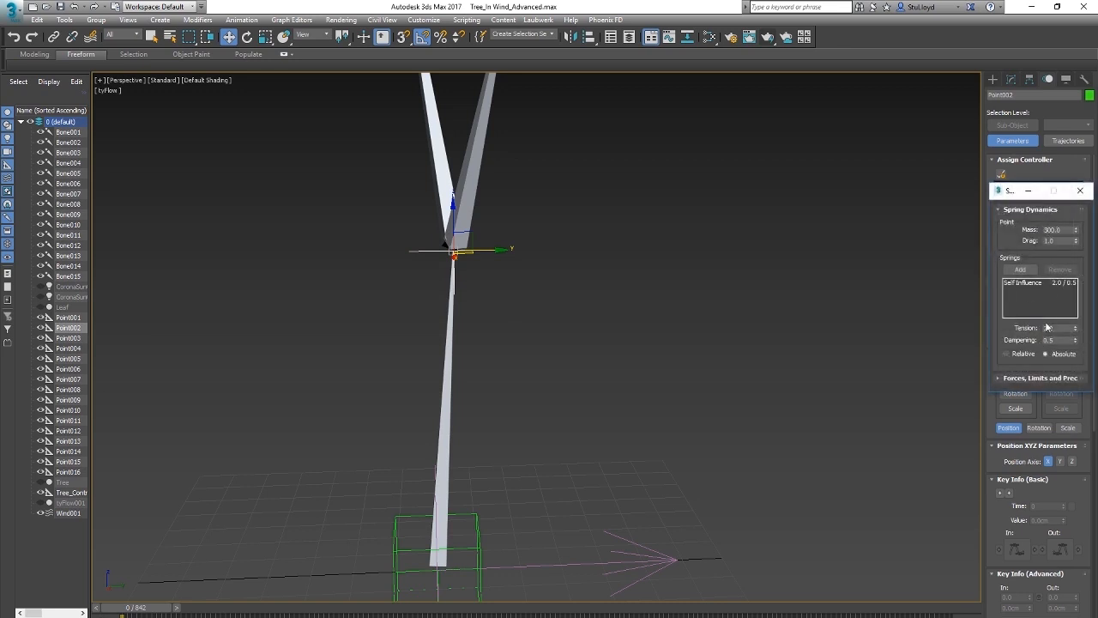
{"action": "left_click", "coordinate": [1026, 284]}
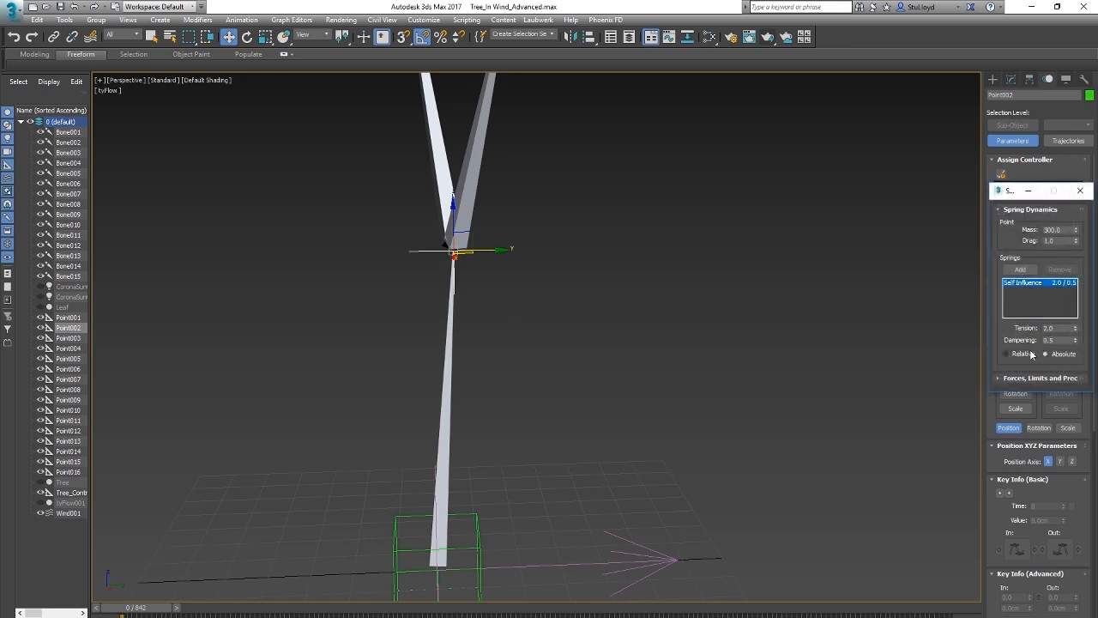
{"action": "left_click_drag", "start_coordinate": [1059, 341], "coordinate": [1006, 348]}
Step: Play the animation to test the new dampening on trunk-fork helper Point002, and return to frame 0
{"action": "key", "text": "slash"}
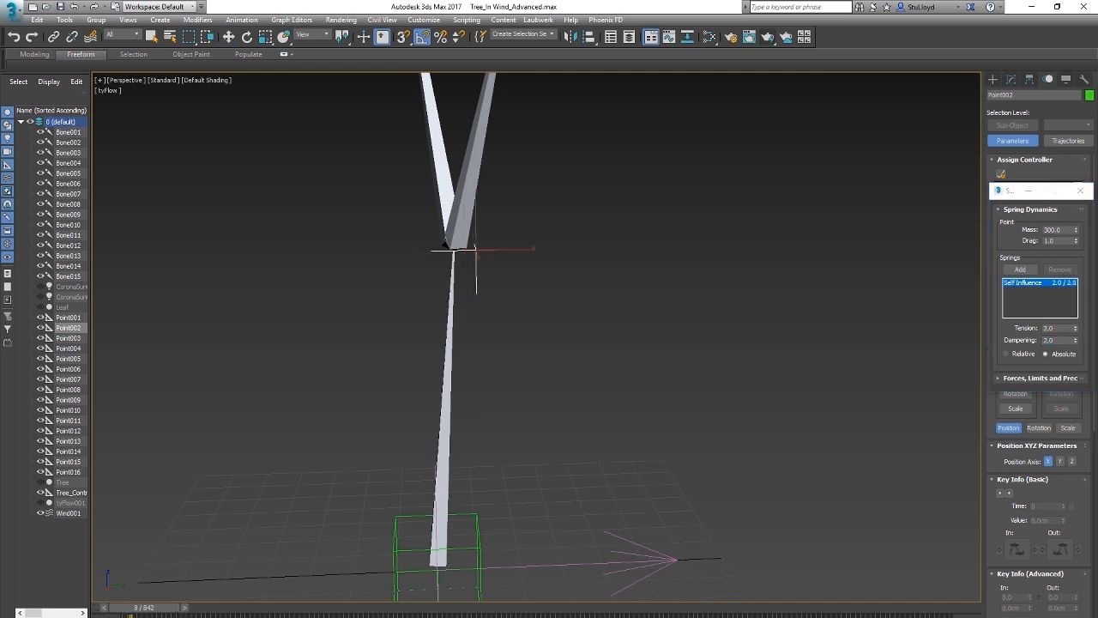
{"action": "key", "text": "slash"}
{"action": "key", "text": "Home"}
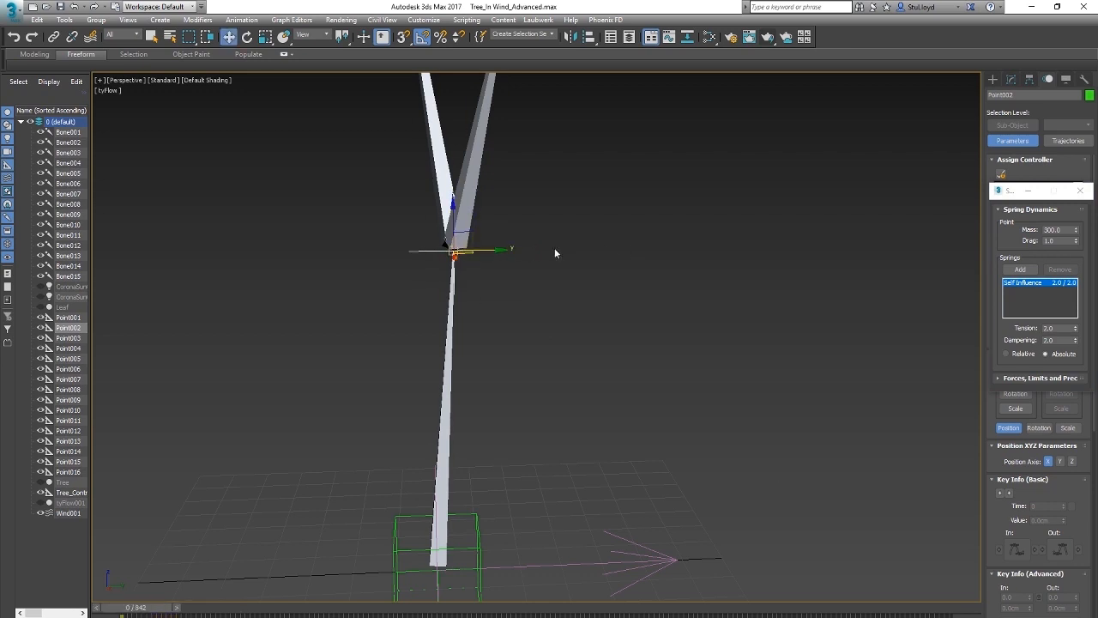
Step: Set the tension of Point002's Self Influence spring to 4.0, test it by playing the animation, and return to frame 0
{"action": "left_click", "coordinate": [1054, 327]}
{"action": "left_click", "coordinate": [453, 253]}
{"action": "key", "text": "slash"}
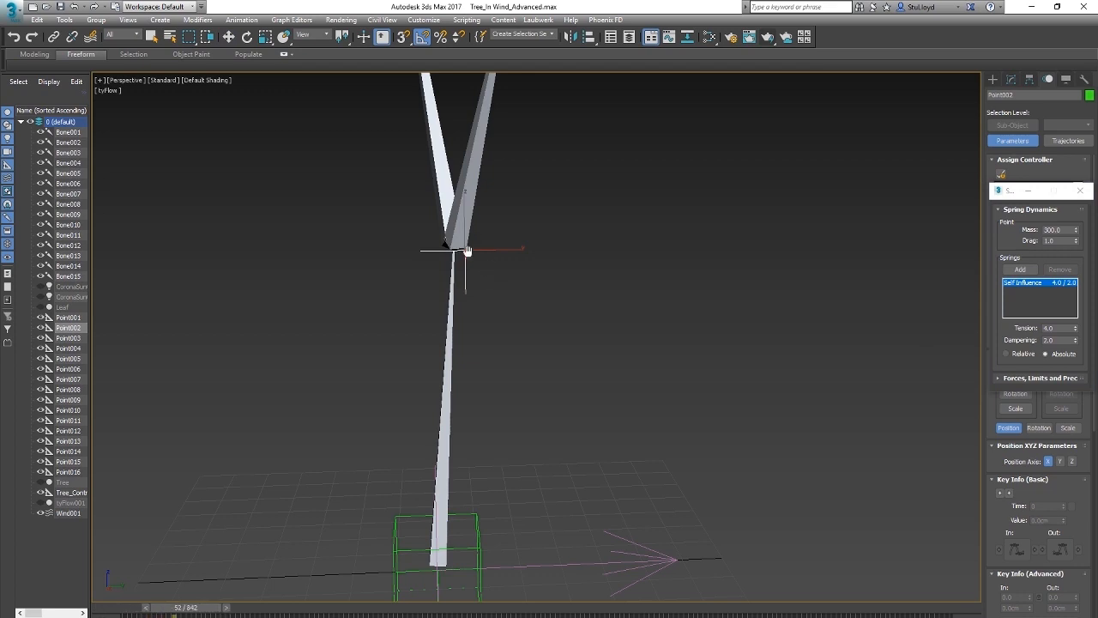
{"action": "key", "text": "slash"}
{"action": "key", "text": "Home"}
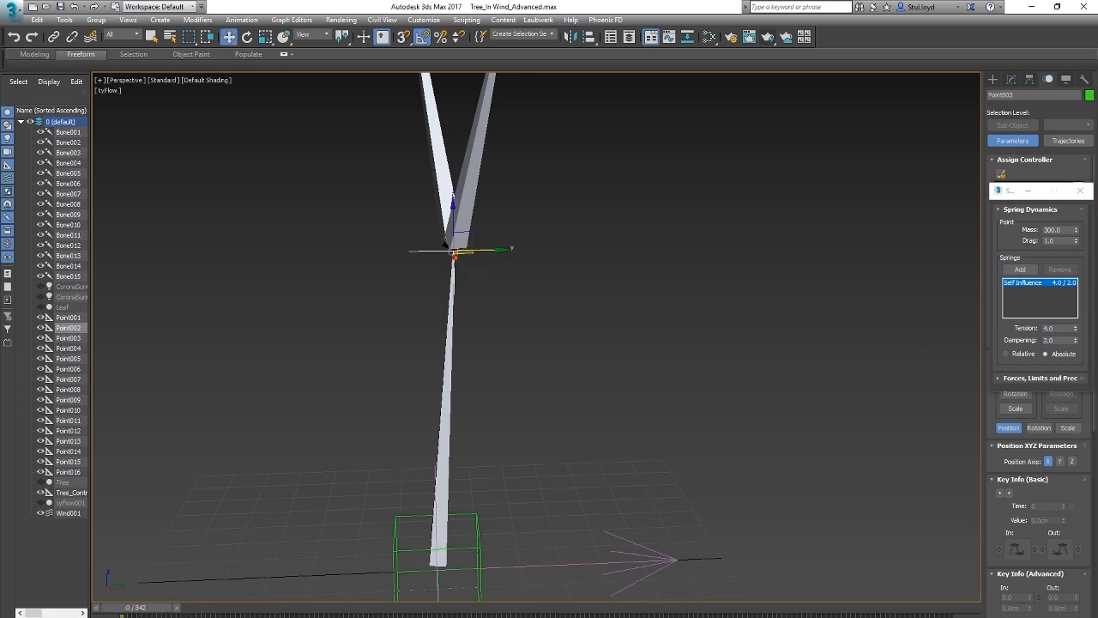
Step: Examine the trunk and its lower forks from several angles, and select the branch-fork helper Point010
{"action": "scroll", "coordinate": [497, 281], "scroll_direction": "down", "scroll_amount": 5}
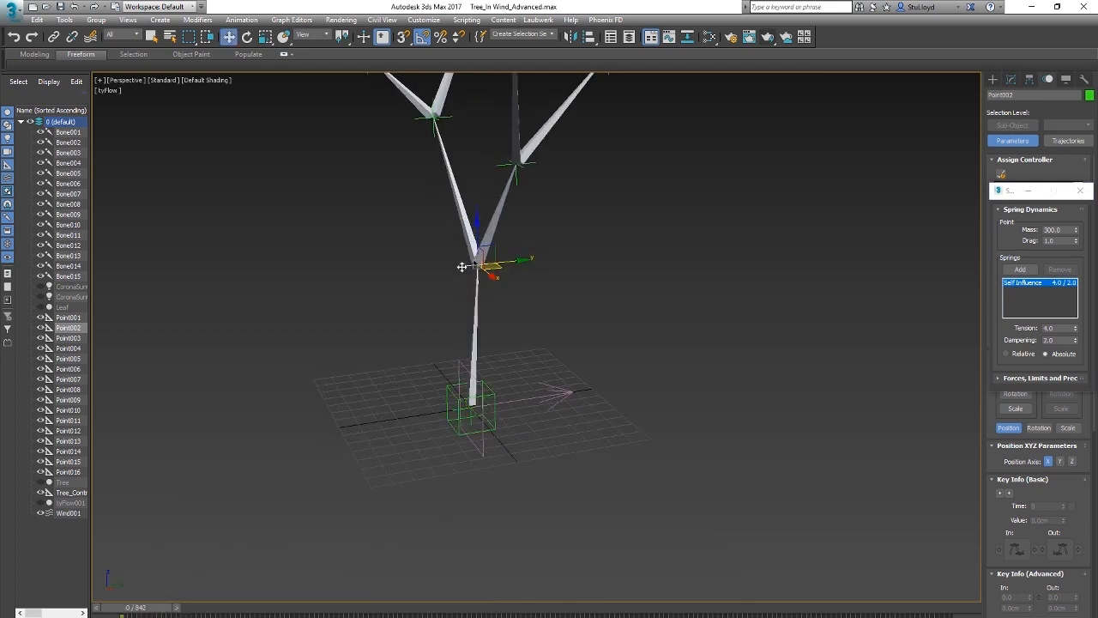
{"action": "scroll", "coordinate": [481, 283], "scroll_direction": "up", "scroll_amount": 4}
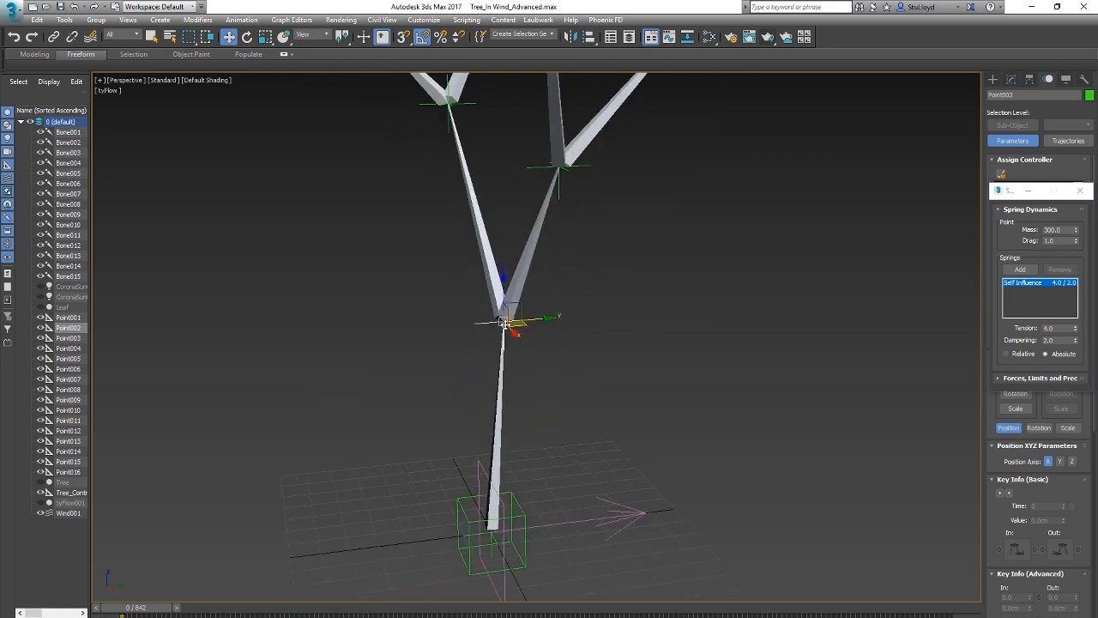
{"action": "middle_click_drag", "start_coordinate": [561, 295], "coordinate": [566, 317]}
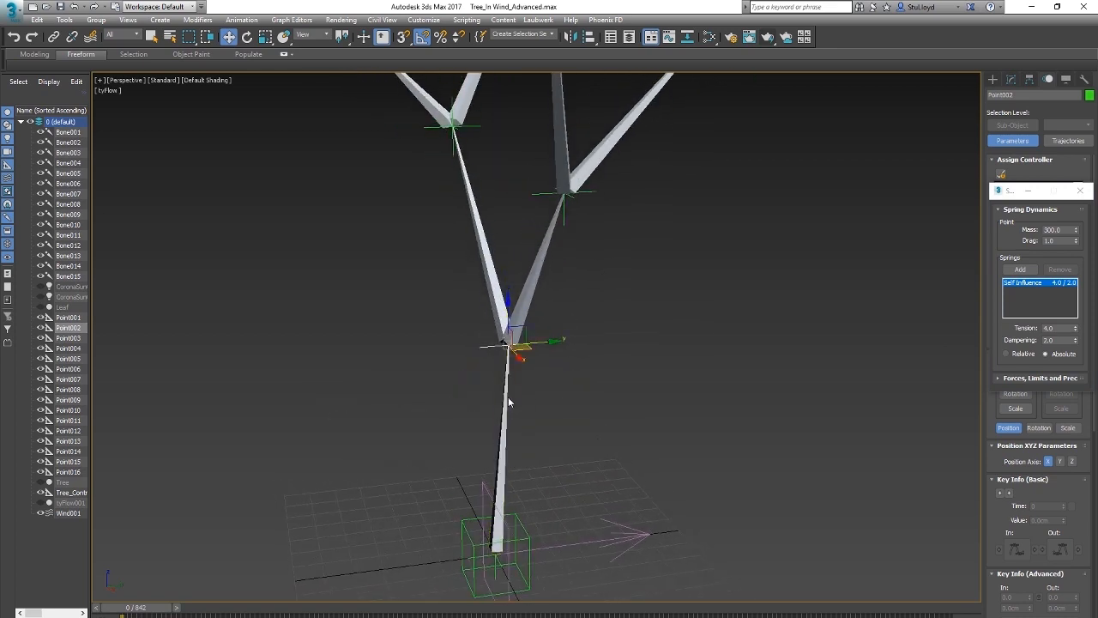
{"action": "scroll", "coordinate": [573, 327], "scroll_direction": "up", "scroll_amount": 3}
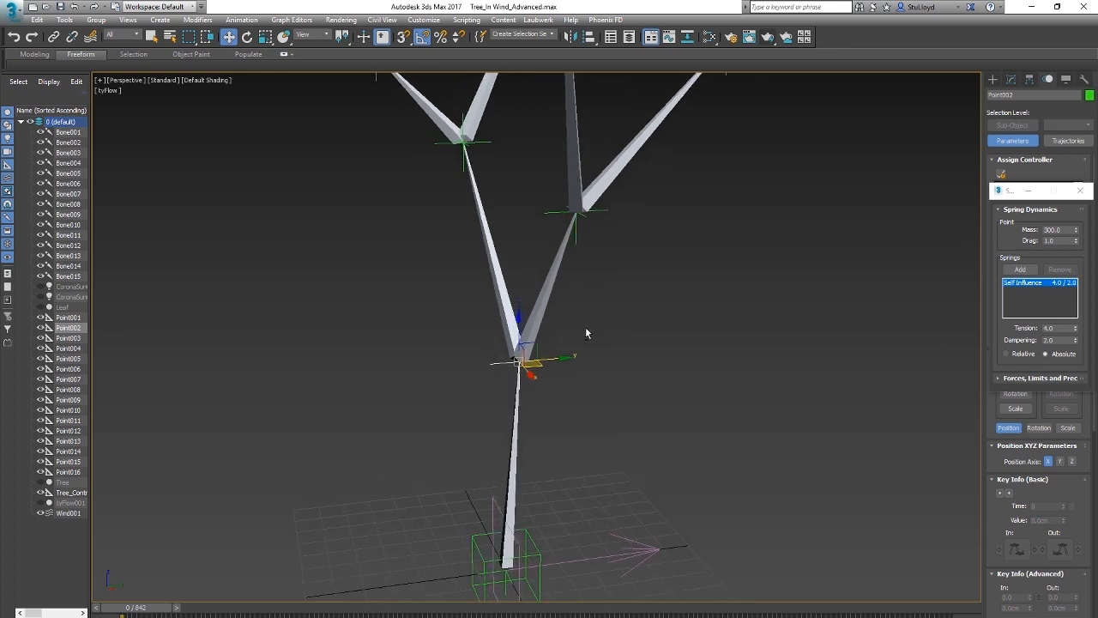
{"action": "scroll", "coordinate": [593, 326], "scroll_direction": "down", "scroll_amount": 4}
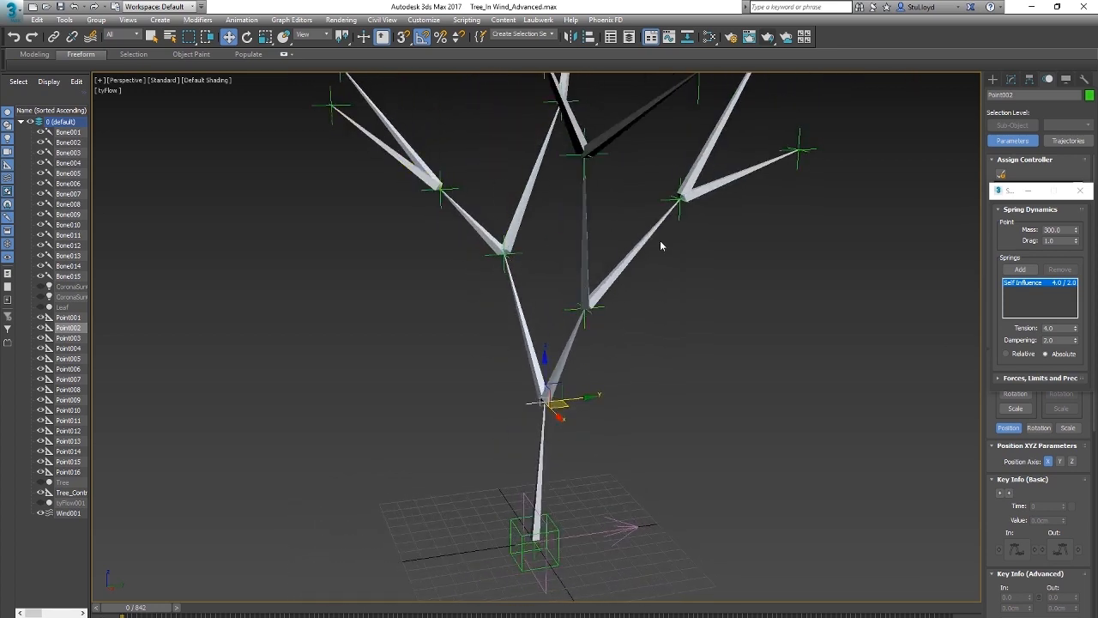
{"action": "scroll", "coordinate": [568, 388], "scroll_direction": "up", "scroll_amount": 3}
{"action": "middle_click_drag", "start_coordinate": [571, 387], "coordinate": [615, 390], "text": "alt"}
{"action": "left_click", "coordinate": [529, 188]}
{"action": "middle_click_drag", "start_coordinate": [592, 429], "coordinate": [676, 438], "text": "alt"}
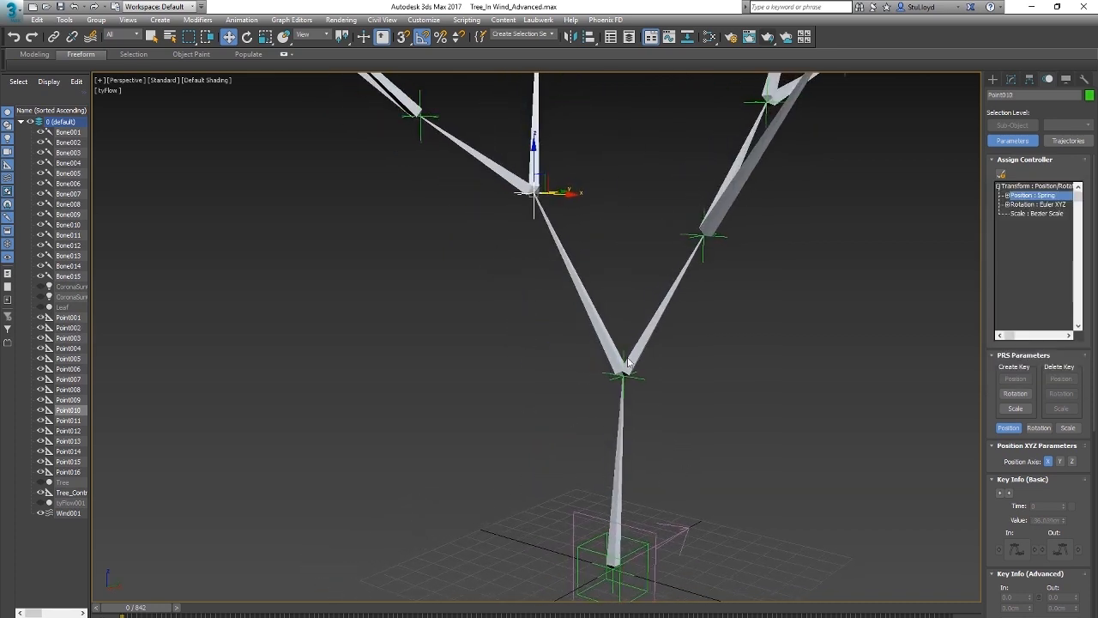
{"action": "scroll", "coordinate": [657, 391], "scroll_direction": "down", "scroll_amount": 3}
{"action": "middle_click_drag", "start_coordinate": [668, 391], "coordinate": [648, 378], "text": "alt"}
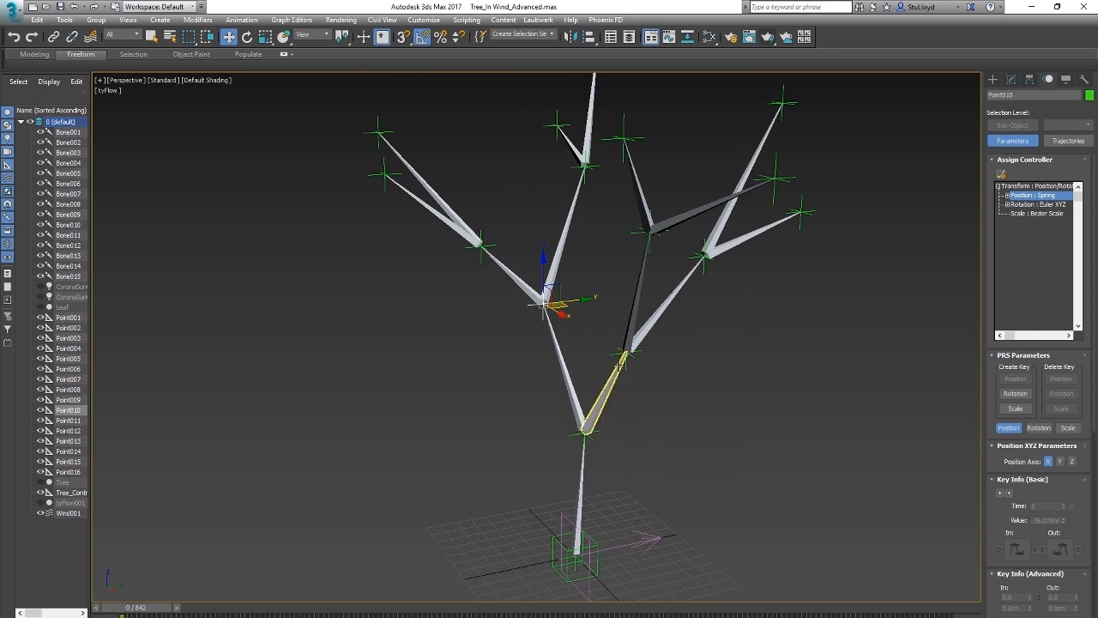
{"action": "scroll", "coordinate": [630, 458], "scroll_direction": "up", "scroll_amount": 5}
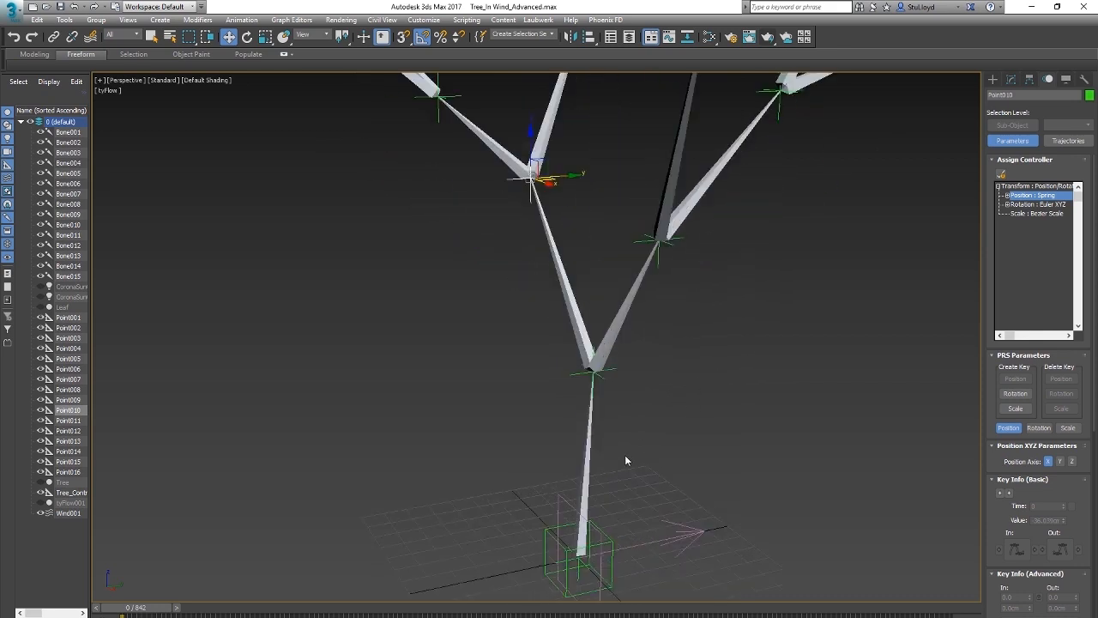
{"action": "middle_click_drag", "start_coordinate": [631, 455], "coordinate": [650, 436], "text": "alt"}
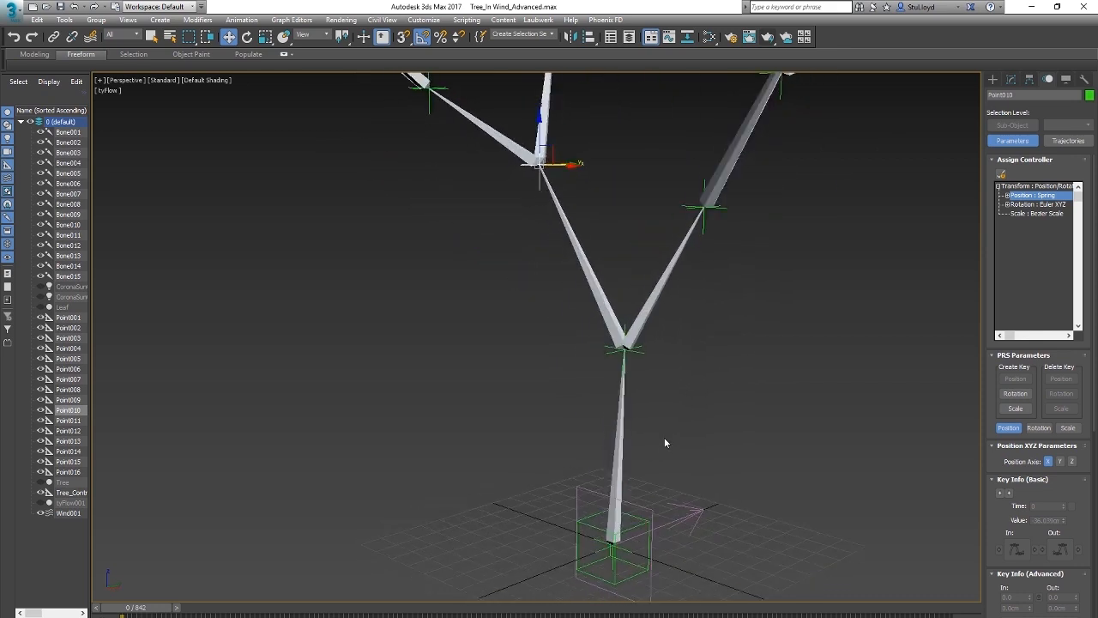
Step: Select the trunk bone Bone001 and expand its Rotation List controller in the motion parameters
{"action": "left_click", "coordinate": [620, 455]}
{"action": "middle_click_drag", "start_coordinate": [666, 352], "coordinate": [626, 405]}
{"action": "middle_click_drag", "start_coordinate": [661, 305], "coordinate": [684, 249]}
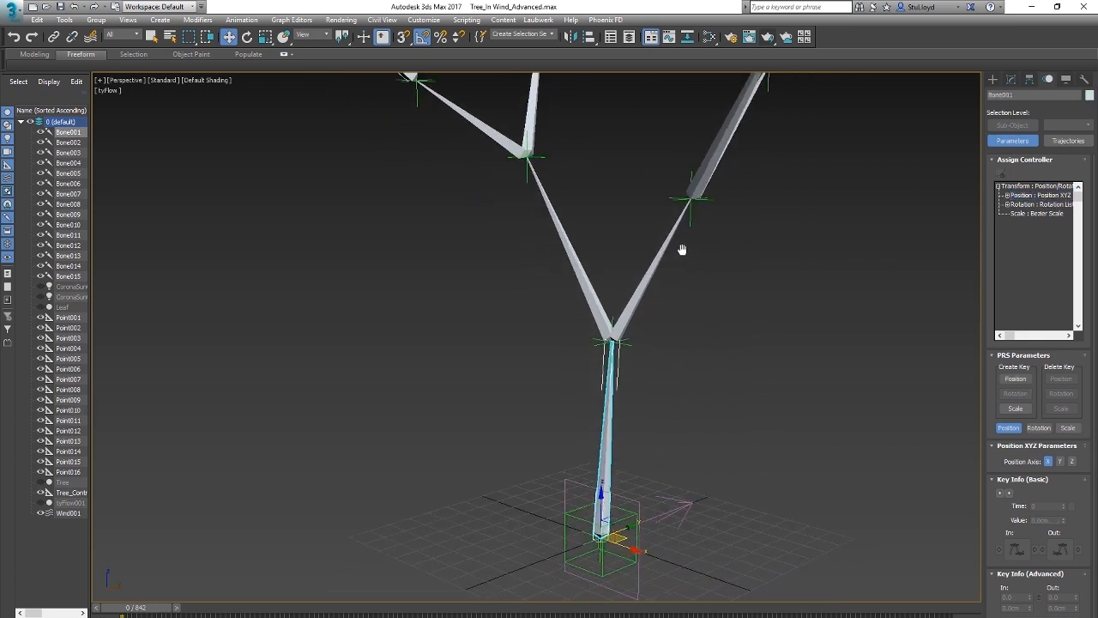
{"action": "left_click", "coordinate": [1029, 206]}
{"action": "left_click", "coordinate": [1009, 204]}
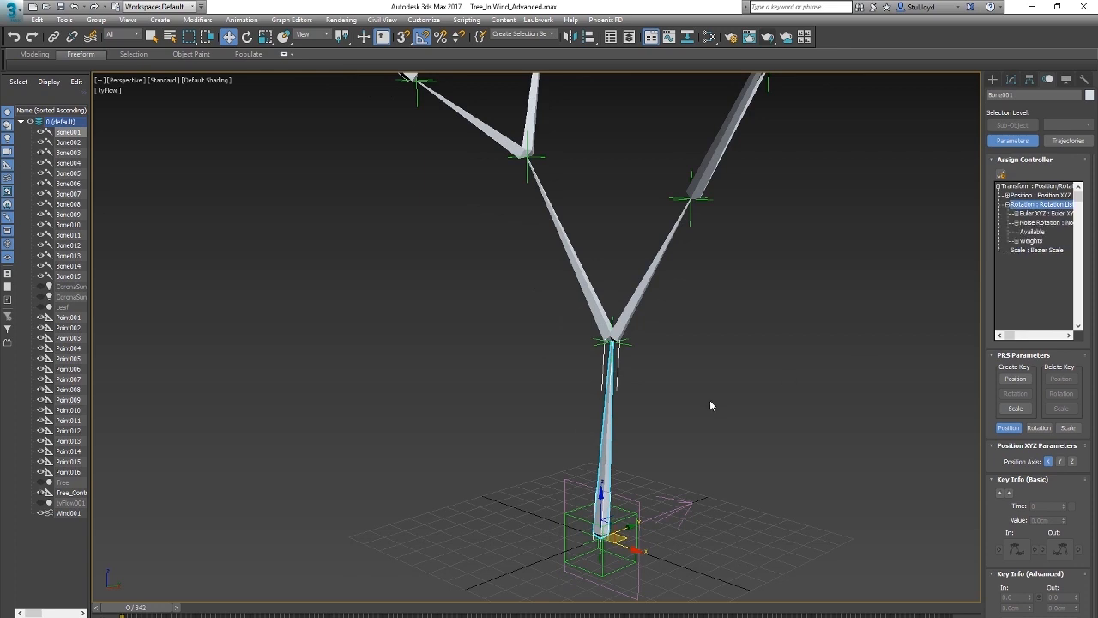
{"action": "middle_click_drag", "start_coordinate": [709, 400], "coordinate": [740, 379]}
{"action": "middle_click_drag", "start_coordinate": [685, 340], "coordinate": [694, 342], "text": "alt"}
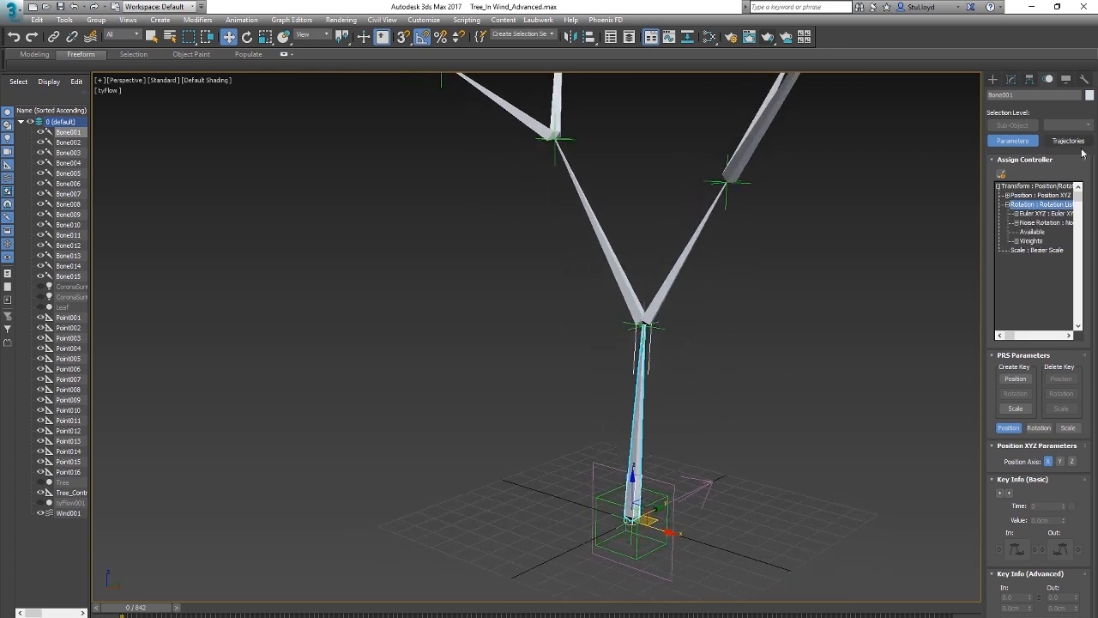
Step: Replace the Noise Rotation controller in Bone001's Rotation List with a LookAt Constraint
{"action": "left_click", "coordinate": [1039, 223]}
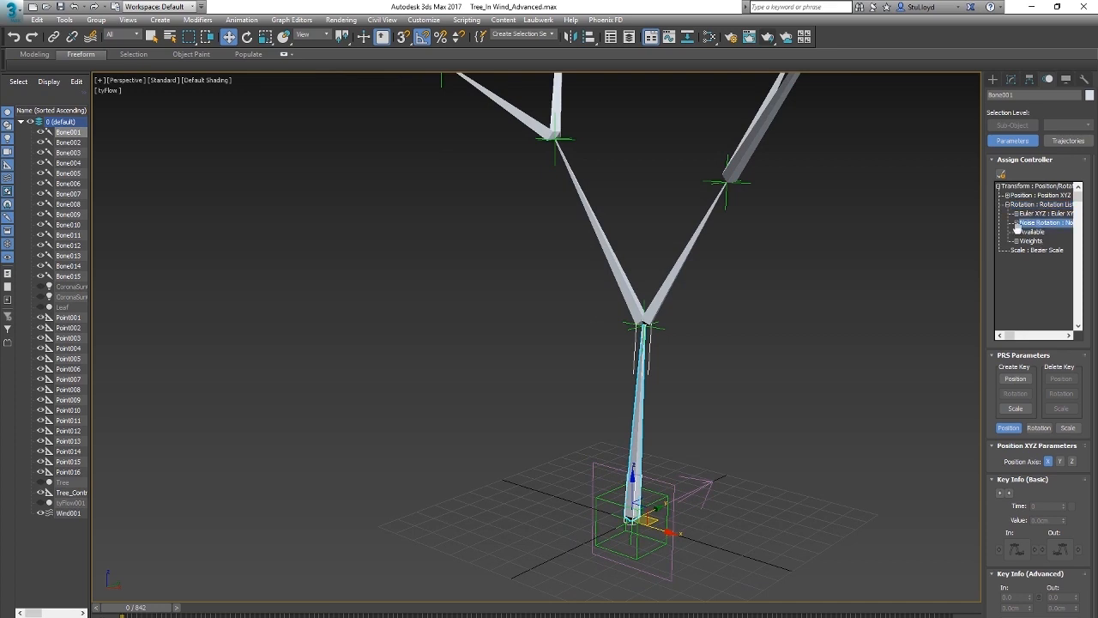
{"action": "left_click", "coordinate": [1001, 174]}
{"action": "left_click", "coordinate": [514, 263]}
{"action": "left_click", "coordinate": [553, 435]}
Step: Add trunk-fork helper Point002 as the target of Bone001's LookAt Constraint
{"action": "scroll", "coordinate": [995, 470], "scroll_direction": "down", "scroll_amount": 1}
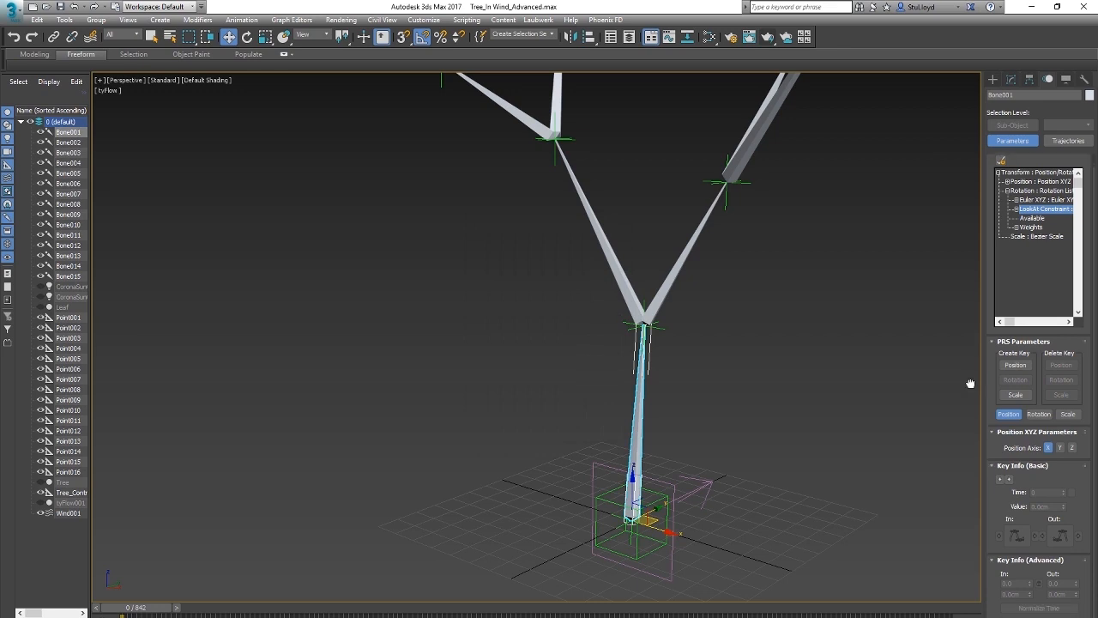
{"action": "left_click", "coordinate": [1037, 414]}
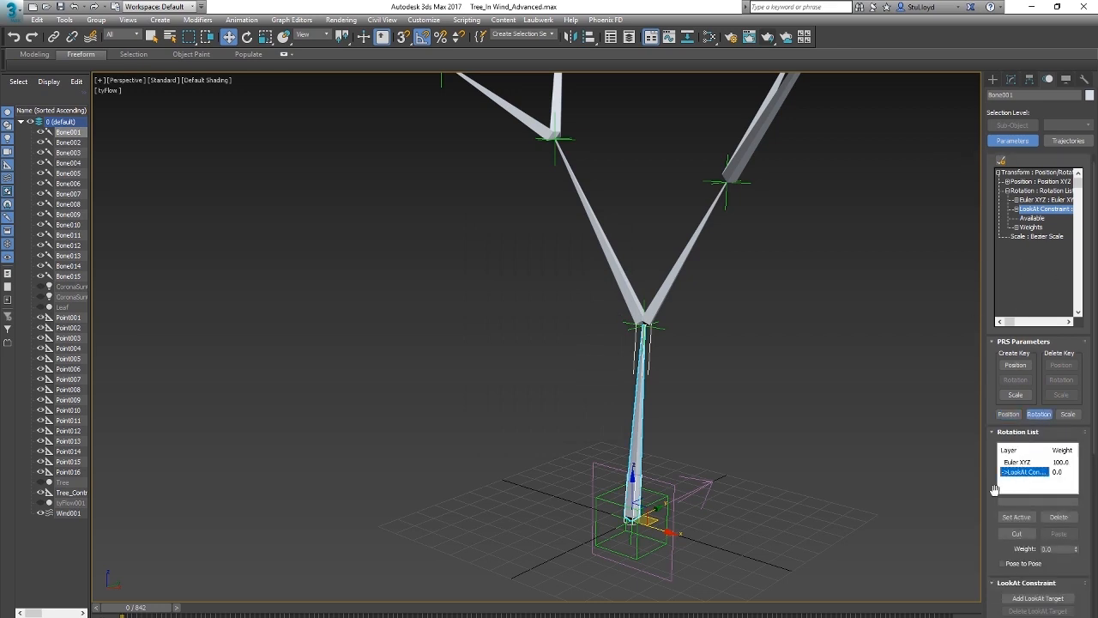
{"action": "scroll", "coordinate": [996, 489], "scroll_direction": "down", "scroll_amount": 5}
{"action": "left_click", "coordinate": [1037, 394]}
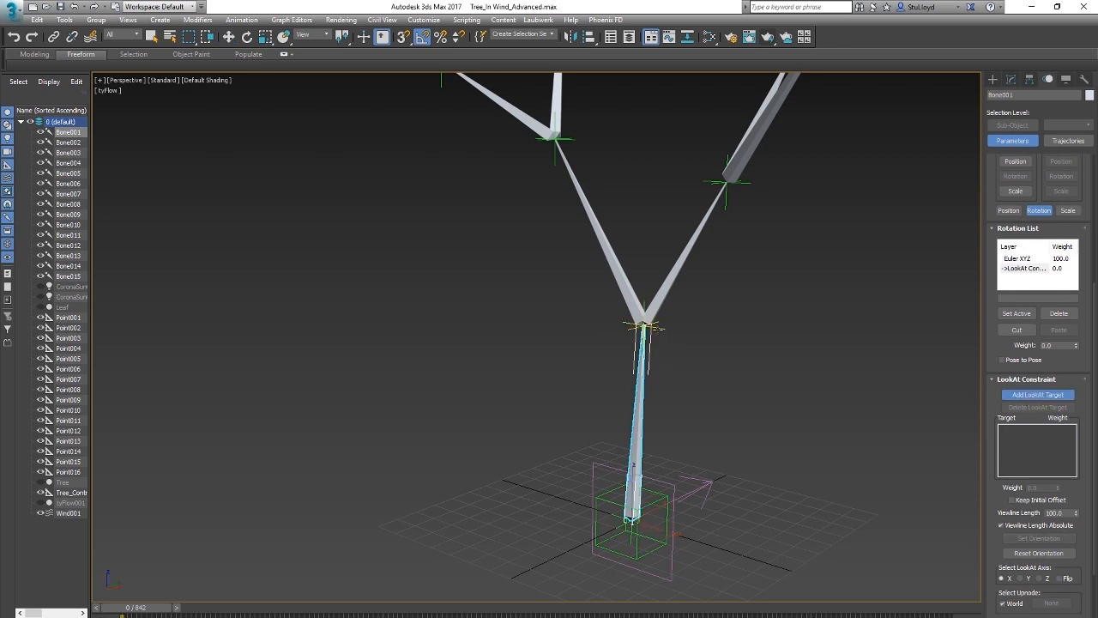
{"action": "left_click", "coordinate": [646, 326]}
{"action": "left_click", "coordinate": [1013, 394]}
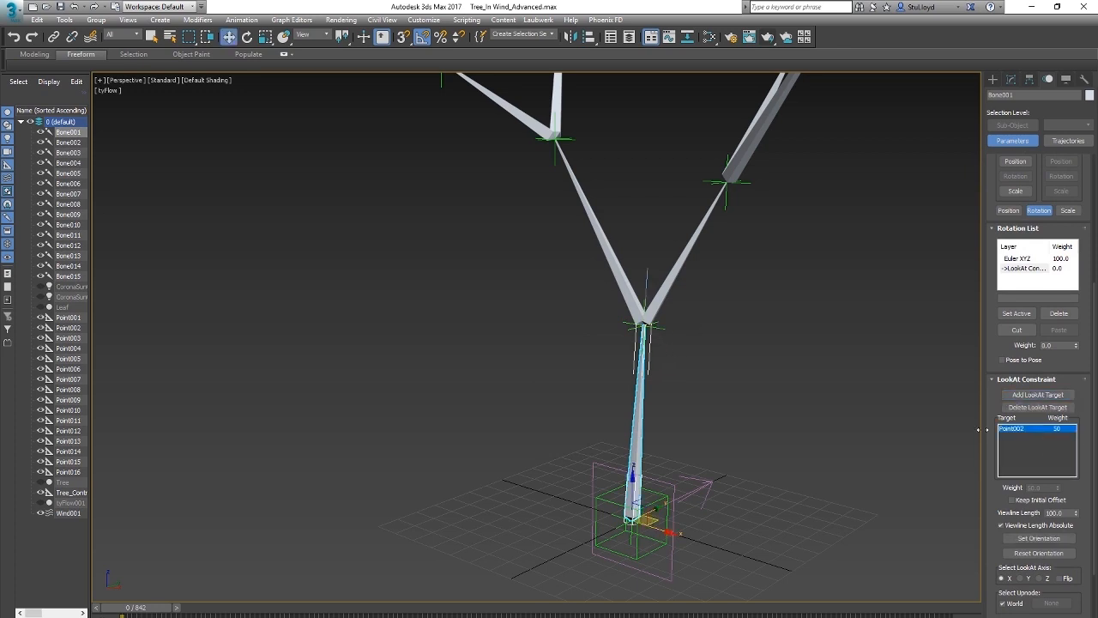
{"action": "scroll", "coordinate": [988, 460], "scroll_direction": "down", "scroll_amount": 4}
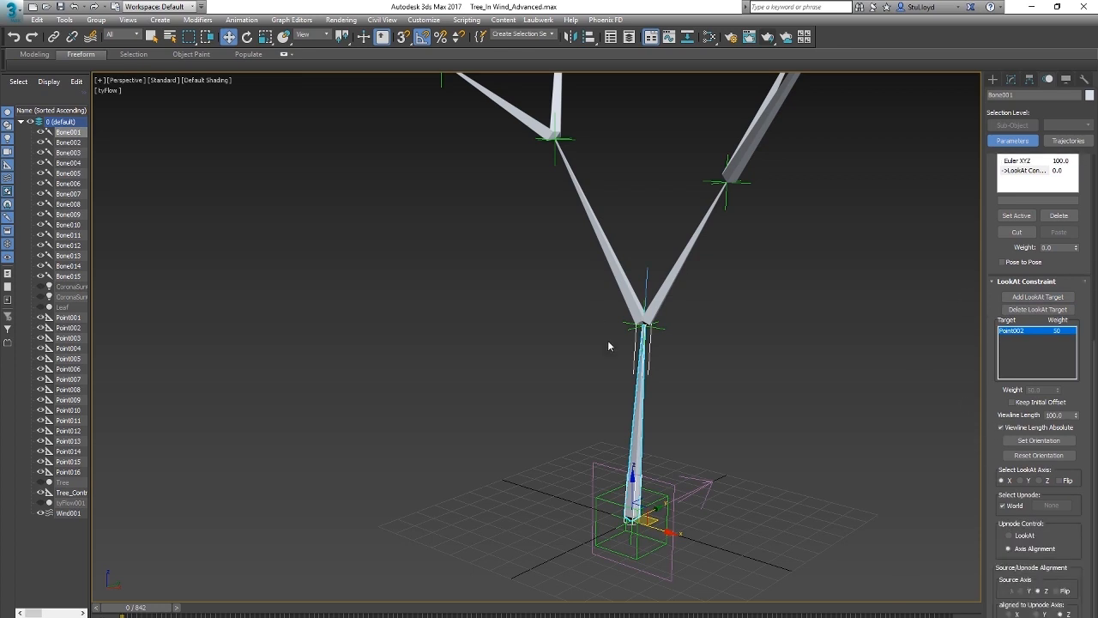
{"action": "scroll", "coordinate": [607, 346], "scroll_direction": "down", "scroll_amount": 5}
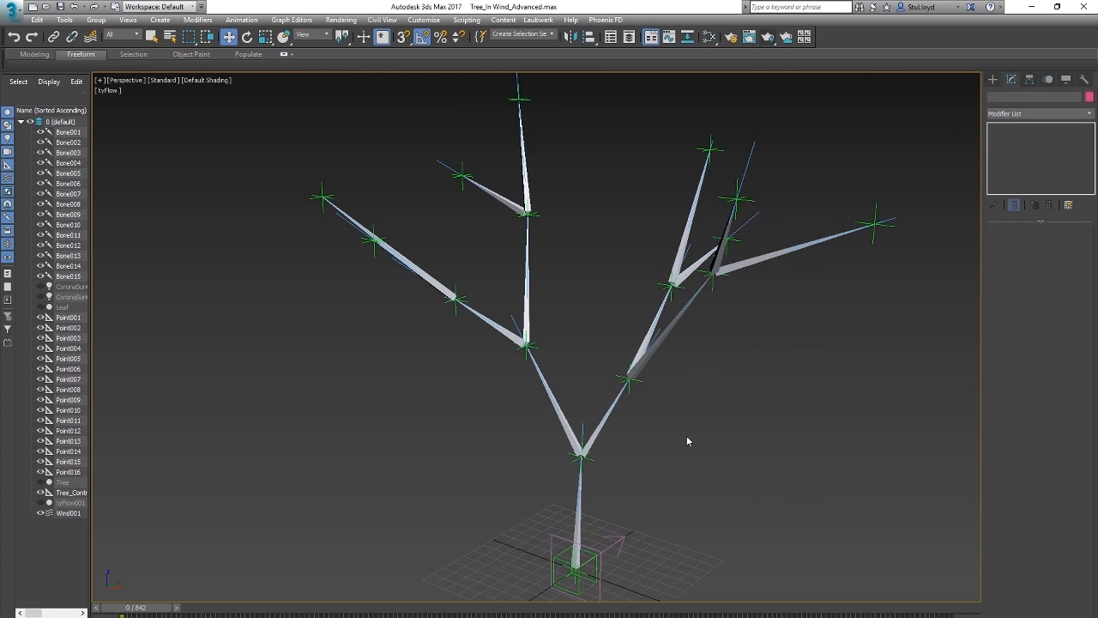
Step: Play the animation to check how the bones follow their point helpers, stopping at frame 93
{"action": "middle_click_drag", "start_coordinate": [687, 435], "coordinate": [660, 426]}
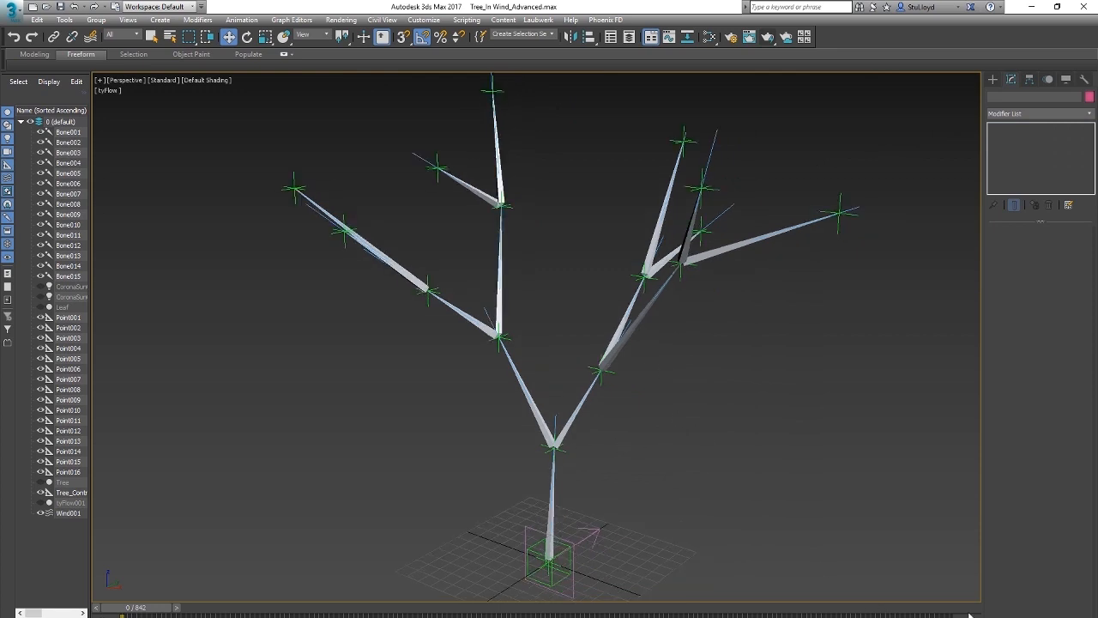
{"action": "key", "text": "slash"}
{"action": "middle_click_drag", "start_coordinate": [640, 338], "coordinate": [564, 356], "text": "alt"}
{"action": "key", "text": "w"}
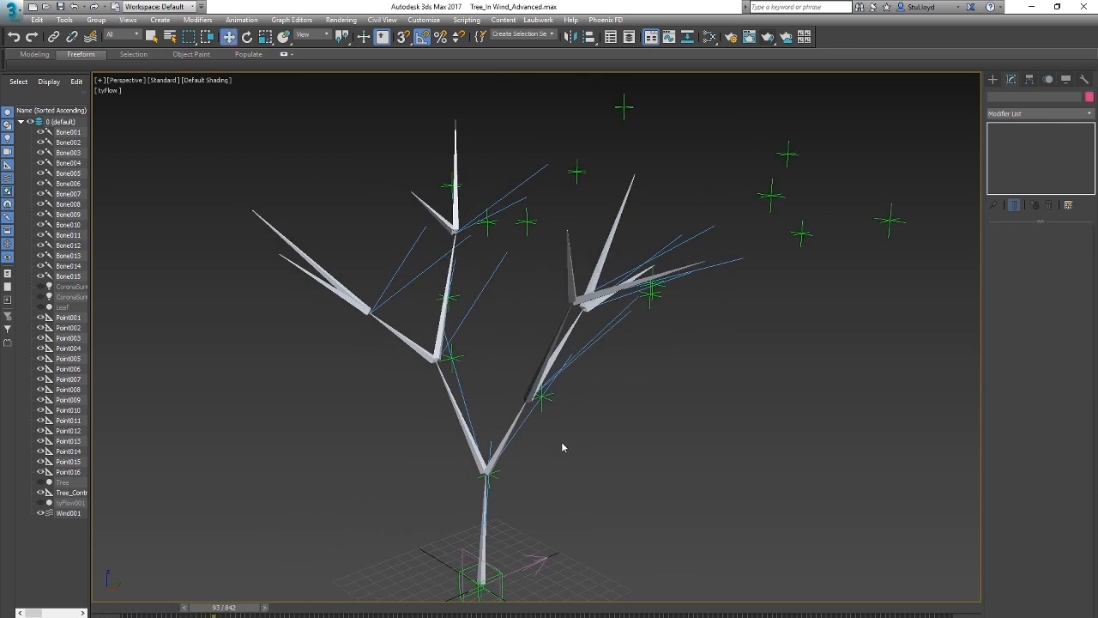
{"action": "middle_click_drag", "start_coordinate": [562, 444], "coordinate": [564, 415]}
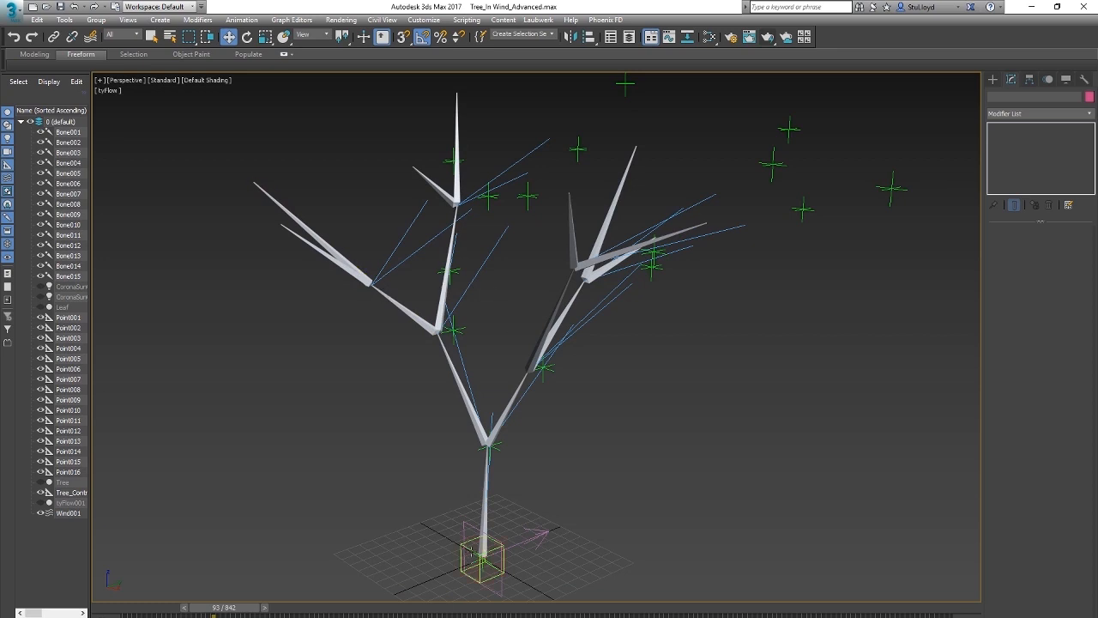
Step: Raise Tree_Control's Wind_Amount to its maximum, test it by playing the animation, and return to frame 0
{"action": "left_click", "coordinate": [471, 552]}
{"action": "left_click_drag", "start_coordinate": [998, 256], "coordinate": [1073, 256]}
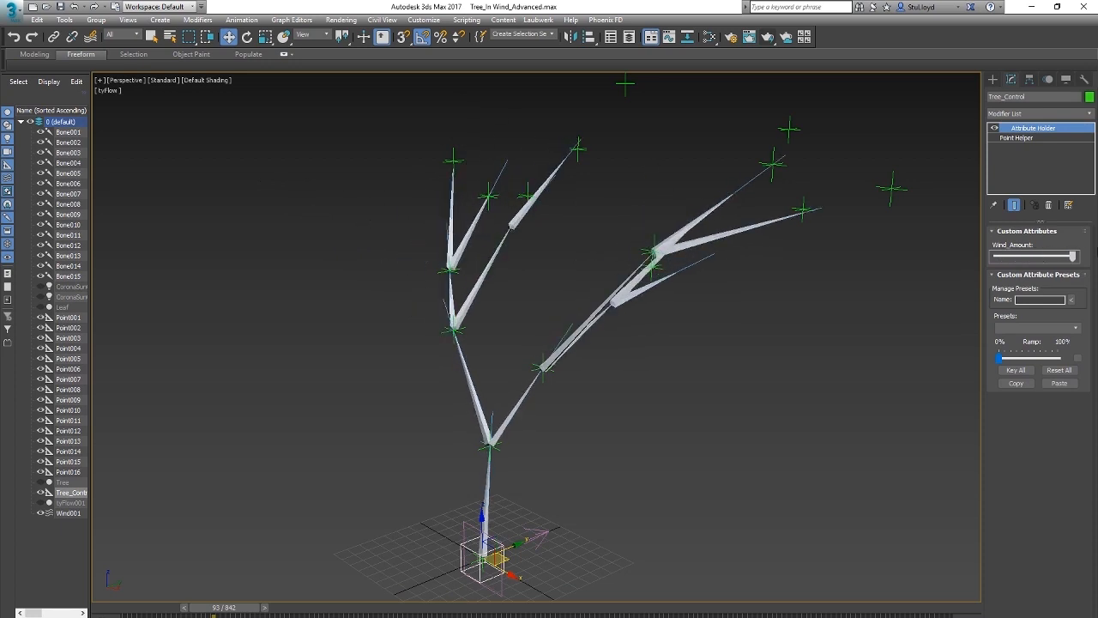
{"action": "left_click_drag", "start_coordinate": [227, 612], "coordinate": [134, 612]}
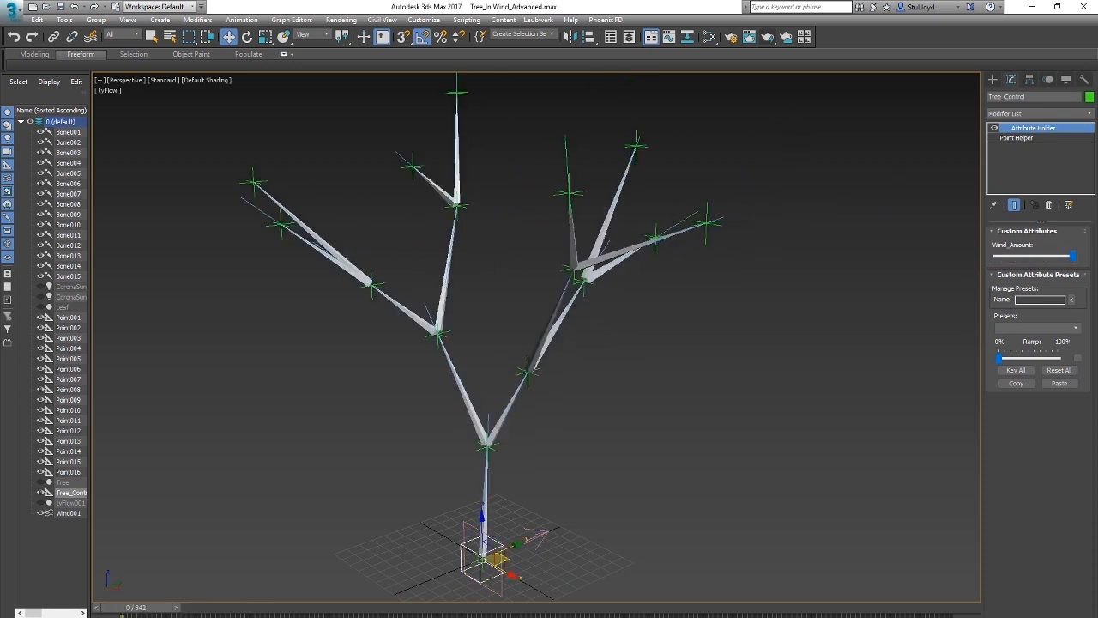
{"action": "key", "text": "slash"}
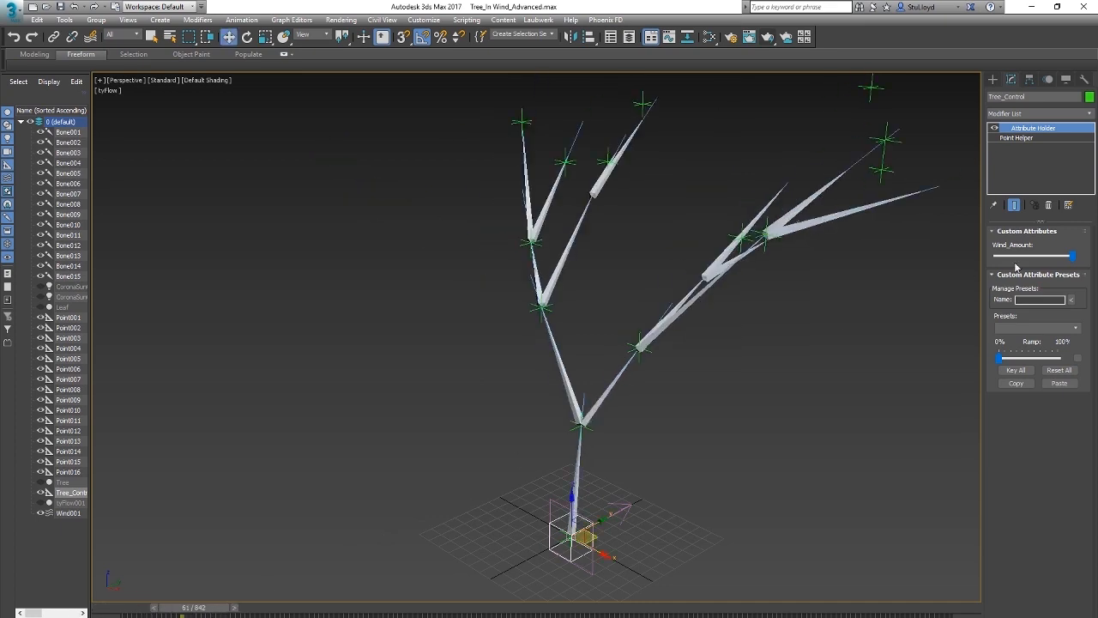
{"action": "left_click_drag", "start_coordinate": [200, 611], "coordinate": [122, 567]}
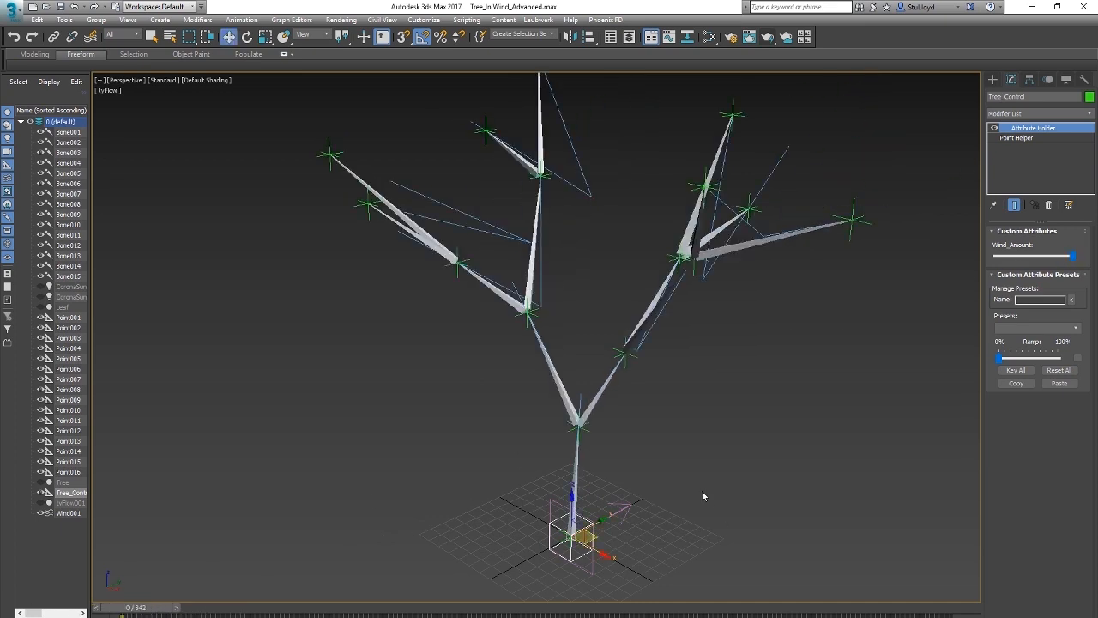
Step: Delete the Tree_Control helper at the base of the trunk
{"action": "left_click", "coordinate": [704, 495]}
{"action": "left_click", "coordinate": [560, 523]}
{"action": "key", "text": "Delete"}
{"action": "mouse_move", "coordinate": [147, 611]}
{"action": "left_mouse_down"}
{"action": "mouse_move", "coordinate": [257, 611]}
{"action": "mouse_move", "coordinate": [155, 611]}
{"action": "left_mouse_up"}
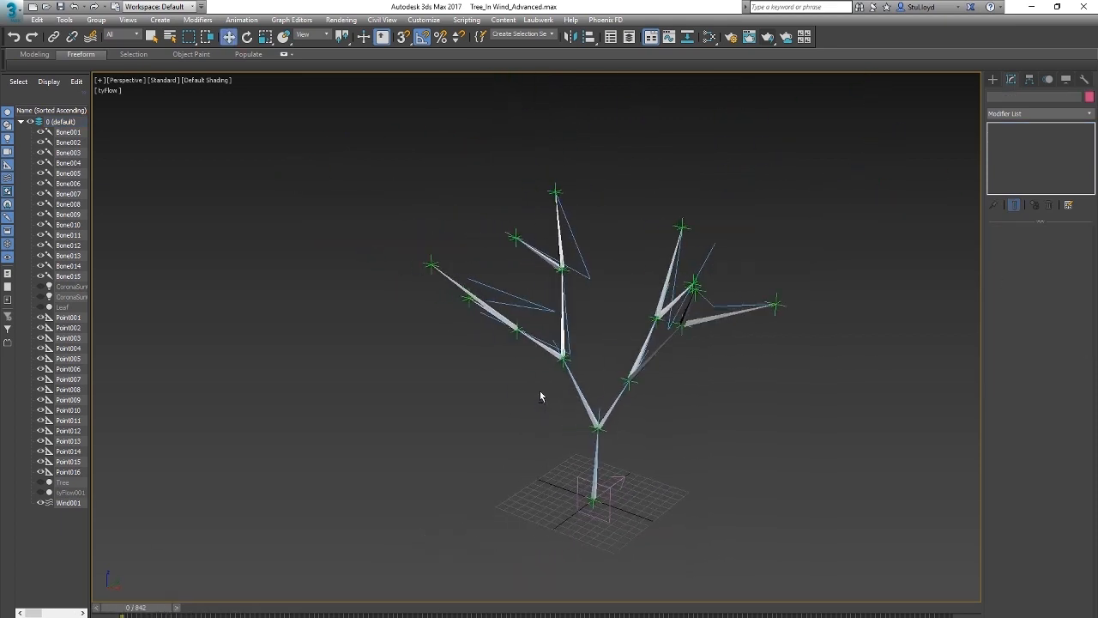
{"action": "scroll", "coordinate": [632, 400], "scroll_direction": "up", "scroll_amount": 4}
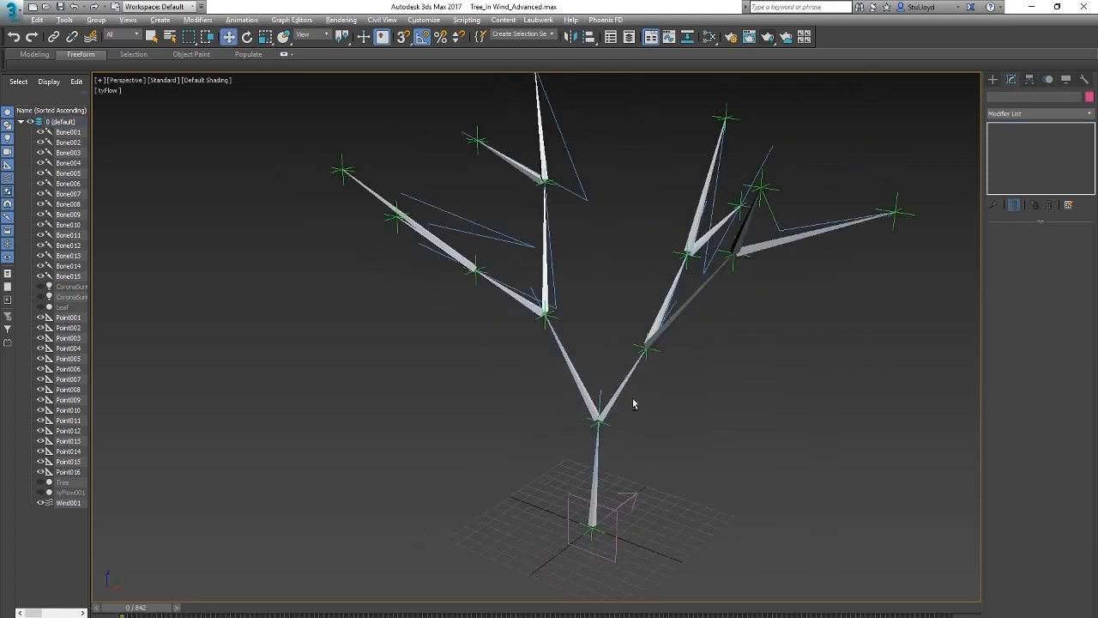
Step: Scrub the start of the animation and examine how the trunk and lower forks follow their helpers
{"action": "mouse_move", "coordinate": [140, 610]}
{"action": "left_mouse_down"}
{"action": "mouse_move", "coordinate": [257, 610]}
{"action": "mouse_move", "coordinate": [137, 610]}
{"action": "left_mouse_up"}
{"action": "mouse_move", "coordinate": [605, 371]}
{"action": "middle_mouse_down"}
{"action": "mouse_move", "coordinate": [581, 396]}
{"action": "mouse_move", "coordinate": [600, 380]}
{"action": "middle_mouse_up"}
{"action": "mouse_move", "coordinate": [162, 611]}
{"action": "left_mouse_down"}
{"action": "mouse_move", "coordinate": [206, 609]}
{"action": "mouse_move", "coordinate": [141, 610]}
{"action": "left_mouse_up"}
{"action": "middle_click_drag", "start_coordinate": [576, 429], "coordinate": [614, 407], "text": "alt"}
{"action": "scroll", "coordinate": [603, 437], "scroll_direction": "up", "scroll_amount": 4}
{"action": "scroll", "coordinate": [609, 413], "scroll_direction": "down", "scroll_amount": 4}
{"action": "scroll", "coordinate": [552, 462], "scroll_direction": "up", "scroll_amount": 8}
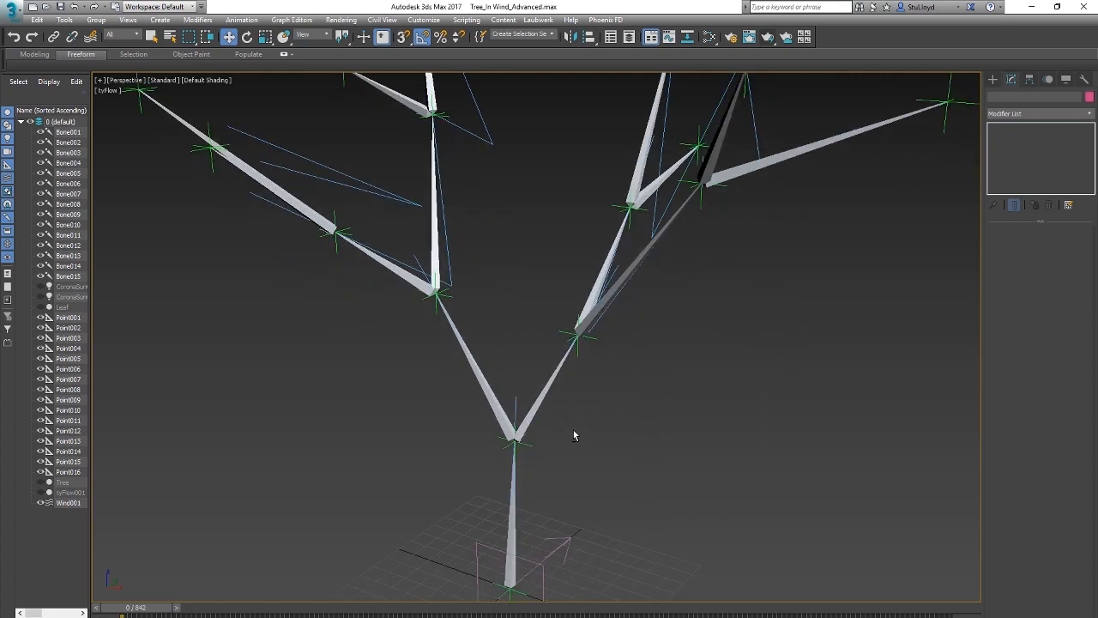
{"action": "scroll", "coordinate": [601, 421], "scroll_direction": "down", "scroll_amount": 5}
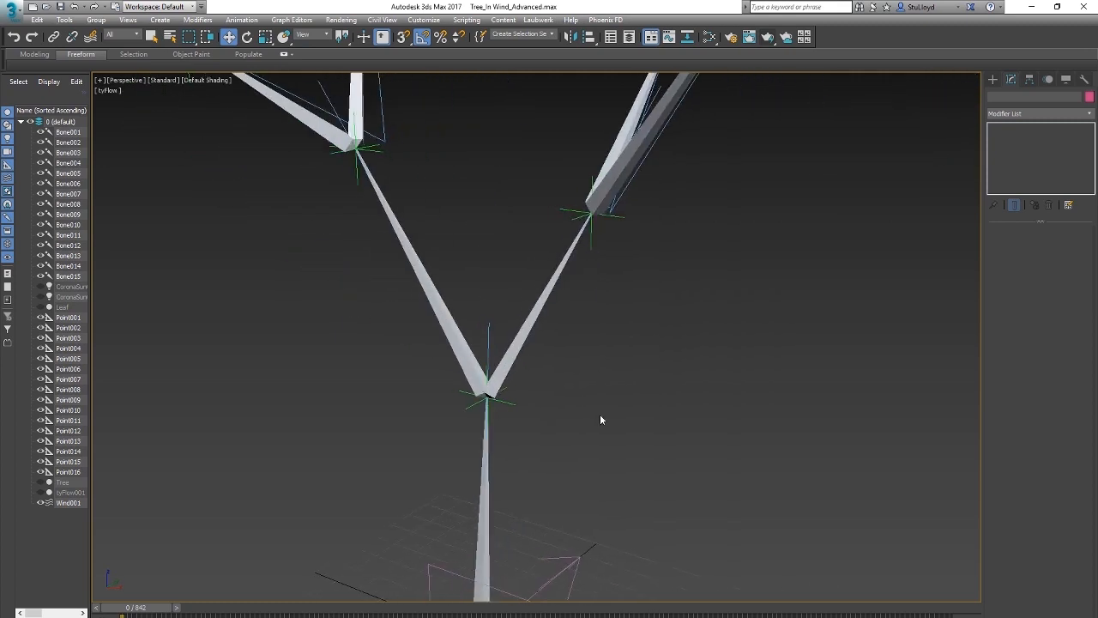
{"action": "scroll", "coordinate": [592, 429], "scroll_direction": "up", "scroll_amount": 1}
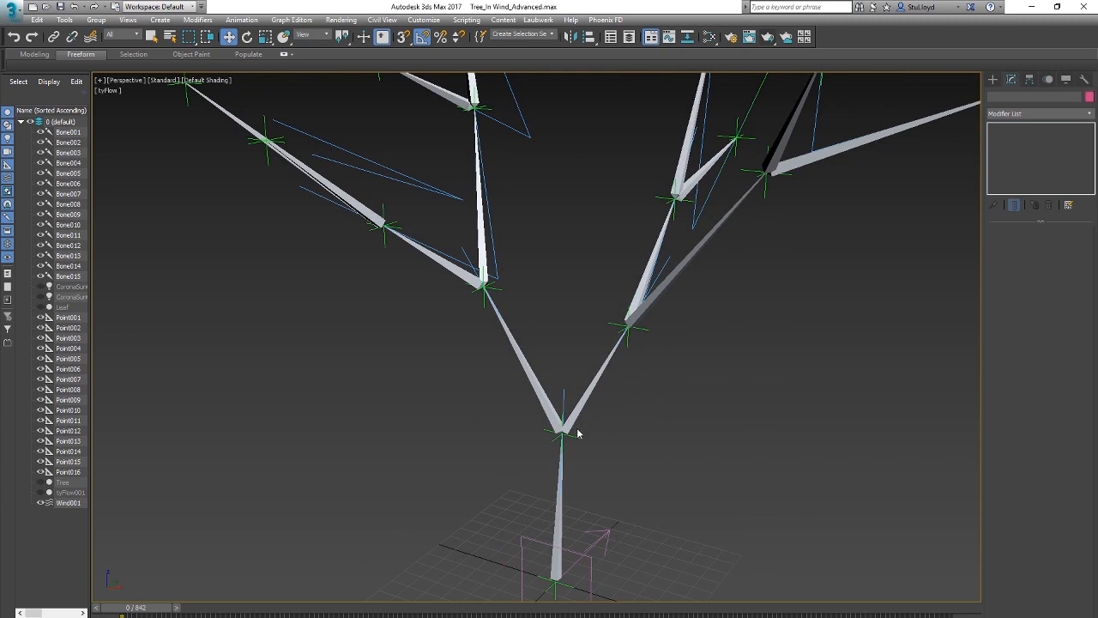
Step: Replace the Euler XYZ rotation controller of trunk-fork helper Point002 with Noise Rotation
{"action": "left_click", "coordinate": [563, 436]}
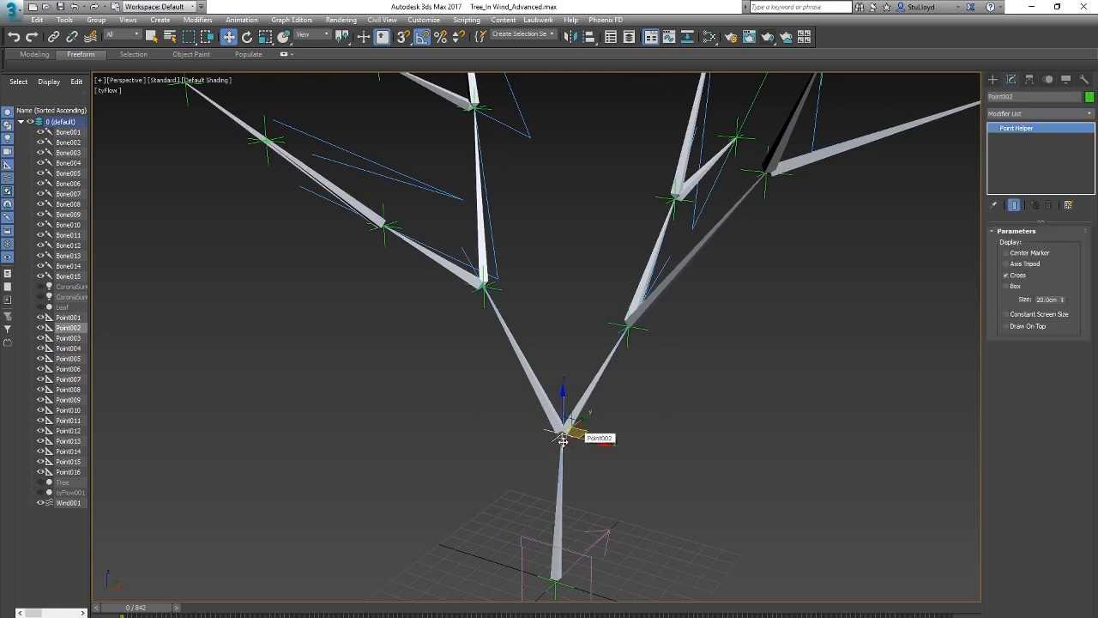
{"action": "left_click", "coordinate": [1030, 79]}
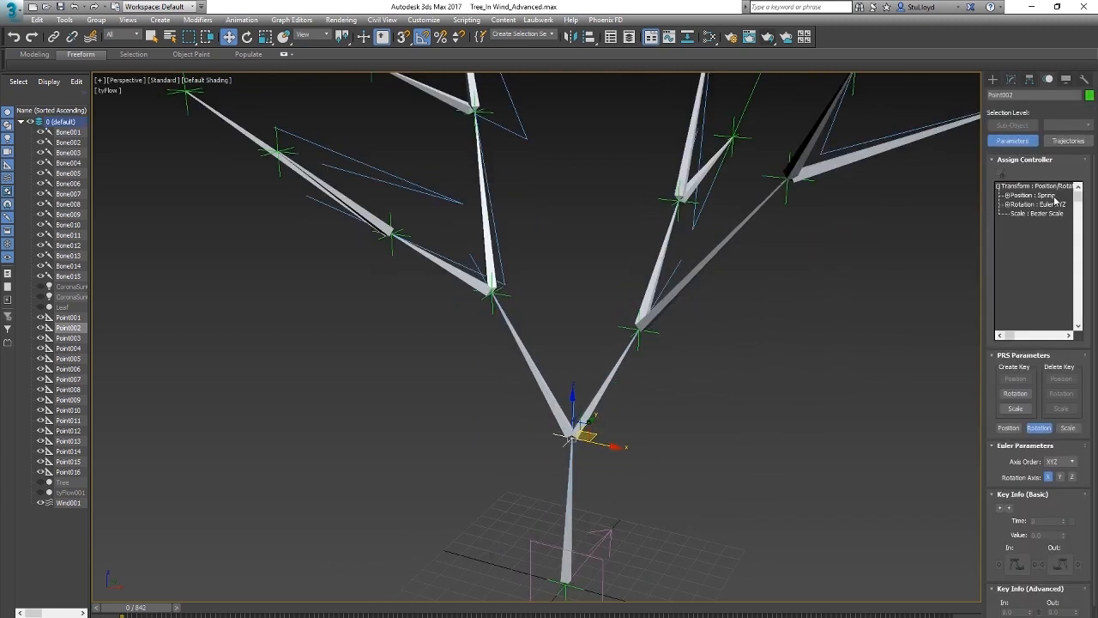
{"action": "left_click", "coordinate": [1007, 205]}
{"action": "left_click", "coordinate": [1008, 206]}
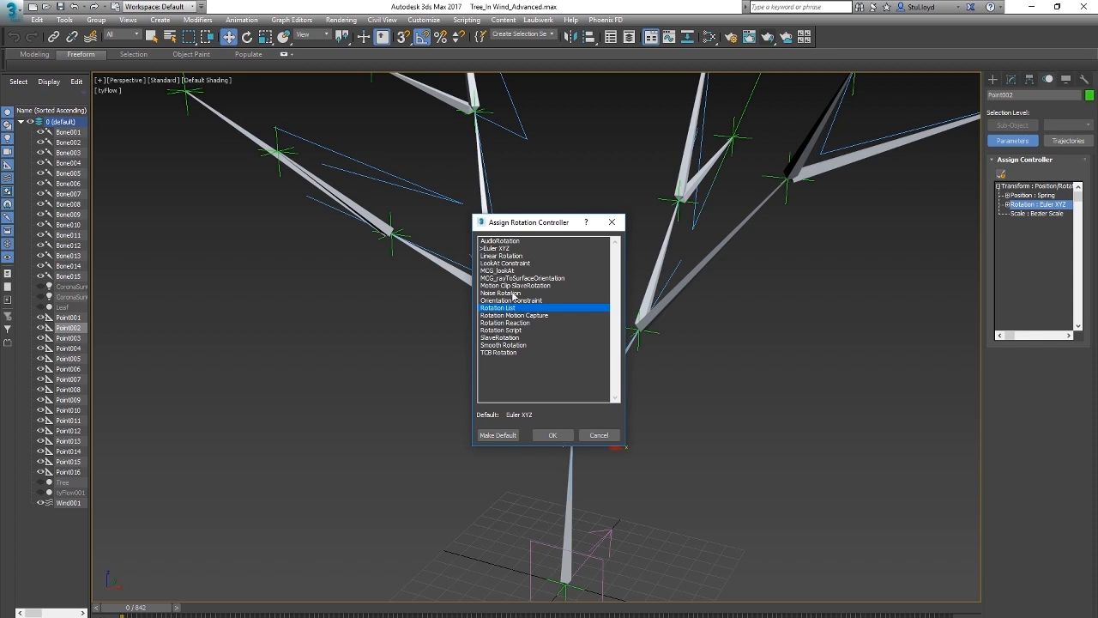
{"action": "left_click", "coordinate": [515, 293]}
{"action": "left_click", "coordinate": [553, 435]}
Step: Scrub through the animation to check Point002's noise rotation, and return to frame 0
{"action": "left_click_drag", "start_coordinate": [964, 186], "coordinate": [809, 255]}
{"action": "left_click_drag", "start_coordinate": [150, 609], "coordinate": [373, 611]}
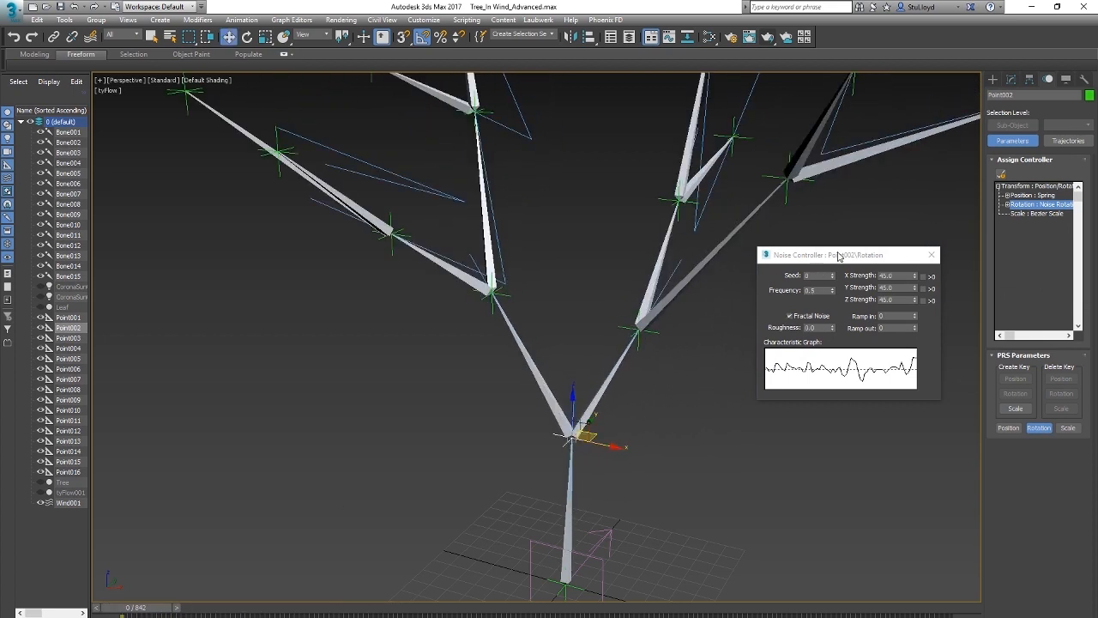
{"action": "left_click_drag", "start_coordinate": [839, 255], "coordinate": [848, 312]}
{"action": "left_click", "coordinate": [822, 334]}
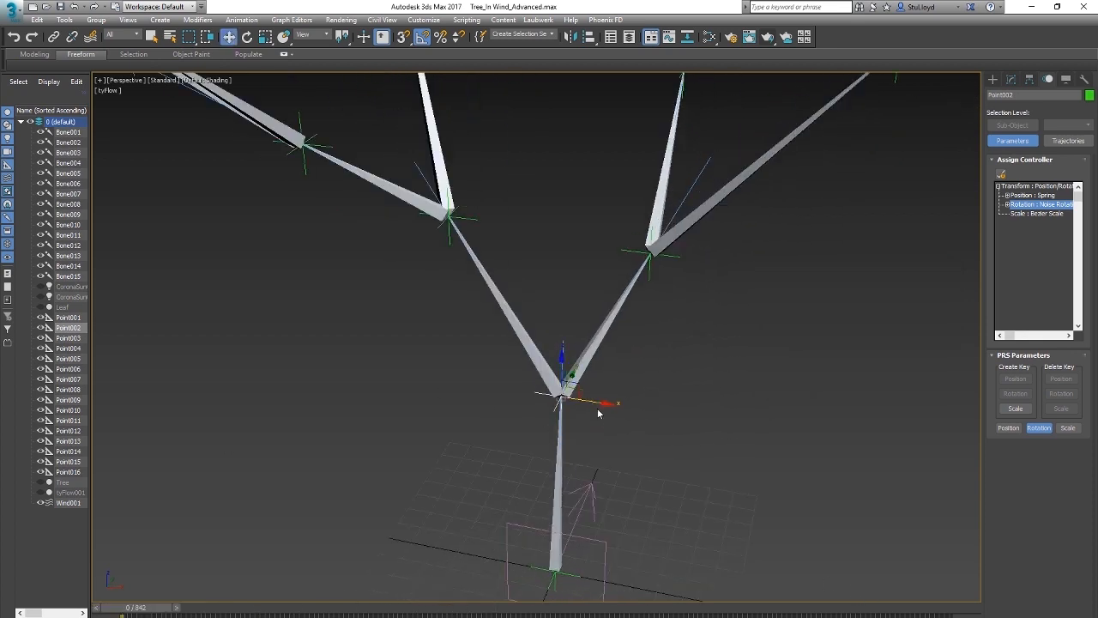
Step: Assign a Rotation List controller to the rotation of trunk-base helper Point001
{"action": "scroll", "coordinate": [678, 314], "scroll_direction": "down", "scroll_amount": 5}
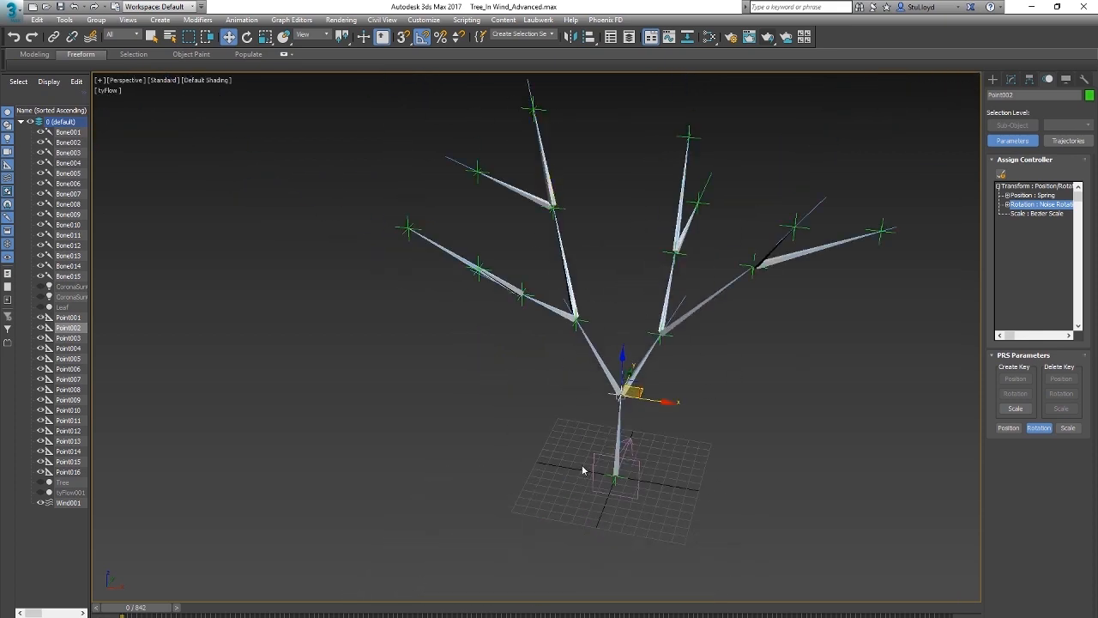
{"action": "scroll", "coordinate": [679, 412], "scroll_direction": "up", "scroll_amount": 4}
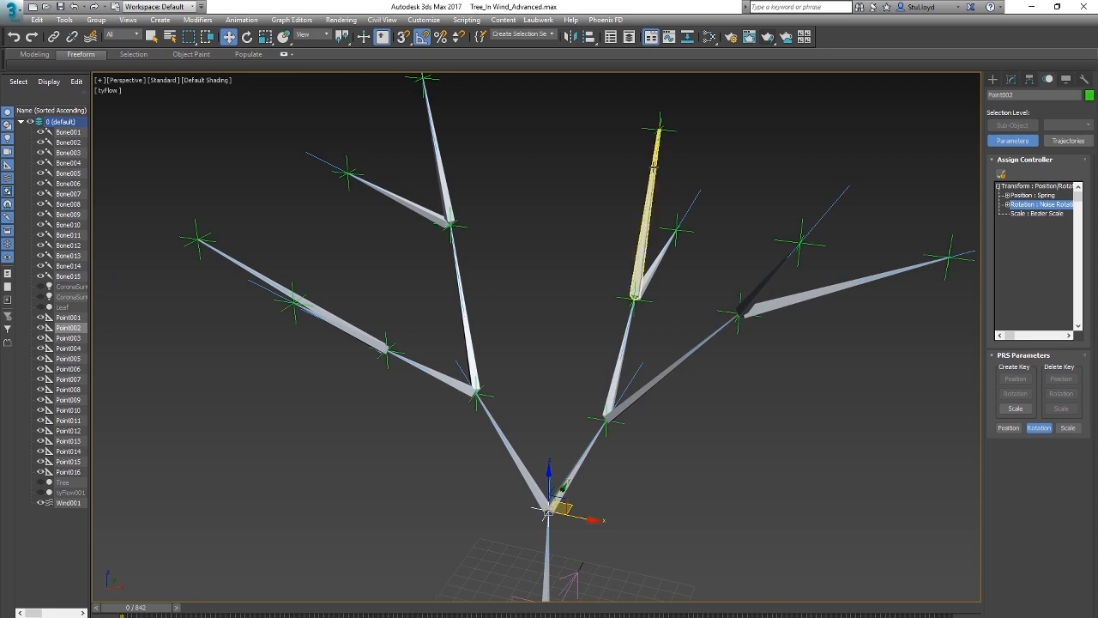
{"action": "middle_click_drag", "start_coordinate": [644, 357], "coordinate": [673, 261]}
{"action": "scroll", "coordinate": [673, 261], "scroll_direction": "down", "scroll_amount": 3}
{"action": "left_click", "coordinate": [608, 447]}
{"action": "scroll", "coordinate": [611, 436], "scroll_direction": "up", "scroll_amount": 6}
{"action": "scroll", "coordinate": [633, 406], "scroll_direction": "down", "scroll_amount": 3}
{"action": "scroll", "coordinate": [620, 450], "scroll_direction": "up", "scroll_amount": 2}
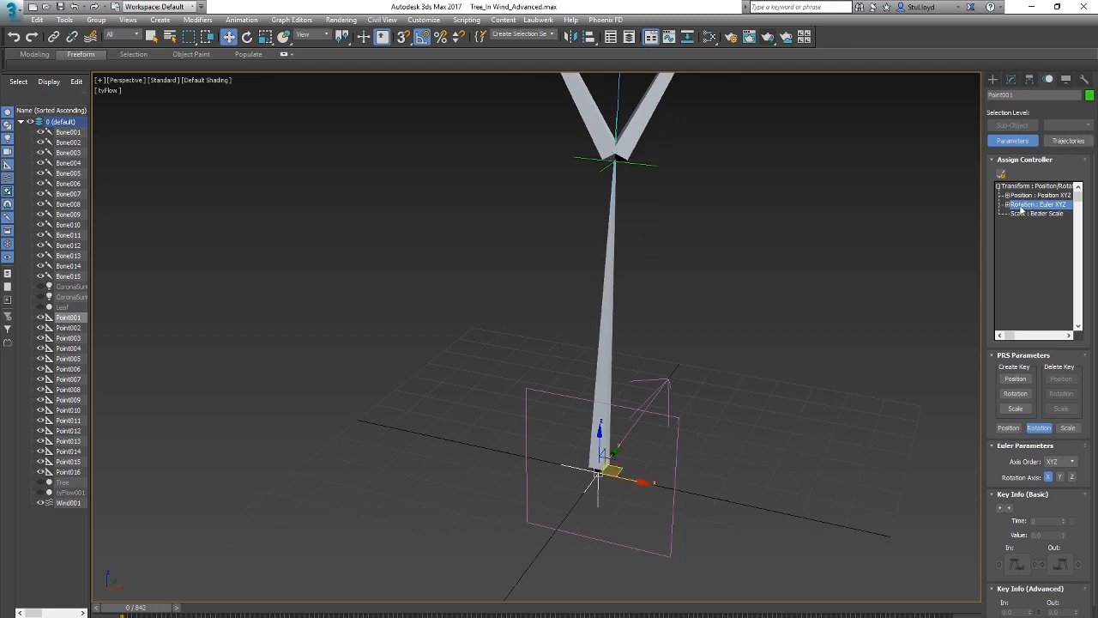
{"action": "left_click", "coordinate": [1001, 174]}
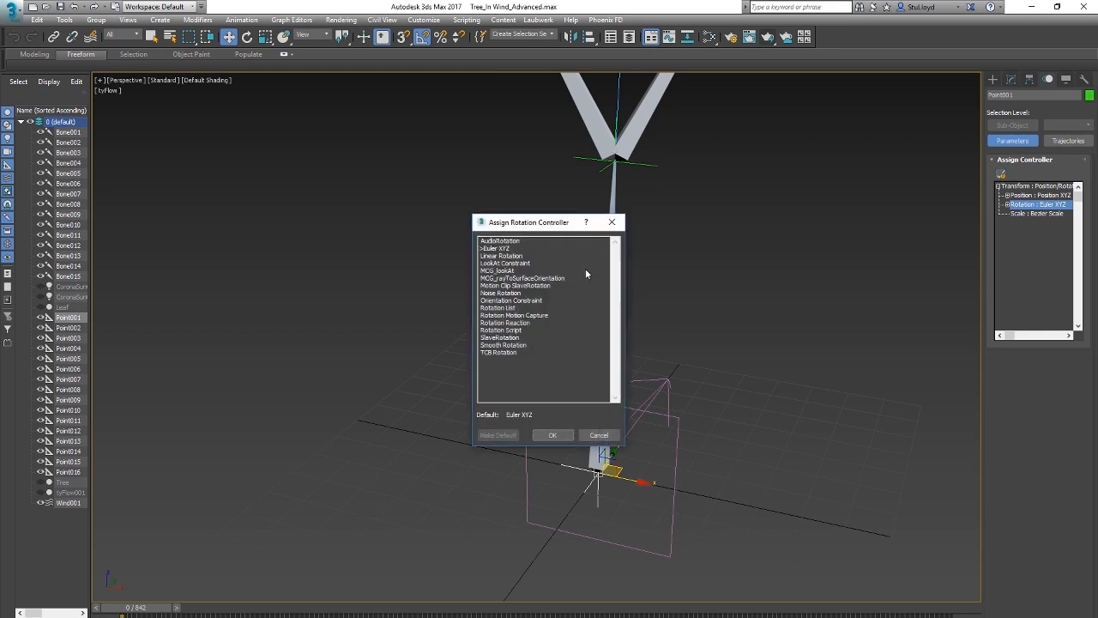
{"action": "left_click", "coordinate": [498, 308]}
{"action": "left_click", "coordinate": [553, 435]}
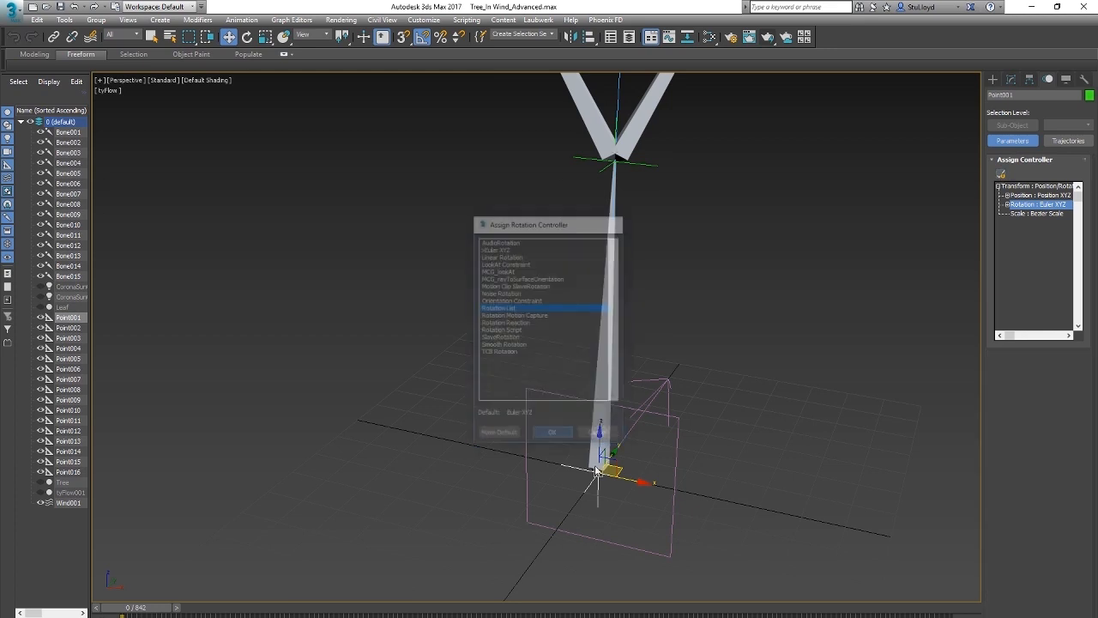
Step: Assign a Noise Rotation controller to the Available slot of Point001's Rotation List
{"action": "left_click", "coordinate": [1007, 205]}
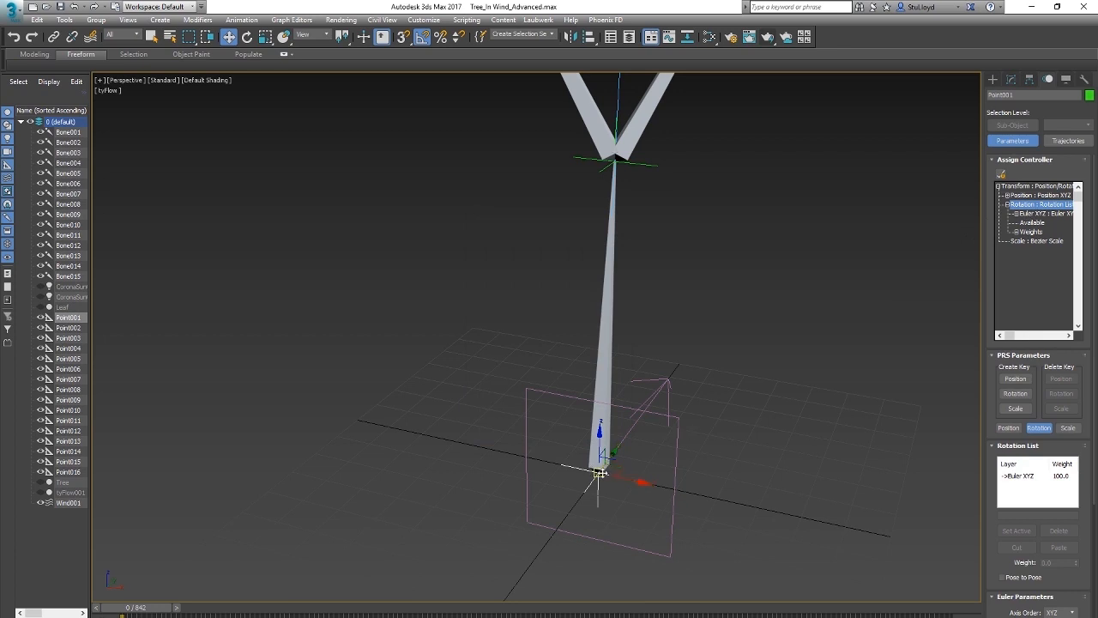
{"action": "left_click", "coordinate": [1032, 214]}
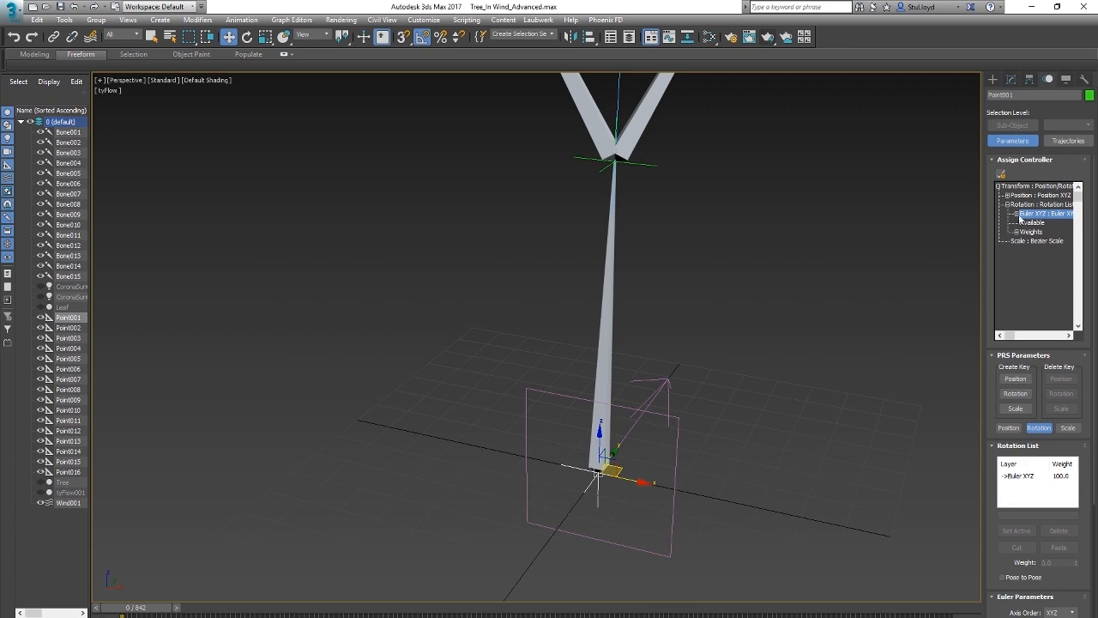
{"action": "left_click", "coordinate": [1033, 223]}
{"action": "left_click", "coordinate": [1000, 175]}
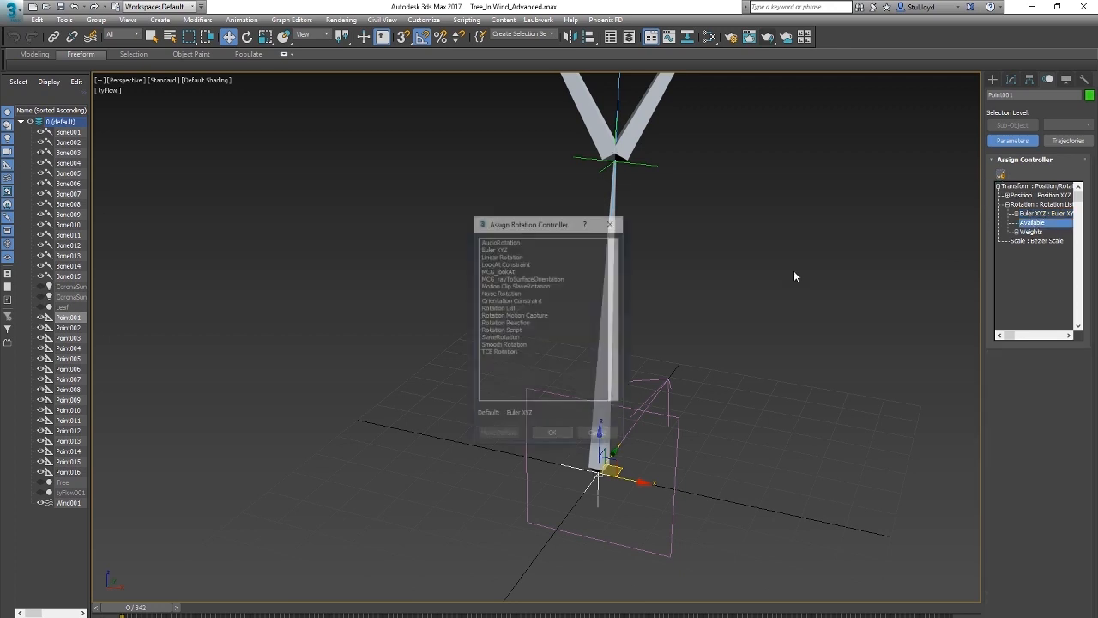
{"action": "left_click", "coordinate": [498, 294]}
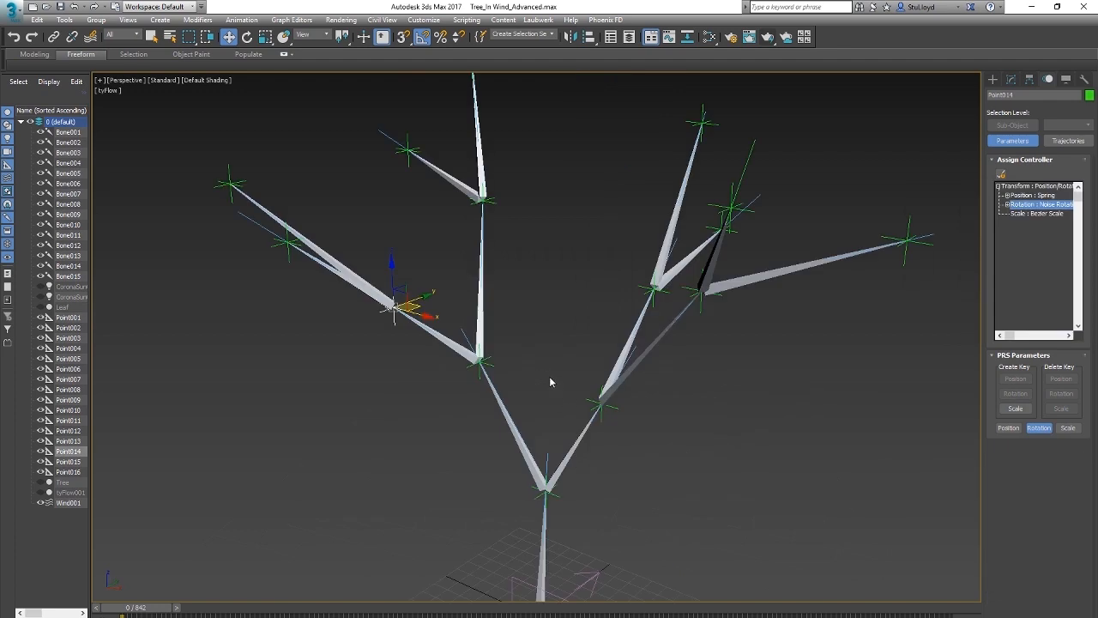
{"action": "left_click", "coordinate": [550, 382]}
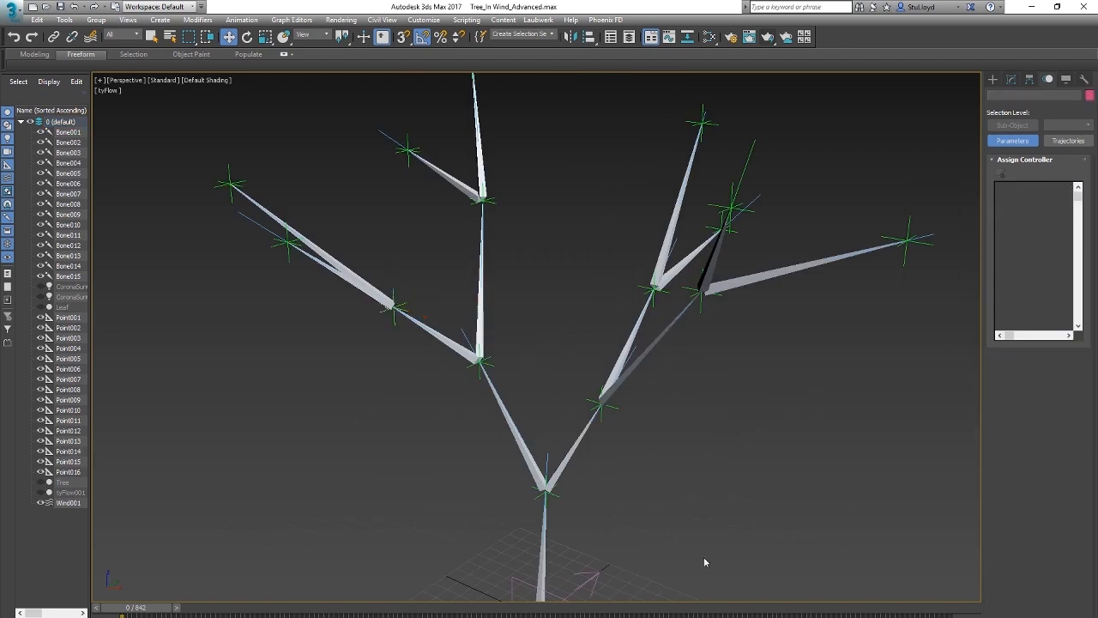
Step: Play the animation and examine the bones and helpers from several angles, then return to frame 0
{"action": "key", "text": "slash"}
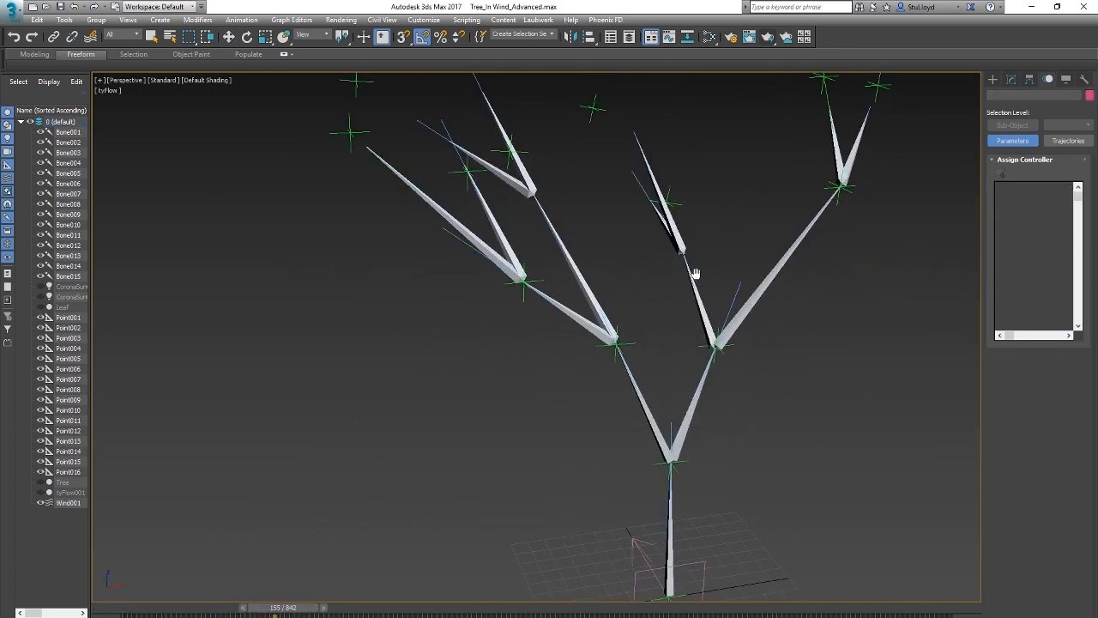
{"action": "middle_click_drag", "start_coordinate": [694, 272], "coordinate": [690, 314]}
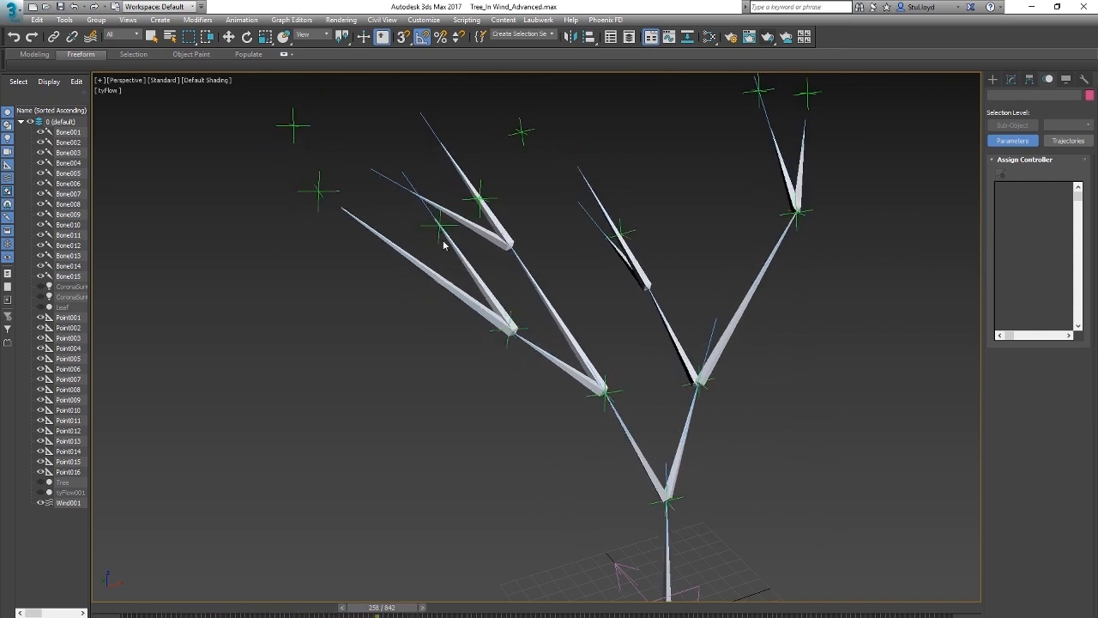
{"action": "middle_click_drag", "start_coordinate": [625, 329], "coordinate": [600, 324]}
{"action": "mouse_move", "coordinate": [512, 325]}
{"action": "middle_mouse_down", "text": "alt"}
{"action": "mouse_move", "coordinate": [500, 331]}
{"action": "mouse_move", "coordinate": [510, 343]}
{"action": "mouse_move", "coordinate": [508, 333]}
{"action": "middle_mouse_up", "text": "alt"}
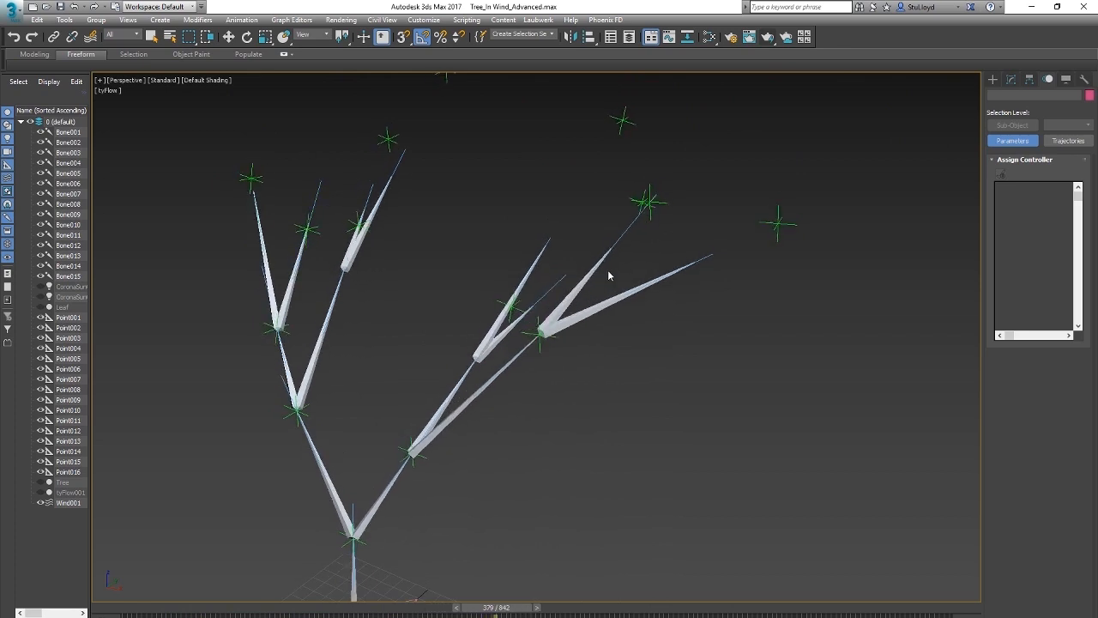
{"action": "middle_click_drag", "start_coordinate": [608, 277], "coordinate": [663, 308]}
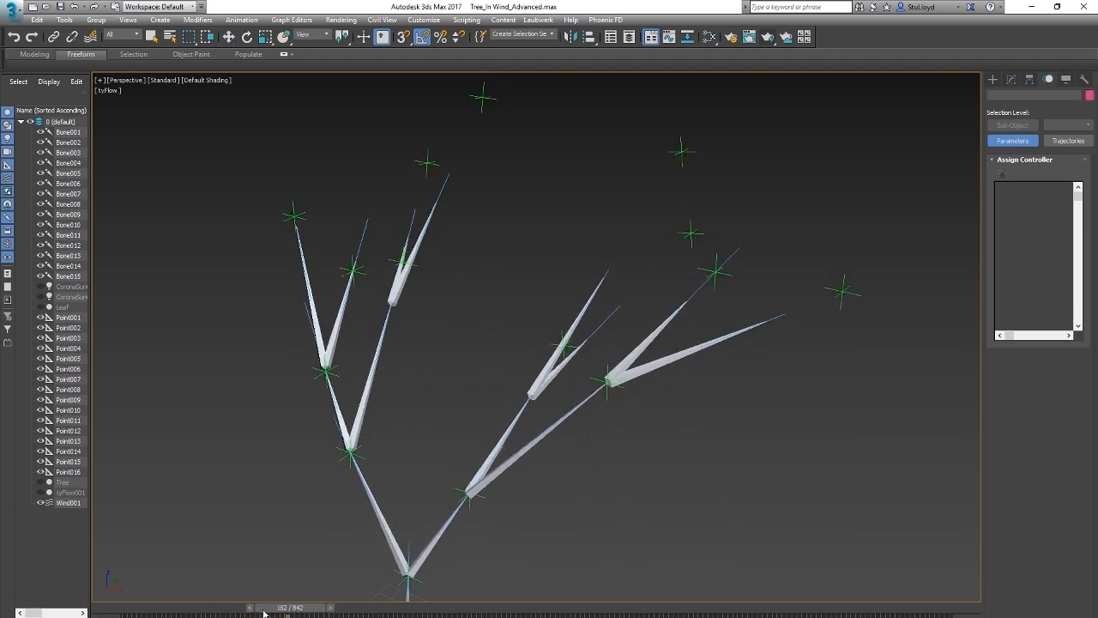
{"action": "key", "text": "Home"}
Step: Assign a Position List controller to the Spring position track of branch-tip helper Point006
{"action": "scroll", "coordinate": [608, 358], "scroll_direction": "down", "scroll_amount": 3}
{"action": "scroll", "coordinate": [706, 302], "scroll_direction": "up", "scroll_amount": 4}
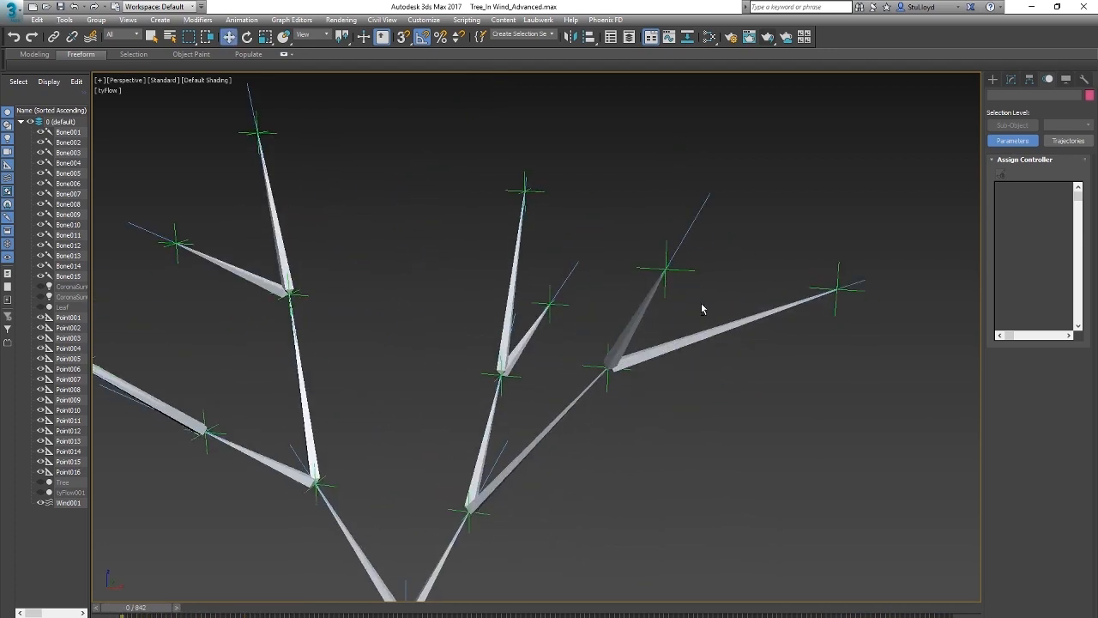
{"action": "left_click", "coordinate": [673, 269]}
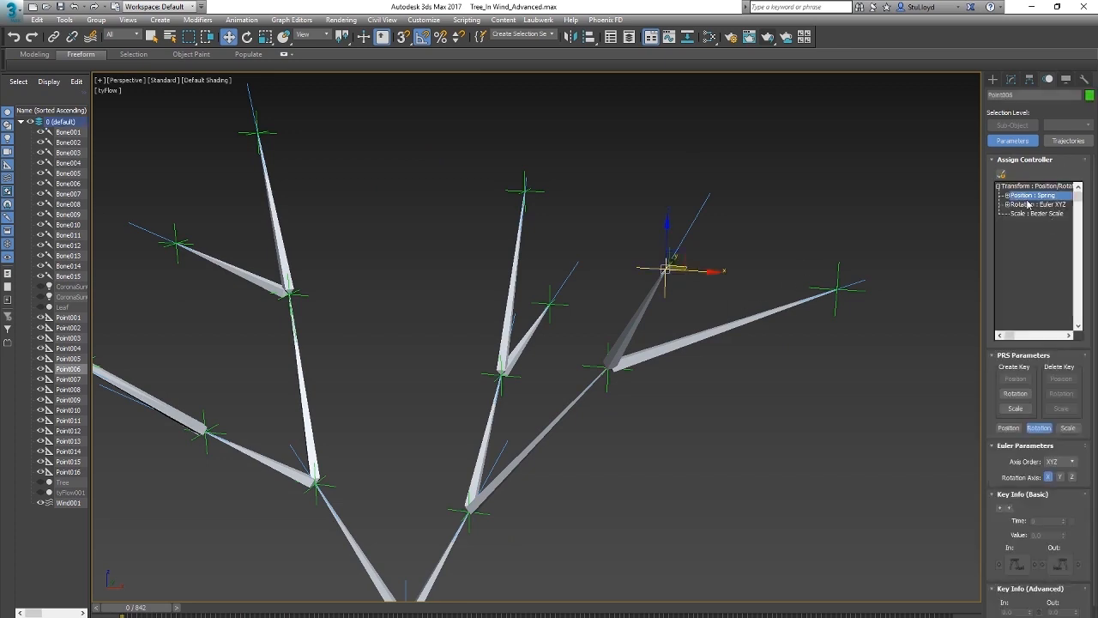
{"action": "left_click", "coordinate": [1000, 175]}
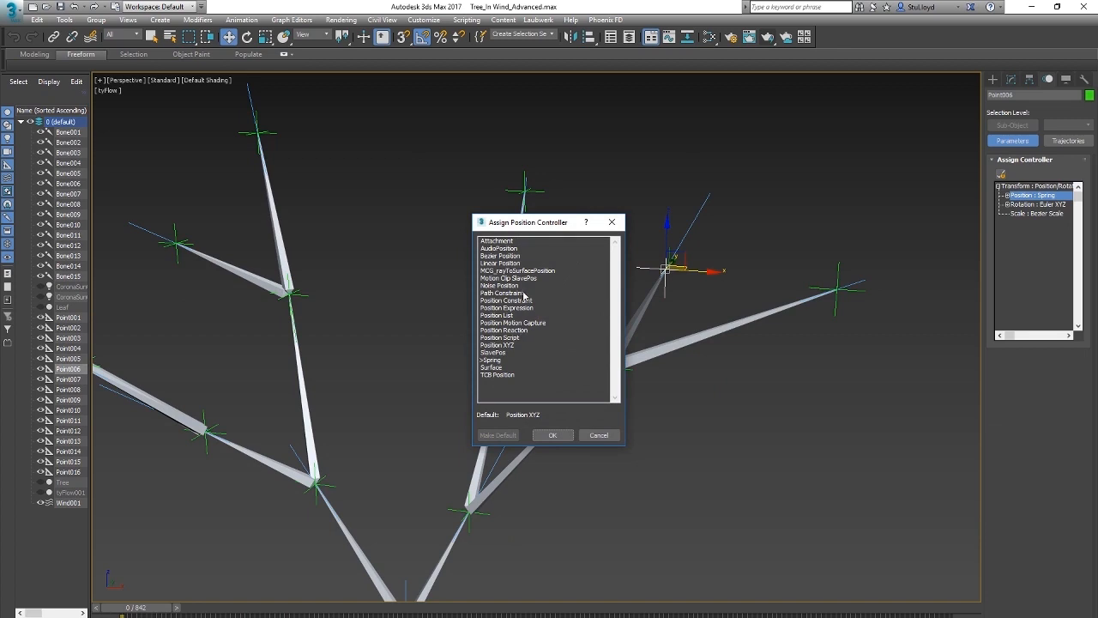
{"action": "left_click", "coordinate": [497, 315]}
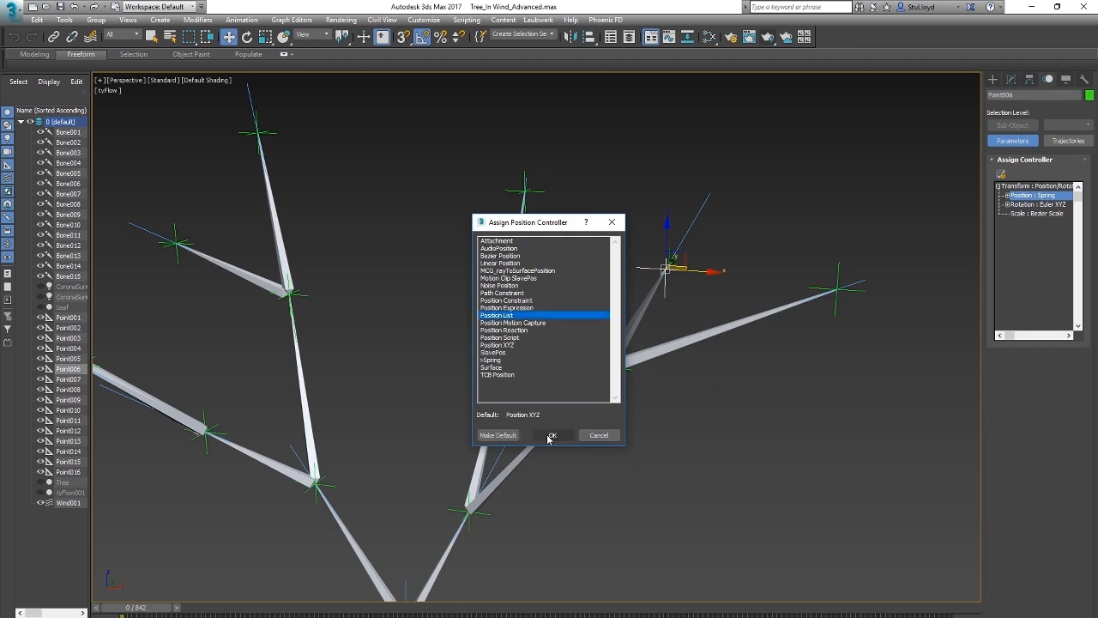
{"action": "left_click", "coordinate": [552, 435]}
Step: Assign a Noise Position controller to the Available slot of Point006's Position List
{"action": "left_click", "coordinate": [1007, 196]}
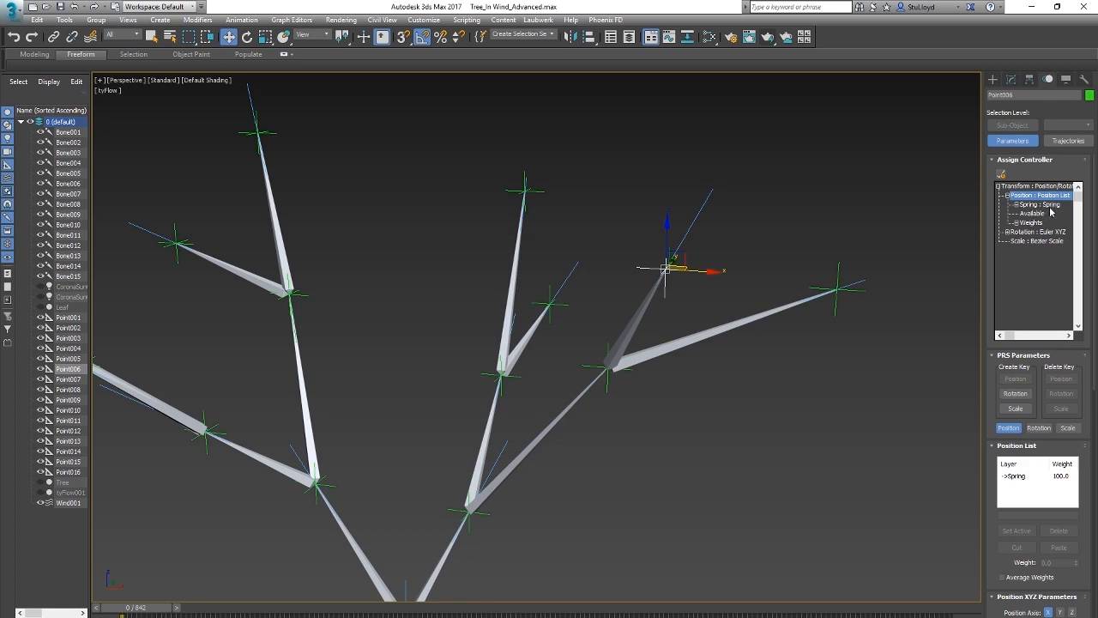
{"action": "left_click", "coordinate": [1033, 214]}
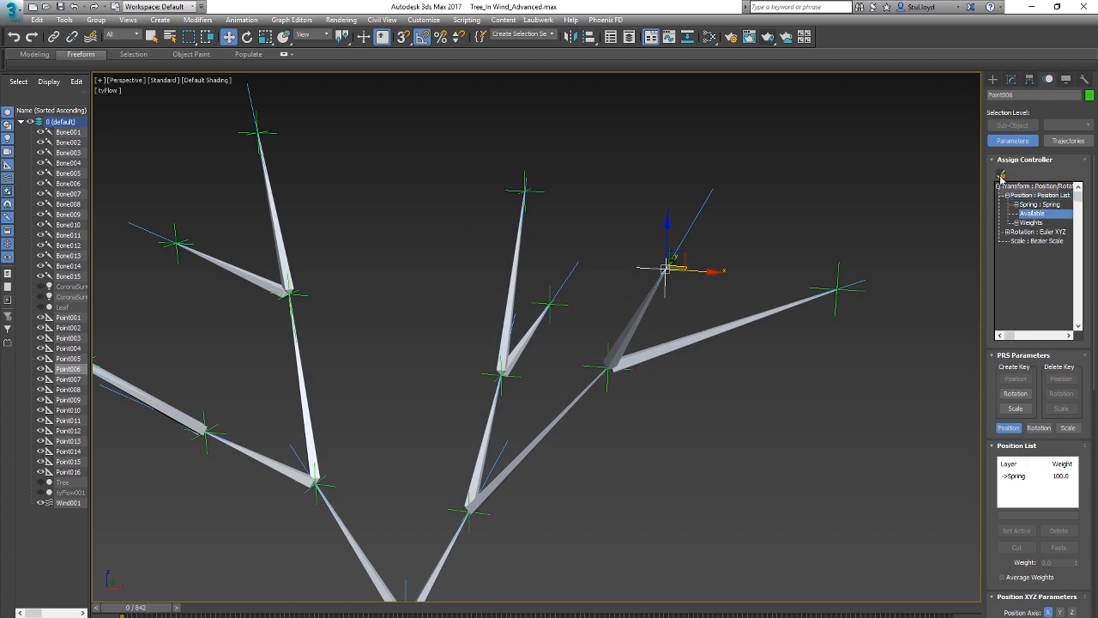
{"action": "left_click", "coordinate": [1002, 175]}
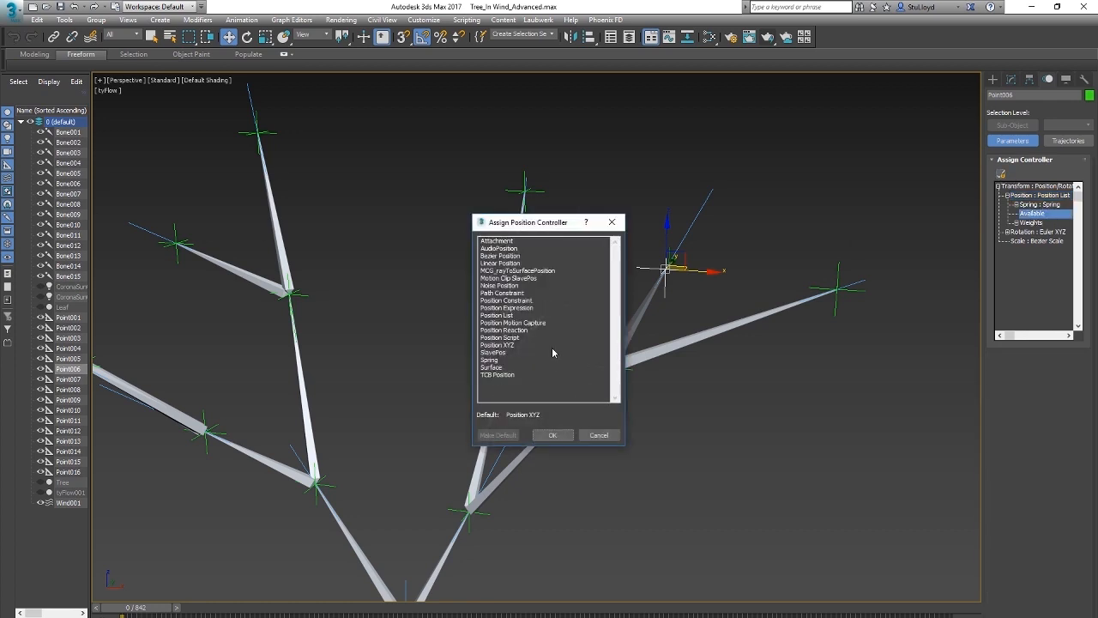
{"action": "left_click", "coordinate": [507, 287]}
{"action": "left_click", "coordinate": [550, 436]}
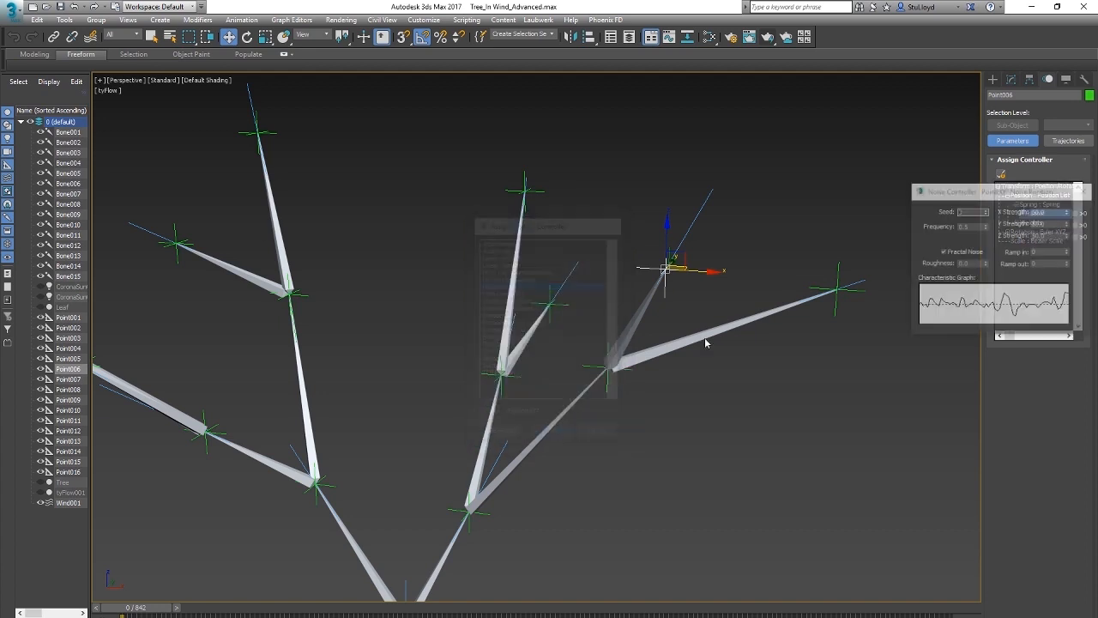
Step: During playback, turn off Fractal Noise and set the Frequency to 0.17 for Point006's Noise Position controller
{"action": "scroll", "coordinate": [761, 373], "scroll_direction": "down", "scroll_amount": 3}
{"action": "middle_click_drag", "start_coordinate": [723, 372], "coordinate": [697, 372], "text": "alt"}
{"action": "left_click_drag", "start_coordinate": [987, 193], "coordinate": [788, 365]}
{"action": "middle_click_drag", "start_coordinate": [771, 338], "coordinate": [598, 291], "text": "alt"}
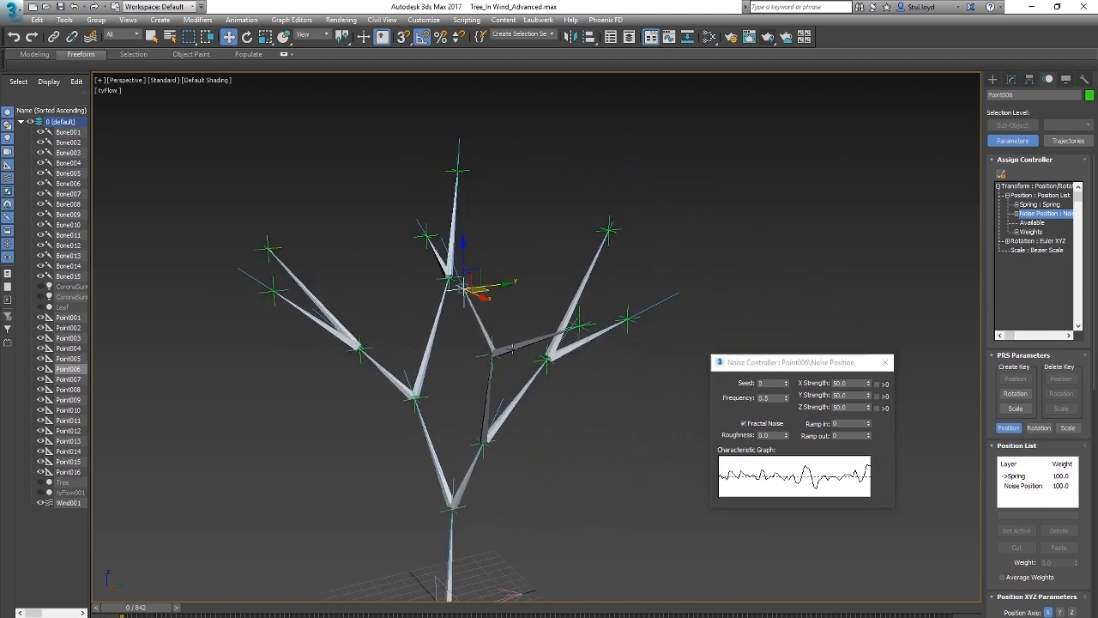
{"action": "key", "text": "slash"}
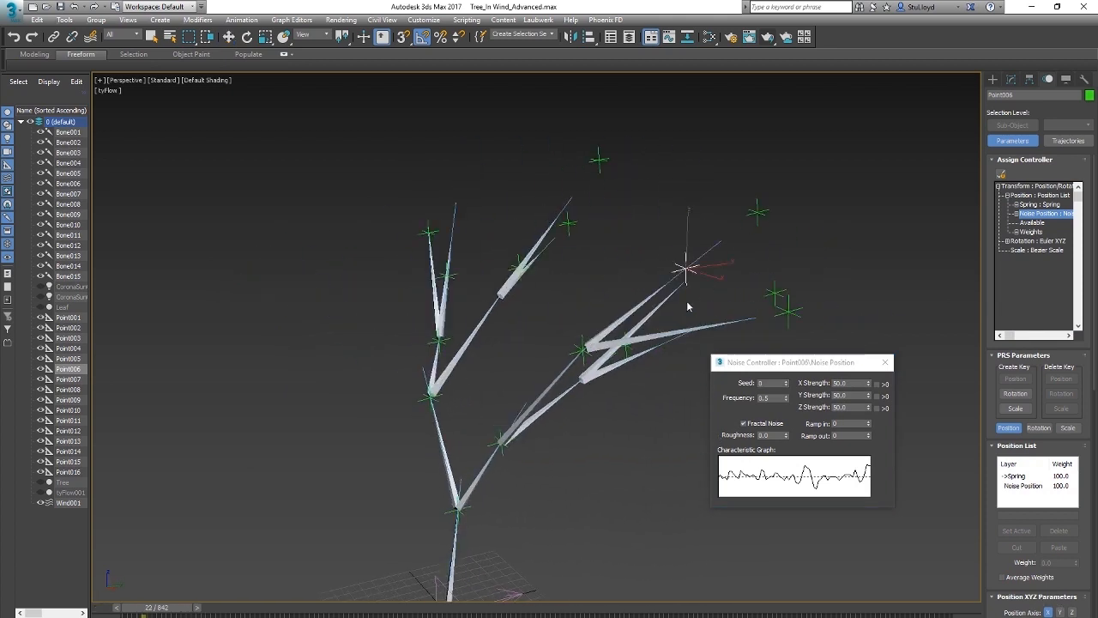
{"action": "scroll", "coordinate": [689, 306], "scroll_direction": "up", "scroll_amount": 3}
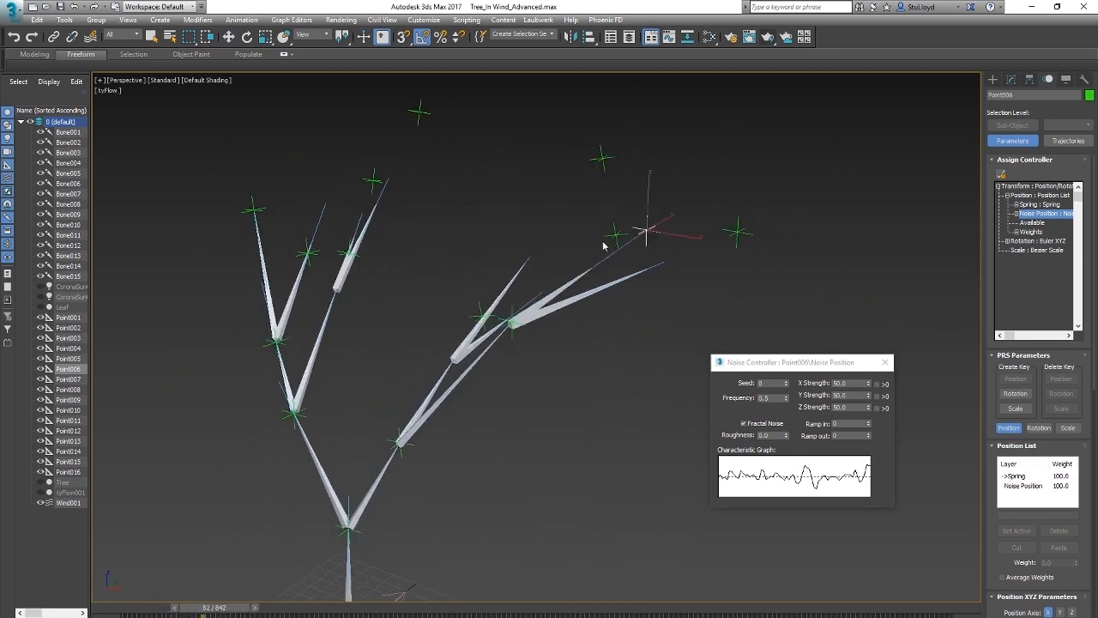
{"action": "left_click", "coordinate": [759, 424]}
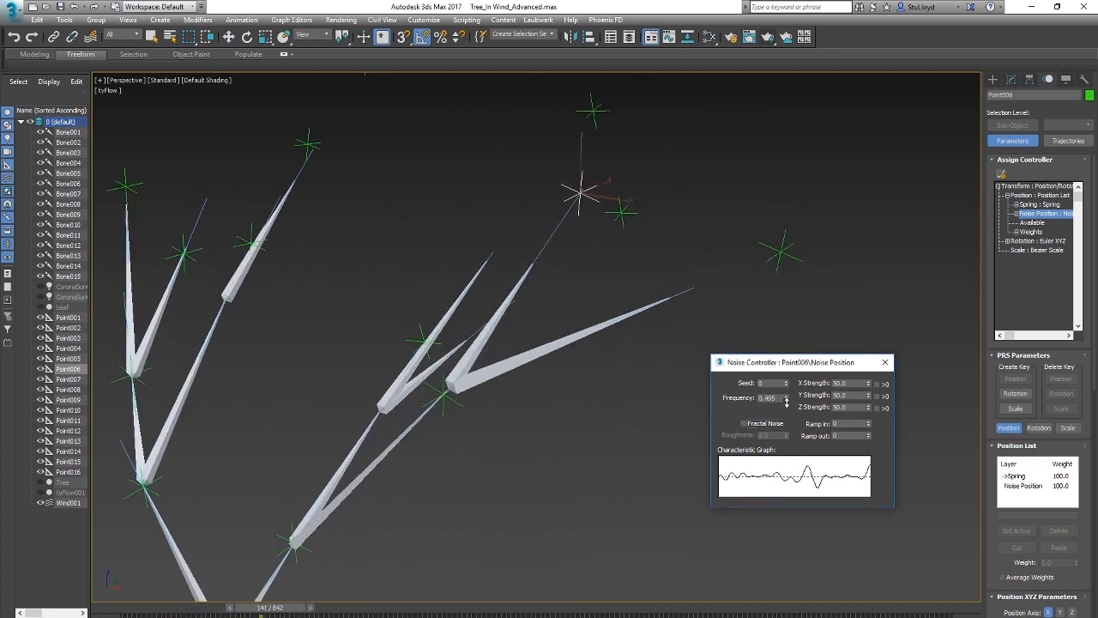
{"action": "left_click_drag", "start_coordinate": [786, 399], "coordinate": [787, 406]}
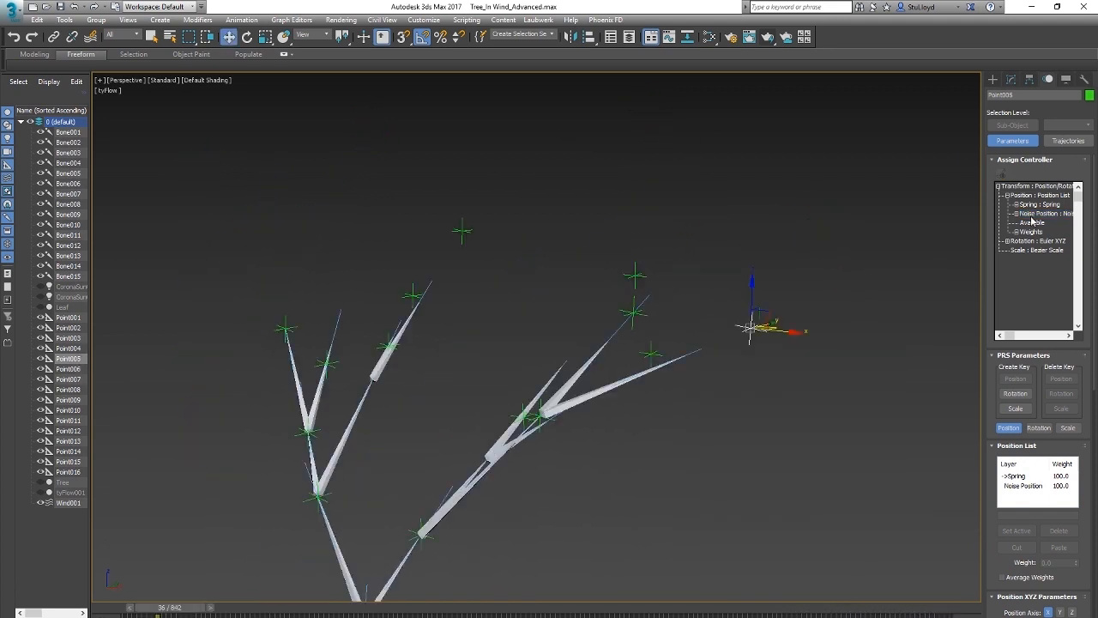
Step: Set the Seed of Point005's Noise Position controller to 1 and close its settings
{"action": "double_click", "coordinate": [1042, 213]}
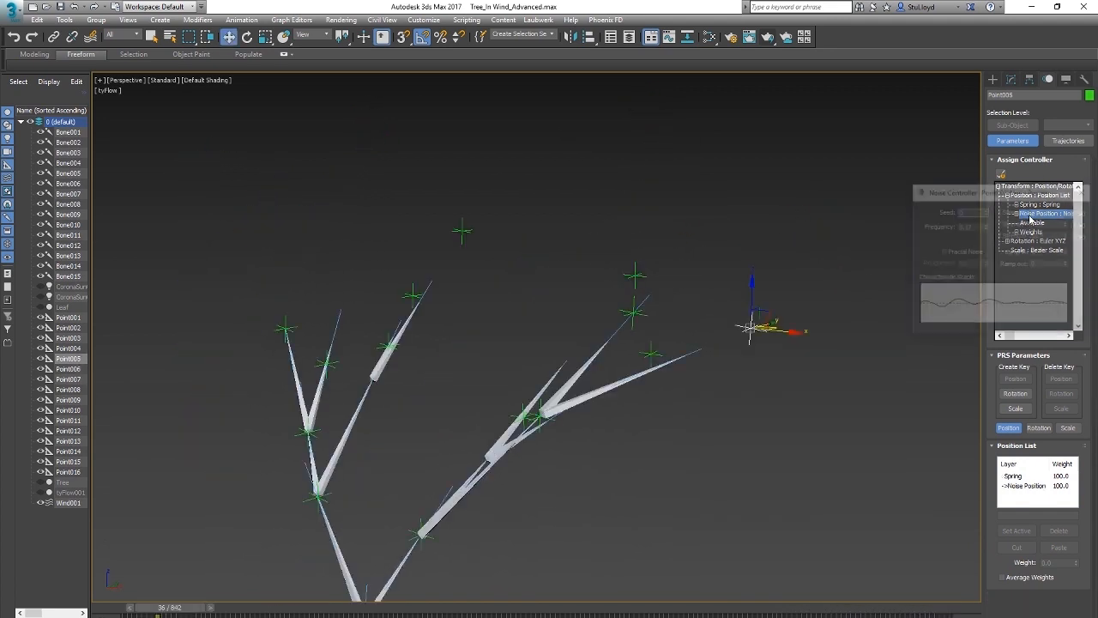
{"action": "left_click_drag", "start_coordinate": [985, 194], "coordinate": [921, 240]}
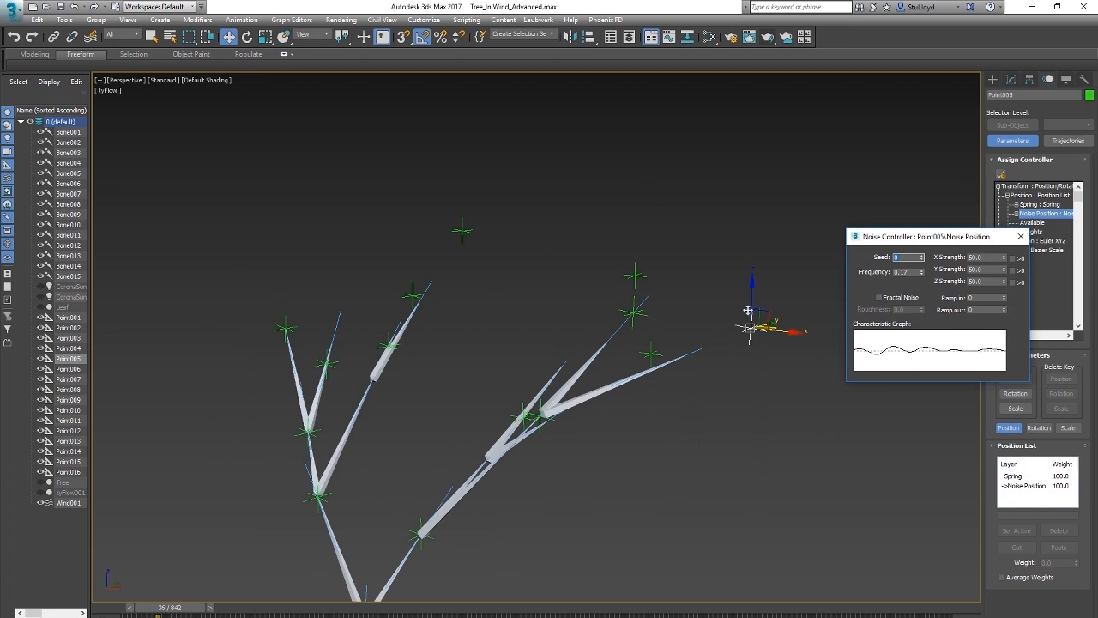
{"action": "left_click", "coordinate": [922, 258]}
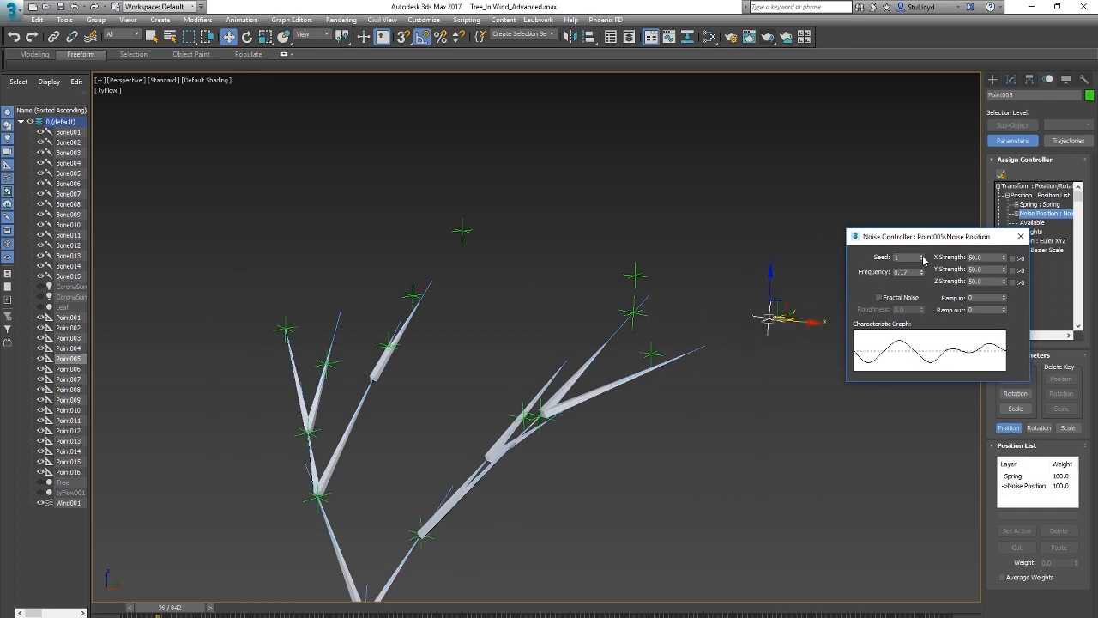
{"action": "left_click", "coordinate": [1017, 237]}
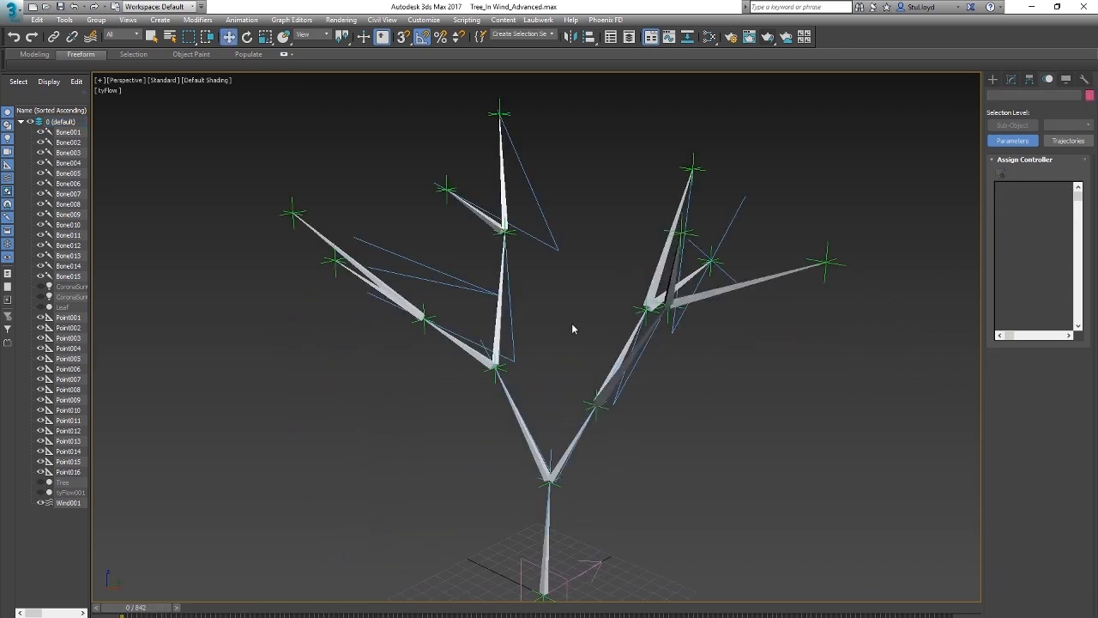
Step: Play the animation to check the combined spring and noise movement of the branch helpers, and return to frame 0
{"action": "mouse_move", "coordinate": [573, 324]}
{"action": "middle_mouse_down"}
{"action": "mouse_move", "coordinate": [575, 337]}
{"action": "mouse_move", "coordinate": [566, 326]}
{"action": "middle_mouse_up"}
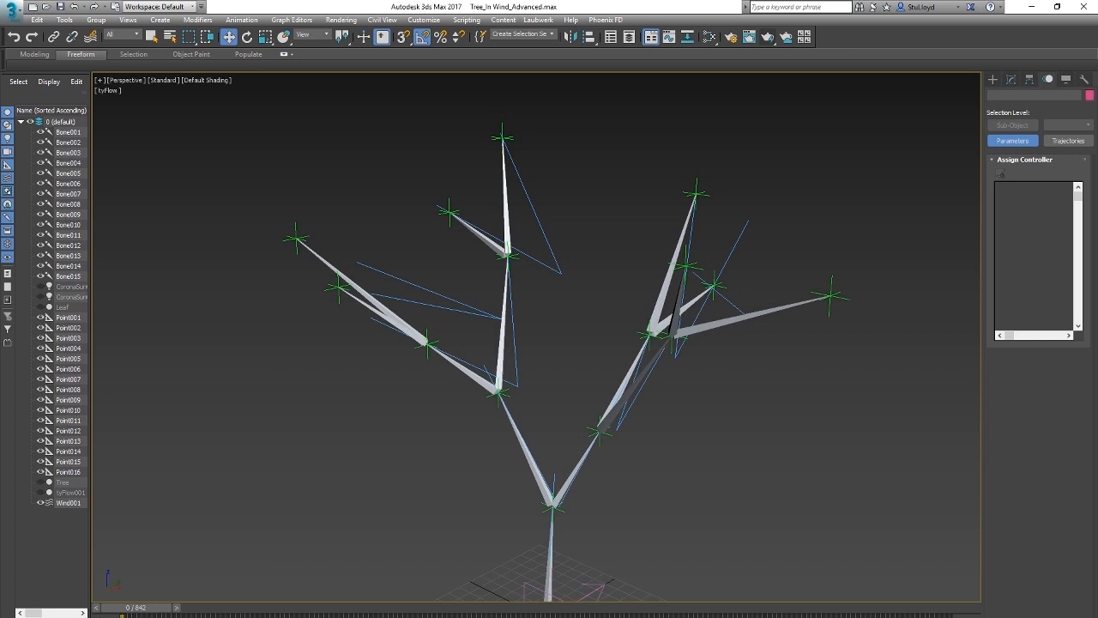
{"action": "key", "text": "slash"}
{"action": "middle_click_drag", "start_coordinate": [556, 277], "coordinate": [519, 297]}
{"action": "scroll", "coordinate": [601, 283], "scroll_direction": "up", "scroll_amount": 3}
{"action": "scroll", "coordinate": [519, 297], "scroll_direction": "down", "scroll_amount": 4}
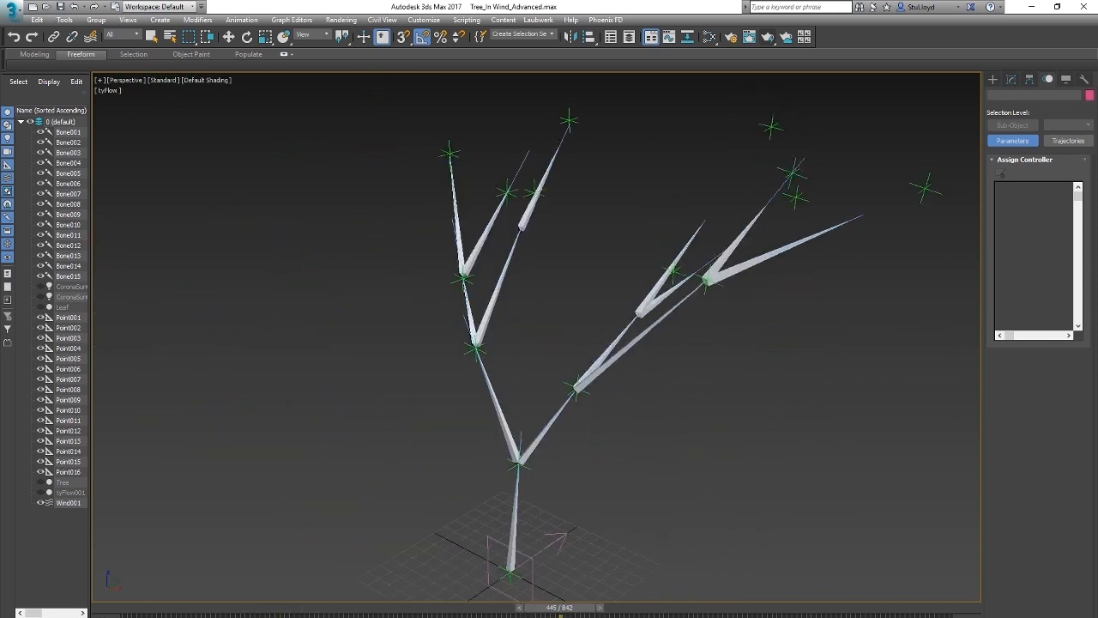
{"action": "left_click_drag", "start_coordinate": [580, 610], "coordinate": [32, 600]}
{"action": "key", "text": "w"}
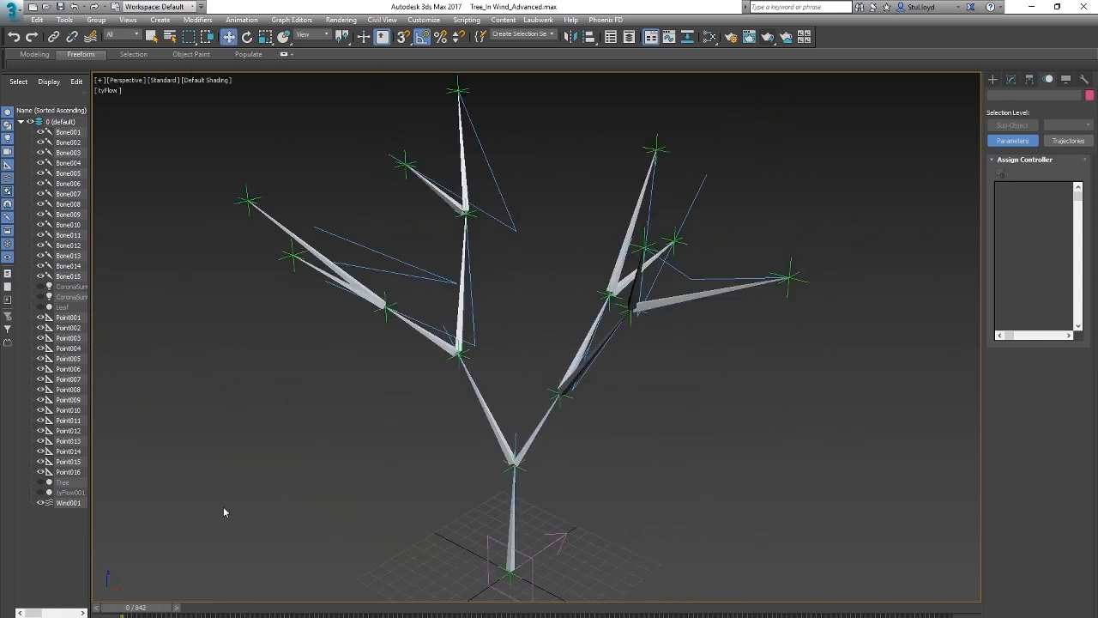
Step: Unhide the Tree mesh and play the animation to check how it follows the bones around the trunk
{"action": "left_click", "coordinate": [41, 483]}
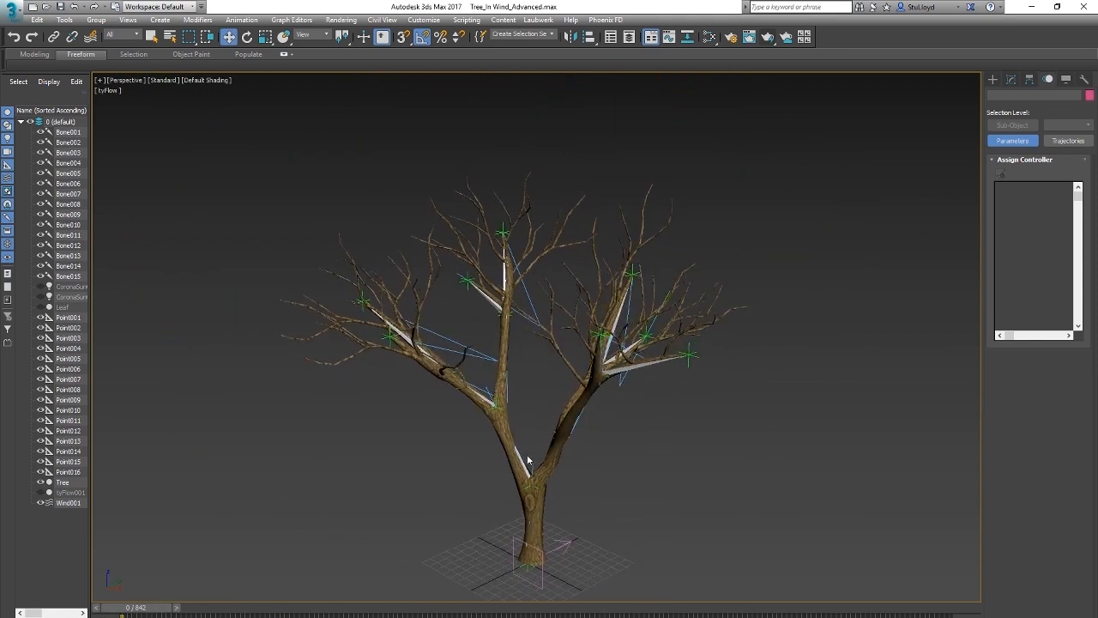
{"action": "scroll", "coordinate": [539, 450], "scroll_direction": "up", "scroll_amount": 4}
{"action": "key", "text": "/"}
{"action": "scroll", "coordinate": [600, 400], "scroll_direction": "down", "scroll_amount": 6}
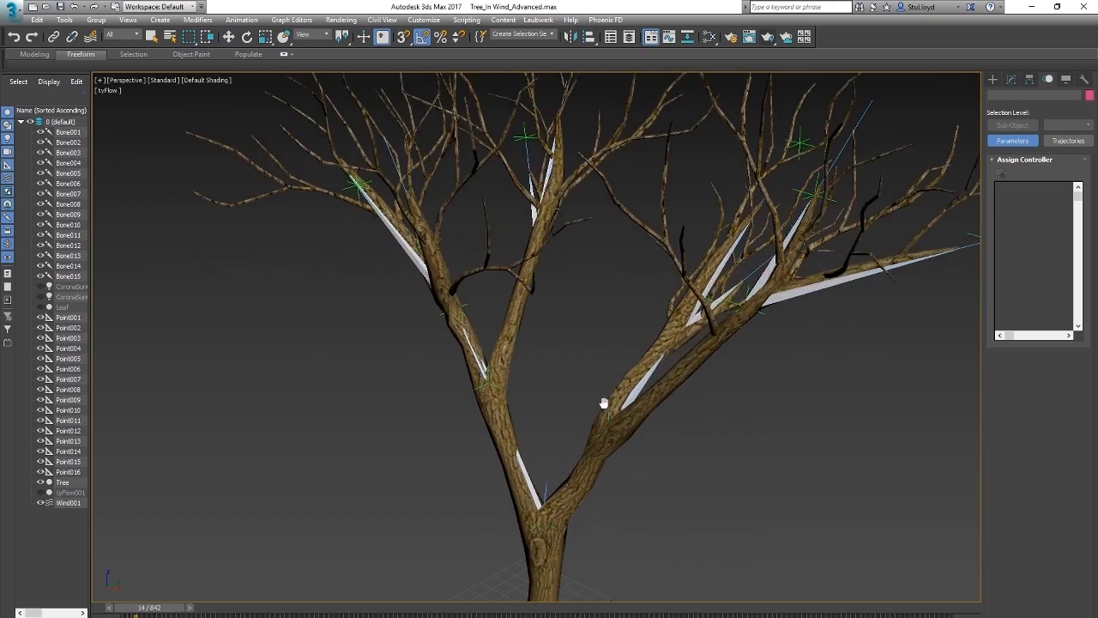
{"action": "scroll", "coordinate": [579, 361], "scroll_direction": "up", "scroll_amount": 6}
{"action": "scroll", "coordinate": [562, 392], "scroll_direction": "up", "scroll_amount": 6}
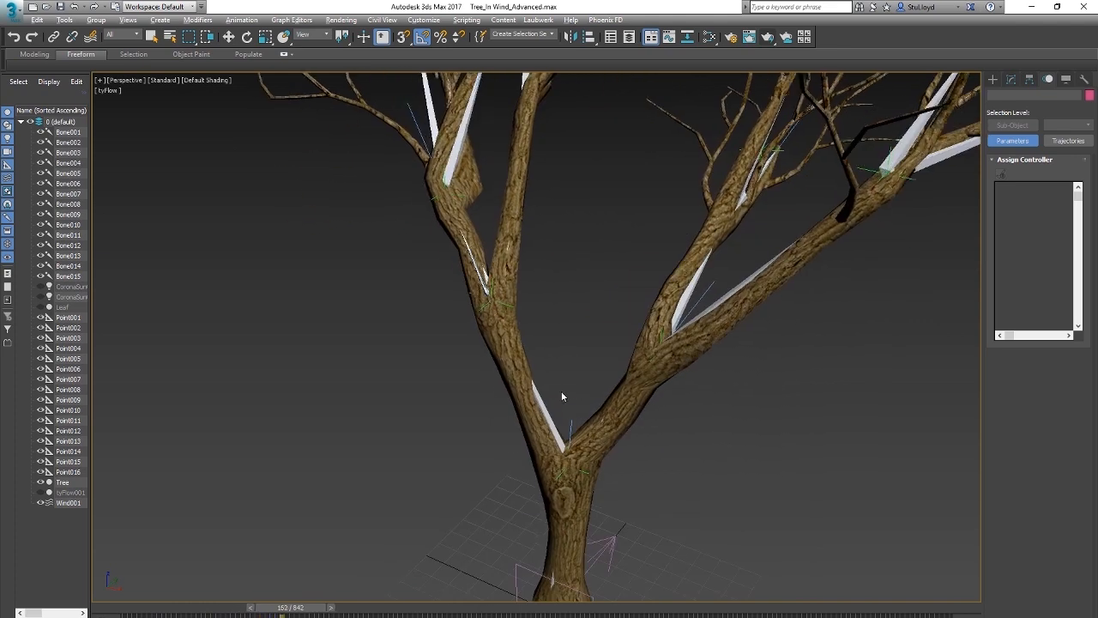
{"action": "middle_click_drag", "start_coordinate": [585, 369], "coordinate": [598, 389]}
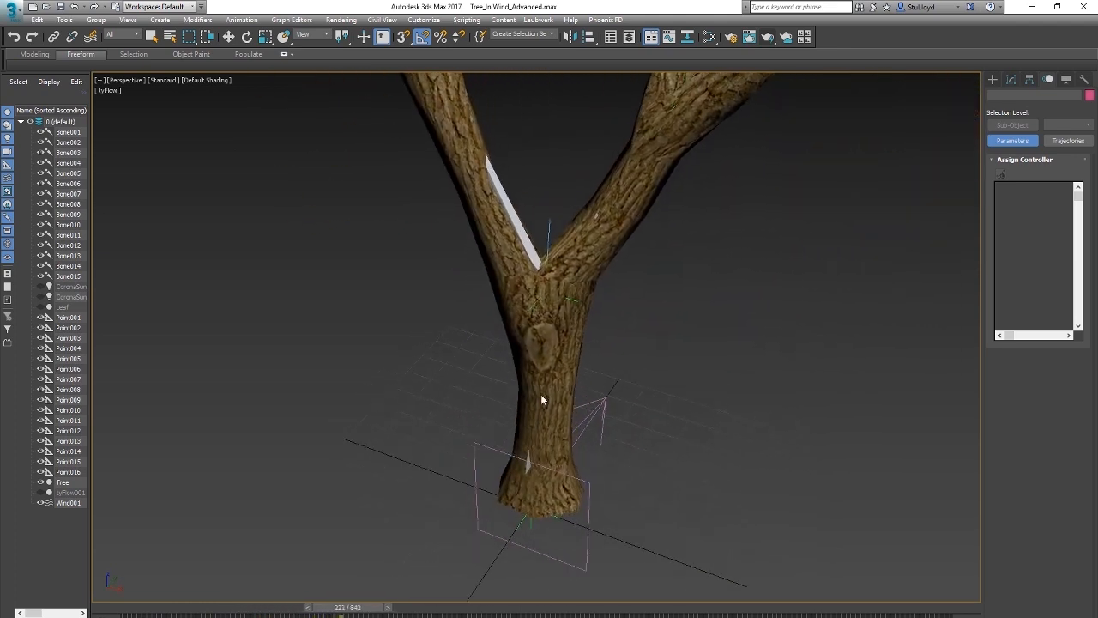
{"action": "key", "text": "slash"}
{"action": "key", "text": "Home"}
Step: Select trunk-fork helper Point002 to review its assigned controllers
{"action": "middle_click_drag", "start_coordinate": [526, 413], "coordinate": [537, 426]}
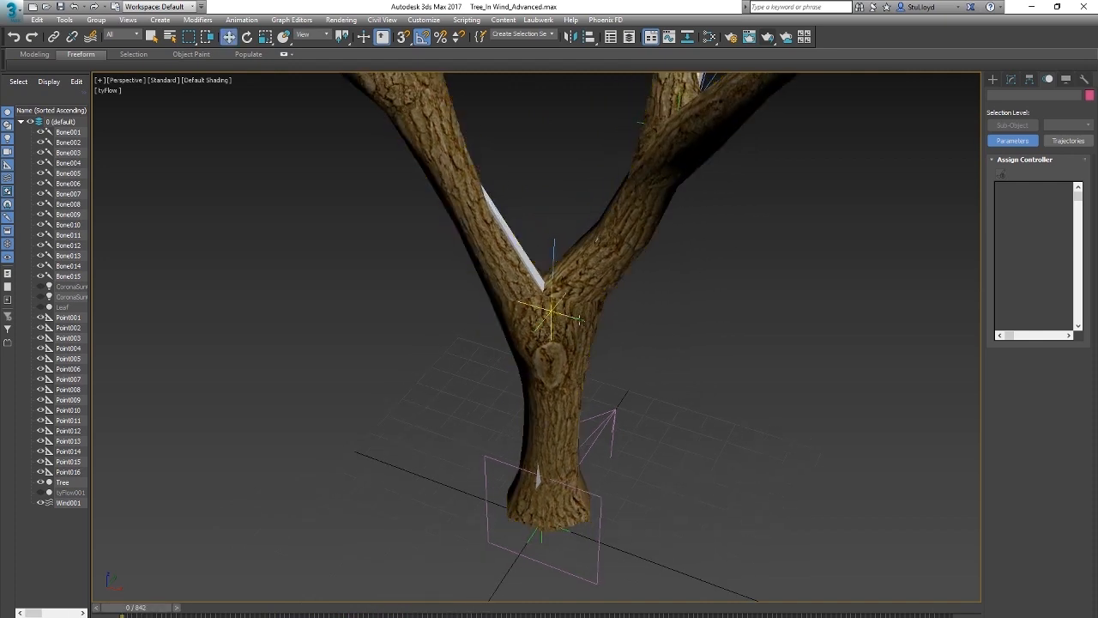
{"action": "left_click", "coordinate": [584, 321]}
{"action": "left_click_drag", "start_coordinate": [577, 309], "coordinate": [599, 374]}
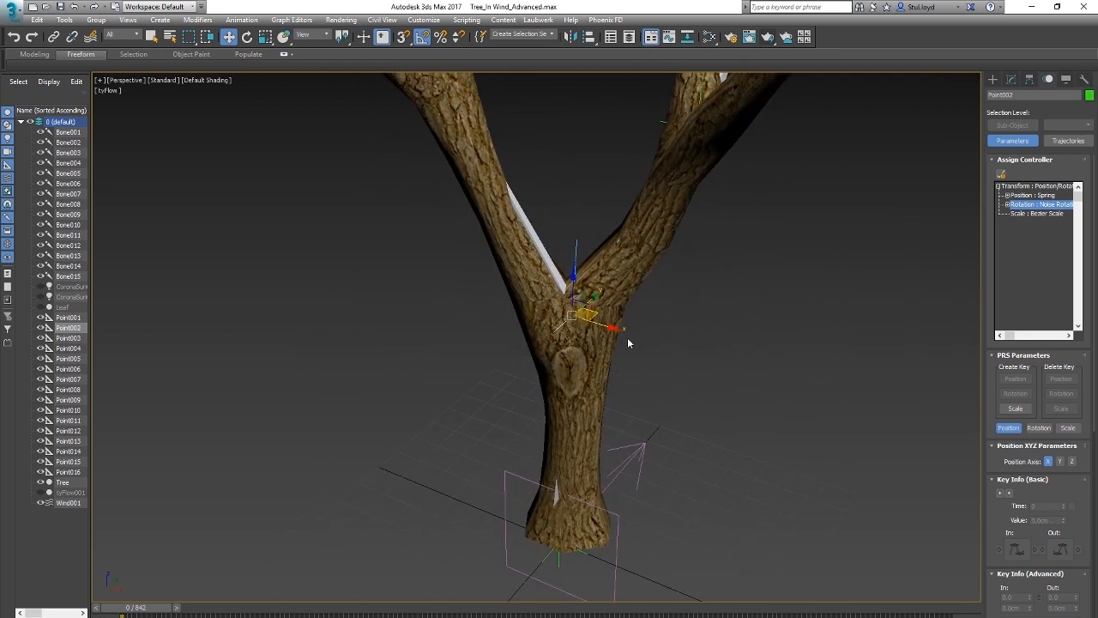
Step: Switch the viewport to wireframe and show the LookAt Constraint settings in trunk bone Bone001's Rotation List
{"action": "key", "text": "F3"}
{"action": "left_click", "coordinate": [565, 415]}
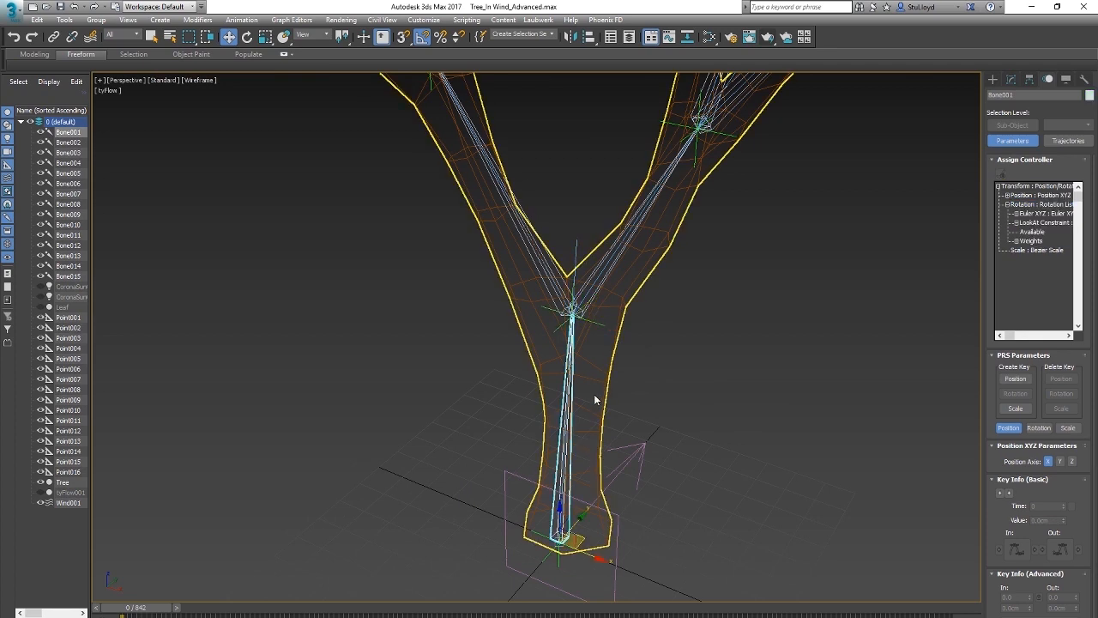
{"action": "left_click_drag", "start_coordinate": [993, 460], "coordinate": [954, 203]}
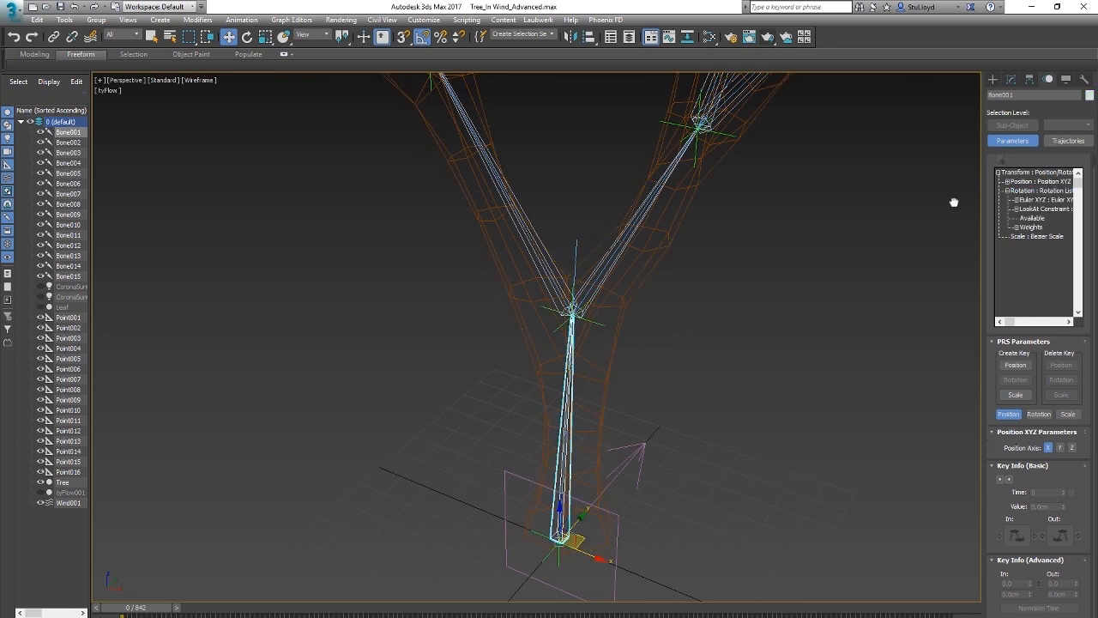
{"action": "left_click", "coordinate": [1037, 414]}
{"action": "left_click", "coordinate": [1029, 472]}
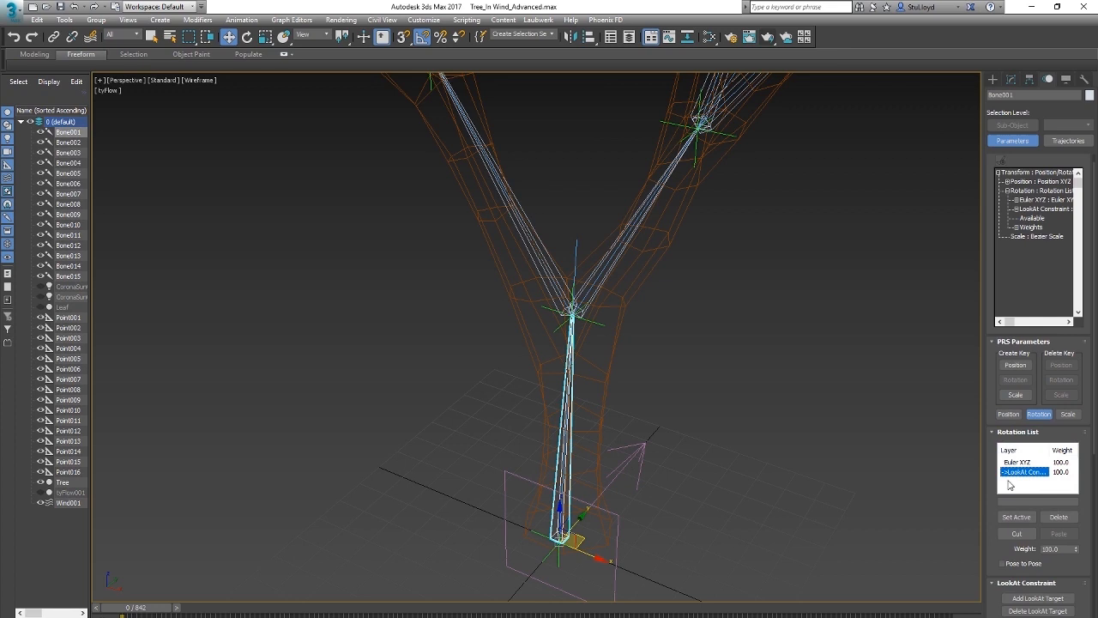
{"action": "scroll", "coordinate": [1047, 404], "scroll_direction": "down", "scroll_amount": 5}
{"action": "scroll", "coordinate": [994, 406], "scroll_direction": "down", "scroll_amount": 1}
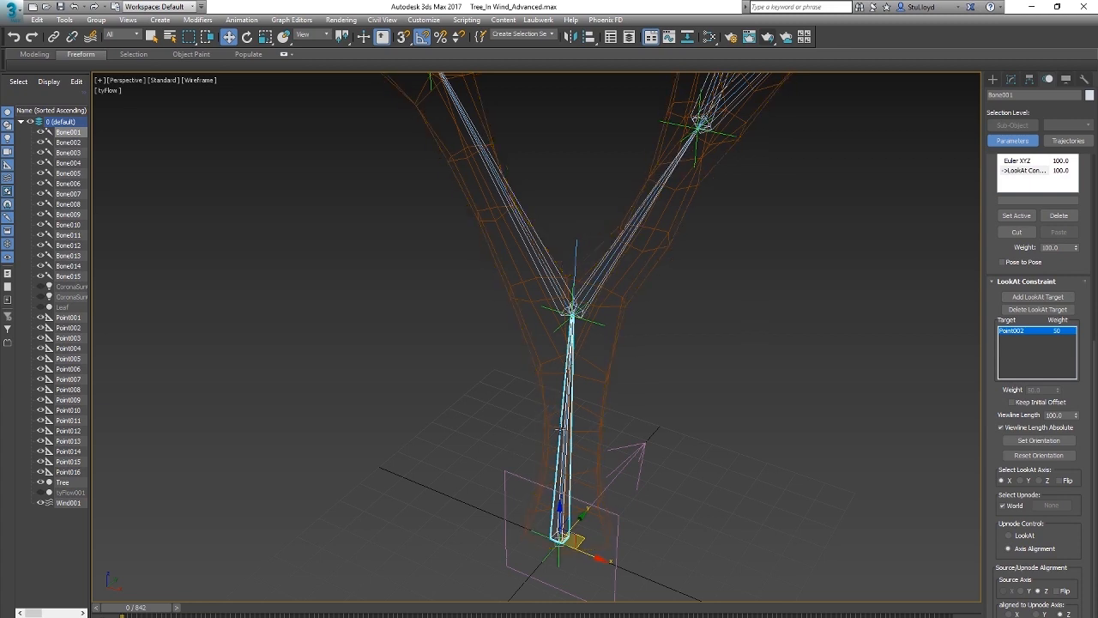
{"action": "scroll", "coordinate": [547, 377], "scroll_direction": "down", "scroll_amount": 3}
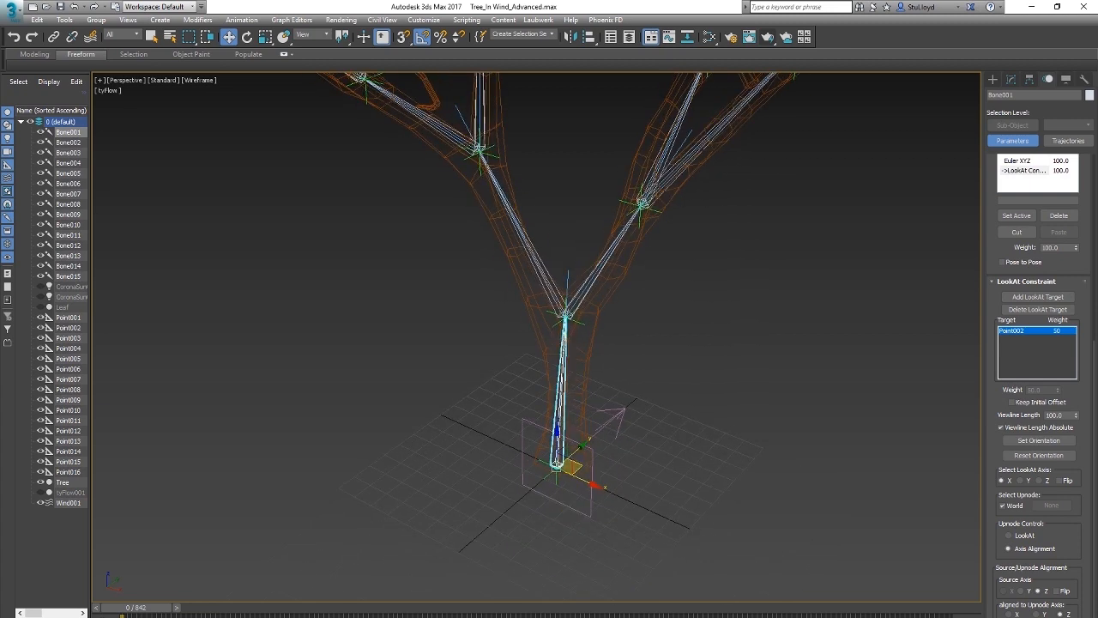
Step: Return the viewport to shaded display and test-move trunk-fork helper Point002 to examine how the trunk follows, cancelling the move
{"action": "middle_click_drag", "start_coordinate": [615, 410], "coordinate": [577, 440], "text": "alt"}
{"action": "key", "text": "F3"}
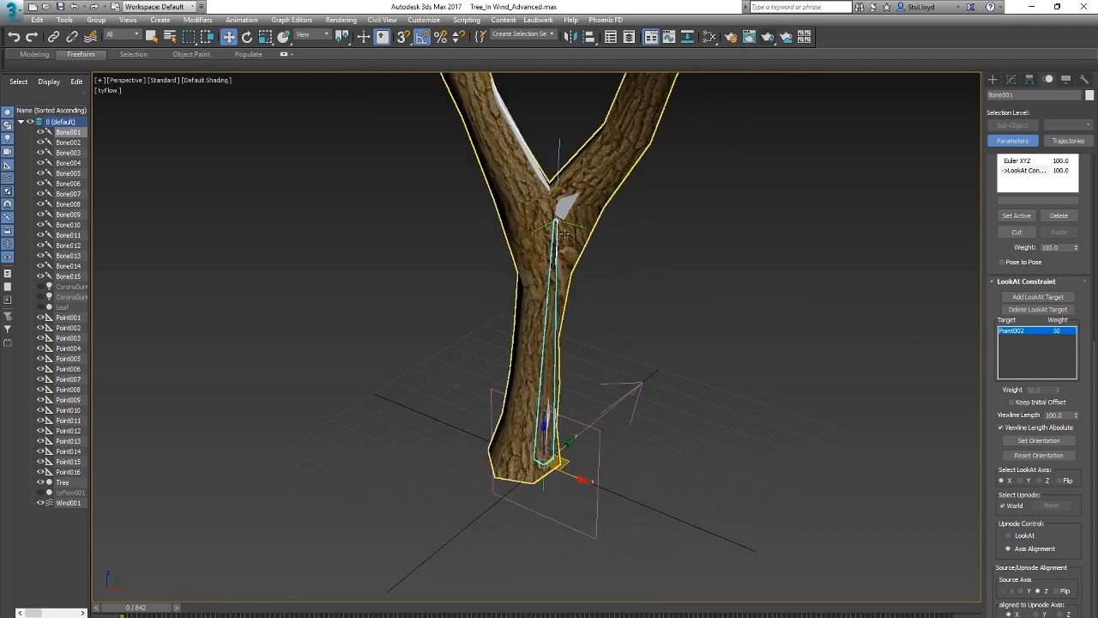
{"action": "left_click", "coordinate": [560, 211]}
{"action": "middle_click_drag", "start_coordinate": [580, 324], "coordinate": [531, 357], "text": "alt"}
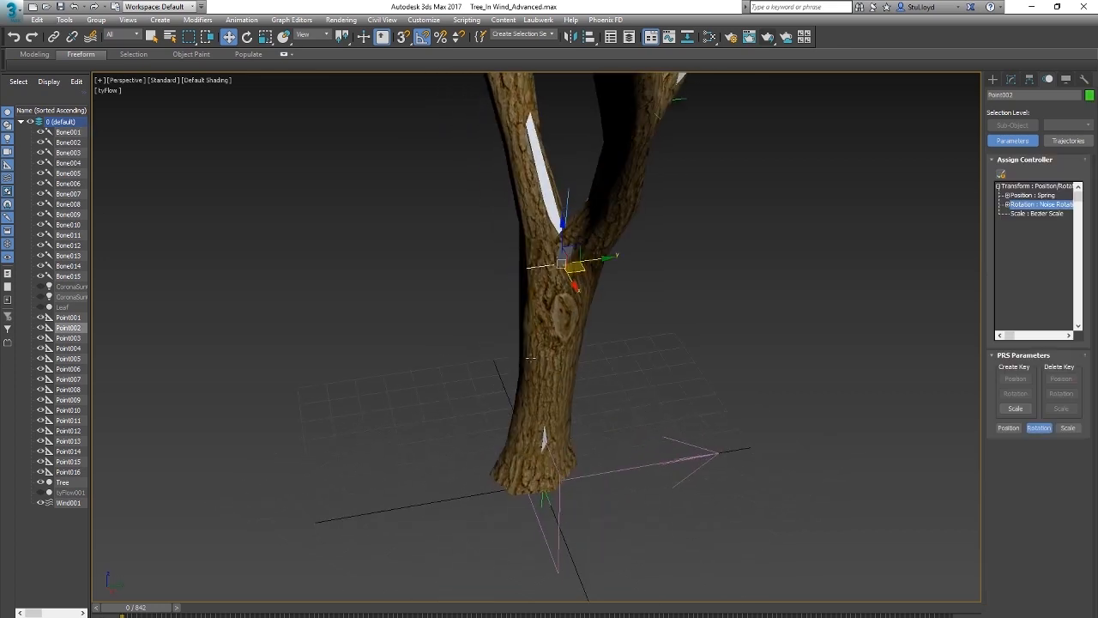
{"action": "left_click_drag", "start_coordinate": [579, 270], "coordinate": [468, 314]}
{"action": "right_click", "coordinate": [467, 314]}
{"action": "middle_click_drag", "start_coordinate": [464, 369], "coordinate": [527, 404], "text": "alt"}
{"action": "middle_click_drag", "start_coordinate": [653, 385], "coordinate": [659, 463]}
{"action": "scroll", "coordinate": [592, 446], "scroll_direction": "down", "scroll_amount": 3}
{"action": "middle_click_drag", "start_coordinate": [590, 446], "coordinate": [645, 446], "text": "alt"}
{"action": "middle_click_drag", "start_coordinate": [633, 395], "coordinate": [638, 427]}
{"action": "scroll", "coordinate": [638, 427], "scroll_direction": "down", "scroll_amount": 3}
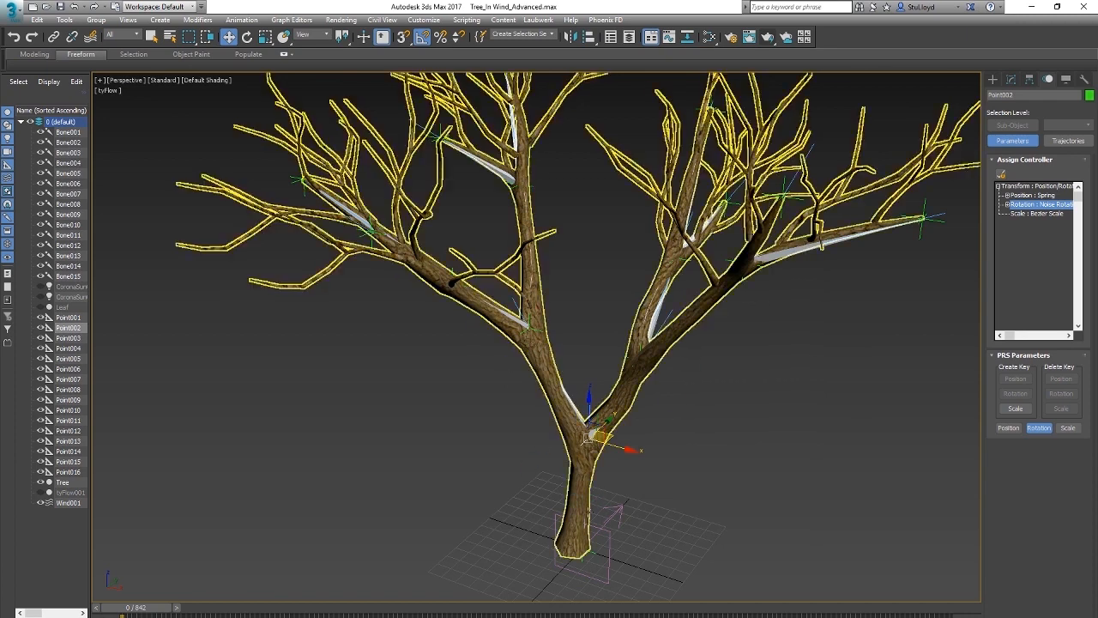
Step: Select trunk bone Bone001 in wireframe to review its LookAt Constraint settings, and restore the shaded display
{"action": "scroll", "coordinate": [585, 483], "scroll_direction": "up", "scroll_amount": 3}
{"action": "middle_click_drag", "start_coordinate": [592, 486], "coordinate": [600, 460]}
{"action": "scroll", "coordinate": [594, 456], "scroll_direction": "up", "scroll_amount": 3}
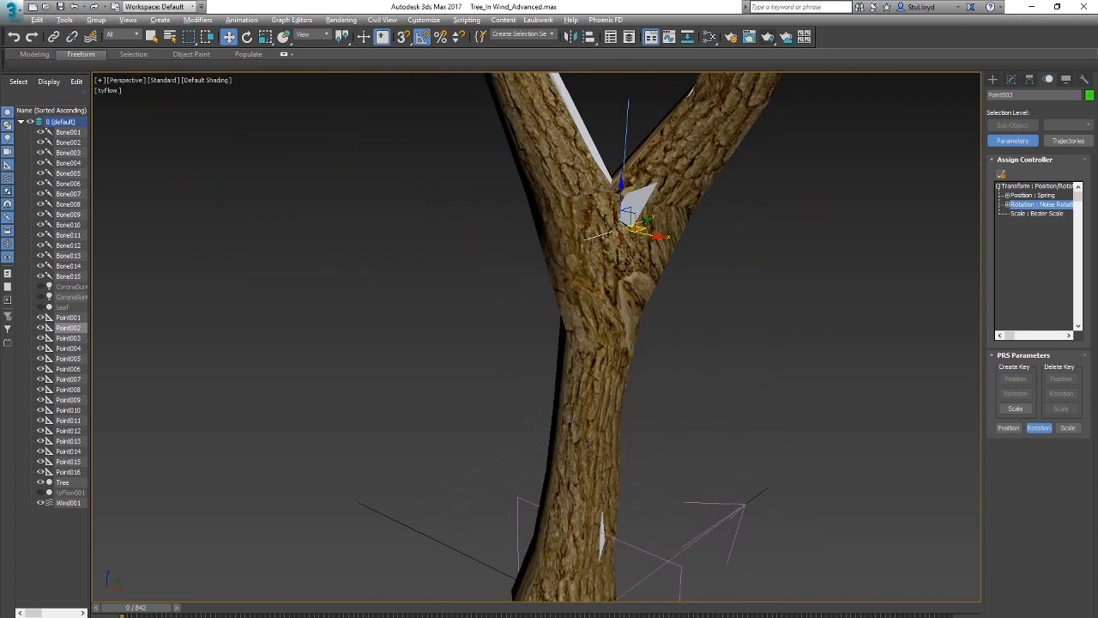
{"action": "key", "text": "F3"}
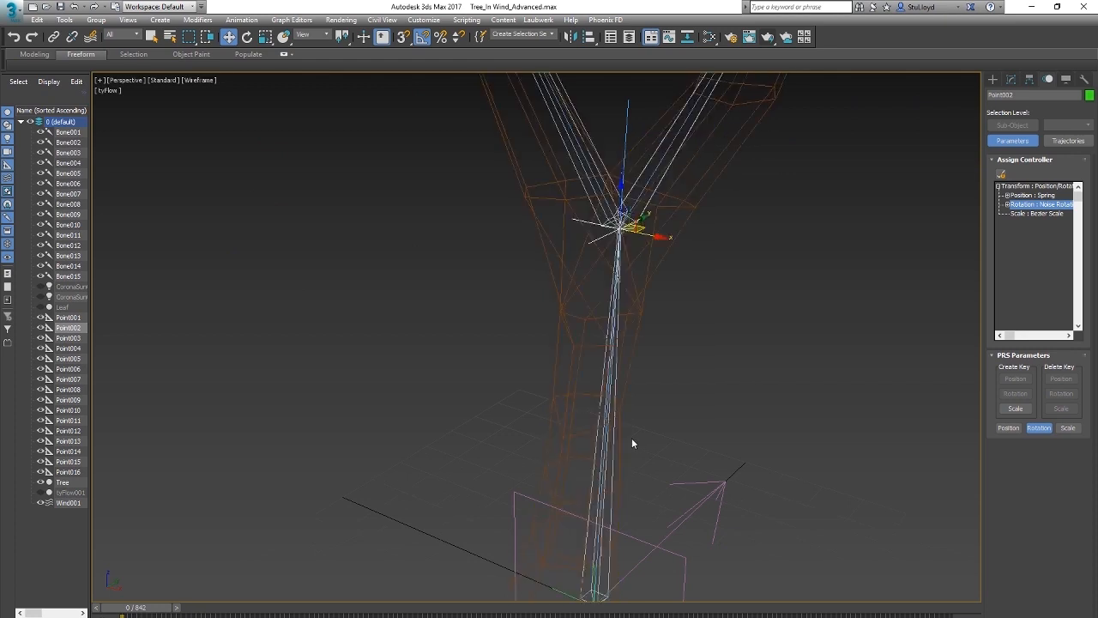
{"action": "left_click", "coordinate": [605, 447]}
{"action": "scroll", "coordinate": [644, 452], "scroll_direction": "down", "scroll_amount": 2}
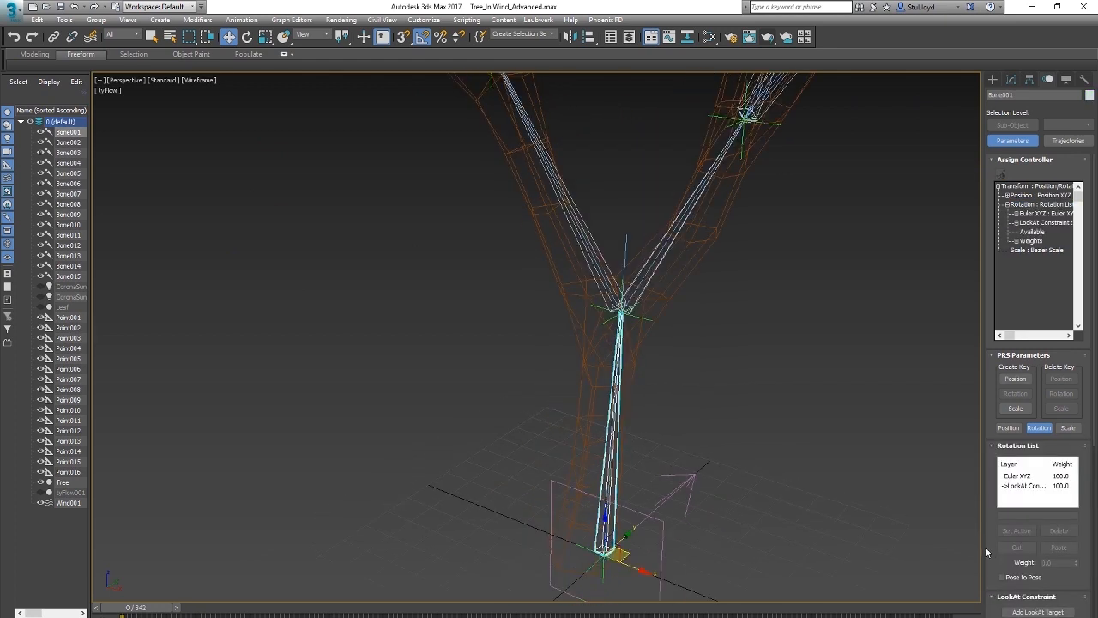
{"action": "scroll", "coordinate": [1025, 312], "scroll_direction": "down", "scroll_amount": 5}
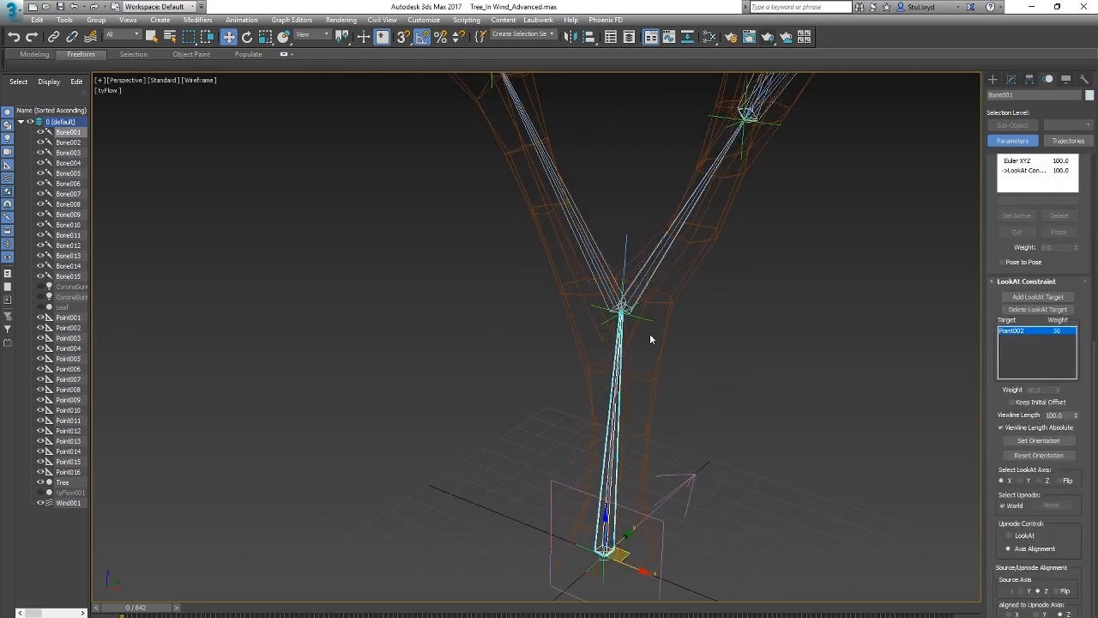
{"action": "scroll", "coordinate": [651, 338], "scroll_direction": "down", "scroll_amount": 2}
{"action": "key", "text": "F3"}
{"action": "scroll", "coordinate": [626, 378], "scroll_direction": "up", "scroll_amount": 5}
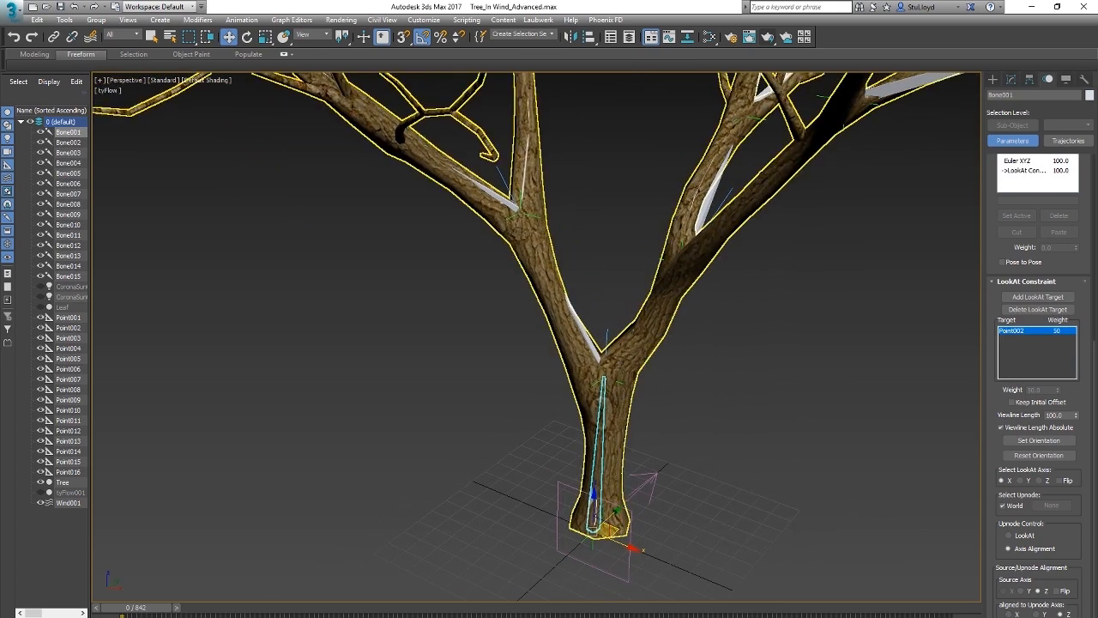
Step: Select the Tree mesh and turn off Always Deform in its Skin modifier's advanced parameters
{"action": "middle_click_drag", "start_coordinate": [615, 361], "coordinate": [611, 373]}
{"action": "left_click", "coordinate": [639, 365]}
{"action": "left_click", "coordinate": [1011, 79]}
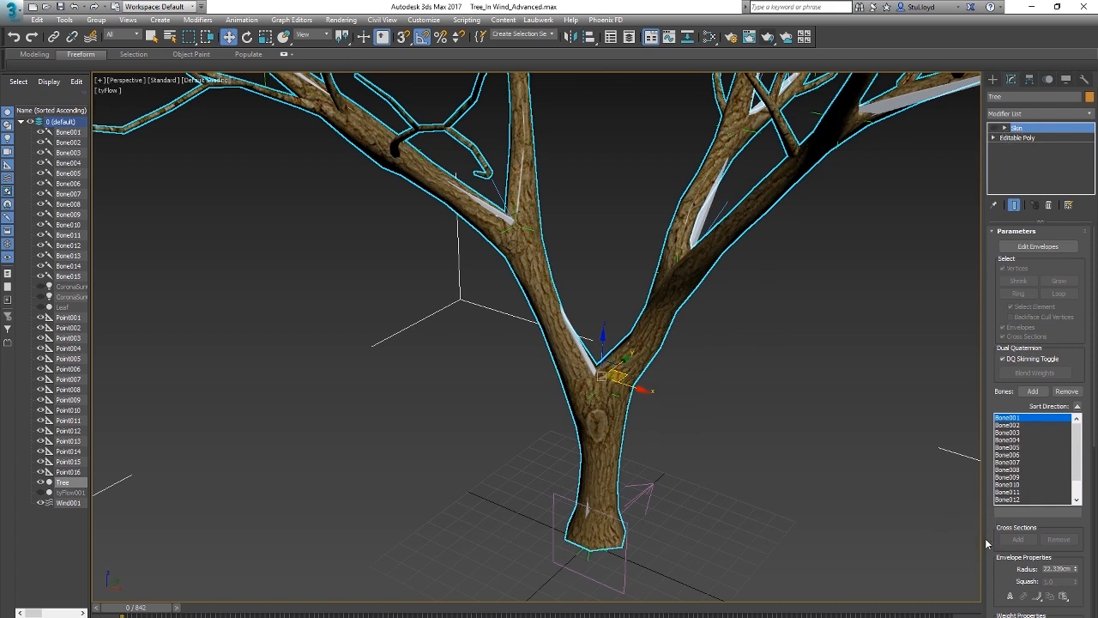
{"action": "left_click_drag", "start_coordinate": [987, 543], "coordinate": [938, 124]}
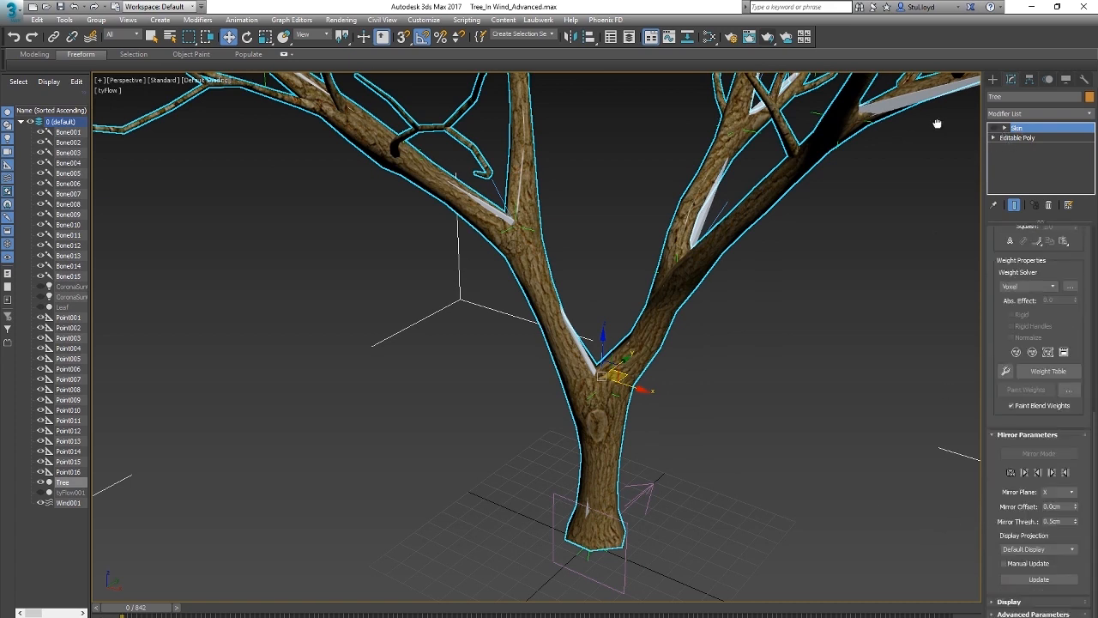
{"action": "left_click", "coordinate": [1019, 615]}
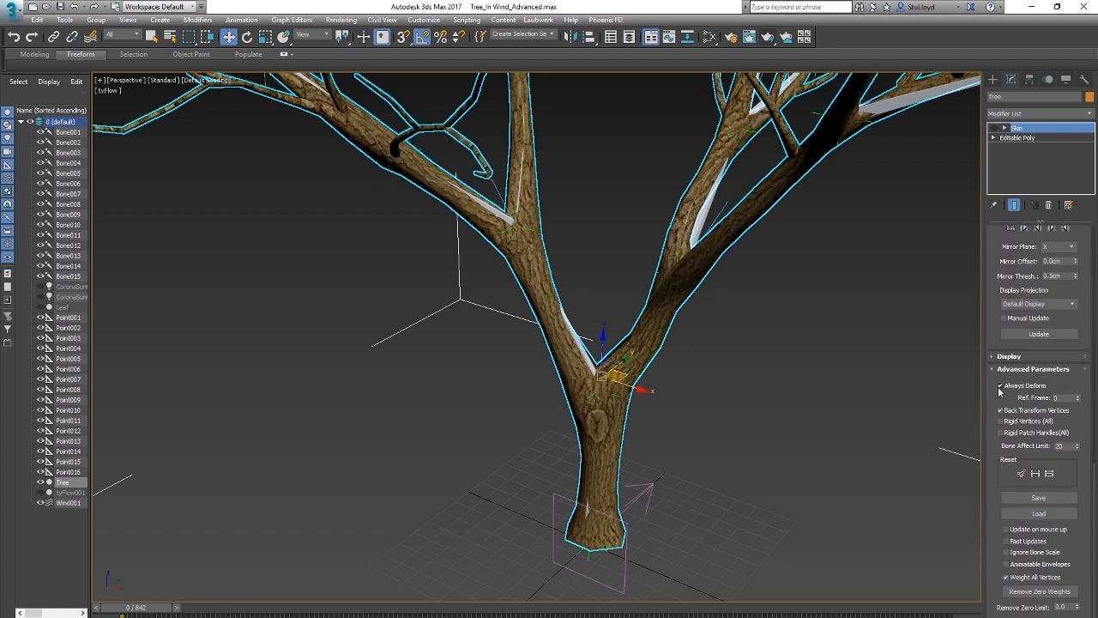
{"action": "middle_click_drag", "start_coordinate": [640, 428], "coordinate": [647, 428]}
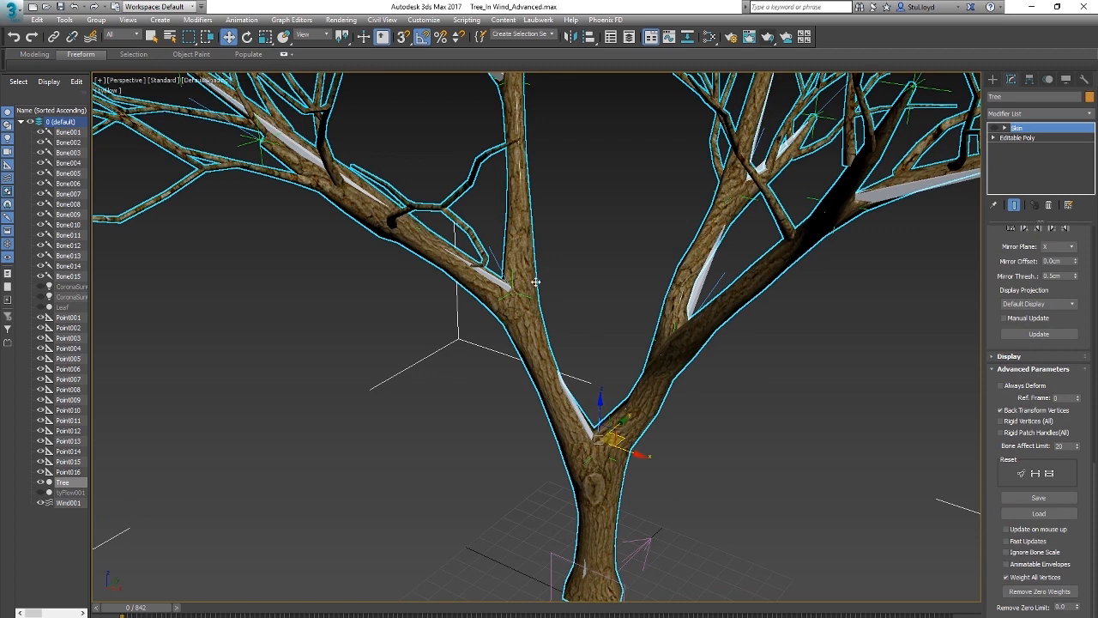
{"action": "left_click_drag", "start_coordinate": [996, 326], "coordinate": [956, 616]}
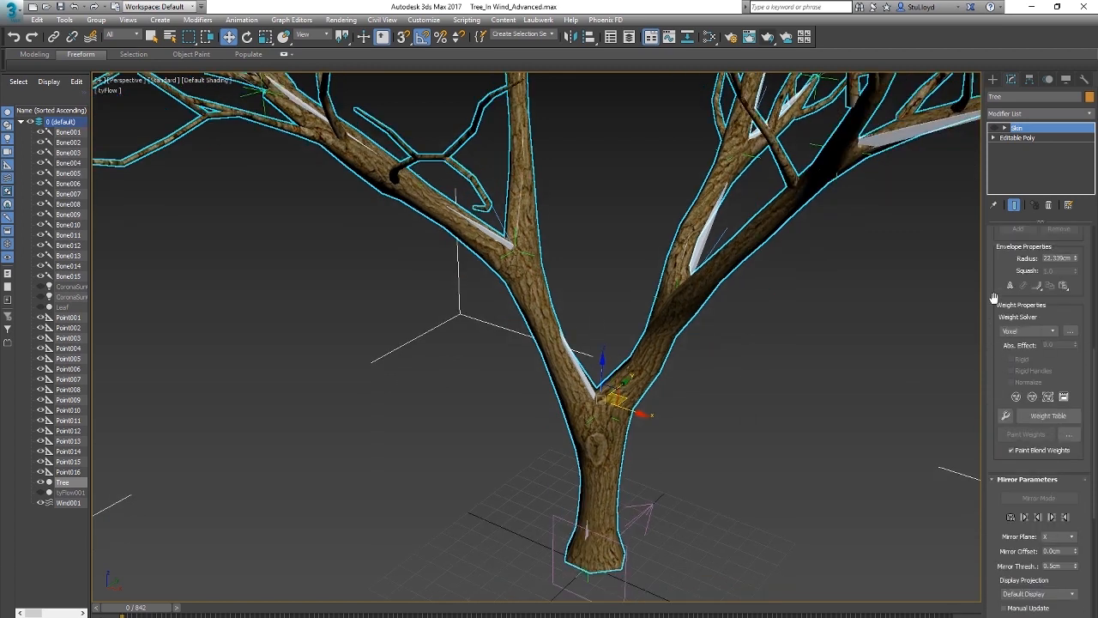
{"action": "left_click_drag", "start_coordinate": [993, 297], "coordinate": [984, 483]}
{"action": "left_click_drag", "start_coordinate": [1002, 243], "coordinate": [992, 506]}
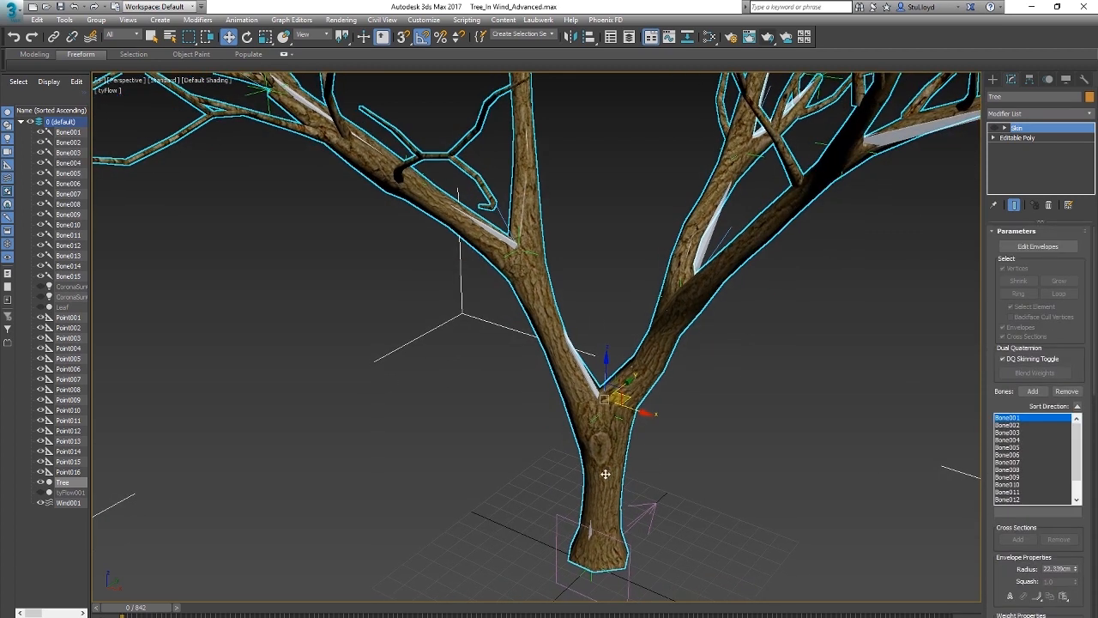
Step: Select trunk bone Bone001 and branch bone Bone006 to review their LookAt Constraint targets, and clear the selection
{"action": "key", "text": "F3"}
{"action": "left_click", "coordinate": [591, 515]}
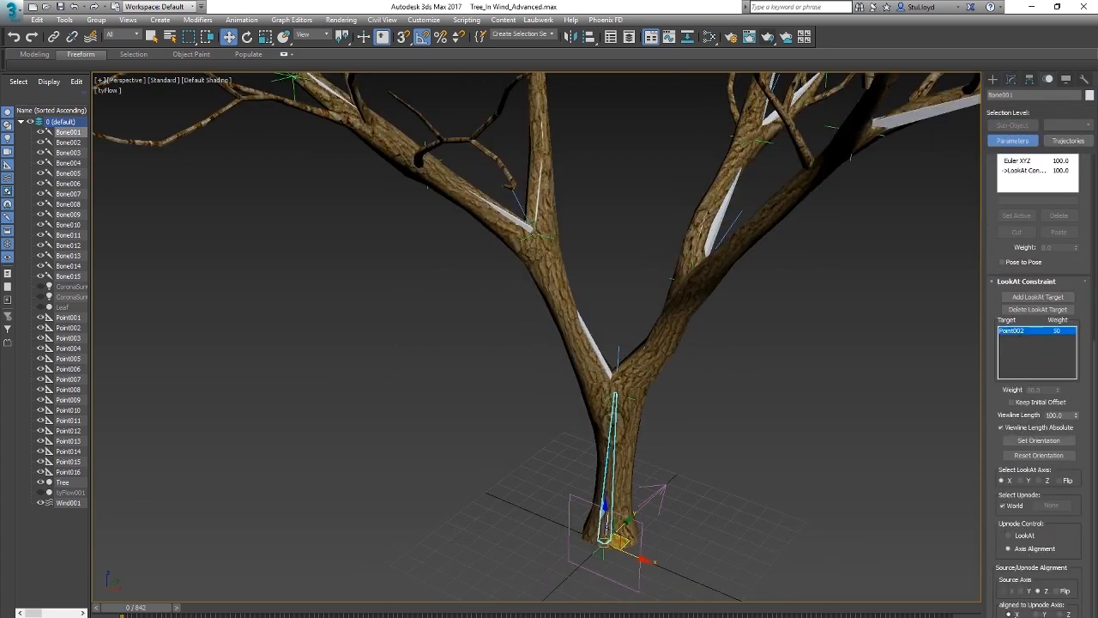
{"action": "middle_click_drag", "start_coordinate": [640, 408], "coordinate": [681, 420]}
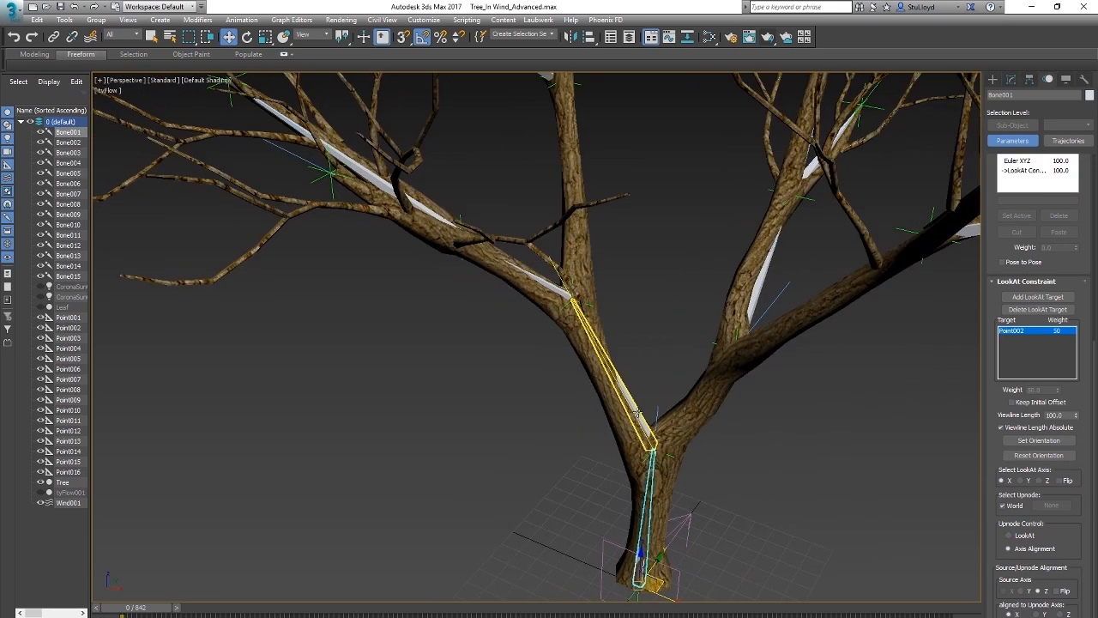
{"action": "left_click", "coordinate": [639, 412]}
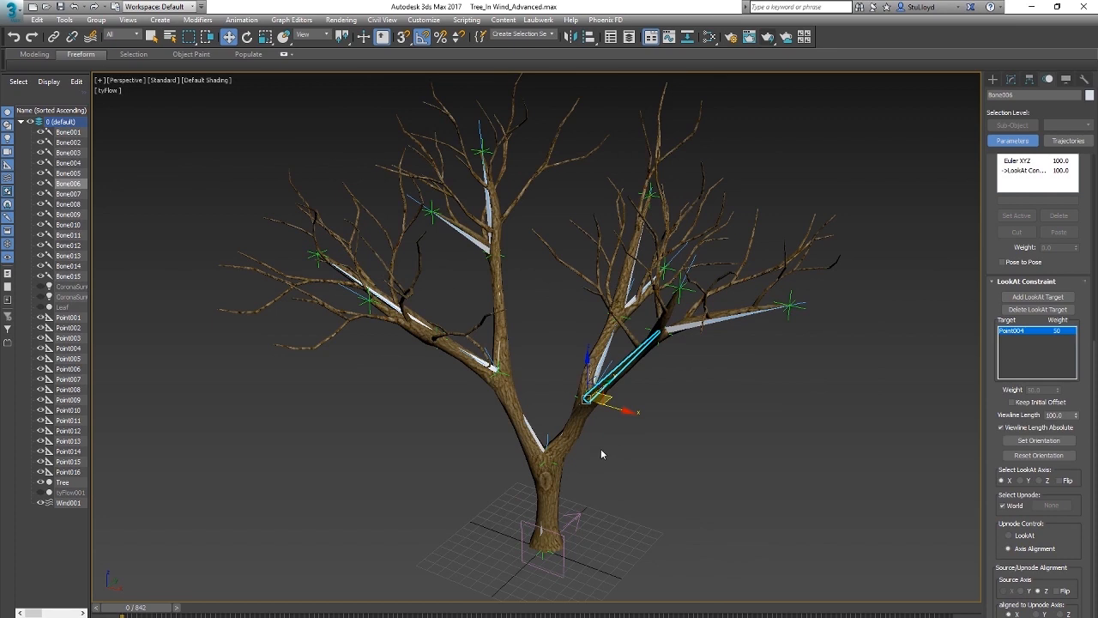
{"action": "left_click", "coordinate": [603, 453]}
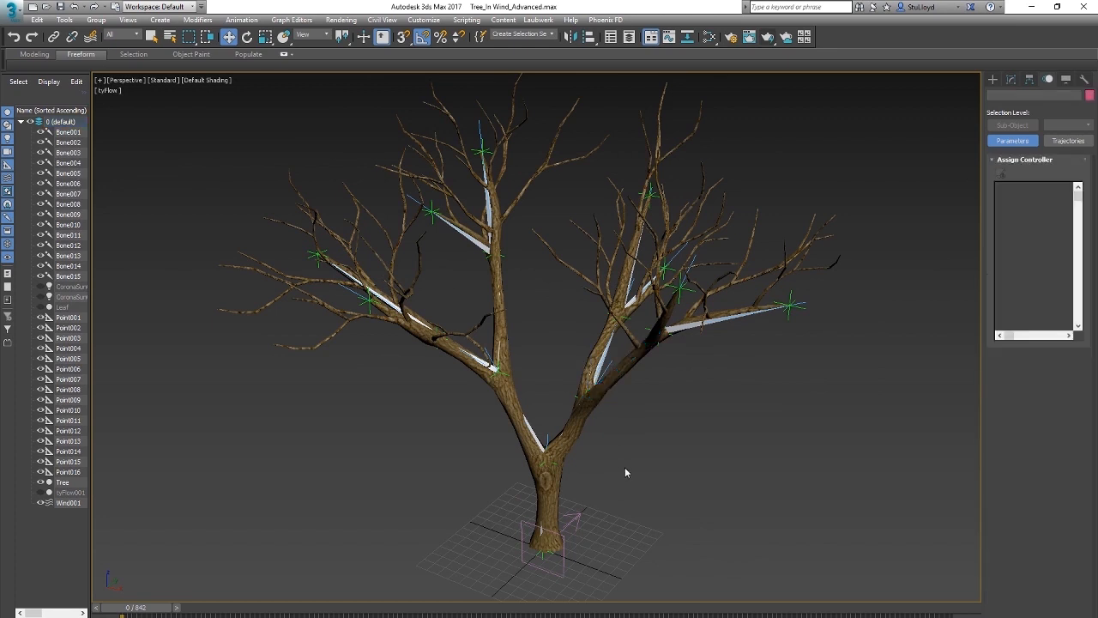
Step: Select the Tree mesh, turn on Always Deform in its Skin modifier's advanced parameters and enable the modifier
{"action": "left_click", "coordinate": [548, 485]}
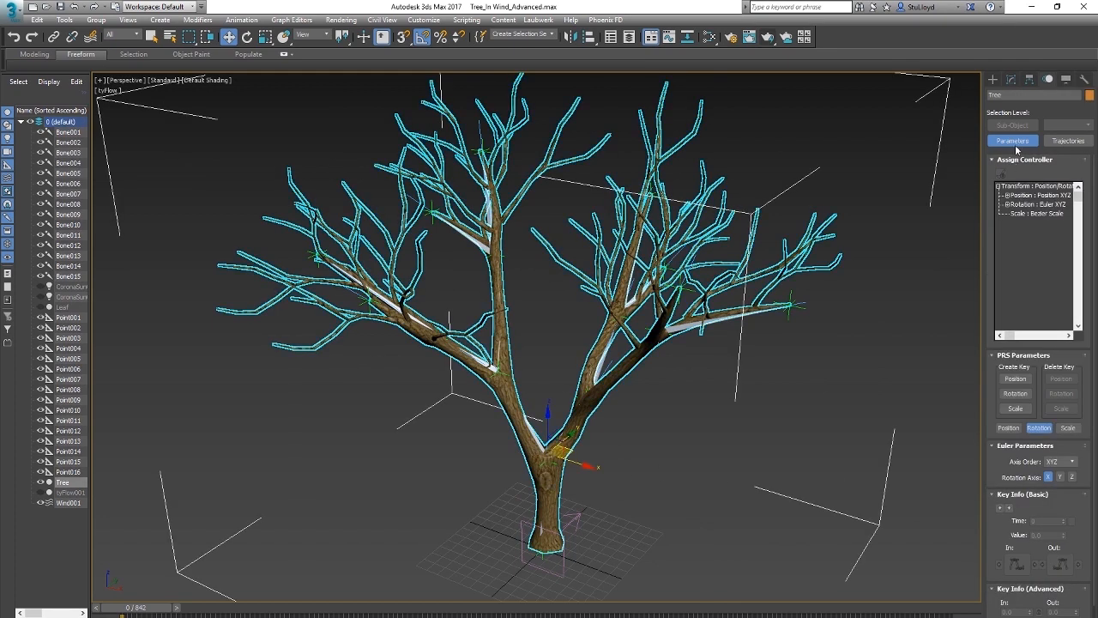
{"action": "left_click", "coordinate": [1011, 80]}
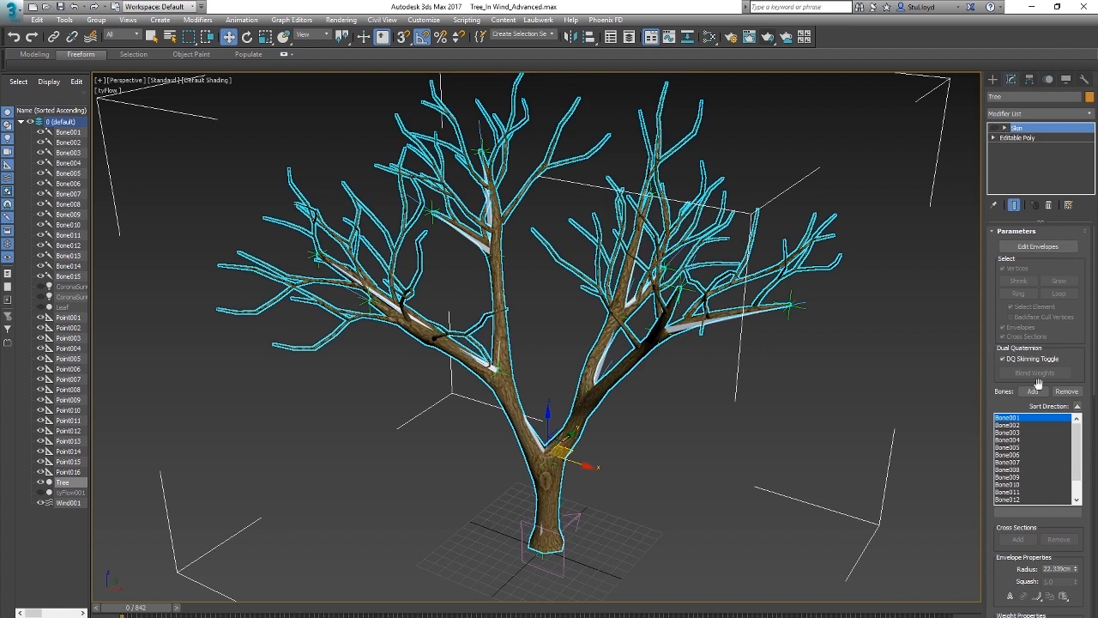
{"action": "scroll", "coordinate": [987, 439], "scroll_direction": "down", "scroll_amount": 15}
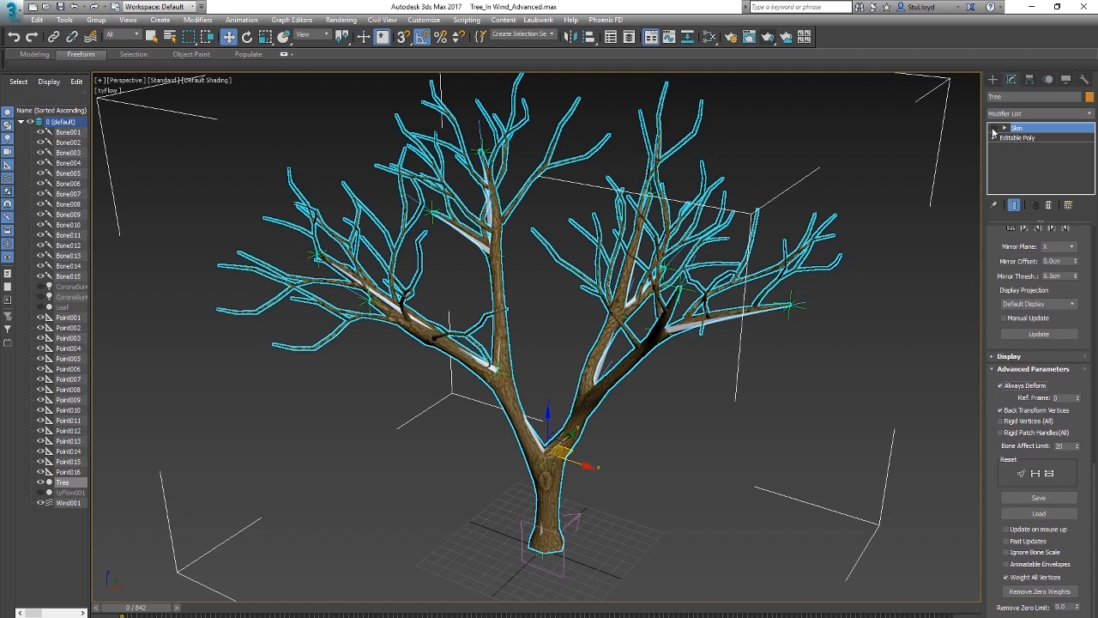
{"action": "middle_click_drag", "start_coordinate": [590, 480], "coordinate": [726, 551], "text": "alt"}
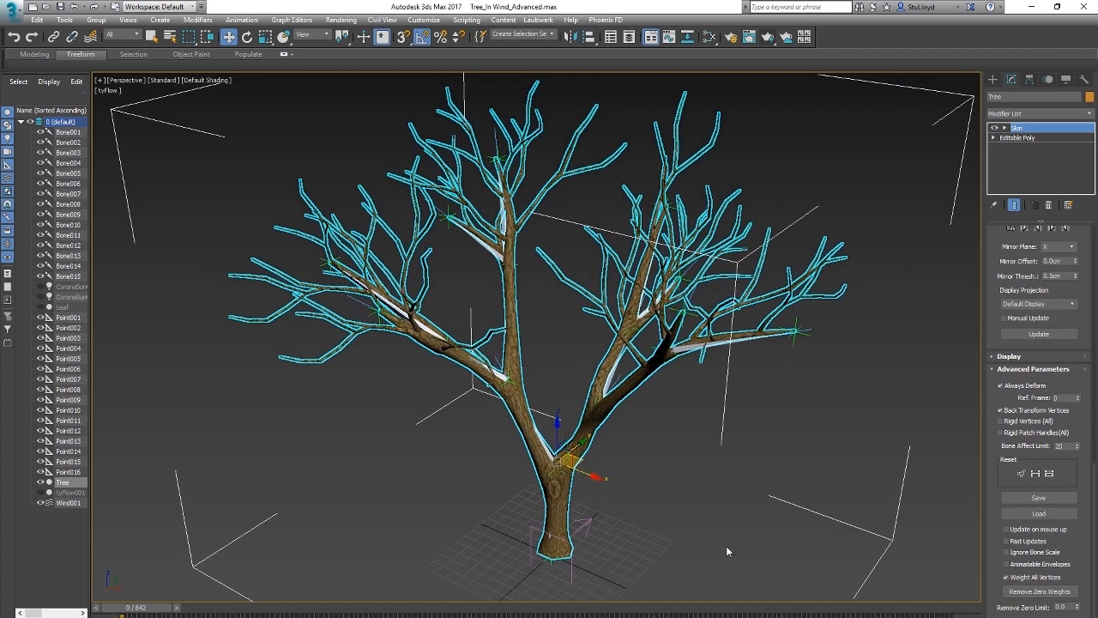
Step: Play the animation and view the skinned tree from several angles to check how it bends in the wind
{"action": "key", "text": "slash"}
{"action": "middle_click_drag", "start_coordinate": [579, 397], "coordinate": [608, 397], "text": "alt"}
{"action": "scroll", "coordinate": [596, 415], "scroll_direction": "up", "scroll_amount": 5}
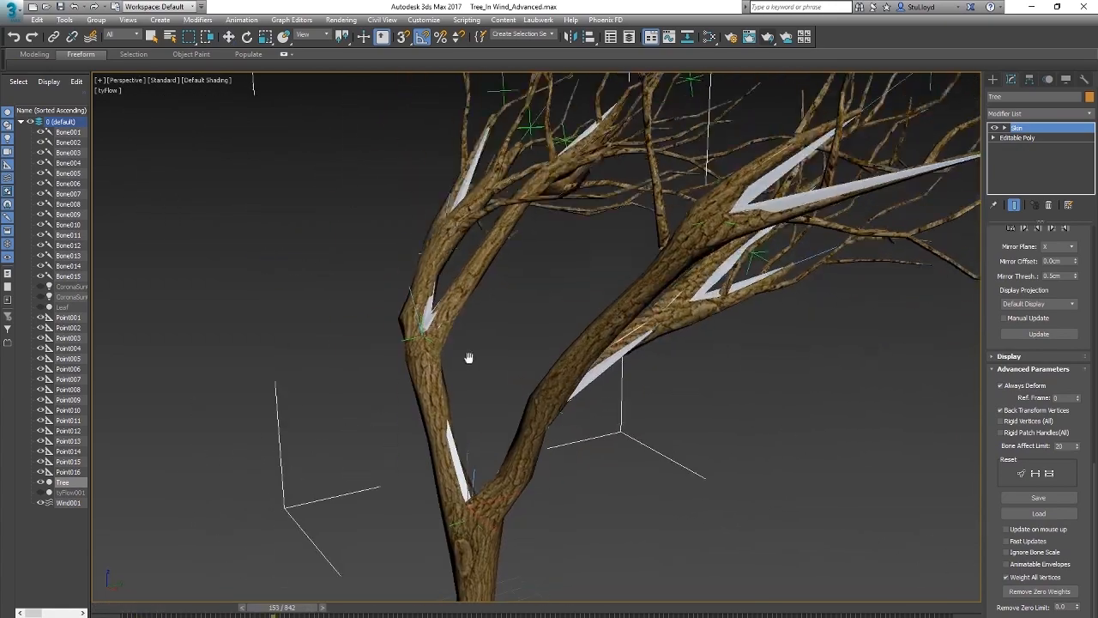
{"action": "scroll", "coordinate": [468, 357], "scroll_direction": "down", "scroll_amount": 5}
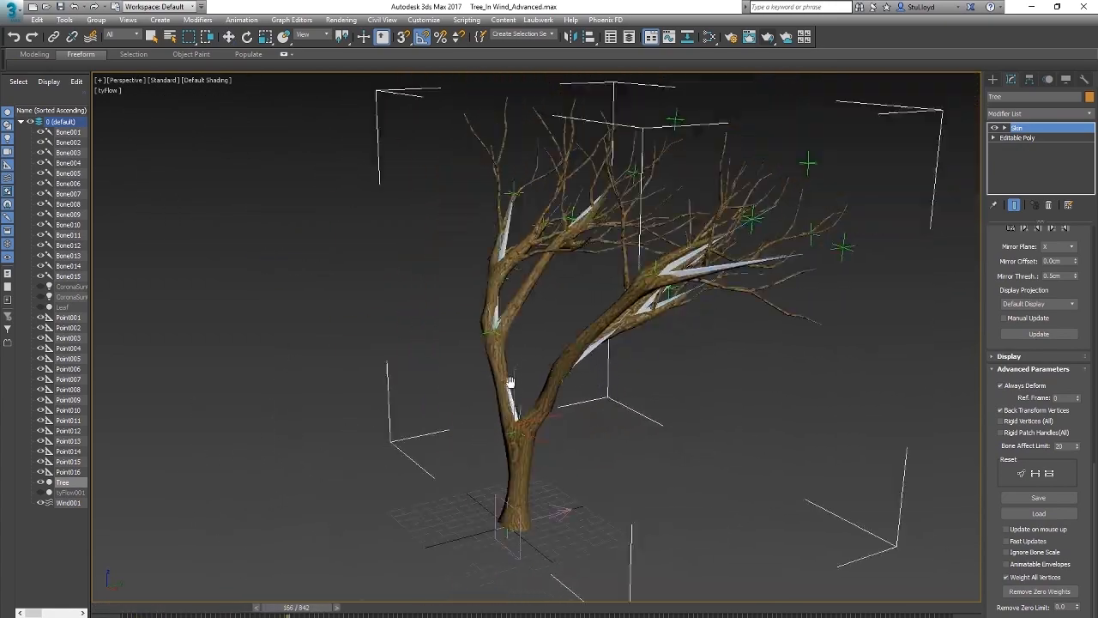
{"action": "middle_click_drag", "start_coordinate": [670, 409], "coordinate": [541, 417]}
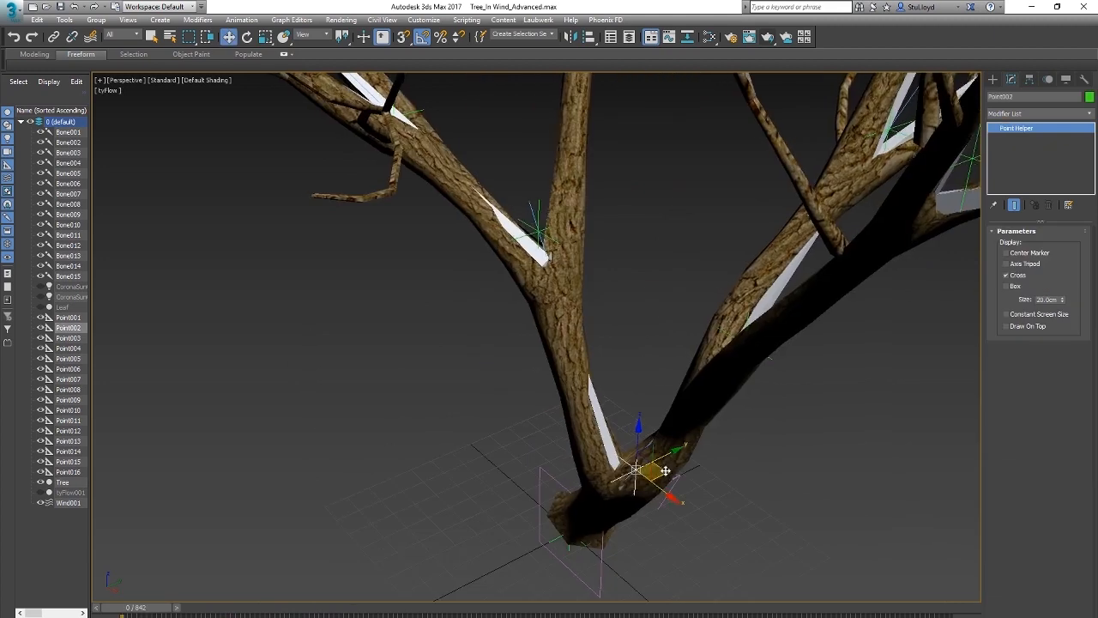
Step: Return to frame 0 and select trunk-fork helper Point002 for inspection
{"action": "mouse_move", "coordinate": [664, 469]}
{"action": "left_mouse_down"}
{"action": "mouse_move", "coordinate": [755, 434]}
{"action": "mouse_move", "coordinate": [755, 300]}
{"action": "mouse_move", "coordinate": [534, 278]}
{"action": "mouse_move", "coordinate": [403, 436]}
{"action": "mouse_move", "coordinate": [546, 554]}
{"action": "mouse_move", "coordinate": [664, 456]}
{"action": "left_mouse_up"}
{"action": "right_click", "coordinate": [664, 456]}
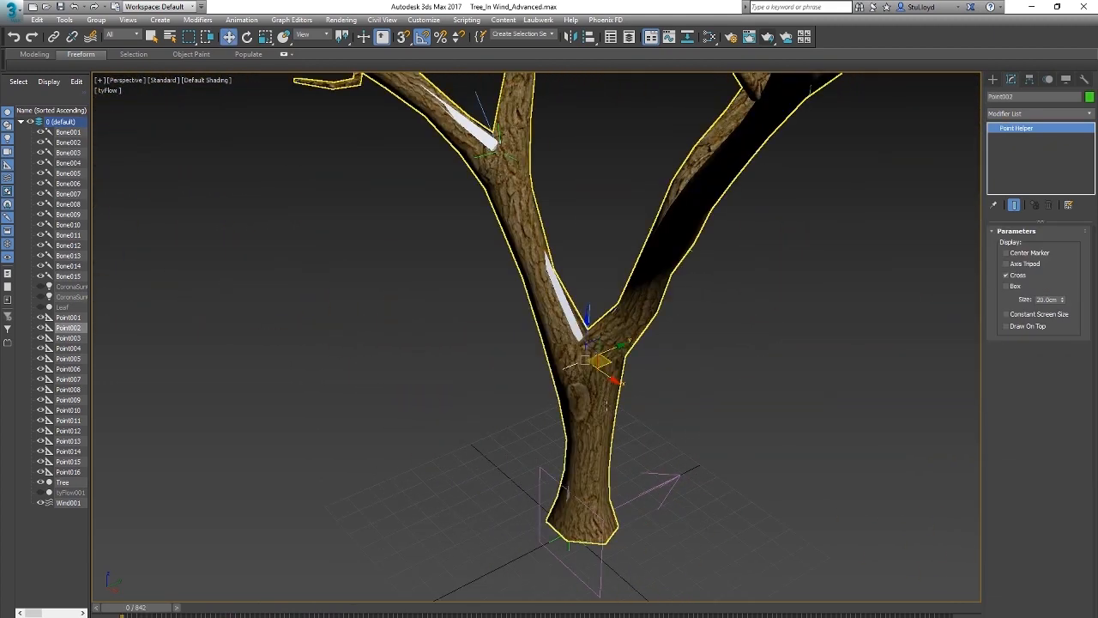
{"action": "scroll", "coordinate": [652, 477], "scroll_direction": "down", "scroll_amount": 4}
Step: Select the Wind001 space warp at the trunk's base and review its force and wind parameters against the tree
{"action": "left_click", "coordinate": [637, 540]}
{"action": "middle_click_drag", "start_coordinate": [641, 530], "coordinate": [610, 508], "text": "alt"}
{"action": "scroll", "coordinate": [610, 508], "scroll_direction": "down", "scroll_amount": 3}
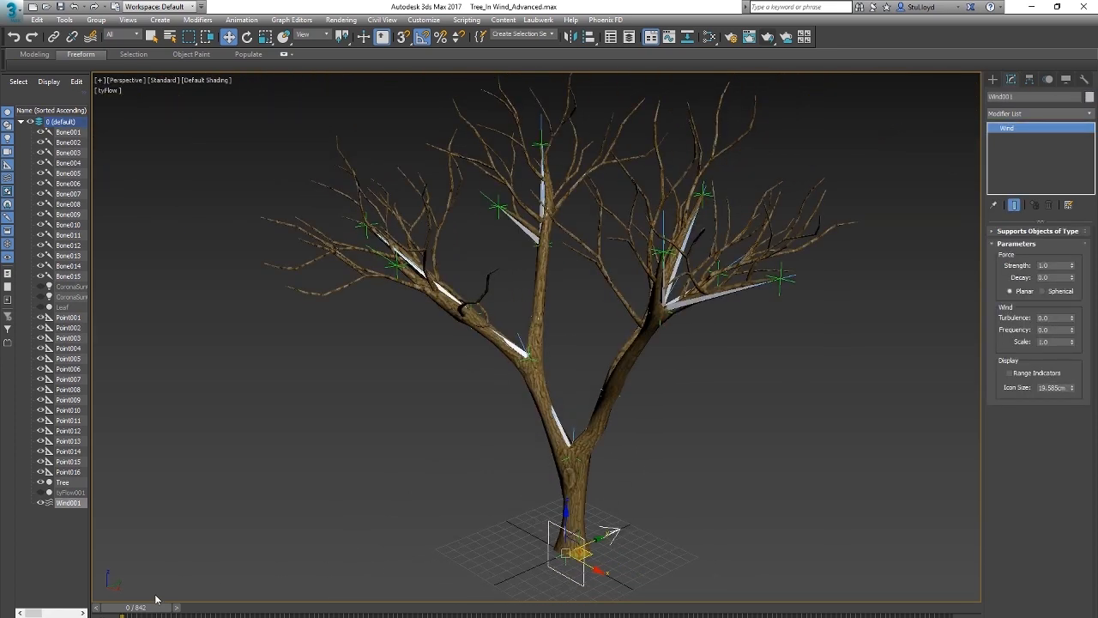
{"action": "middle_click_drag", "start_coordinate": [622, 360], "coordinate": [674, 375], "text": "alt"}
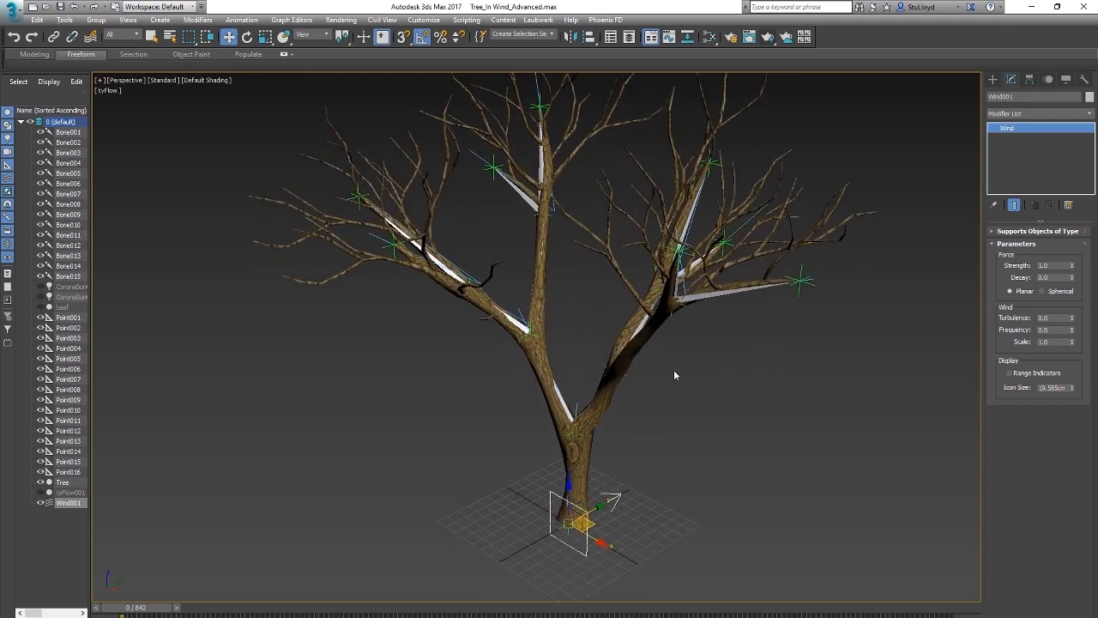
{"action": "middle_click_drag", "start_coordinate": [561, 332], "coordinate": [527, 345]}
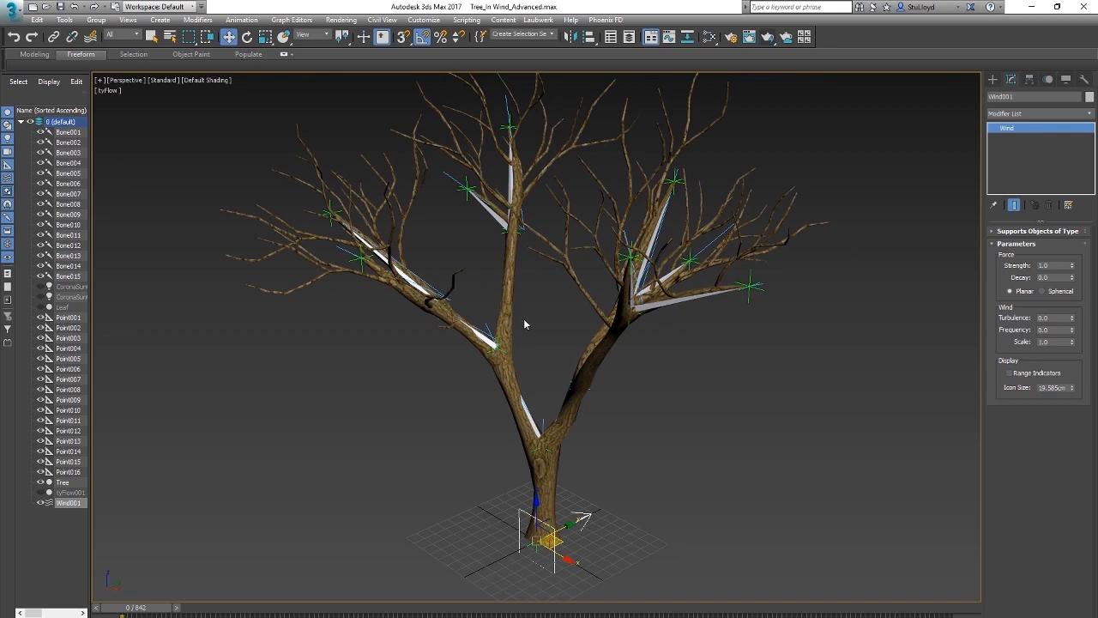
{"action": "scroll", "coordinate": [606, 438], "scroll_direction": "up", "scroll_amount": 5}
{"action": "middle_click_drag", "start_coordinate": [601, 455], "coordinate": [568, 468], "text": "alt"}
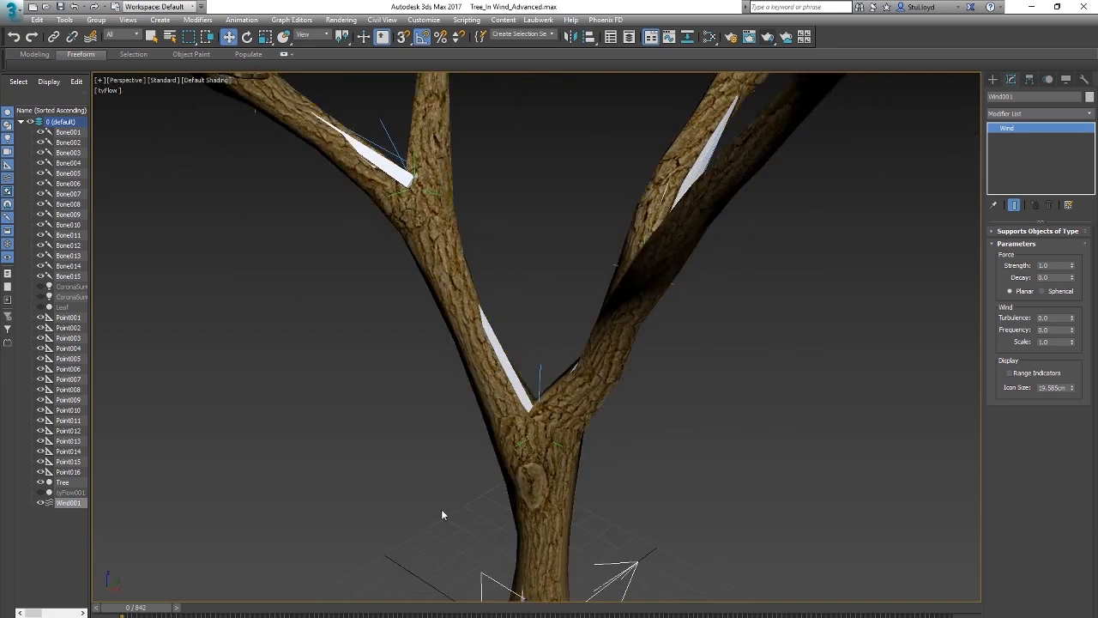
Step: Review trunk-fork helper Point002's assigned controllers and reopen the Wind001 space warp's parameters
{"action": "middle_click_drag", "start_coordinate": [690, 439], "coordinate": [702, 386]}
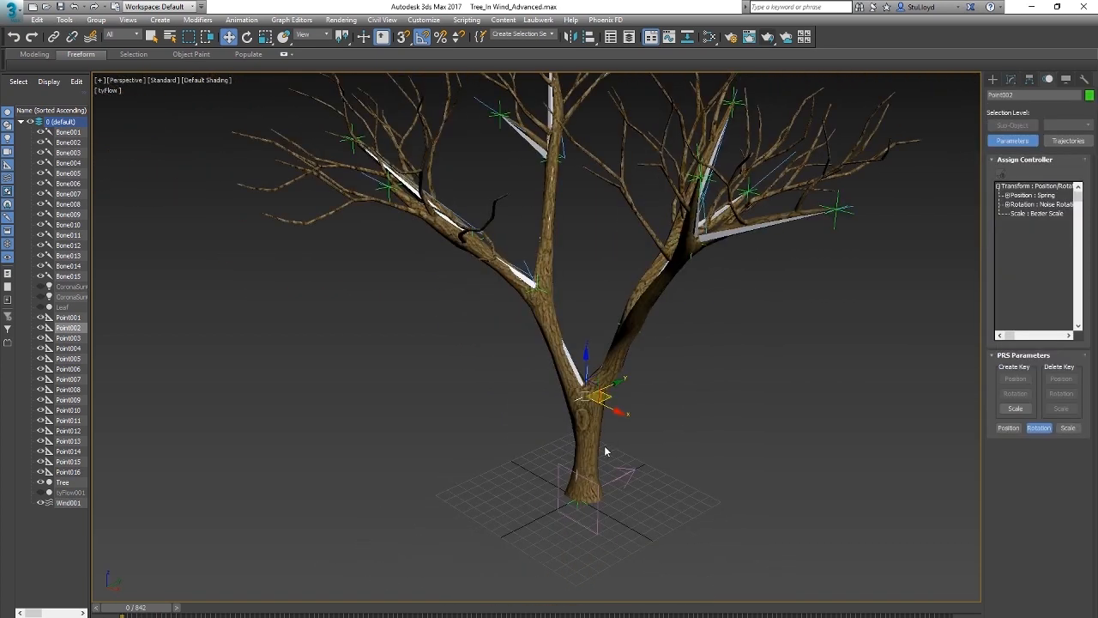
{"action": "scroll", "coordinate": [647, 444], "scroll_direction": "up", "scroll_amount": 5}
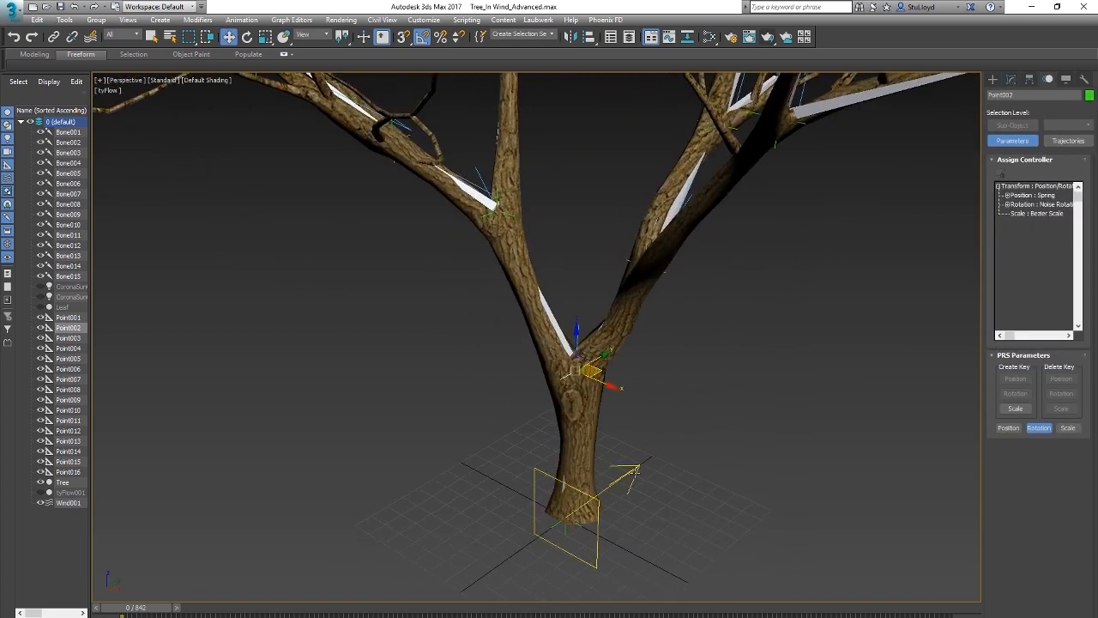
{"action": "left_click", "coordinate": [636, 489]}
{"action": "scroll", "coordinate": [616, 464], "scroll_direction": "up", "scroll_amount": 3}
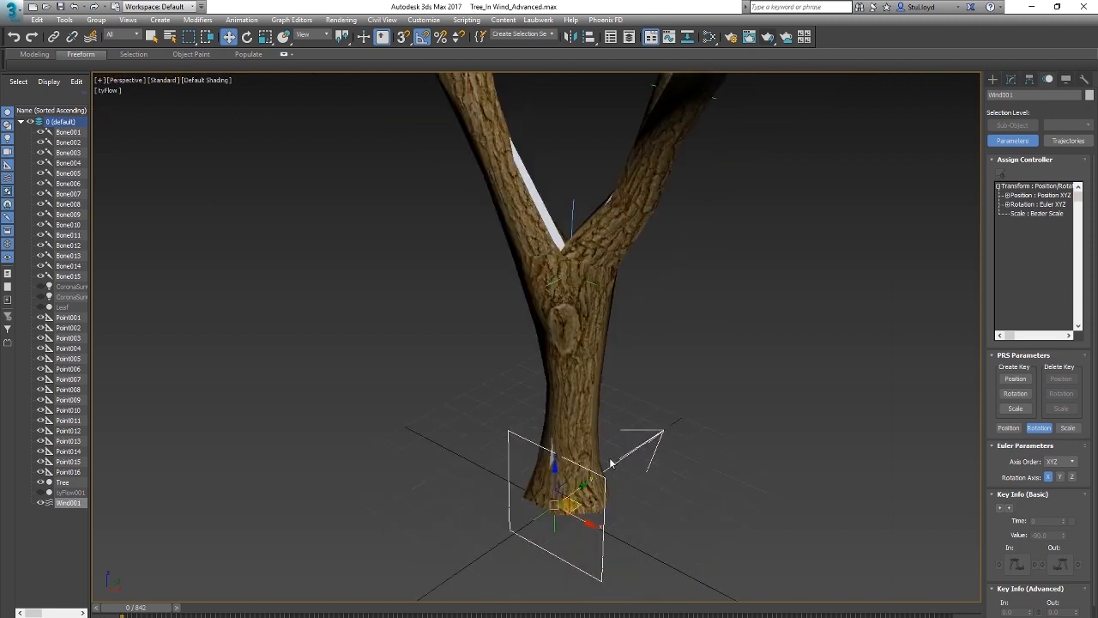
{"action": "left_click", "coordinate": [1012, 79]}
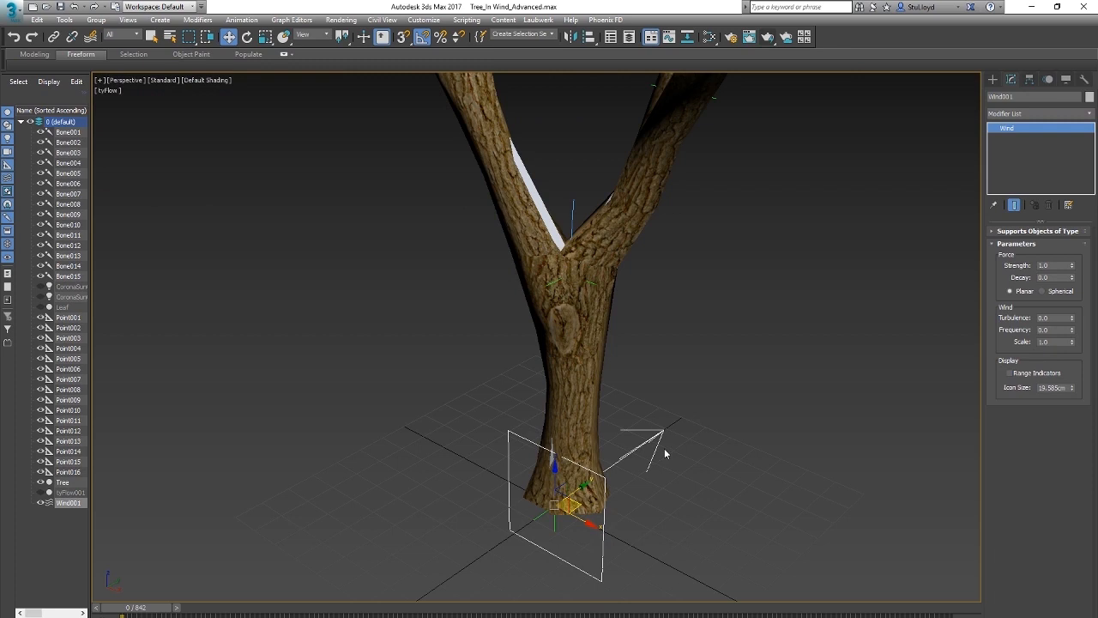
{"action": "scroll", "coordinate": [652, 386], "scroll_direction": "down", "scroll_amount": 4}
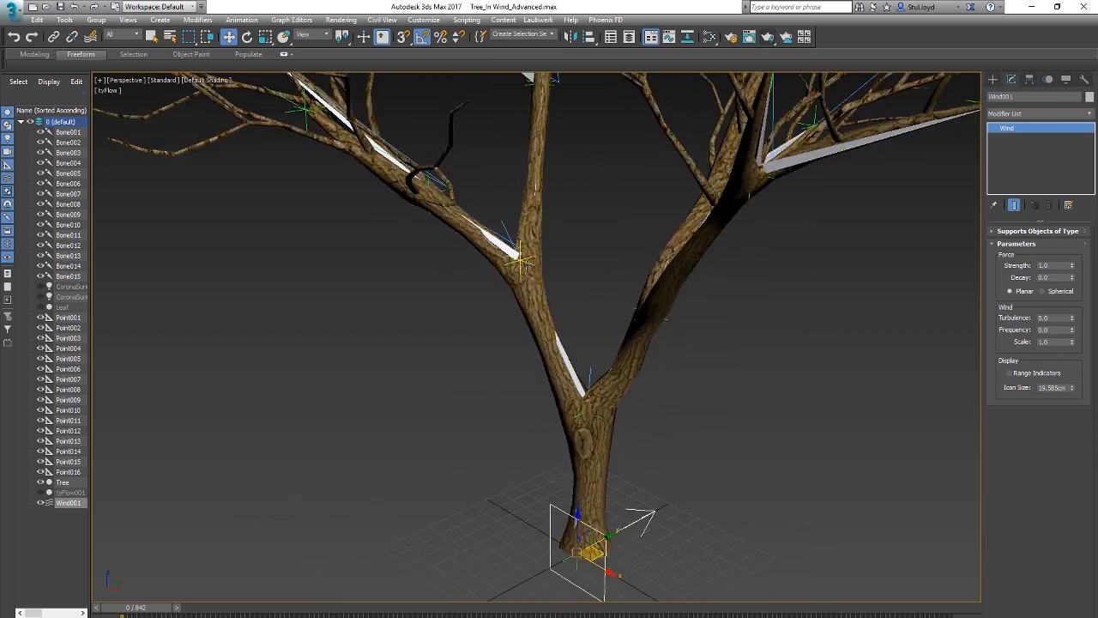
{"action": "middle_click_drag", "start_coordinate": [572, 301], "coordinate": [574, 328]}
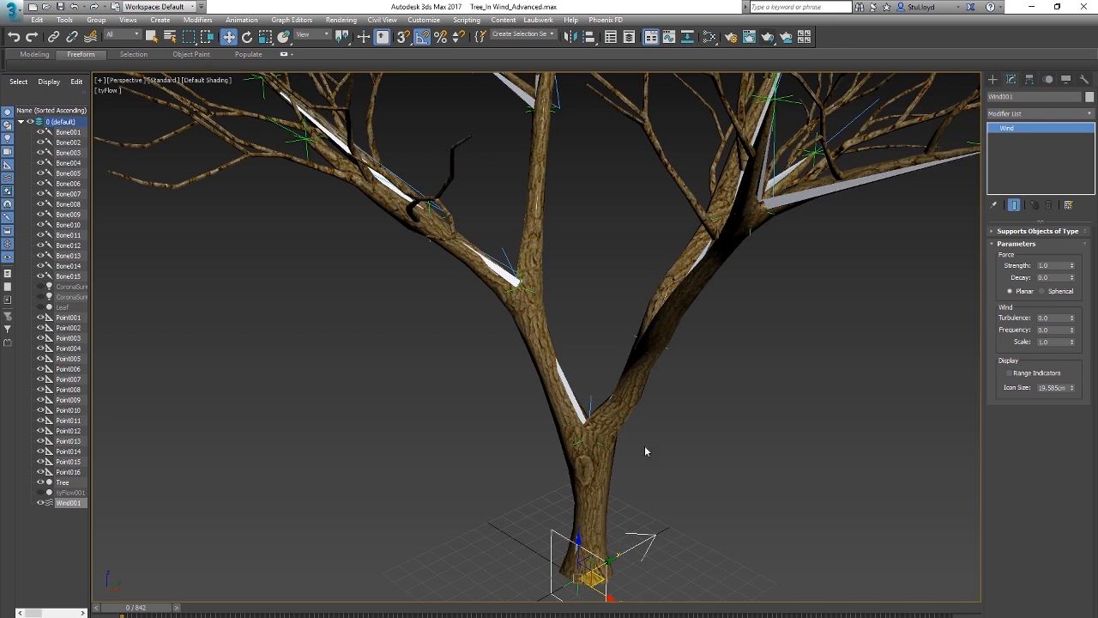
{"action": "middle_click_drag", "start_coordinate": [665, 430], "coordinate": [659, 354]}
{"action": "scroll", "coordinate": [623, 459], "scroll_direction": "up", "scroll_amount": 3}
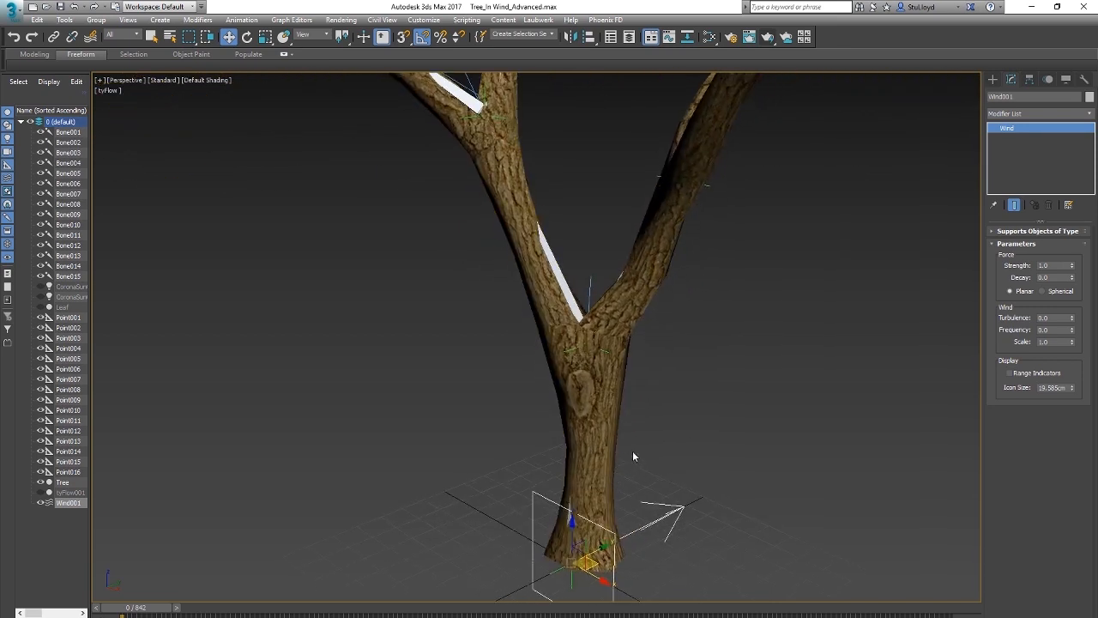
Step: Select trunk-fork helper Point002 together with the Wind001 space warp and open the Parameter Wiring dialog for them
{"action": "middle_click_drag", "start_coordinate": [632, 452], "coordinate": [648, 427]}
{"action": "scroll", "coordinate": [636, 474], "scroll_direction": "up", "scroll_amount": 3}
{"action": "scroll", "coordinate": [640, 471], "scroll_direction": "down", "scroll_amount": 3}
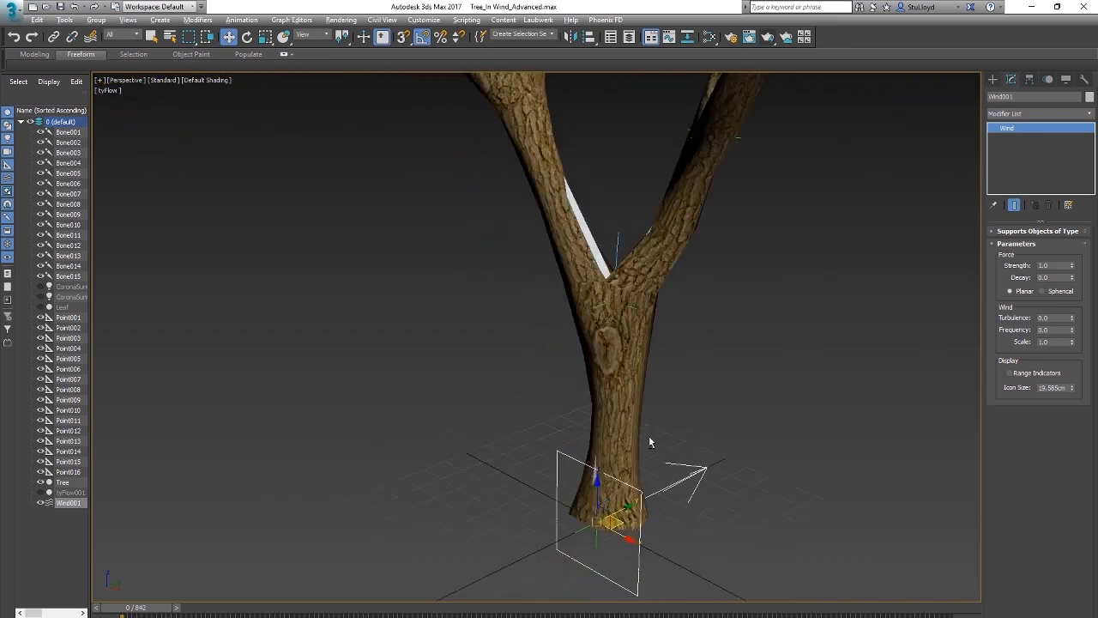
{"action": "left_click", "coordinate": [640, 311]}
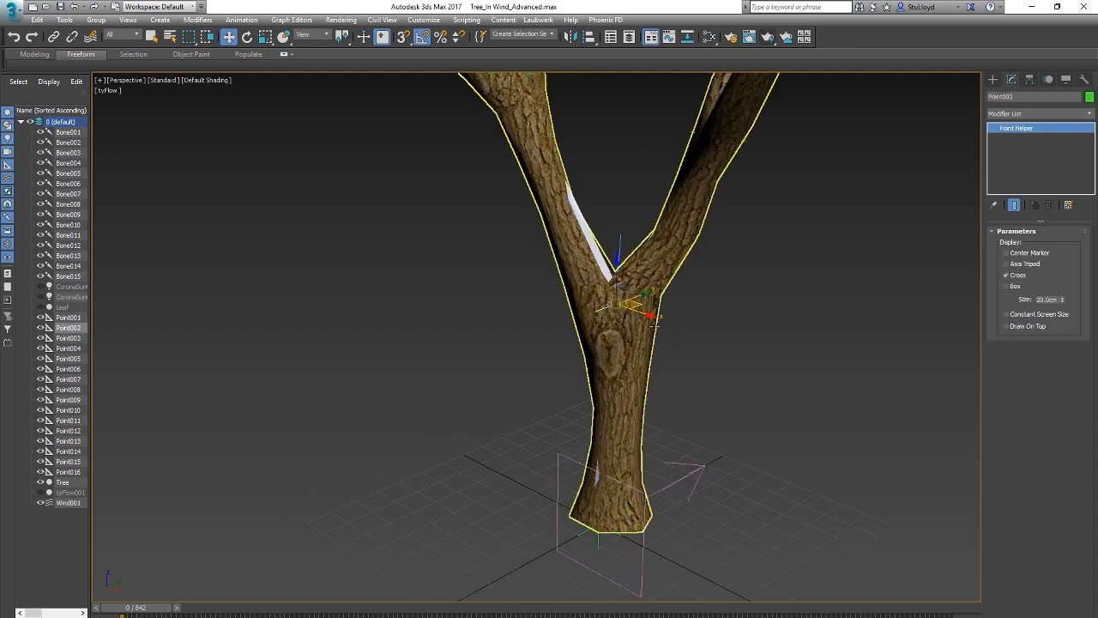
{"action": "left_click", "coordinate": [702, 469], "text": "ctrl"}
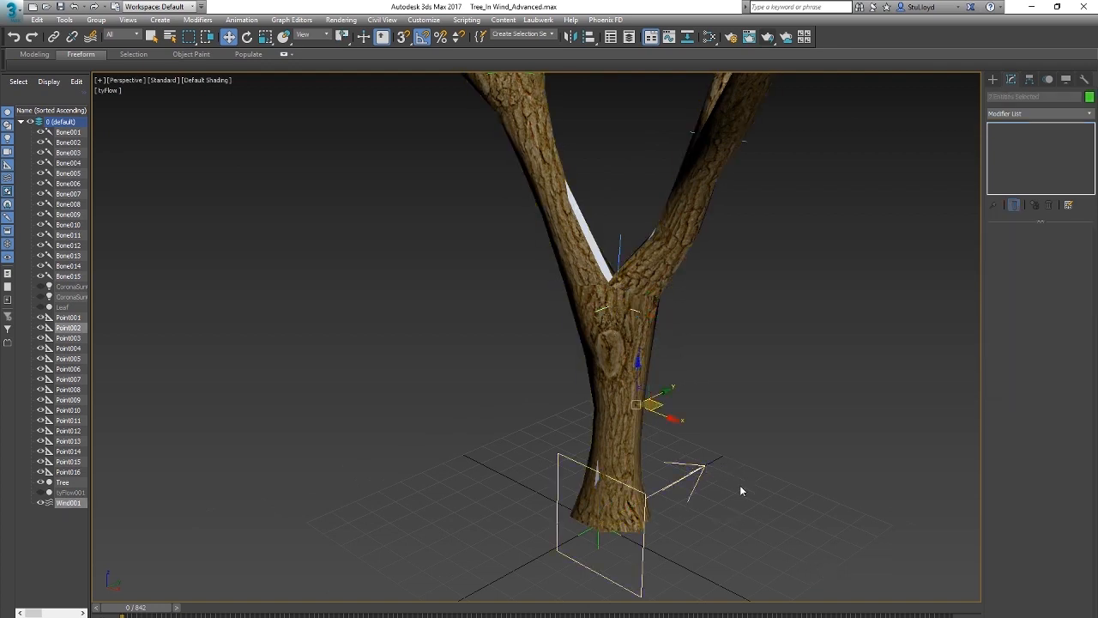
{"action": "left_click", "coordinate": [246, 21]}
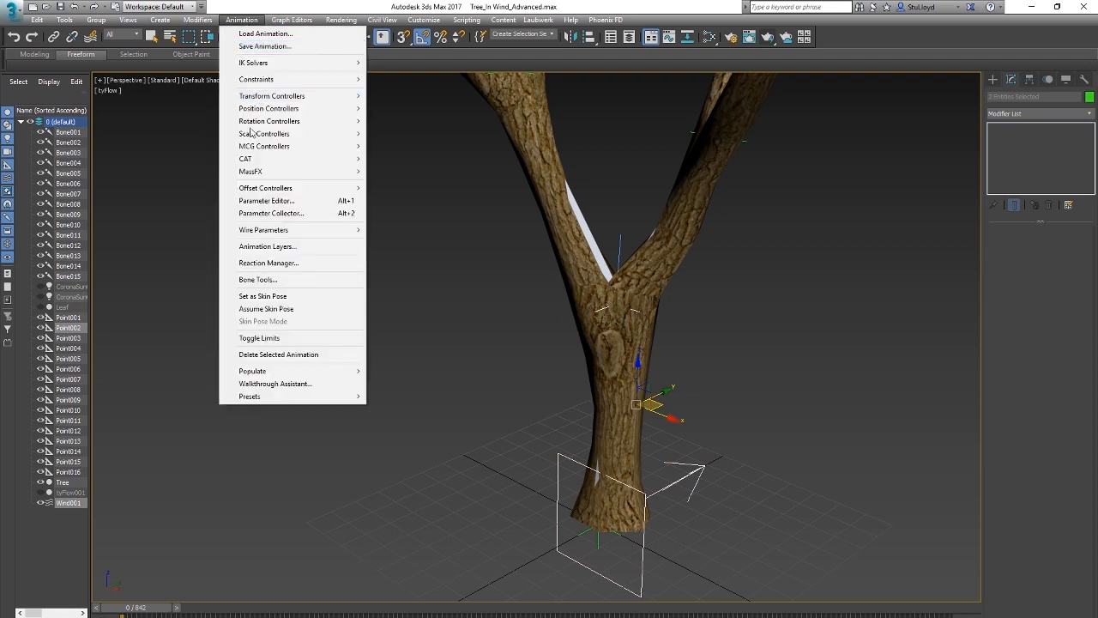
{"action": "left_click", "coordinate": [290, 226]}
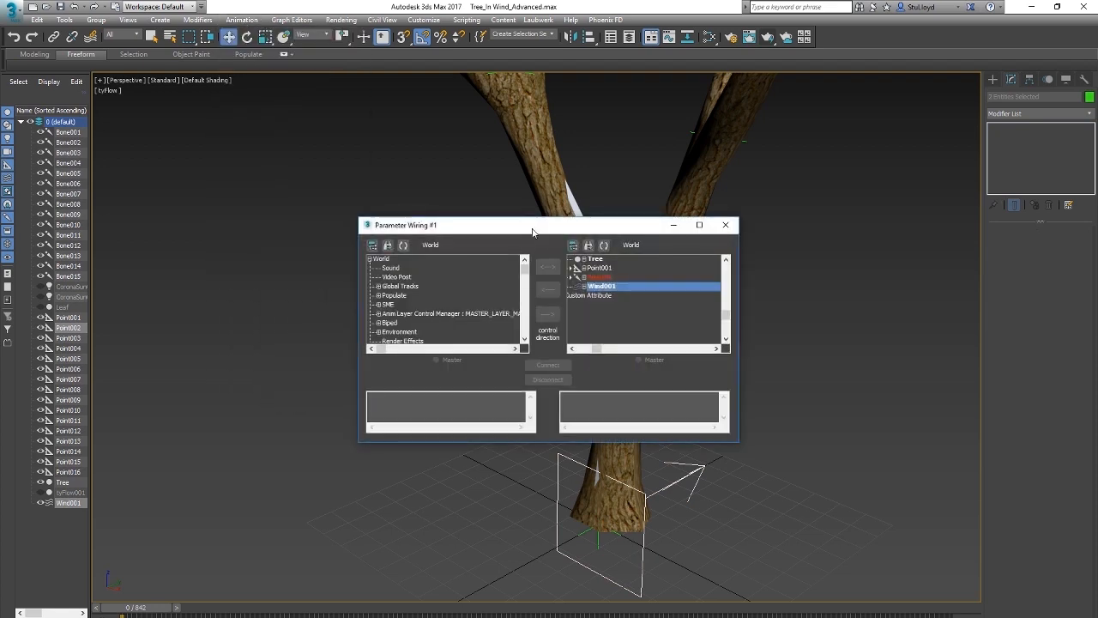
{"action": "left_click_drag", "start_coordinate": [522, 230], "coordinate": [317, 159]}
Step: Choose Wind001's Strength on one side of the wiring and Point002's Noise Rotation on the other
{"action": "left_click", "coordinate": [186, 226]}
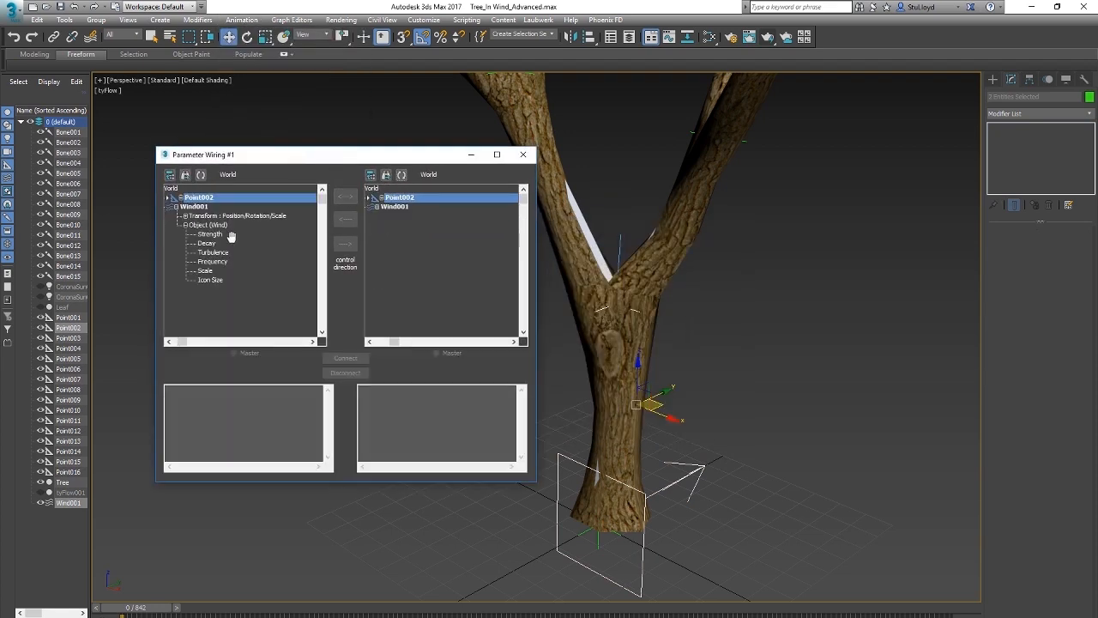
{"action": "left_click", "coordinate": [211, 235]}
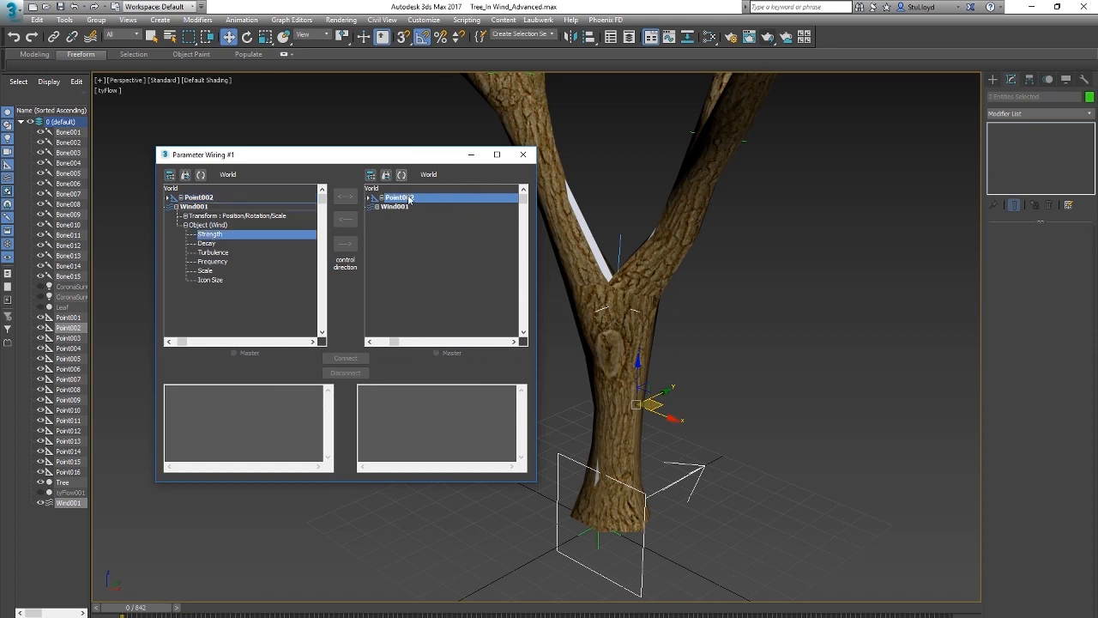
{"action": "left_click", "coordinate": [381, 199]}
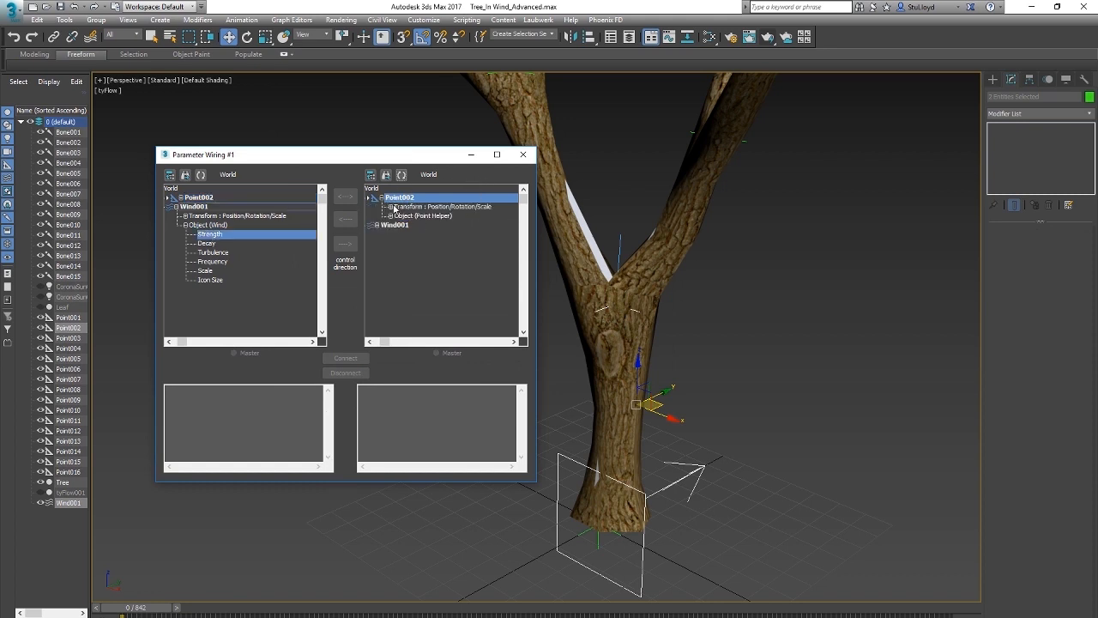
{"action": "left_click", "coordinate": [390, 208]}
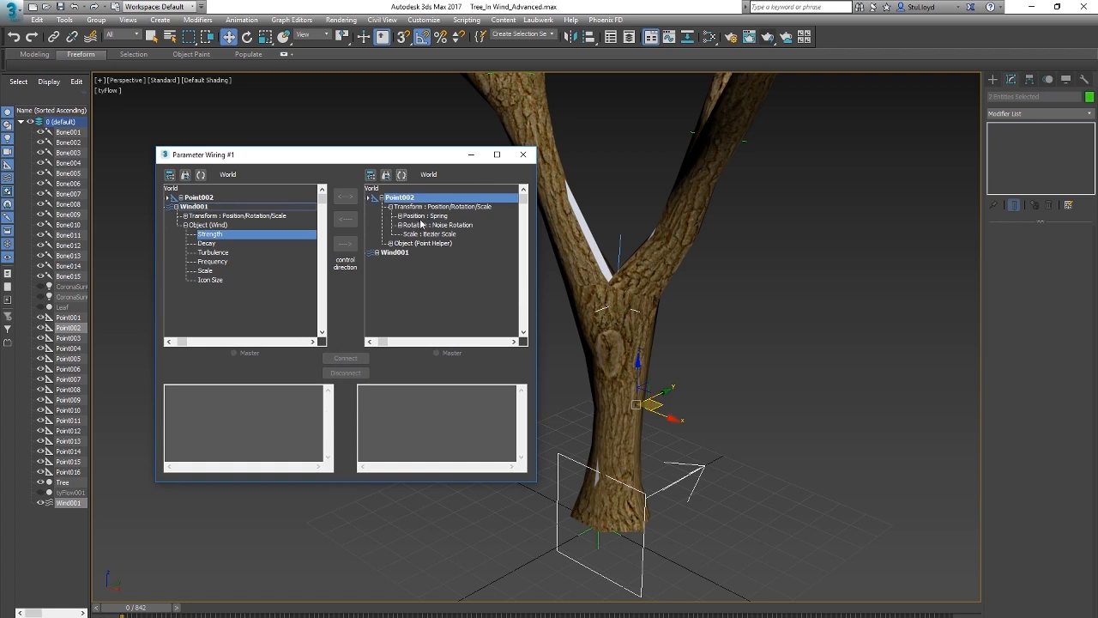
{"action": "left_click", "coordinate": [400, 225]}
{"action": "left_click", "coordinate": [438, 224]}
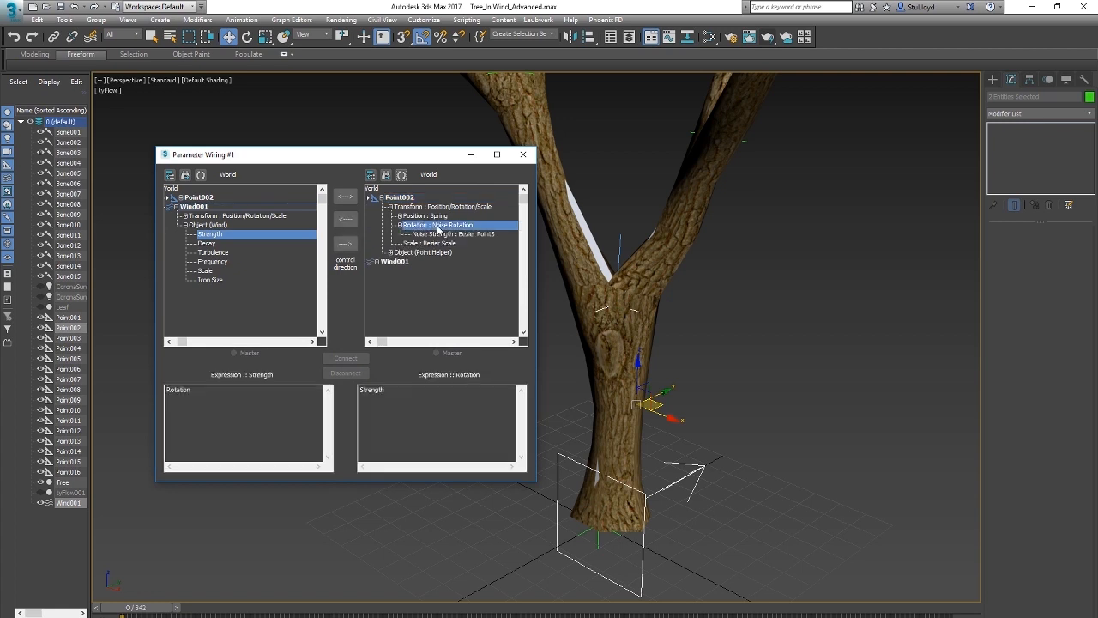
Step: Examine Point002's rotation, scale and Noise Strength tracks to see which ones can be wired to the wind Strength
{"action": "double_click", "coordinate": [428, 227]}
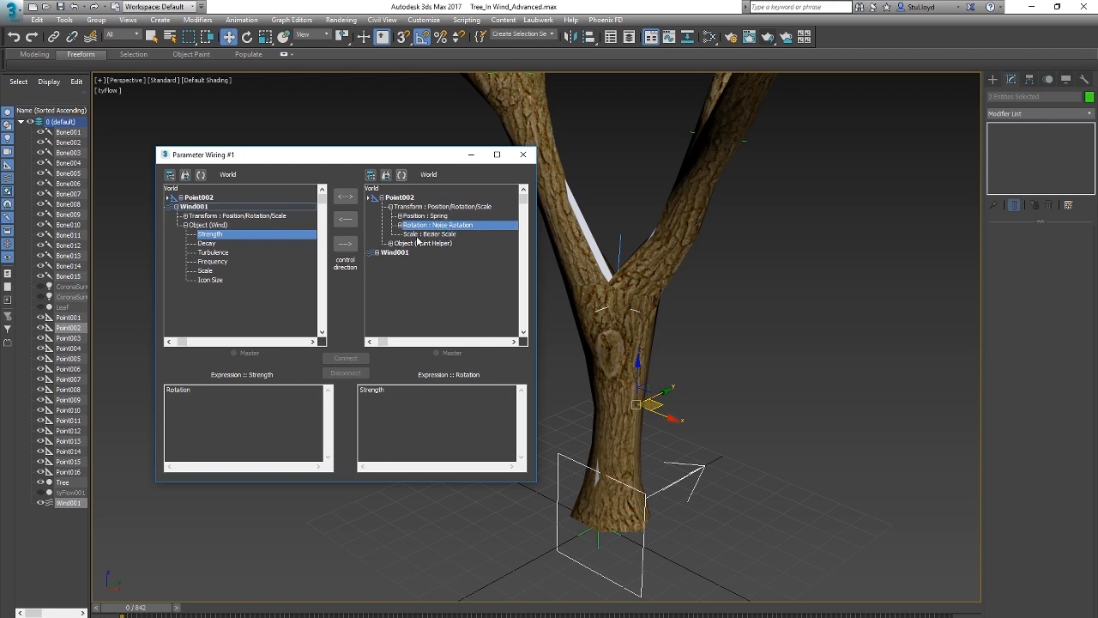
{"action": "left_click", "coordinate": [455, 233]}
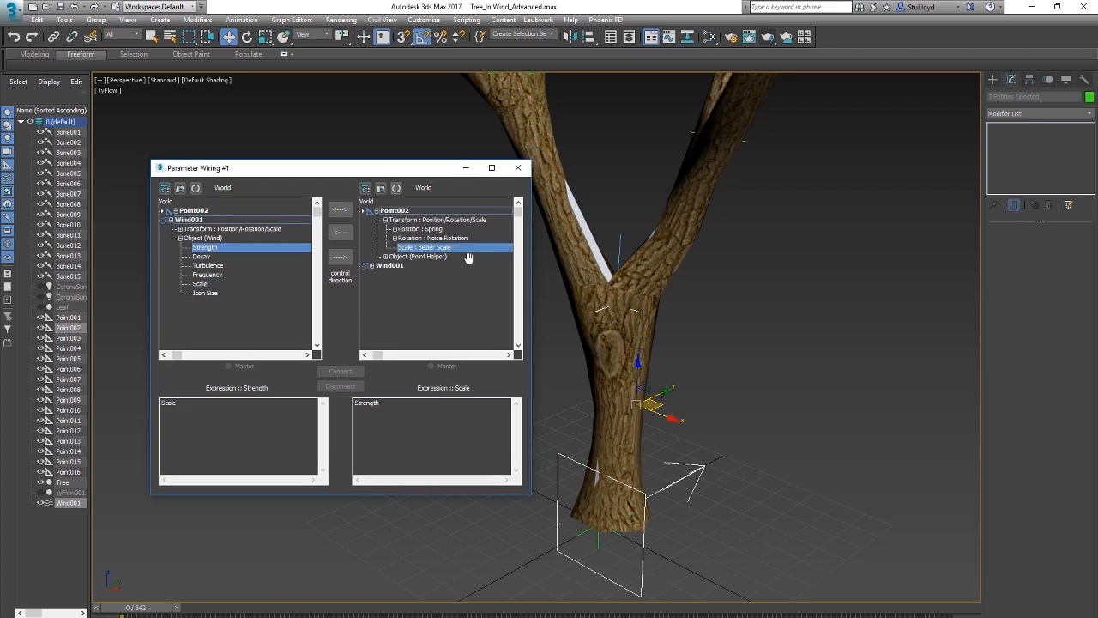
{"action": "left_click", "coordinate": [397, 238]}
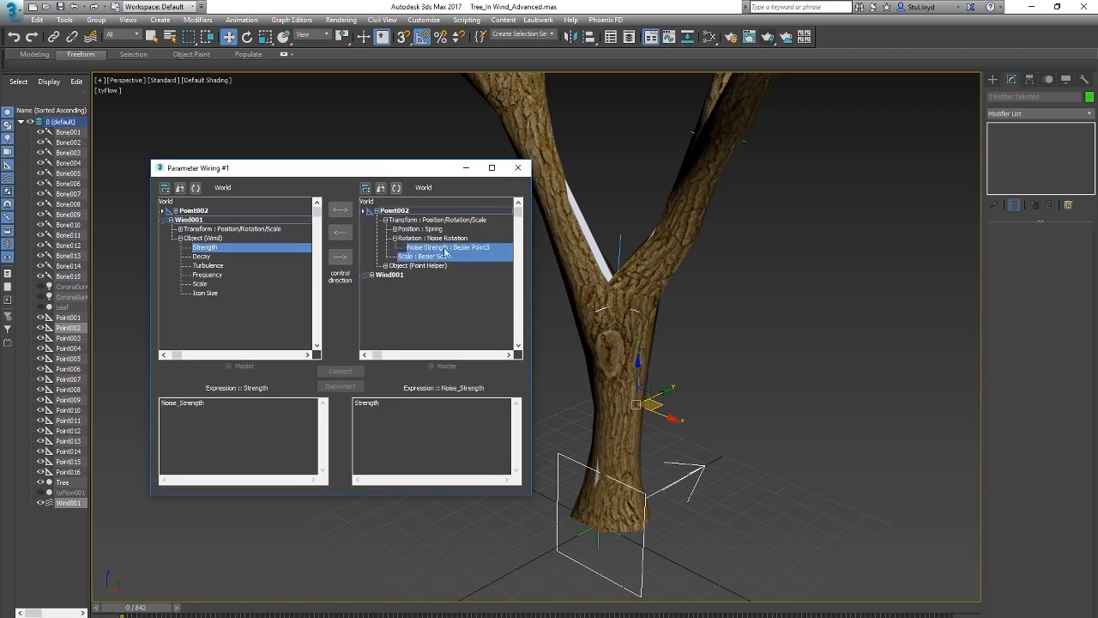
{"action": "left_click", "coordinate": [395, 238]}
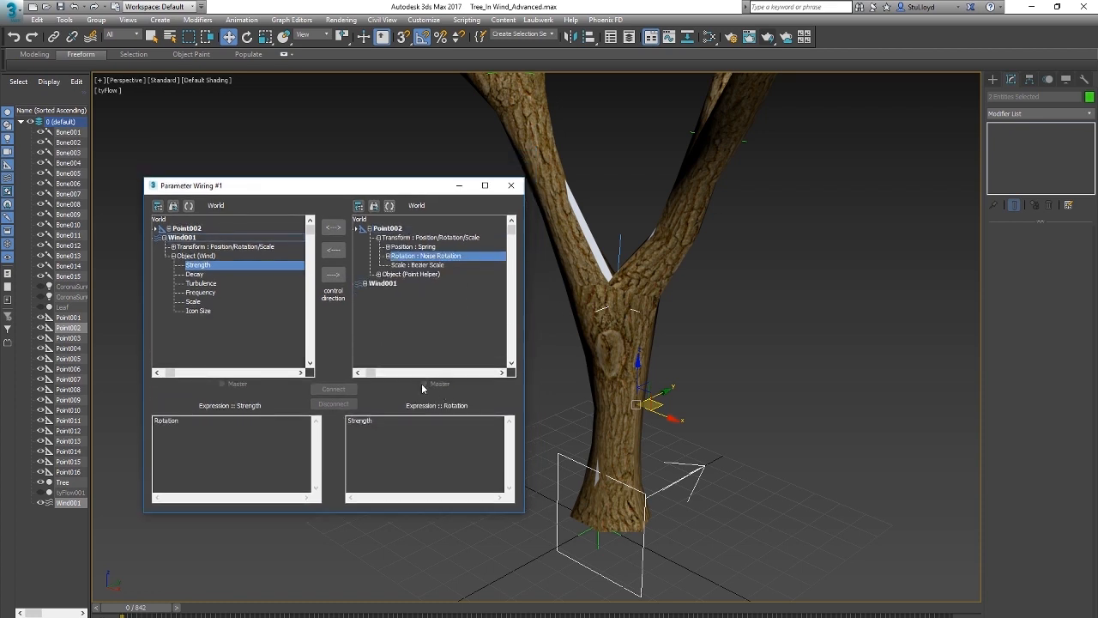
{"action": "left_click", "coordinate": [388, 258]}
{"action": "left_click", "coordinate": [463, 266]}
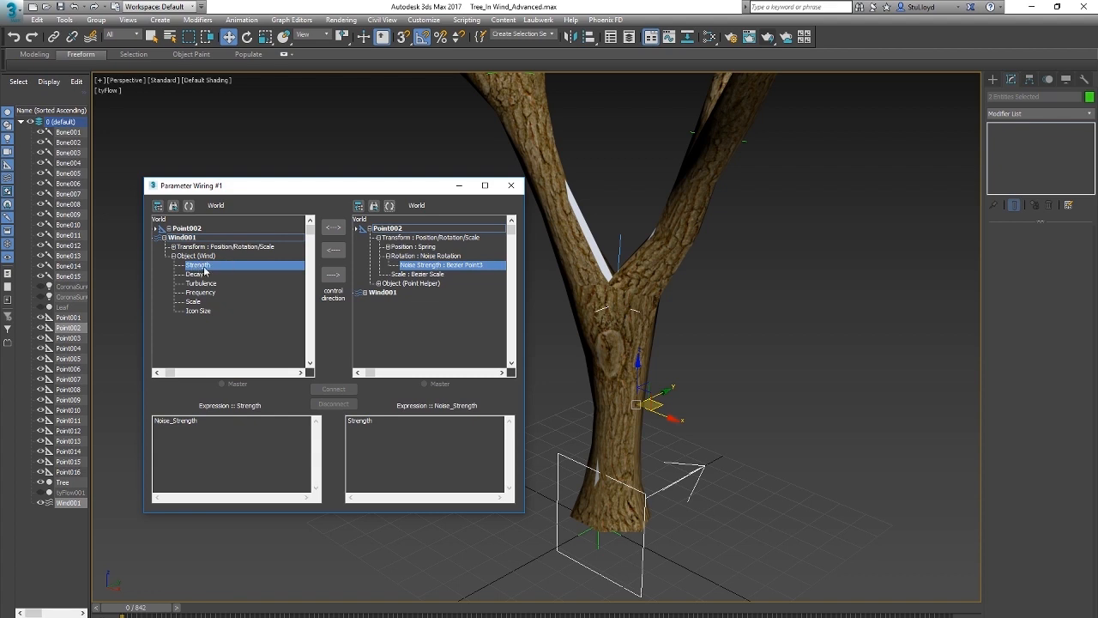
{"action": "left_click", "coordinate": [425, 256]}
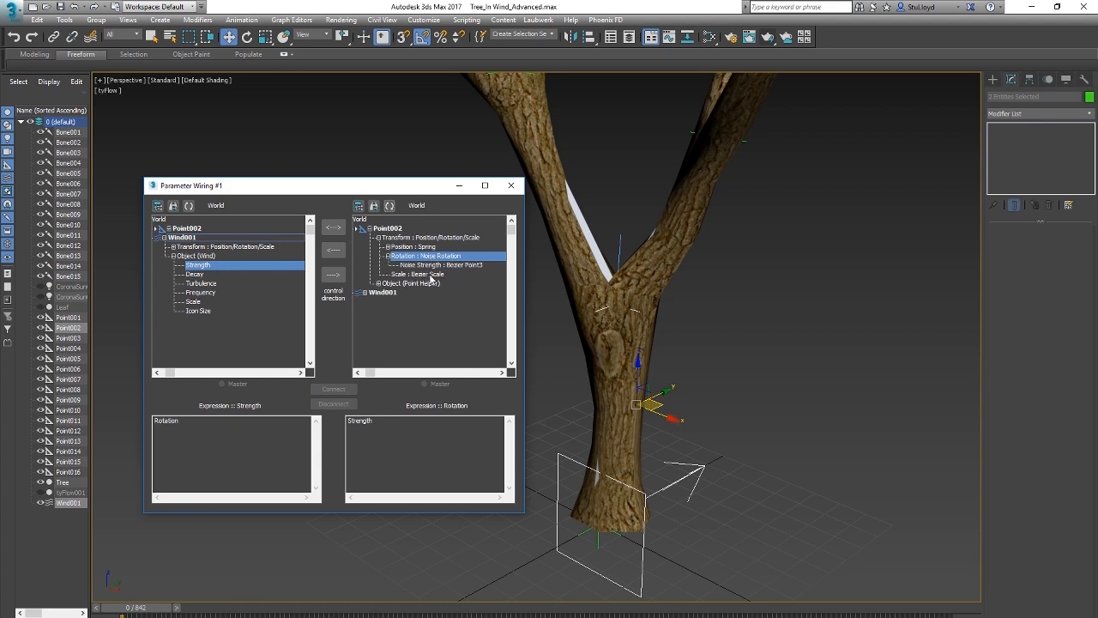
{"action": "left_click_drag", "start_coordinate": [360, 191], "coordinate": [395, 184]}
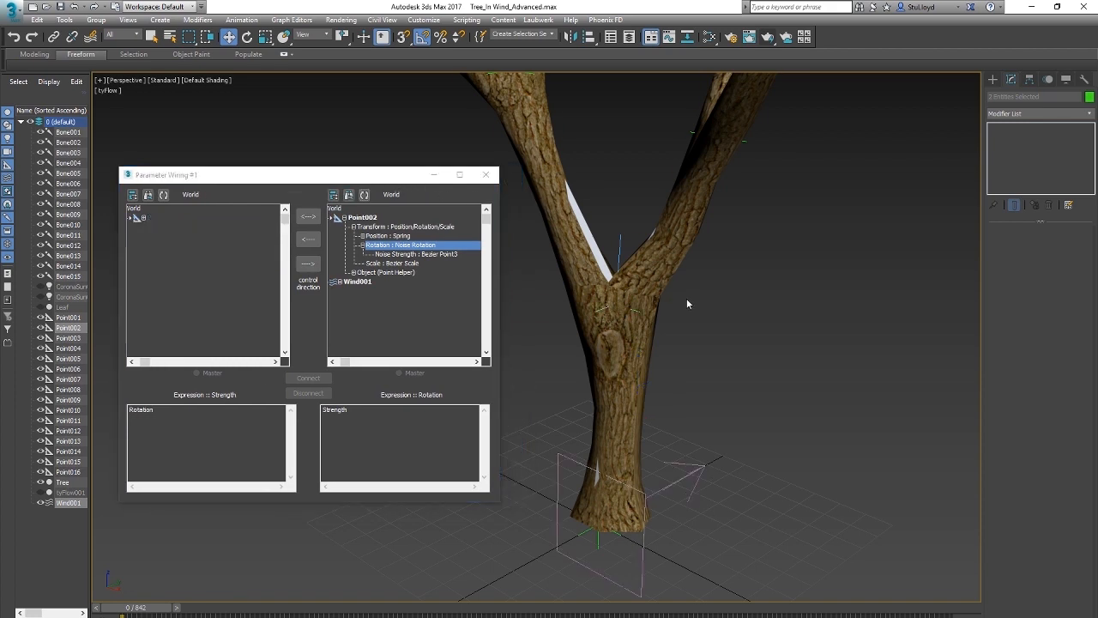
Step: Assign a Rotation List controller to Point002's rotation and select its Noise Rotation entry
{"action": "left_click", "coordinate": [636, 311]}
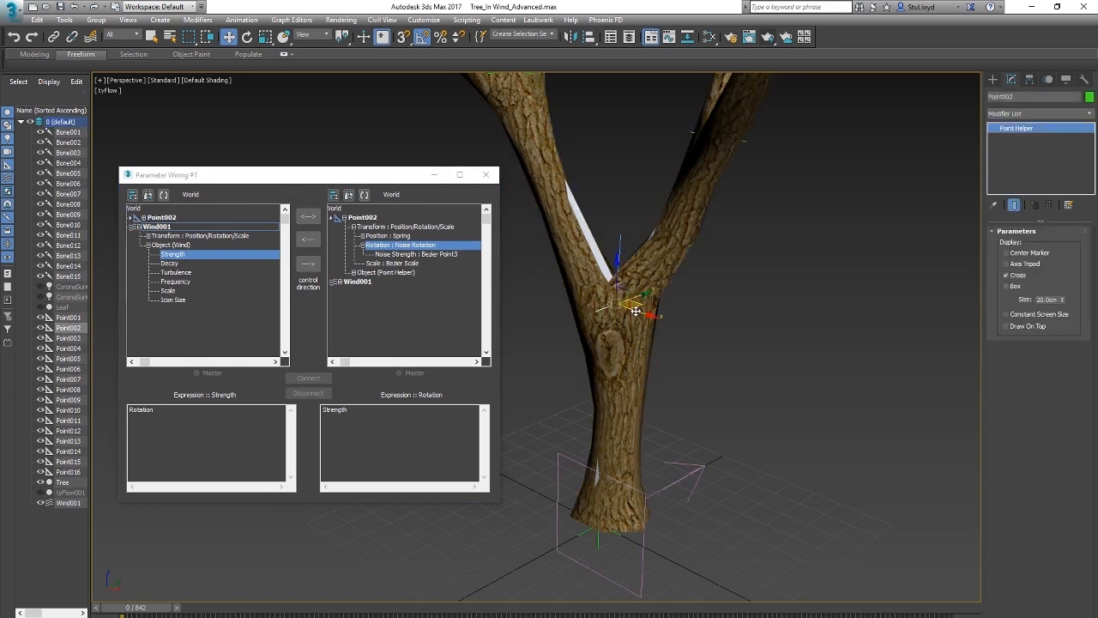
{"action": "left_click", "coordinate": [1048, 80]}
{"action": "left_click", "coordinate": [1041, 205]}
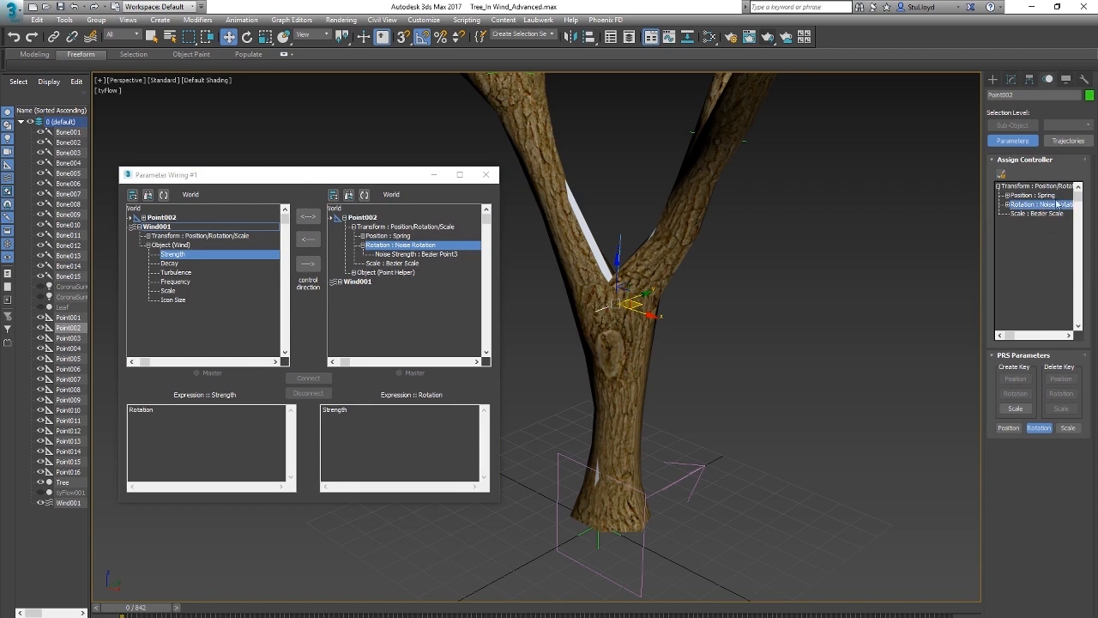
{"action": "left_click", "coordinate": [1001, 175]}
{"action": "left_click", "coordinate": [504, 307]}
{"action": "left_click", "coordinate": [552, 435]}
{"action": "left_click", "coordinate": [1009, 205]}
{"action": "left_click", "coordinate": [1043, 214]}
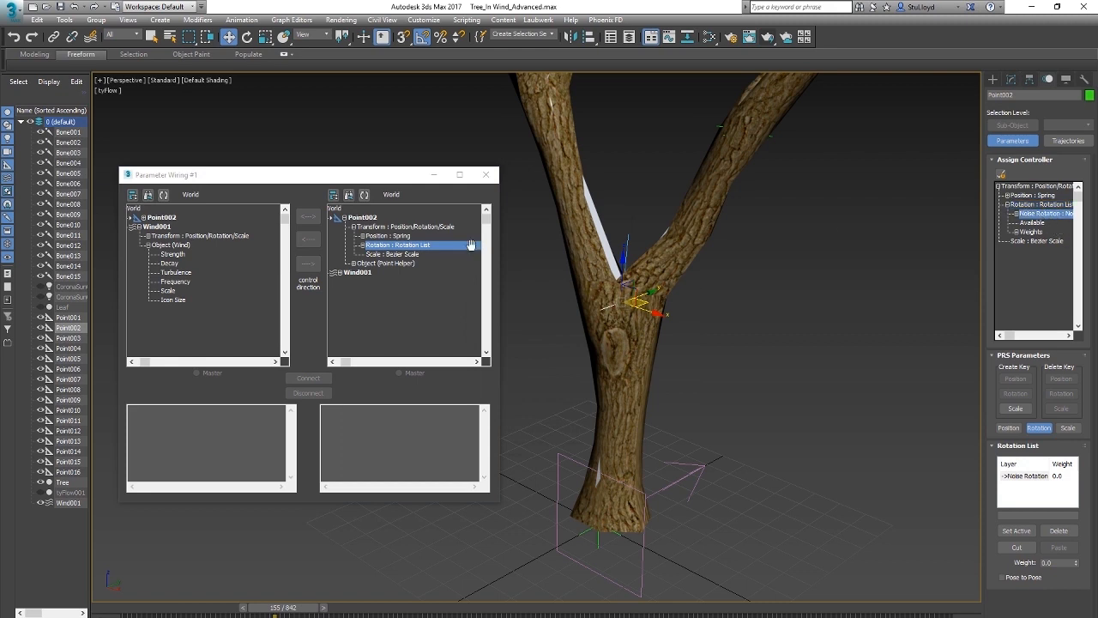
Step: Wire Wind001's Strength one way to Point002's Noise Rotation weight, using the expression Strength
{"action": "left_click", "coordinate": [363, 247]}
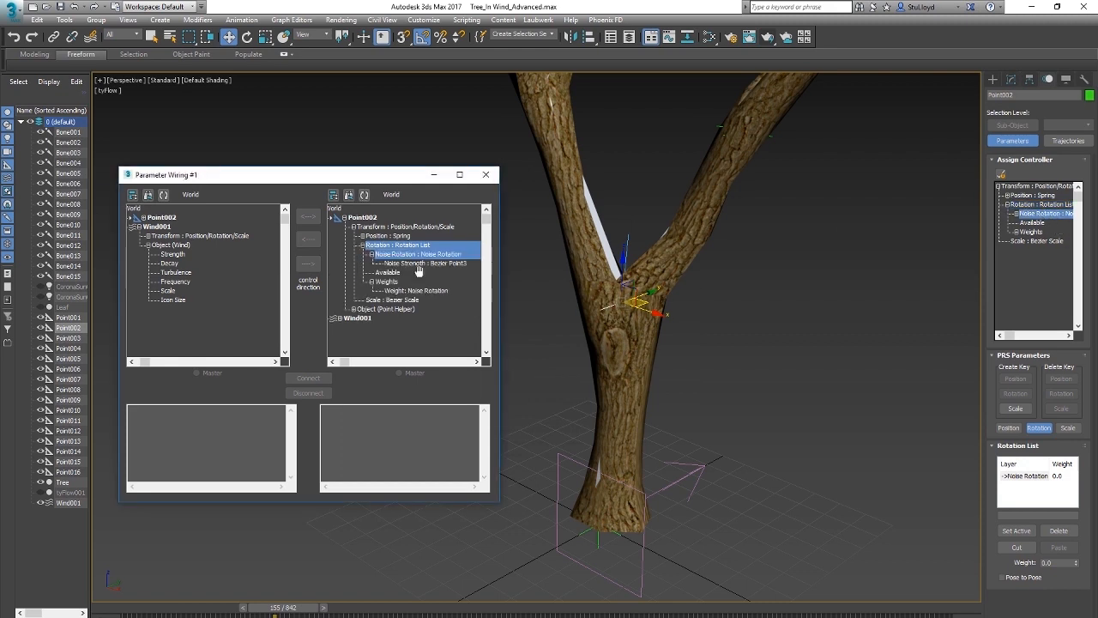
{"action": "left_click", "coordinate": [384, 282]}
{"action": "left_click", "coordinate": [435, 290]}
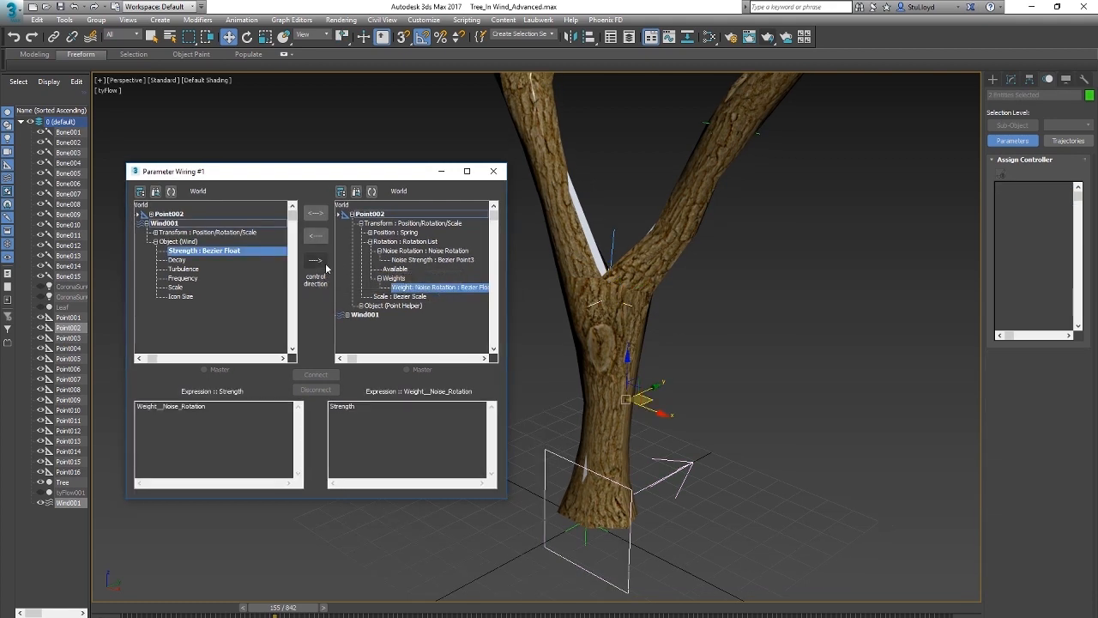
{"action": "left_click", "coordinate": [316, 261]}
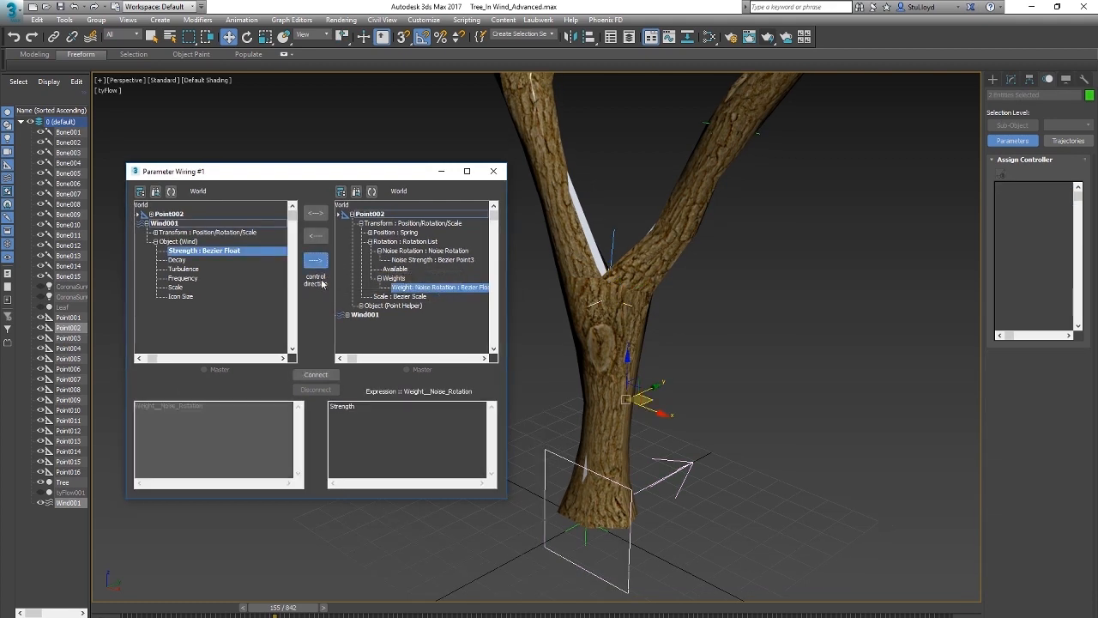
{"action": "left_click", "coordinate": [364, 406]}
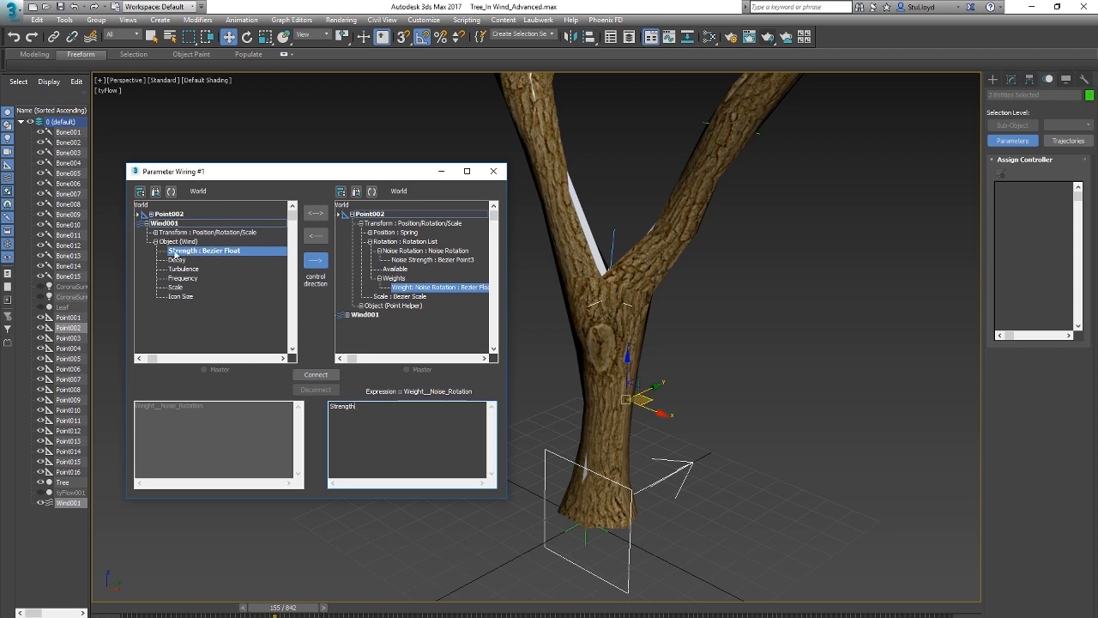
{"action": "left_click", "coordinate": [318, 375]}
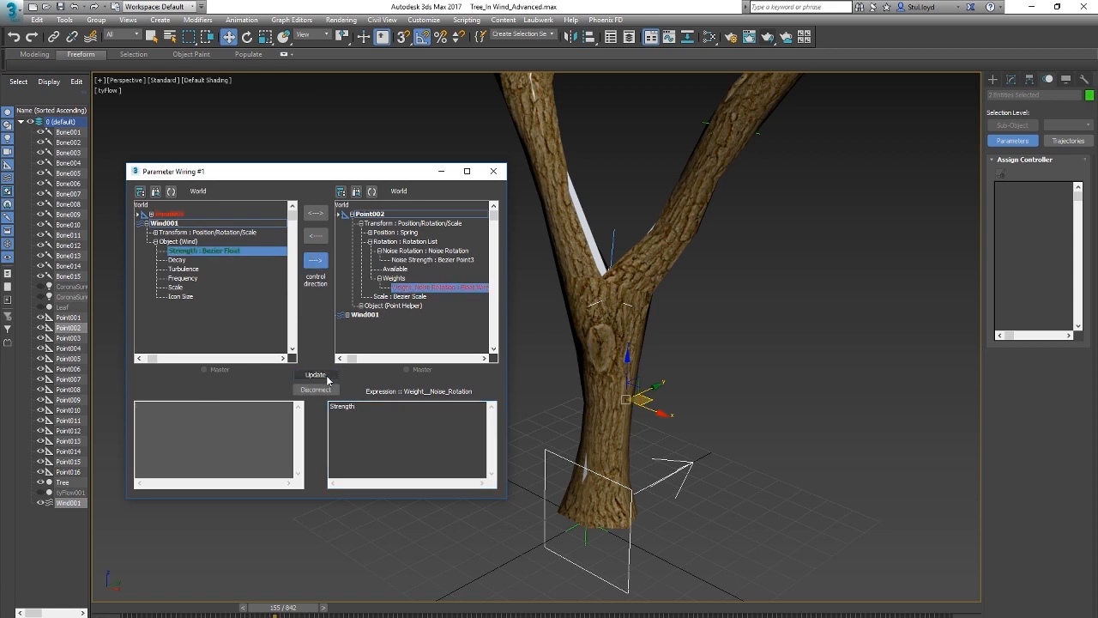
Step: Set Wind001's Strength to 0.0 and check the Noise Rotation weight in Point002's Rotation List
{"action": "middle_click_drag", "start_coordinate": [703, 487], "coordinate": [731, 482]}
{"action": "left_click", "coordinate": [737, 431]}
{"action": "left_click", "coordinate": [704, 457]}
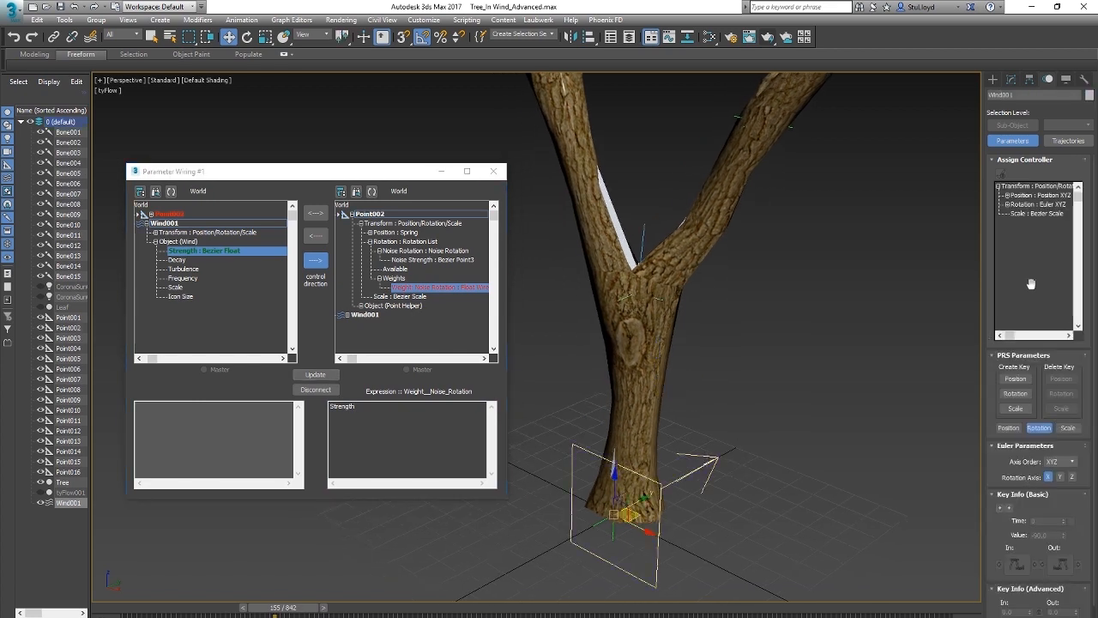
{"action": "left_click", "coordinate": [1011, 79]}
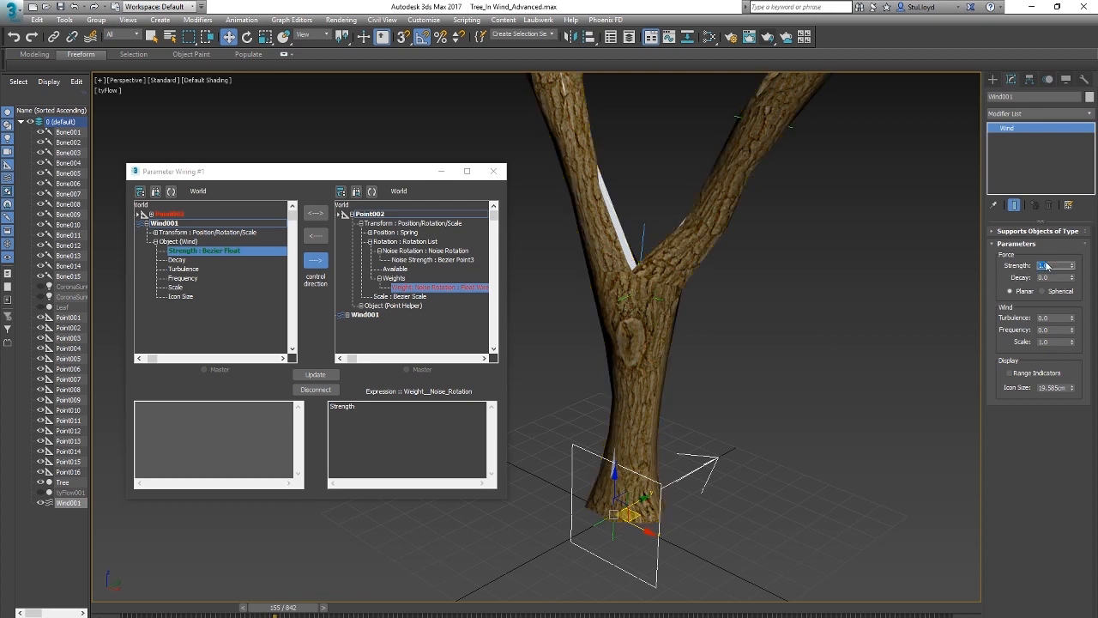
{"action": "left_click", "coordinate": [652, 301]}
{"action": "left_click", "coordinate": [1034, 83]}
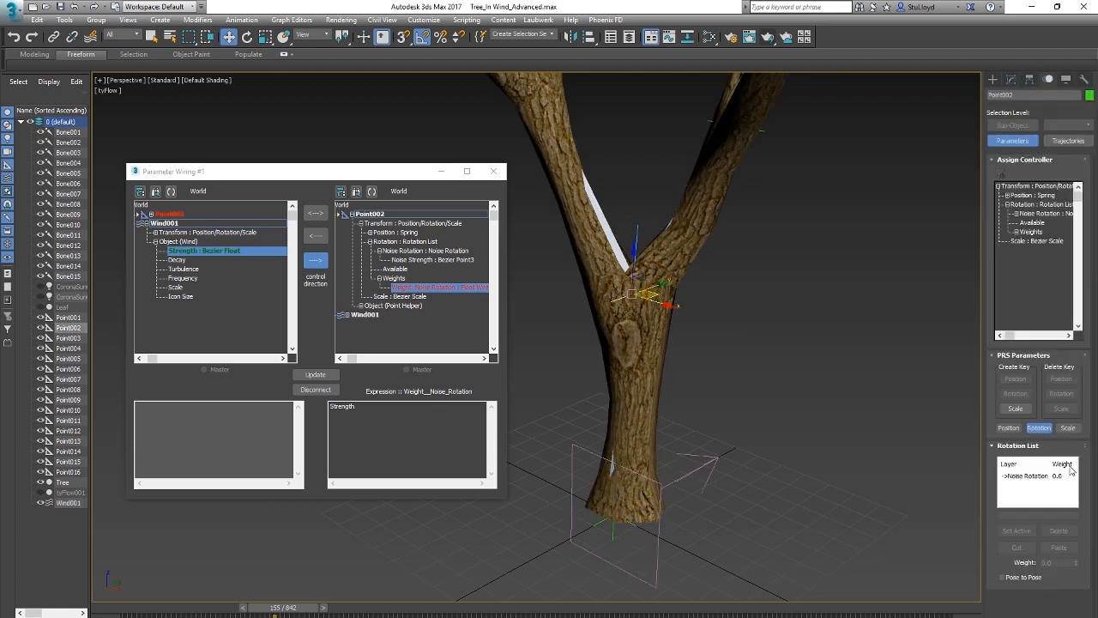
Step: Set Wind001's Strength to 1.0 and check Point002's Noise Rotation weight again
{"action": "left_click", "coordinate": [711, 470]}
{"action": "left_click", "coordinate": [1012, 80]}
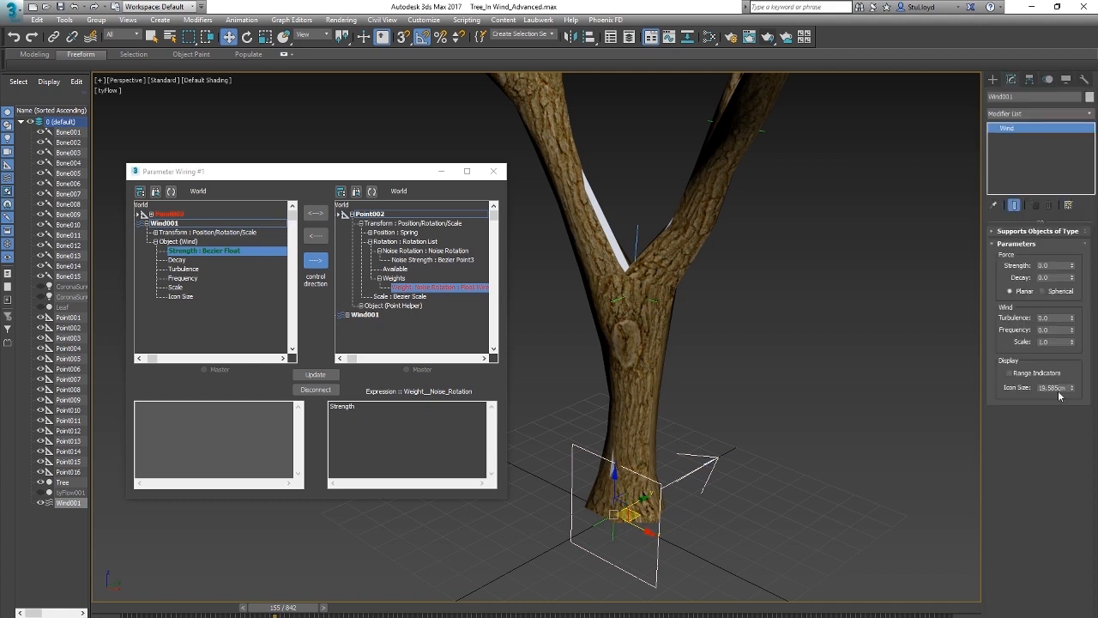
{"action": "type", "text": "1"}
{"action": "key", "text": "Return"}
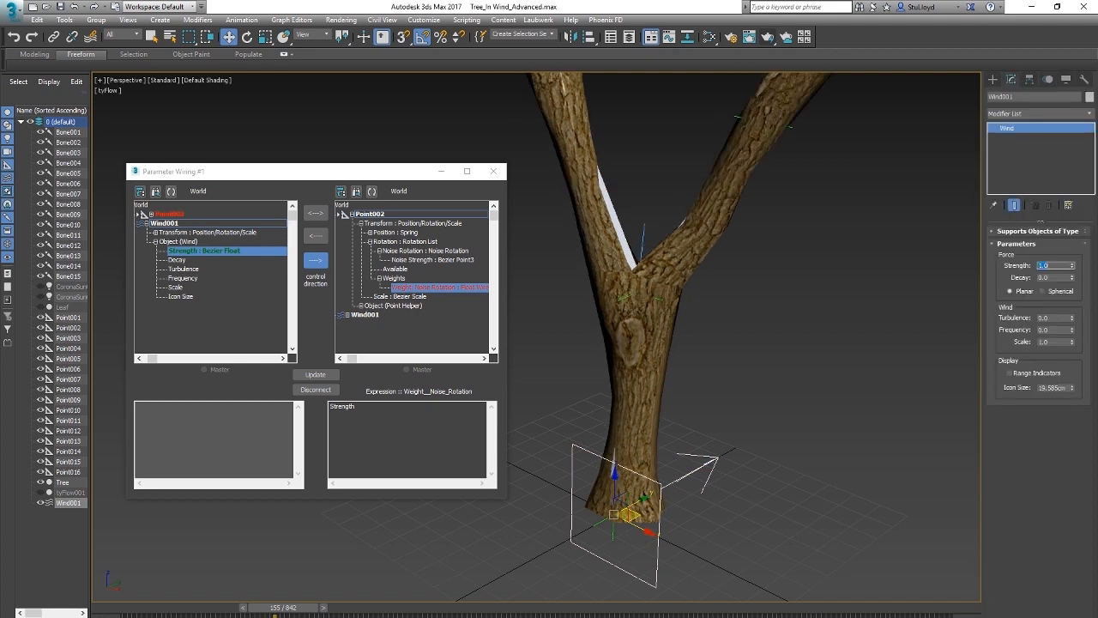
{"action": "left_click", "coordinate": [657, 295]}
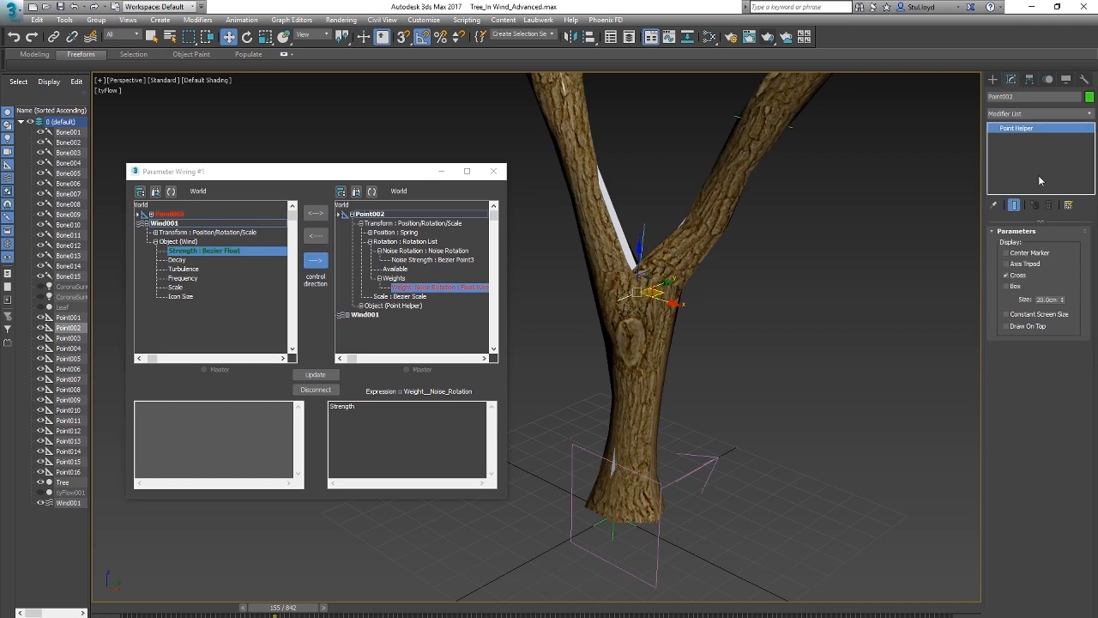
{"action": "left_click", "coordinate": [1029, 80]}
{"action": "left_click", "coordinate": [1048, 79]}
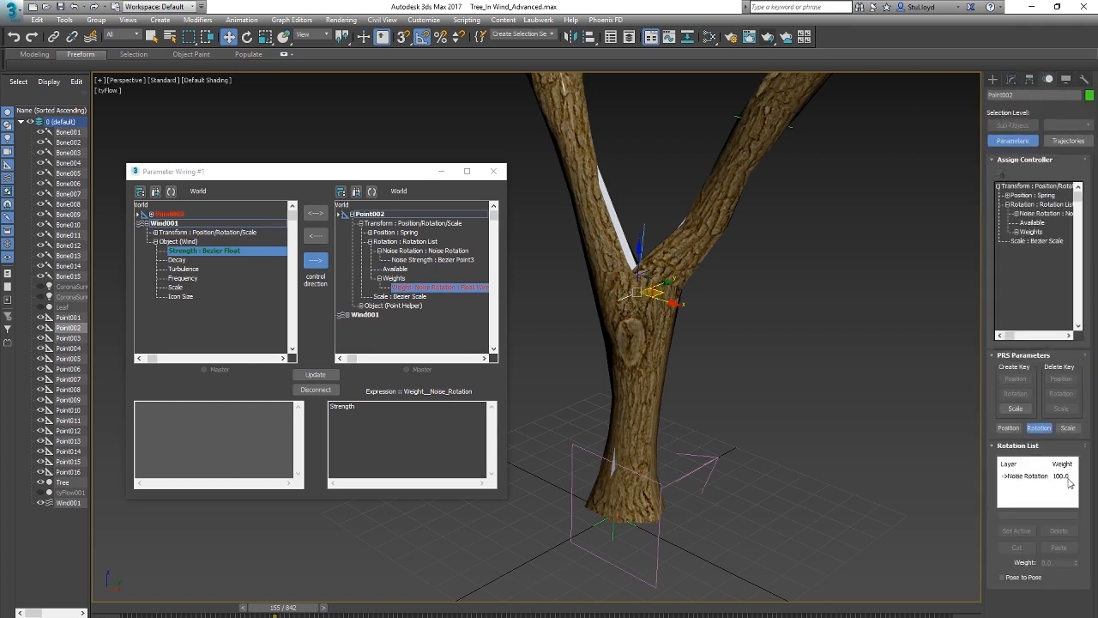
Step: Select the point helper above the top of the tree's crown
{"action": "middle_click_drag", "start_coordinate": [720, 318], "coordinate": [693, 367]}
{"action": "scroll", "coordinate": [665, 391], "scroll_direction": "down", "scroll_amount": 3}
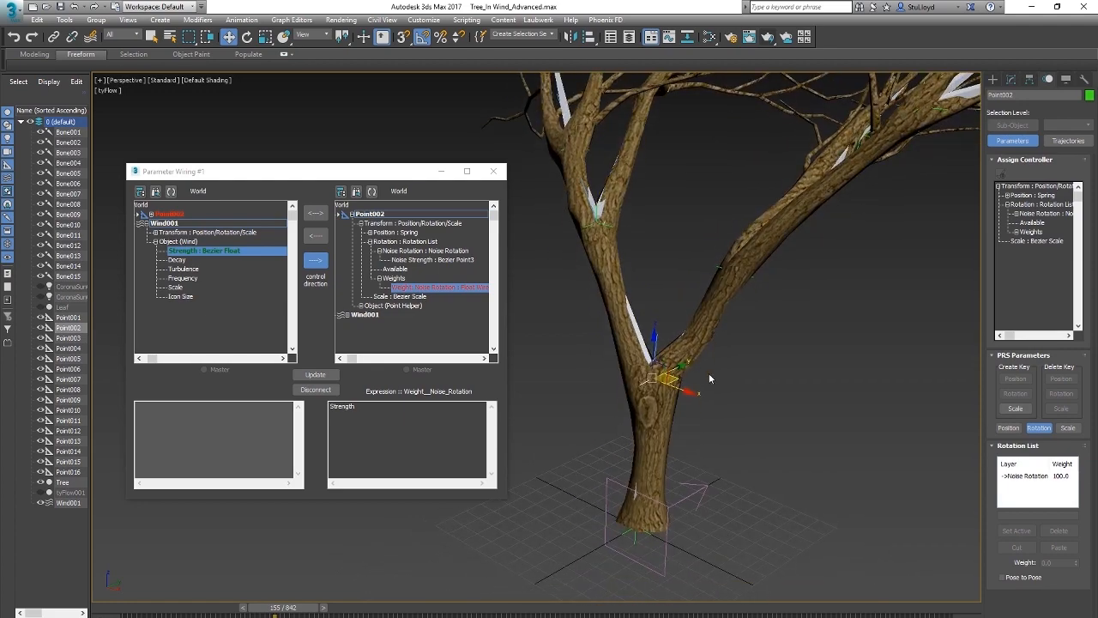
{"action": "middle_click_drag", "start_coordinate": [703, 287], "coordinate": [699, 338]}
{"action": "scroll", "coordinate": [699, 338], "scroll_direction": "down", "scroll_amount": 2}
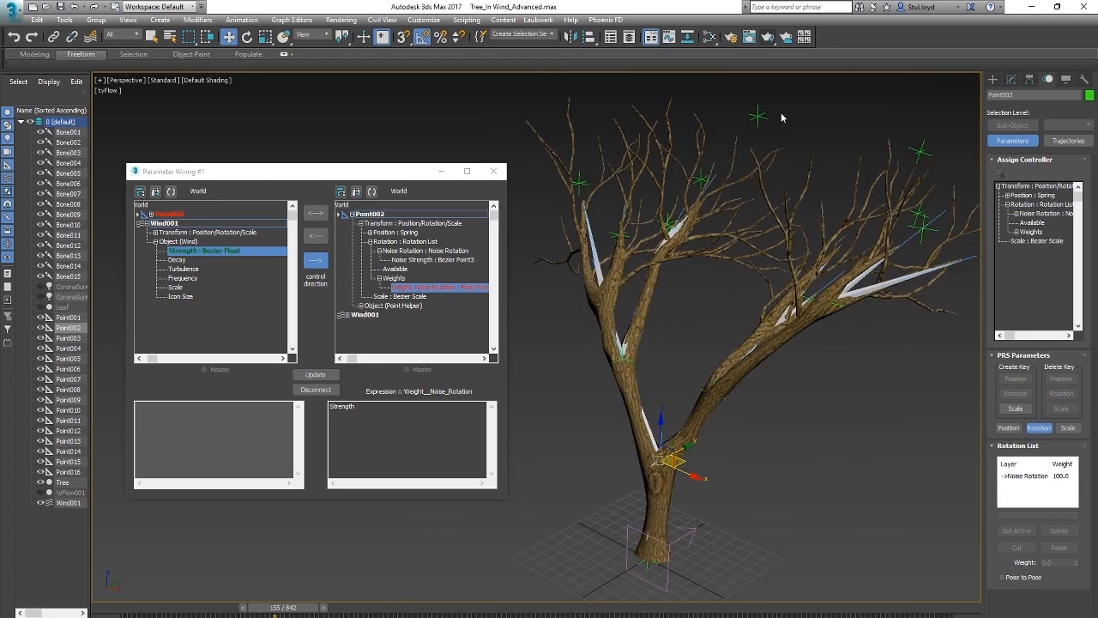
{"action": "scroll", "coordinate": [699, 338], "scroll_direction": "up", "scroll_amount": 5}
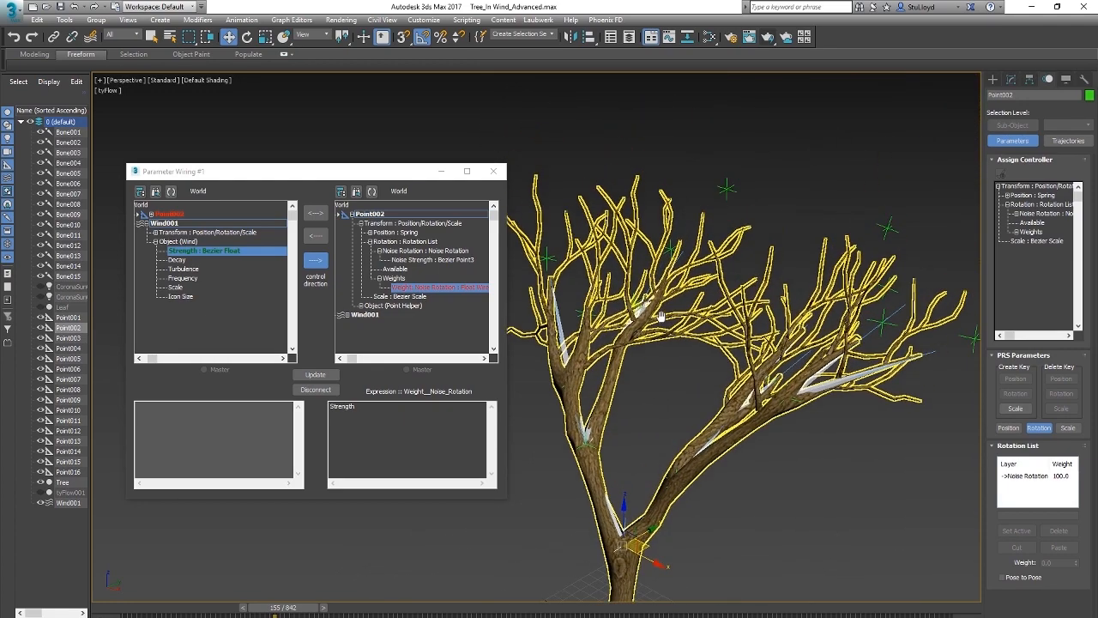
{"action": "left_click", "coordinate": [724, 183]}
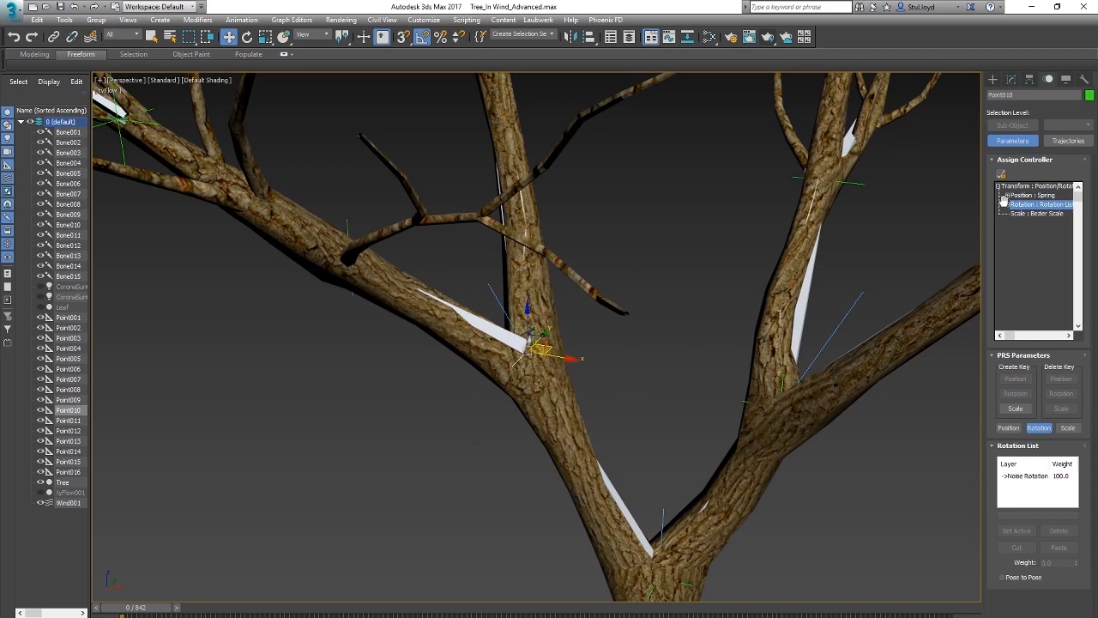
Step: Select Point010 together with Wind001 and start wiring their parameters in the Parameter Wiring dialog
{"action": "scroll", "coordinate": [705, 416], "scroll_direction": "down", "scroll_amount": 3}
{"action": "middle_click_drag", "start_coordinate": [670, 403], "coordinate": [647, 374], "text": "alt"}
{"action": "left_click", "coordinate": [690, 538], "text": "ctrl"}
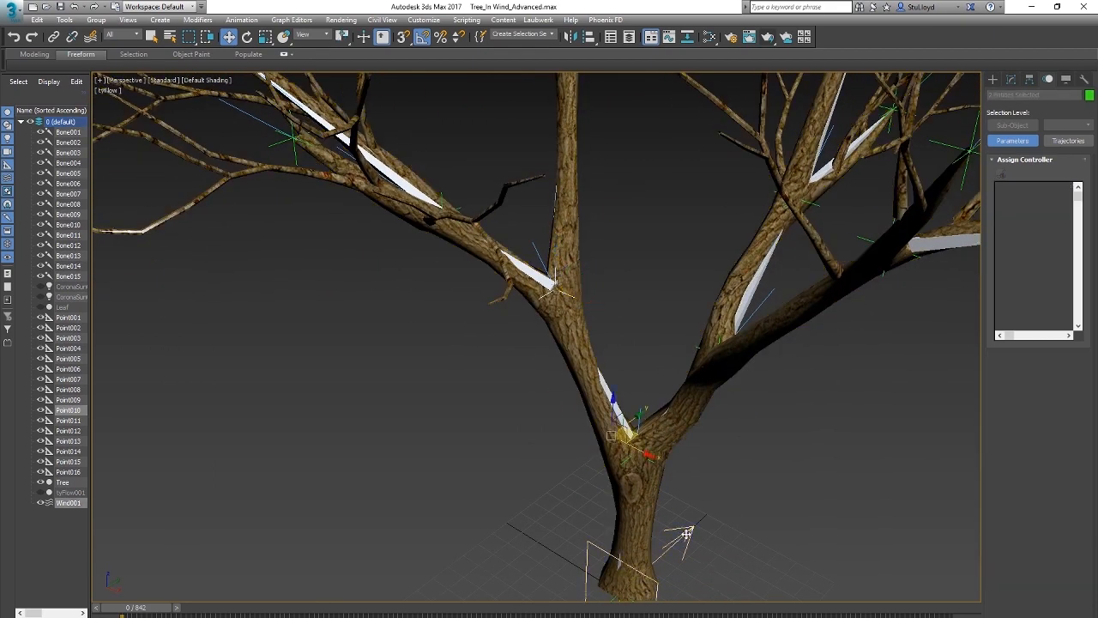
{"action": "left_click", "coordinate": [241, 19]}
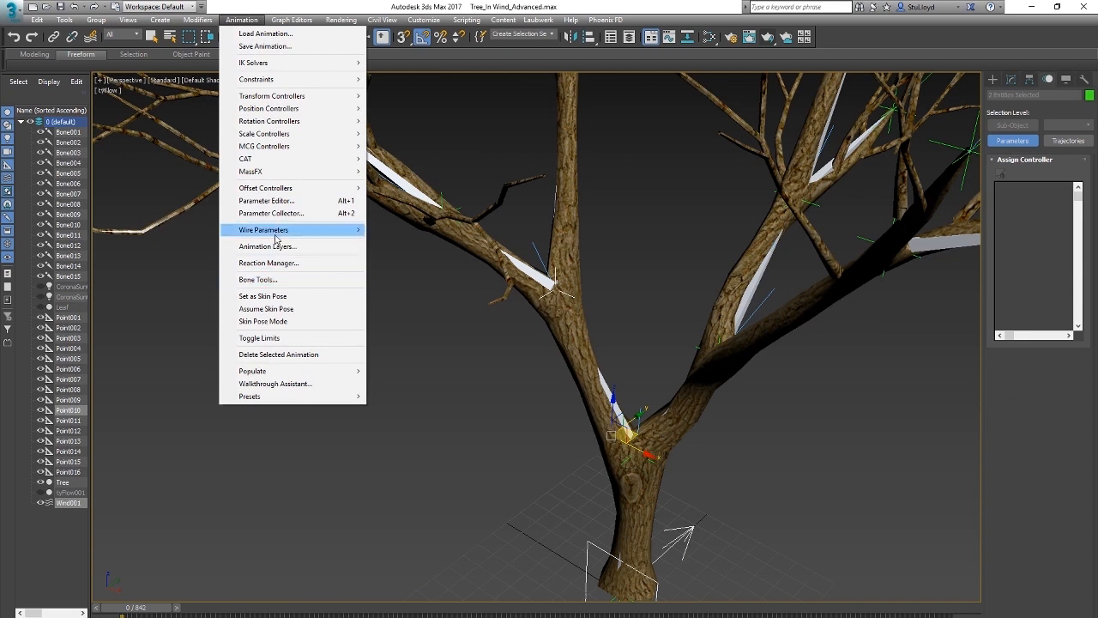
{"action": "mouse_move", "coordinate": [275, 240]}
{"action": "left_click", "coordinate": [426, 241]}
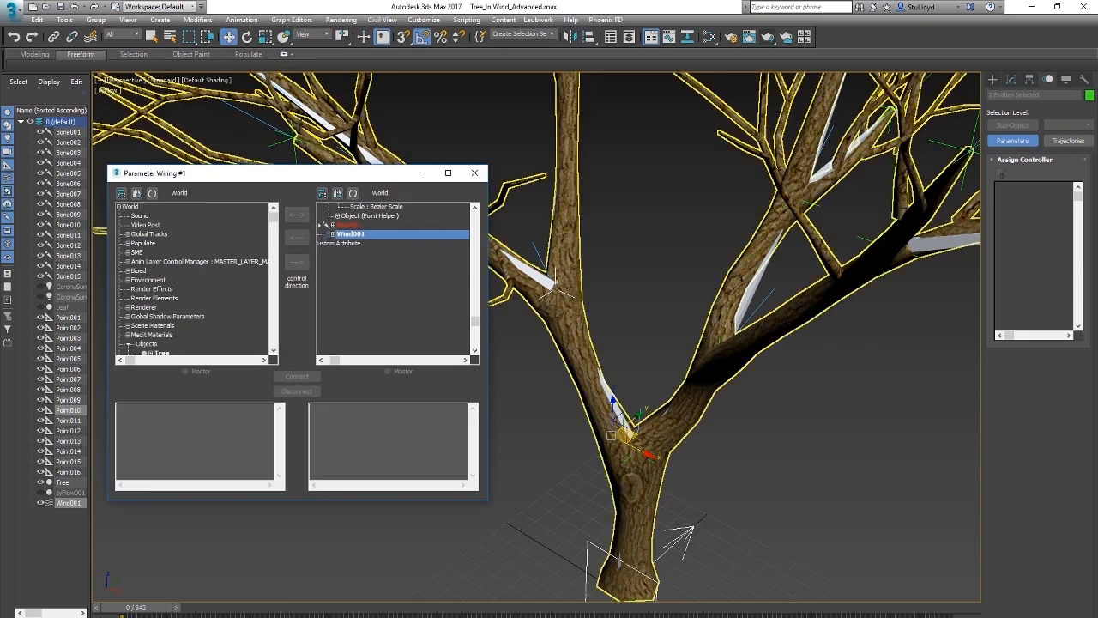
Step: Show both selected objects in the two wiring trees, choose Wind001's Strength as the source and expand Point010 as the target
{"action": "left_click_drag", "start_coordinate": [188, 172], "coordinate": [218, 228]}
{"action": "left_click", "coordinate": [181, 248]}
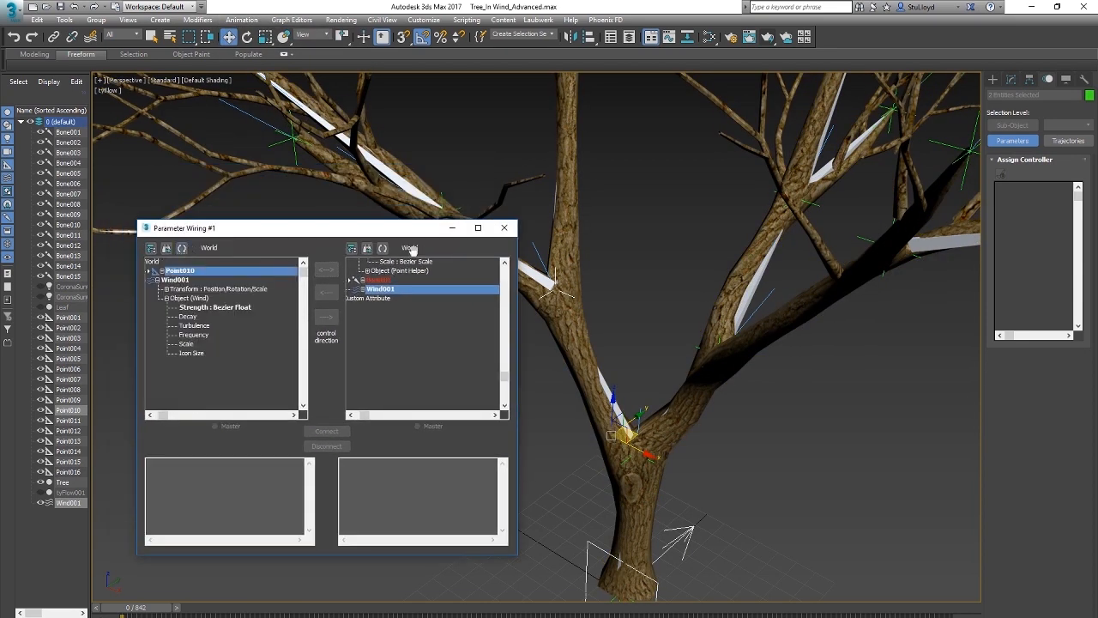
{"action": "left_click", "coordinate": [382, 248]}
{"action": "left_click_drag", "start_coordinate": [351, 230], "coordinate": [316, 250]}
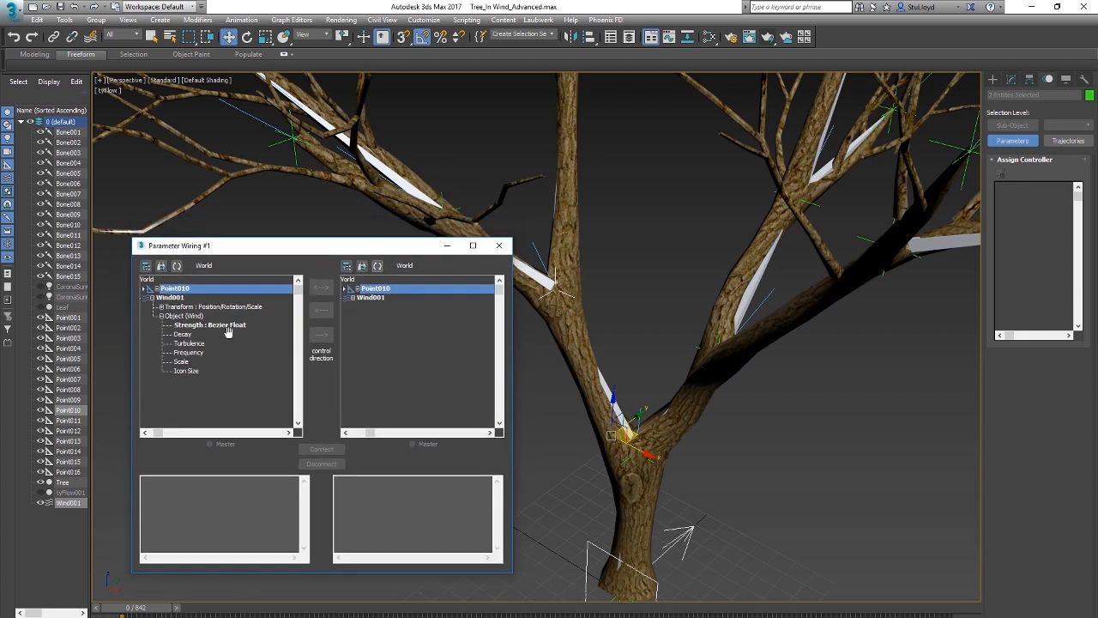
{"action": "left_click", "coordinate": [257, 324]}
{"action": "left_click", "coordinate": [357, 291]}
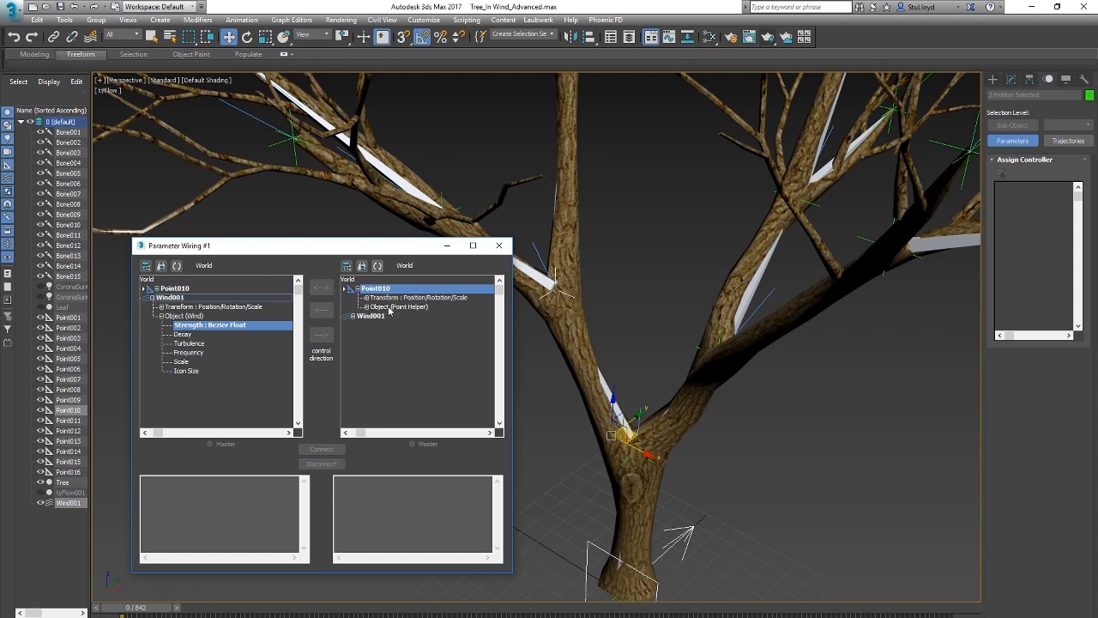
{"action": "left_click_drag", "start_coordinate": [357, 251], "coordinate": [354, 265]}
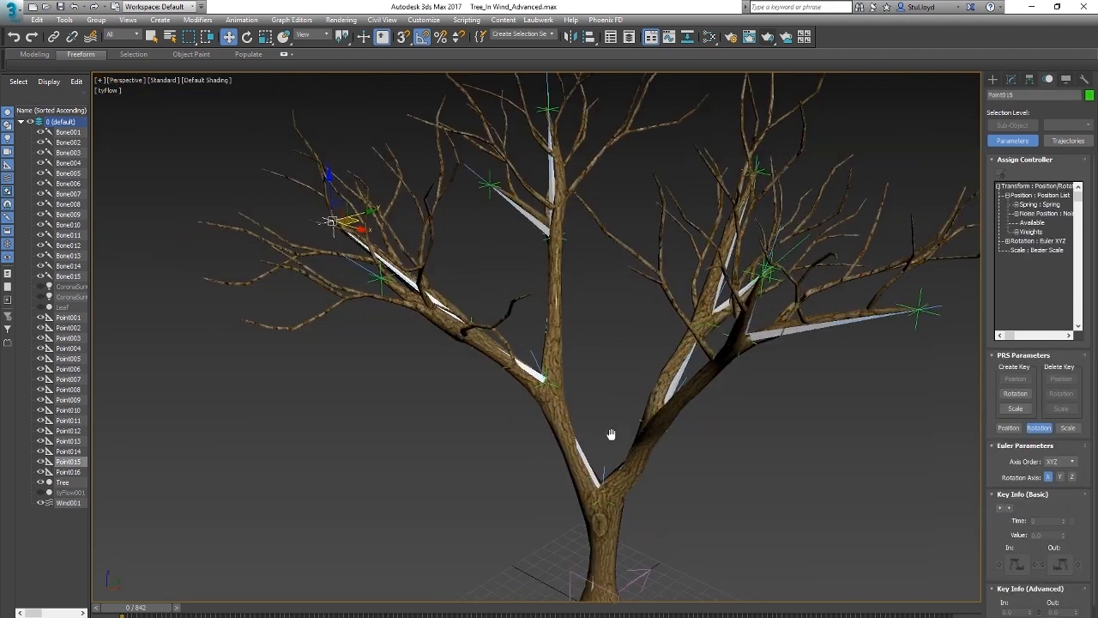
Step: Select Wind001 at the base of the tree and start the animation playback
{"action": "scroll", "coordinate": [607, 436], "scroll_direction": "down", "scroll_amount": 3}
{"action": "scroll", "coordinate": [604, 434], "scroll_direction": "up", "scroll_amount": 4}
{"action": "scroll", "coordinate": [615, 443], "scroll_direction": "down", "scroll_amount": 3}
{"action": "middle_click_drag", "start_coordinate": [604, 441], "coordinate": [587, 427]}
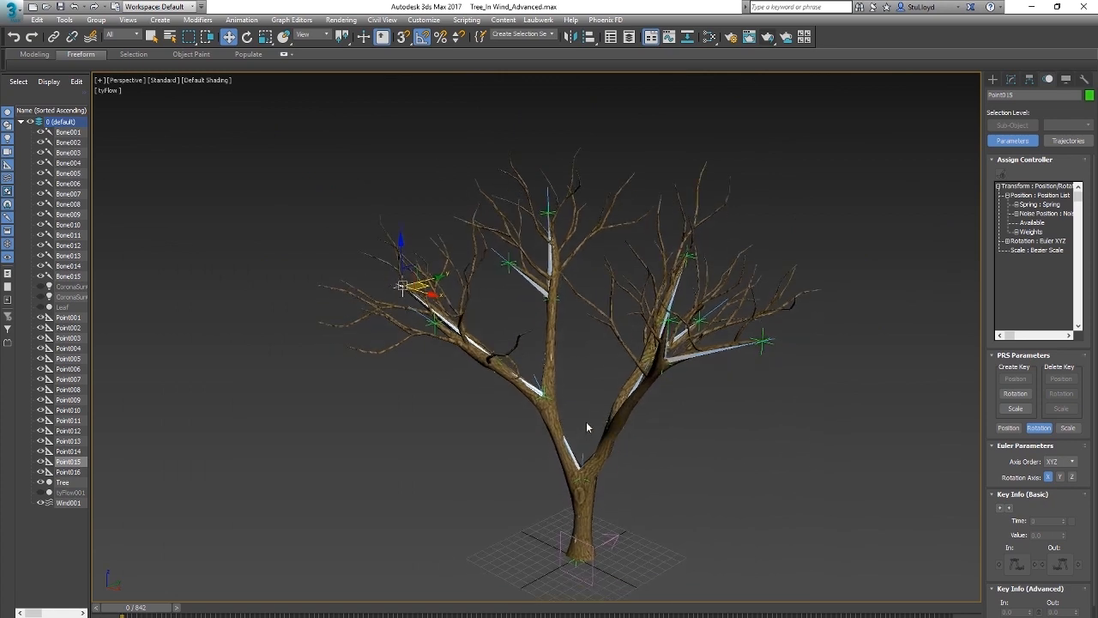
{"action": "scroll", "coordinate": [582, 440], "scroll_direction": "up", "scroll_amount": 4}
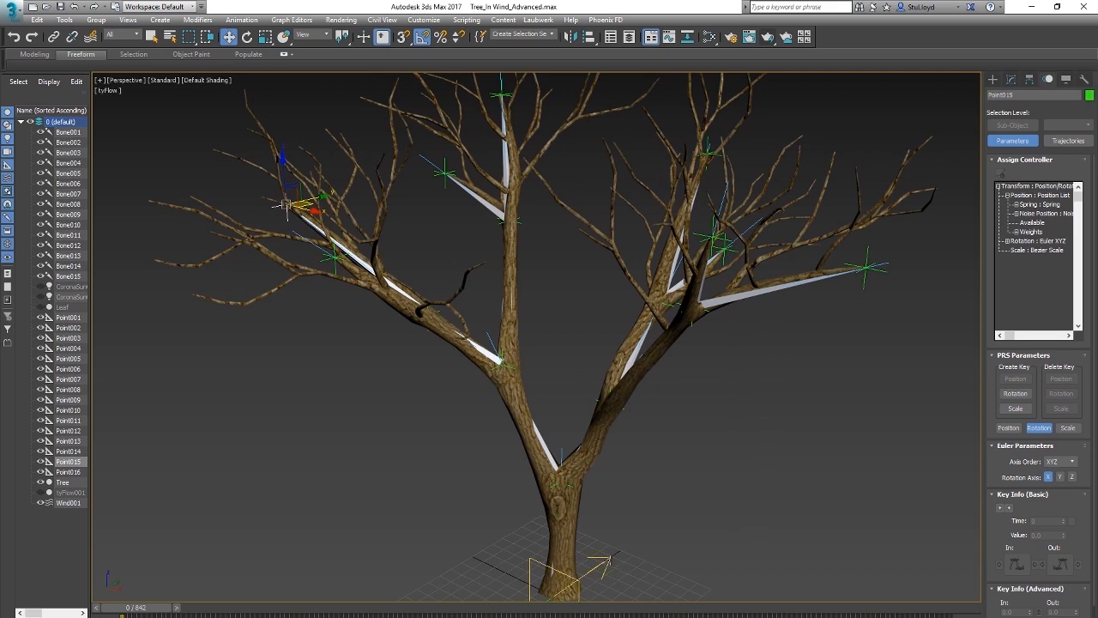
{"action": "left_click", "coordinate": [609, 562]}
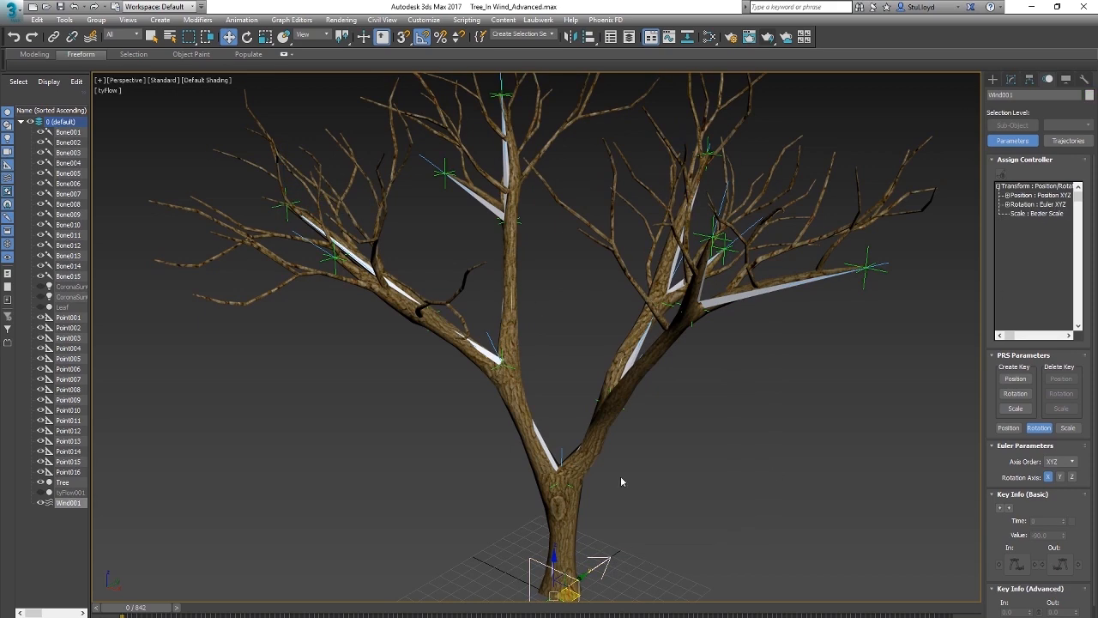
{"action": "key", "text": "slash"}
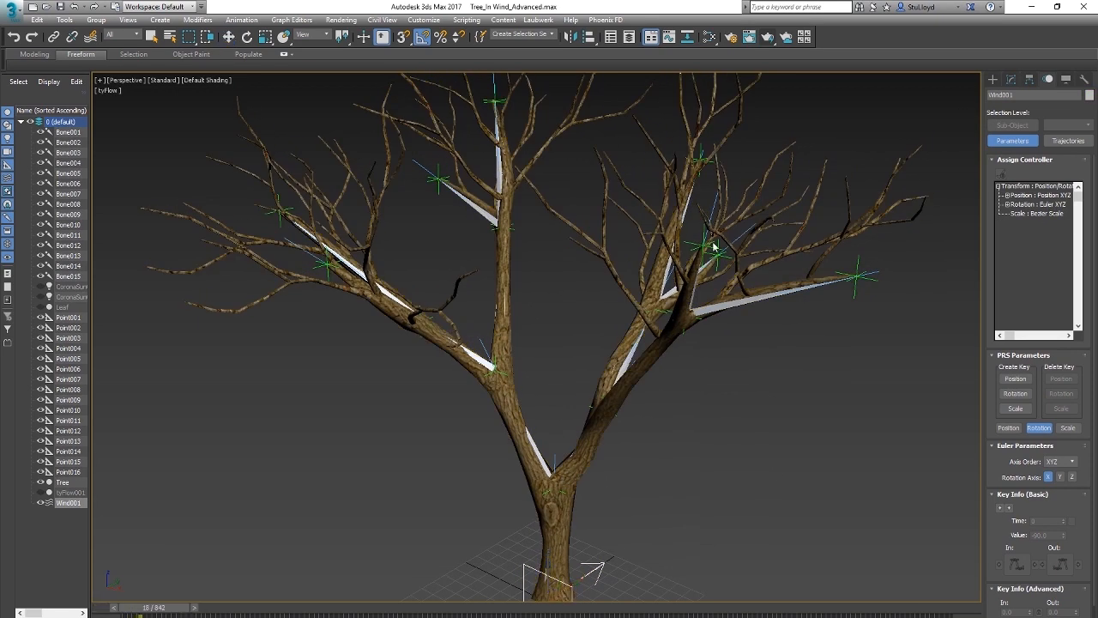
Step: Raise Wind001's Strength to 0.58 and on to 0.96 during playback to test how the tree bends
{"action": "left_click", "coordinate": [1013, 80]}
{"action": "left_click_drag", "start_coordinate": [1072, 266], "coordinate": [1072, 240]}
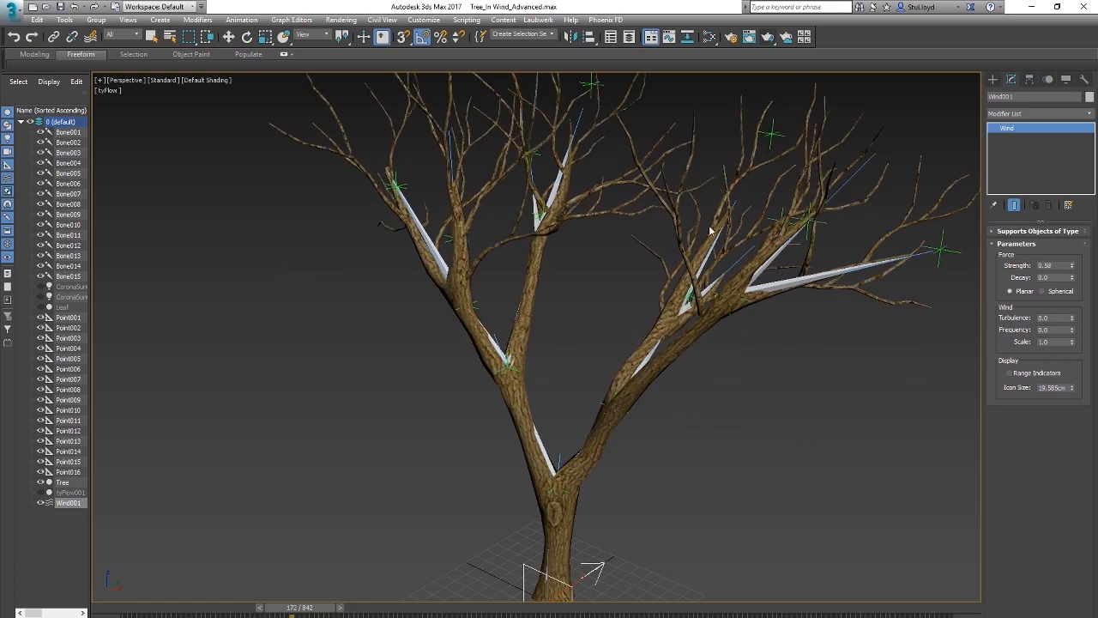
{"action": "scroll", "coordinate": [643, 329], "scroll_direction": "down", "scroll_amount": 3}
{"action": "scroll", "coordinate": [688, 337], "scroll_direction": "up", "scroll_amount": 3}
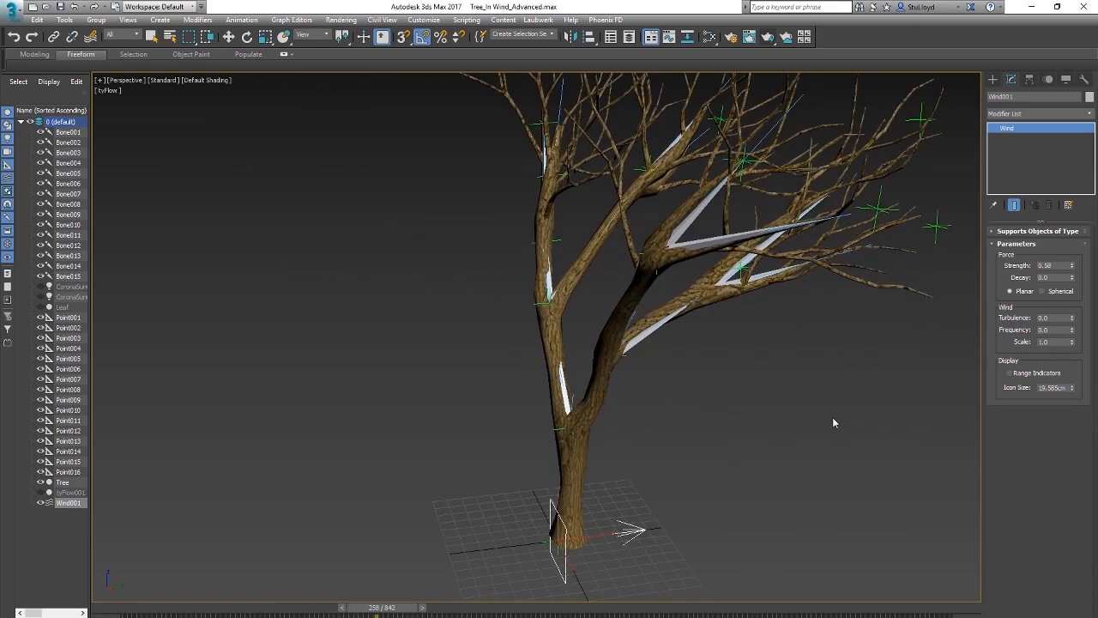
{"action": "left_click_drag", "start_coordinate": [1072, 268], "coordinate": [1072, 247]}
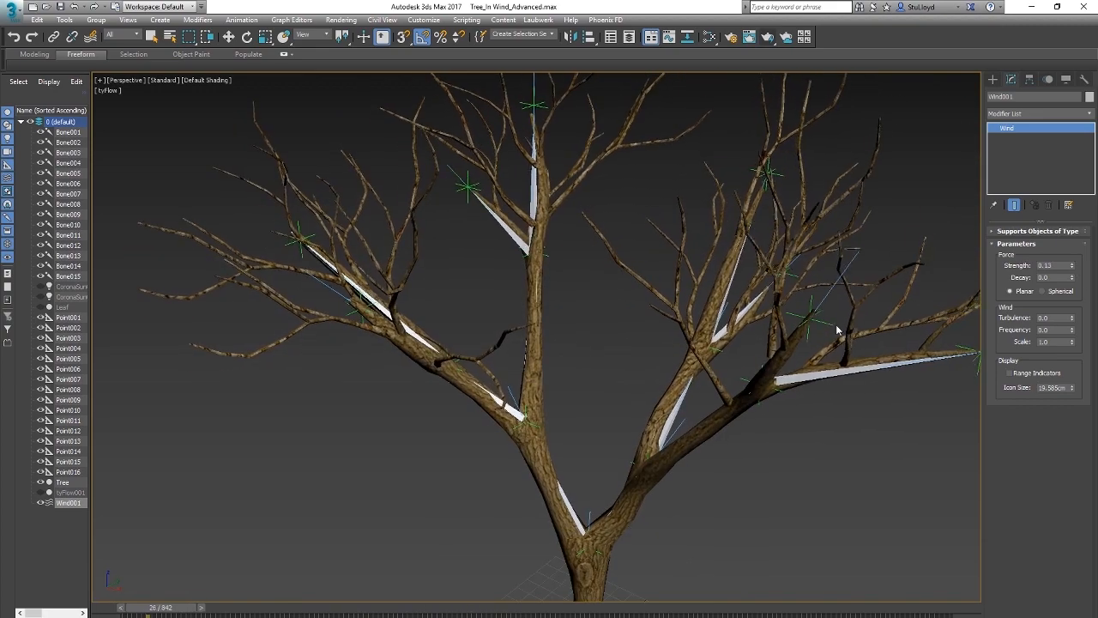
{"action": "scroll", "coordinate": [598, 375], "scroll_direction": "down", "scroll_amount": 4}
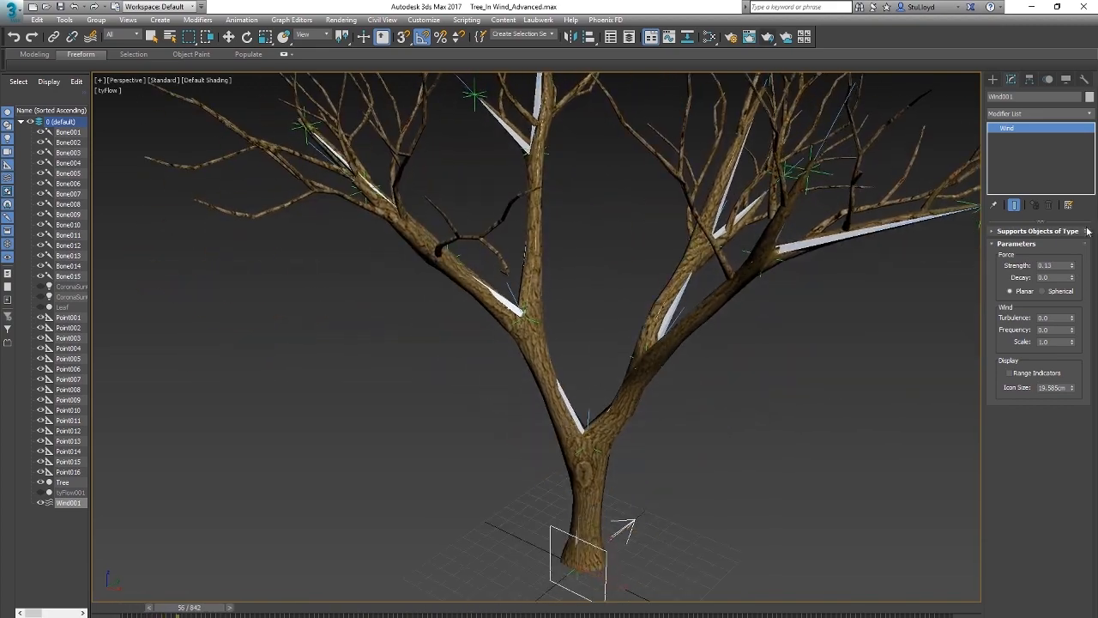
Step: Set Wind001's Strength to 0.19, watch the branches move during playback and stop the animation
{"action": "left_click_drag", "start_coordinate": [1072, 268], "coordinate": [1072, 262]}
{"action": "scroll", "coordinate": [645, 450], "scroll_direction": "up", "scroll_amount": 5}
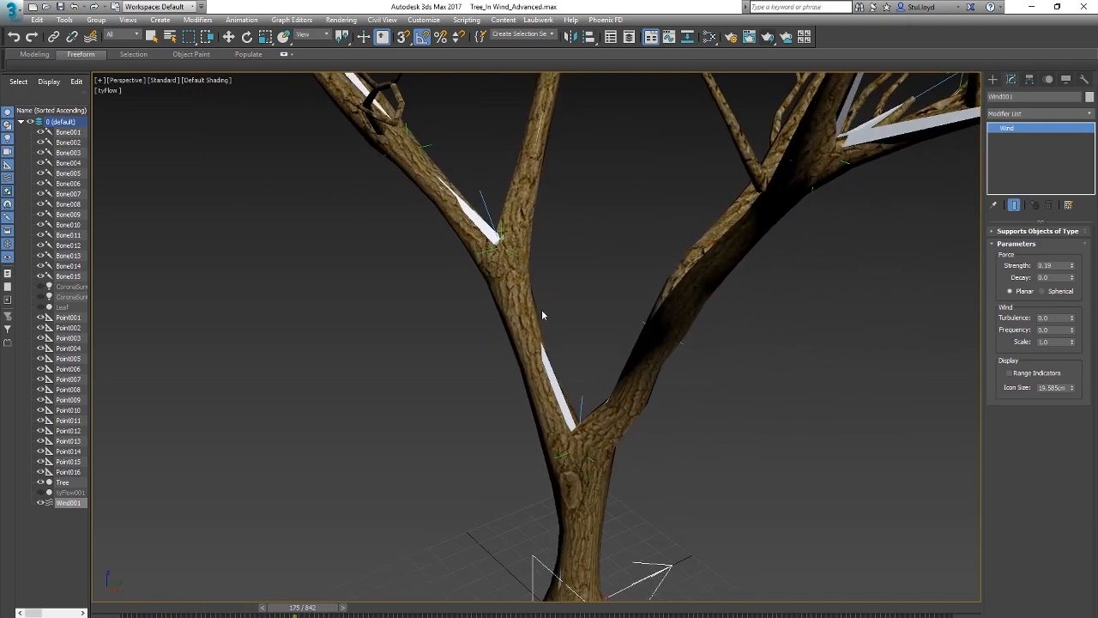
{"action": "scroll", "coordinate": [541, 309], "scroll_direction": "down", "scroll_amount": 6}
{"action": "scroll", "coordinate": [504, 343], "scroll_direction": "up", "scroll_amount": 2}
{"action": "middle_click_drag", "start_coordinate": [591, 352], "coordinate": [541, 357]}
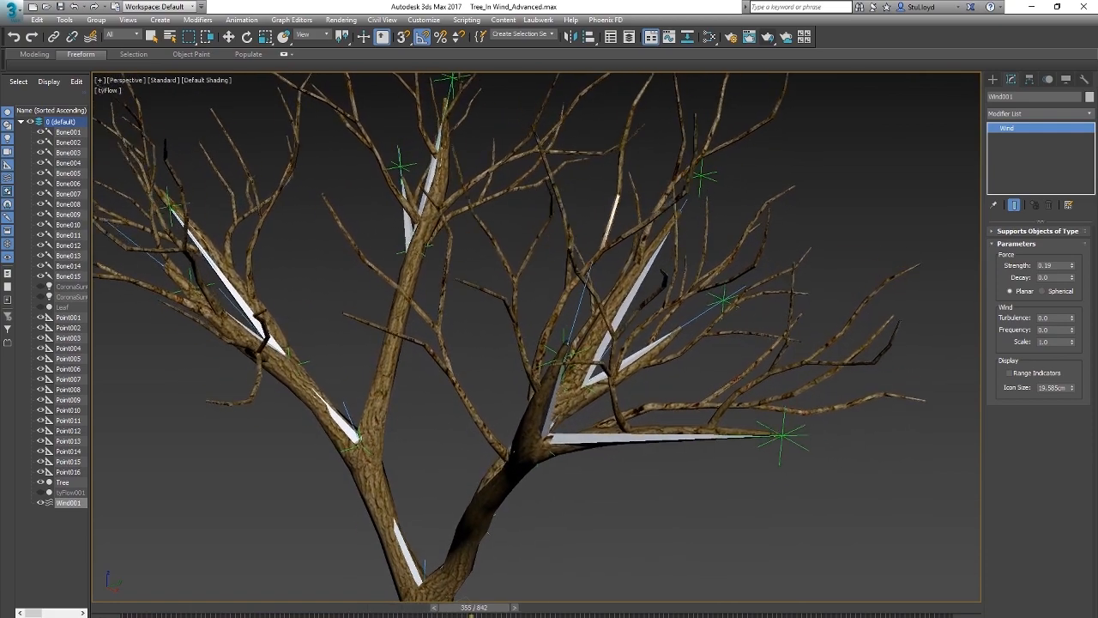
{"action": "key", "text": "slash"}
Step: Check Point006's Spring and Noise Position controller settings
{"action": "left_click", "coordinate": [560, 353]}
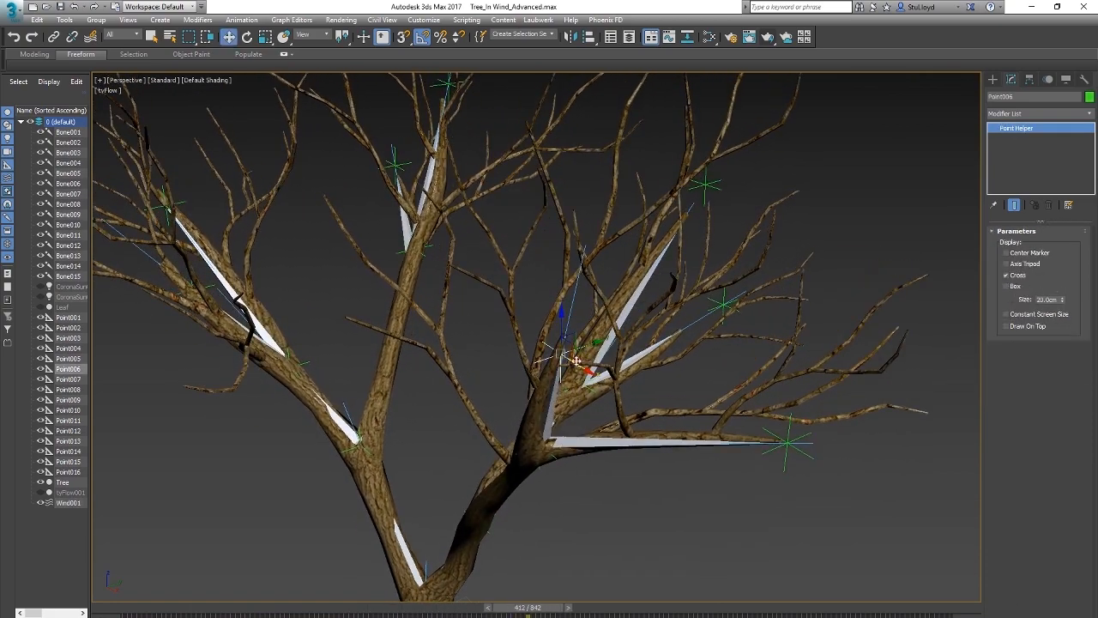
{"action": "left_click", "coordinate": [1031, 80]}
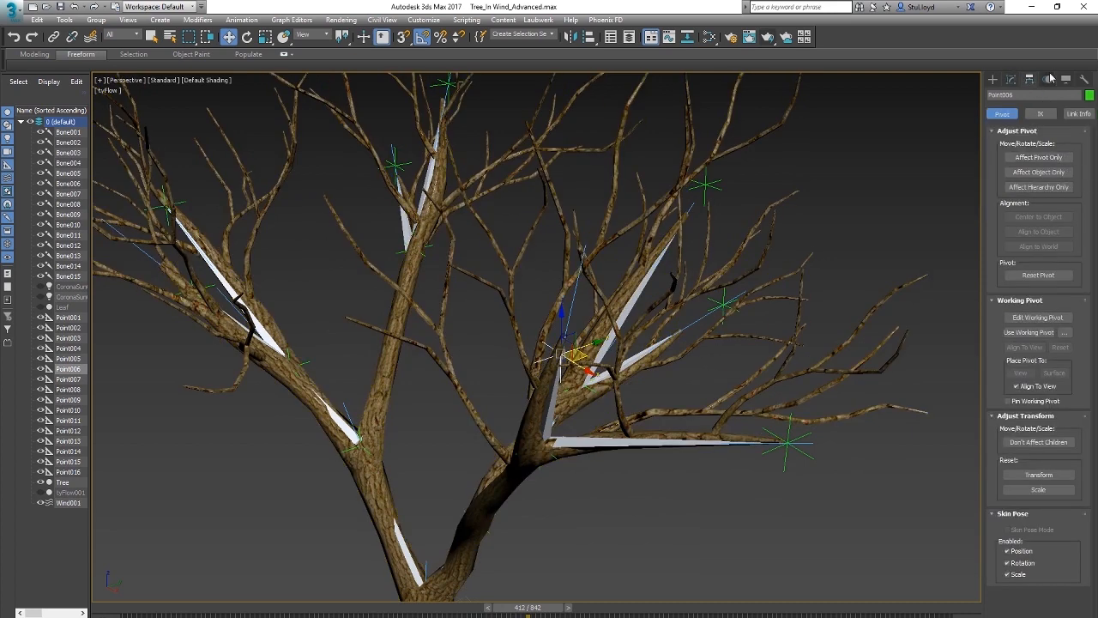
{"action": "left_click", "coordinate": [1048, 79]}
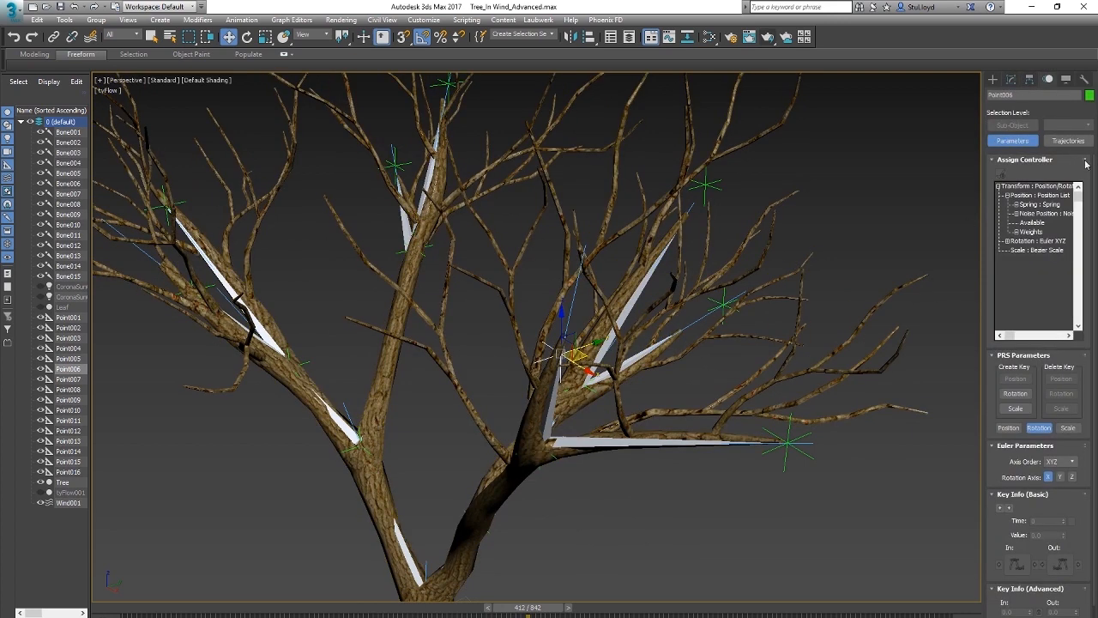
{"action": "double_click", "coordinate": [1037, 205]}
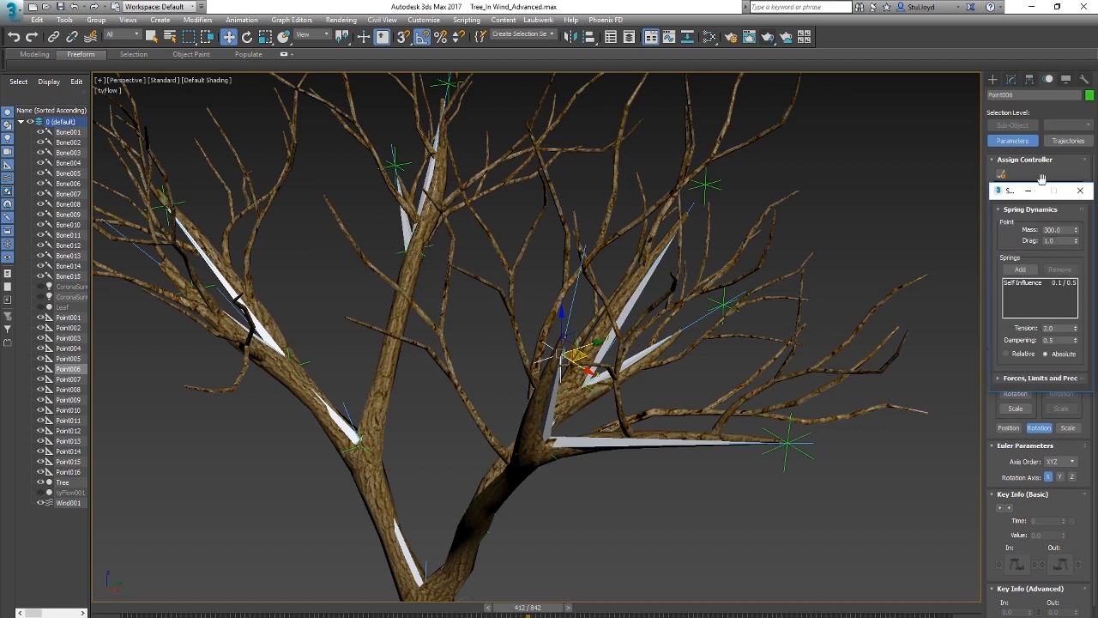
{"action": "left_click", "coordinate": [1083, 193]}
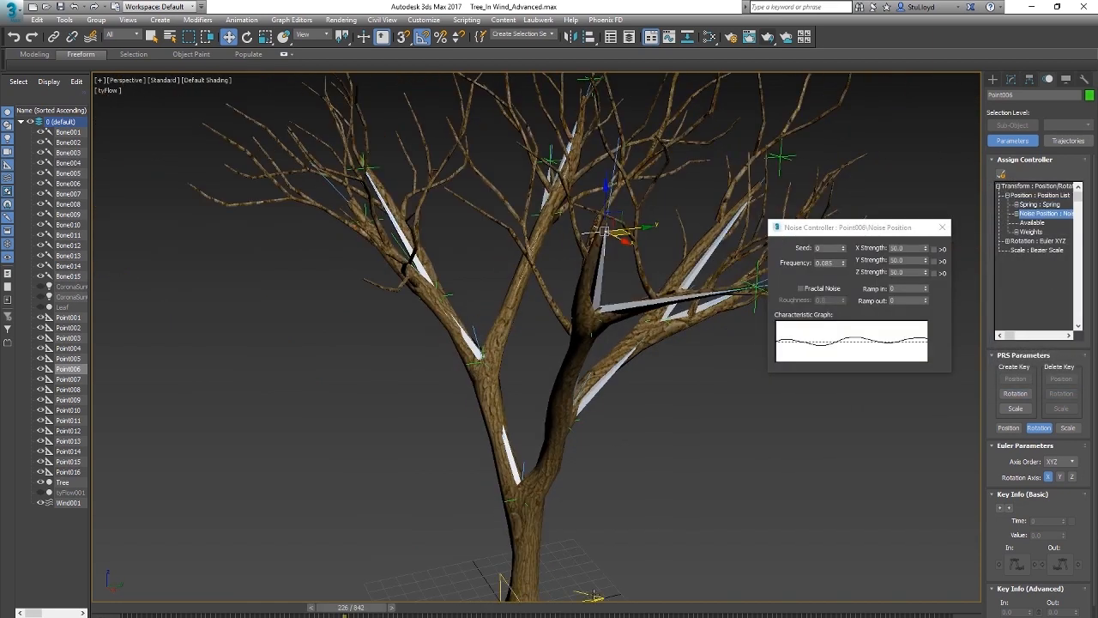
Step: Set Wind001's Strength to 0.1 and watch the tree's motion during playback
{"action": "left_click", "coordinate": [595, 594]}
{"action": "left_click", "coordinate": [1012, 79]}
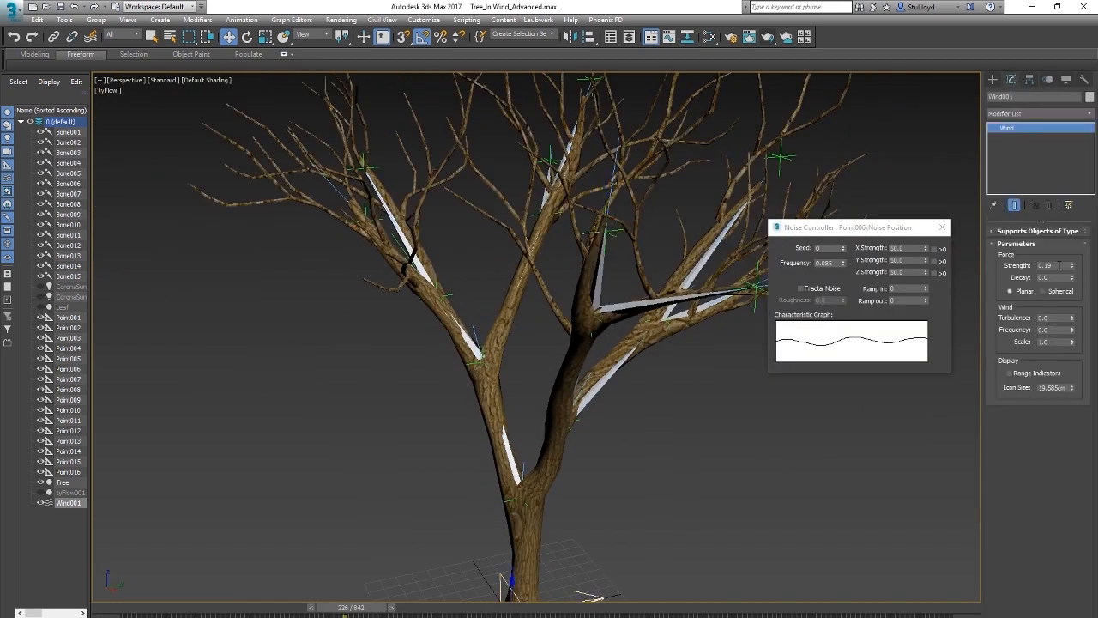
{"action": "key", "text": "Return"}
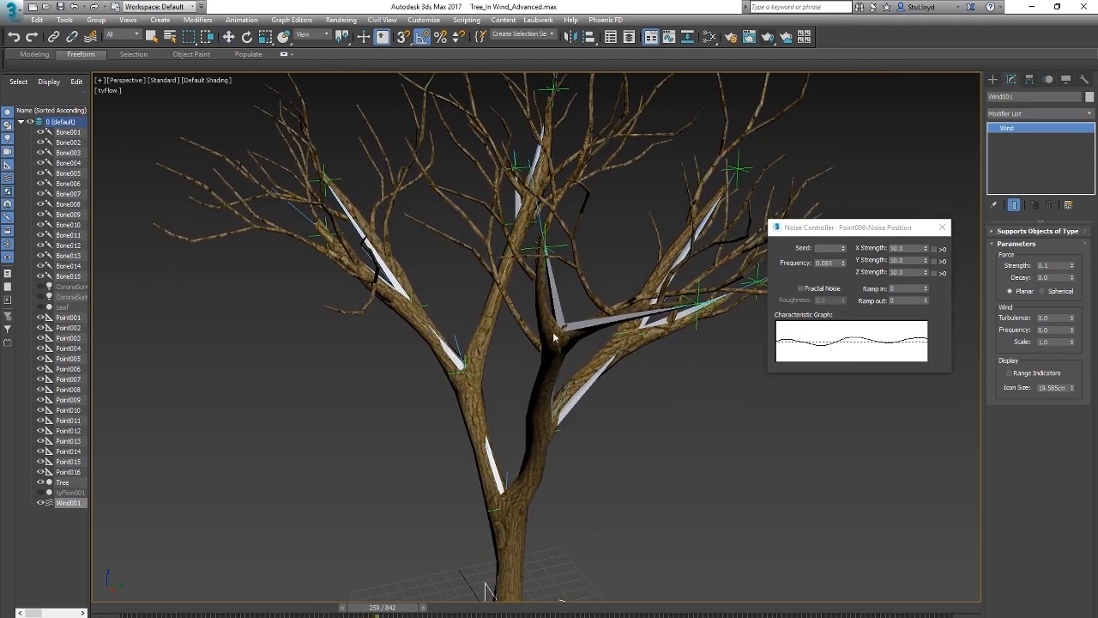
{"action": "scroll", "coordinate": [574, 401], "scroll_direction": "up", "scroll_amount": 5}
{"action": "scroll", "coordinate": [575, 400], "scroll_direction": "down", "scroll_amount": 5}
{"action": "middle_click_drag", "start_coordinate": [532, 380], "coordinate": [618, 404]}
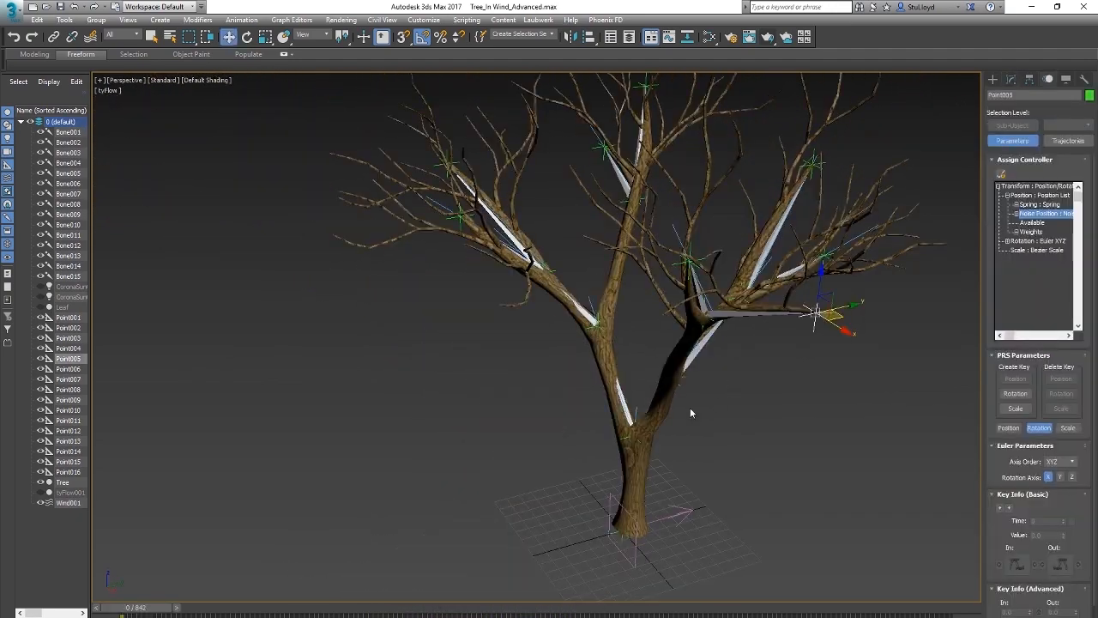
Step: Deselect Point005 and switch to the plain selection tool
{"action": "scroll", "coordinate": [695, 404], "scroll_direction": "up", "scroll_amount": 4}
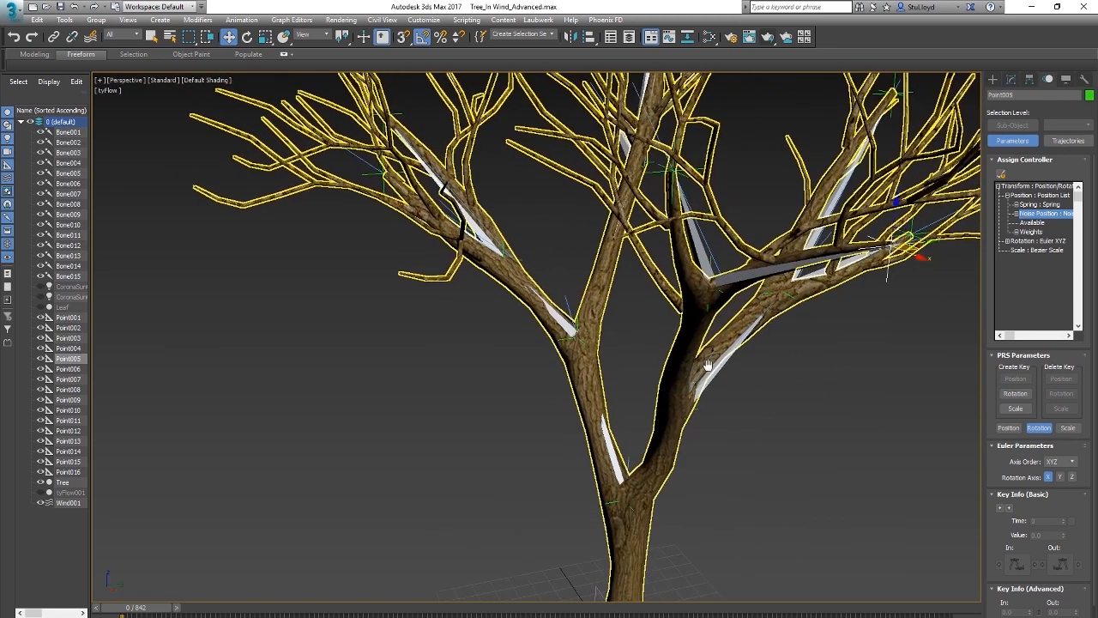
{"action": "scroll", "coordinate": [737, 391], "scroll_direction": "down", "scroll_amount": 4}
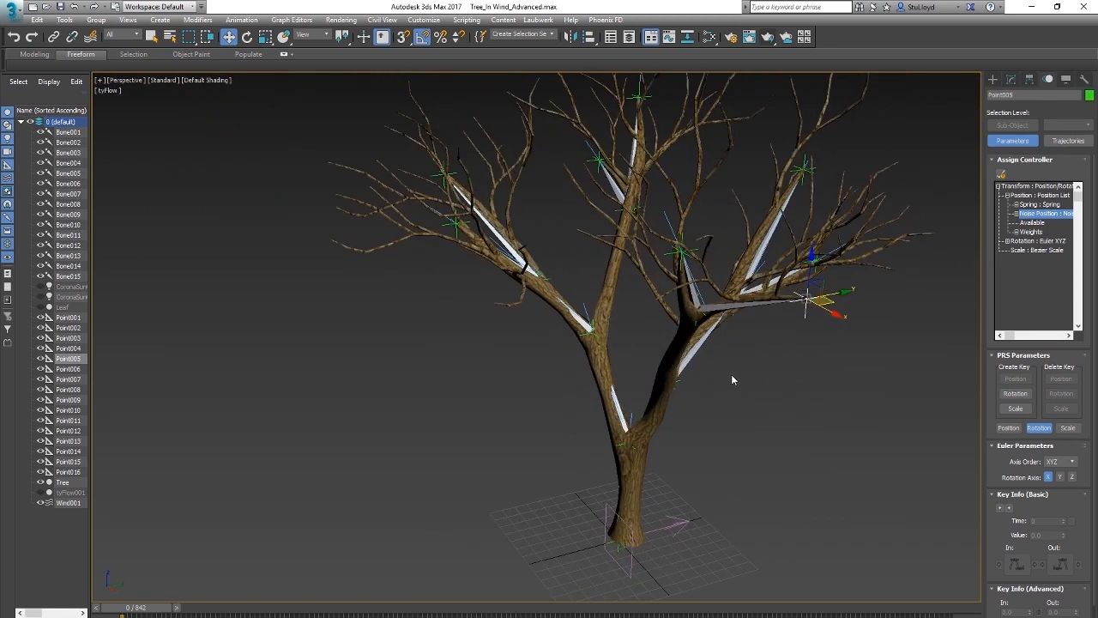
{"action": "scroll", "coordinate": [717, 371], "scroll_direction": "up", "scroll_amount": 4}
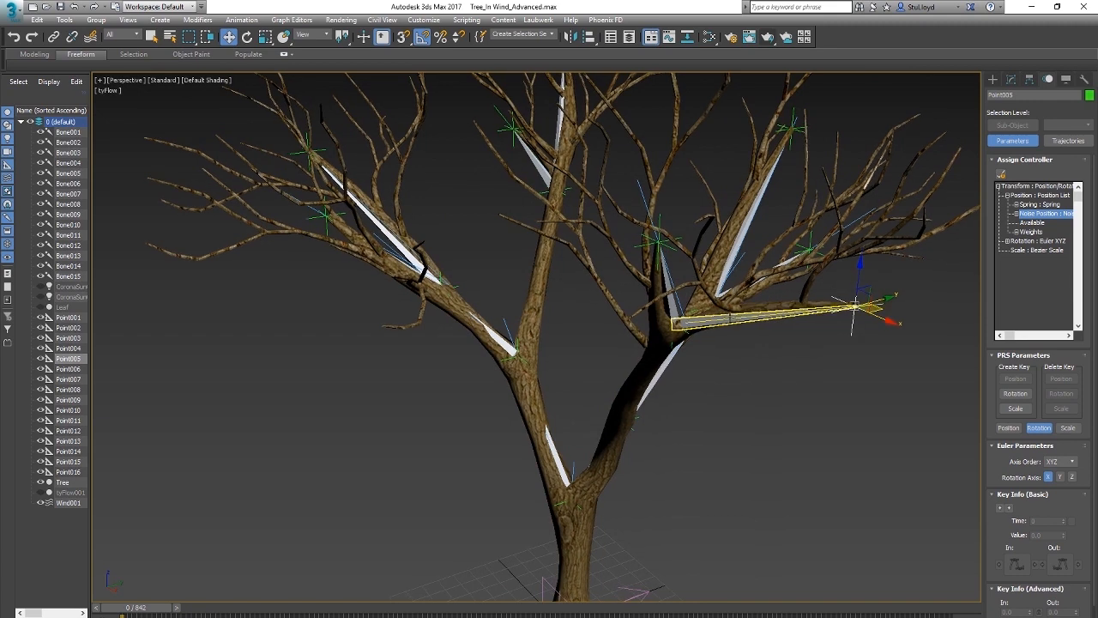
{"action": "scroll", "coordinate": [854, 306], "scroll_direction": "down", "scroll_amount": 5}
{"action": "left_click", "coordinate": [675, 454]}
{"action": "key", "text": "q"}
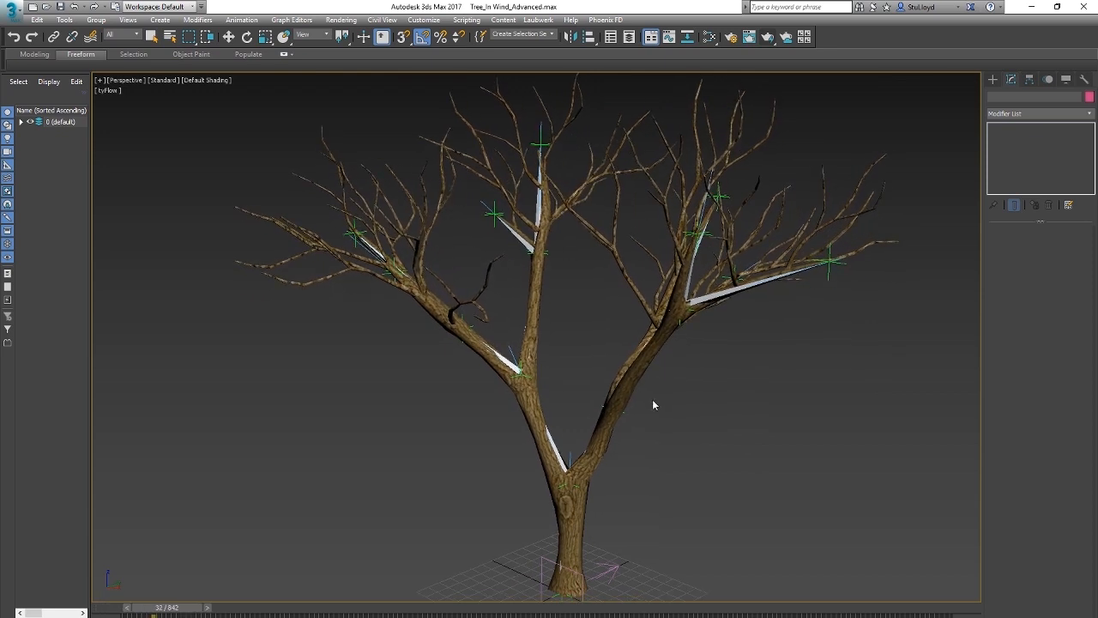
Step: Examine the whole tree's swaying motion from different sides during playback
{"action": "middle_click_drag", "start_coordinate": [634, 348], "coordinate": [610, 355], "text": "alt"}
{"action": "scroll", "coordinate": [536, 367], "scroll_direction": "up", "scroll_amount": 4}
{"action": "scroll", "coordinate": [617, 346], "scroll_direction": "down", "scroll_amount": 3}
{"action": "middle_click_drag", "start_coordinate": [643, 316], "coordinate": [633, 343]}
{"action": "scroll", "coordinate": [633, 342], "scroll_direction": "down", "scroll_amount": 4}
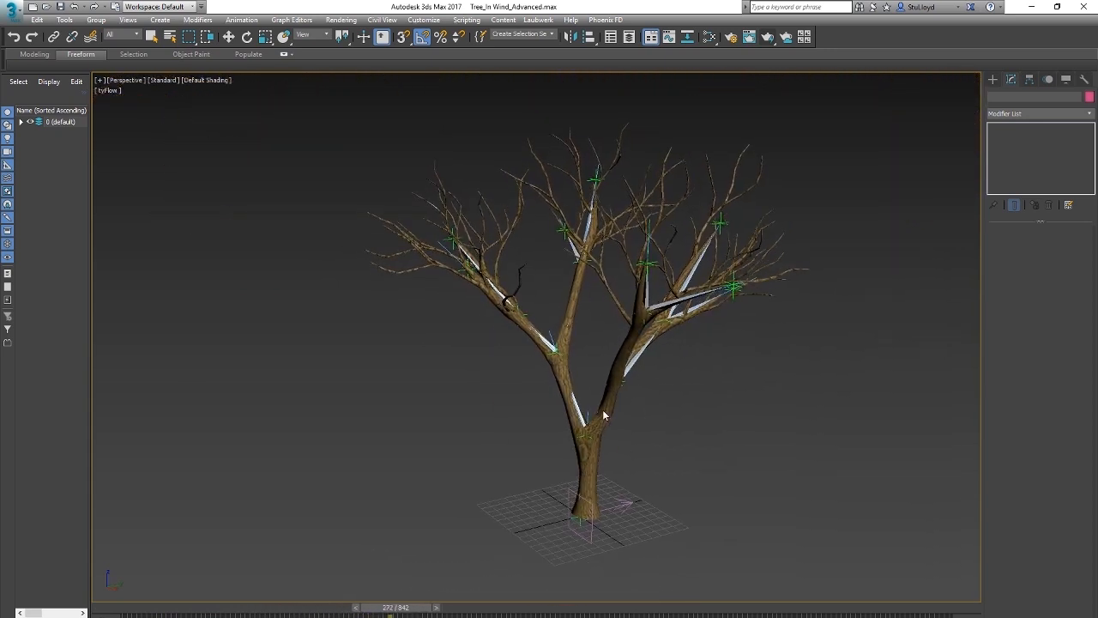
{"action": "scroll", "coordinate": [612, 417], "scroll_direction": "up", "scroll_amount": 4}
{"action": "middle_click_drag", "start_coordinate": [688, 472], "coordinate": [647, 465]}
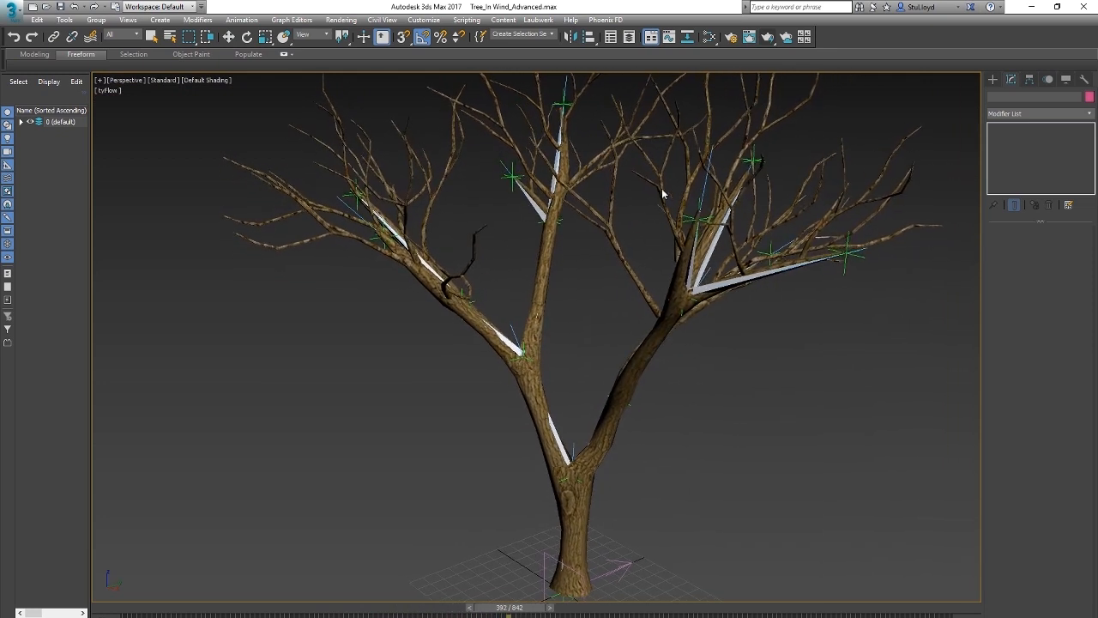
Step: Select the Wind001 space warp and examine the tree's pose at frame 432 from several sides
{"action": "left_click", "coordinate": [562, 609]}
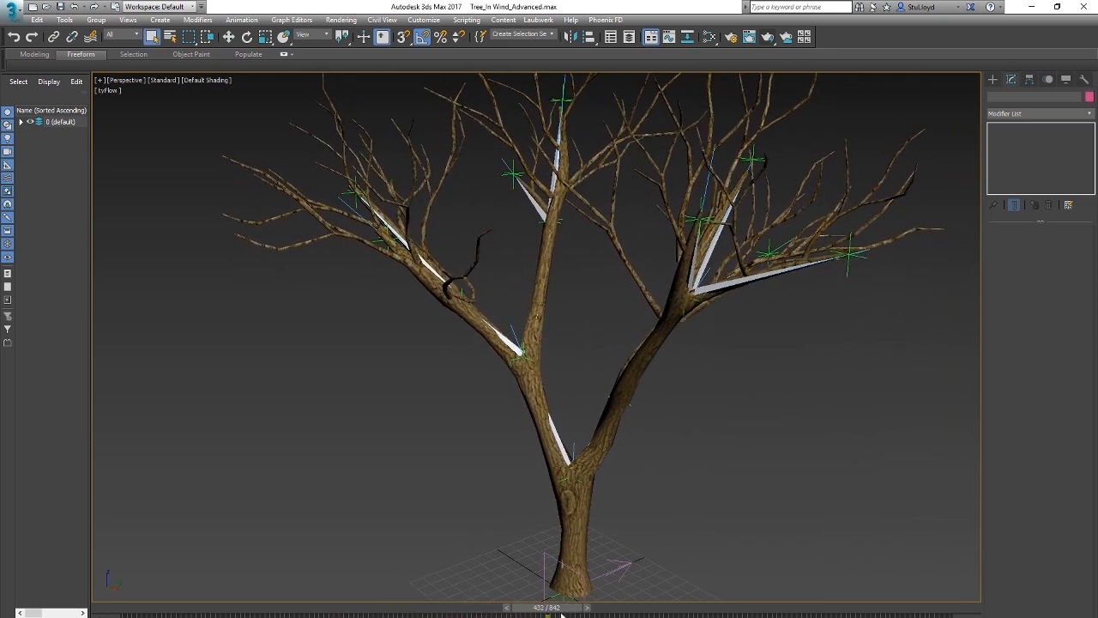
{"action": "left_click", "coordinate": [629, 567]}
{"action": "middle_click_drag", "start_coordinate": [661, 395], "coordinate": [659, 404]}
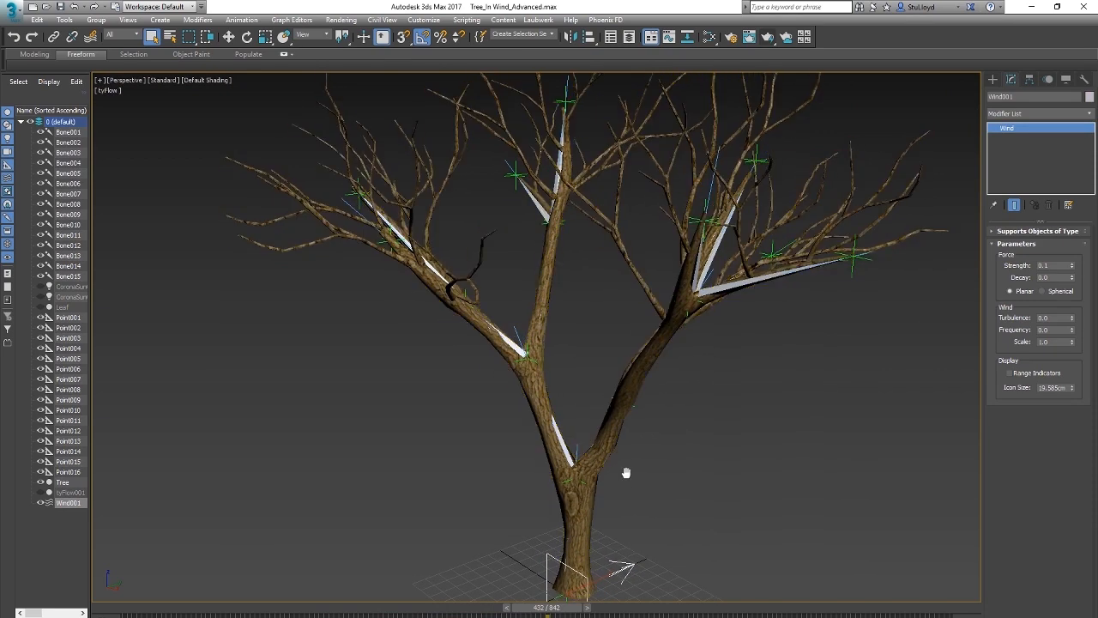
{"action": "scroll", "coordinate": [625, 473], "scroll_direction": "up", "scroll_amount": 3}
{"action": "scroll", "coordinate": [618, 472], "scroll_direction": "down", "scroll_amount": 5}
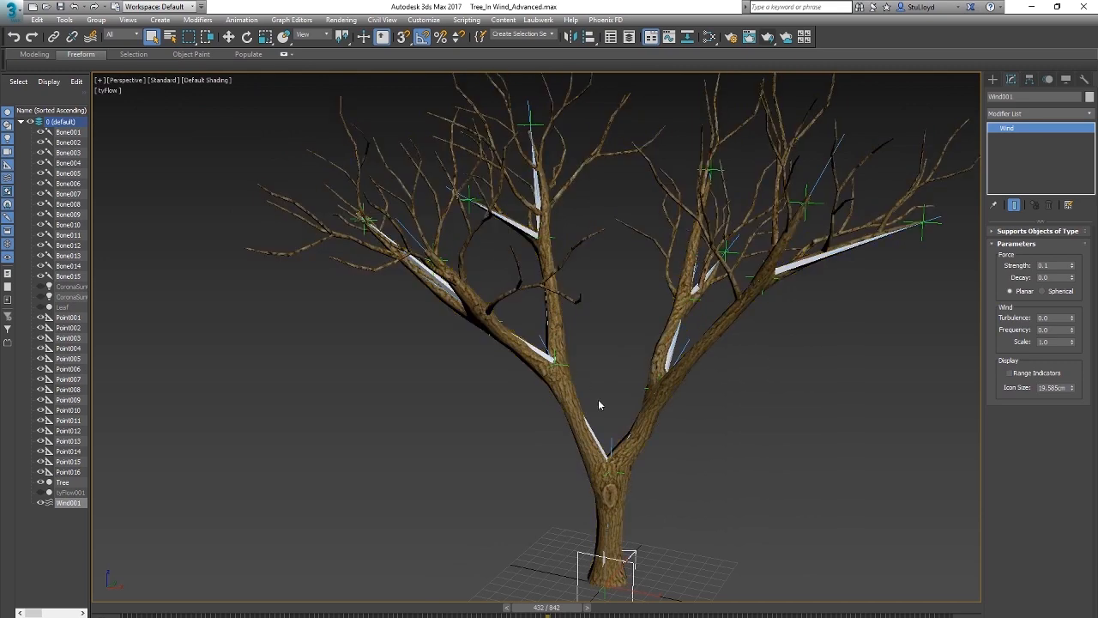
{"action": "scroll", "coordinate": [629, 467], "scroll_direction": "up", "scroll_amount": 3}
{"action": "scroll", "coordinate": [631, 471], "scroll_direction": "down", "scroll_amount": 3}
{"action": "middle_click_drag", "start_coordinate": [633, 471], "coordinate": [670, 469], "text": "alt"}
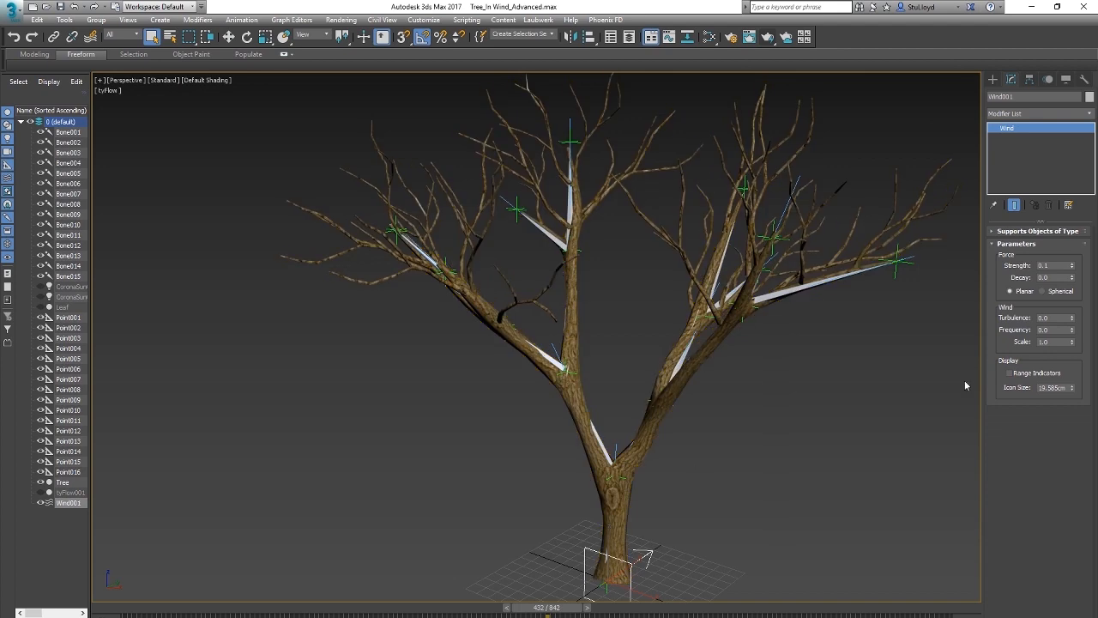
{"action": "scroll", "coordinate": [667, 460], "scroll_direction": "up", "scroll_amount": 4}
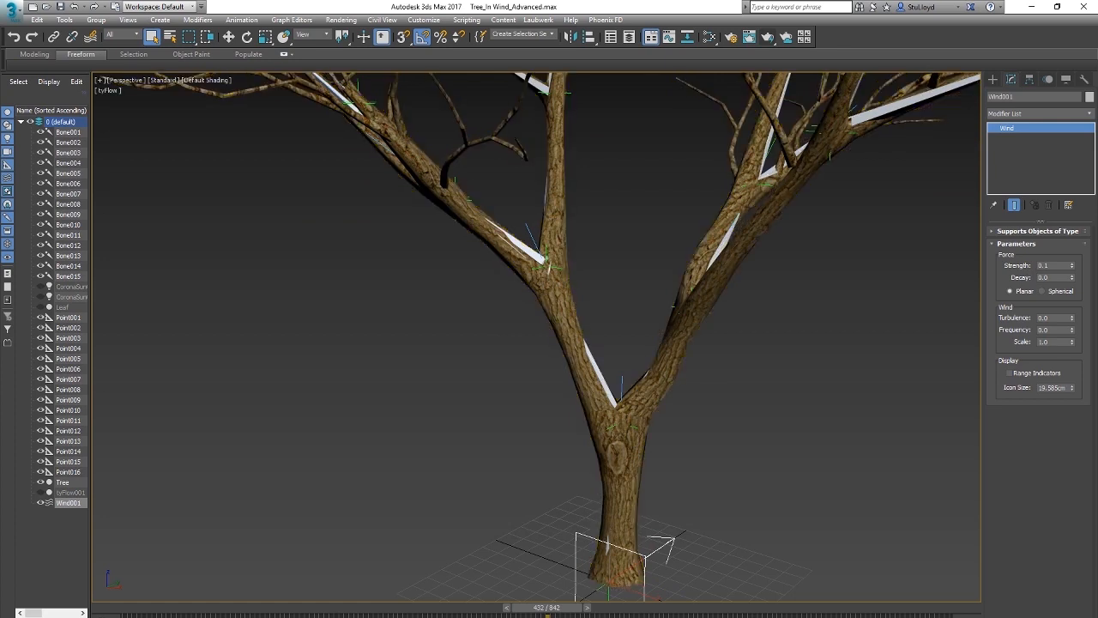
Step: Return the timeline to frame 0 and select the Point001 helper at the trunk's base
{"action": "left_click_drag", "start_coordinate": [562, 611], "coordinate": [137, 609]}
{"action": "scroll", "coordinate": [684, 540], "scroll_direction": "up", "scroll_amount": 5}
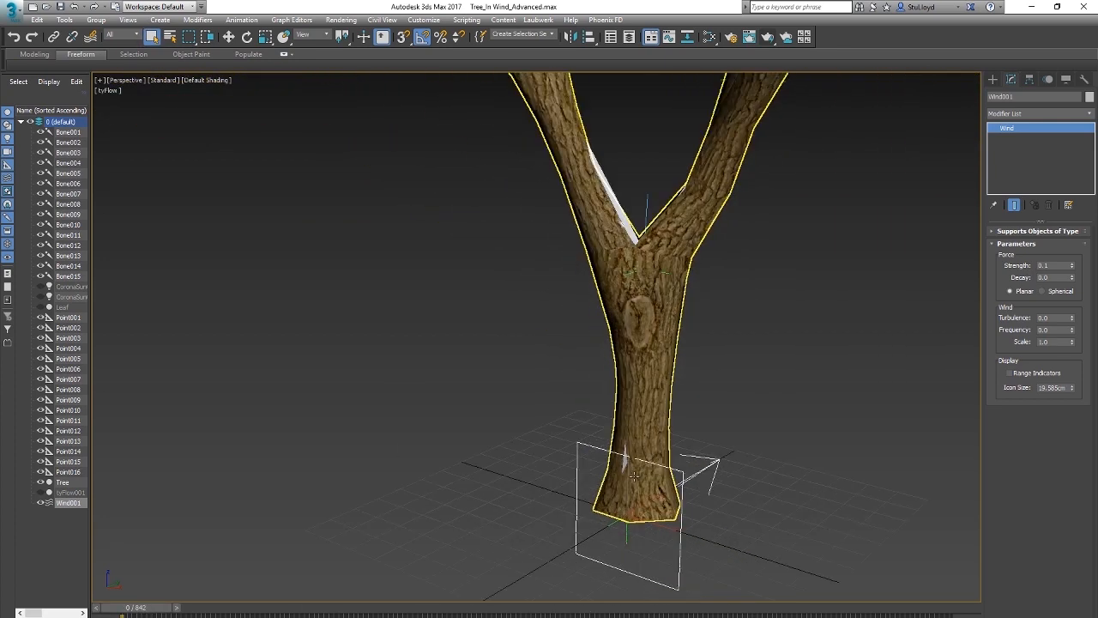
{"action": "left_click", "coordinate": [749, 409]}
{"action": "left_click", "coordinate": [633, 542]}
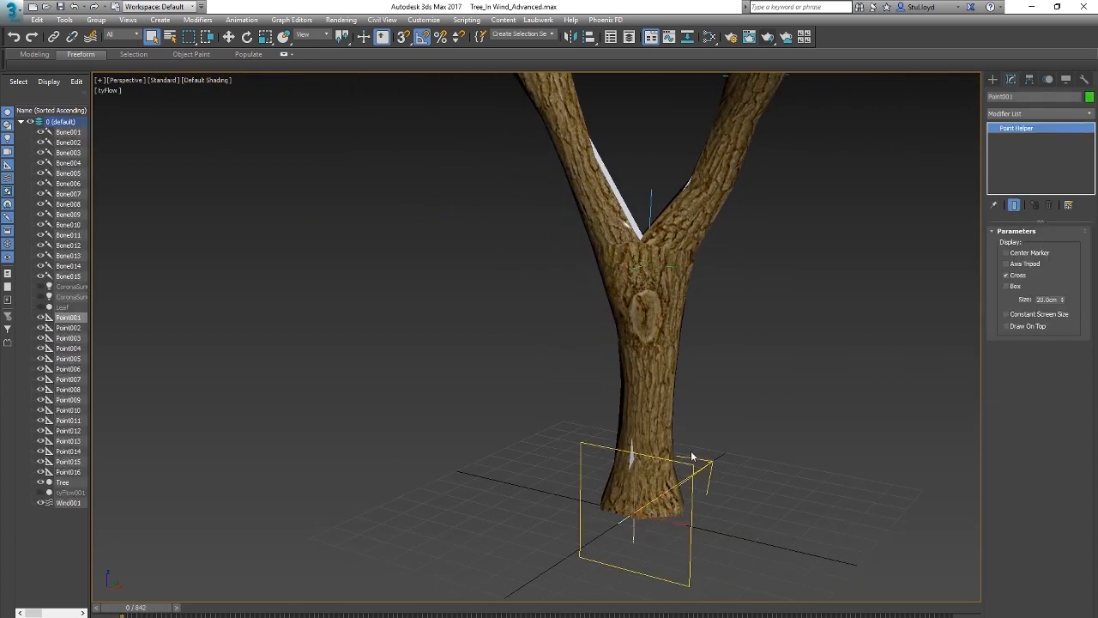
{"action": "middle_click_drag", "start_coordinate": [693, 455], "coordinate": [667, 475]}
{"action": "scroll", "coordinate": [666, 475], "scroll_direction": "down", "scroll_amount": 4}
{"action": "middle_click_drag", "start_coordinate": [640, 536], "coordinate": [650, 498], "text": "alt"}
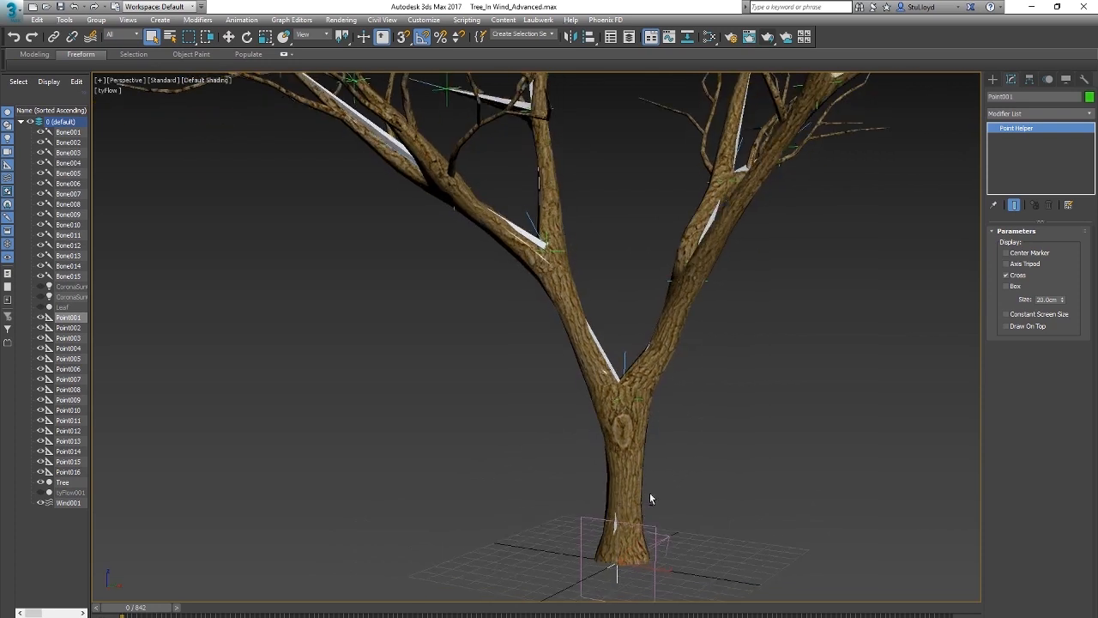
{"action": "scroll", "coordinate": [681, 498], "scroll_direction": "down", "scroll_amount": 5}
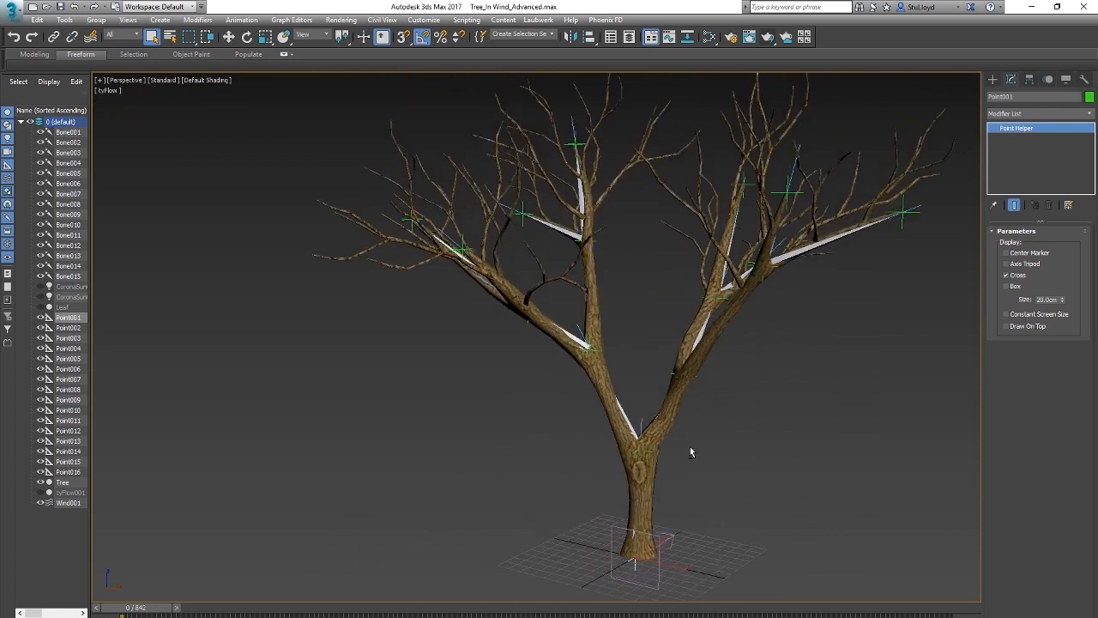
Step: Assign a Noise Rotation controller to the Available slot in Point001's Rotation List
{"action": "left_click", "coordinate": [1049, 80]}
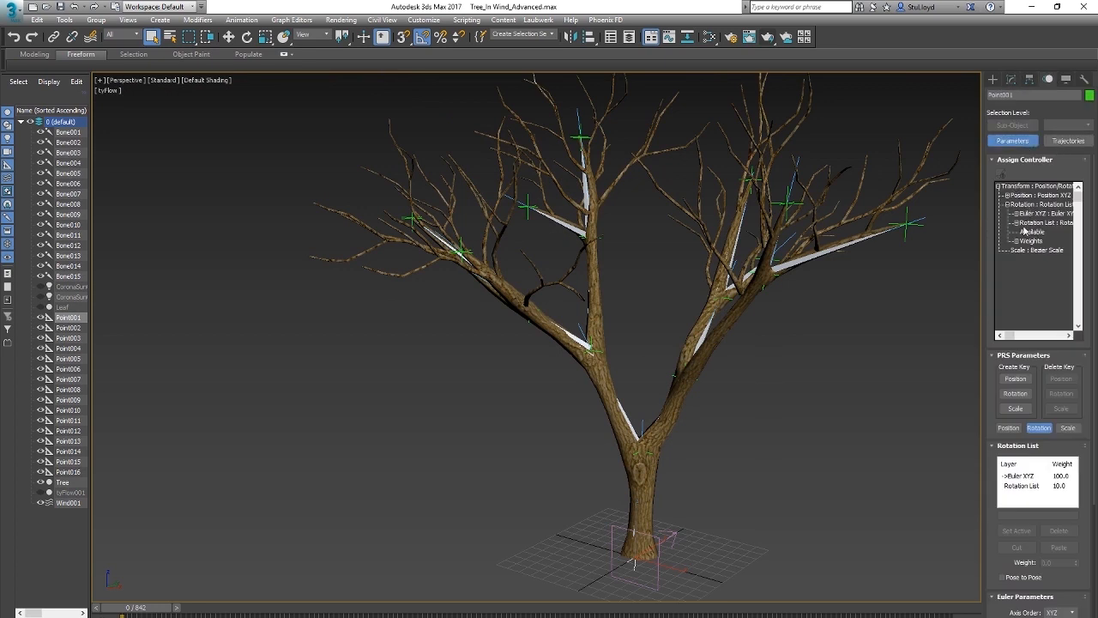
{"action": "left_click", "coordinate": [1001, 175]}
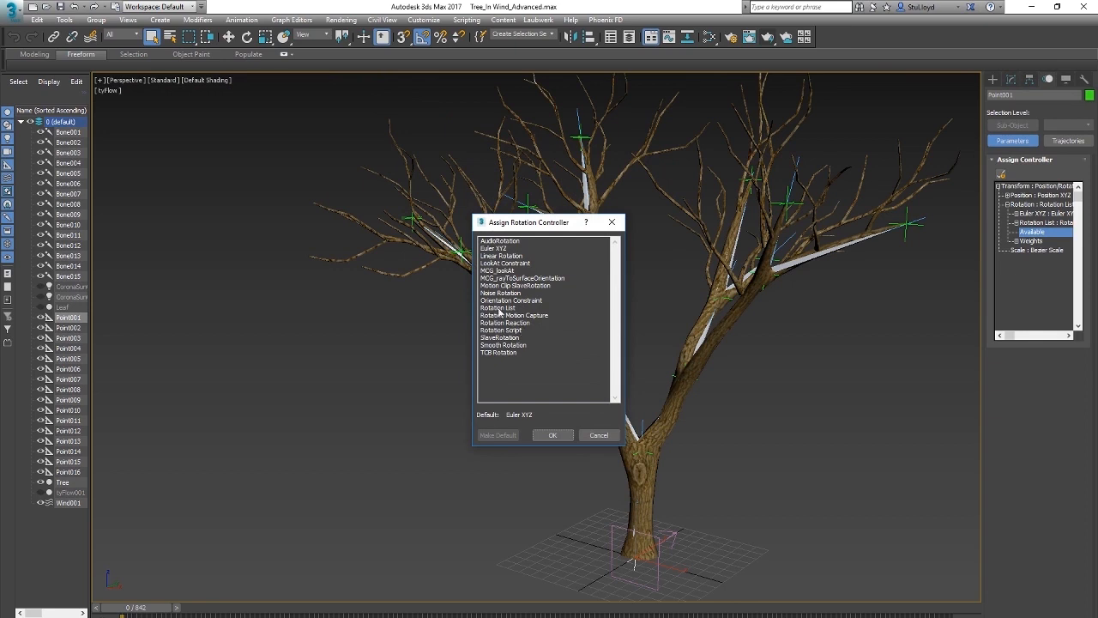
{"action": "left_click", "coordinate": [554, 435]}
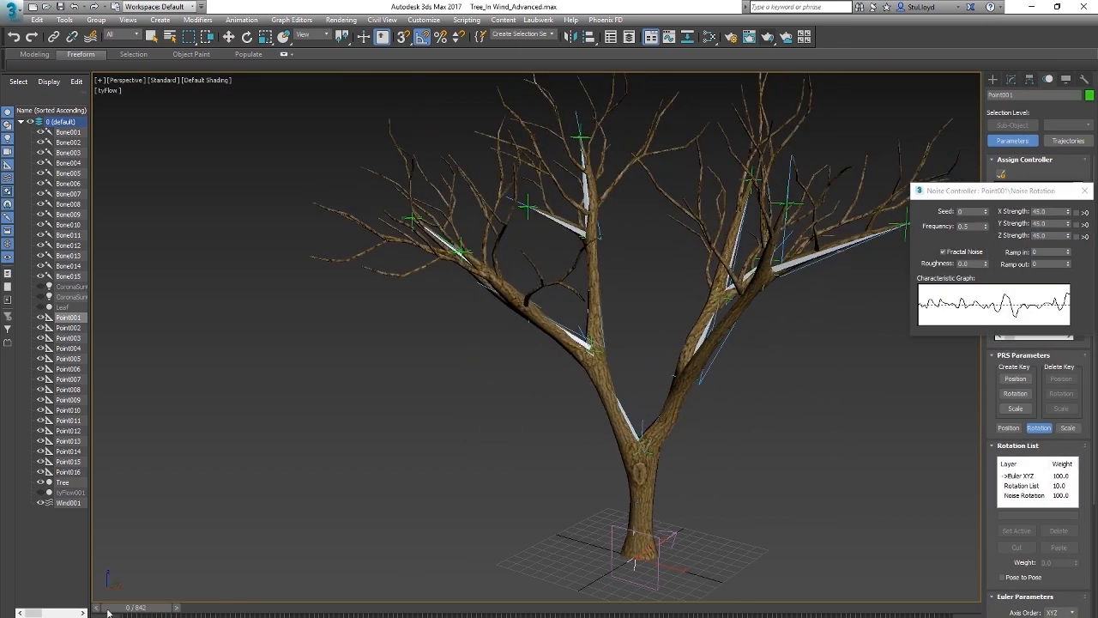
{"action": "left_click_drag", "start_coordinate": [984, 196], "coordinate": [801, 296]}
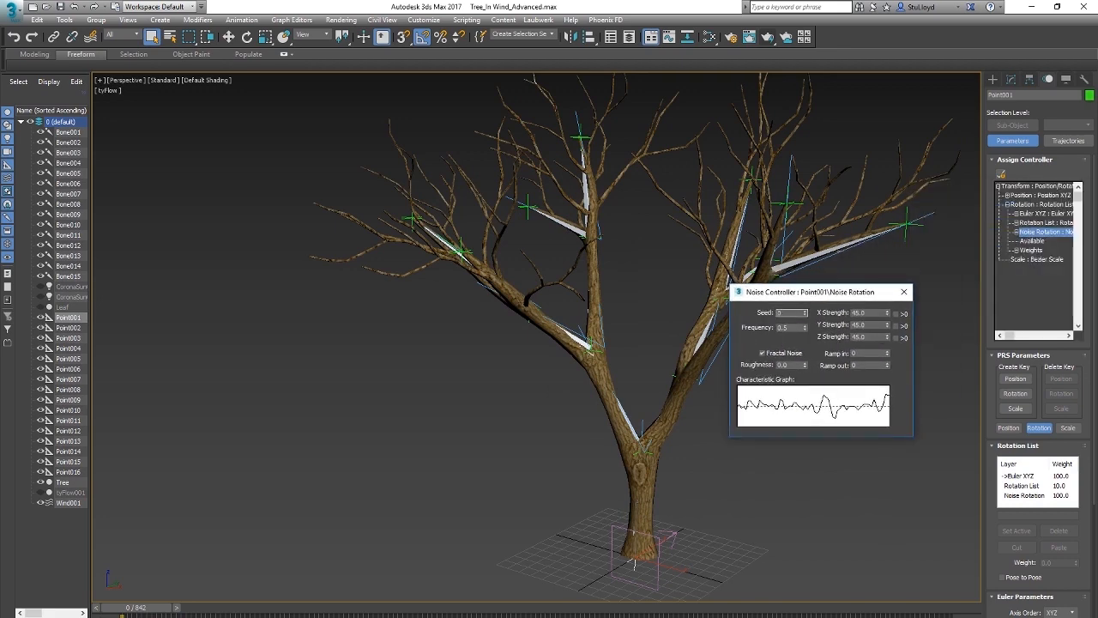
Step: Turn off Fractal Noise for Point001's Noise Rotation and set its Frequency to 0.011 while the animation plays
{"action": "key", "text": "/"}
{"action": "left_click", "coordinate": [772, 351]}
{"action": "left_click_drag", "start_coordinate": [807, 332], "coordinate": [805, 335]}
{"action": "left_click", "coordinate": [807, 326]}
{"action": "middle_click_drag", "start_coordinate": [672, 482], "coordinate": [612, 466], "text": "alt"}
{"action": "scroll", "coordinate": [598, 445], "scroll_direction": "up", "scroll_amount": 4}
{"action": "scroll", "coordinate": [614, 441], "scroll_direction": "down", "scroll_amount": 4}
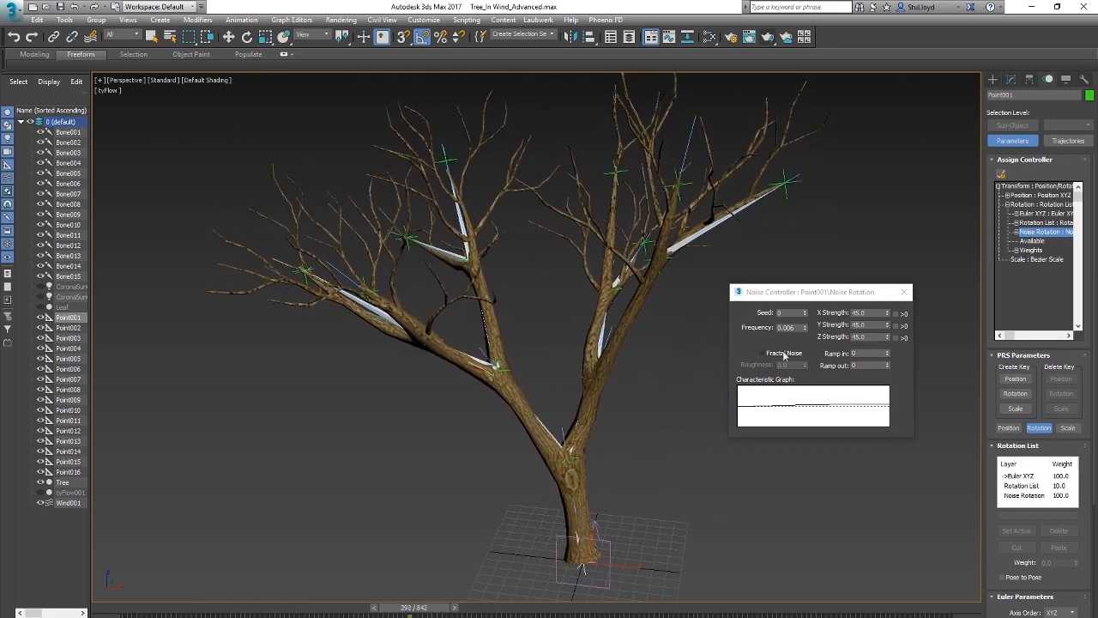
{"action": "left_click", "coordinate": [805, 326]}
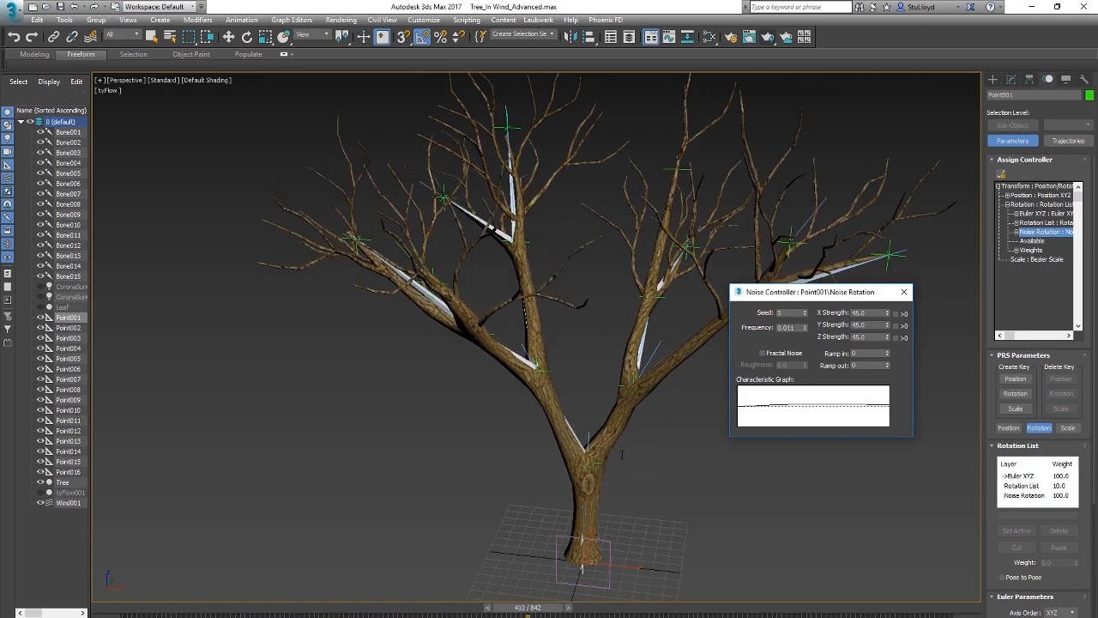
Step: Set the Noise Rotation's X, Y and Z Strength to 60, close its settings and return to frame 0
{"action": "double_click", "coordinate": [867, 312]}
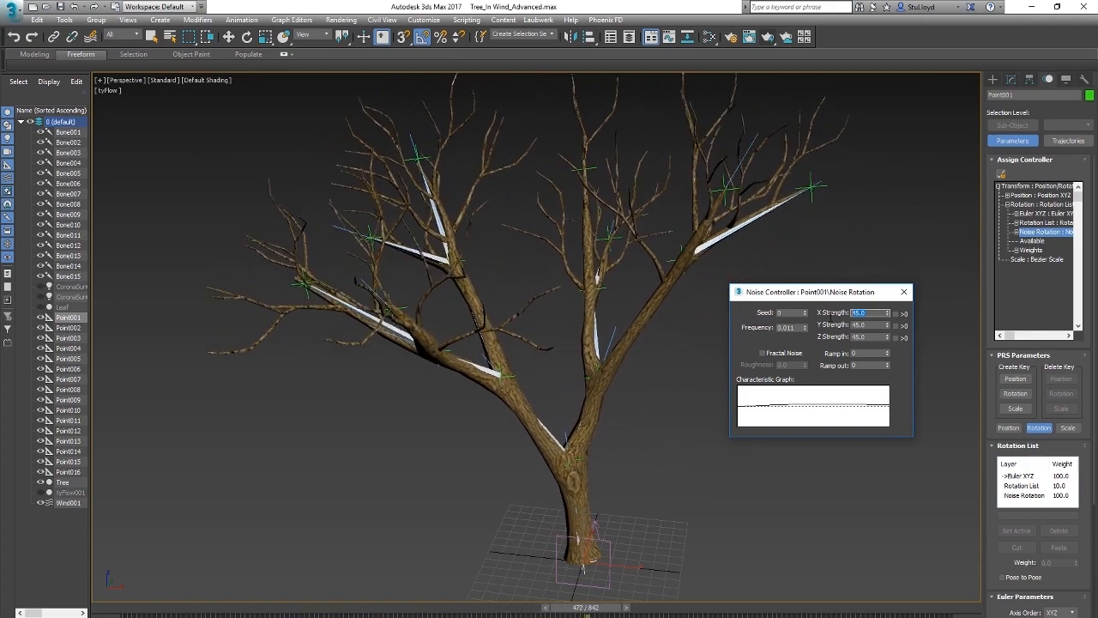
{"action": "type", "text": "60"}
{"action": "key", "text": "Tab"}
{"action": "type", "text": "60"}
{"action": "key", "text": "Tab"}
{"action": "type", "text": "60"}
{"action": "key", "text": "Return"}
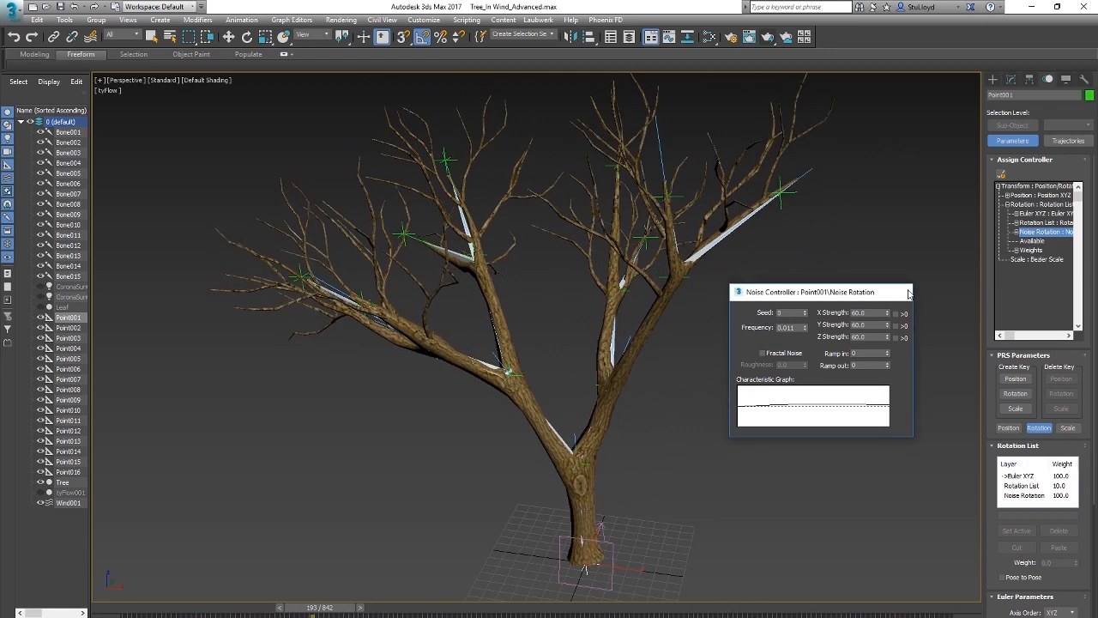
{"action": "left_click", "coordinate": [908, 292]}
{"action": "left_click_drag", "start_coordinate": [367, 608], "coordinate": [96, 607]}
Step: Create a Point helper on the ground beside the trunk, displayed as a box with a size of 40 cm
{"action": "middle_click_drag", "start_coordinate": [624, 484], "coordinate": [631, 382]}
{"action": "scroll", "coordinate": [630, 381], "scroll_direction": "up", "scroll_amount": 3}
{"action": "middle_click_drag", "start_coordinate": [625, 455], "coordinate": [626, 473], "text": "alt"}
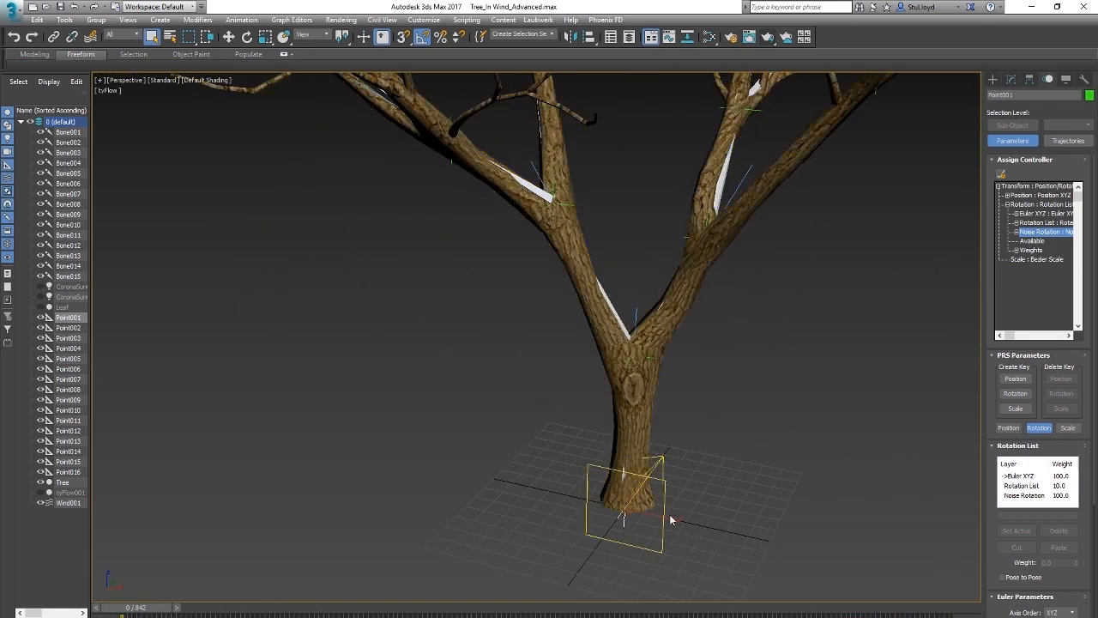
{"action": "middle_click_drag", "start_coordinate": [669, 519], "coordinate": [683, 475], "text": "alt"}
{"action": "left_click", "coordinate": [1011, 81]}
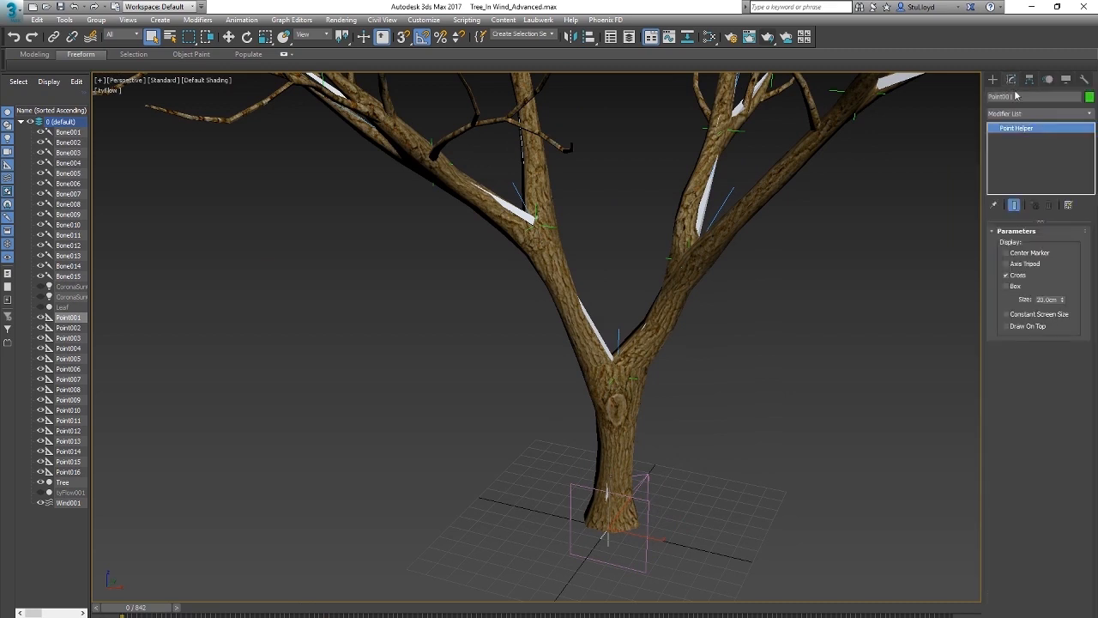
{"action": "left_click", "coordinate": [1048, 80]}
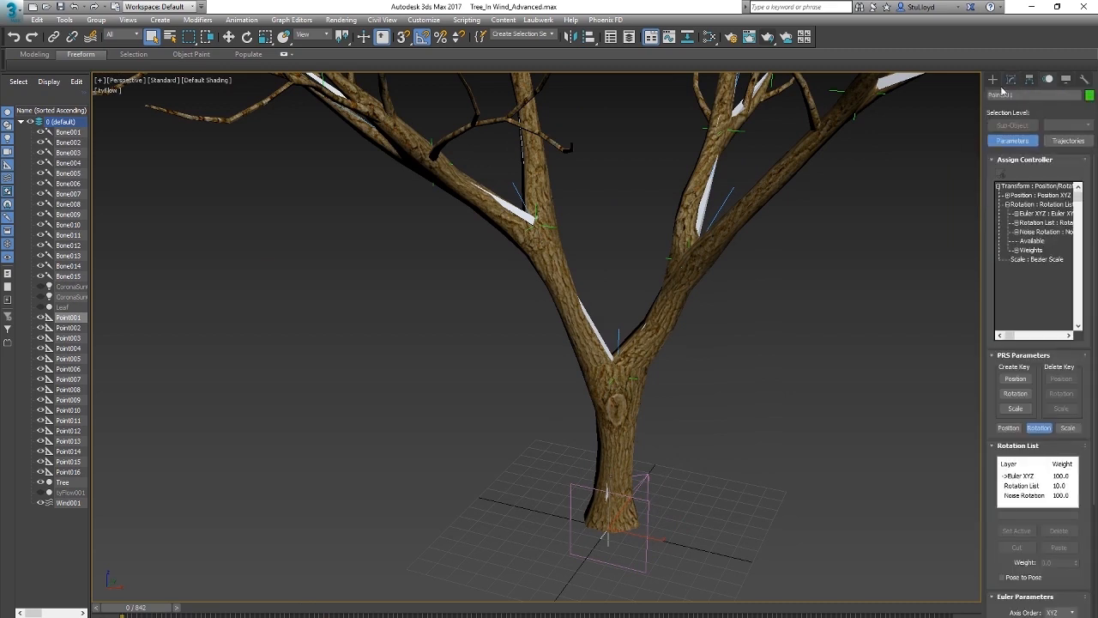
{"action": "left_click", "coordinate": [993, 80]}
{"action": "left_click", "coordinate": [1016, 185]}
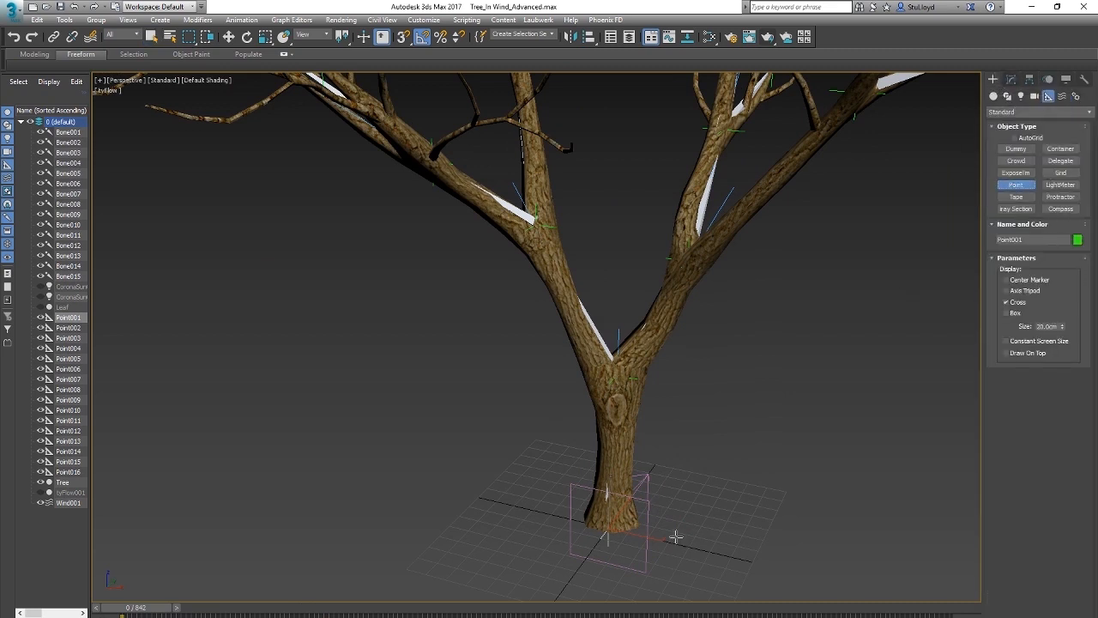
{"action": "left_click", "coordinate": [680, 527]}
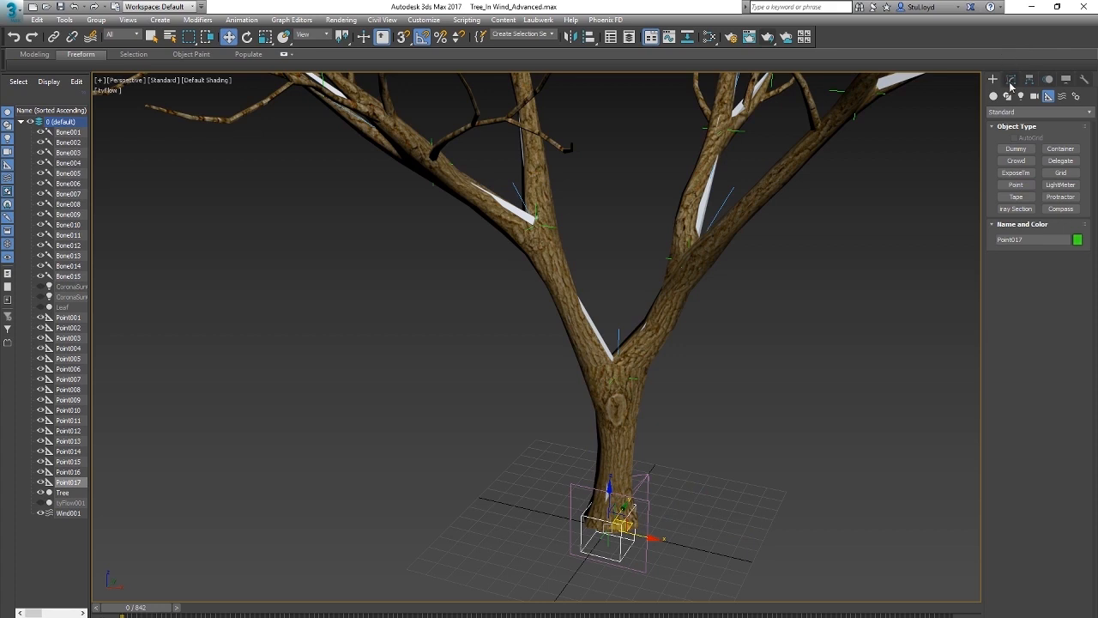
Step: Place the new box helper at the trunk's base and rename it Tree_ROOT
{"action": "left_click", "coordinate": [1011, 80]}
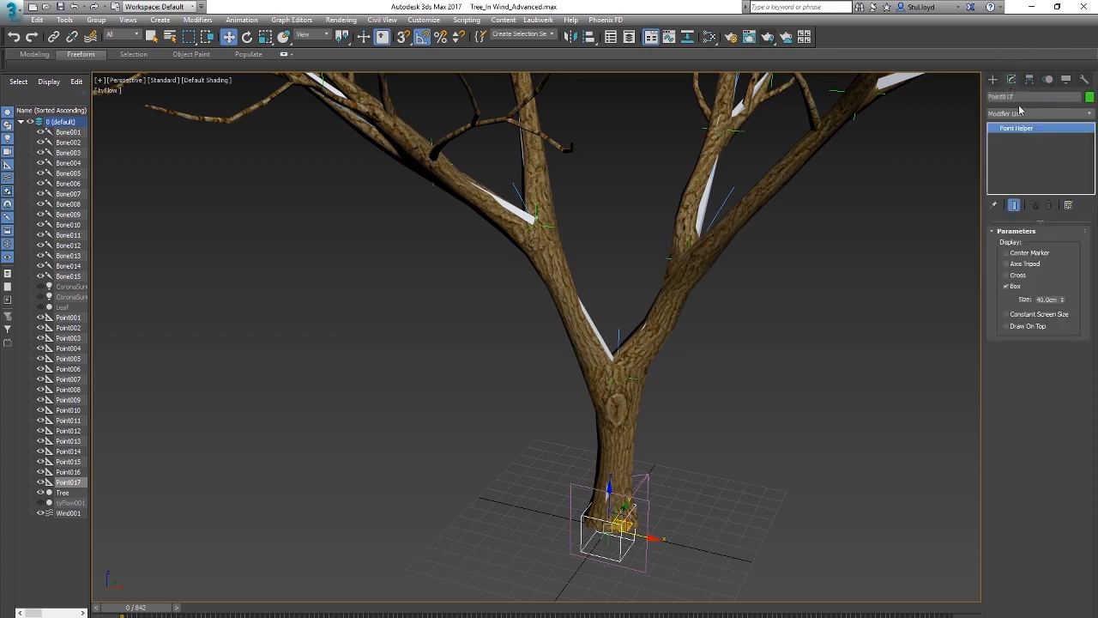
{"action": "type", "text": "Tree_ROOT"}
{"action": "scroll", "coordinate": [597, 504], "scroll_direction": "up", "scroll_amount": 3}
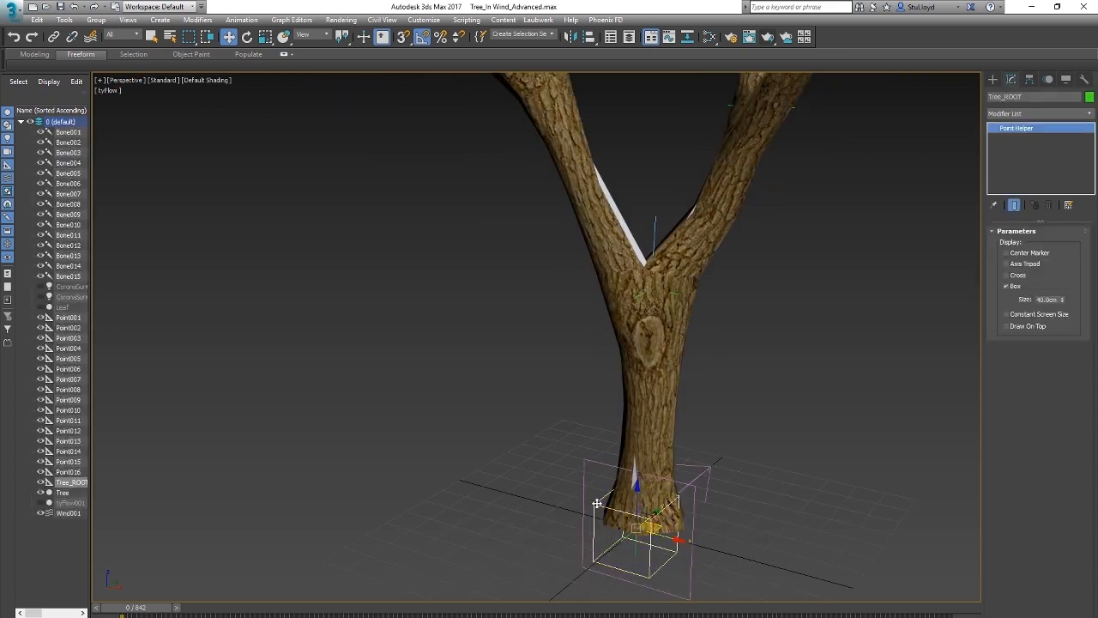
Step: Add an Attribute Holder modifier to Tree_ROOT and open the Parameter Editor for it
{"action": "left_click", "coordinate": [1081, 114]}
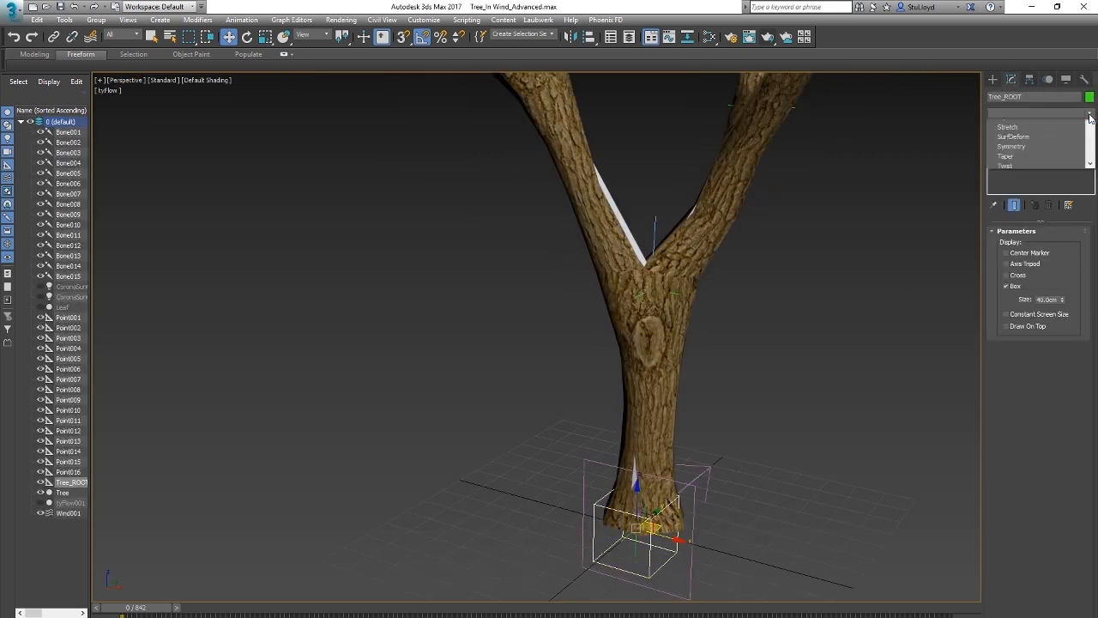
{"action": "left_click", "coordinate": [1018, 237]}
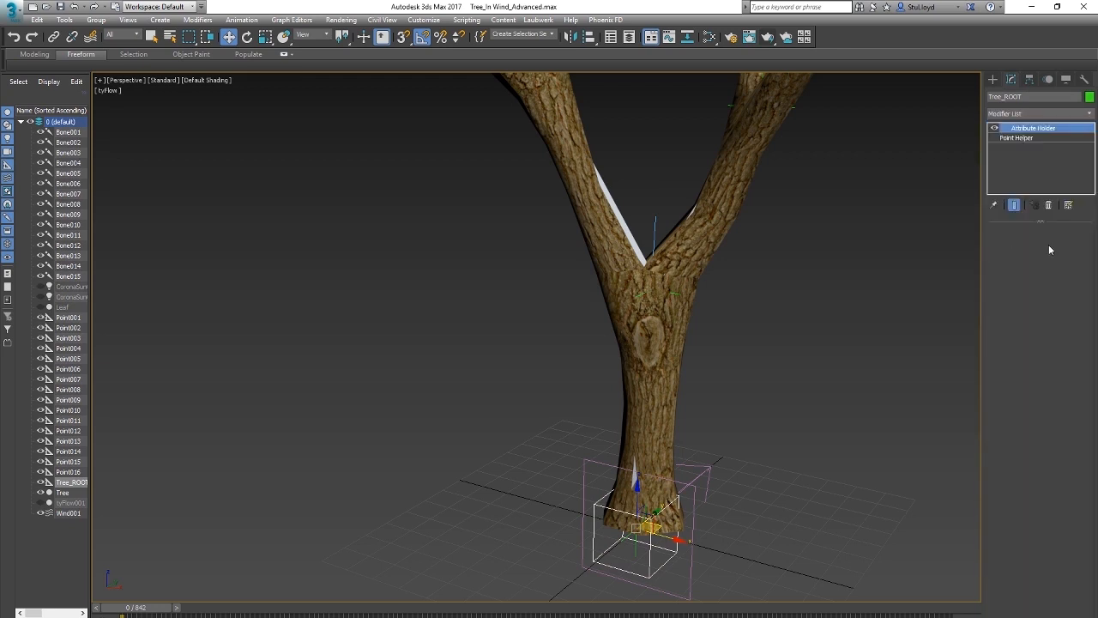
{"action": "left_click", "coordinate": [241, 19]}
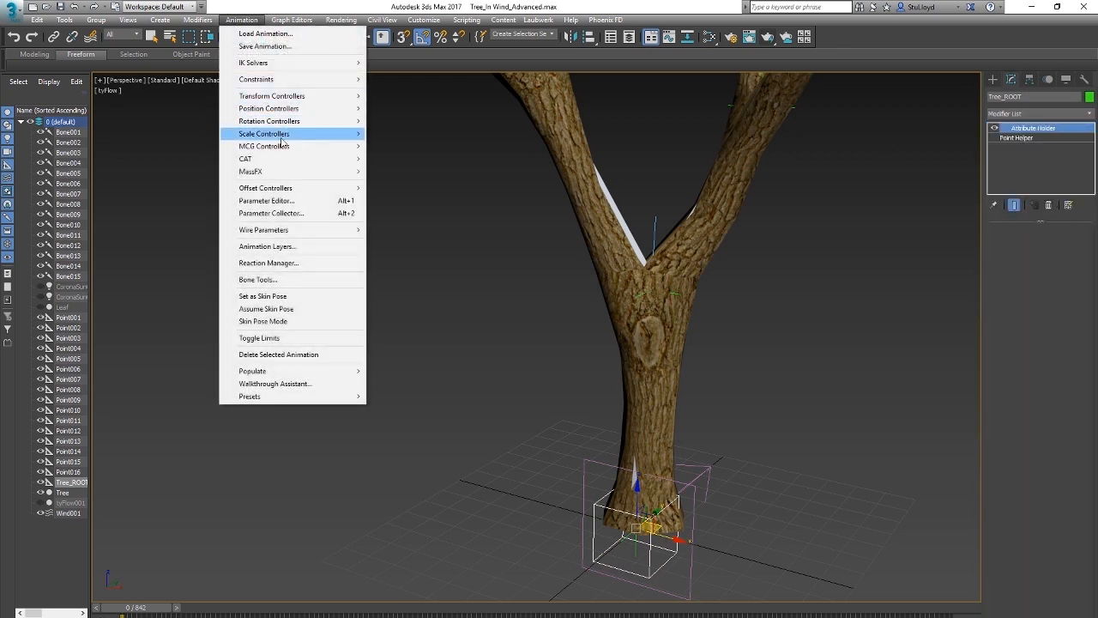
{"action": "left_click", "coordinate": [273, 200]}
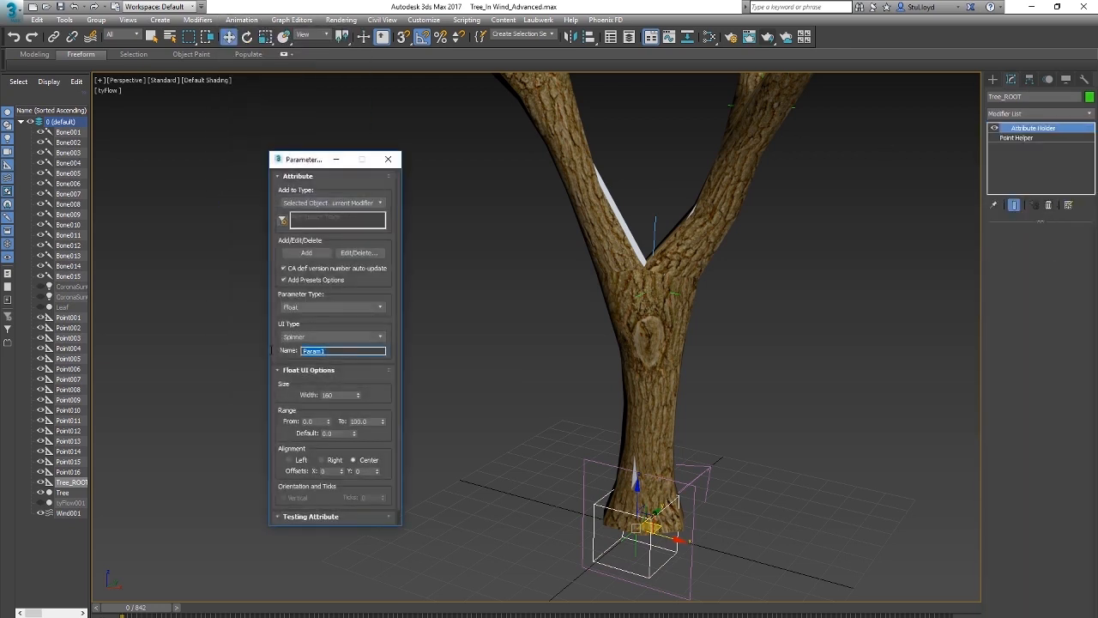
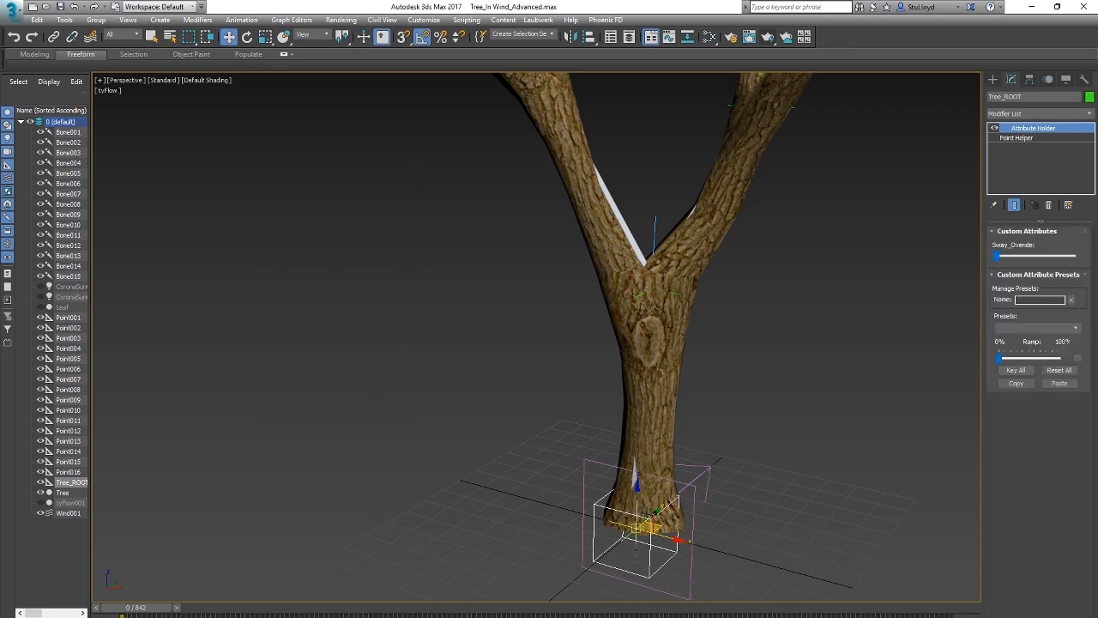
Step: Wire Tree_ROOT's Sway_Overide one-way to Point001's Noise Rotation weight using the expression Sway_Overide/100, and close the wiring dialog
{"action": "left_click", "coordinate": [635, 550], "text": "ctrl"}
{"action": "left_click", "coordinate": [241, 20]}
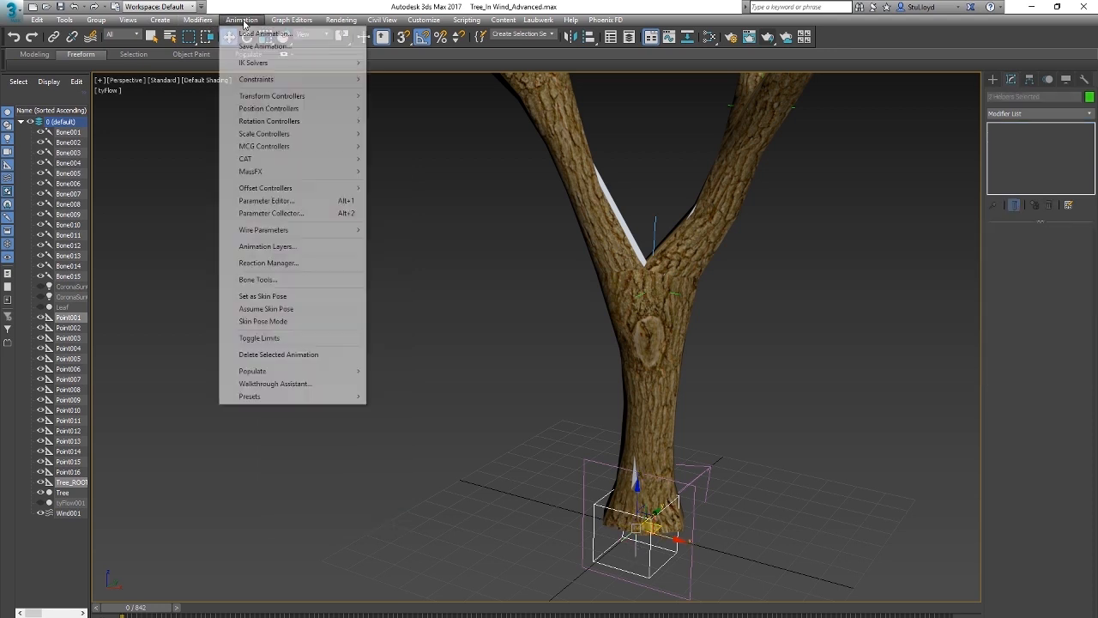
{"action": "mouse_move", "coordinate": [275, 230]}
{"action": "left_click", "coordinate": [420, 243]}
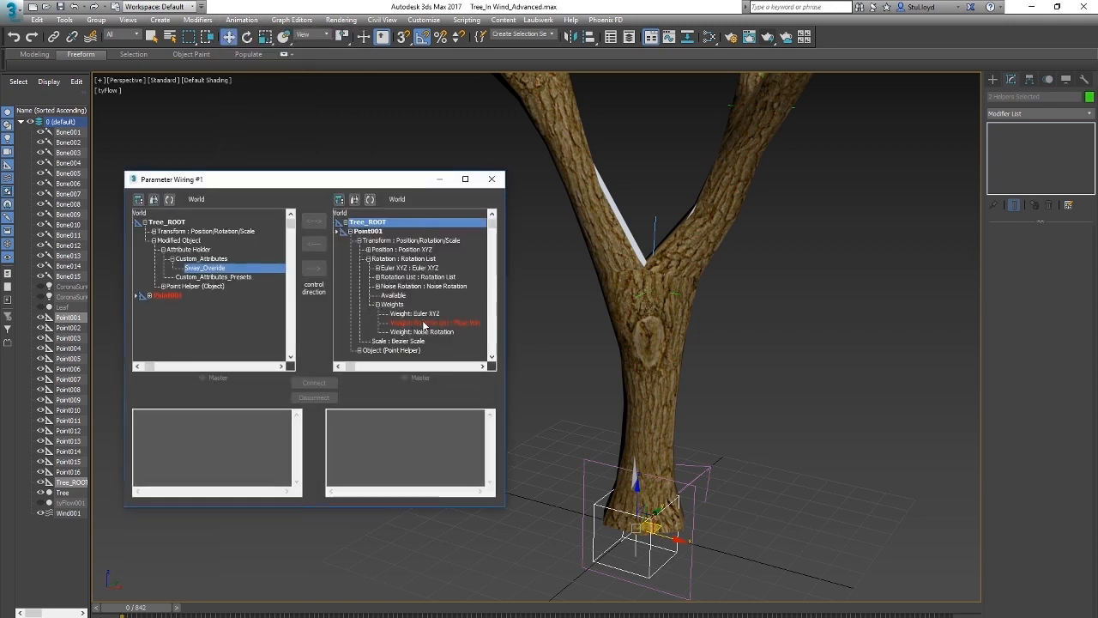
{"action": "left_click", "coordinate": [429, 332]}
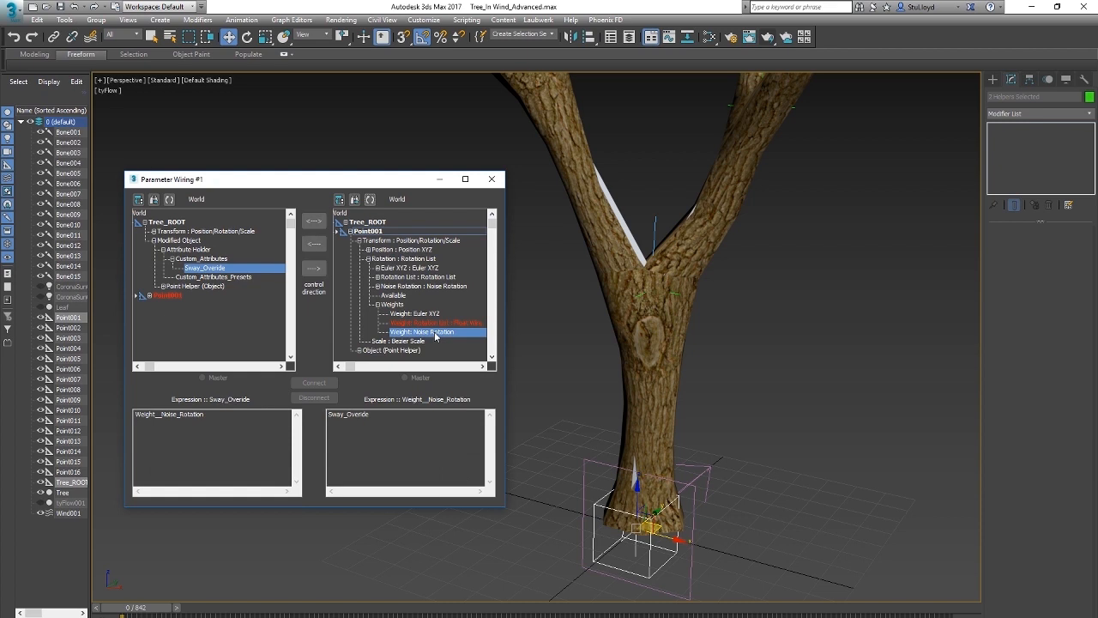
{"action": "left_click", "coordinate": [315, 271]}
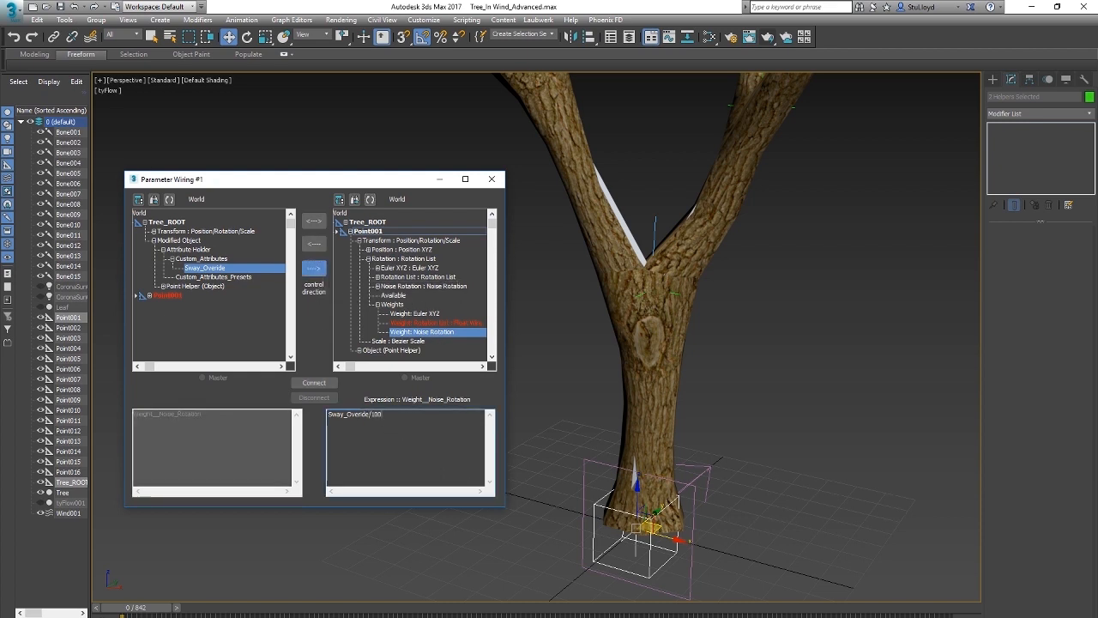
{"action": "left_click", "coordinate": [312, 387]}
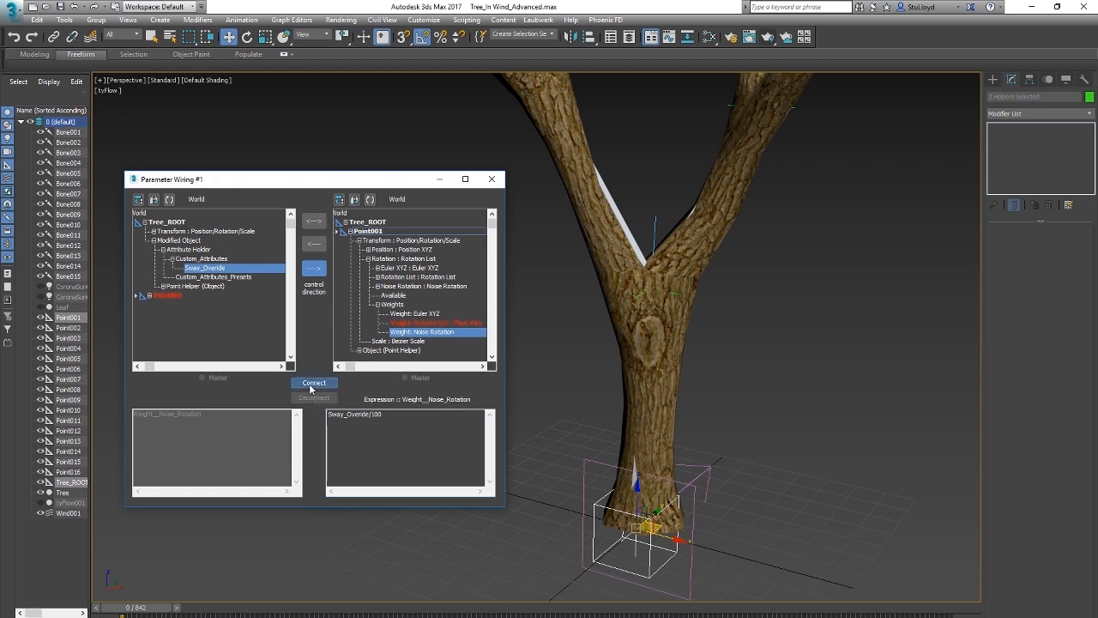
{"action": "left_click", "coordinate": [492, 180]}
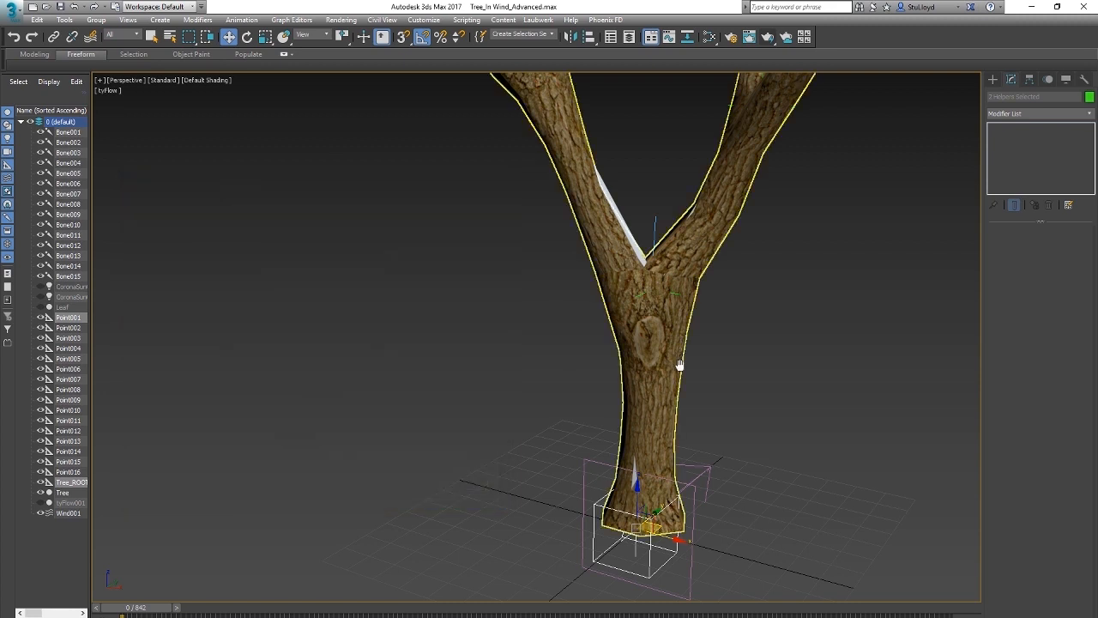
Step: Play the animation and raise Tree_ROOT's Sway_Overide to about a quarter of its range
{"action": "scroll", "coordinate": [607, 435], "scroll_direction": "down", "scroll_amount": 5}
{"action": "left_click", "coordinate": [609, 426]}
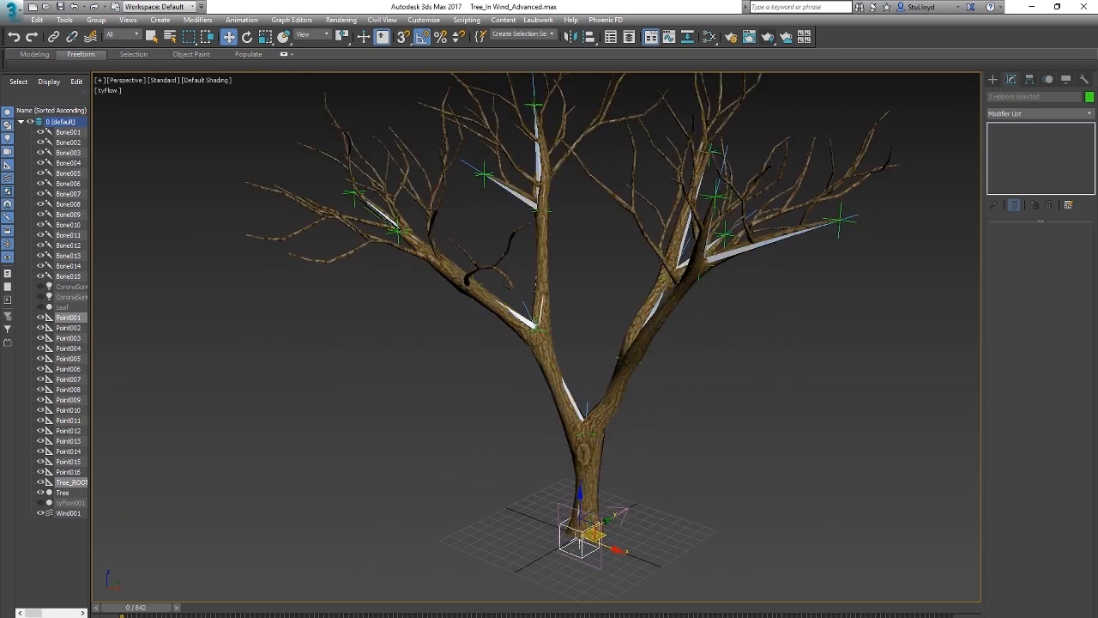
{"action": "key", "text": "slash"}
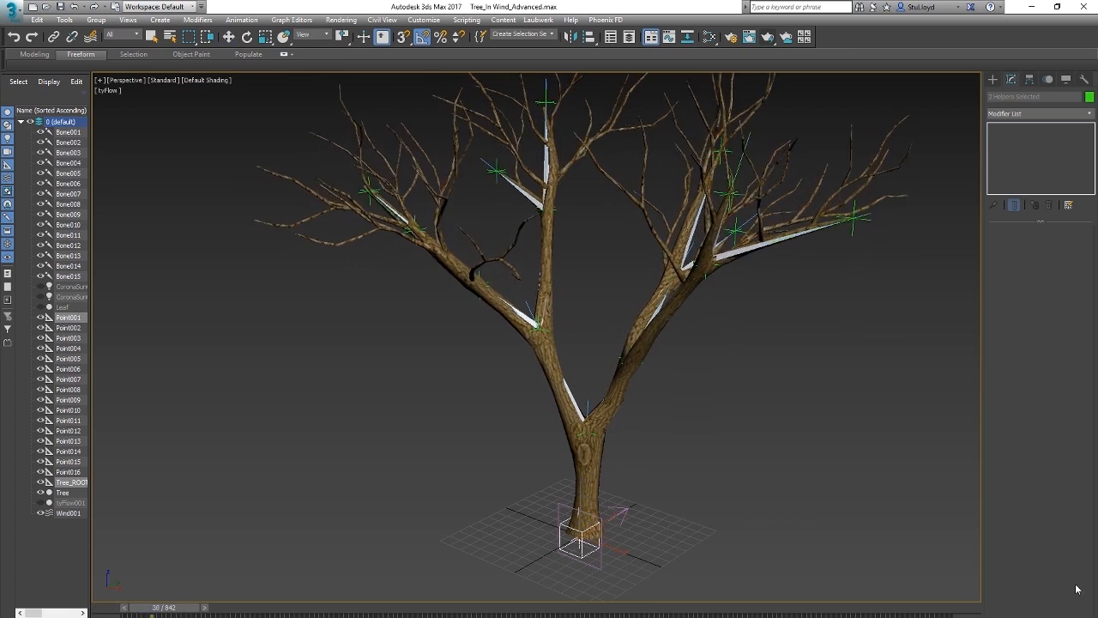
{"action": "left_click", "coordinate": [652, 496]}
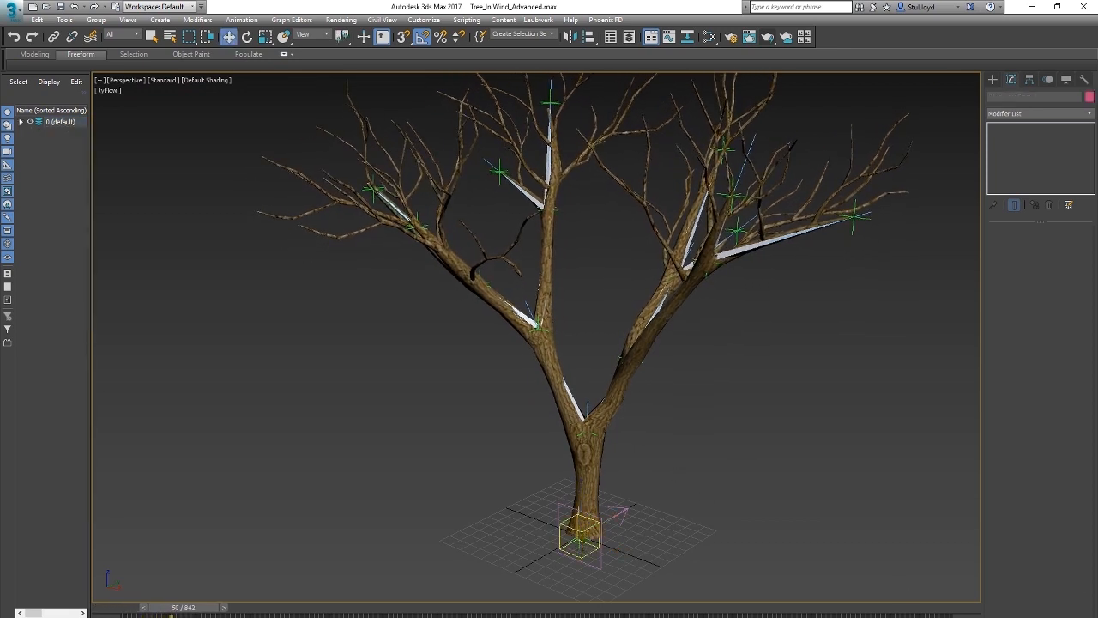
{"action": "left_click", "coordinate": [582, 539]}
{"action": "key", "text": "slash"}
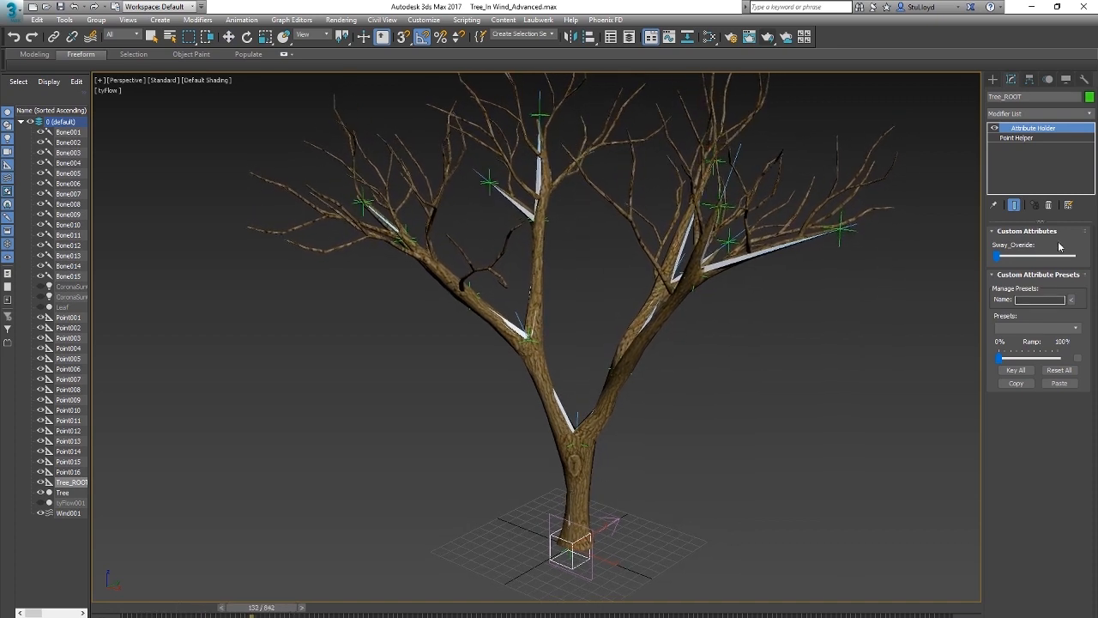
{"action": "left_click_drag", "start_coordinate": [998, 257], "coordinate": [1016, 258]}
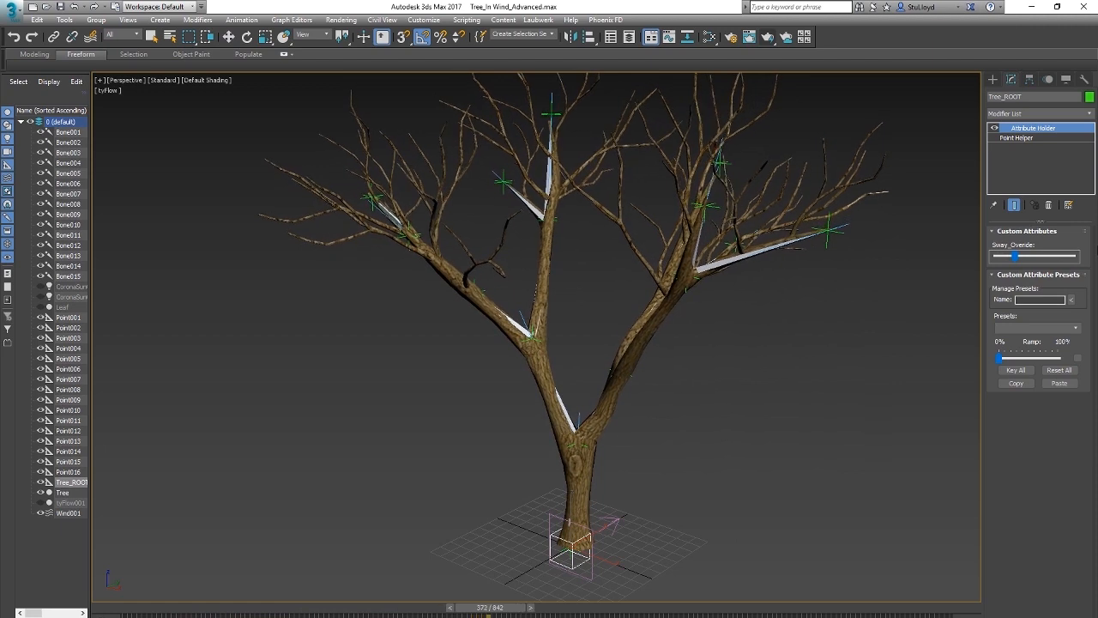
{"action": "key", "text": "slash"}
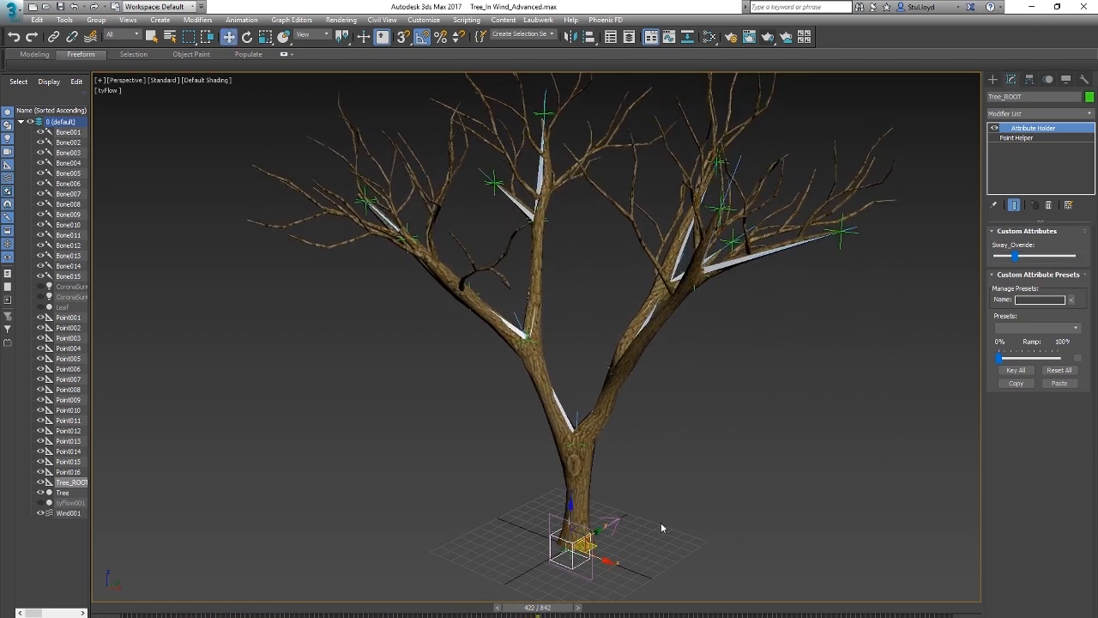
Step: Raise Wind001's Strength to 0.89 during playback, watch the tree bend, and return to frame 0
{"action": "left_click", "coordinate": [617, 520]}
{"action": "key", "text": "slash"}
{"action": "left_click_drag", "start_coordinate": [1072, 266], "coordinate": [1073, 226]}
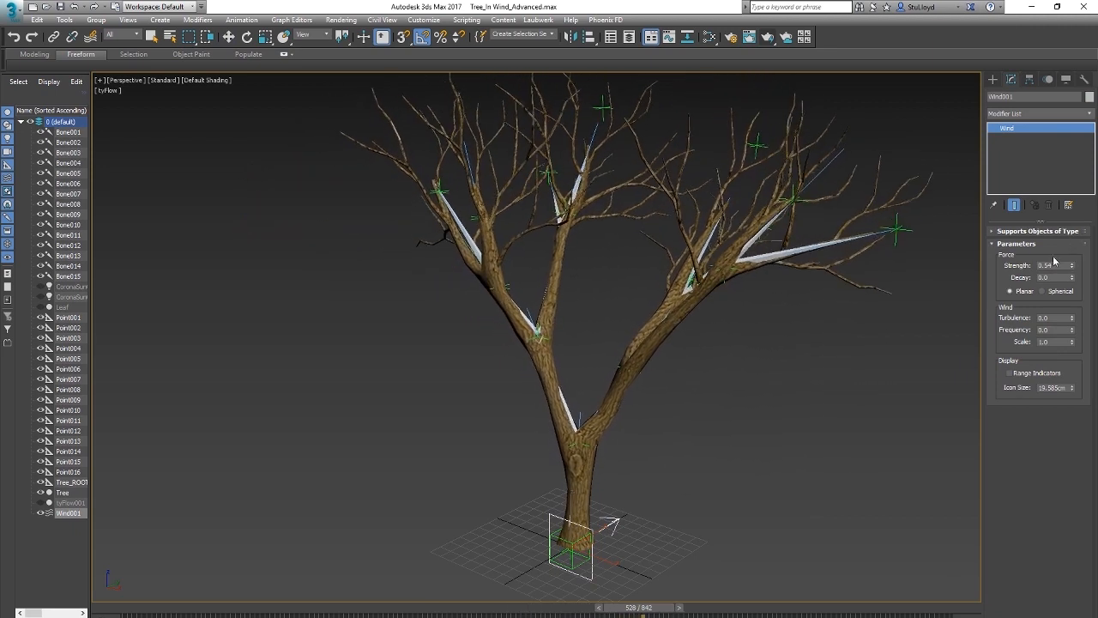
{"action": "left_click_drag", "start_coordinate": [1072, 266], "coordinate": [1073, 237]}
{"action": "scroll", "coordinate": [636, 452], "scroll_direction": "down", "scroll_amount": 3}
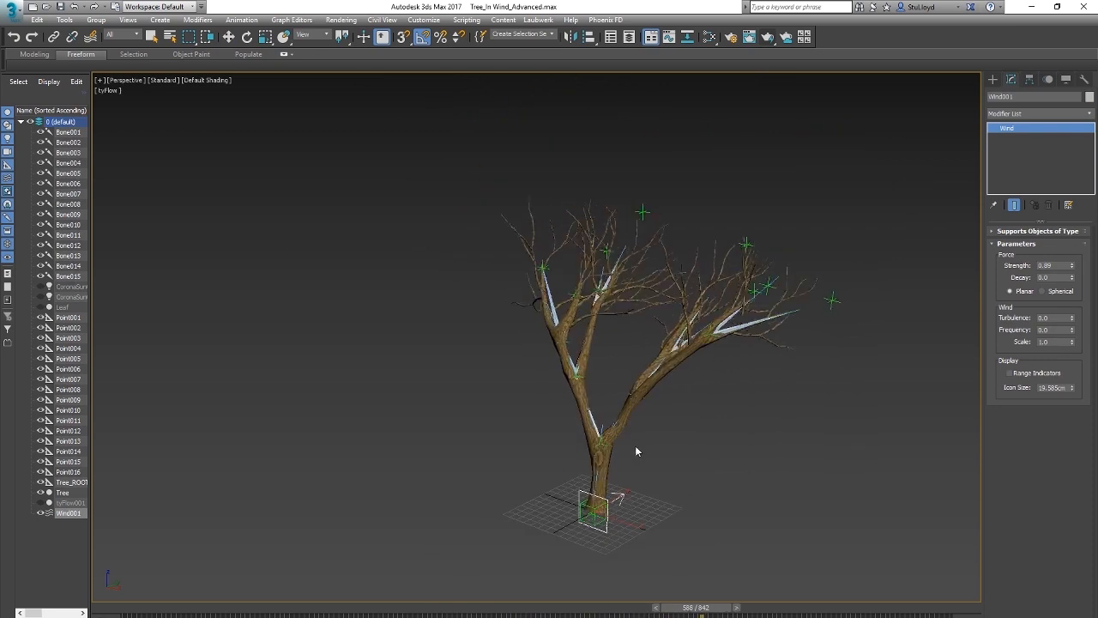
{"action": "scroll", "coordinate": [636, 451], "scroll_direction": "up", "scroll_amount": 4}
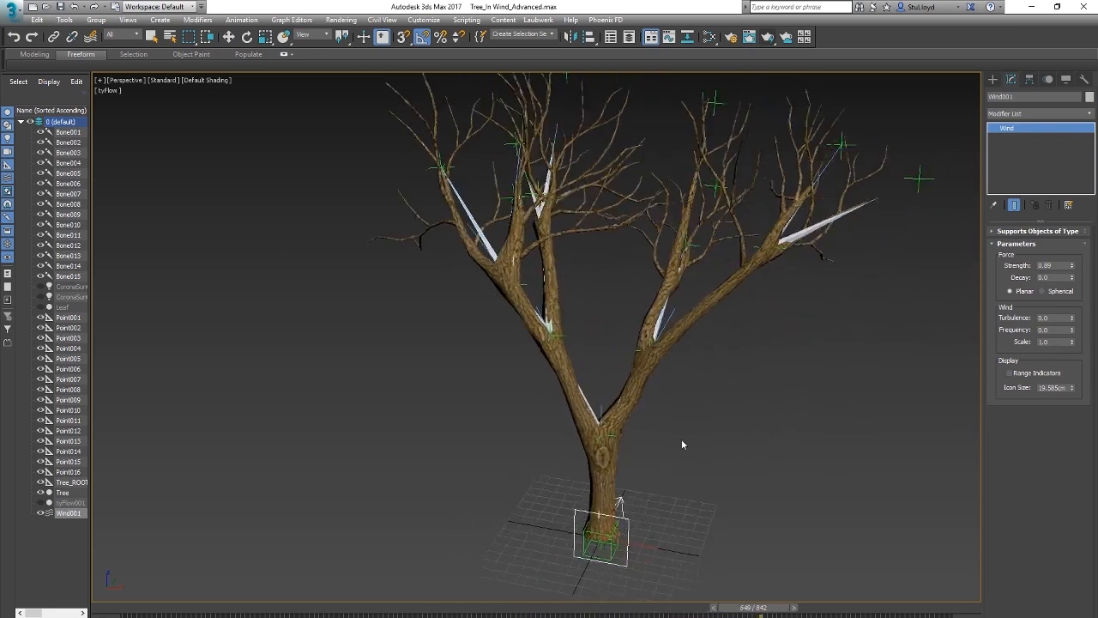
{"action": "scroll", "coordinate": [638, 455], "scroll_direction": "up", "scroll_amount": 4}
{"action": "scroll", "coordinate": [669, 455], "scroll_direction": "down", "scroll_amount": 4}
{"action": "middle_click_drag", "start_coordinate": [681, 455], "coordinate": [692, 453], "text": "alt"}
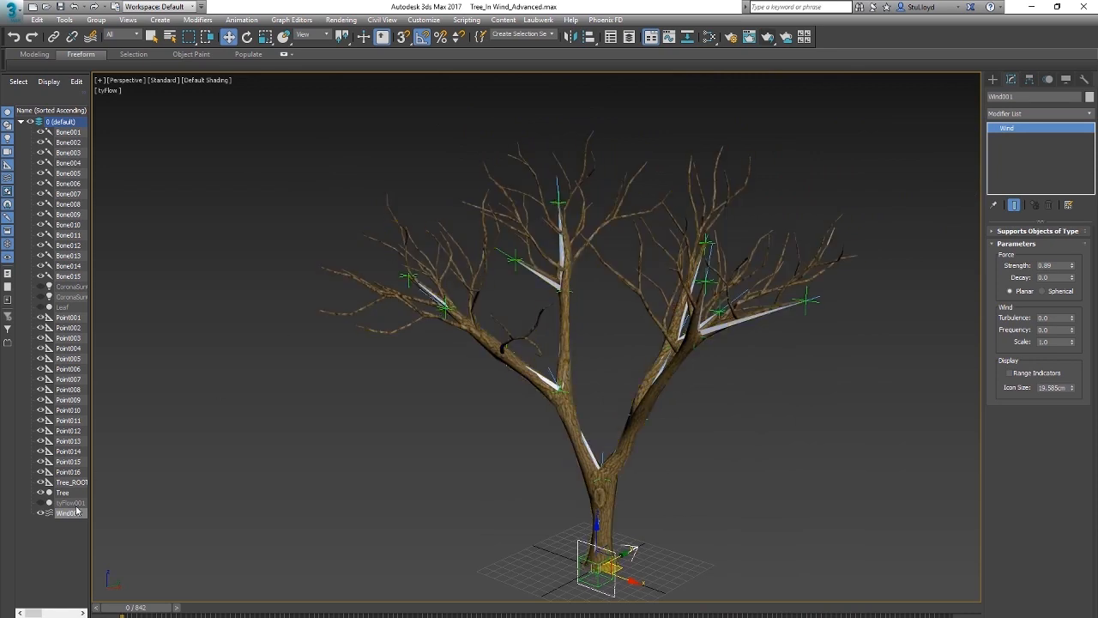
Step: Unhide tyFlow001 to show the leaves, preview the tree's motion, and return to frame 0
{"action": "middle_click_drag", "start_coordinate": [586, 442], "coordinate": [574, 443]}
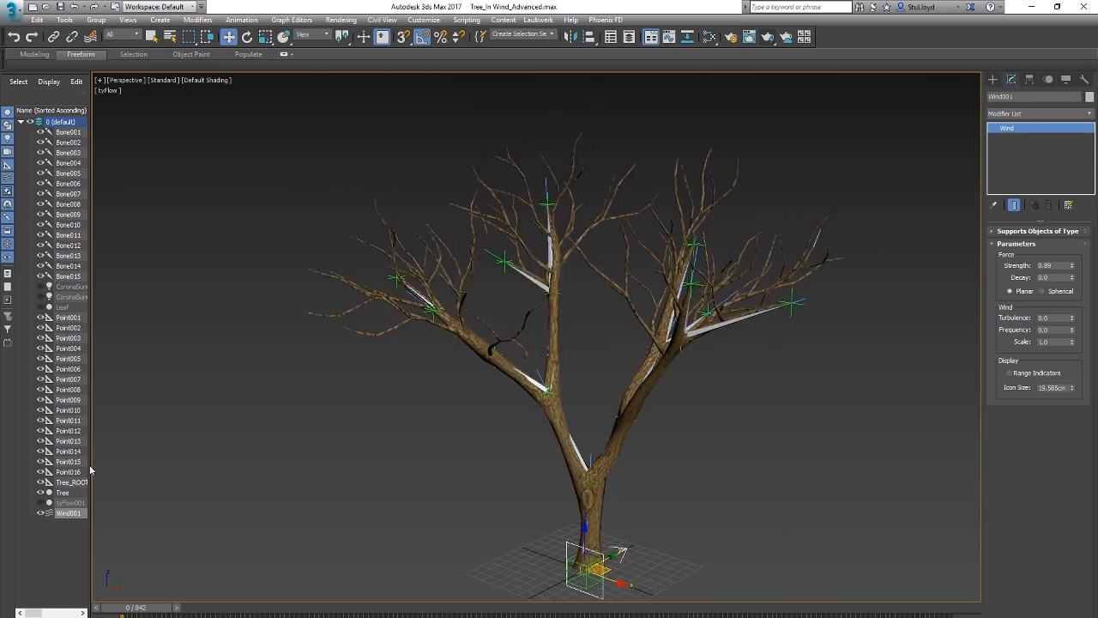
{"action": "left_click", "coordinate": [39, 503]}
{"action": "middle_click_drag", "start_coordinate": [648, 397], "coordinate": [585, 386]}
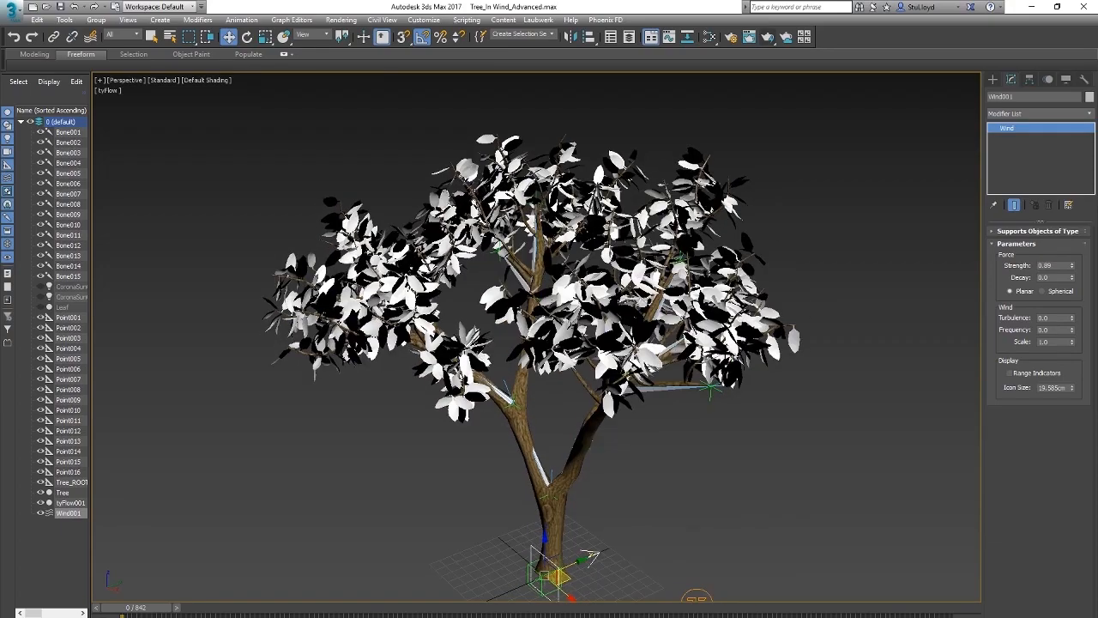
{"action": "key", "text": "/"}
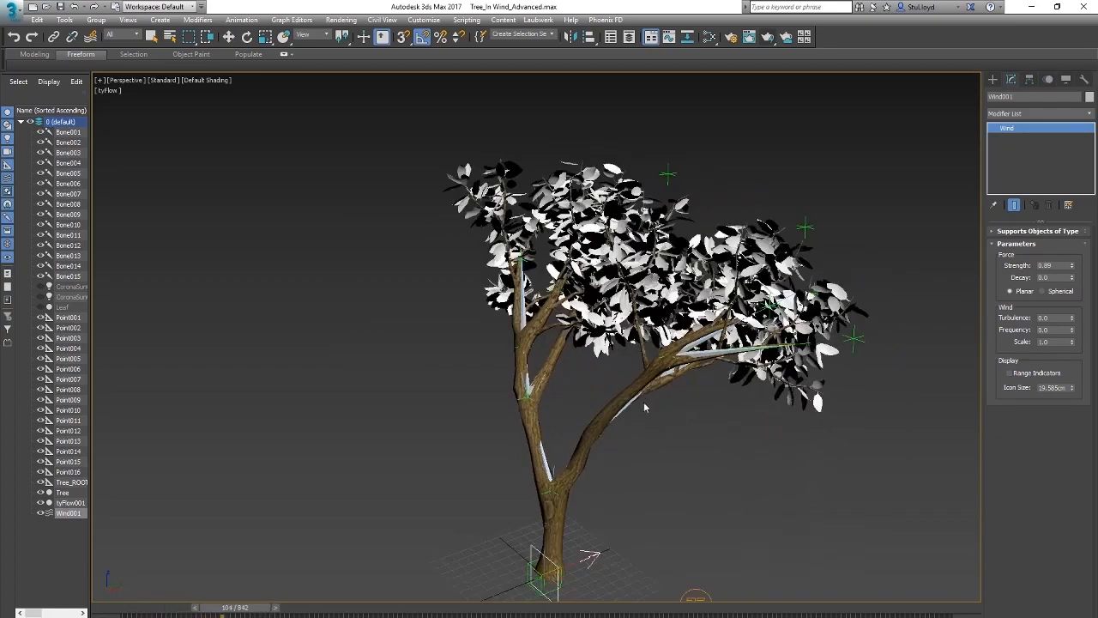
{"action": "middle_click_drag", "start_coordinate": [577, 421], "coordinate": [589, 423], "text": "alt"}
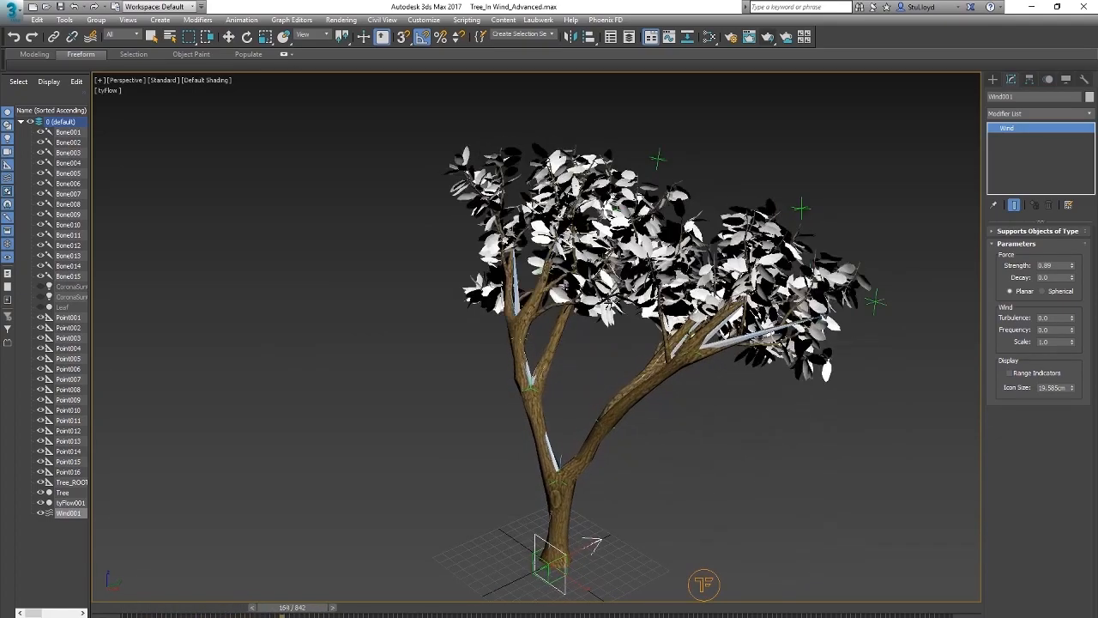
{"action": "key", "text": "w"}
{"action": "left_click_drag", "start_coordinate": [303, 611], "coordinate": [128, 609]}
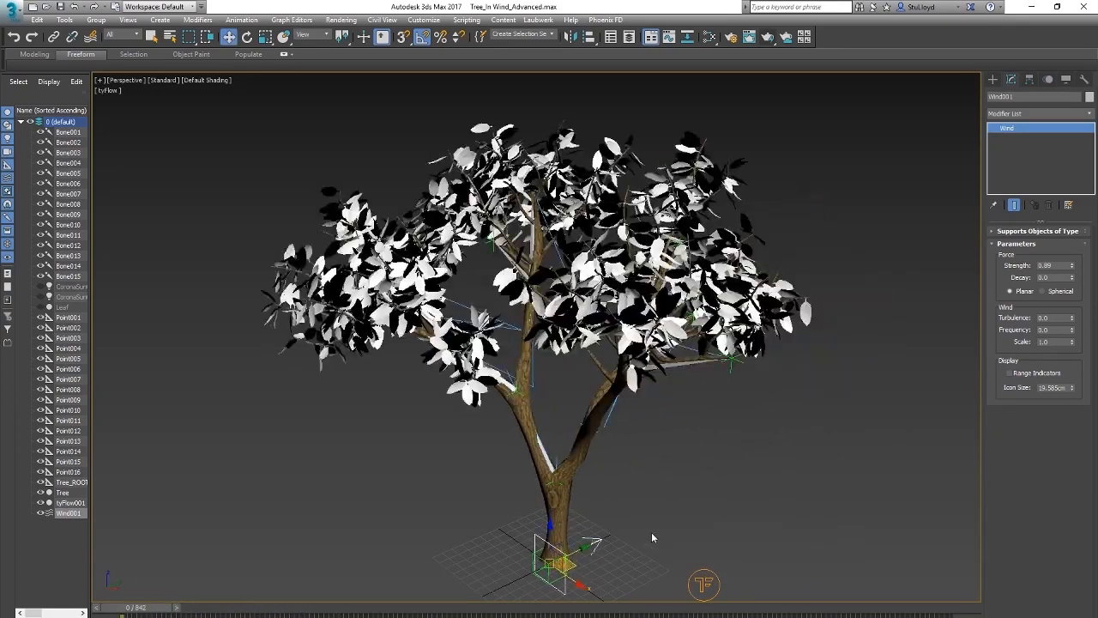
Step: Set Wind001's Strength to 0, preview the leaves without wind, and return to frame 0
{"action": "type", "text": "0"}
{"action": "key", "text": "Return"}
{"action": "key", "text": "/"}
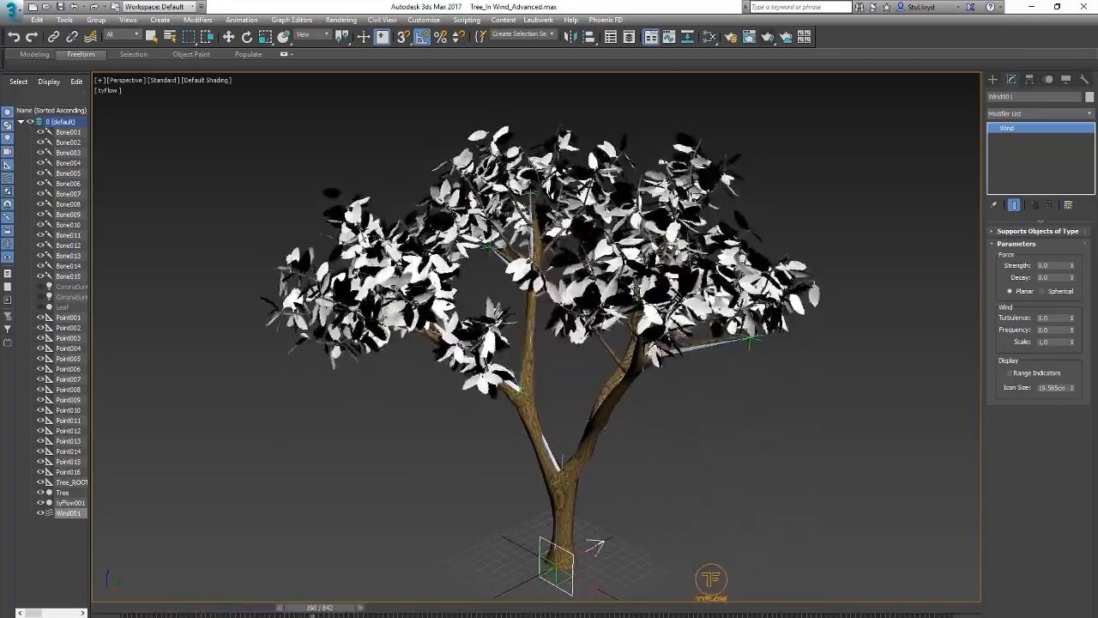
{"action": "key", "text": "/"}
{"action": "left_click_drag", "start_coordinate": [337, 611], "coordinate": [129, 610]}
{"action": "middle_click_drag", "start_coordinate": [664, 431], "coordinate": [708, 410]}
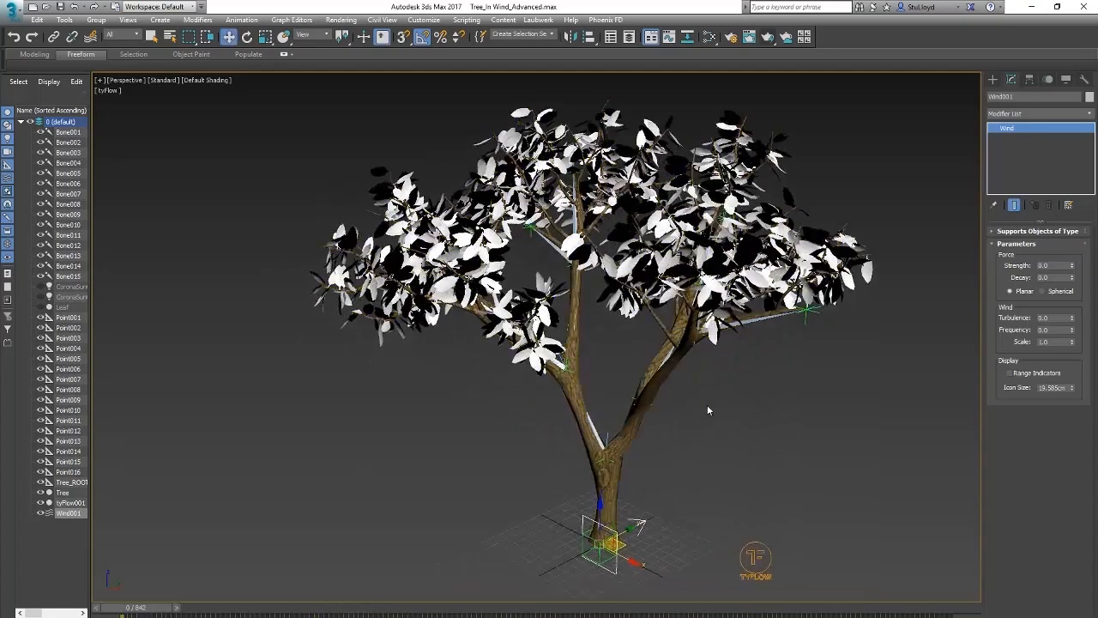
Step: Open tyFlow001's editor and set the Noise Layer 1 Strength of Event_002's Force operator to 0 cm
{"action": "left_click", "coordinate": [709, 428]}
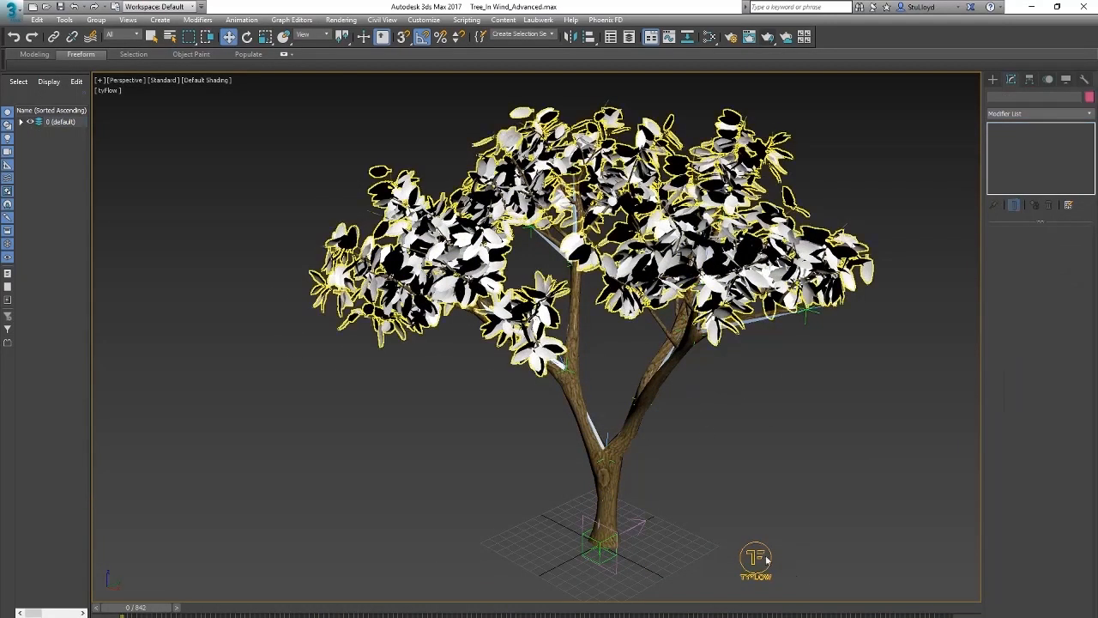
{"action": "left_click", "coordinate": [721, 273]}
{"action": "left_click", "coordinate": [1032, 258]}
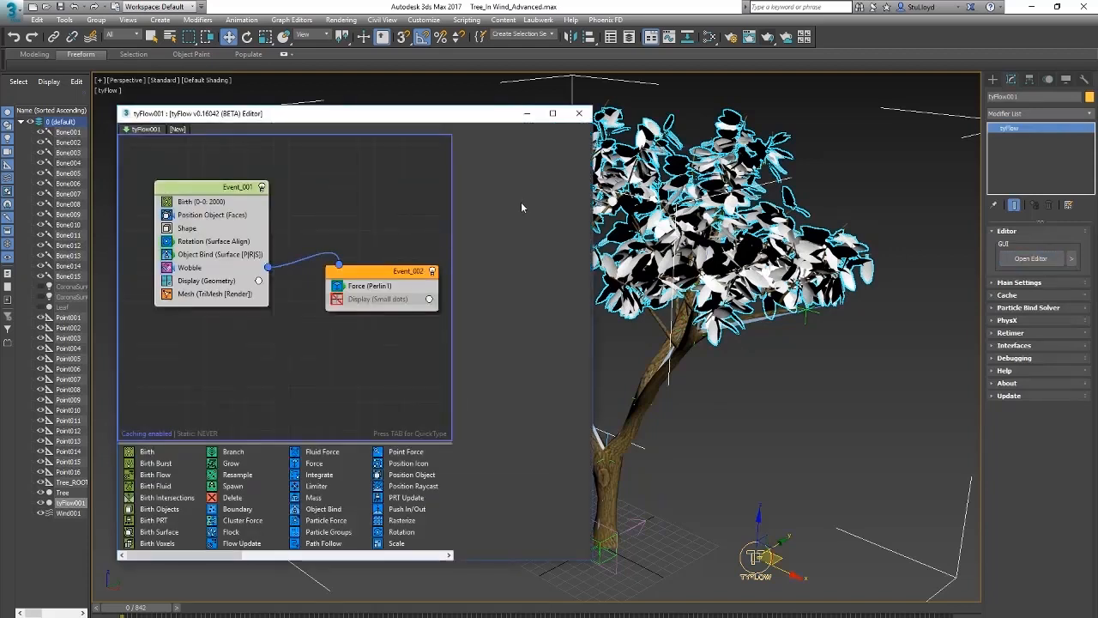
{"action": "left_click_drag", "start_coordinate": [405, 115], "coordinate": [433, 118]}
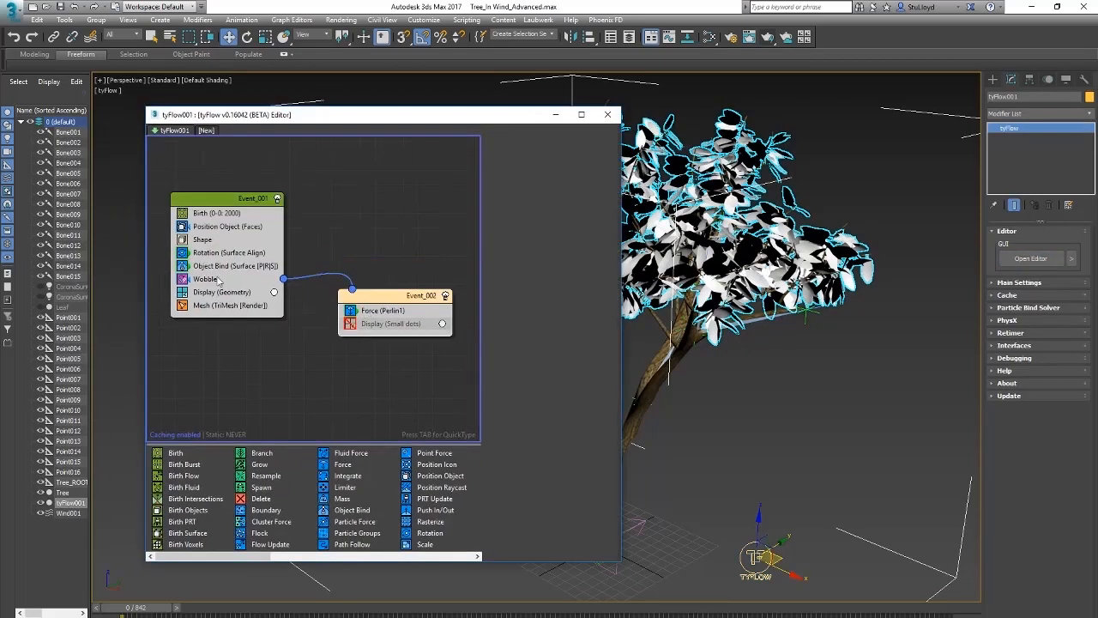
{"action": "left_click", "coordinate": [369, 314]}
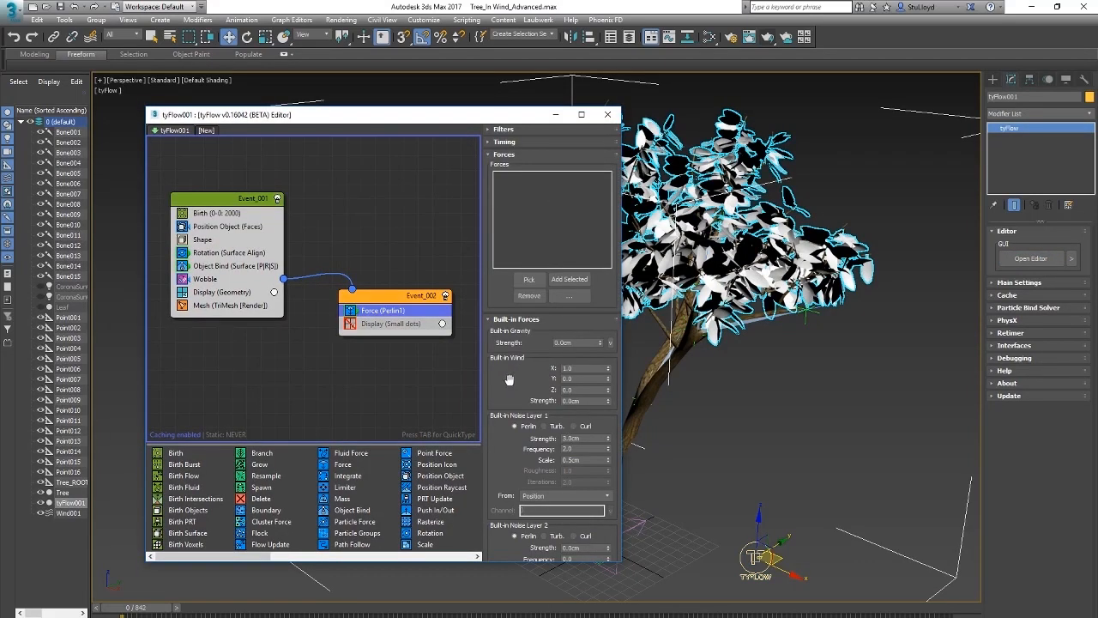
{"action": "scroll", "coordinate": [509, 380], "scroll_direction": "down", "scroll_amount": 2}
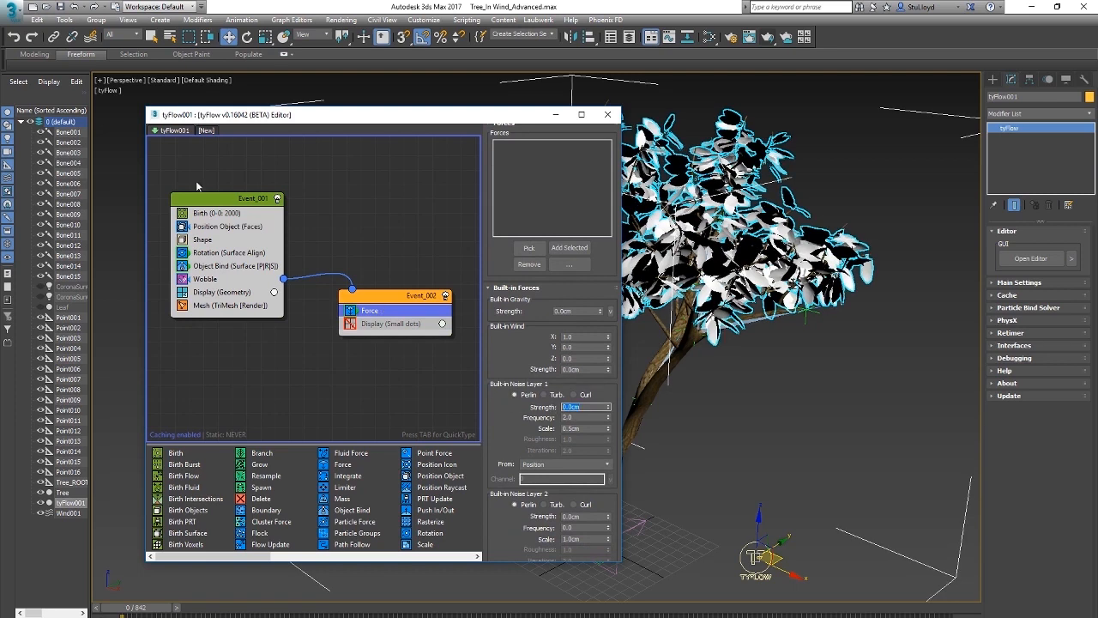
Step: Add Wind001 to the forces of Event_002's Force operator and close the flow editor
{"action": "left_click_drag", "start_coordinate": [453, 121], "coordinate": [338, 125]}
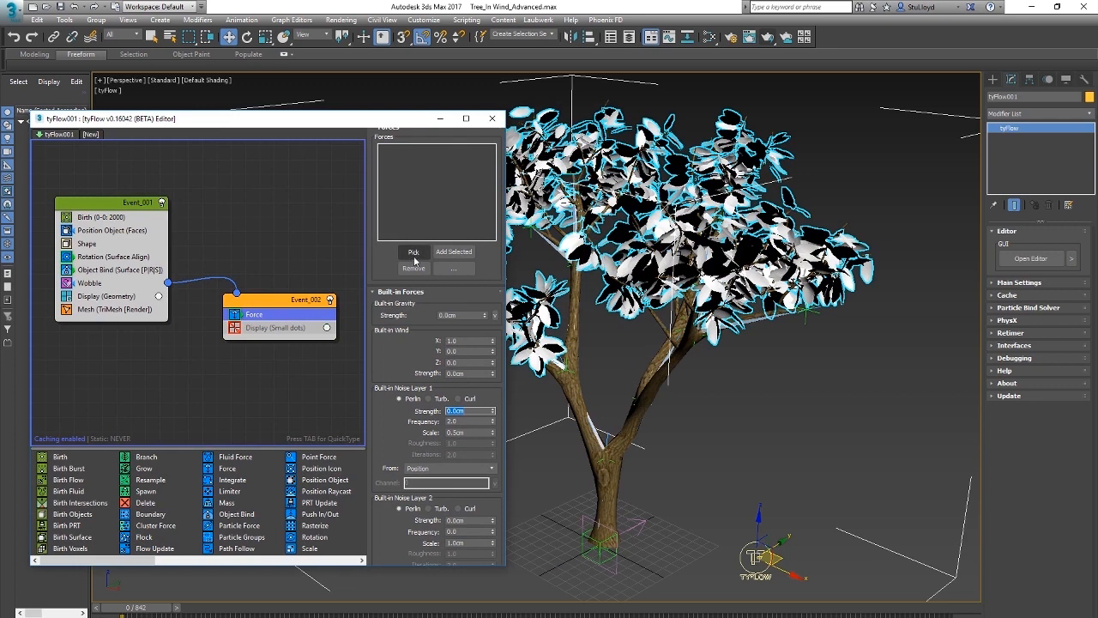
{"action": "left_click", "coordinate": [642, 522]}
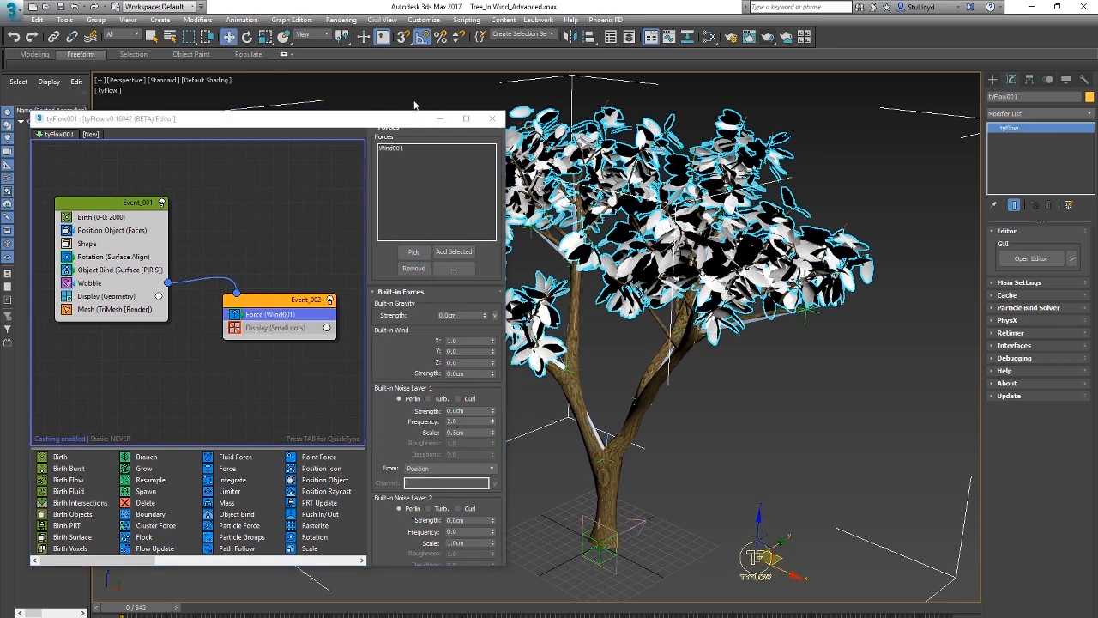
{"action": "left_click", "coordinate": [487, 120]}
{"action": "left_click", "coordinate": [869, 178]}
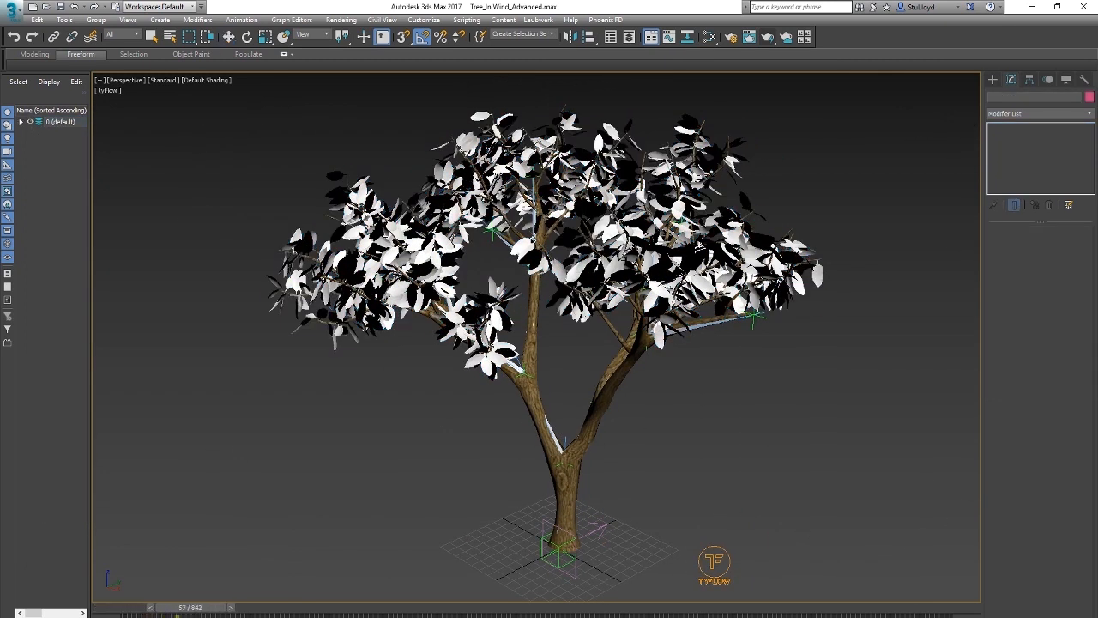
Step: Set Wind001's Strength to 1.0 and play the animation to check the leaves and branches
{"action": "left_click", "coordinate": [625, 530]}
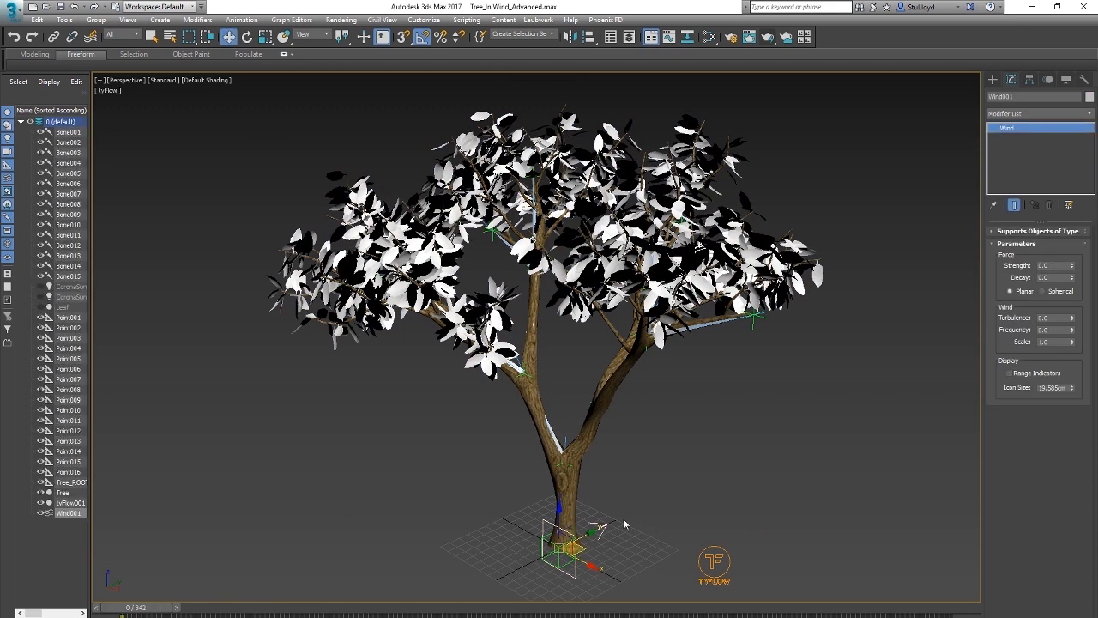
{"action": "key", "text": "Return"}
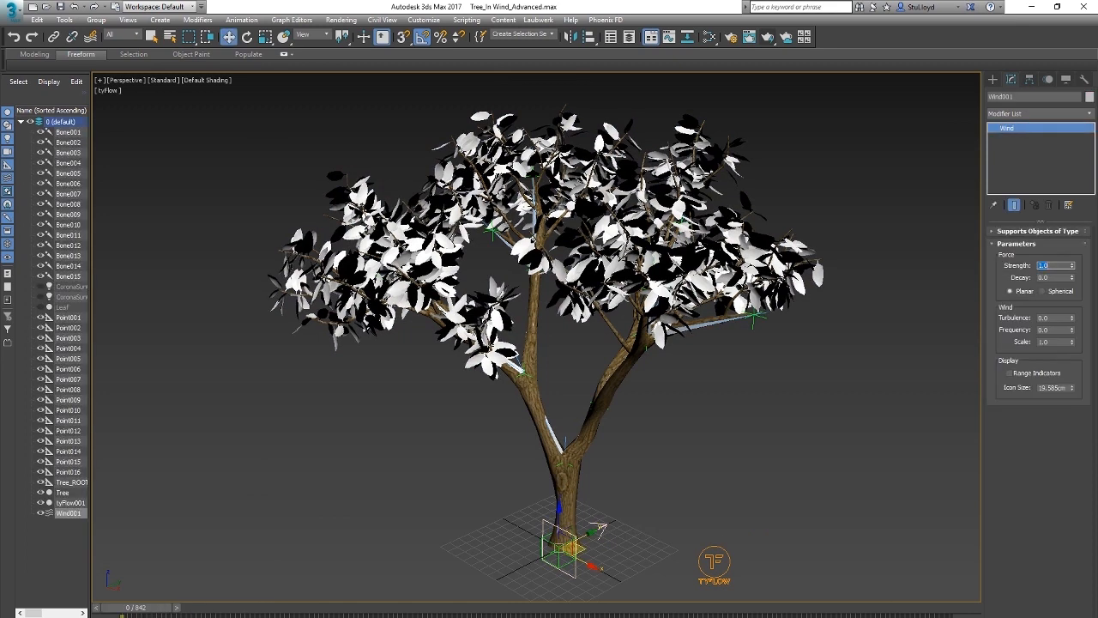
{"action": "key", "text": "slash"}
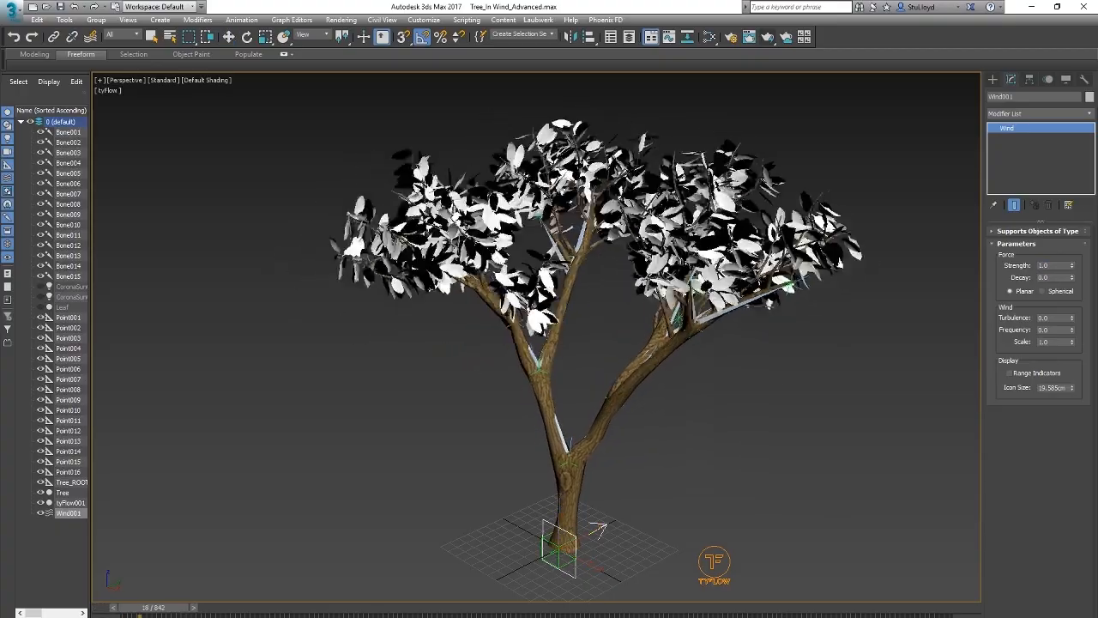
{"action": "scroll", "coordinate": [618, 232], "scroll_direction": "up", "scroll_amount": 4}
{"action": "scroll", "coordinate": [617, 232], "scroll_direction": "down", "scroll_amount": 4}
{"action": "mouse_move", "coordinate": [618, 326]}
{"action": "middle_mouse_down", "text": "alt"}
{"action": "mouse_move", "coordinate": [558, 322]}
{"action": "mouse_move", "coordinate": [544, 346]}
{"action": "mouse_move", "coordinate": [627, 369]}
{"action": "mouse_move", "coordinate": [665, 363]}
{"action": "mouse_move", "coordinate": [623, 334]}
{"action": "mouse_move", "coordinate": [634, 332]}
{"action": "middle_mouse_up", "text": "alt"}
{"action": "left_click", "coordinate": [630, 437]}
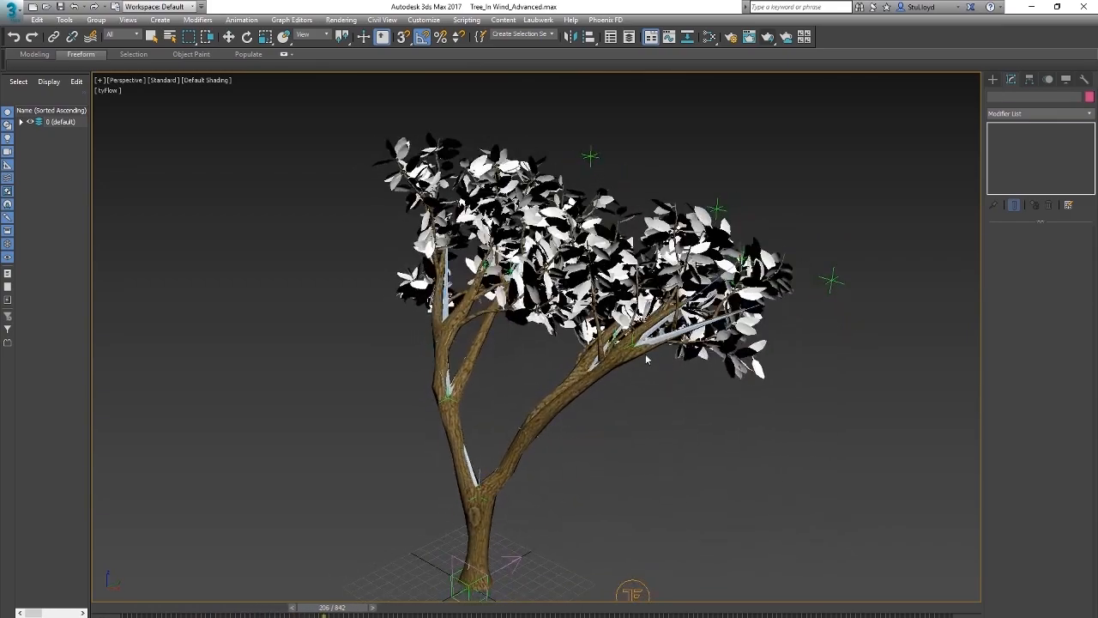
Step: Return the animation to frame 0, then set the Wobble operator's Decay to 0.05 in Event_001 of tyFlow001 and close its editor
{"action": "key", "text": "slash"}
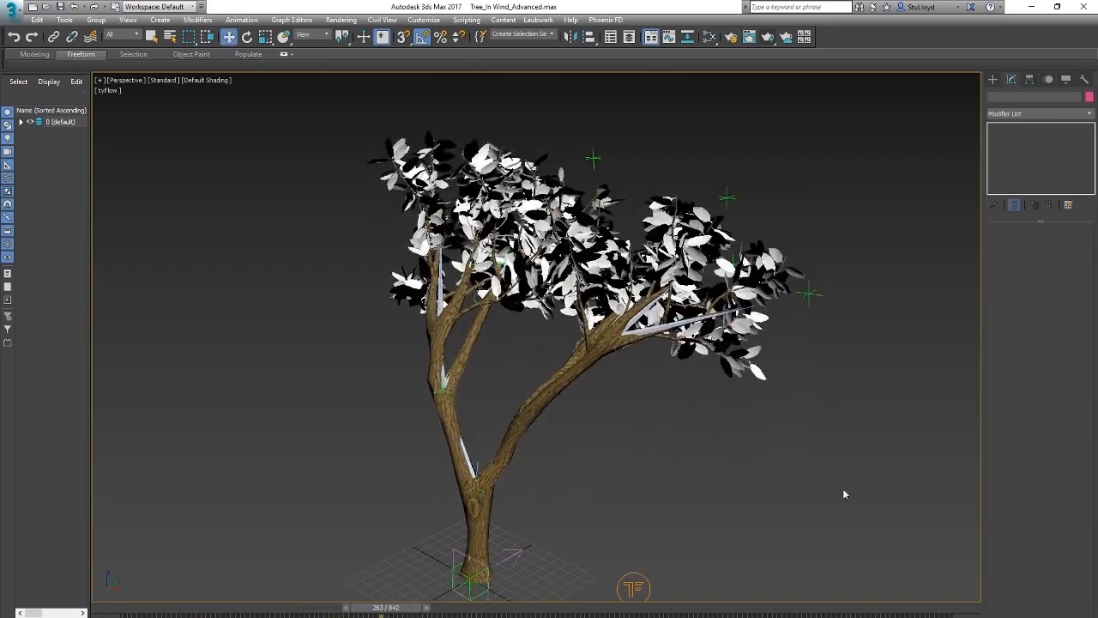
{"action": "middle_click_drag", "start_coordinate": [843, 493], "coordinate": [874, 452]}
{"action": "left_click_drag", "start_coordinate": [395, 608], "coordinate": [130, 608]}
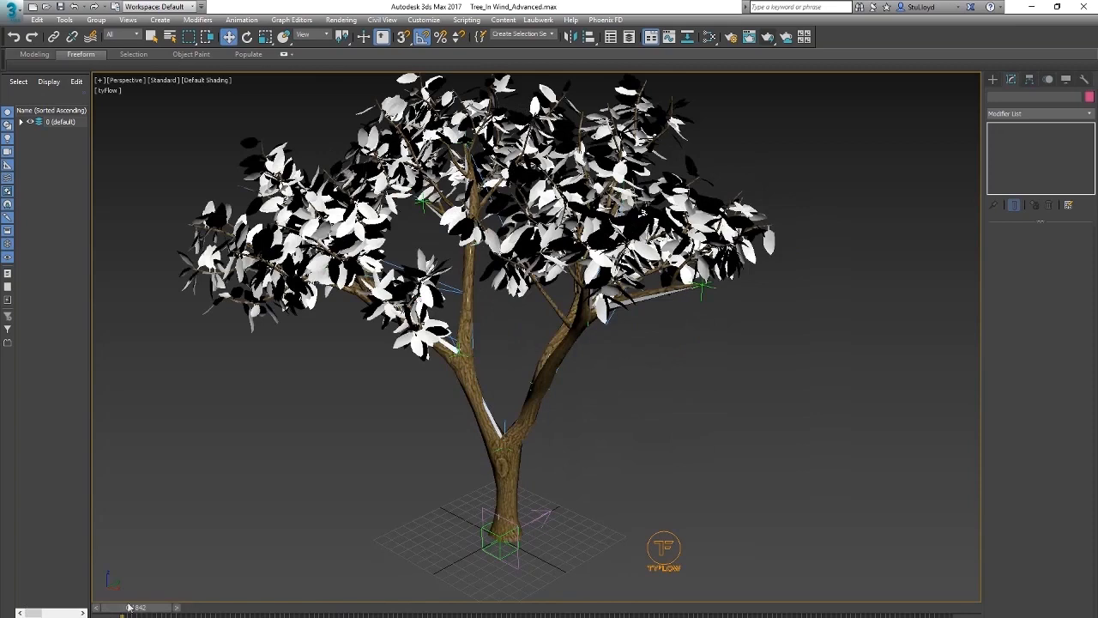
{"action": "left_click", "coordinate": [664, 551]}
{"action": "left_click", "coordinate": [1032, 259]}
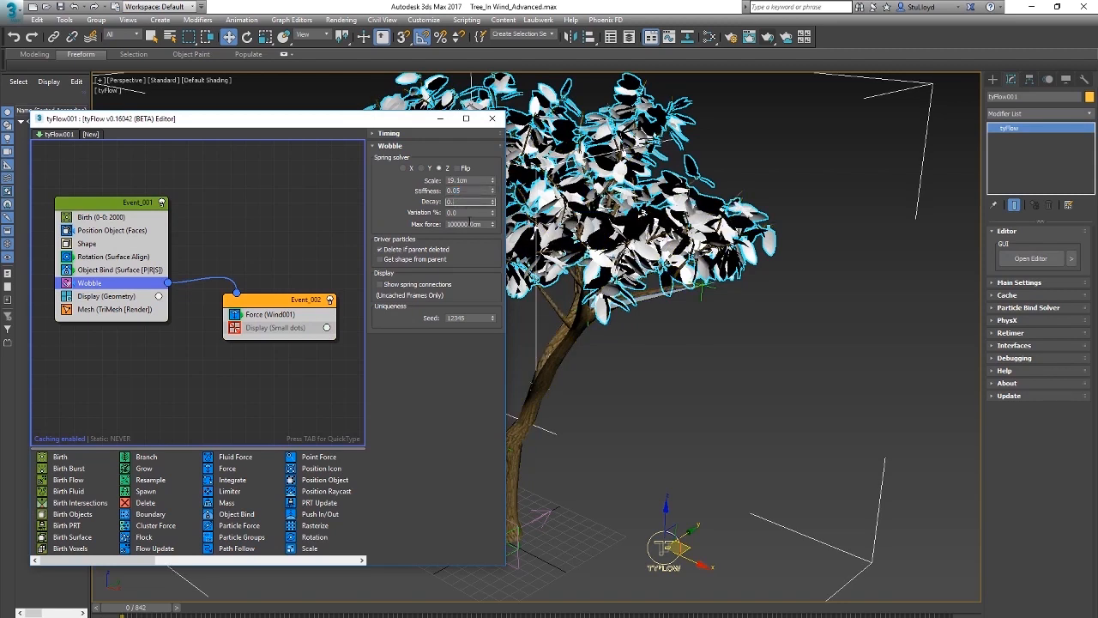
{"action": "left_click", "coordinate": [492, 118]}
{"action": "left_click", "coordinate": [821, 438]}
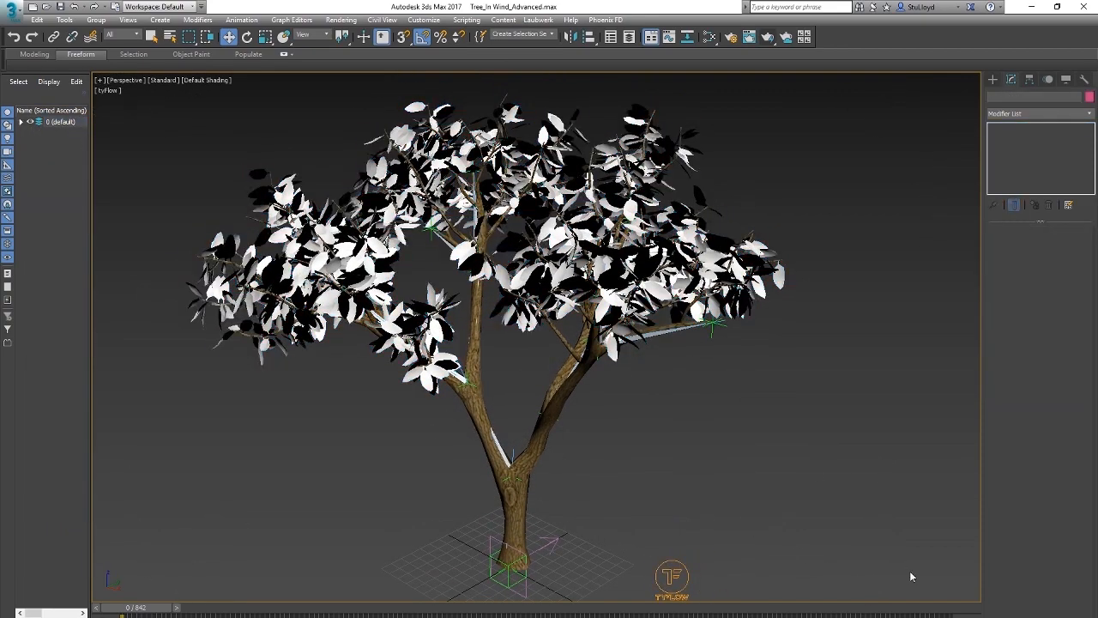
Step: Play the animation and examine the swaying branches and leaves up close and from different angles
{"action": "key", "text": "slash"}
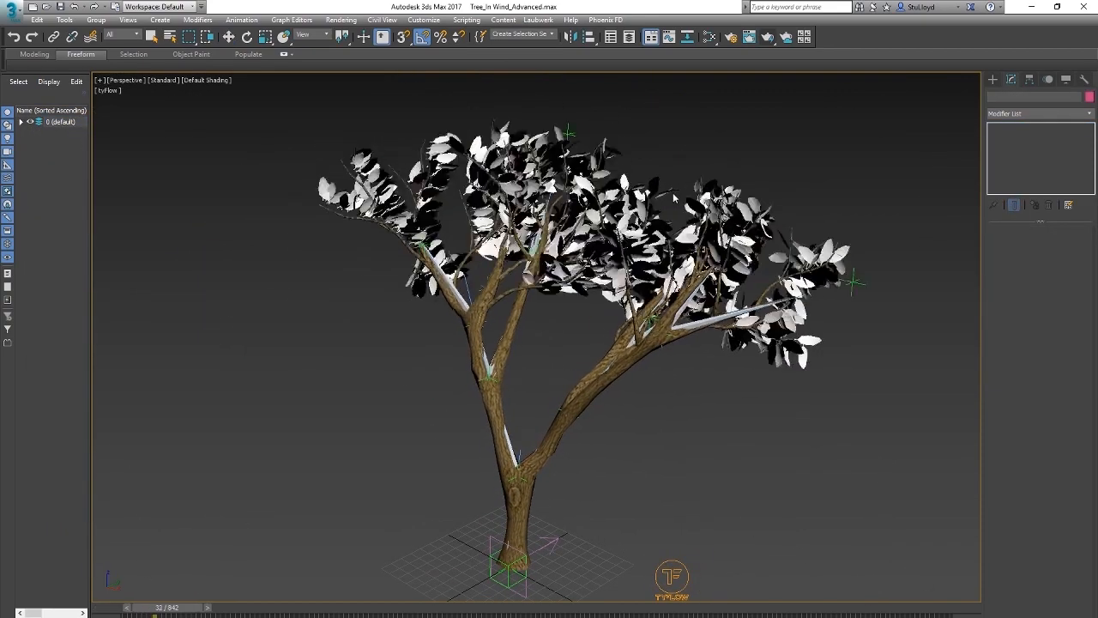
{"action": "scroll", "coordinate": [604, 232], "scroll_direction": "up", "scroll_amount": 5}
{"action": "middle_click_drag", "start_coordinate": [605, 231], "coordinate": [610, 263], "text": "alt"}
{"action": "scroll", "coordinate": [604, 231], "scroll_direction": "down", "scroll_amount": 5}
{"action": "scroll", "coordinate": [455, 171], "scroll_direction": "up", "scroll_amount": 4}
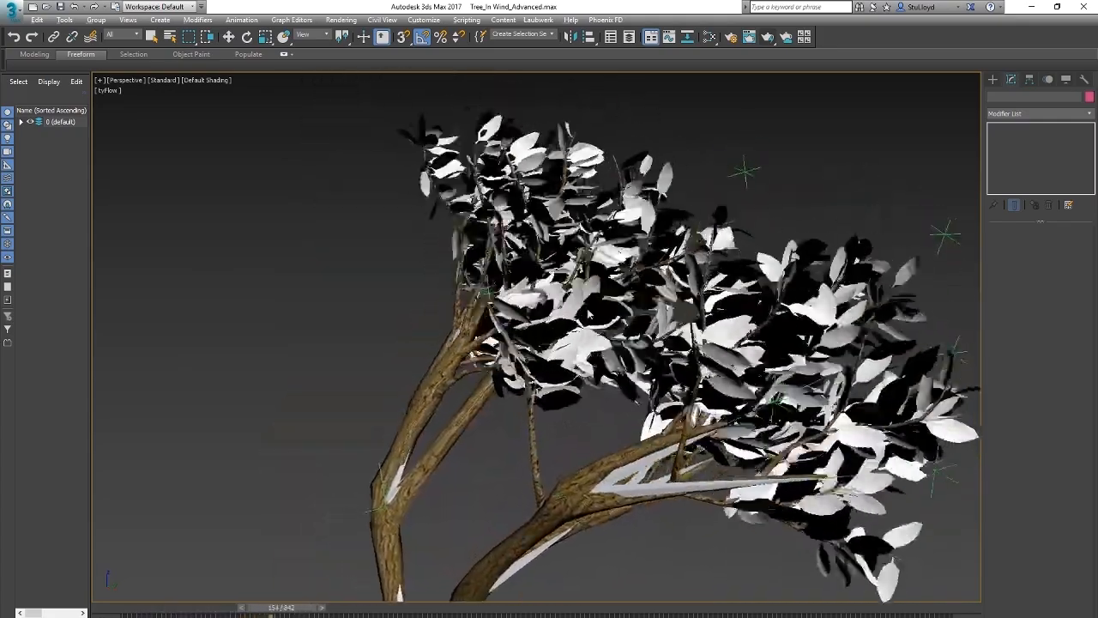
{"action": "scroll", "coordinate": [558, 163], "scroll_direction": "down", "scroll_amount": 3}
{"action": "middle_click_drag", "start_coordinate": [601, 300], "coordinate": [652, 310], "text": "alt"}
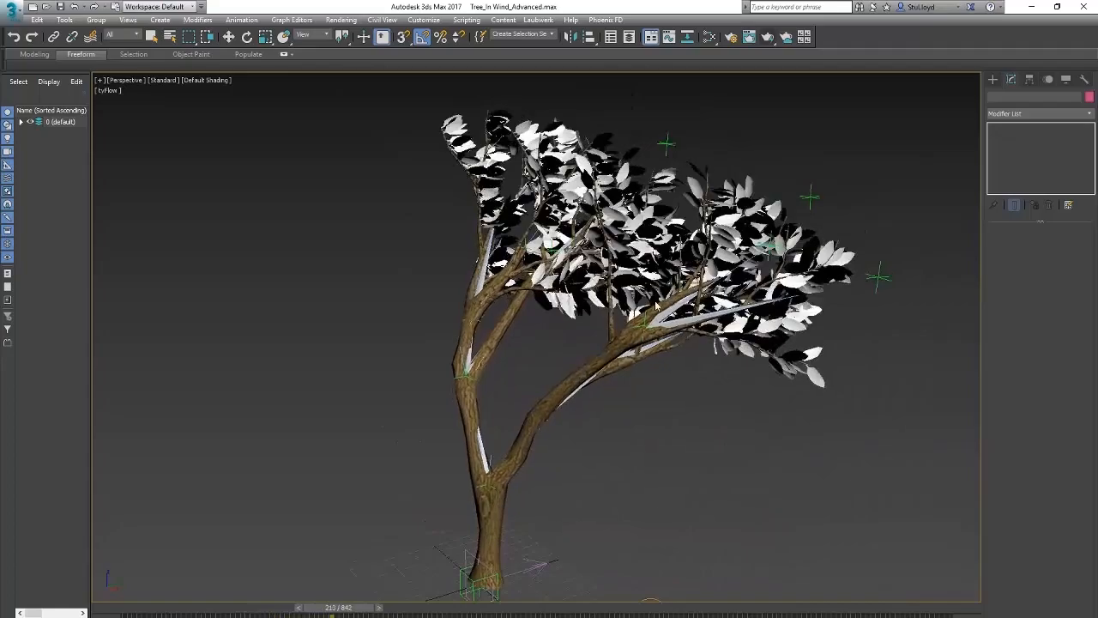
{"action": "scroll", "coordinate": [678, 300], "scroll_direction": "up", "scroll_amount": 5}
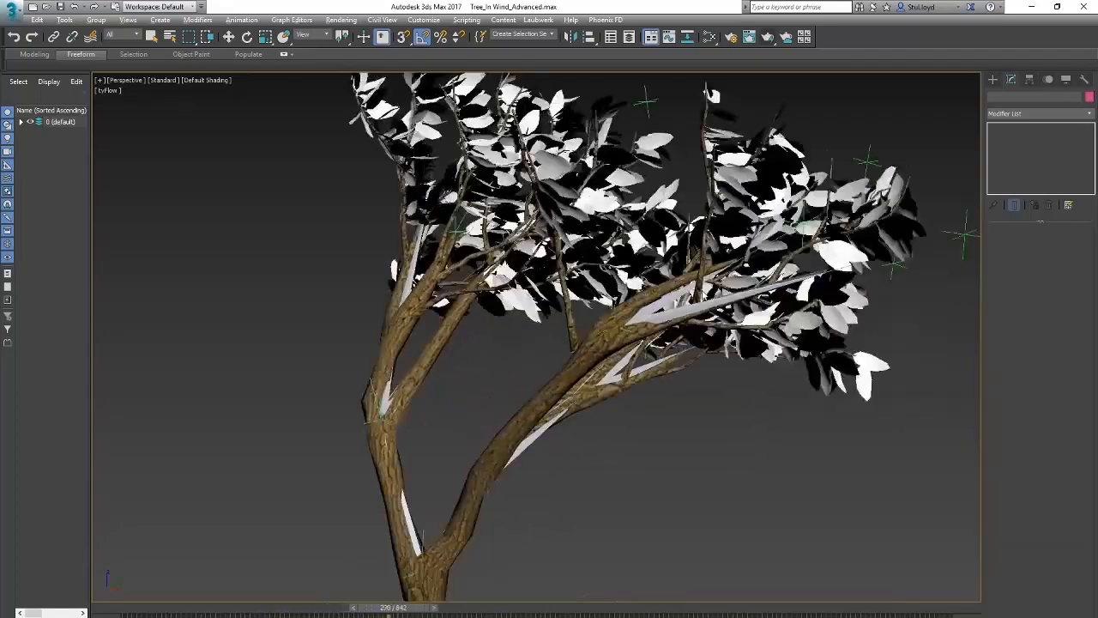
{"action": "scroll", "coordinate": [717, 294], "scroll_direction": "down", "scroll_amount": 5}
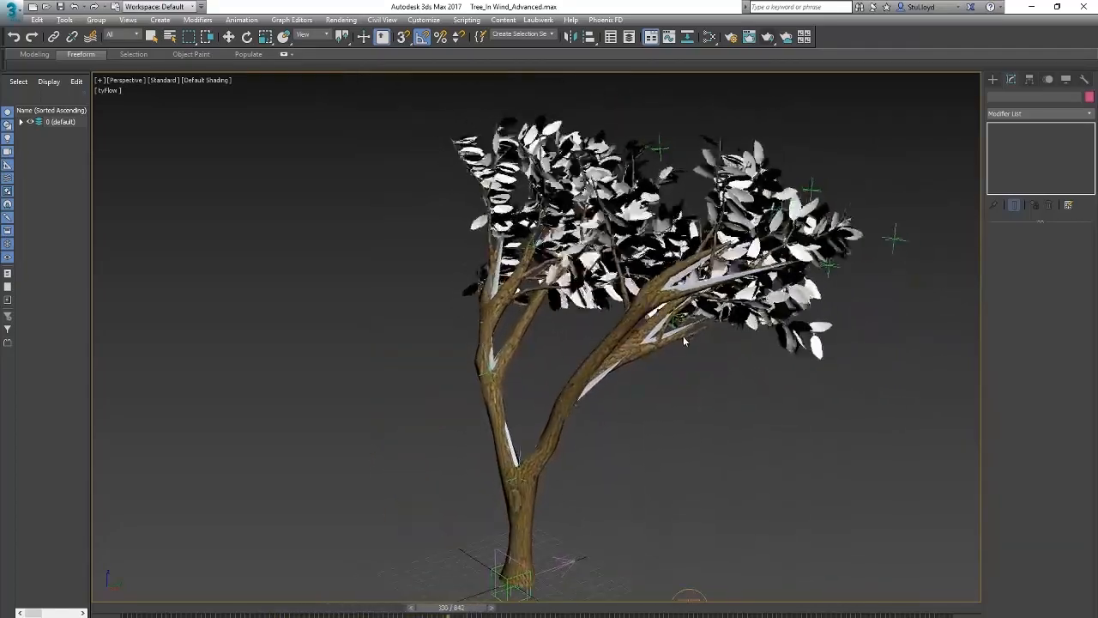
{"action": "middle_click_drag", "start_coordinate": [671, 322], "coordinate": [687, 321], "text": "alt"}
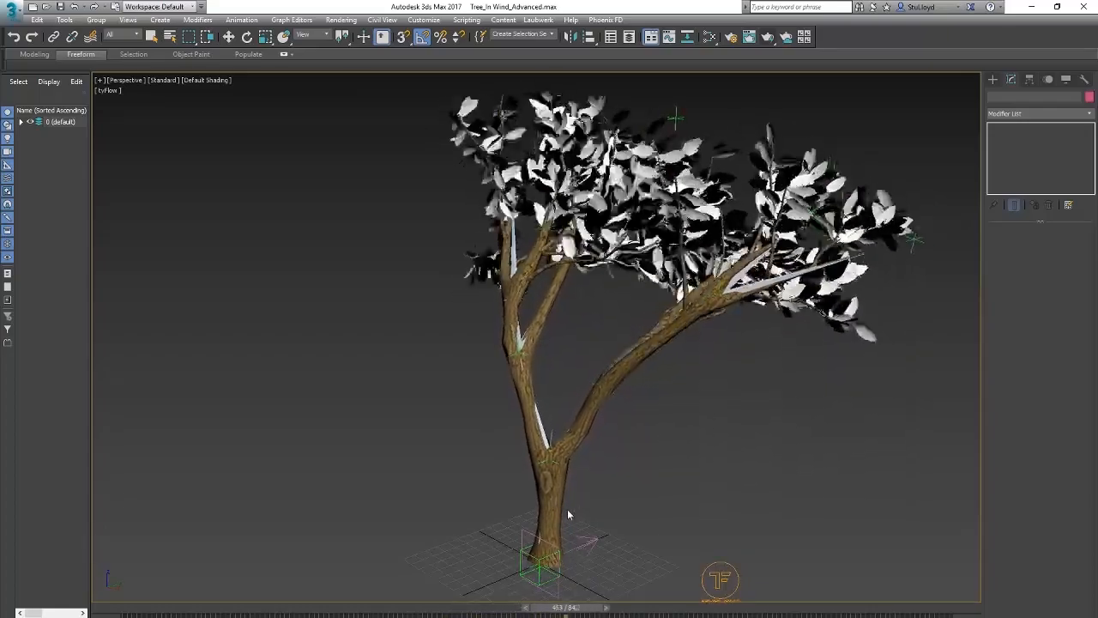
{"action": "middle_click_drag", "start_coordinate": [684, 363], "coordinate": [660, 370]}
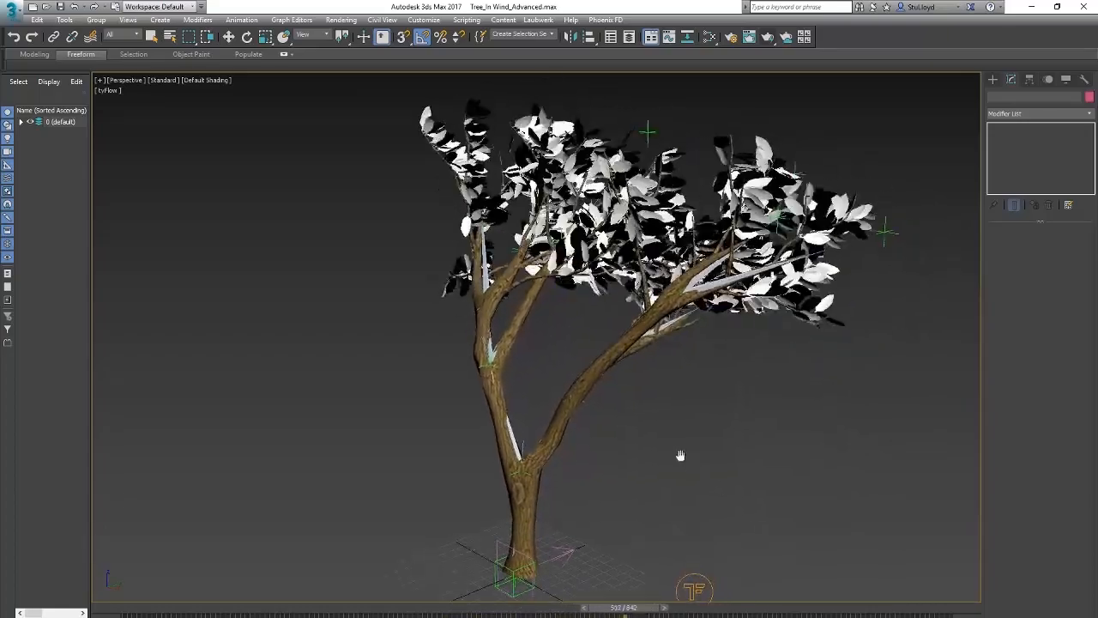
{"action": "middle_click_drag", "start_coordinate": [681, 456], "coordinate": [657, 451]}
{"action": "middle_click_drag", "start_coordinate": [590, 415], "coordinate": [569, 418]}
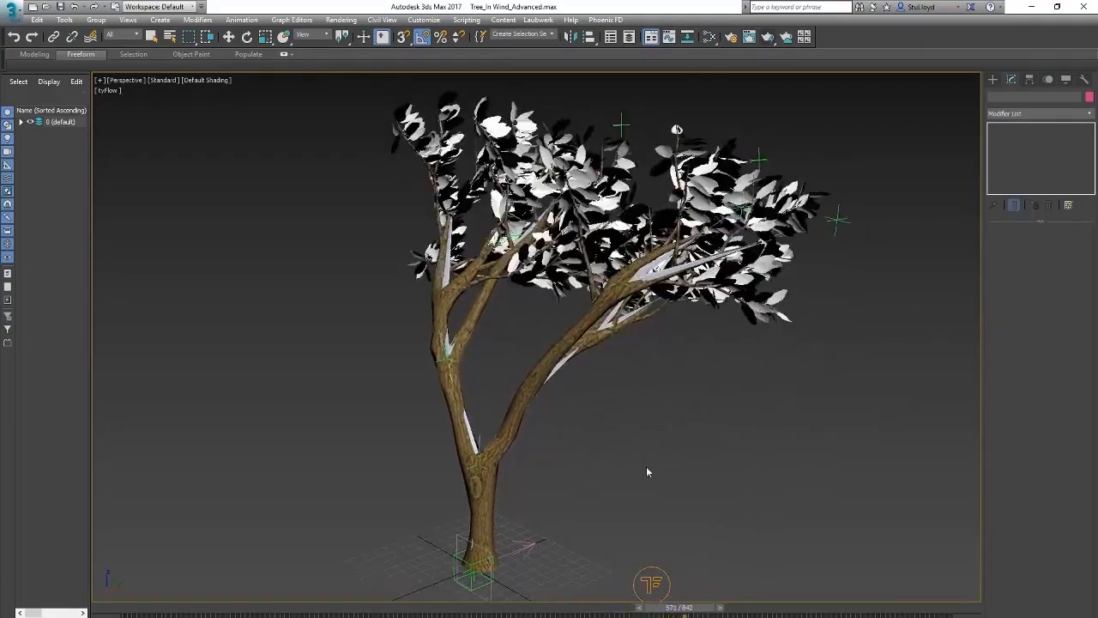
{"action": "middle_click_drag", "start_coordinate": [646, 458], "coordinate": [678, 457]}
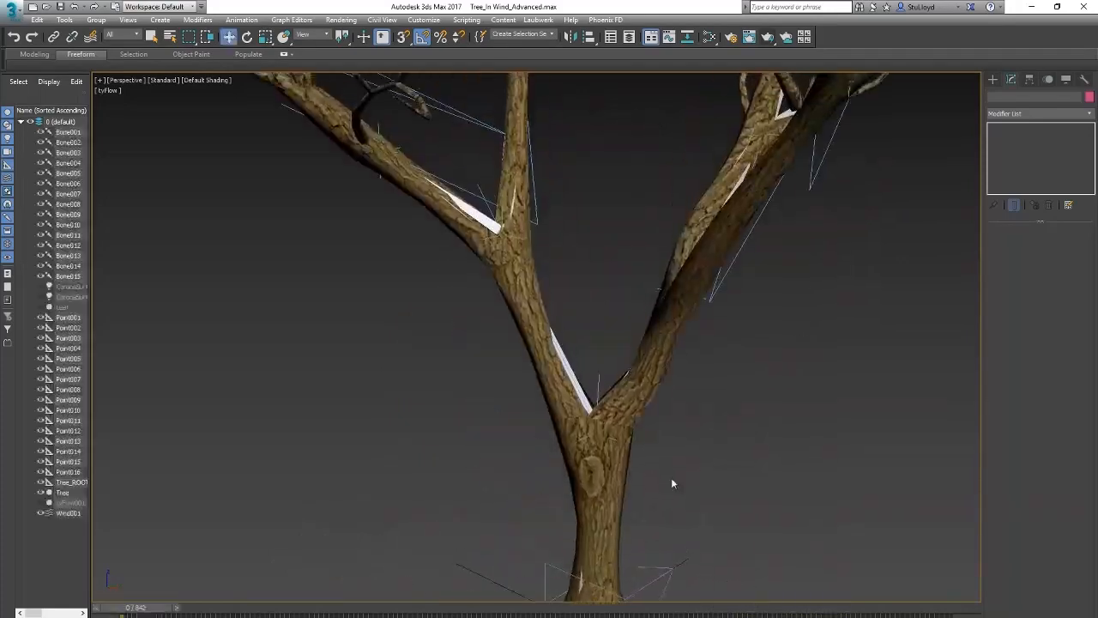
{"action": "scroll", "coordinate": [672, 484], "scroll_direction": "down", "scroll_amount": 4}
{"action": "middle_click_drag", "start_coordinate": [731, 445], "coordinate": [696, 422]}
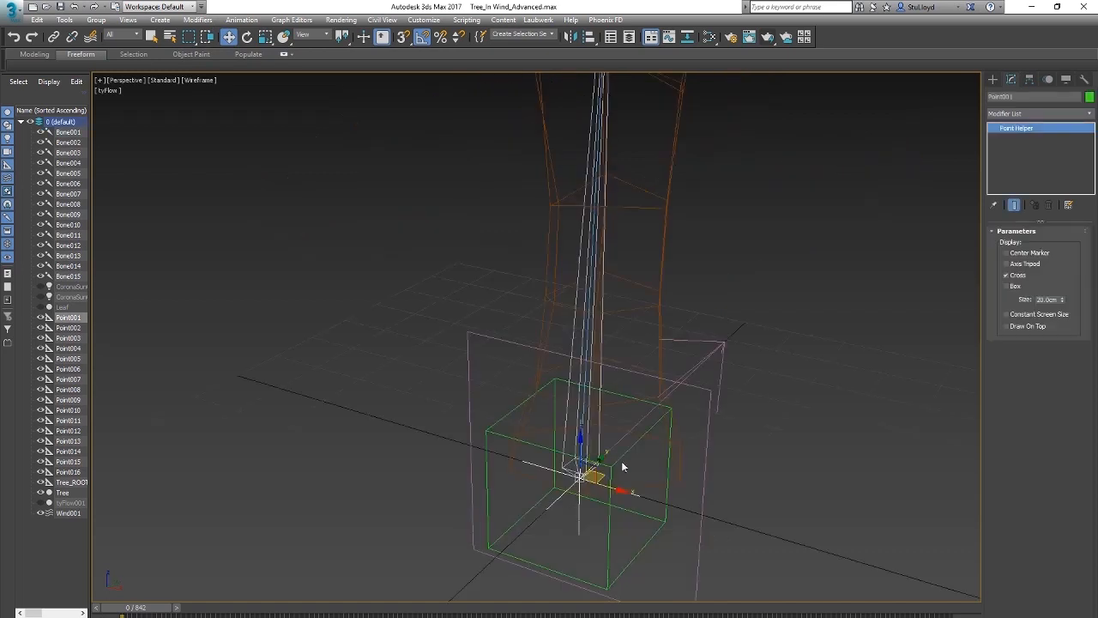
Step: Link Bone001 and Point001 at the trunk's base to the Tree_ROOT helper
{"action": "left_click", "coordinate": [590, 422]}
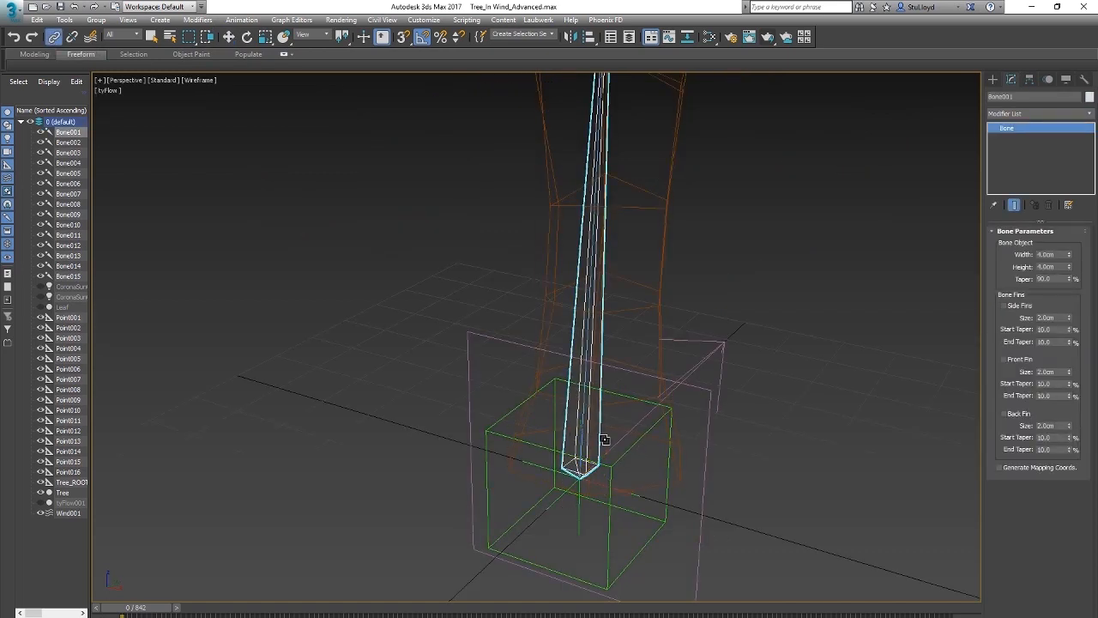
{"action": "left_click", "coordinate": [579, 510], "text": "ctrl"}
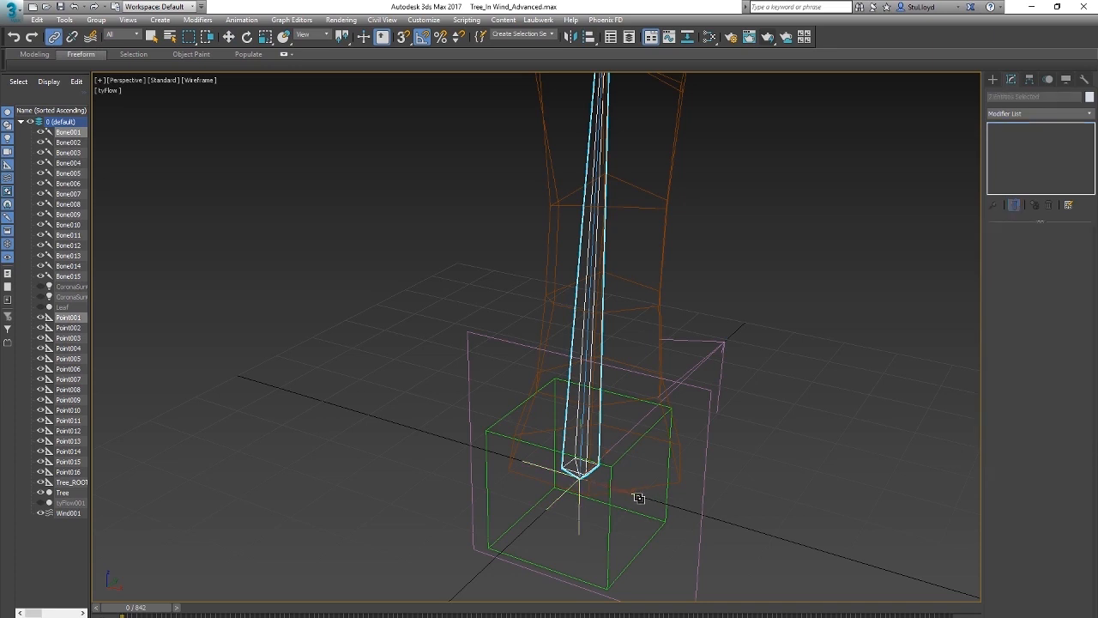
{"action": "left_click_drag", "start_coordinate": [580, 475], "coordinate": [671, 505]}
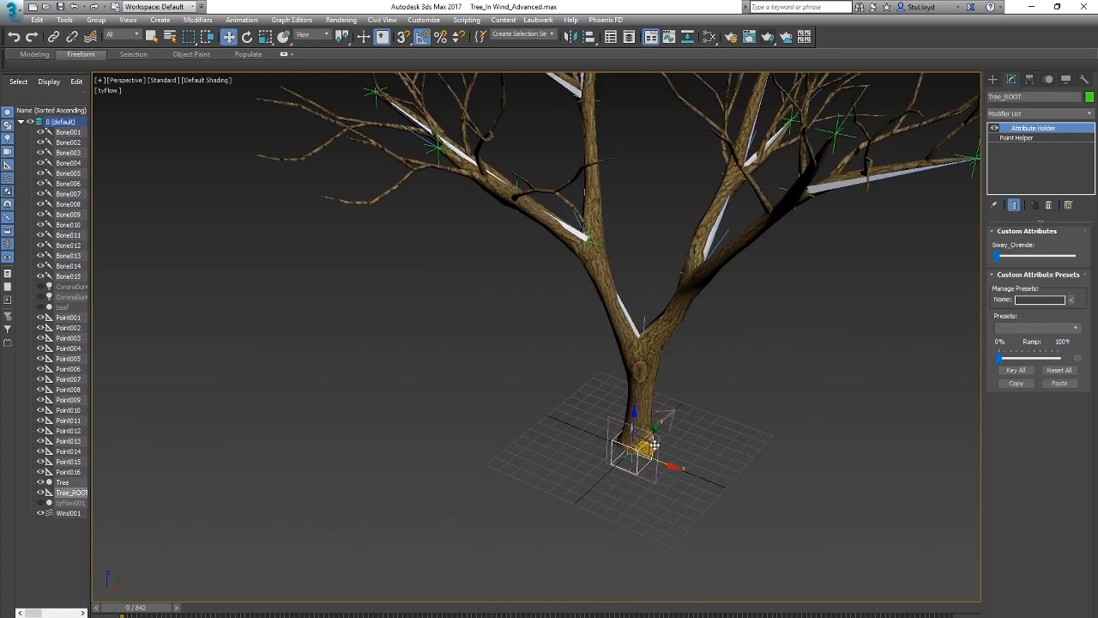
{"action": "mouse_move", "coordinate": [601, 386]}
{"action": "middle_mouse_down", "text": "alt"}
{"action": "mouse_move", "coordinate": [635, 386]}
{"action": "mouse_move", "coordinate": [618, 343]}
{"action": "mouse_move", "coordinate": [415, 426]}
{"action": "middle_mouse_up", "text": "alt"}
{"action": "left_click_drag", "start_coordinate": [414, 427], "coordinate": [631, 429]}
Step: Test-rotate Tree_ROOT to check how the trunk follows, undo the rotation, and inspect the trunk's base
{"action": "key", "text": "e"}
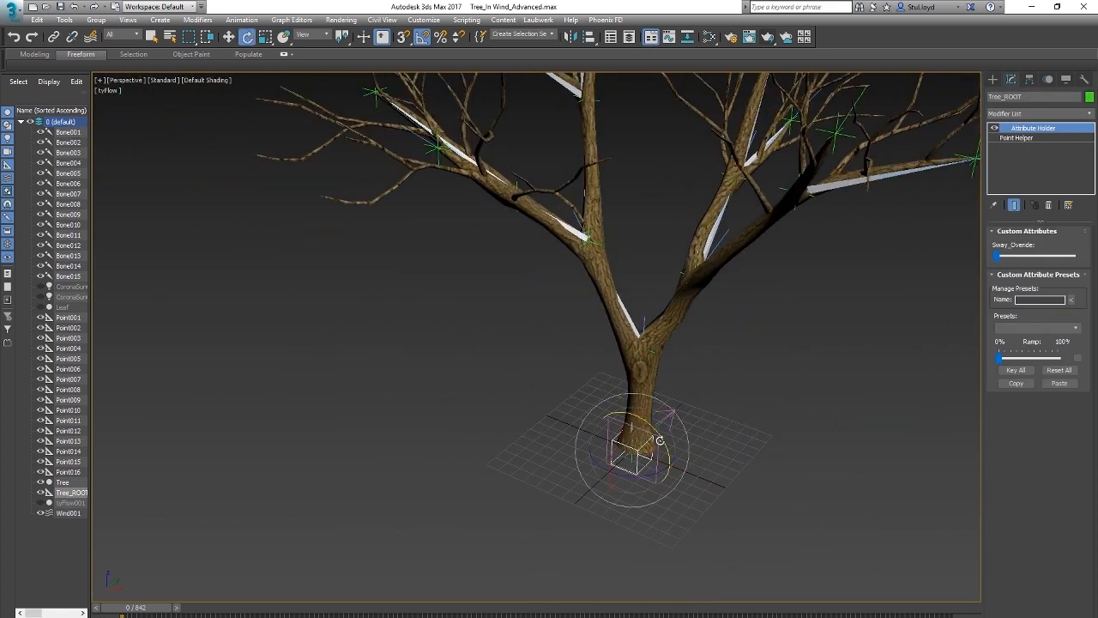
{"action": "left_click_drag", "start_coordinate": [638, 475], "coordinate": [602, 465]}
{"action": "key", "text": "ctrl+z"}
{"action": "scroll", "coordinate": [660, 401], "scroll_direction": "up", "scroll_amount": 4}
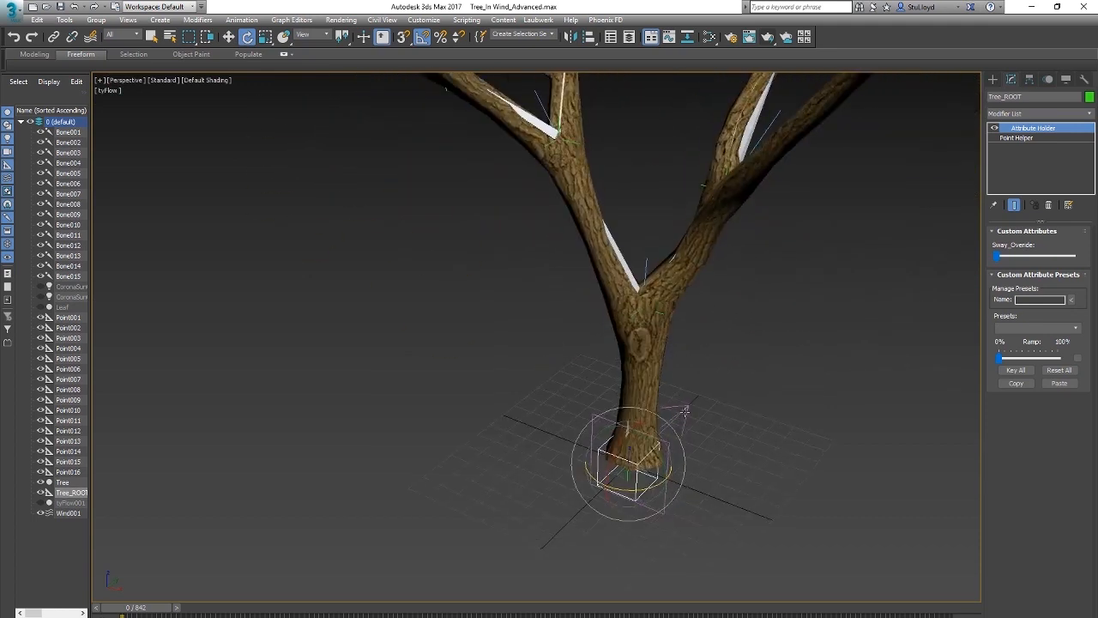
{"action": "scroll", "coordinate": [682, 416], "scroll_direction": "up", "scroll_amount": 5}
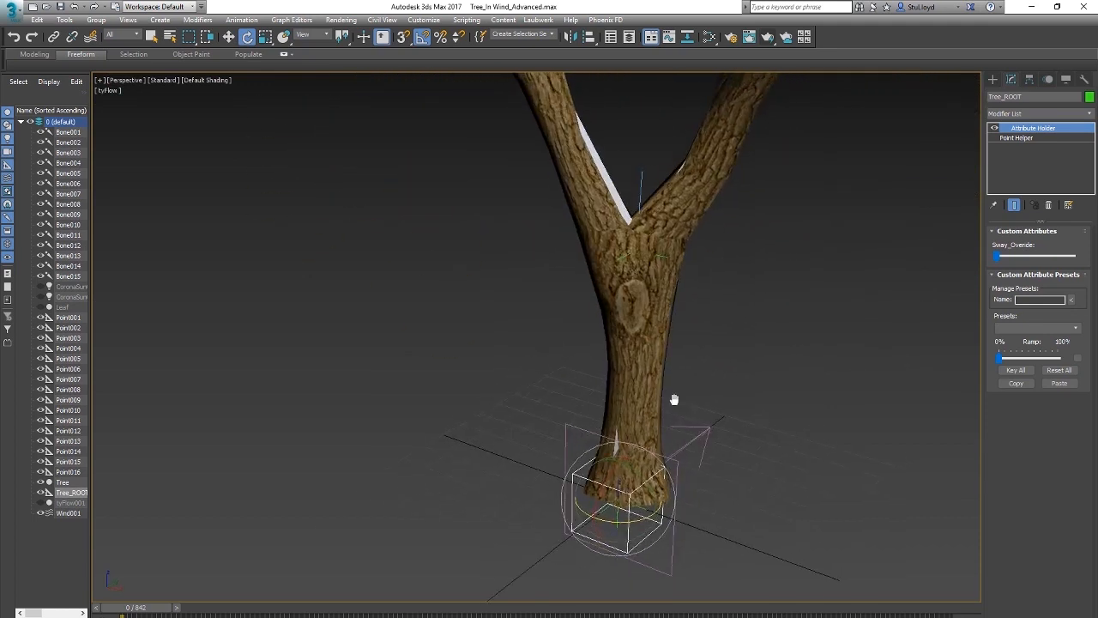
{"action": "middle_click_drag", "start_coordinate": [285, 359], "coordinate": [267, 369], "text": "alt"}
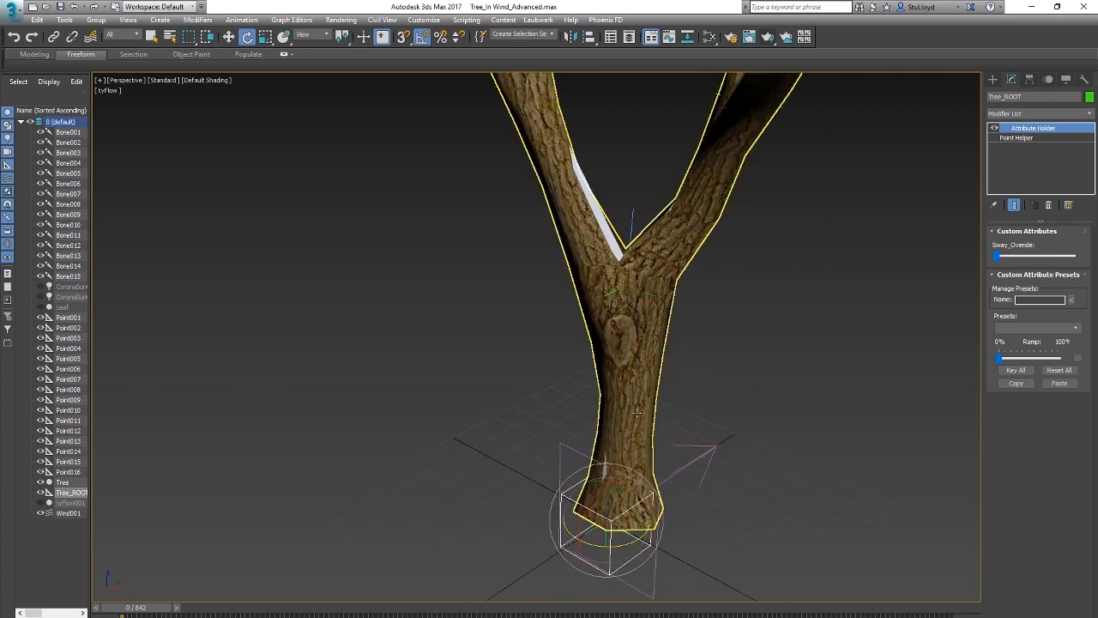
{"action": "middle_click_drag", "start_coordinate": [694, 370], "coordinate": [681, 367]}
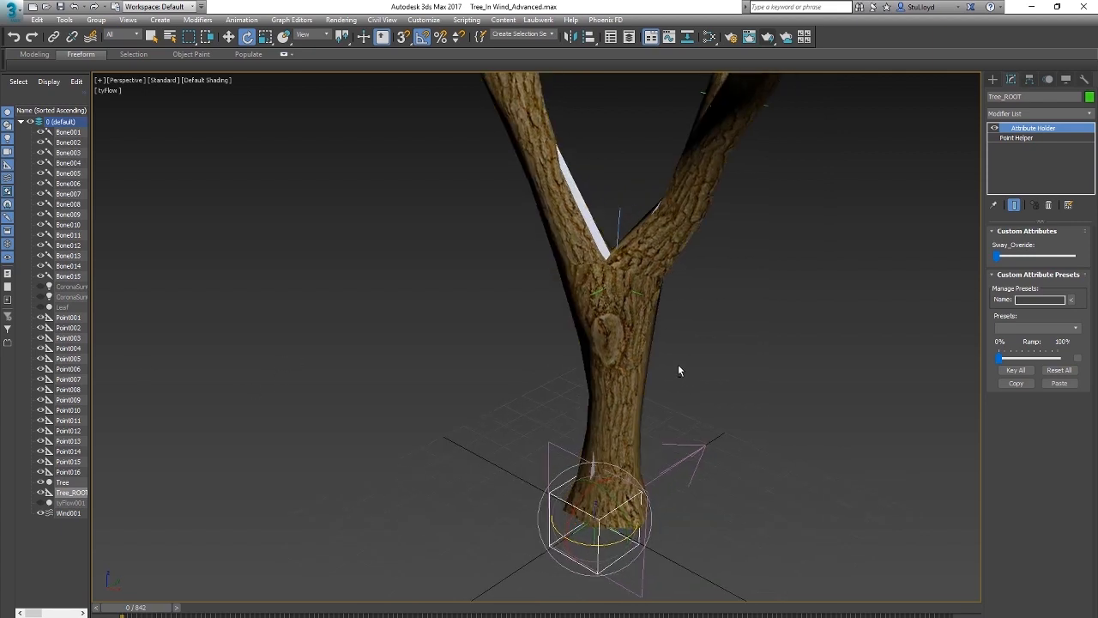
Step: Select Bone001 inside the trunk and bring up its LookAt Constraint parameters
{"action": "left_click", "coordinate": [686, 445]}
{"action": "key", "text": "F3"}
{"action": "left_click", "coordinate": [612, 419]}
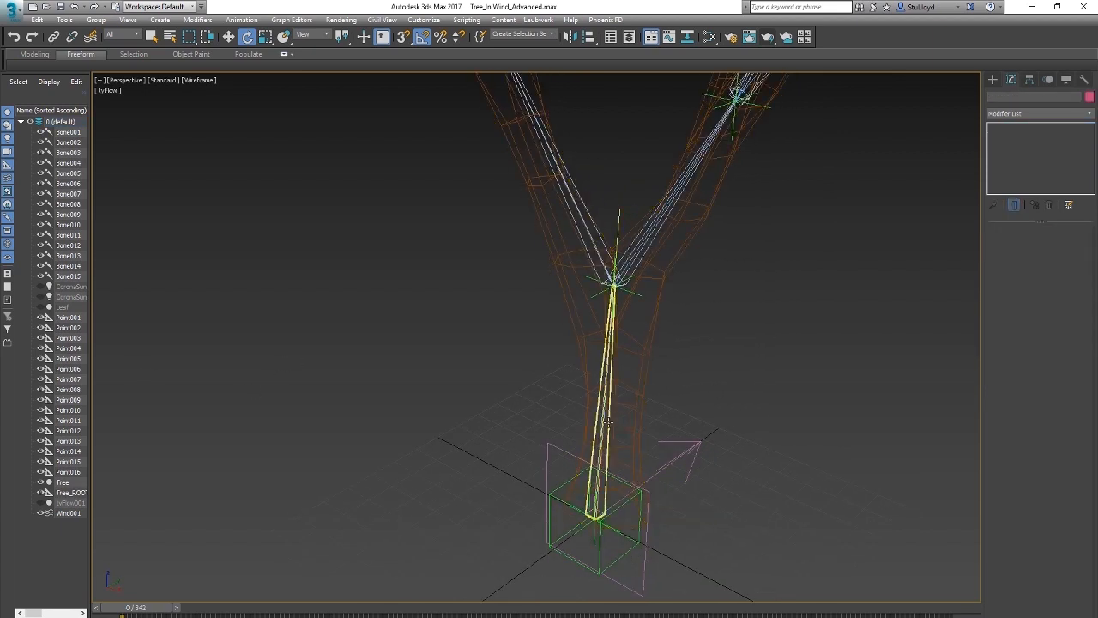
{"action": "key", "text": "F3"}
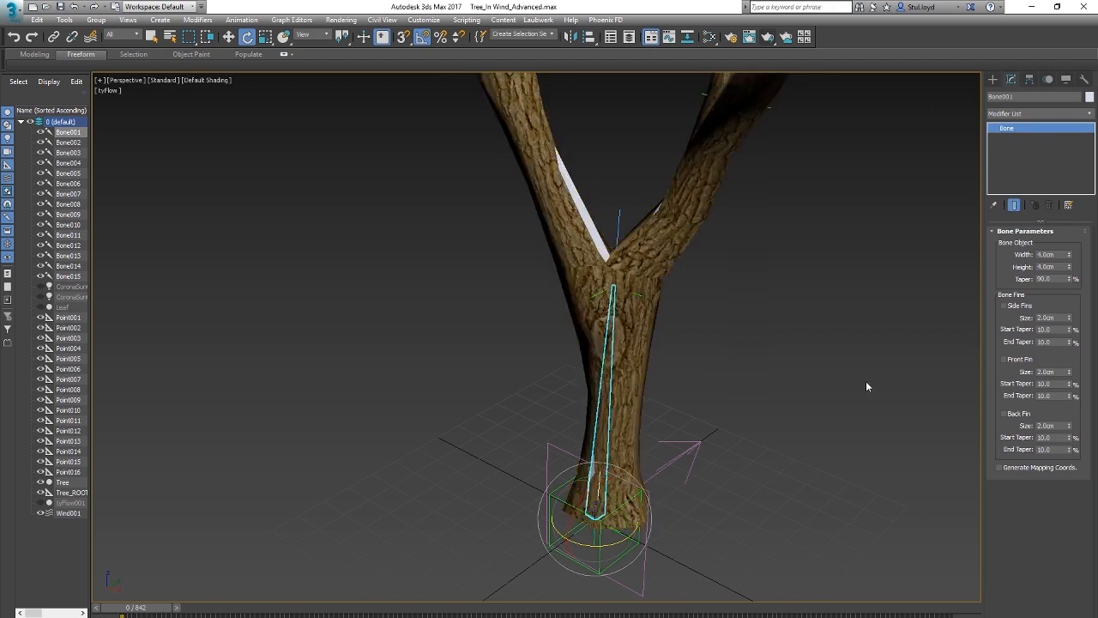
{"action": "left_click", "coordinate": [1048, 80]}
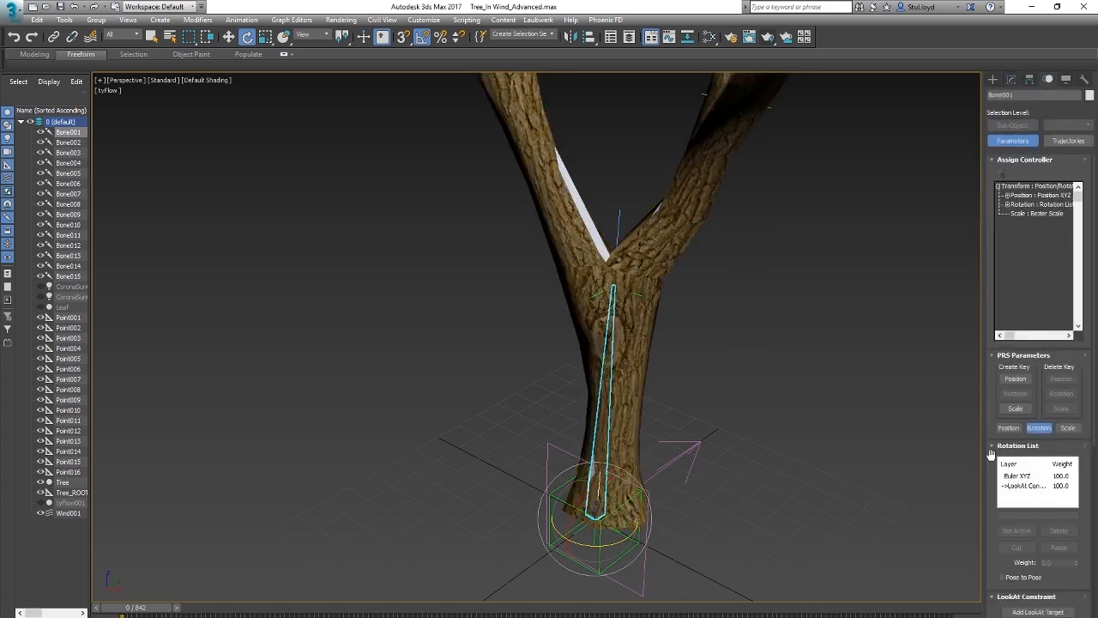
{"action": "scroll", "coordinate": [993, 456], "scroll_direction": "down", "scroll_amount": 5}
{"action": "scroll", "coordinate": [992, 435], "scroll_direction": "down", "scroll_amount": 1}
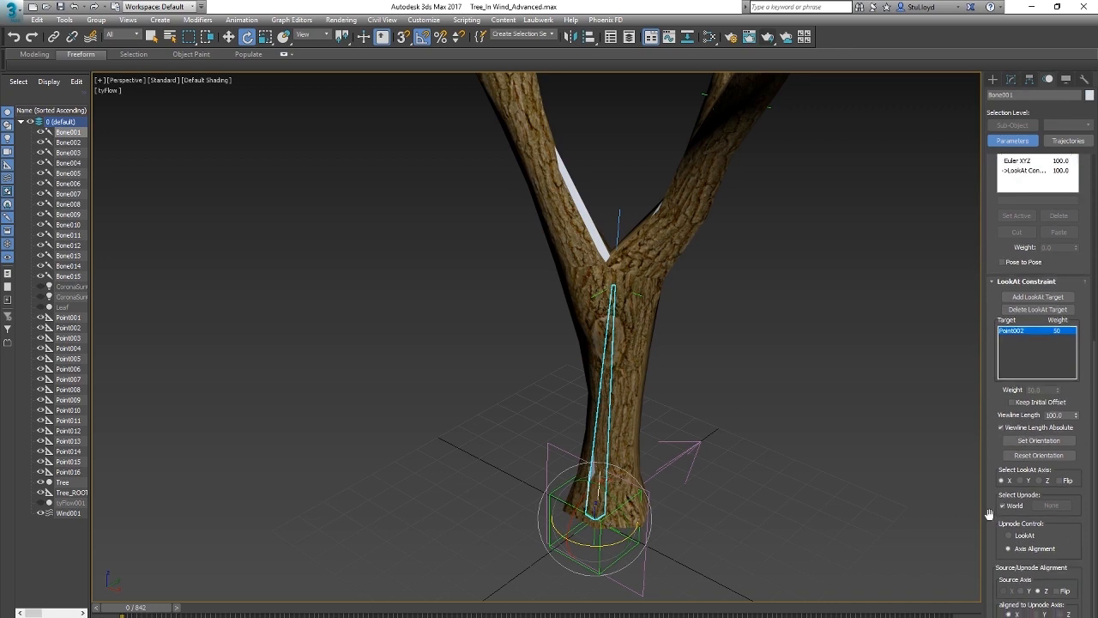
Step: Examine Bone001 and the helpers around the base of the trunk
{"action": "middle_click_drag", "start_coordinate": [751, 407], "coordinate": [650, 423], "text": "alt"}
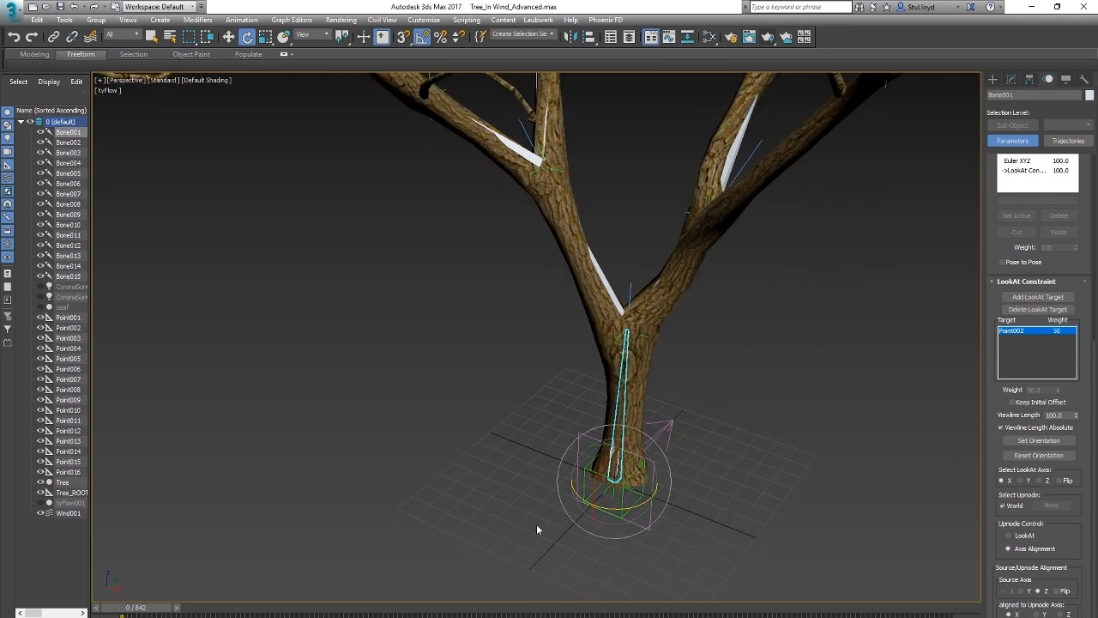
{"action": "scroll", "coordinate": [716, 397], "scroll_direction": "up", "scroll_amount": 5}
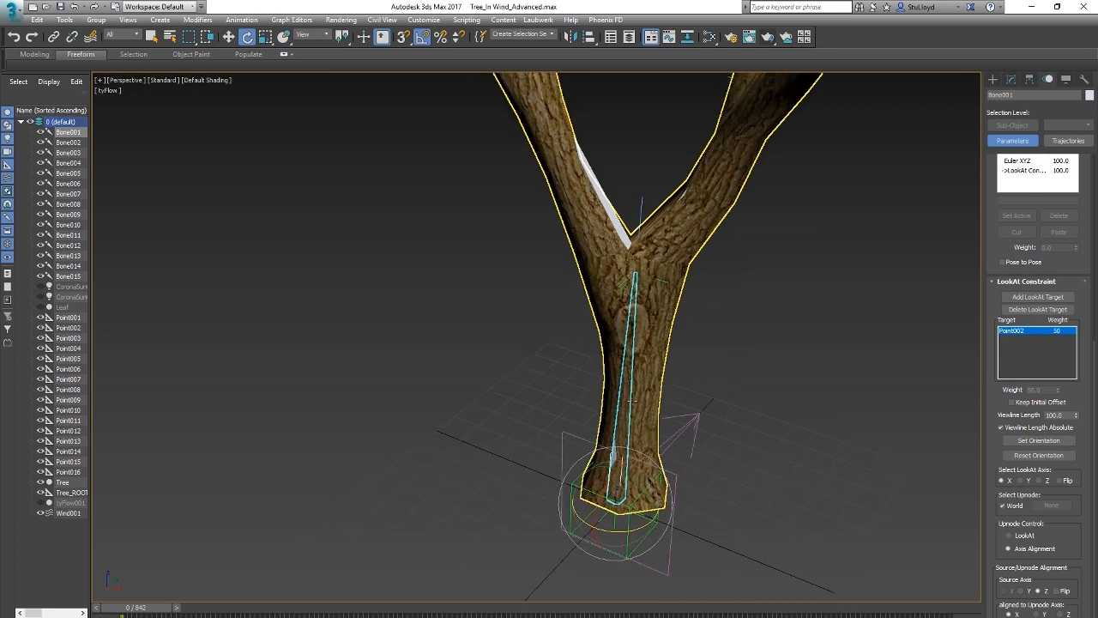
{"action": "middle_click_drag", "start_coordinate": [710, 425], "coordinate": [714, 412]}
{"action": "middle_click_drag", "start_coordinate": [700, 328], "coordinate": [710, 334]}
{"action": "middle_click_drag", "start_coordinate": [733, 428], "coordinate": [698, 413]}
{"action": "scroll", "coordinate": [727, 402], "scroll_direction": "up", "scroll_amount": 3}
{"action": "scroll", "coordinate": [706, 407], "scroll_direction": "down", "scroll_amount": 3}
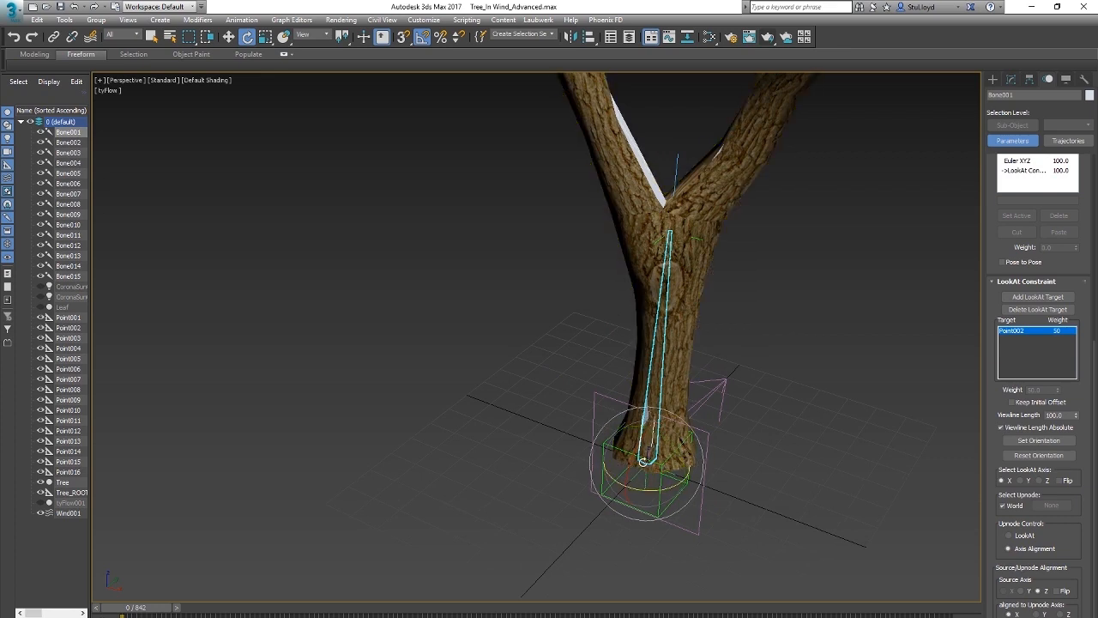
{"action": "scroll", "coordinate": [643, 462], "scroll_direction": "up", "scroll_amount": 3}
{"action": "scroll", "coordinate": [645, 472], "scroll_direction": "down", "scroll_amount": 2}
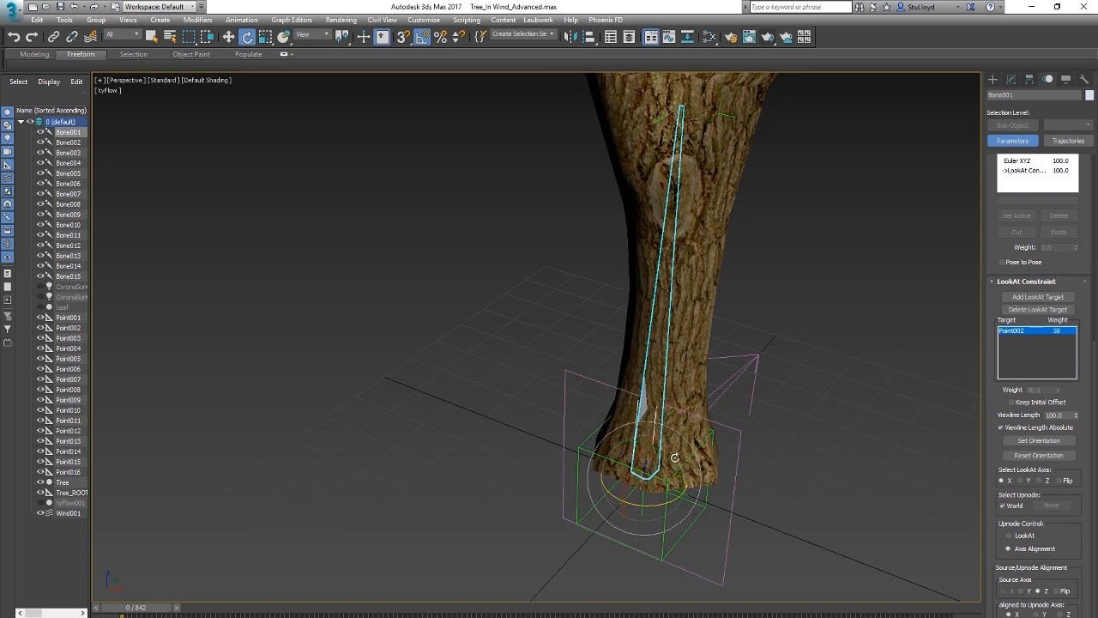
Step: Replace World with Point001 as the upnode of Bone001's LookAt Constraint
{"action": "middle_click_drag", "start_coordinate": [676, 457], "coordinate": [652, 486]}
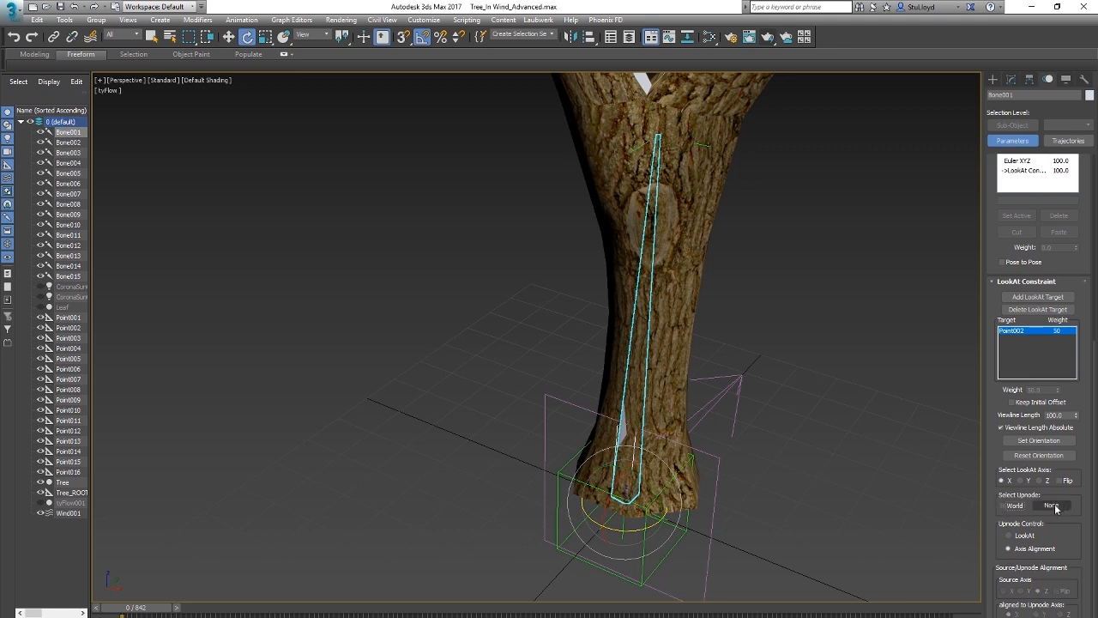
{"action": "left_click", "coordinate": [1053, 506]}
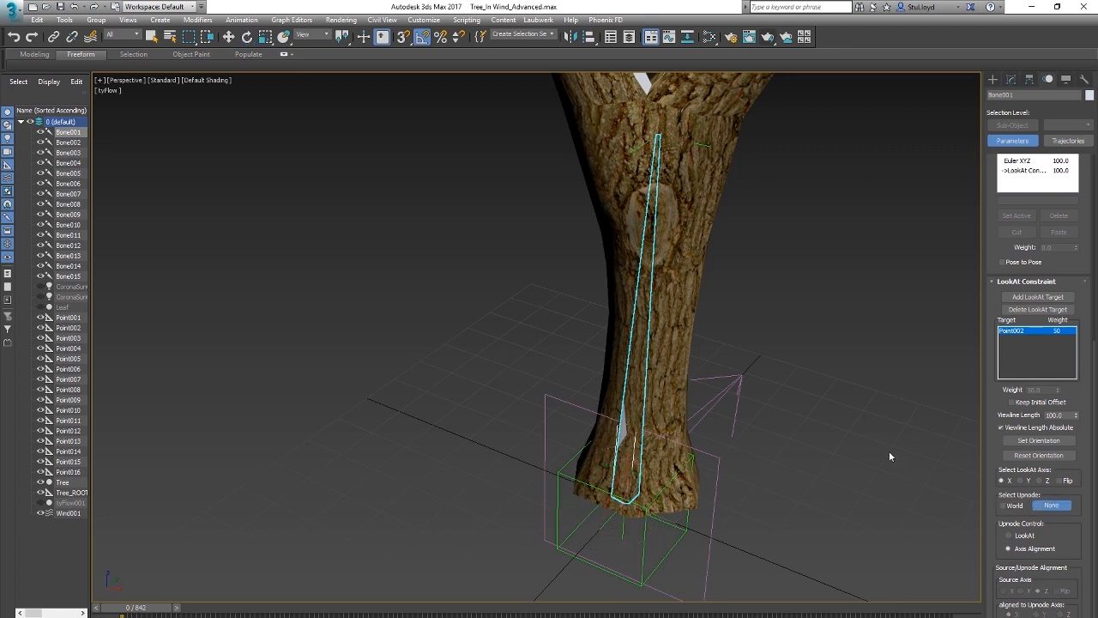
{"action": "left_click", "coordinate": [623, 527]}
{"action": "middle_click_drag", "start_coordinate": [732, 295], "coordinate": [708, 335]}
{"action": "scroll", "coordinate": [707, 374], "scroll_direction": "down", "scroll_amount": 3}
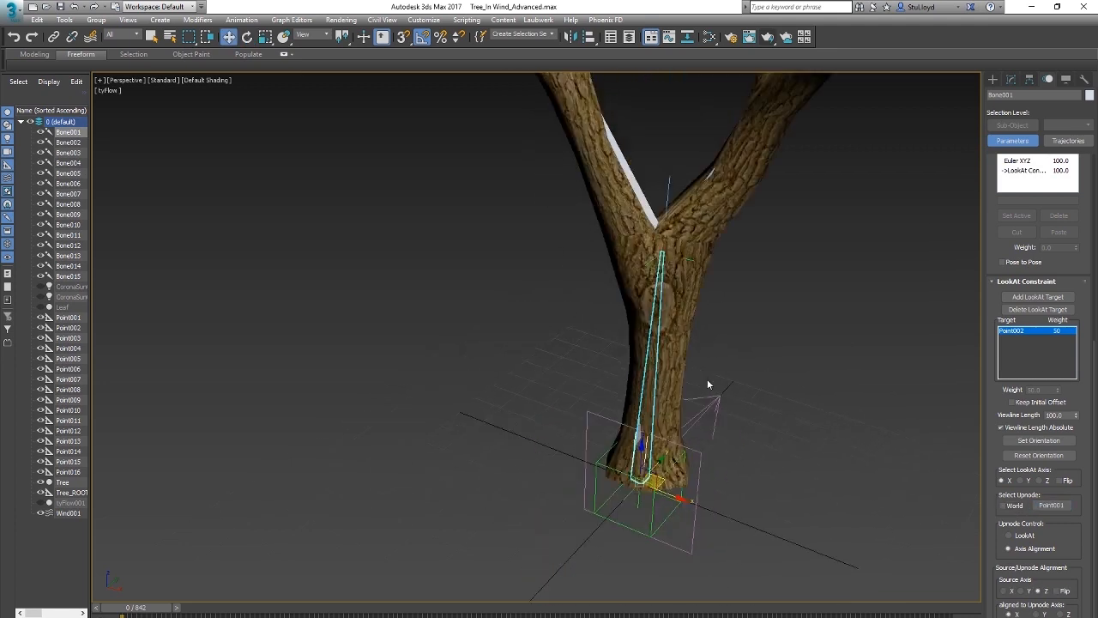
{"action": "middle_click_drag", "start_coordinate": [707, 379], "coordinate": [696, 383]}
Step: Rotate Tree_ROOT again to check the trunk with the new upnode, undo the rotation, and inspect the first fork
{"action": "left_click", "coordinate": [642, 504]}
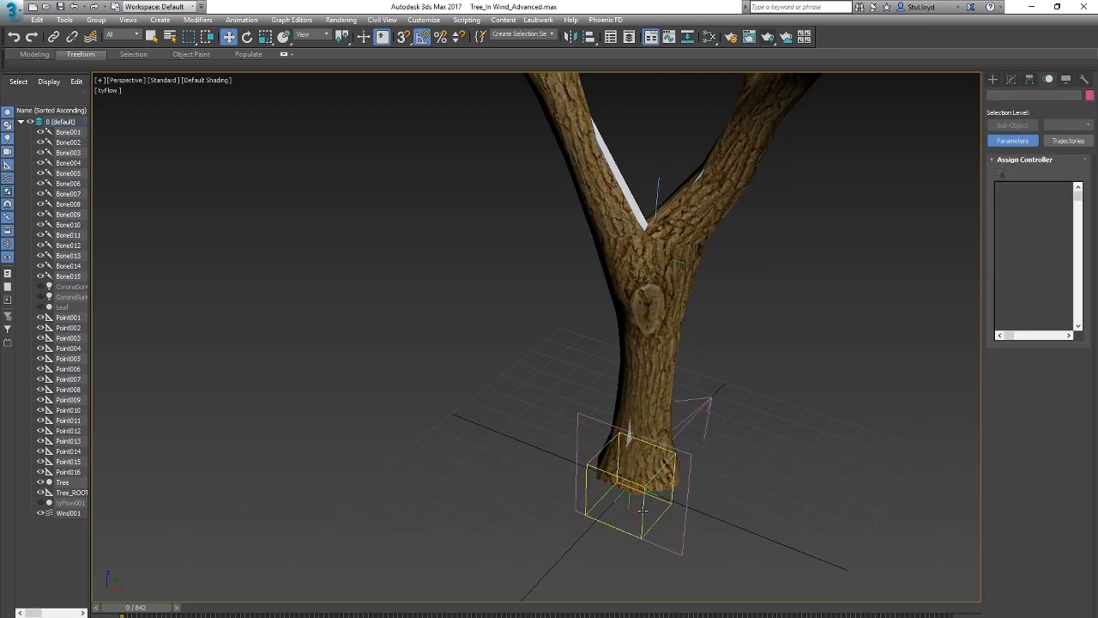
{"action": "left_click", "coordinate": [643, 511]}
{"action": "middle_click_drag", "start_coordinate": [659, 506], "coordinate": [651, 513]}
{"action": "key", "text": "e"}
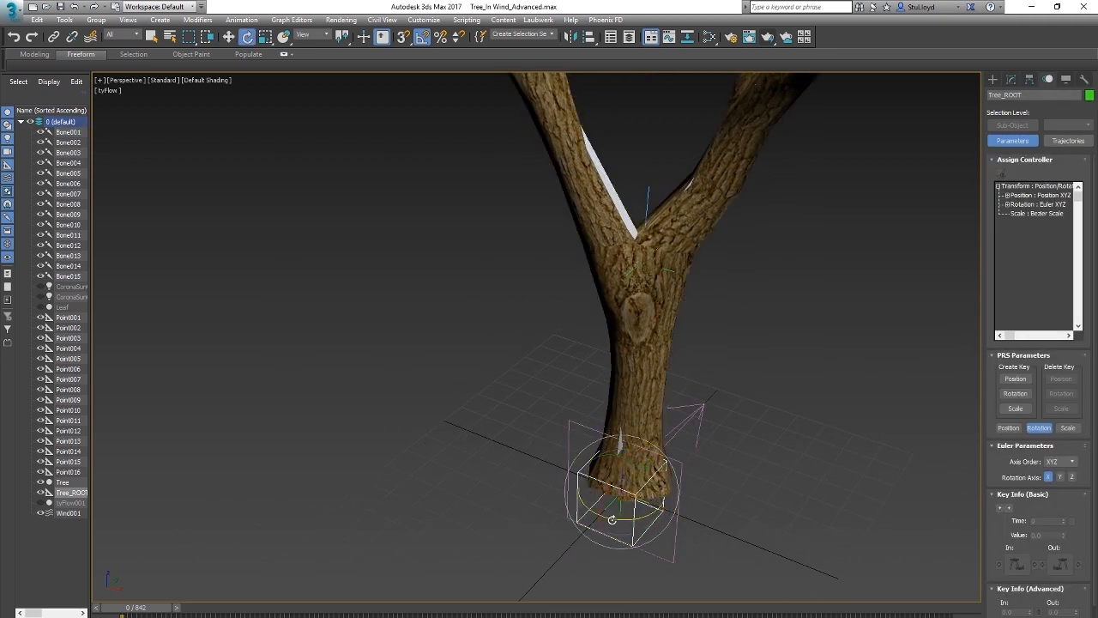
{"action": "mouse_move", "coordinate": [621, 518]}
{"action": "left_mouse_down"}
{"action": "mouse_move", "coordinate": [706, 509]}
{"action": "mouse_move", "coordinate": [562, 515]}
{"action": "mouse_move", "coordinate": [694, 509]}
{"action": "mouse_move", "coordinate": [565, 511]}
{"action": "mouse_move", "coordinate": [637, 513]}
{"action": "left_mouse_up"}
{"action": "key", "text": "ctrl+z"}
{"action": "middle_click_drag", "start_coordinate": [678, 282], "coordinate": [631, 279]}
{"action": "scroll", "coordinate": [665, 343], "scroll_direction": "up", "scroll_amount": 2}
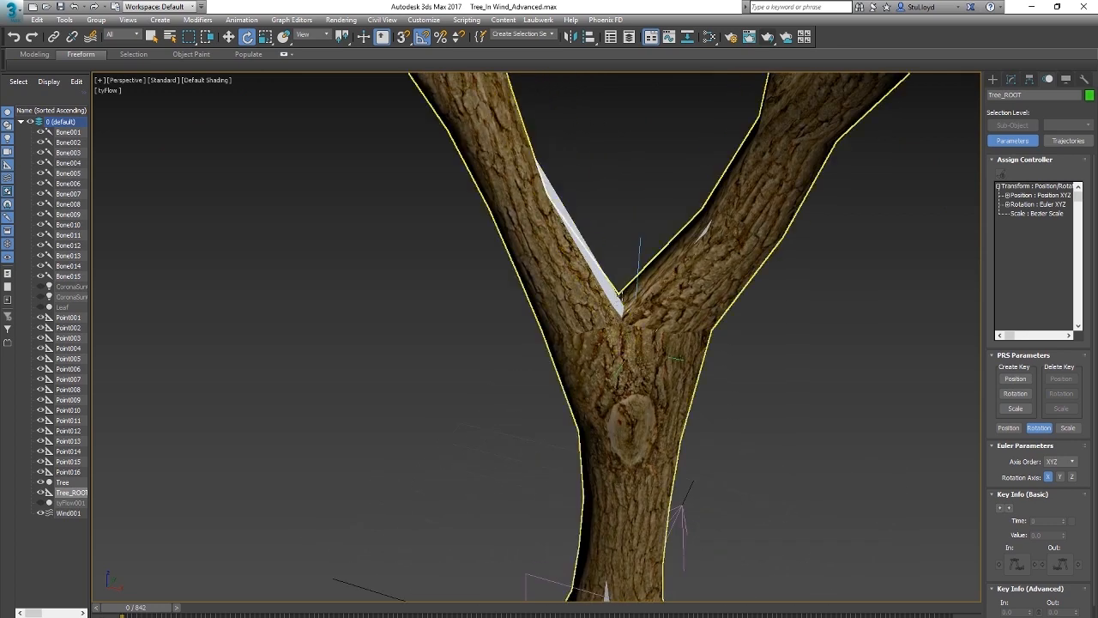
Step: Replace World as the upnode in the LookAt Constraints of Bone008 and Bone004, using Point014 for Bone004
{"action": "left_click", "coordinate": [597, 269]}
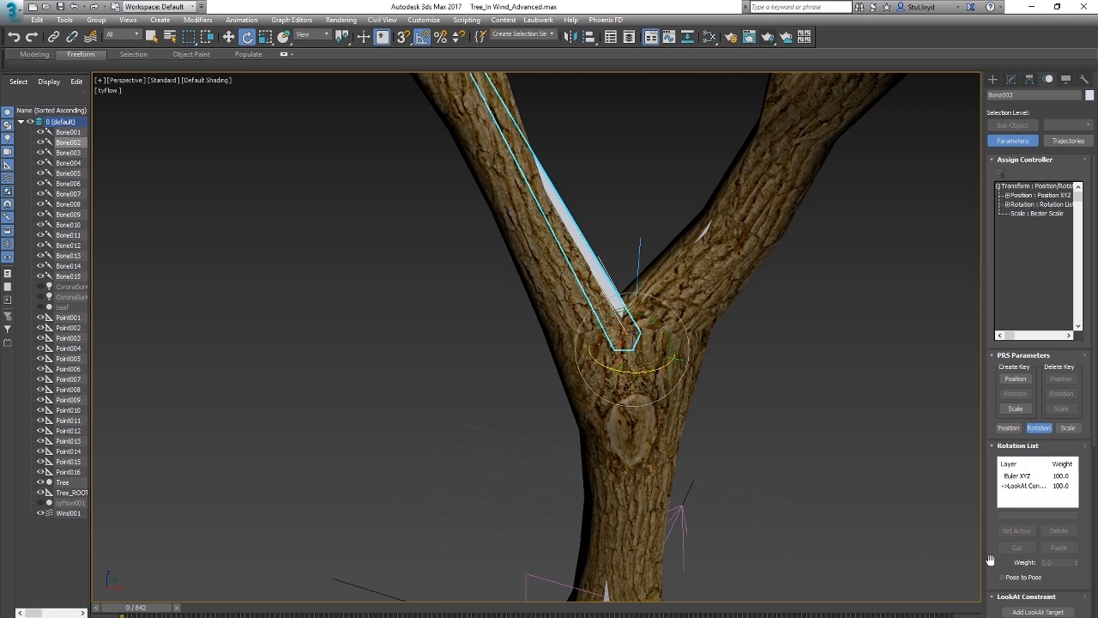
{"action": "scroll", "coordinate": [990, 560], "scroll_direction": "down", "scroll_amount": 5}
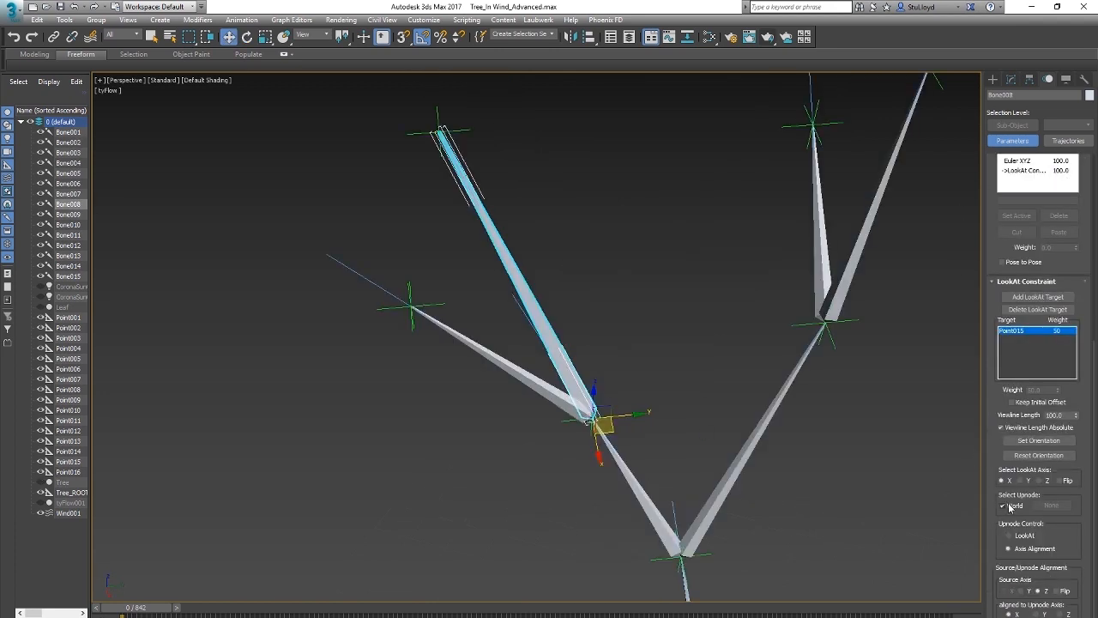
{"action": "left_click", "coordinate": [1051, 505]}
{"action": "left_click", "coordinate": [526, 378]}
{"action": "left_click", "coordinate": [1054, 505]}
{"action": "left_click", "coordinate": [567, 421]}
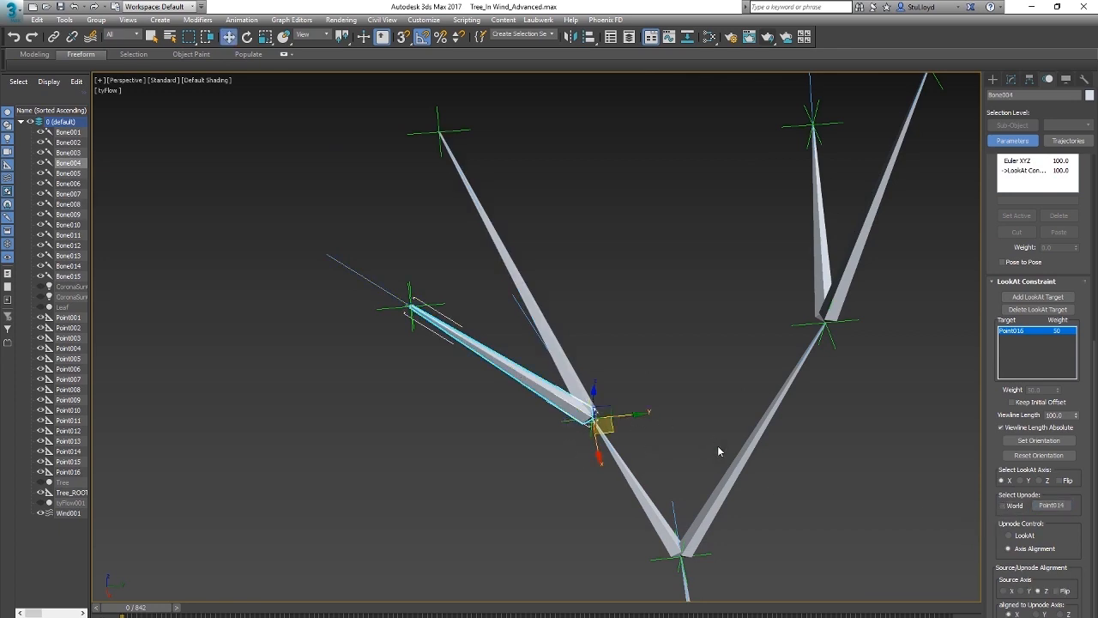
{"action": "scroll", "coordinate": [719, 448], "scroll_direction": "down", "scroll_amount": 5}
Step: Unhide the Tree mesh around the bone rig and clear the selection
{"action": "key", "text": "alt+Tab"}
{"action": "middle_click_drag", "start_coordinate": [718, 447], "coordinate": [684, 383], "text": "alt"}
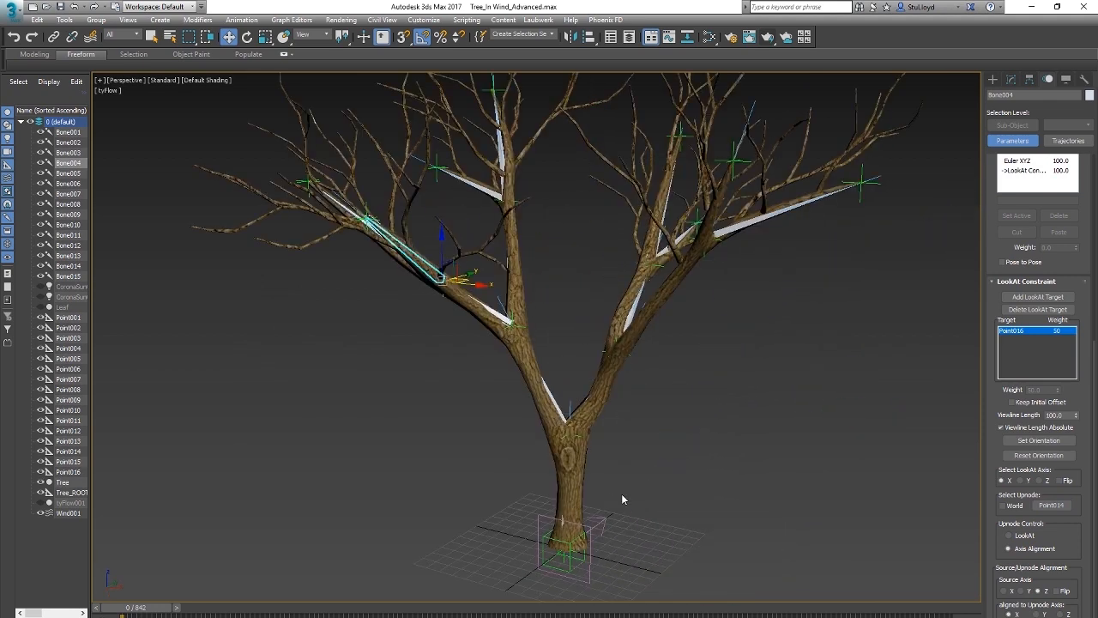
{"action": "scroll", "coordinate": [630, 491], "scroll_direction": "up", "scroll_amount": 3}
{"action": "left_click", "coordinate": [643, 480]}
{"action": "scroll", "coordinate": [646, 467], "scroll_direction": "down", "scroll_amount": 5}
{"action": "middle_click_drag", "start_coordinate": [646, 462], "coordinate": [642, 490], "text": "alt"}
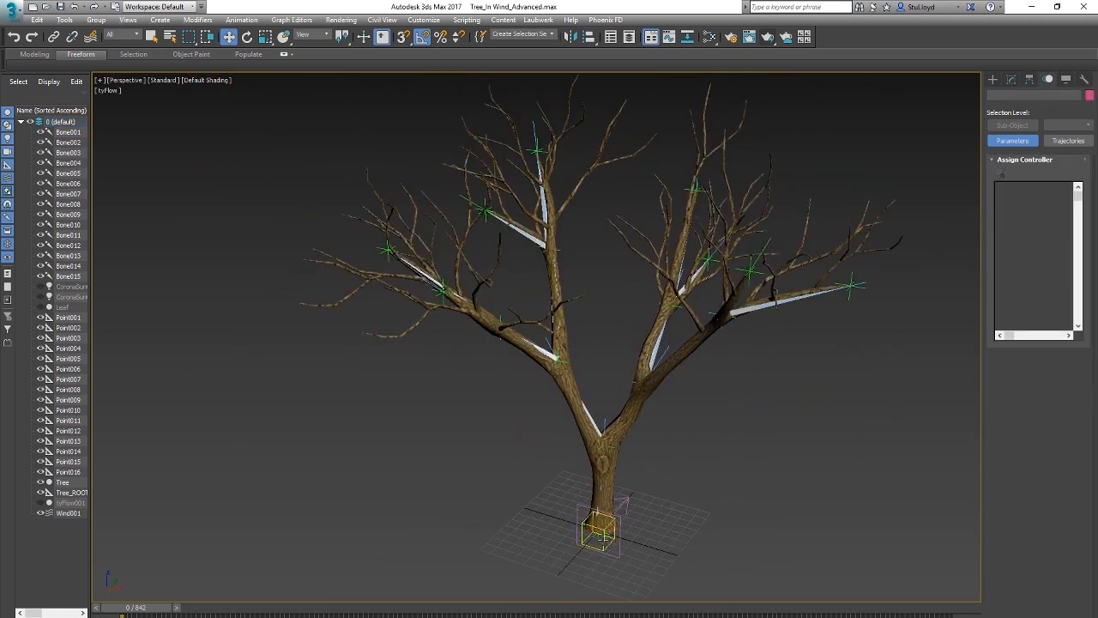
Step: Rotate Tree_ROOT to test how the whole tree follows with the corrected upnodes, and undo the rotation
{"action": "left_click", "coordinate": [598, 529]}
{"action": "key", "text": "e"}
{"action": "left_click_drag", "start_coordinate": [613, 550], "coordinate": [625, 495]}
{"action": "key", "text": "ctrl+z"}
Step: Move Tree_ROOT to check how the tree and the wind react, and undo the move
{"action": "middle_click_drag", "start_coordinate": [599, 530], "coordinate": [696, 472]}
{"action": "scroll", "coordinate": [632, 501], "scroll_direction": "up", "scroll_amount": 5}
{"action": "middle_click_drag", "start_coordinate": [696, 472], "coordinate": [677, 486]}
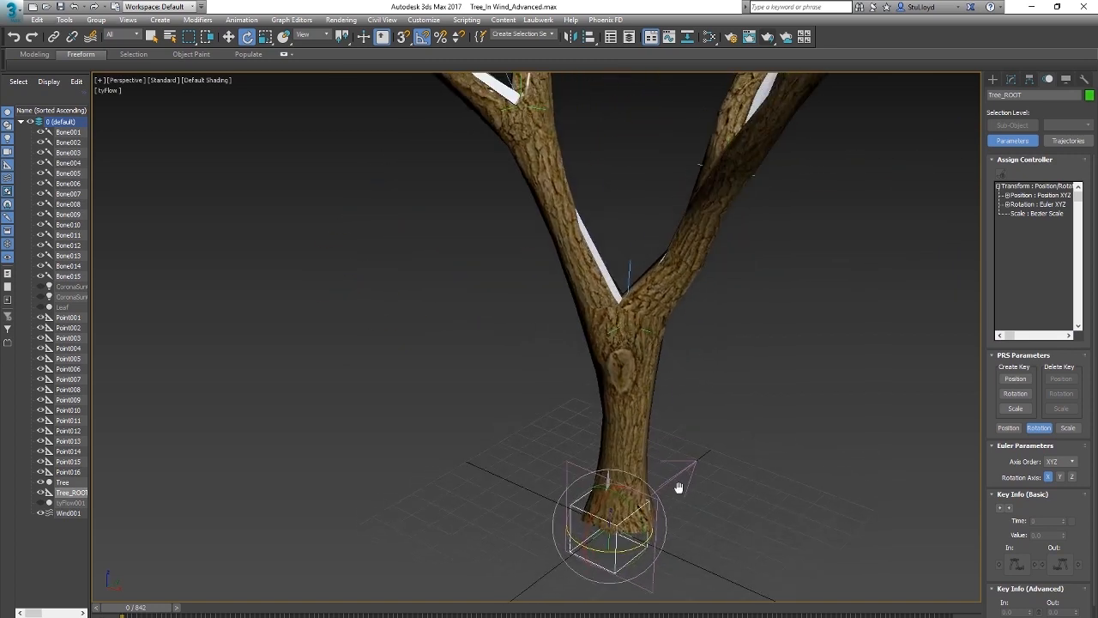
{"action": "key", "text": "w"}
{"action": "left_click_drag", "start_coordinate": [634, 526], "coordinate": [601, 456]}
{"action": "key", "text": "ctrl+z"}
Step: Link Wind001 to Tree_ROOT at the base of the trunk
{"action": "left_click", "coordinate": [681, 461]}
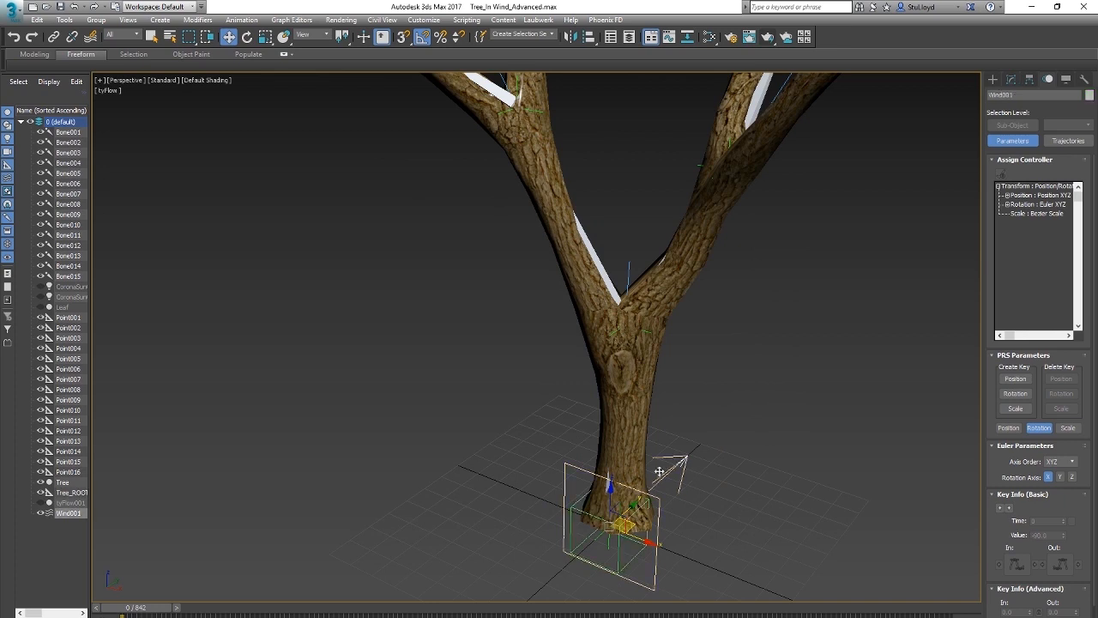
{"action": "middle_click_drag", "start_coordinate": [669, 473], "coordinate": [684, 459]}
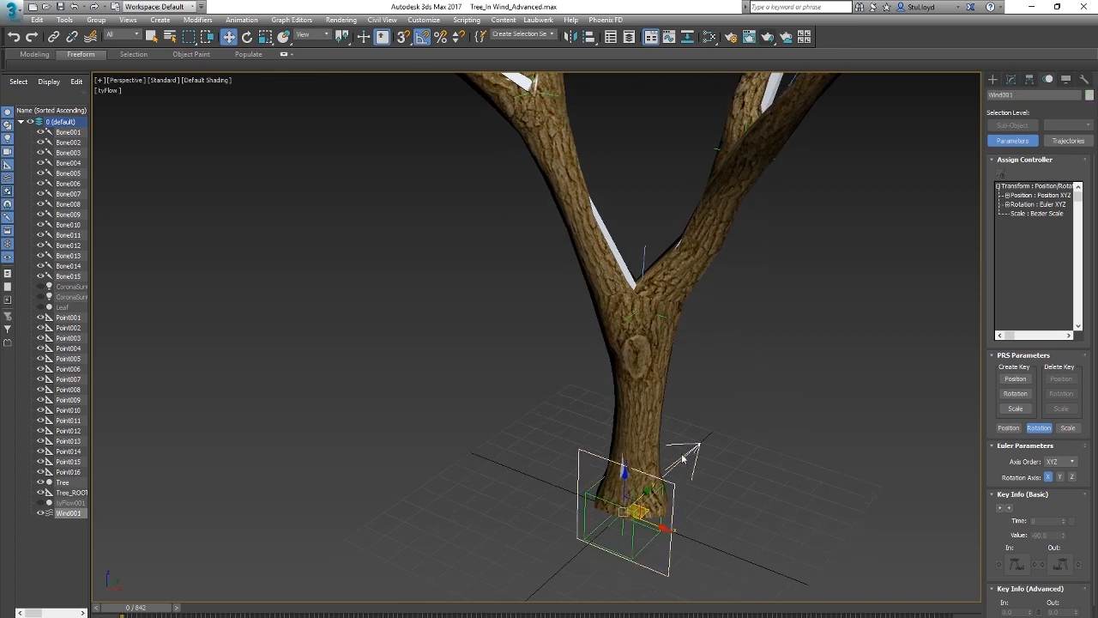
{"action": "left_click", "coordinate": [53, 38]}
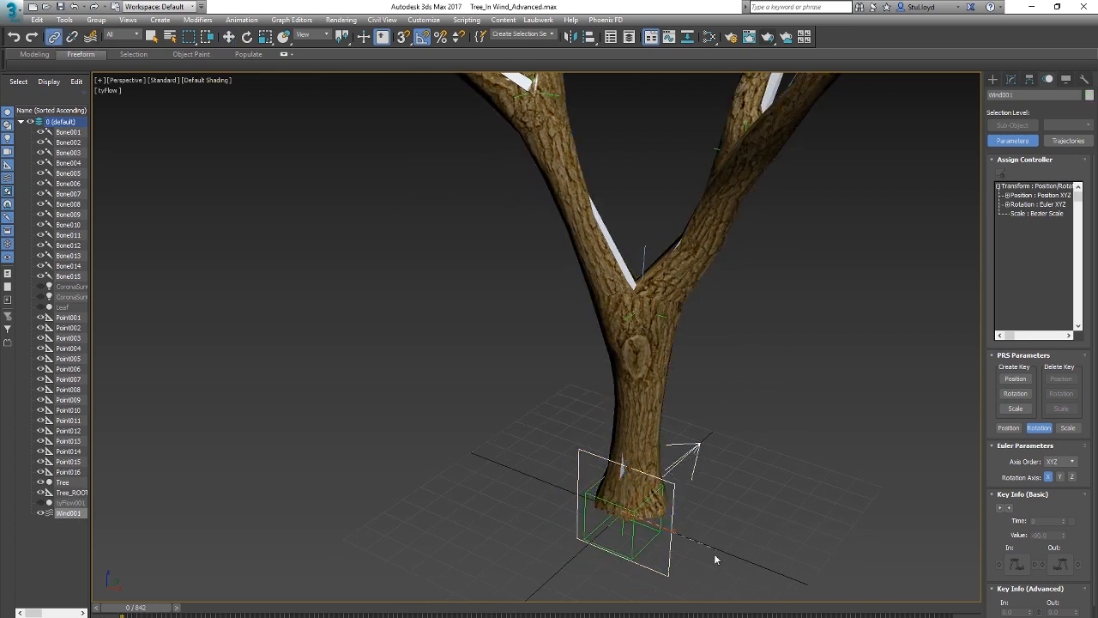
{"action": "scroll", "coordinate": [679, 488], "scroll_direction": "down", "scroll_amount": 5}
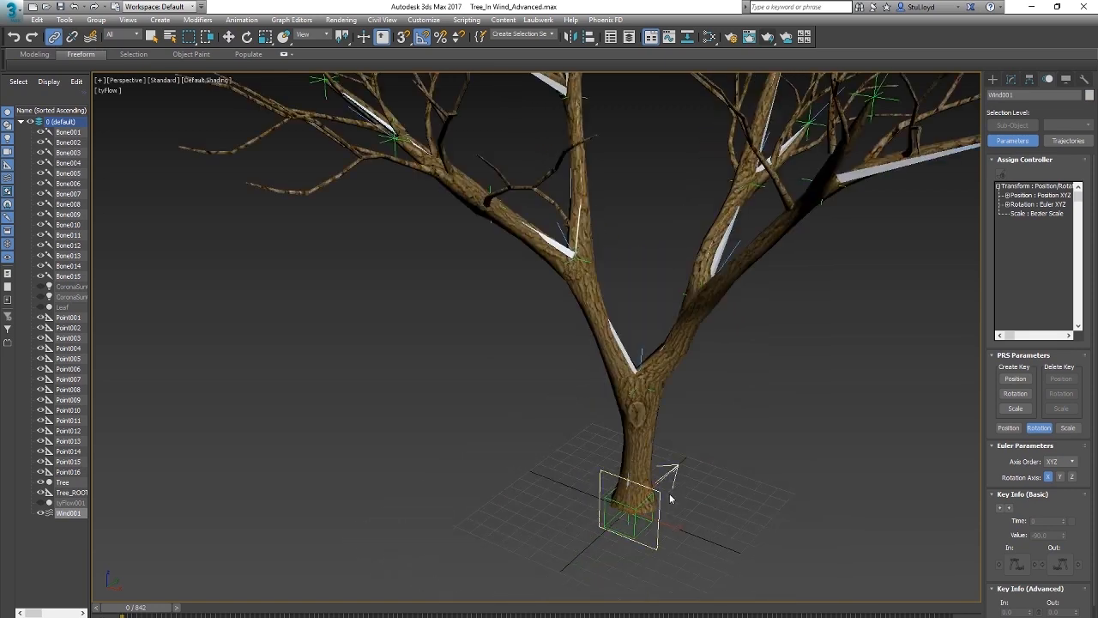
Step: Rotate Tree_ROOT to check how the linked Wind001 follows, and undo the rotation
{"action": "key", "text": "e"}
{"action": "left_click", "coordinate": [687, 517]}
{"action": "left_click", "coordinate": [645, 526]}
{"action": "left_click_drag", "start_coordinate": [649, 539], "coordinate": [674, 535]}
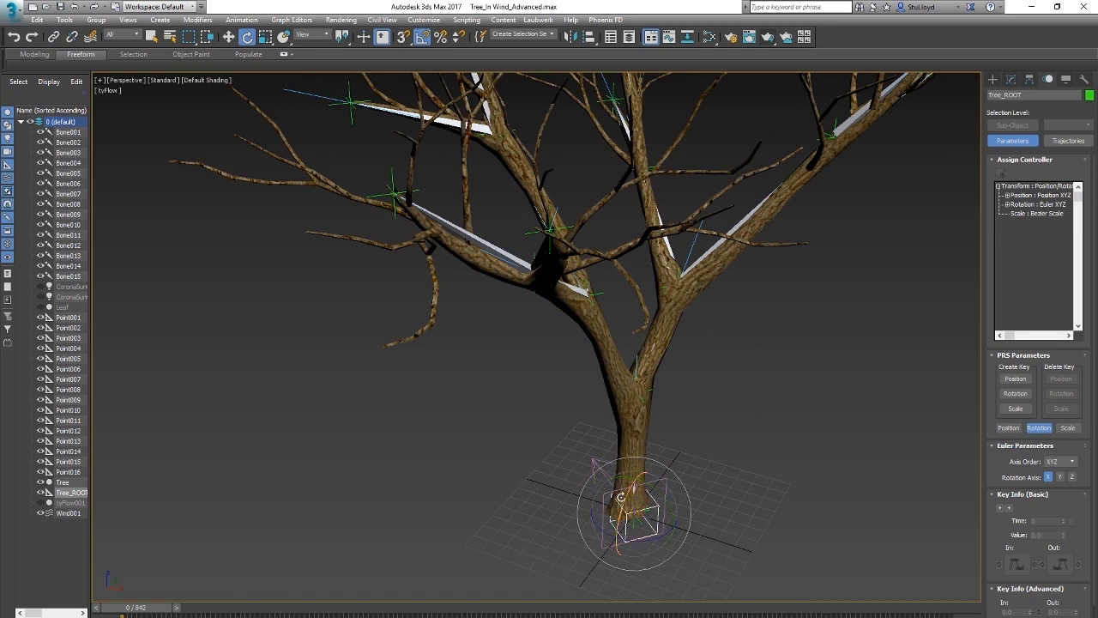
{"action": "key", "text": "ctrl+z"}
Step: Turn off rotation inheritance on X, Y and Z in Wind001's link info, keeping move and scale inherited
{"action": "scroll", "coordinate": [657, 489], "scroll_direction": "down", "scroll_amount": 3}
{"action": "scroll", "coordinate": [660, 498], "scroll_direction": "up", "scroll_amount": 6}
{"action": "scroll", "coordinate": [686, 507], "scroll_direction": "down", "scroll_amount": 5}
{"action": "left_click", "coordinate": [681, 491]}
{"action": "left_click", "coordinate": [1066, 80]}
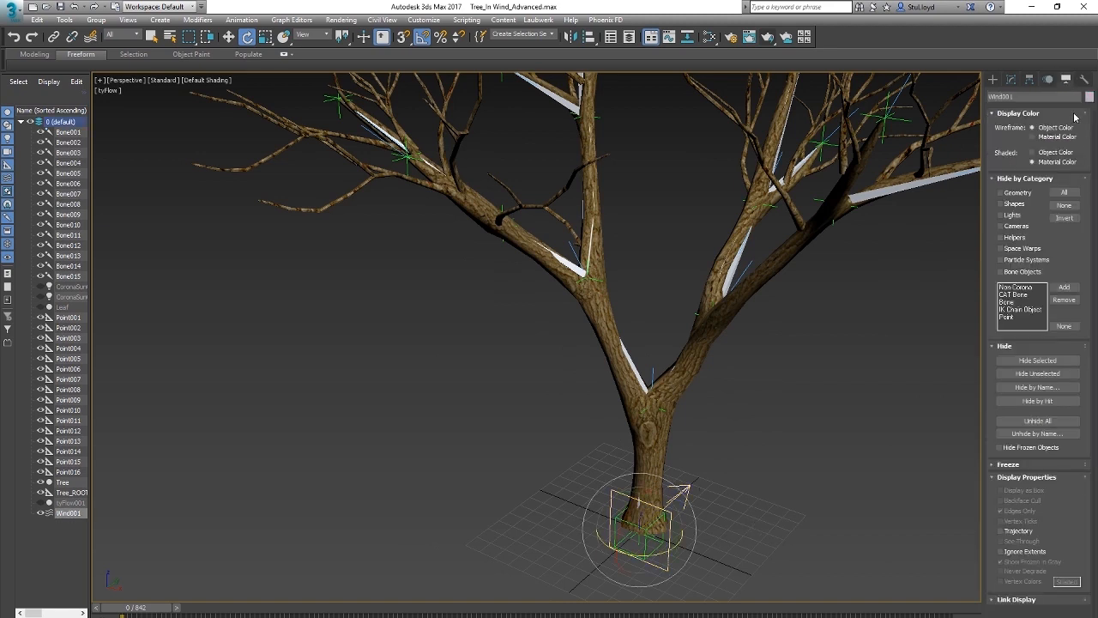
{"action": "left_click", "coordinate": [1030, 80]}
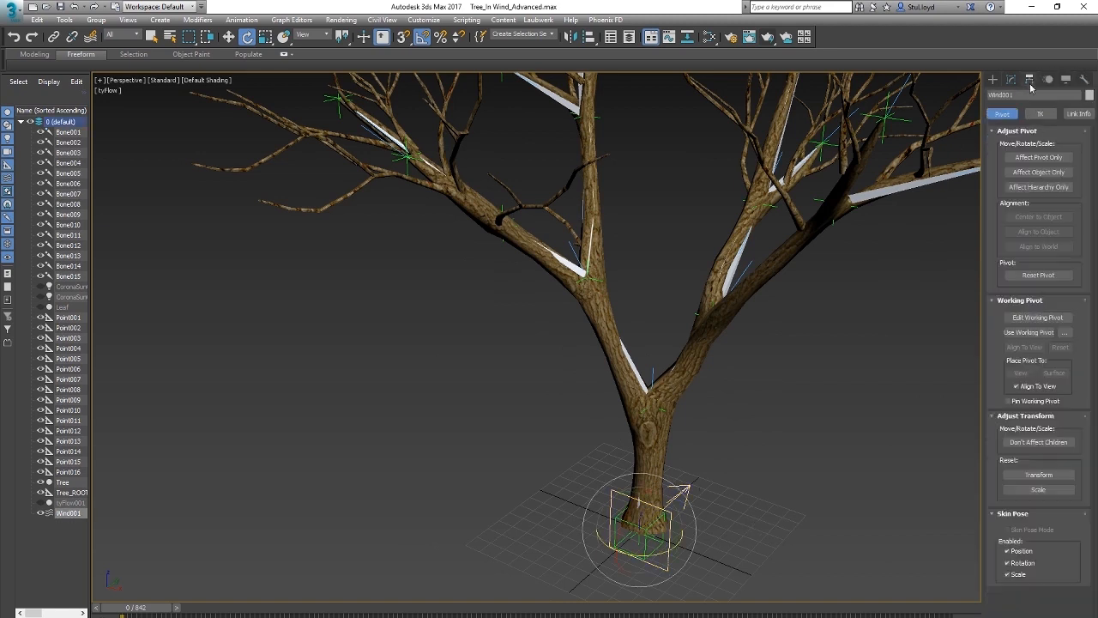
{"action": "left_click", "coordinate": [1078, 115]}
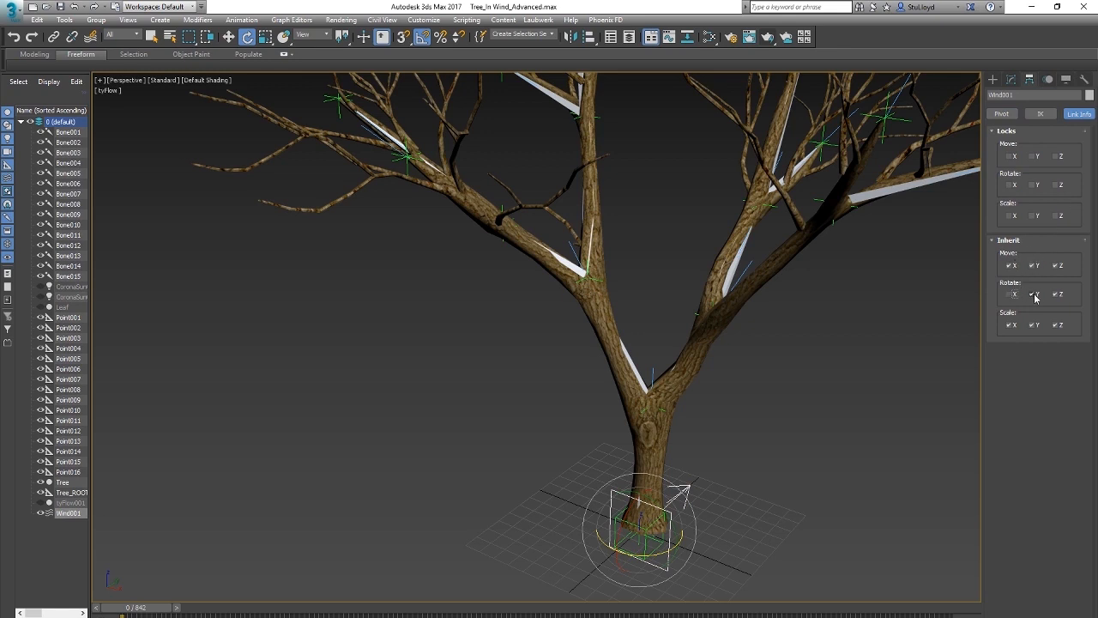
Step: Rotate Tree_ROOT to test Wind001 without inherited rotation, restore the tree's orientation, and reselect Wind001
{"action": "middle_click_drag", "start_coordinate": [711, 408], "coordinate": [719, 384]}
{"action": "left_click", "coordinate": [755, 449]}
{"action": "left_click", "coordinate": [653, 527]}
{"action": "mouse_move", "coordinate": [649, 530]}
{"action": "left_mouse_down"}
{"action": "mouse_move", "coordinate": [748, 524]}
{"action": "mouse_move", "coordinate": [544, 520]}
{"action": "mouse_move", "coordinate": [678, 528]}
{"action": "mouse_move", "coordinate": [608, 527]}
{"action": "mouse_move", "coordinate": [650, 531]}
{"action": "left_mouse_up"}
{"action": "left_click", "coordinate": [693, 465]}
Step: Deselect Wind001 and examine the complete rigged tree, from its linked base to the upper branches
{"action": "middle_click_drag", "start_coordinate": [740, 408], "coordinate": [674, 447]}
{"action": "scroll", "coordinate": [698, 450], "scroll_direction": "down", "scroll_amount": 4}
{"action": "scroll", "coordinate": [681, 447], "scroll_direction": "up", "scroll_amount": 4}
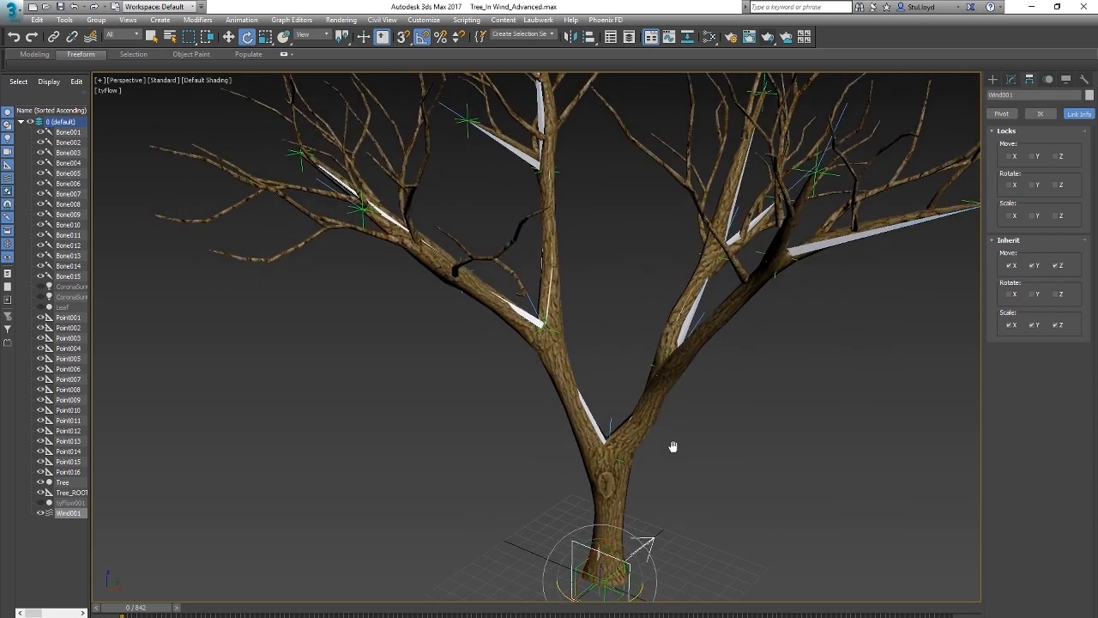
{"action": "scroll", "coordinate": [673, 446], "scroll_direction": "down", "scroll_amount": 4}
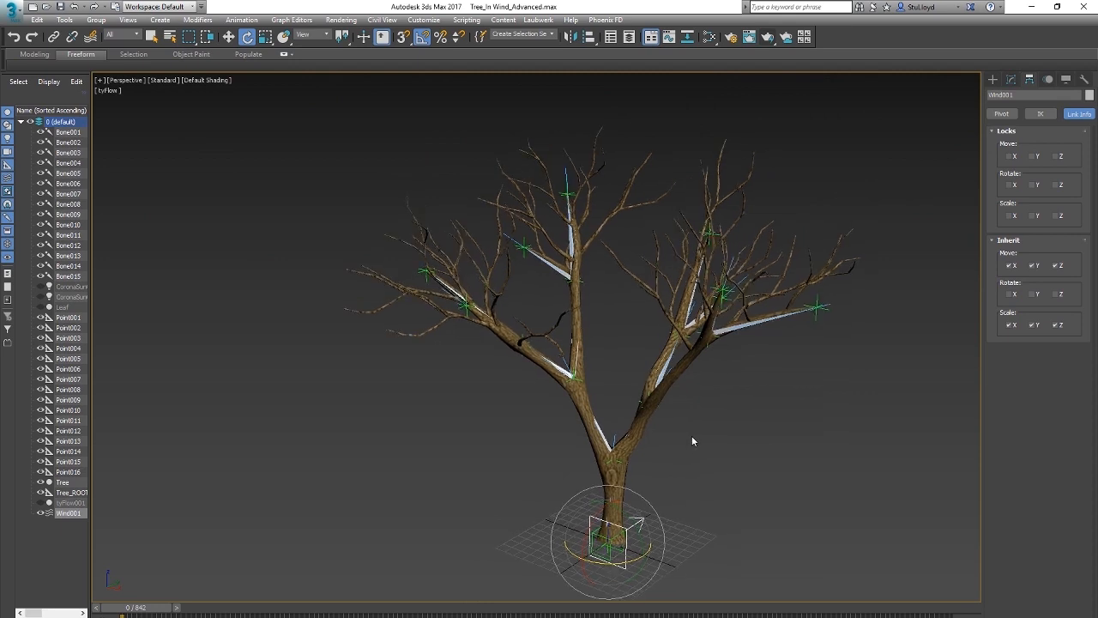
{"action": "left_click", "coordinate": [693, 441]}
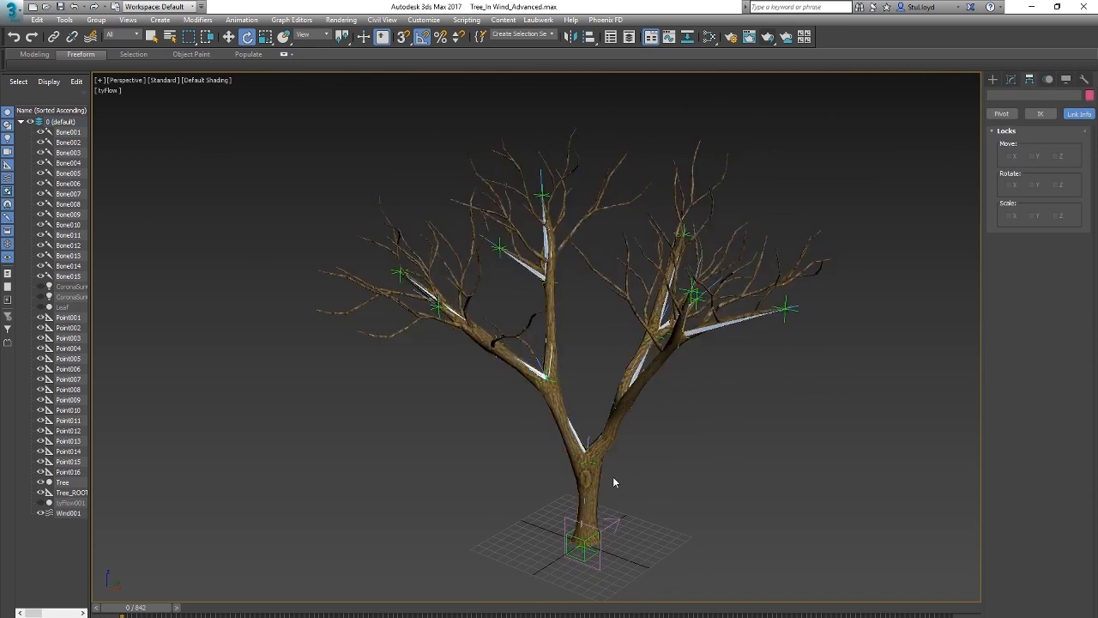
{"action": "scroll", "coordinate": [613, 476], "scroll_direction": "up", "scroll_amount": 4}
{"action": "scroll", "coordinate": [623, 480], "scroll_direction": "down", "scroll_amount": 4}
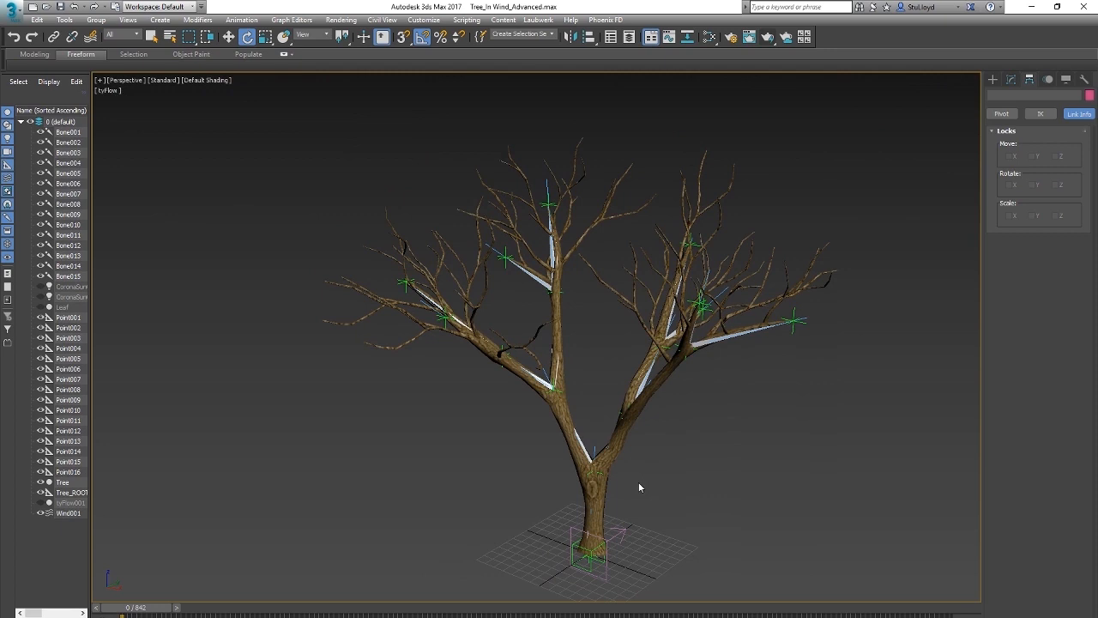
{"action": "middle_click_drag", "start_coordinate": [640, 462], "coordinate": [645, 486]}
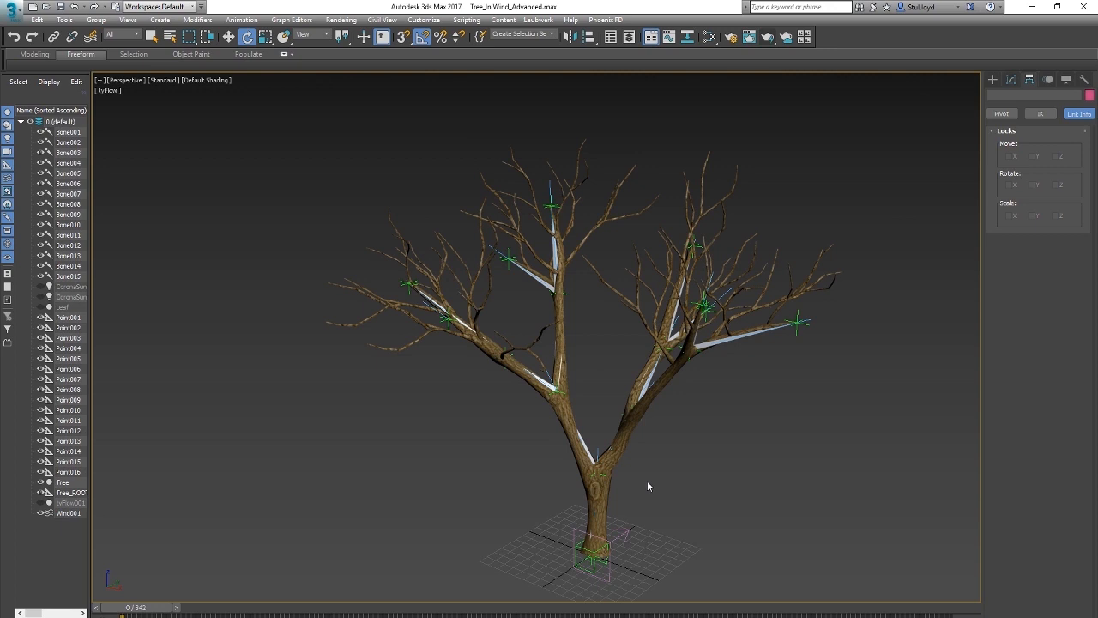
{"action": "scroll", "coordinate": [648, 483], "scroll_direction": "up", "scroll_amount": 4}
{"action": "middle_click_drag", "start_coordinate": [648, 483], "coordinate": [702, 375], "text": "alt"}
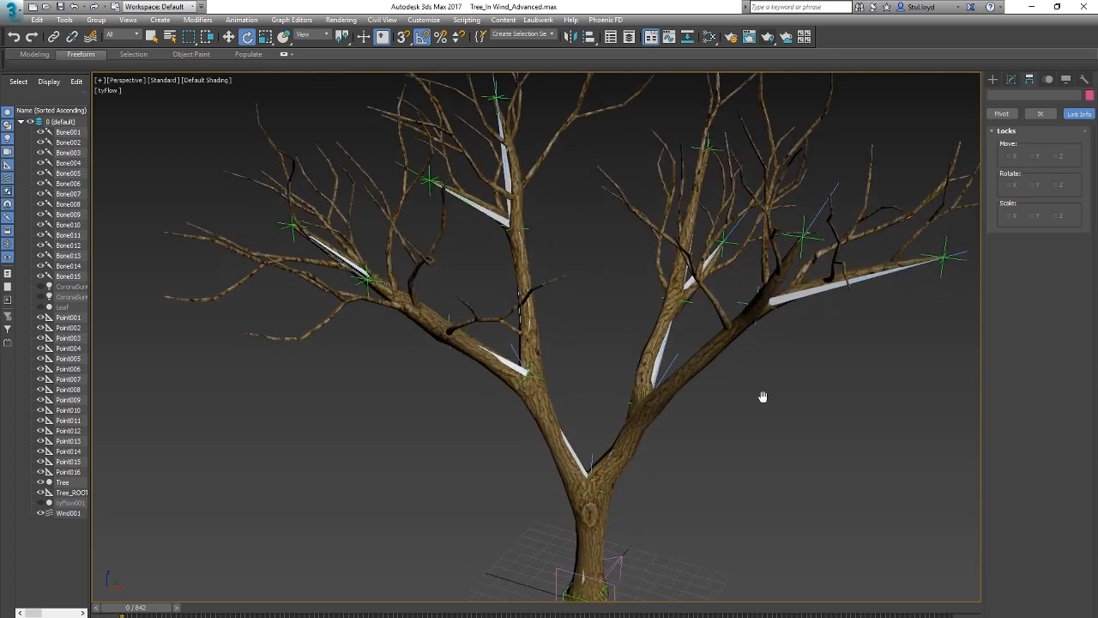